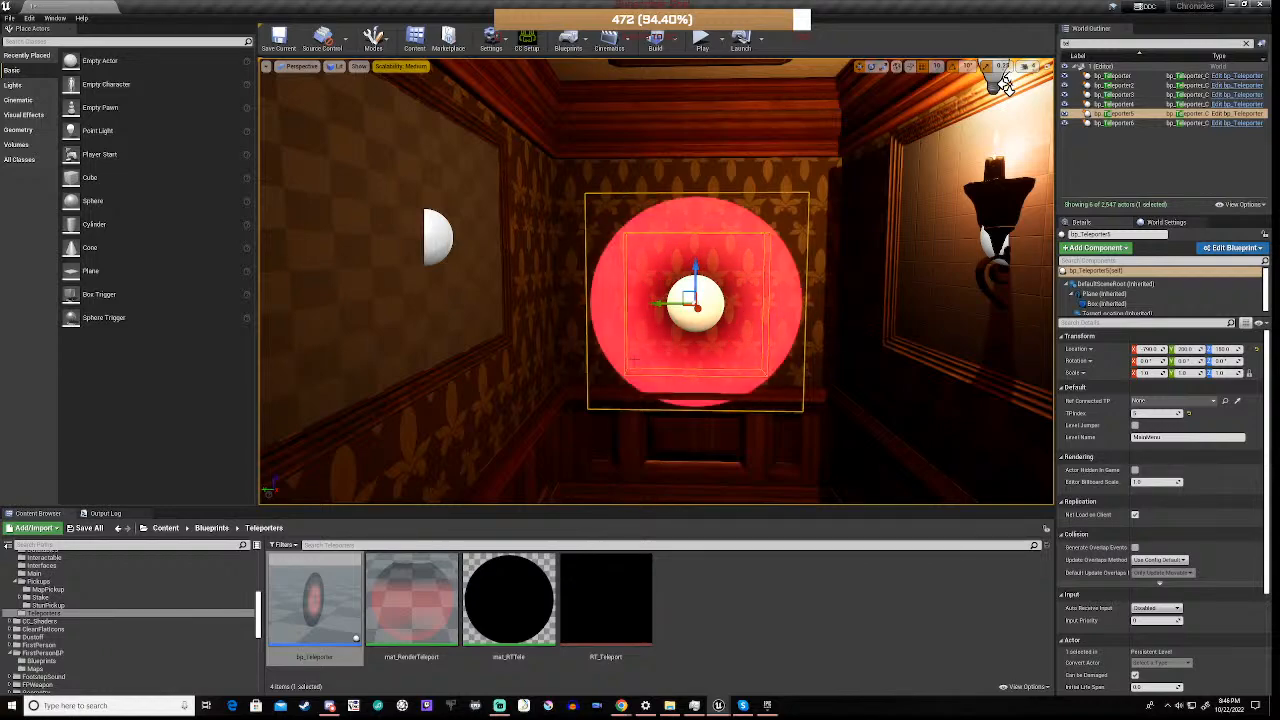
# Open the Gateway level from the Maps content folder, saving the changes to level 1
pyautogui.moveTo(656, 282); pyautogui.dragTo(1200, 269, button='right')
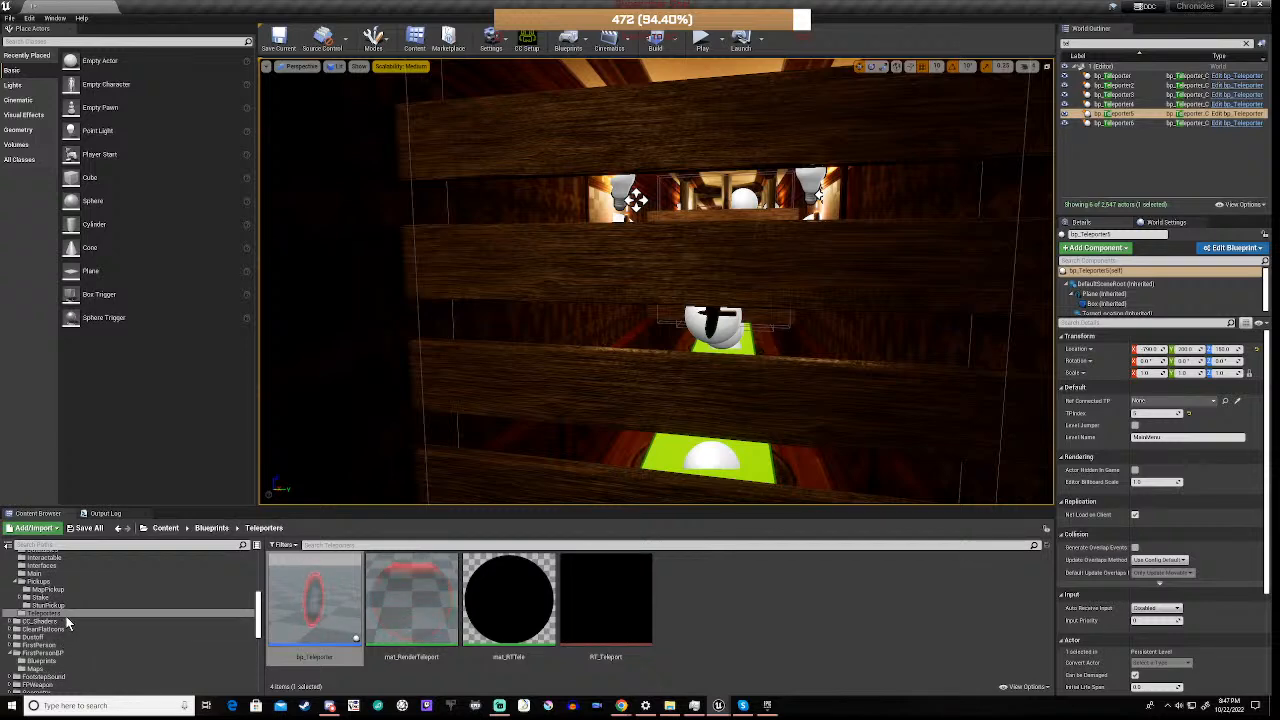
pyautogui.scroll(-4, 66, 622)
pyautogui.scroll(-3, 66, 616)
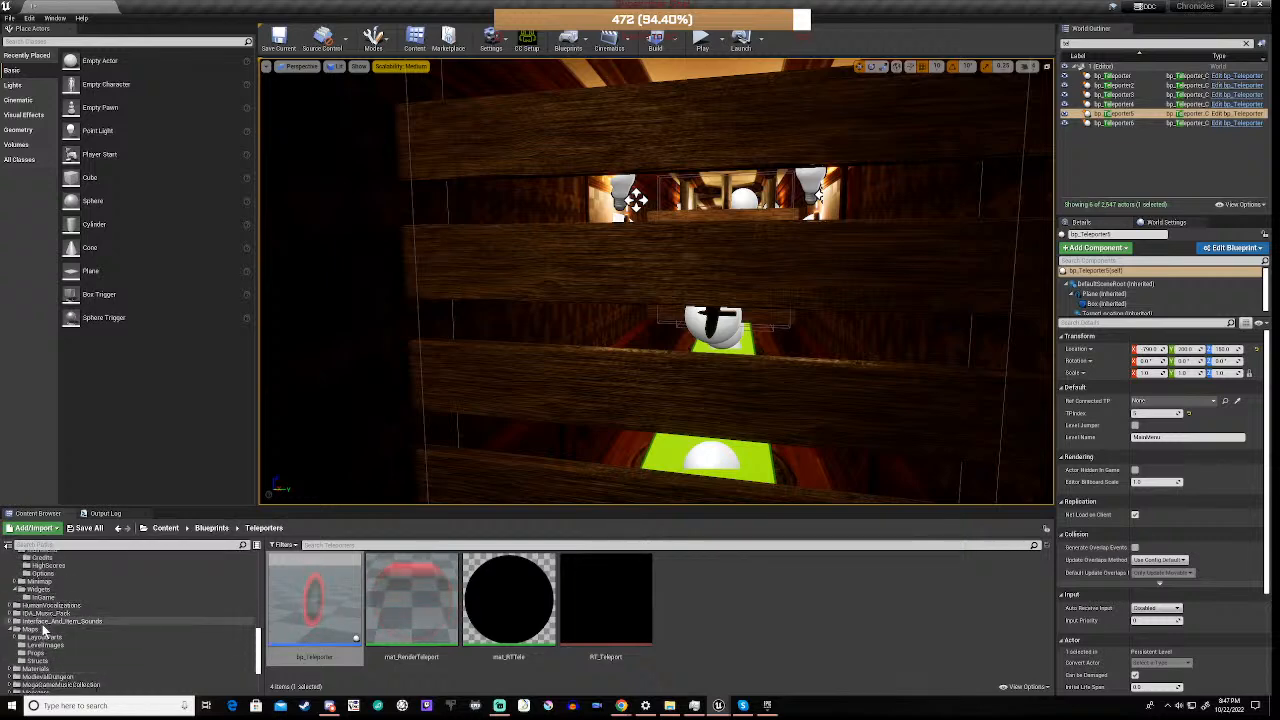
pyautogui.click(42, 622)
pyautogui.click(40, 630)
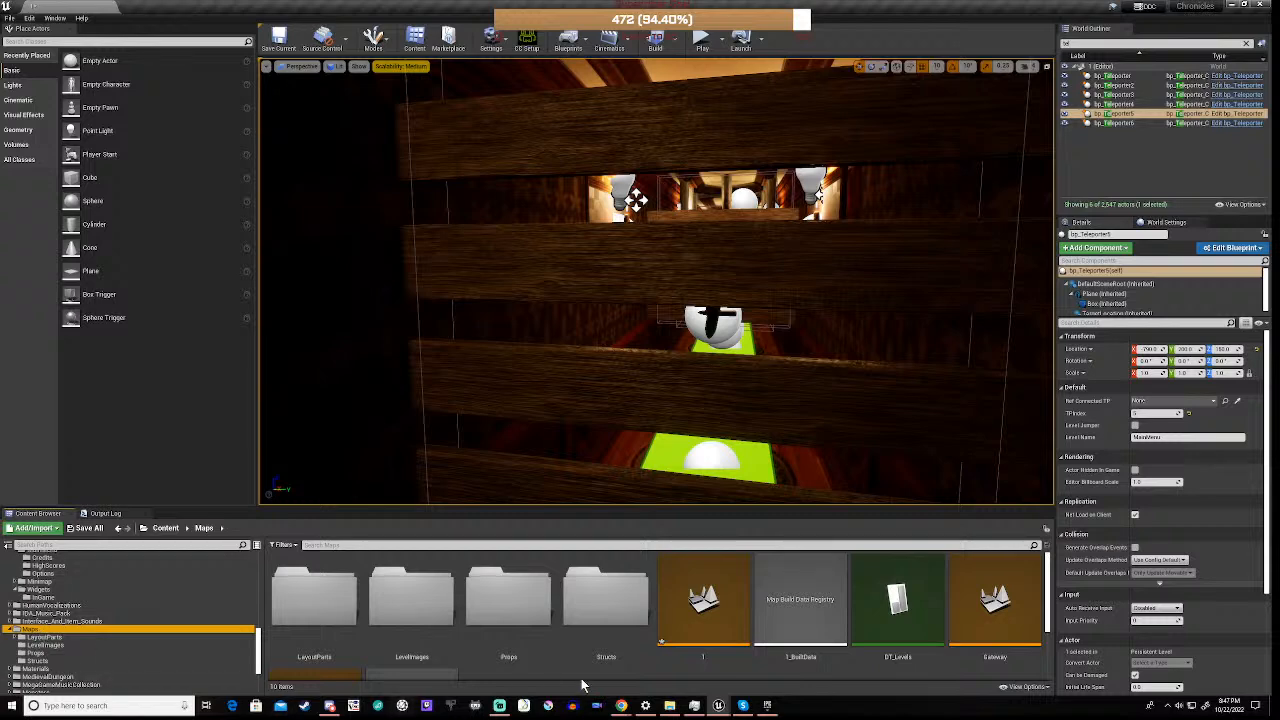
pyautogui.doubleClick(1000, 605)
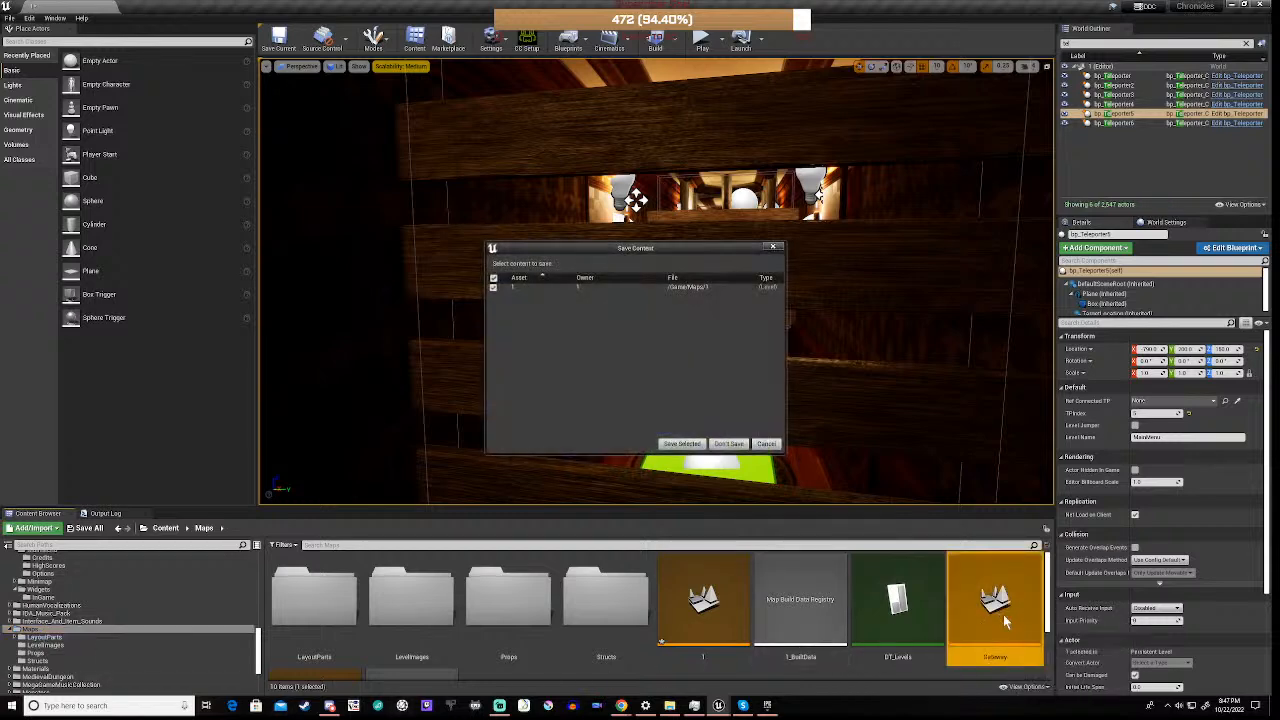
pyautogui.click(681, 444)
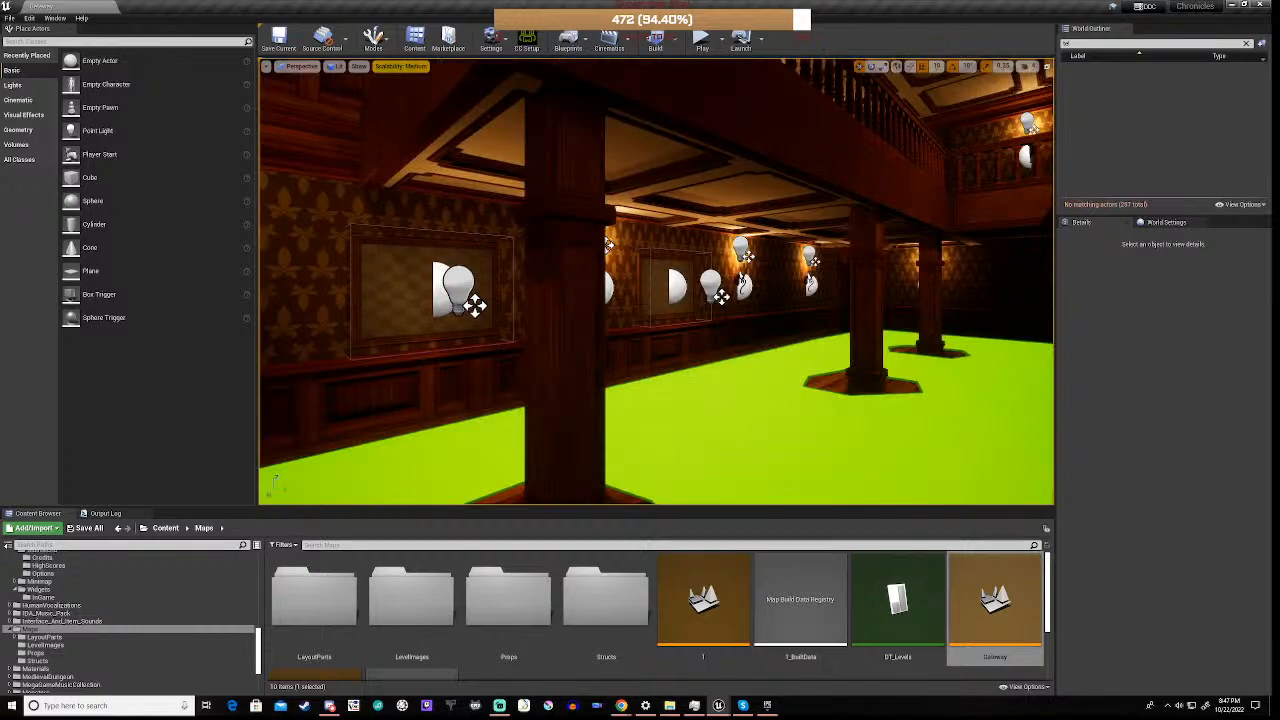
# Select the grandfather clock in the hall, clear the outliner's search filter and open the BP_Clock_01 blueprint for editing
pyautogui.moveTo(656, 281); pyautogui.dragTo(840, 280, button='right')
pyautogui.press('w')
pyautogui.press('s')
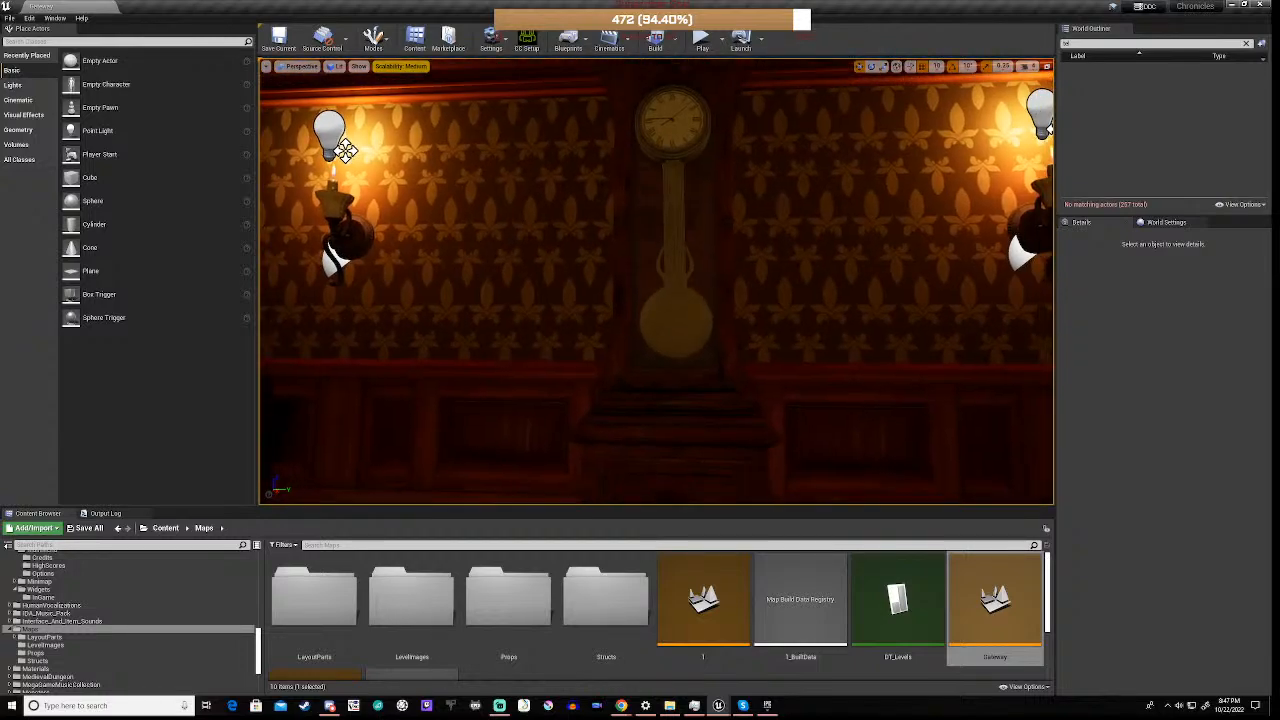
pyautogui.click(692, 275)
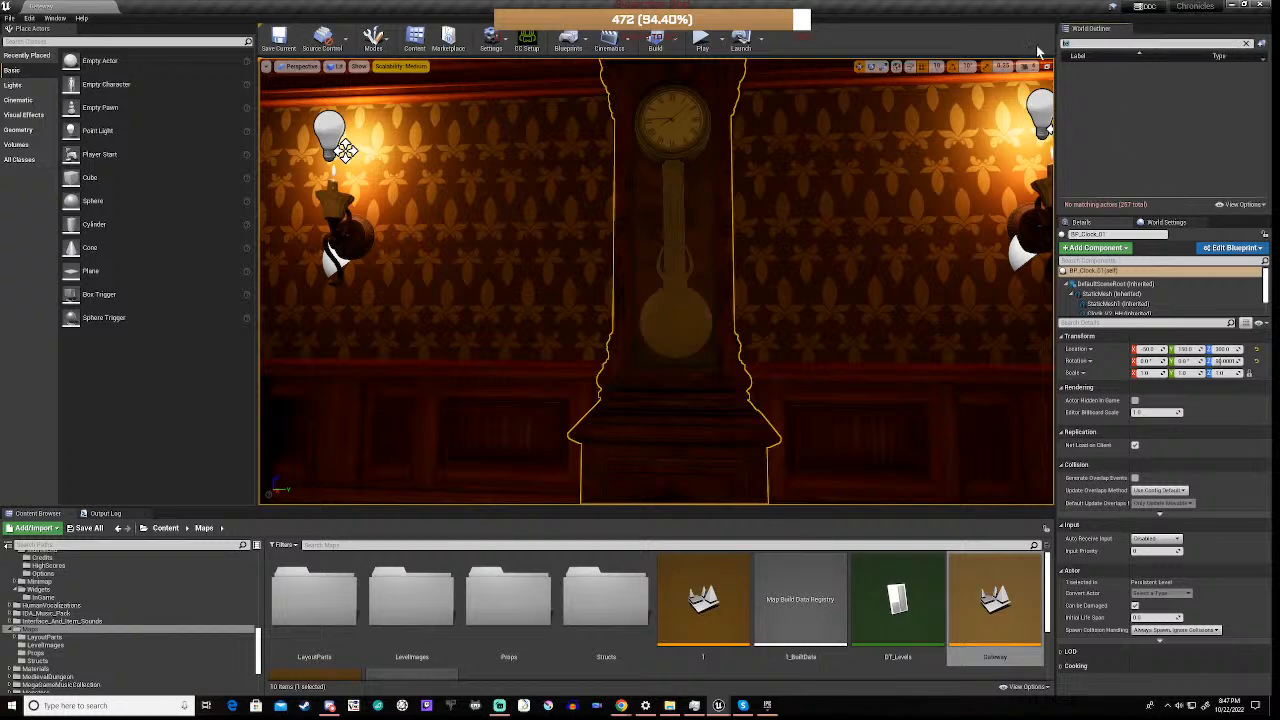
pyautogui.press('BackSpace')
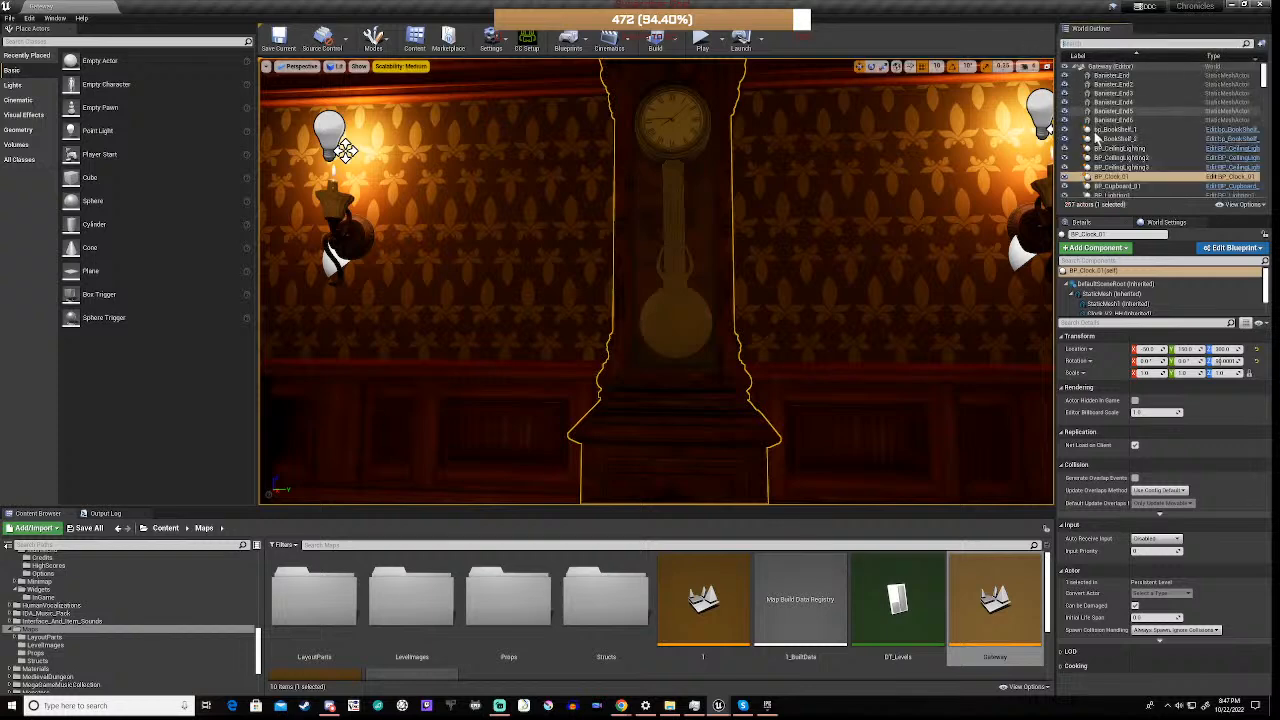
pyautogui.click(1236, 179)
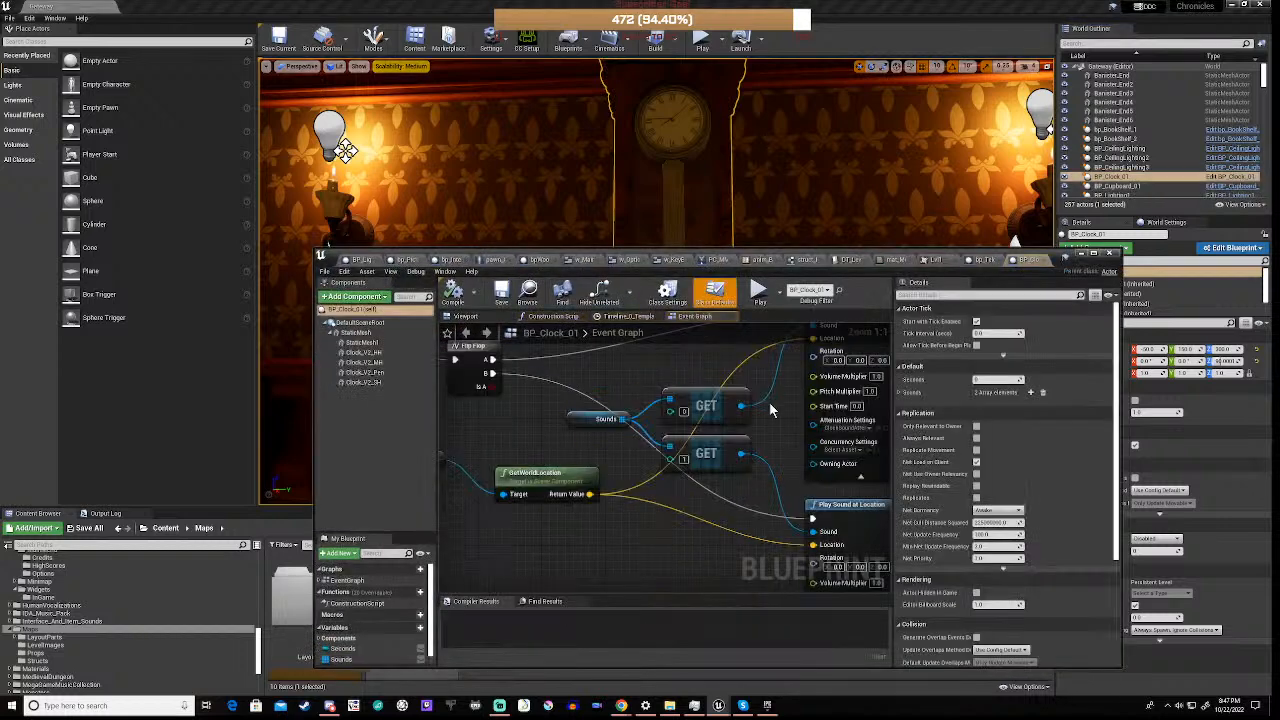
# Examine the TickTock event's Flip Flop, GetWorldLocation and Play Sound at Location nodes in the Event Graph
pyautogui.scroll(-4, 627, 458)
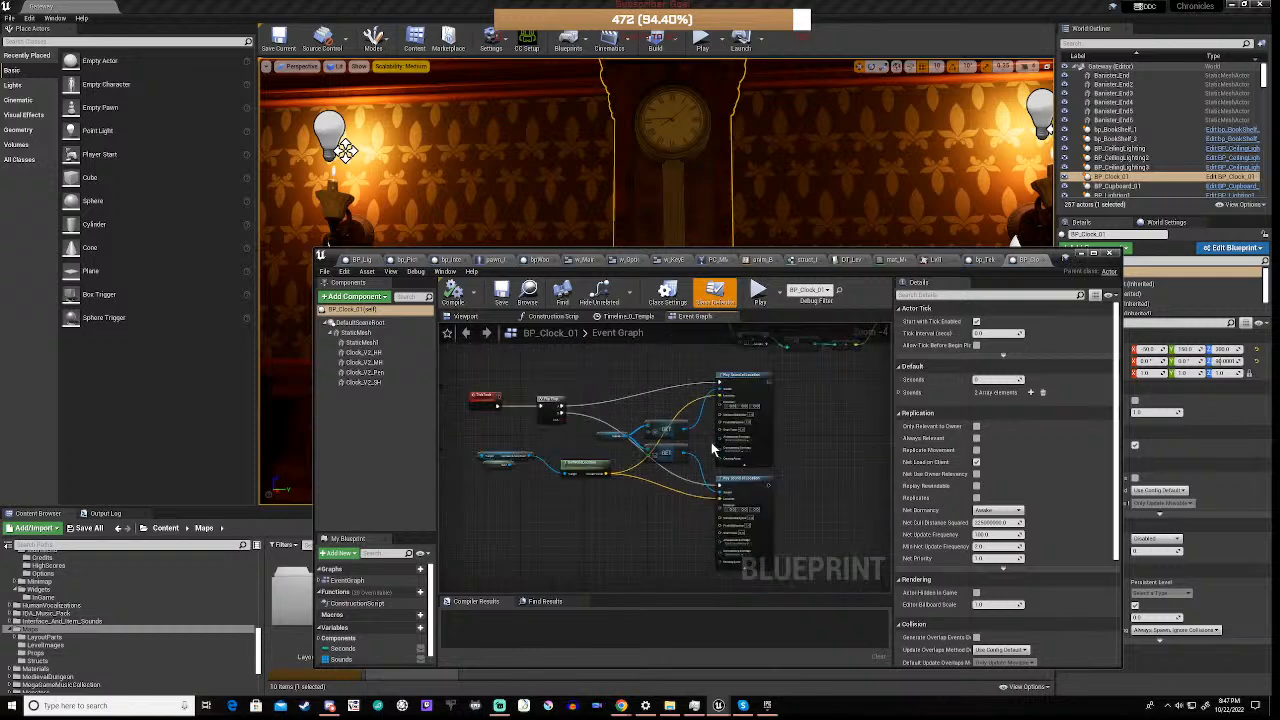
pyautogui.scroll(4, 712, 449)
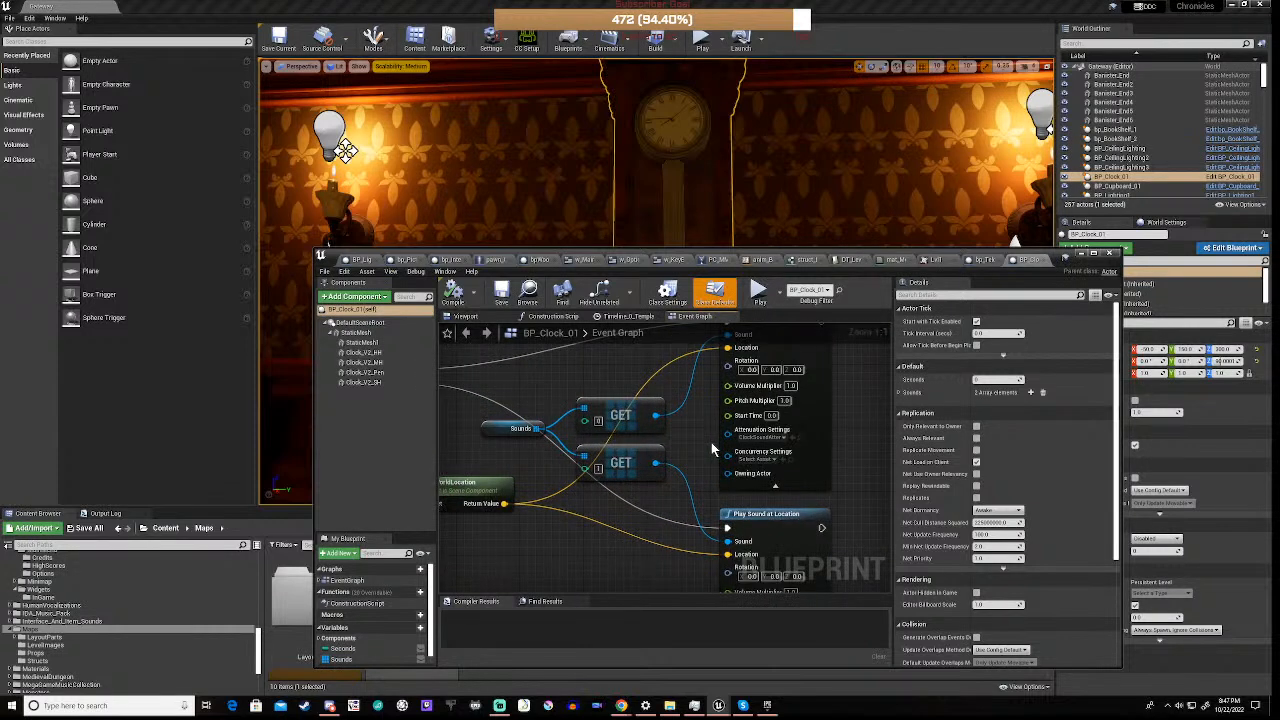
pyautogui.scroll(-1, 711, 442)
pyautogui.scroll(-1, 711, 442)
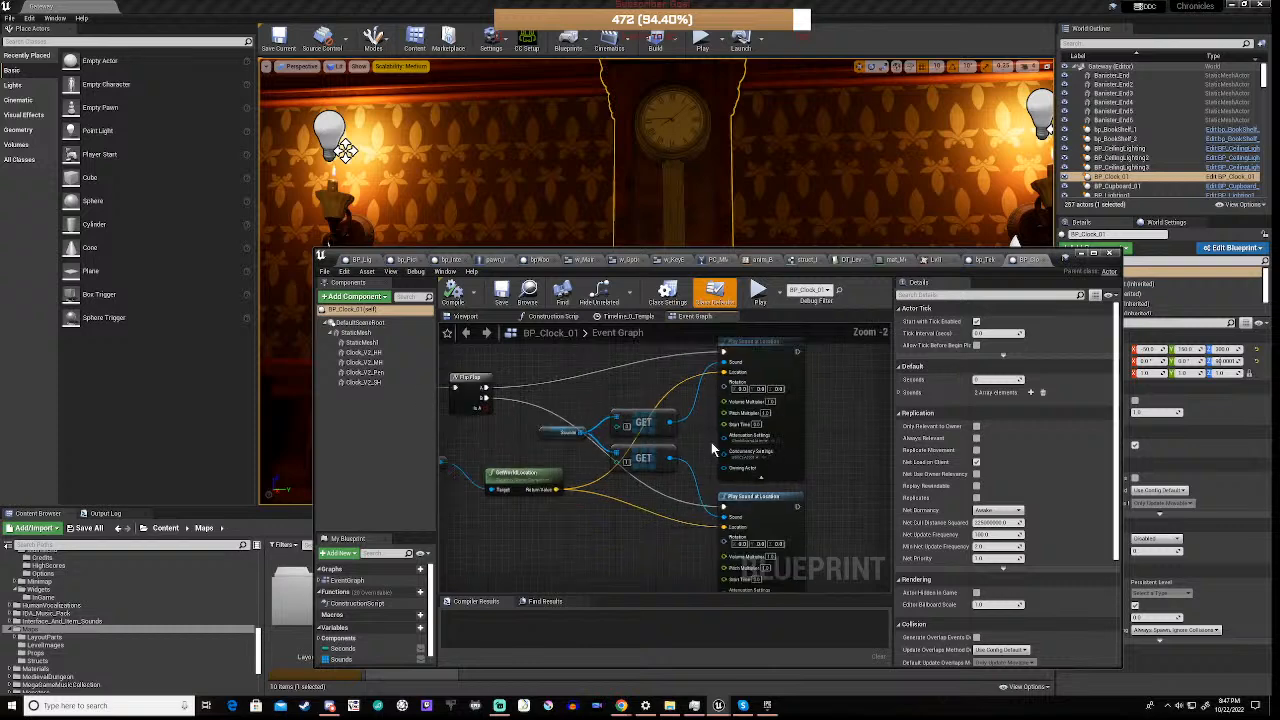
pyautogui.moveTo(546, 565); pyautogui.dragTo(631, 471, button='right')
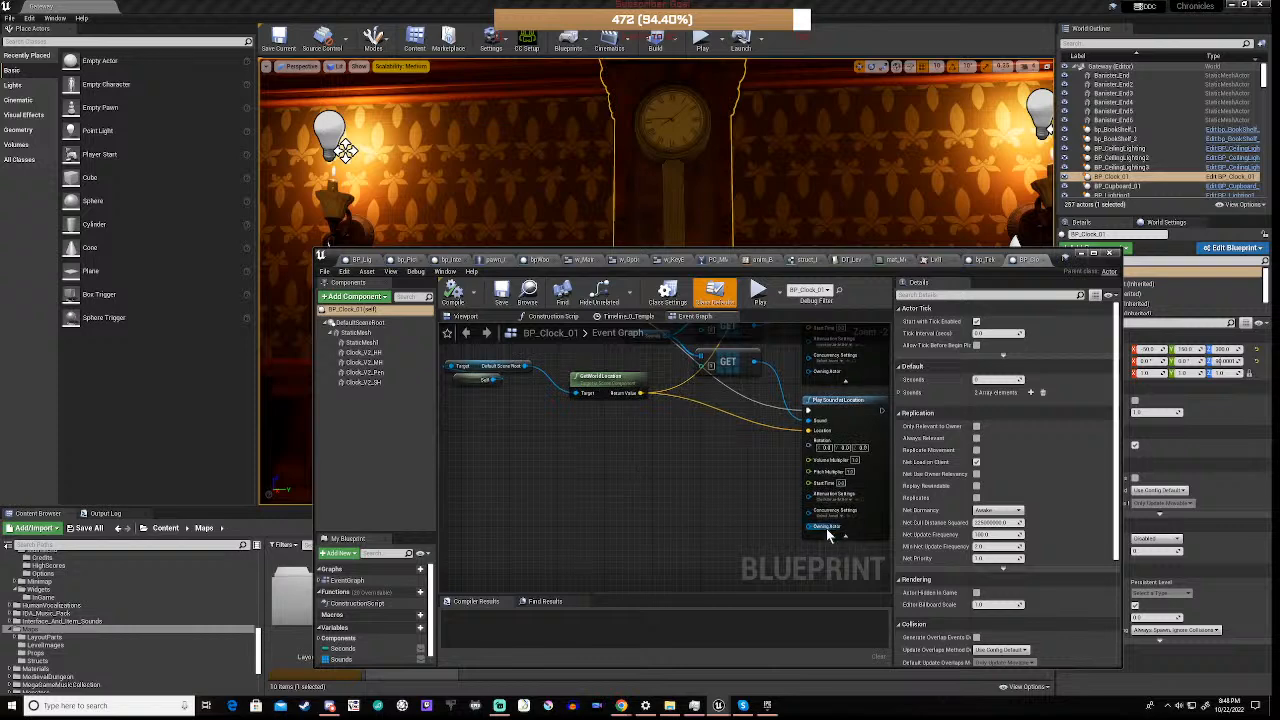
pyautogui.scroll(2, 828, 514)
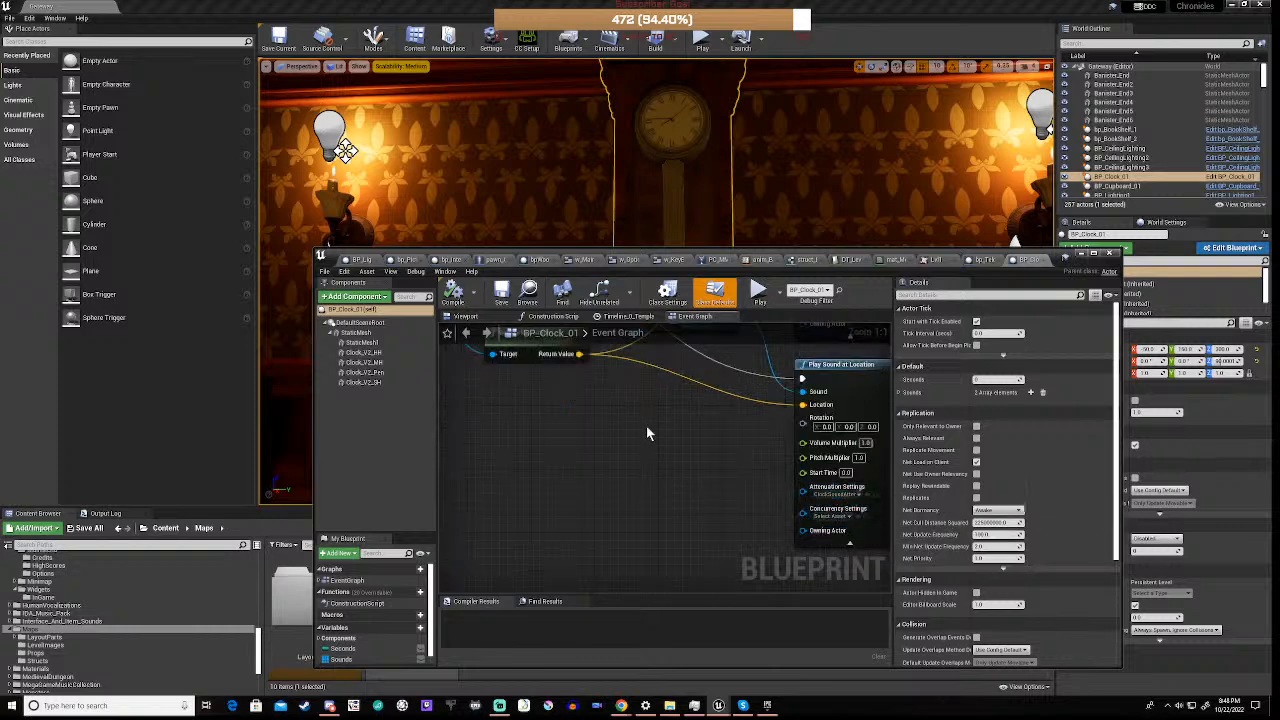
pyautogui.scroll(-4, 651, 422)
pyautogui.moveTo(657, 401); pyautogui.dragTo(672, 479, button='right')
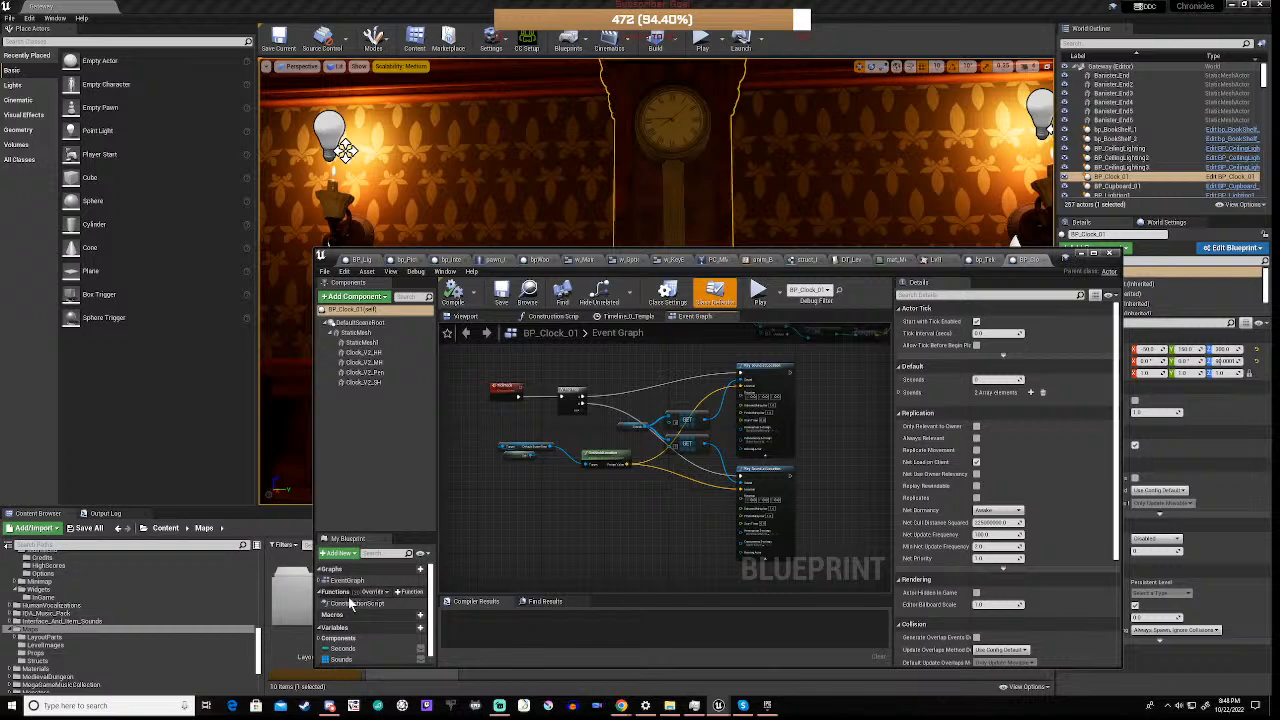
# Inspect the Sounds variable's default sound cues and the ActivateSecondHand event that calls Tick Tock
pyautogui.scroll(-1, 353, 608)
pyautogui.click(343, 647)
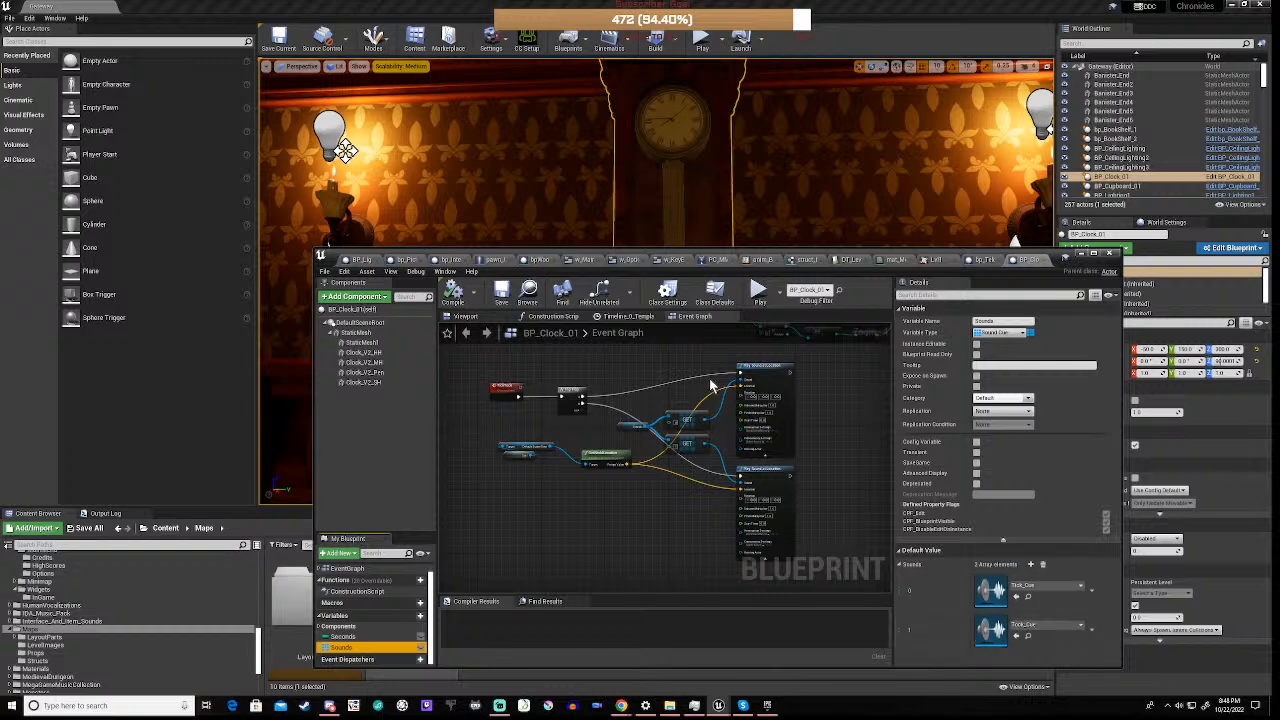
pyautogui.scroll(3, 709, 384)
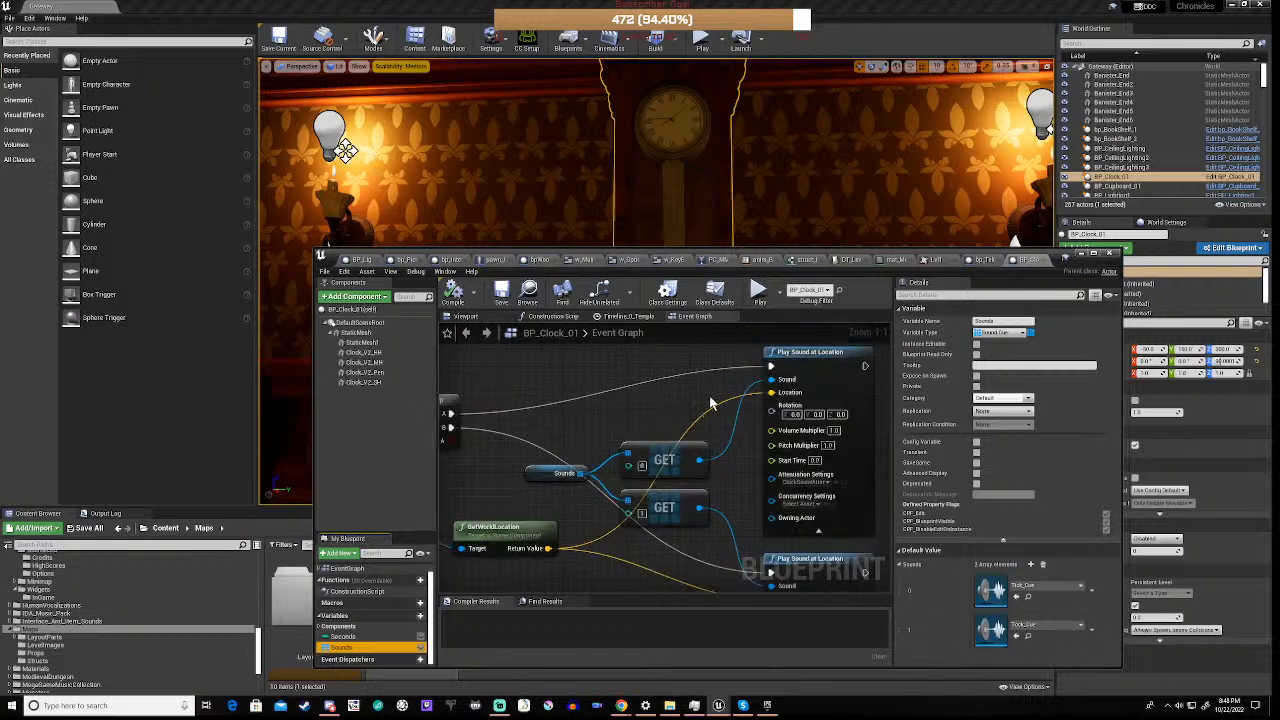
pyautogui.moveTo(487, 499); pyautogui.dragTo(756, 598, button='right')
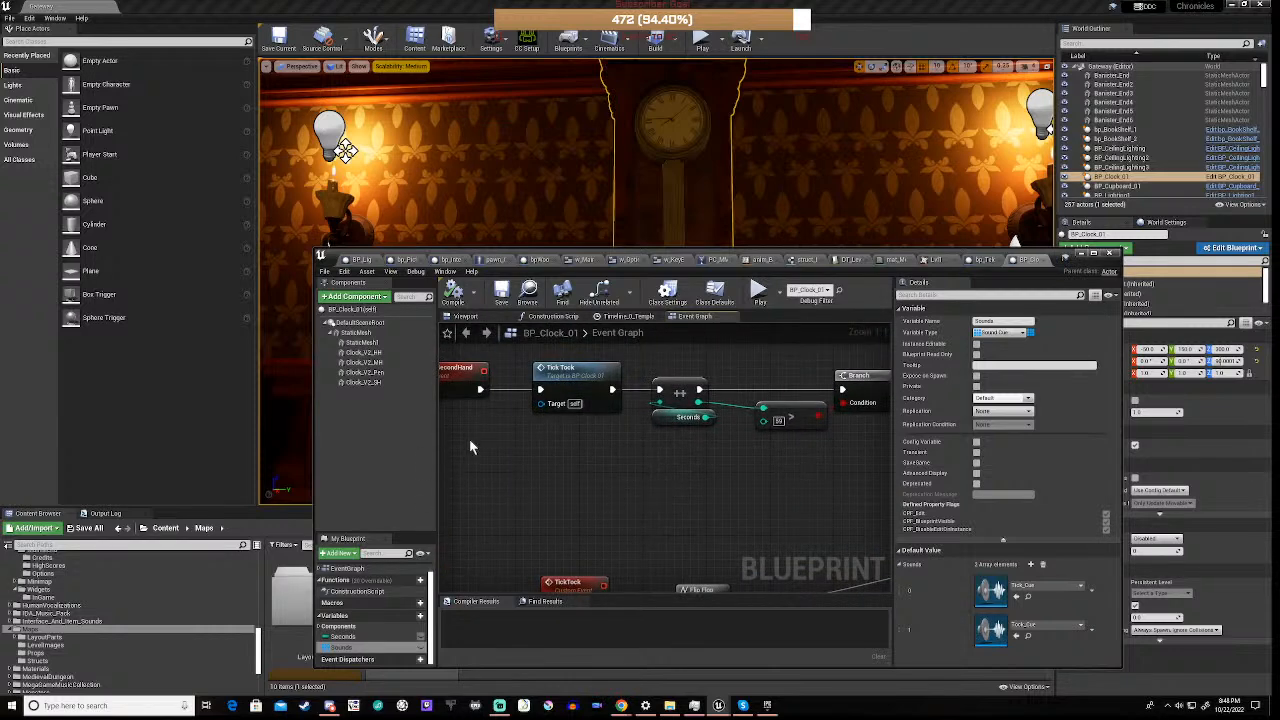
pyautogui.moveTo(470, 447); pyautogui.dragTo(654, 543, button='right')
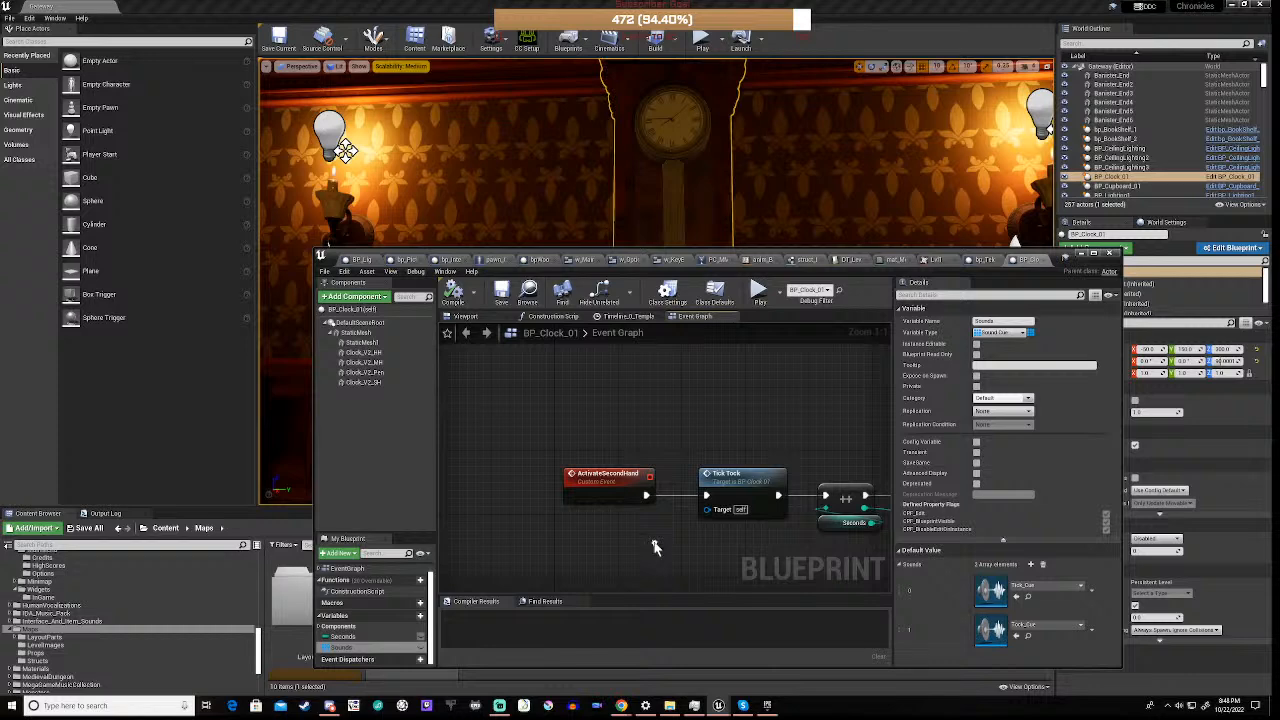
# Examine the Event BeginPlay timer and pendulum rotation nodes, view Timeline_0's Angle curve, and return to the Event Graph
pyautogui.scroll(-5, 689, 453)
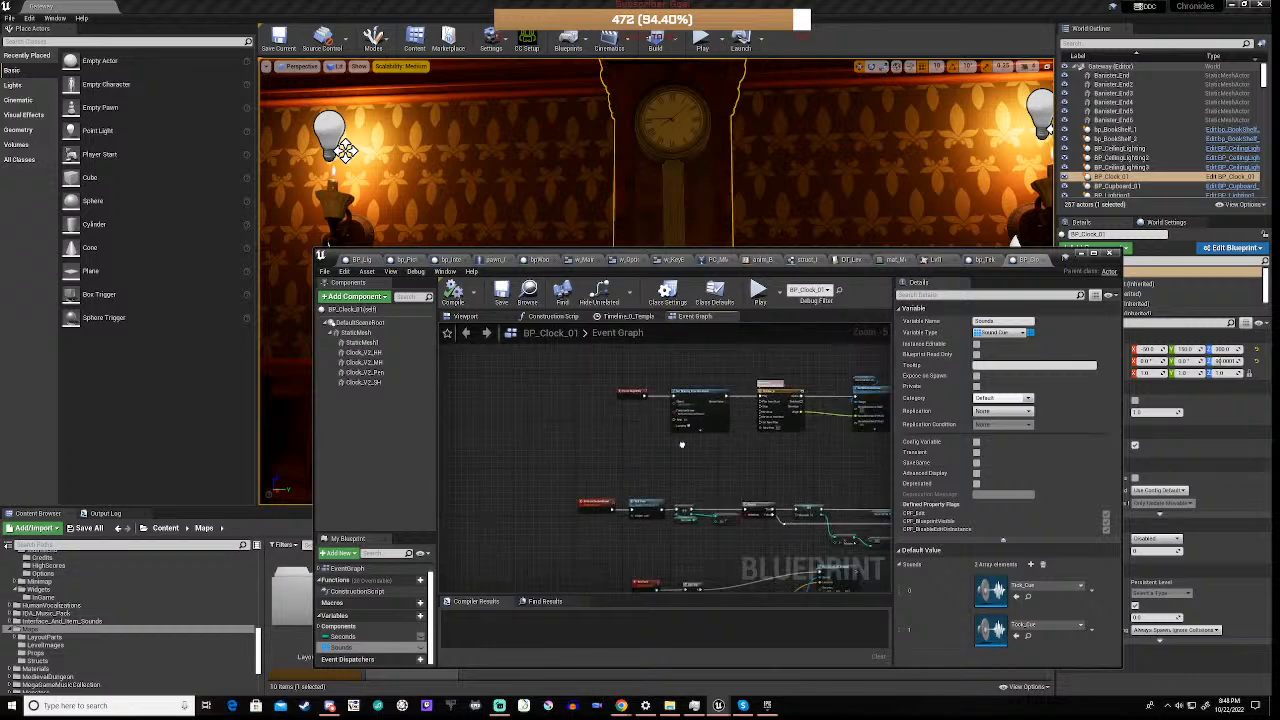
pyautogui.scroll(5, 603, 480)
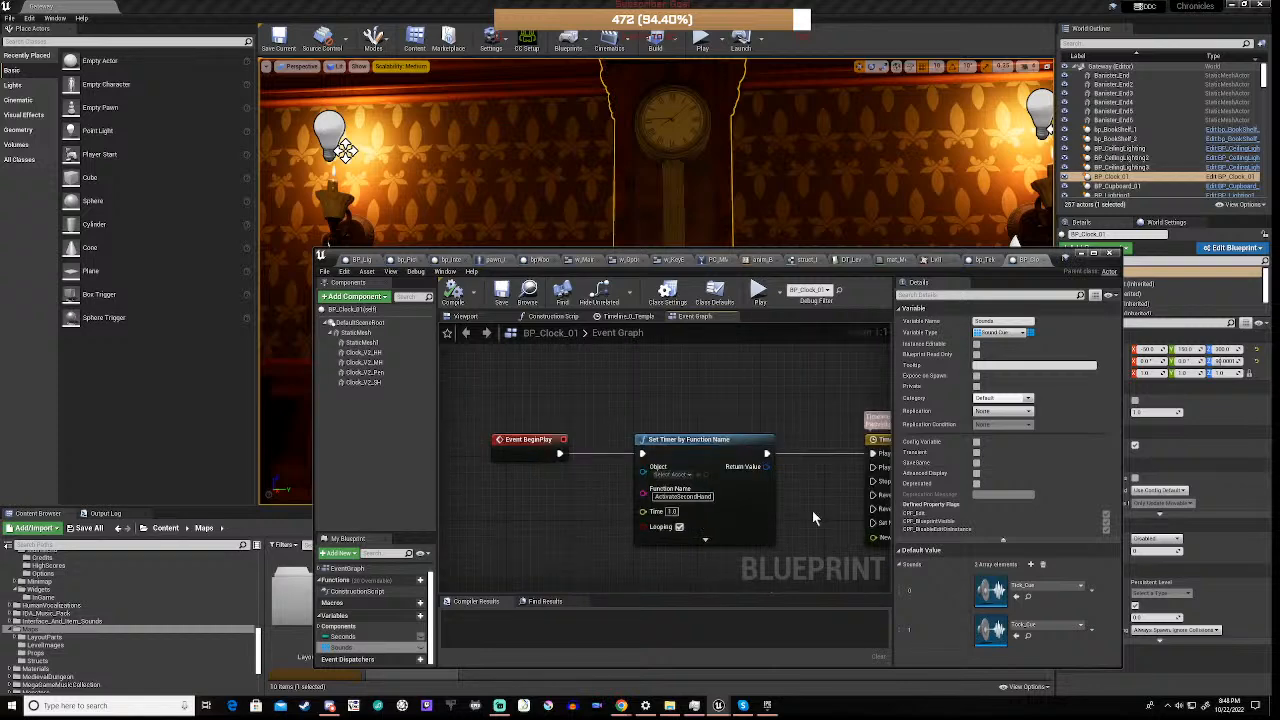
pyautogui.moveTo(813, 513); pyautogui.dragTo(503, 498, button='right')
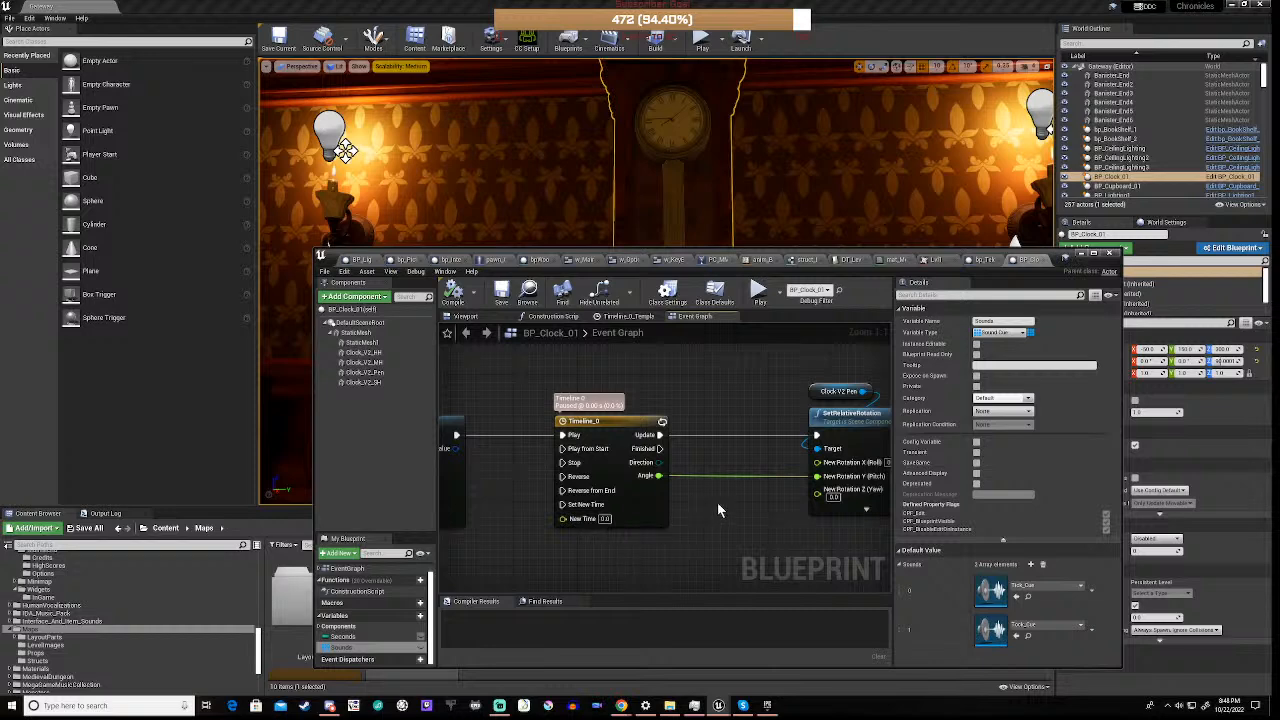
pyautogui.scroll(-2, 717, 502)
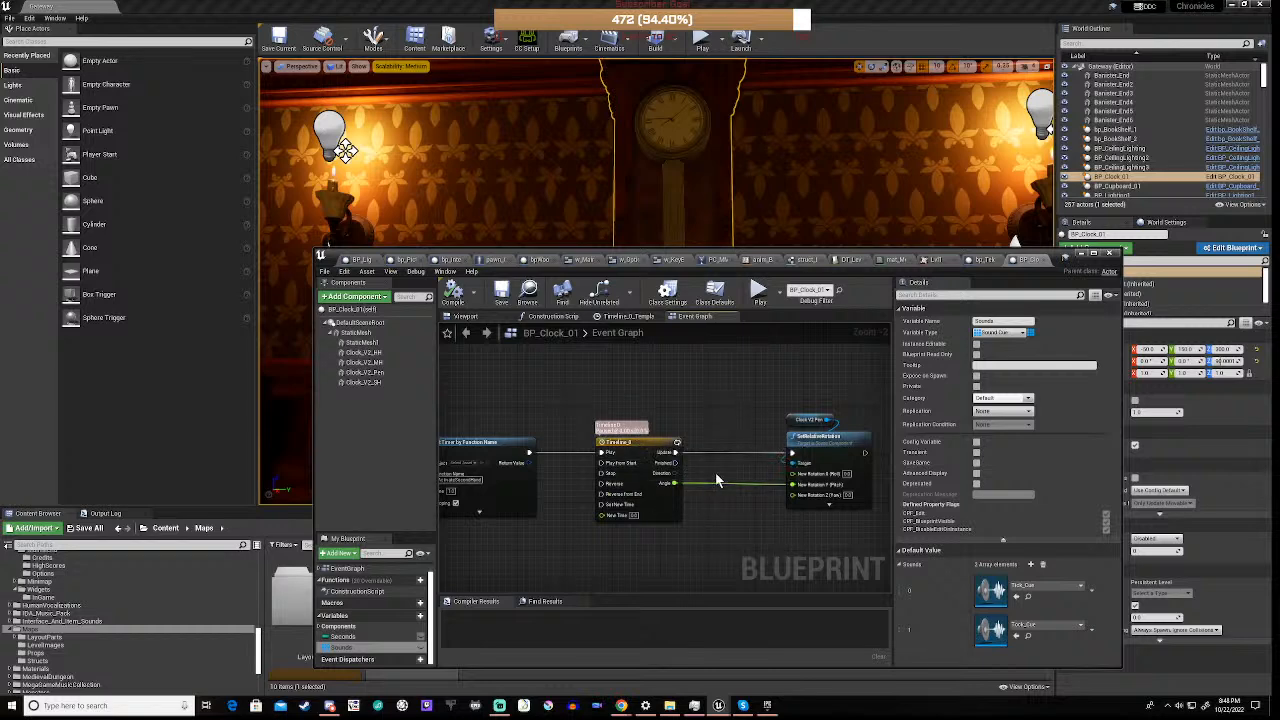
pyautogui.scroll(2, 716, 480)
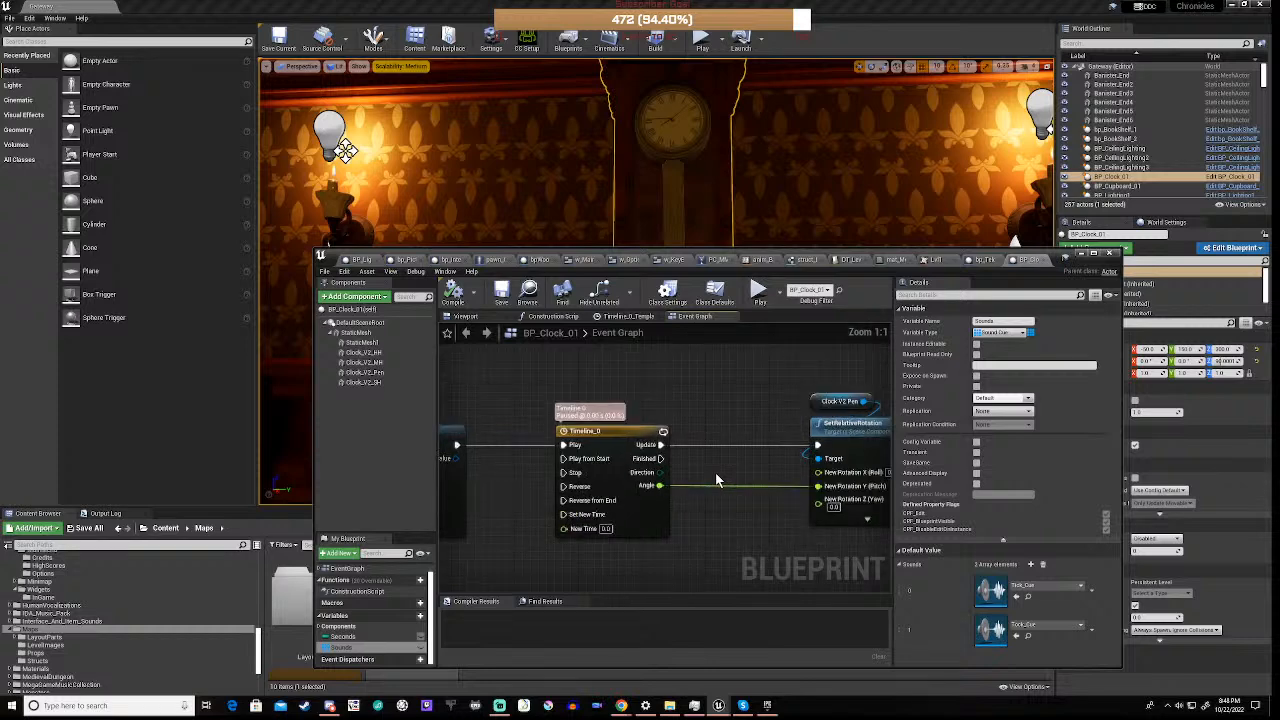
pyautogui.scroll(-1, 716, 480)
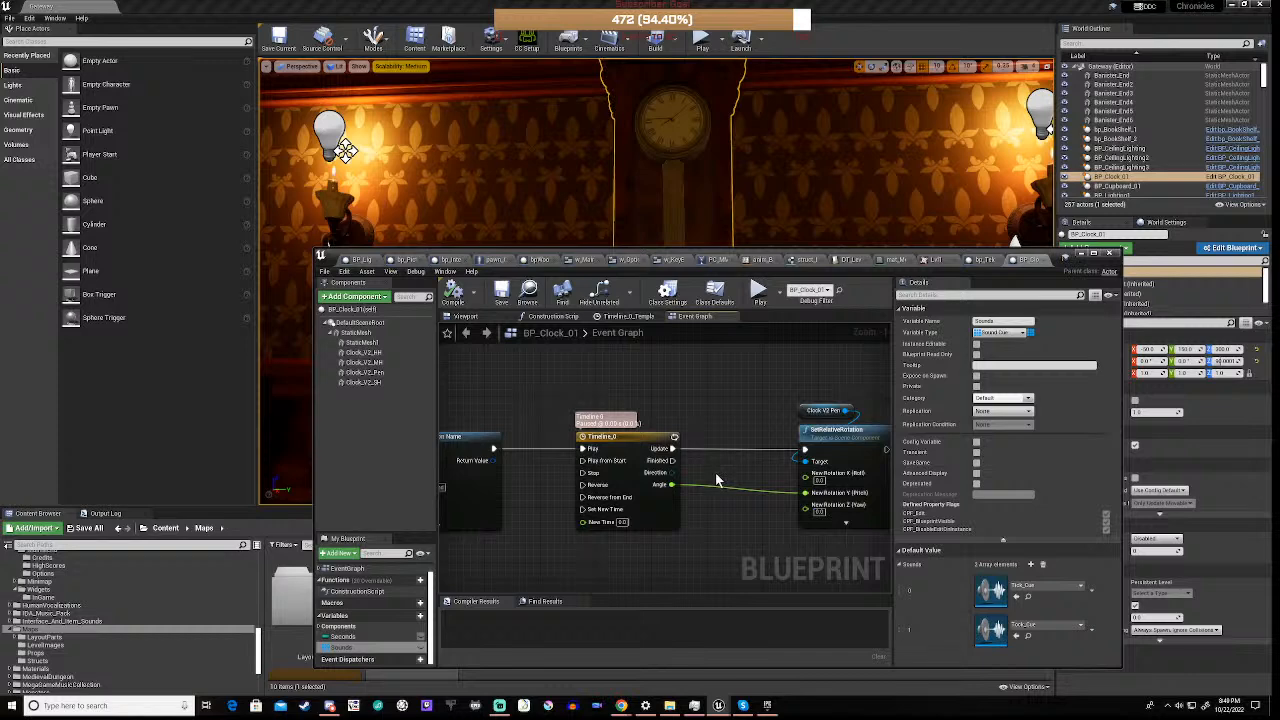
pyautogui.doubleClick(632, 433)
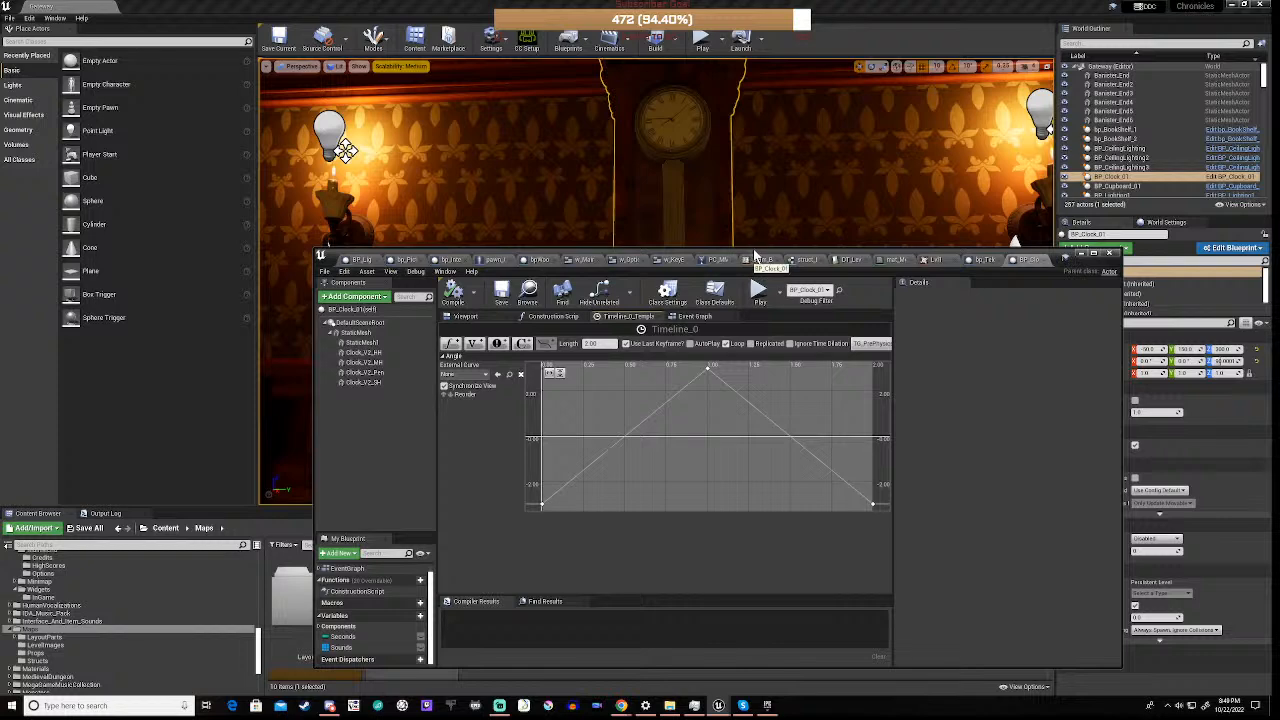
pyautogui.click(694, 316)
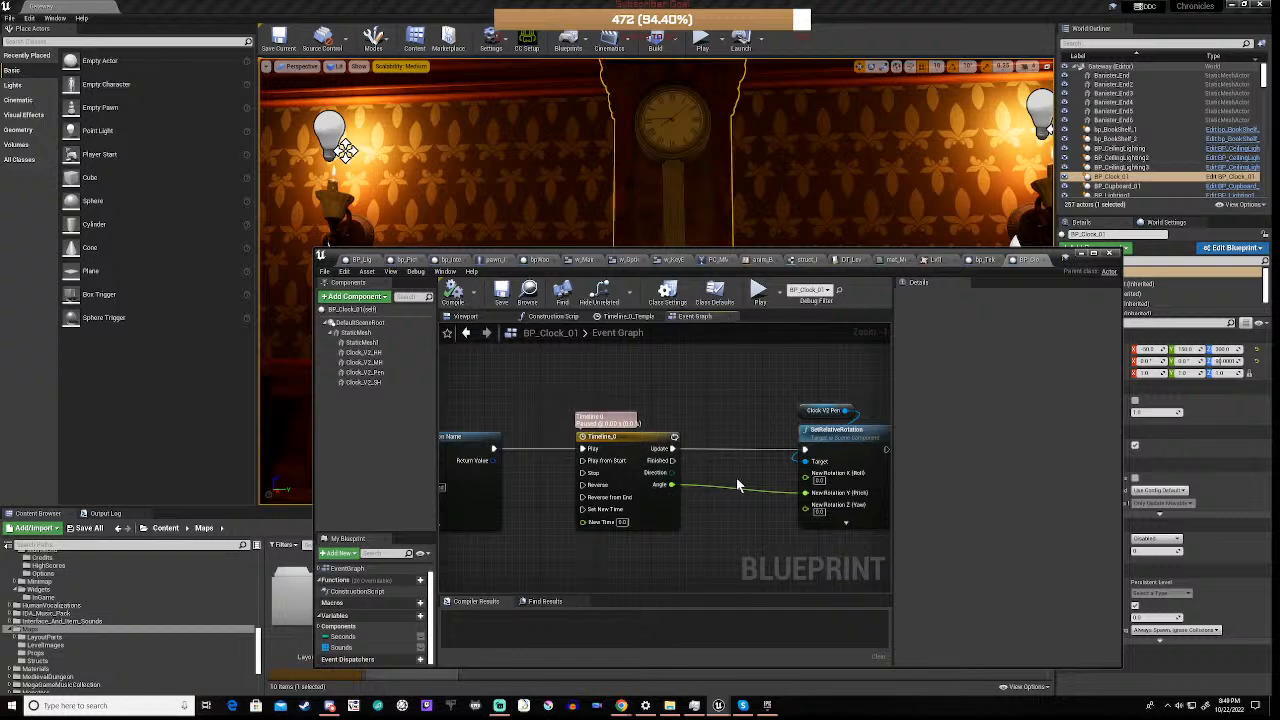
# Review how the Set Timer by Function Name node leads to the ActivateSecondHand event and its seconds-counting Branch logic
pyautogui.scroll(-1, 736, 477)
pyautogui.scroll(-1, 736, 477)
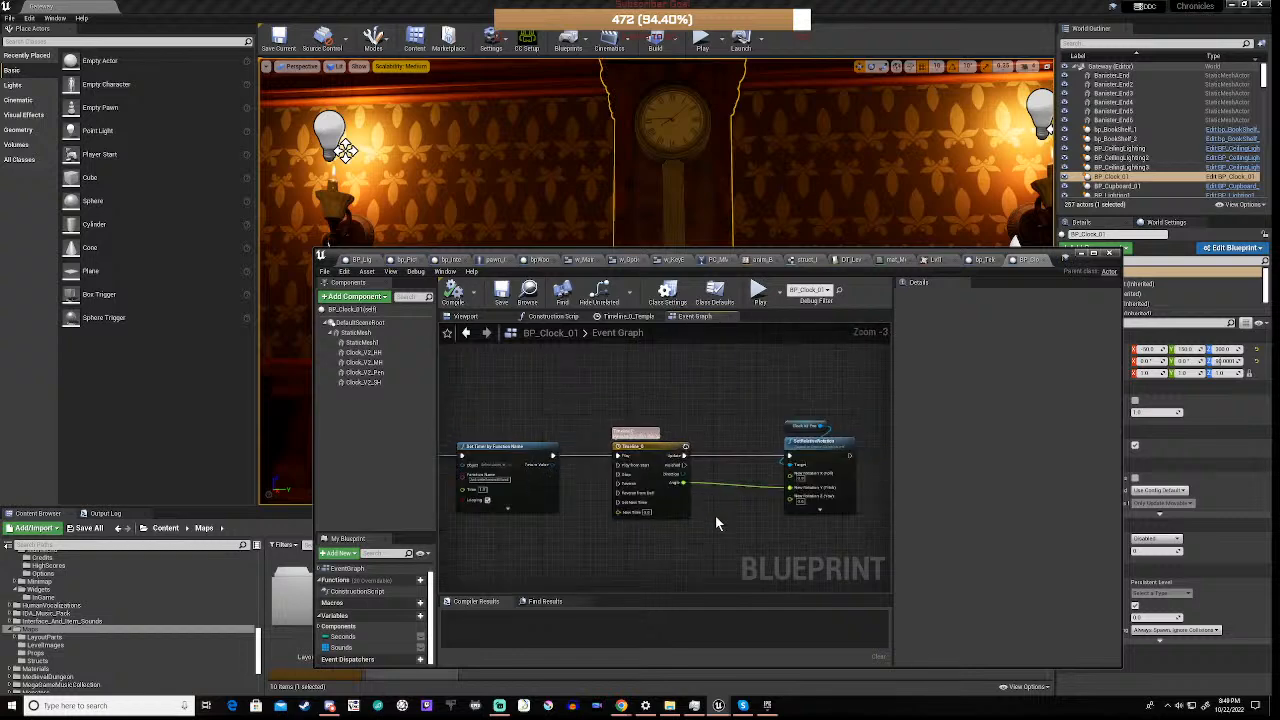
pyautogui.moveTo(715, 518); pyautogui.dragTo(838, 522, button='right')
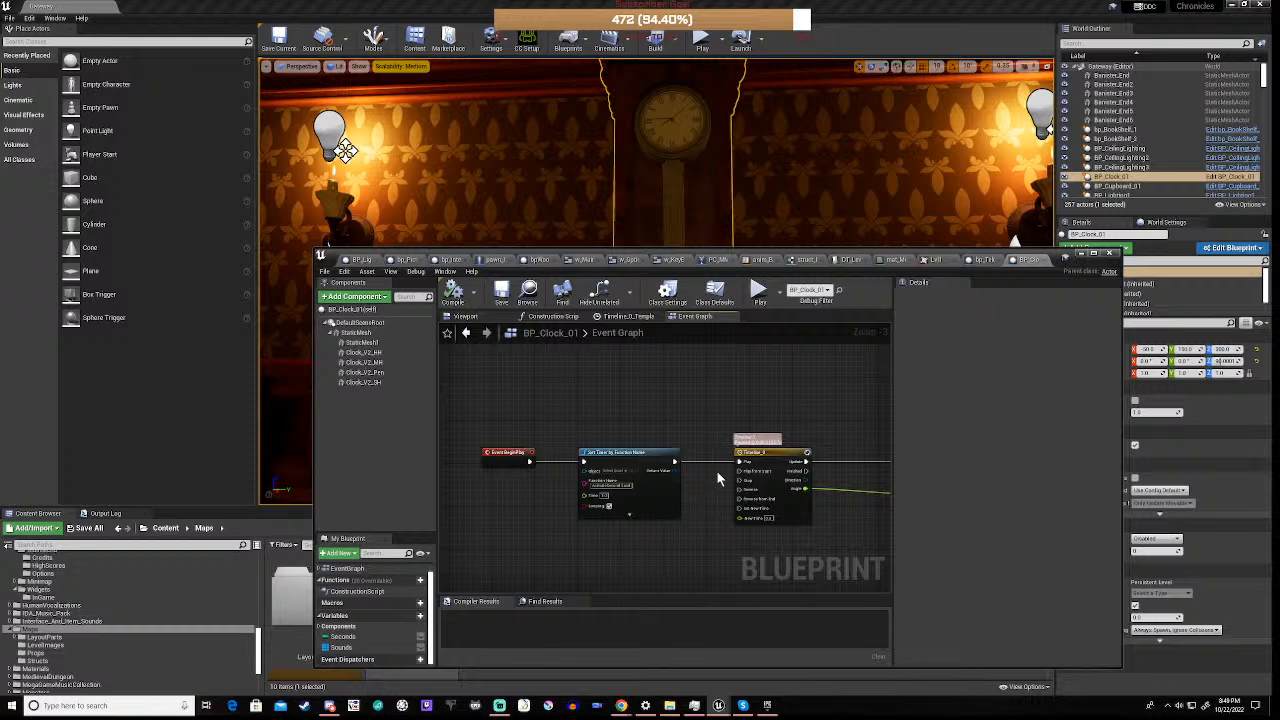
pyautogui.scroll(3, 718, 466)
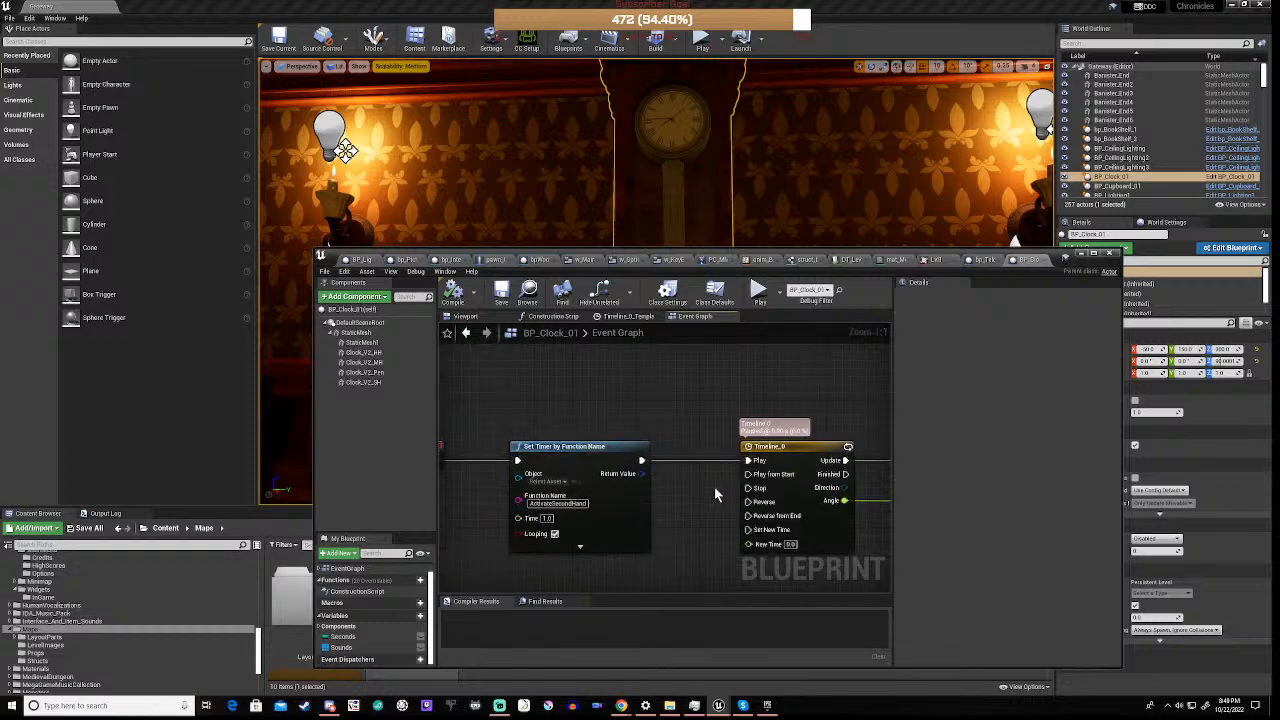
pyautogui.scroll(-1, 714, 486)
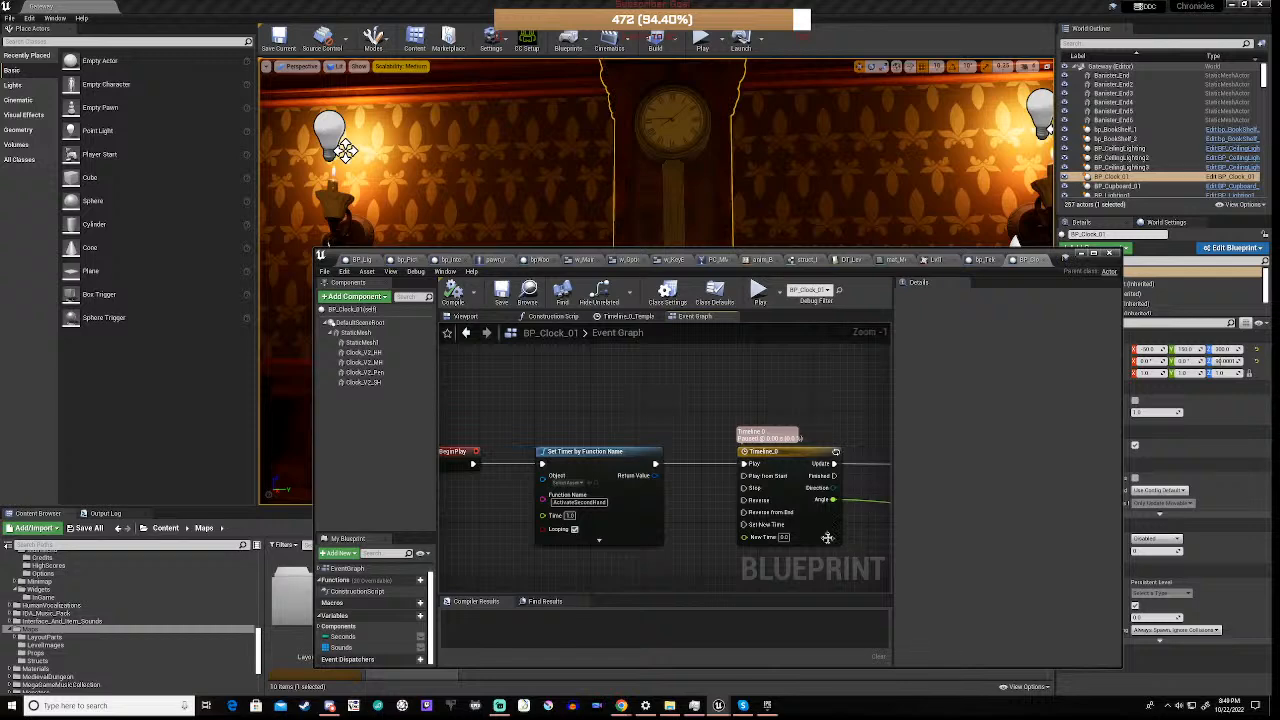
pyautogui.moveTo(689, 533); pyautogui.dragTo(748, 487, button='right')
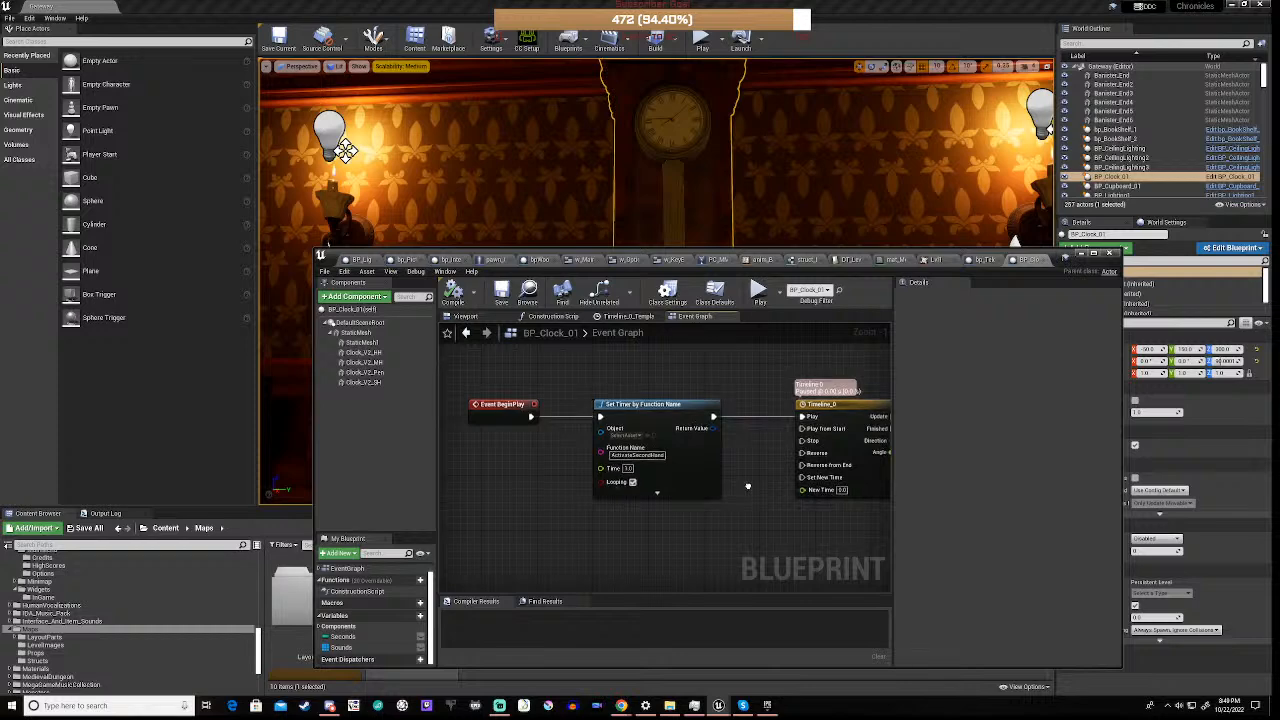
pyautogui.moveTo(747, 486); pyautogui.dragTo(773, 236, button='right')
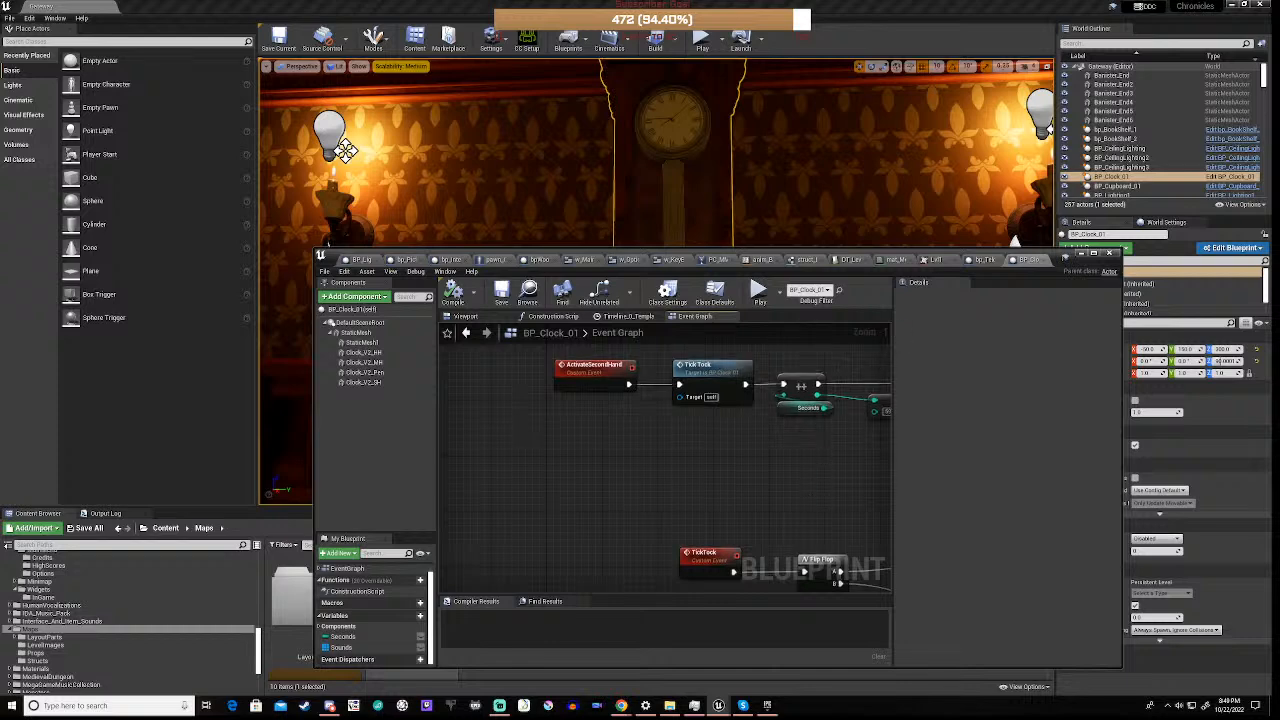
pyautogui.moveTo(810, 490); pyautogui.dragTo(601, 505, button='right')
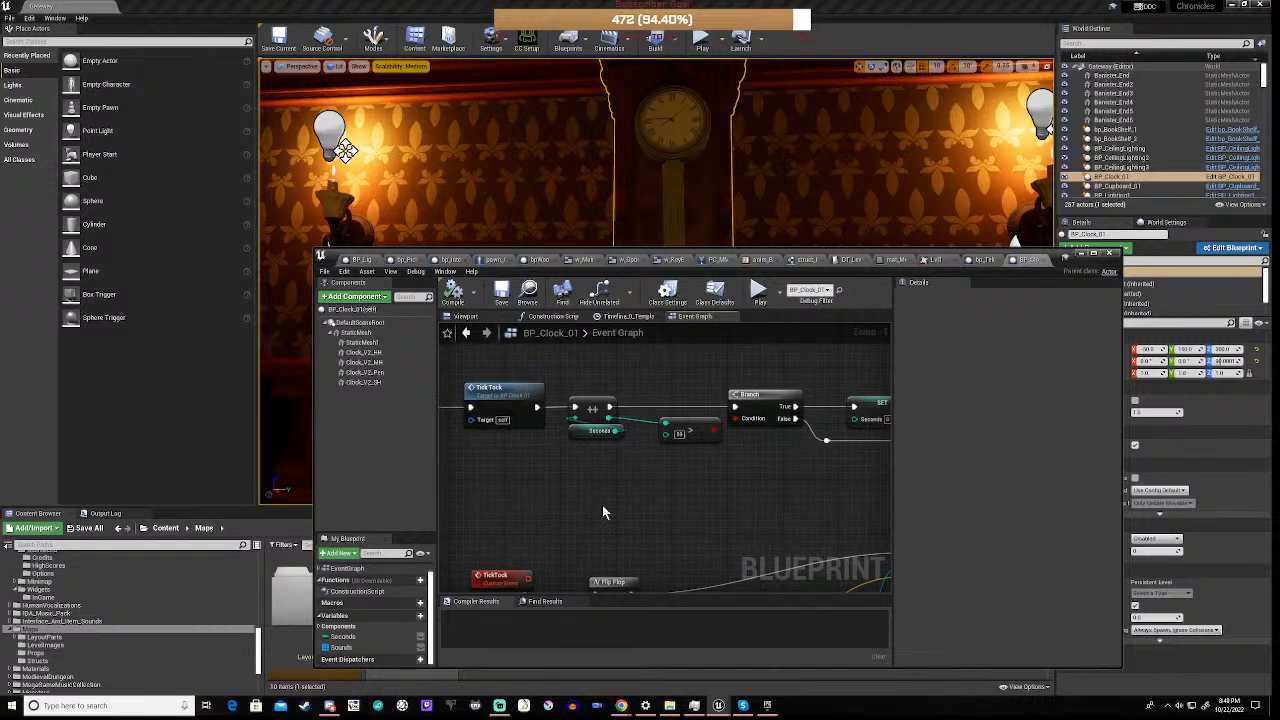
pyautogui.scroll(-5, 663, 523)
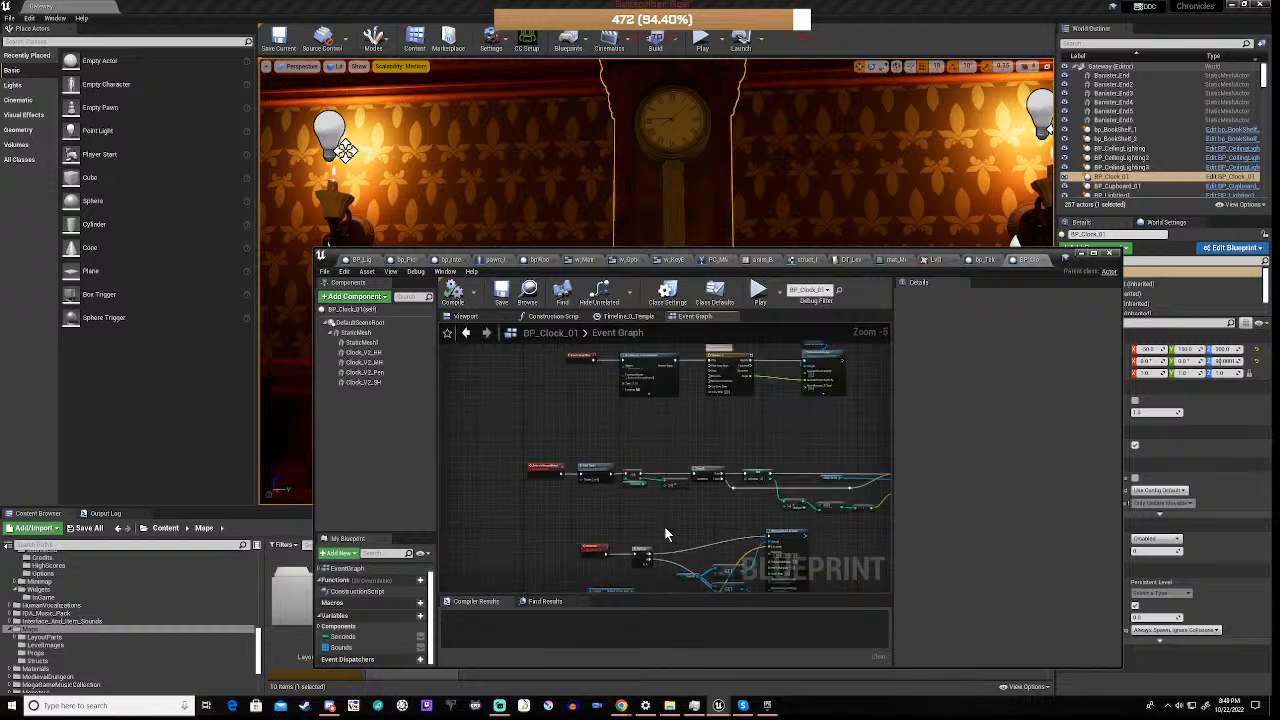
# Review the TickTock event nodes and the second-hand rotation math feeding the SetRelativeRotation node in the Event Graph
pyautogui.moveTo(677, 548); pyautogui.dragTo(675, 446, button='right')
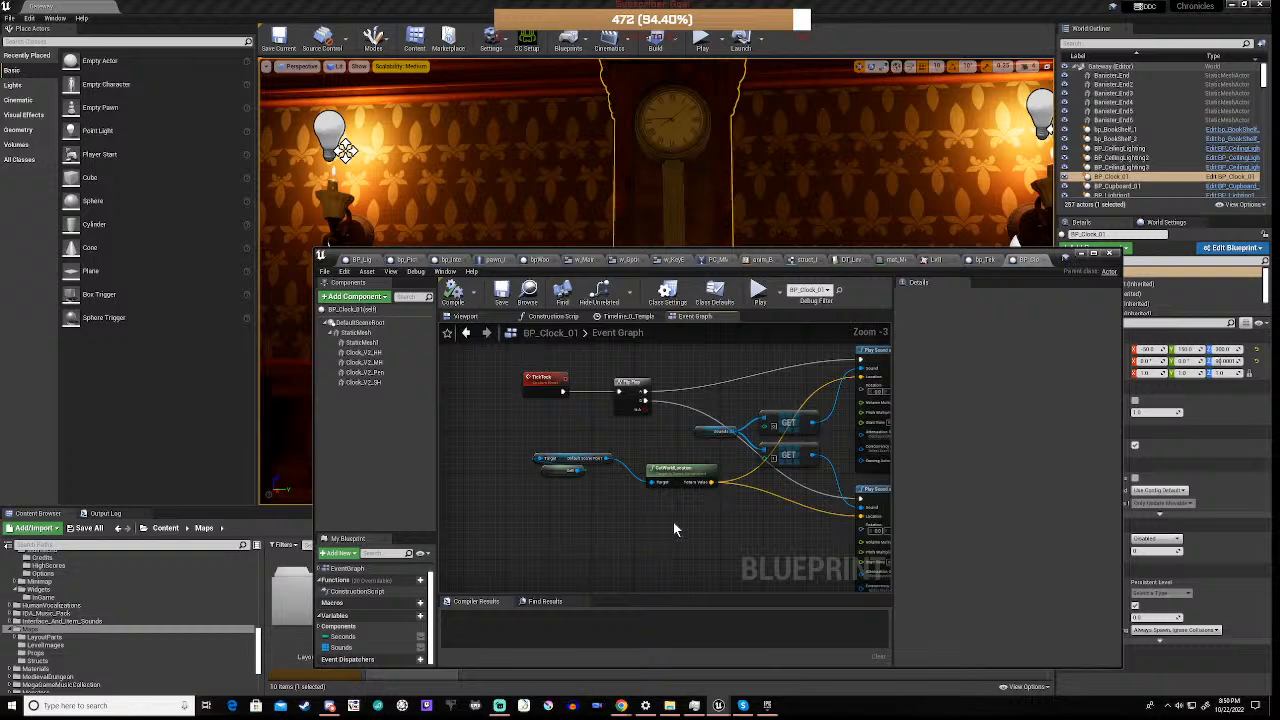
pyautogui.scroll(-3, 755, 492)
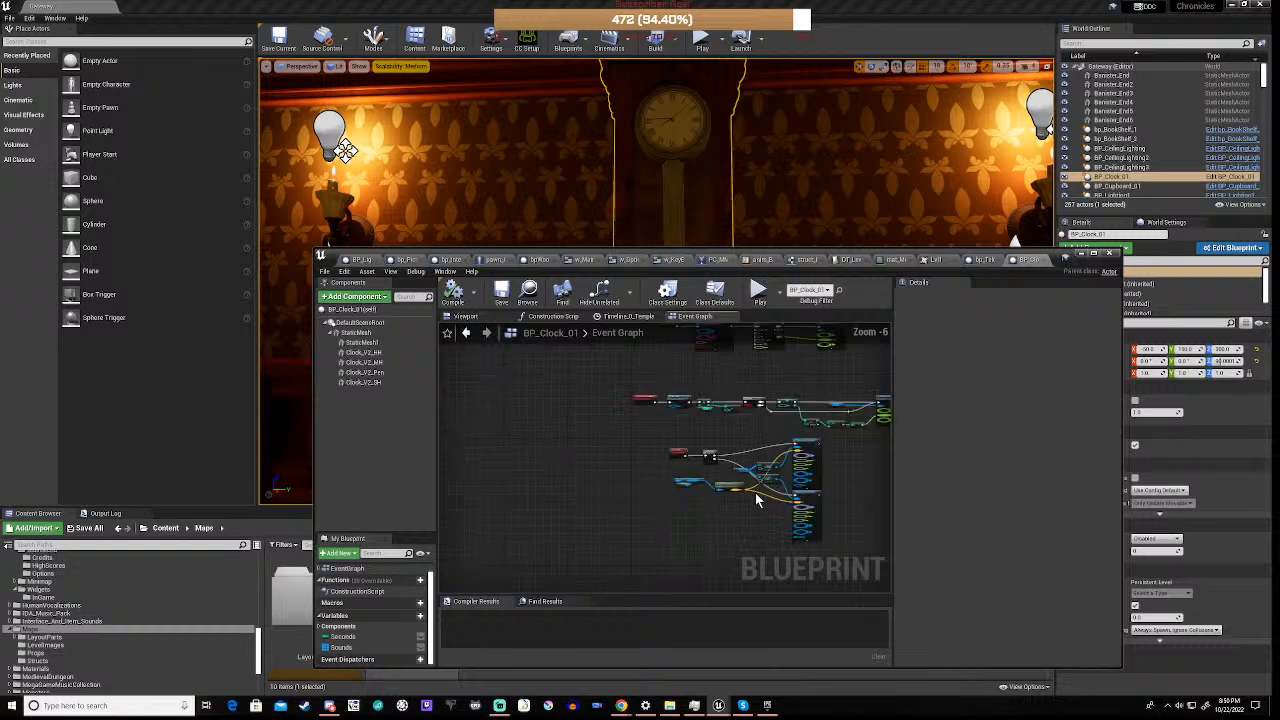
pyautogui.moveTo(837, 455); pyautogui.dragTo(714, 514, button='right')
pyautogui.scroll(6, 755, 476)
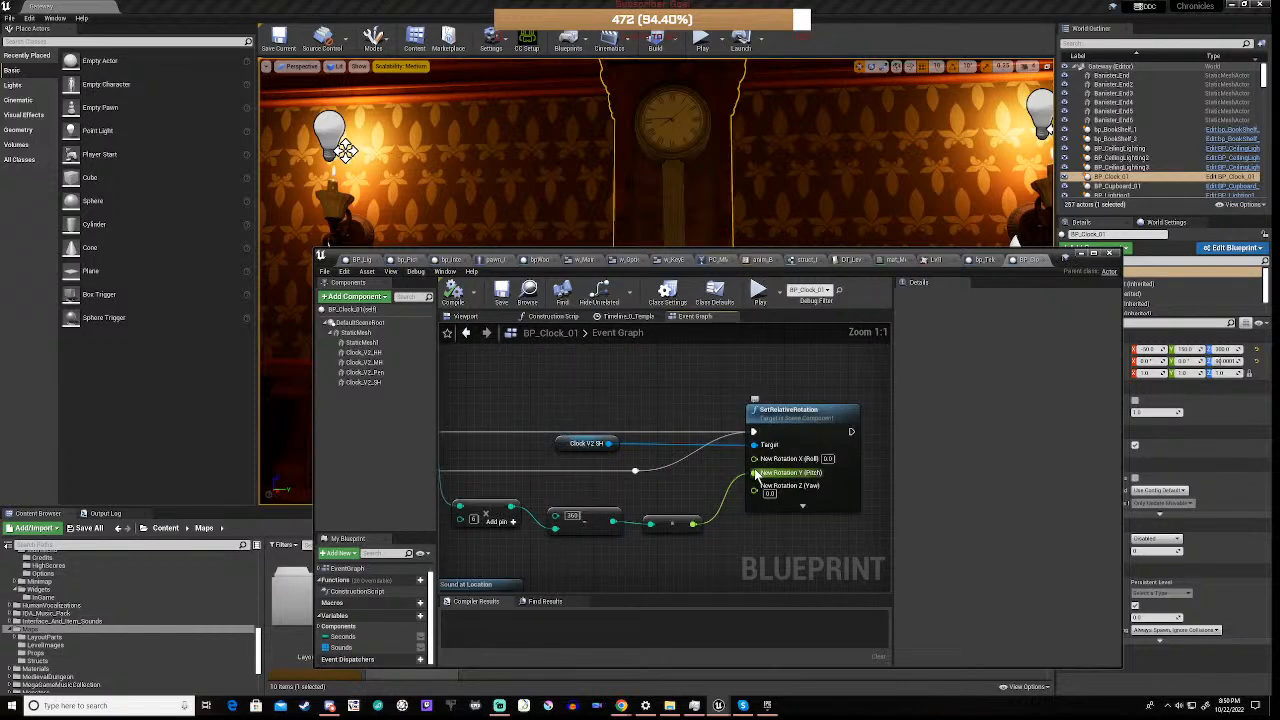
pyautogui.scroll(-1, 755, 476)
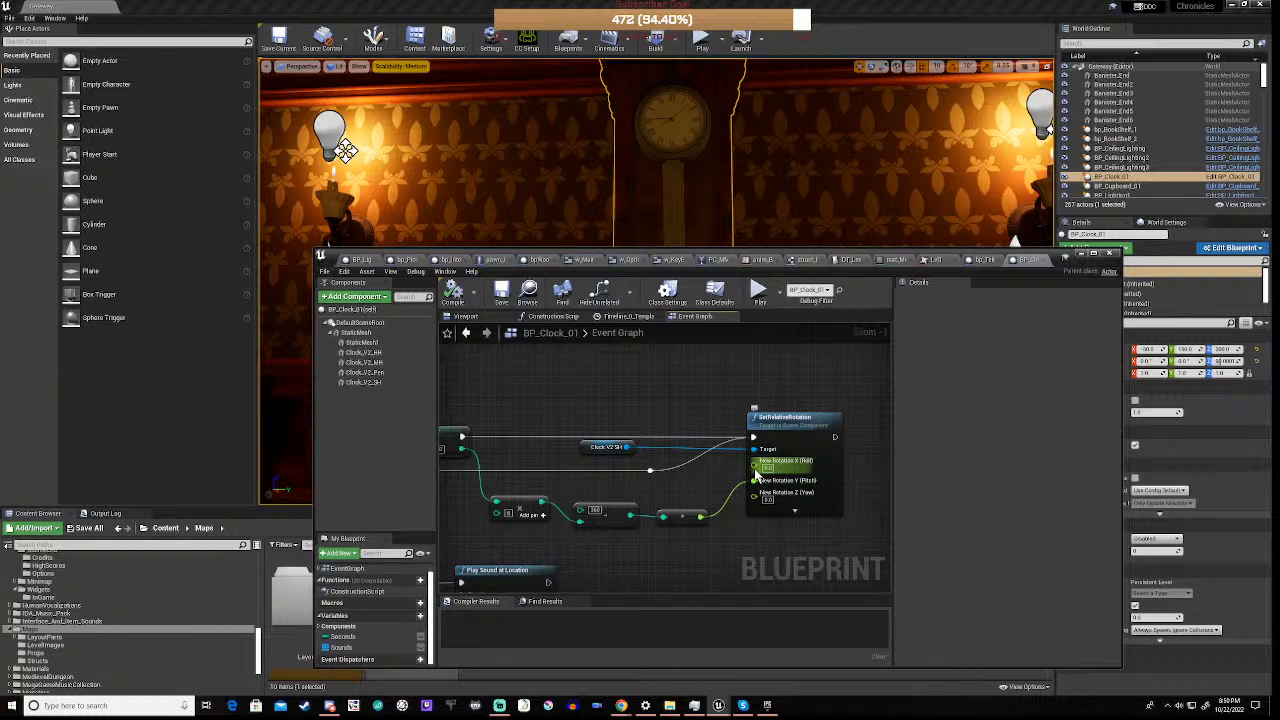
pyautogui.scroll(-1, 755, 475)
# Add a Print String node with the text "Tick" after the first Play Sound at Location node, and compile the blueprint
pyautogui.moveTo(638, 554); pyautogui.dragTo(760, 432, button='right')
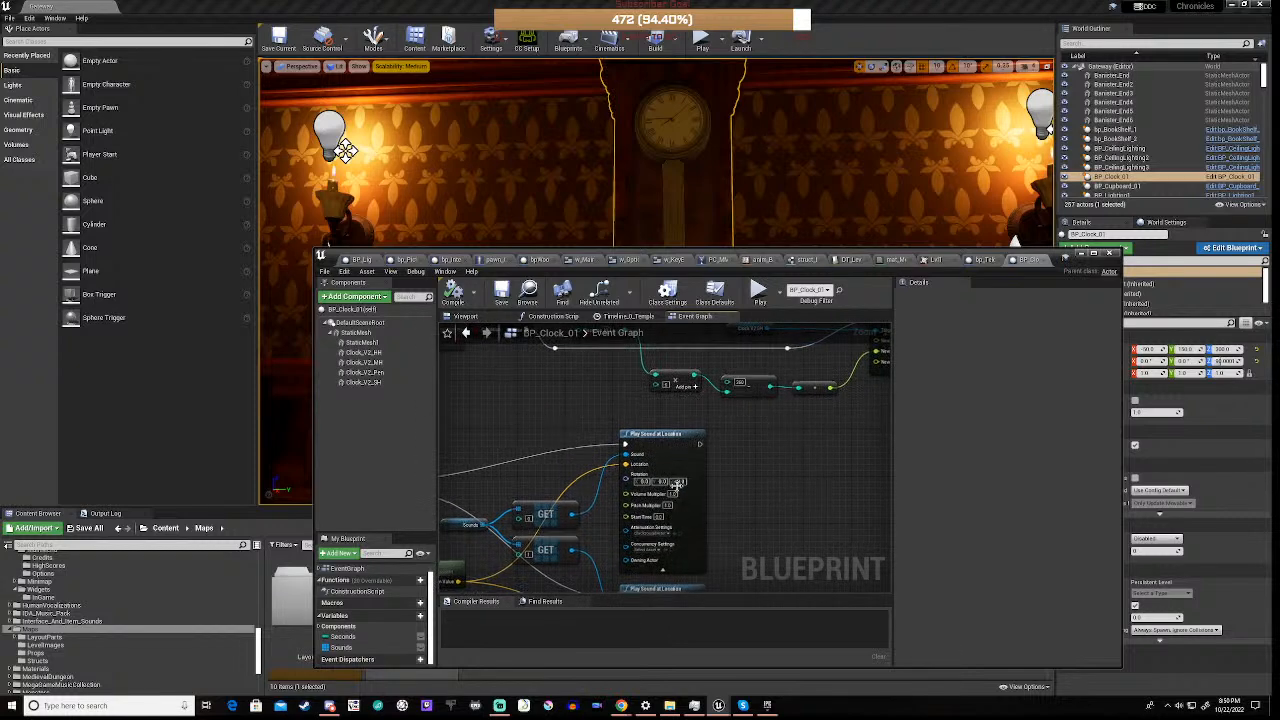
pyautogui.moveTo(700, 444); pyautogui.dragTo(760, 478)
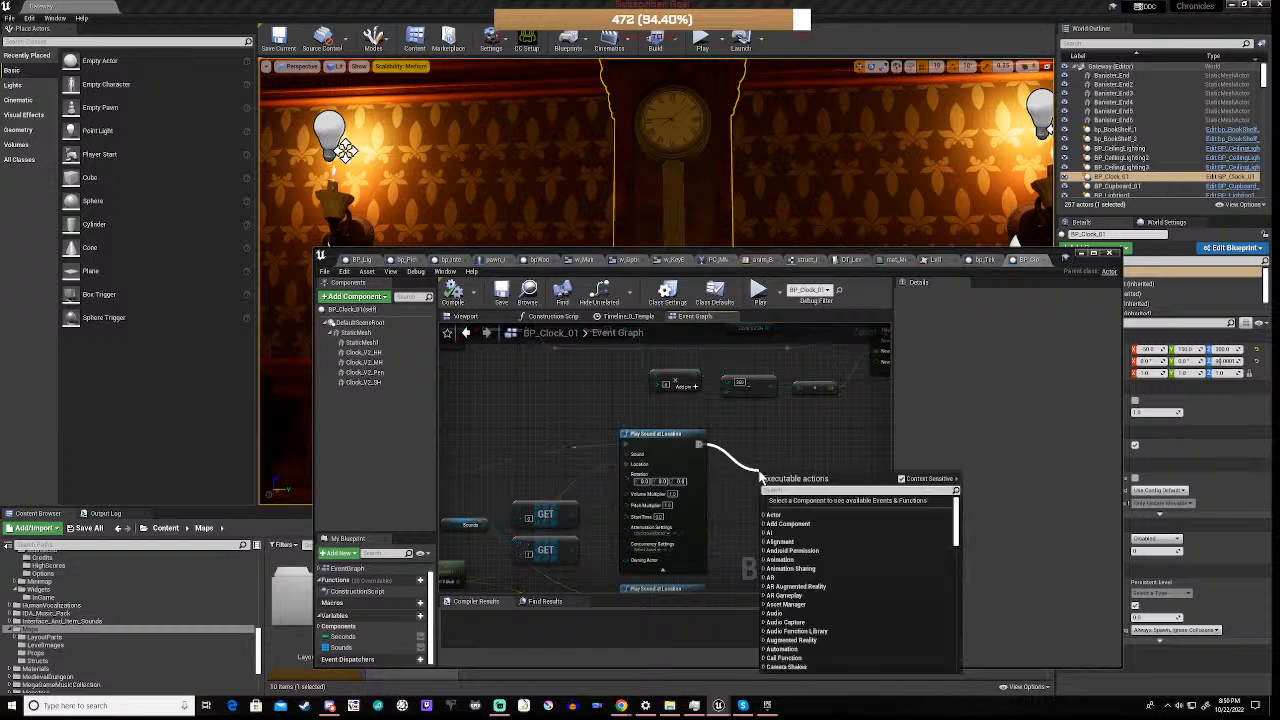
pyautogui.write('print')
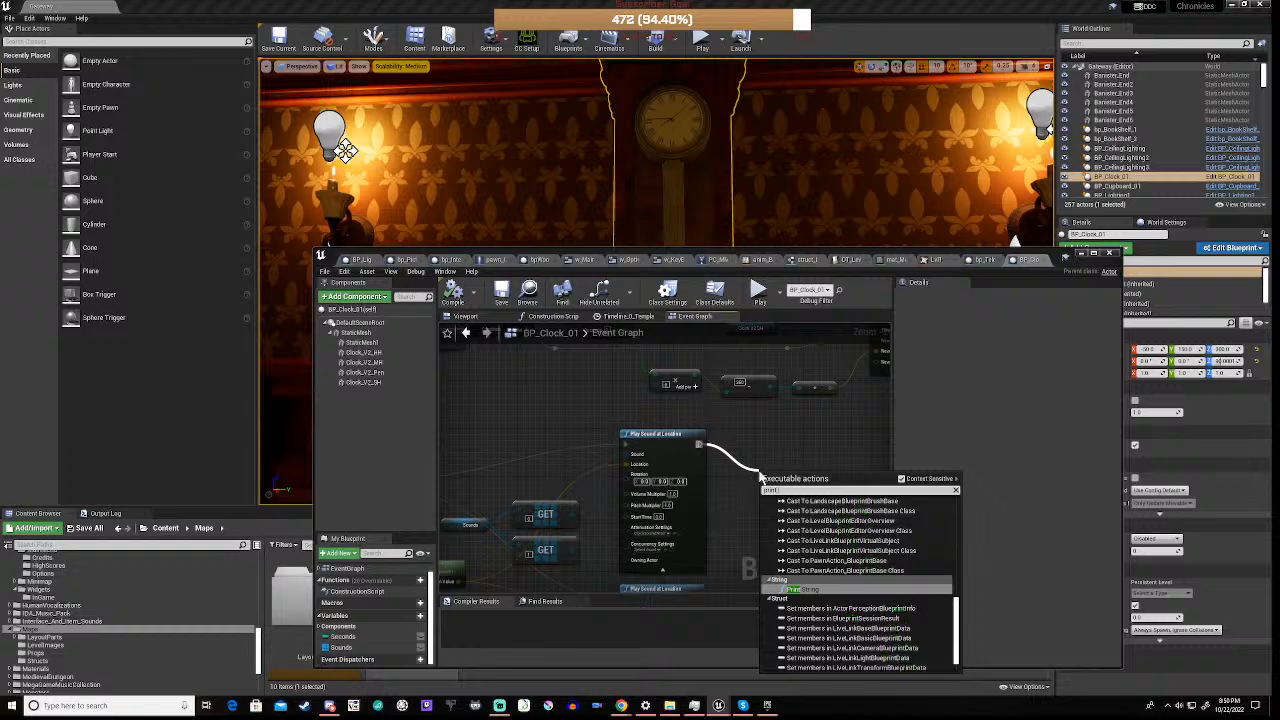
pyautogui.write(' st')
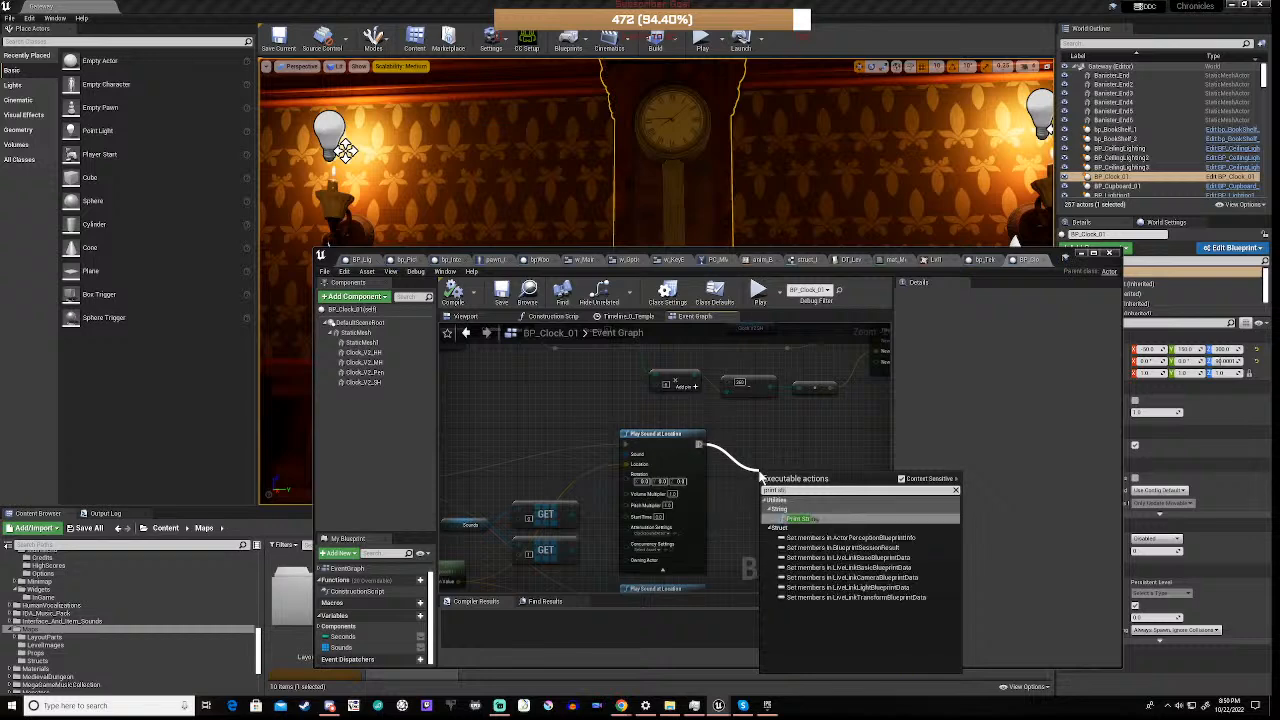
pyautogui.click(797, 519)
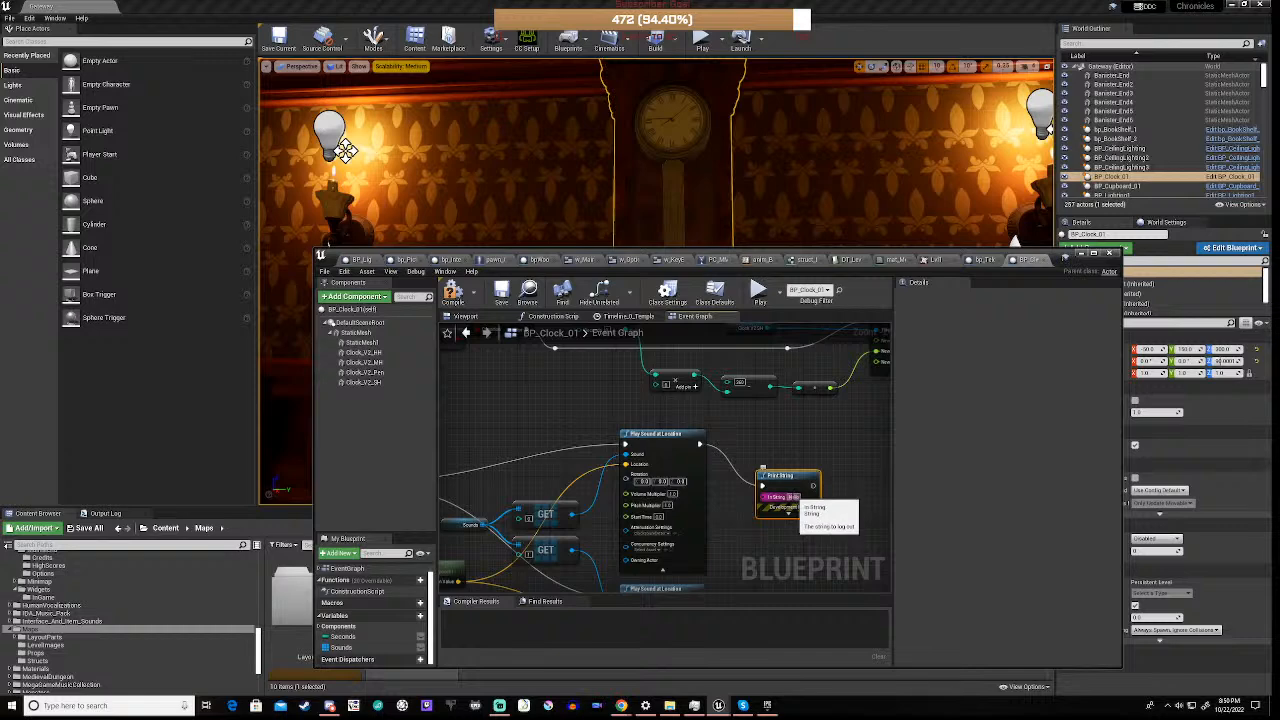
pyautogui.click(794, 497)
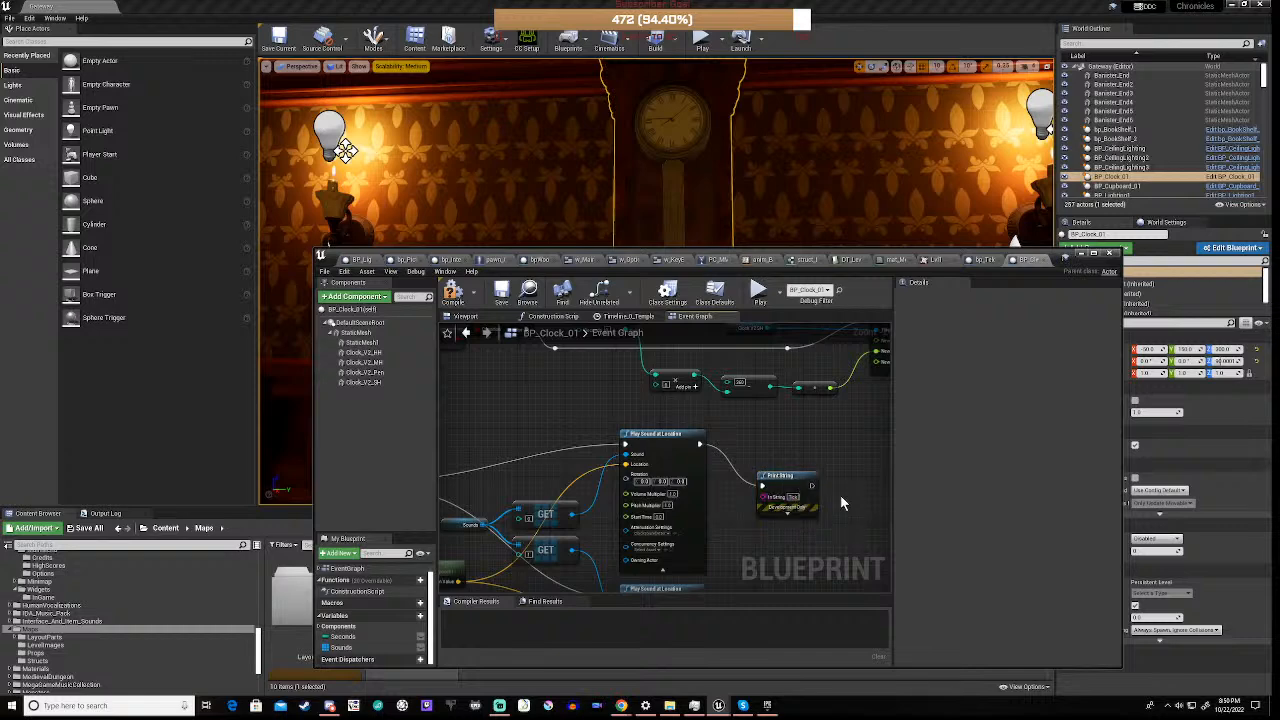
pyautogui.click(453, 292)
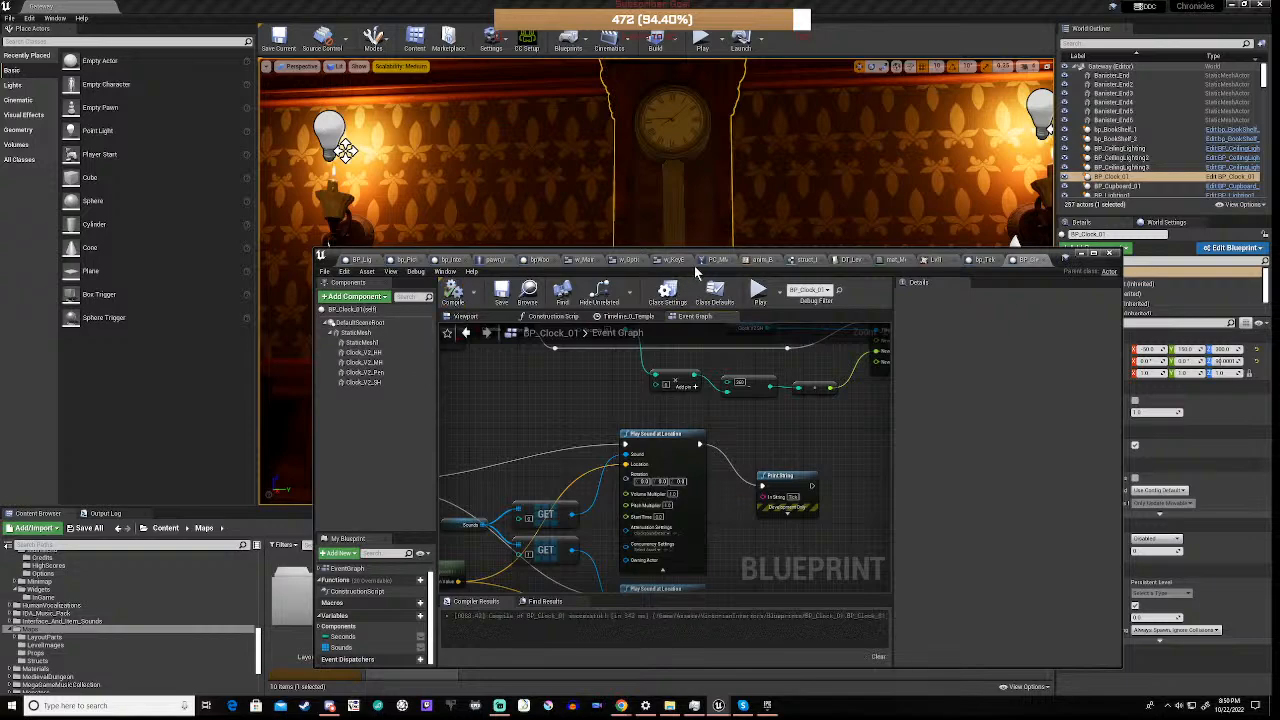
# Play the level, walk up the stairs to the grandfather clock to test its ticking and the printed text, and stop playing
pyautogui.moveTo(733, 257); pyautogui.dragTo(725, 498)
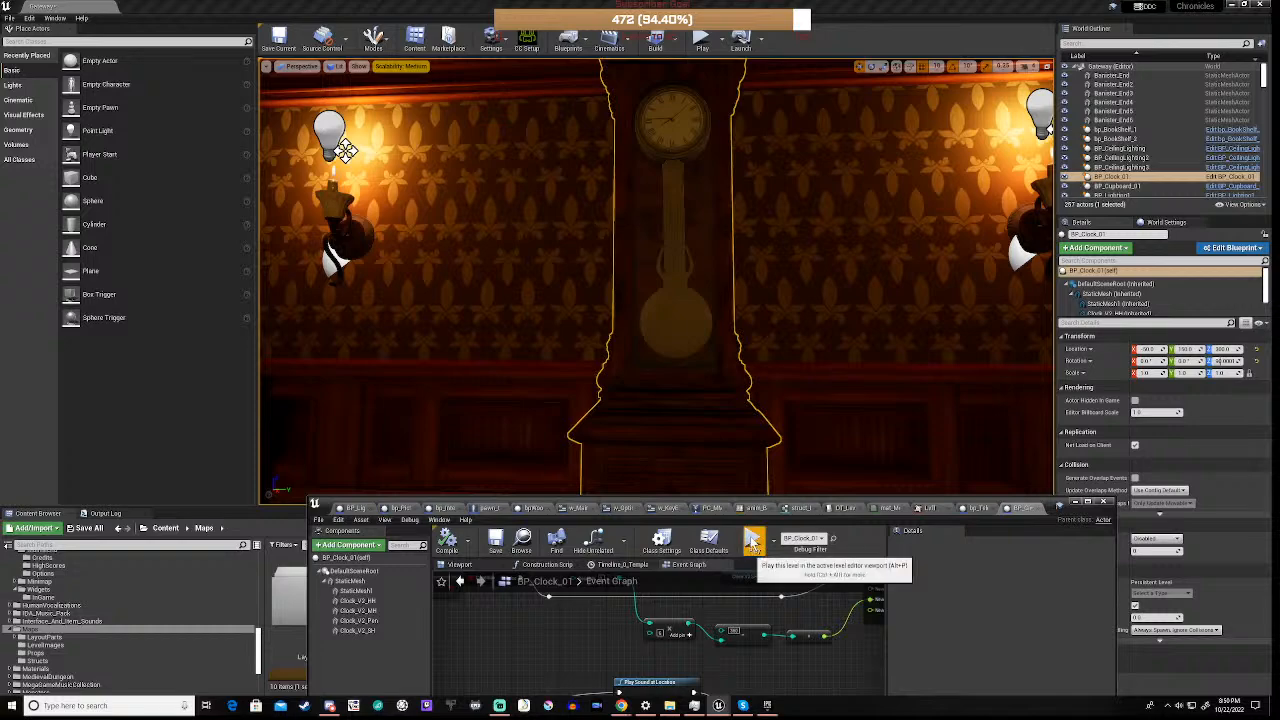
pyautogui.click(752, 541)
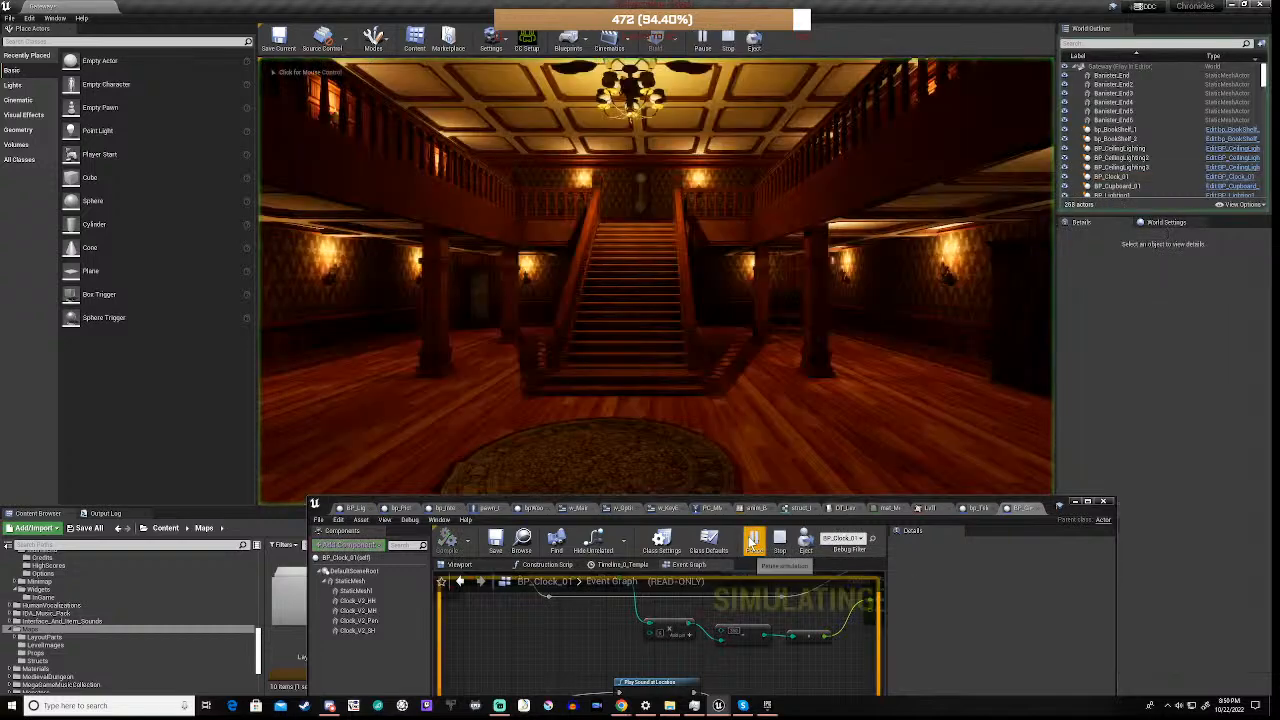
pyautogui.click(623, 434)
pyautogui.press('w')
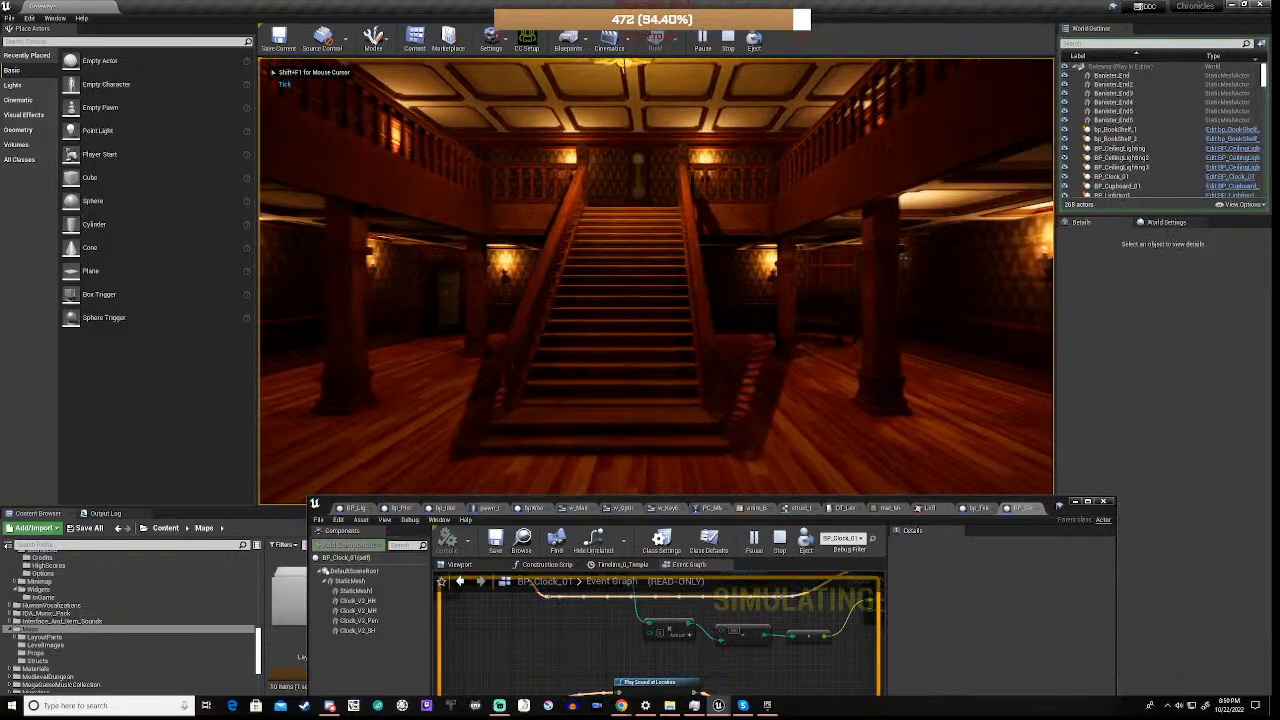
pyautogui.press('w')
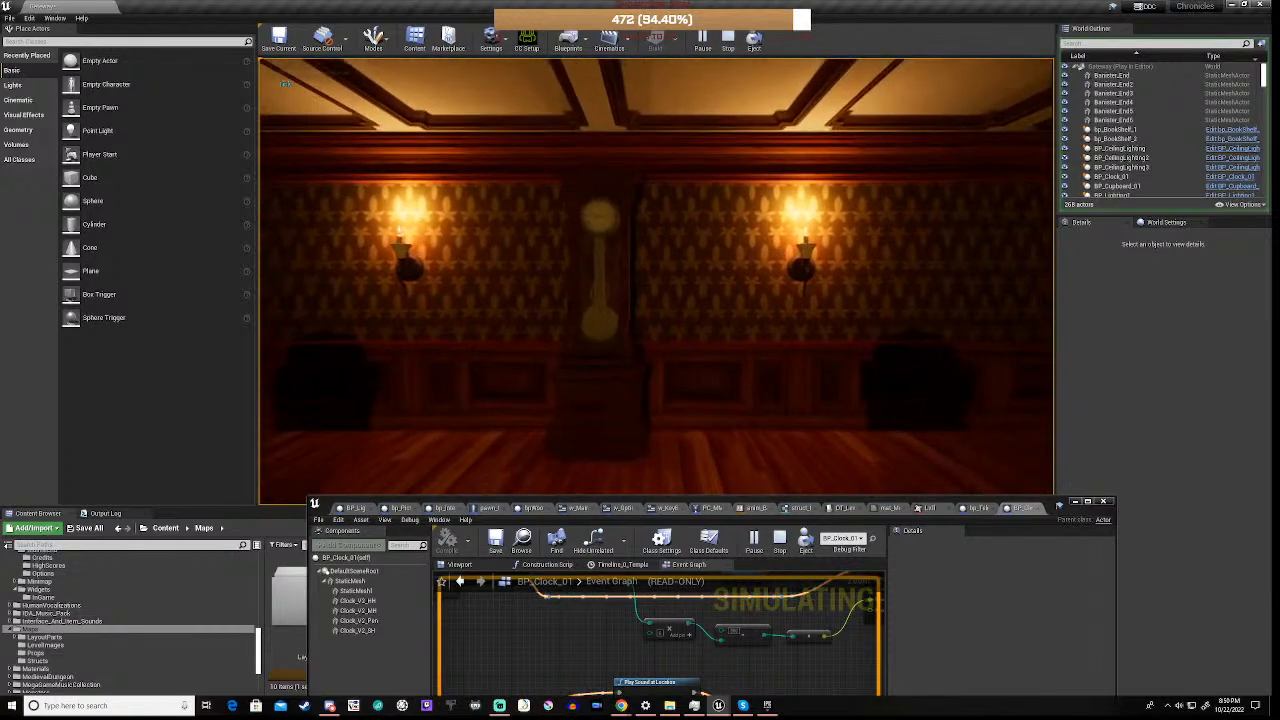
pyautogui.press('w')
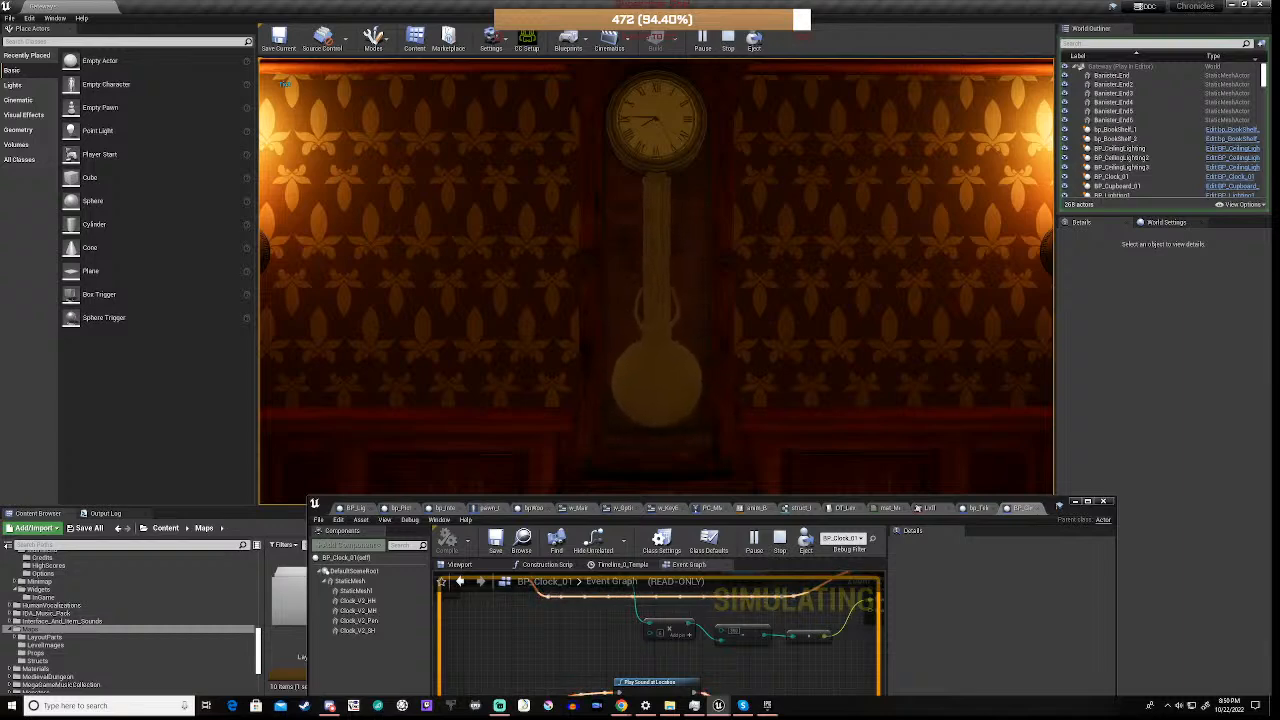
pyautogui.press('s')
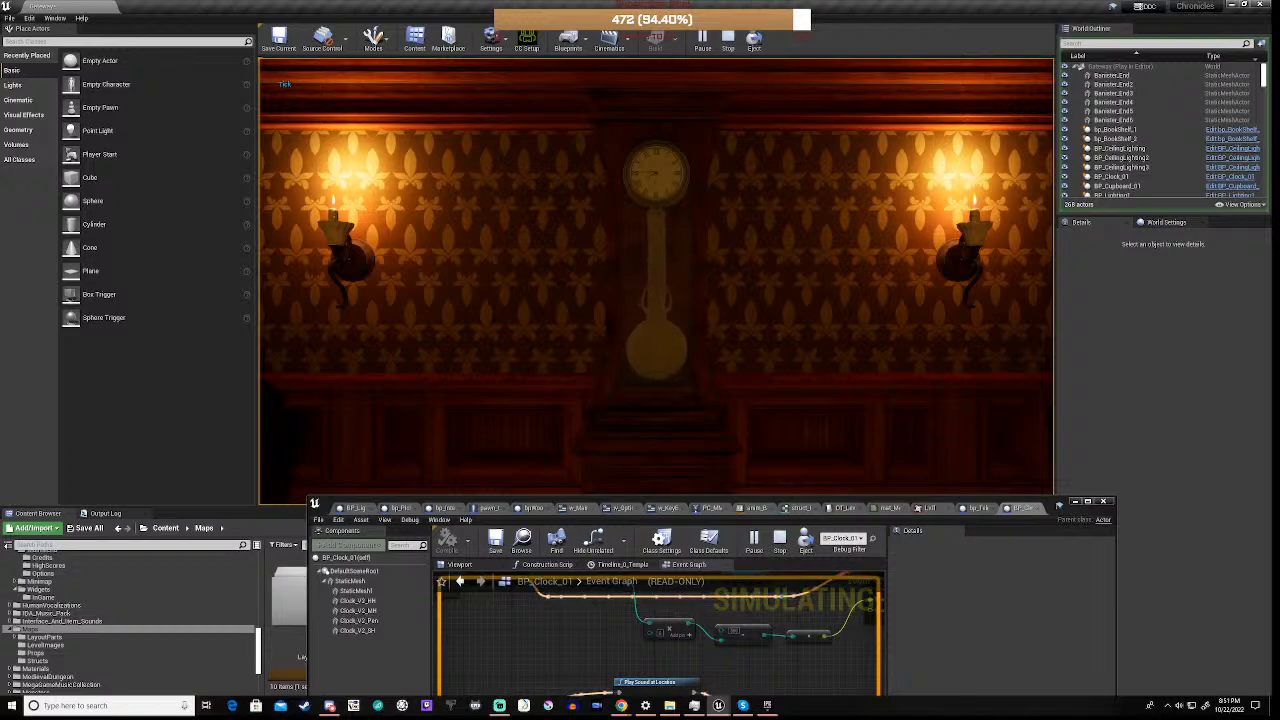
pyautogui.press('Escape')
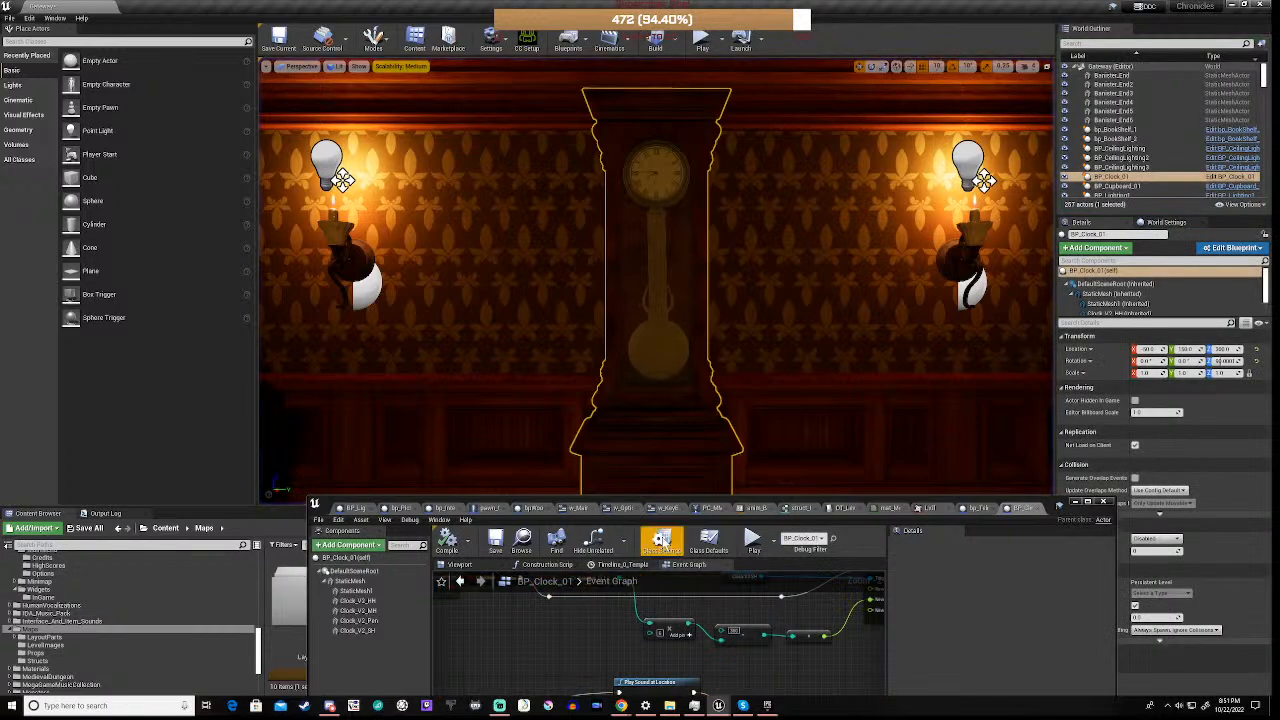
# Set the Volume Multiplier to 2.0 on the TickTock event's Play Sound at Location nodes and compile the blueprint
pyautogui.moveTo(716, 506); pyautogui.dragTo(775, 262)
pyautogui.scroll(-5, 793, 483)
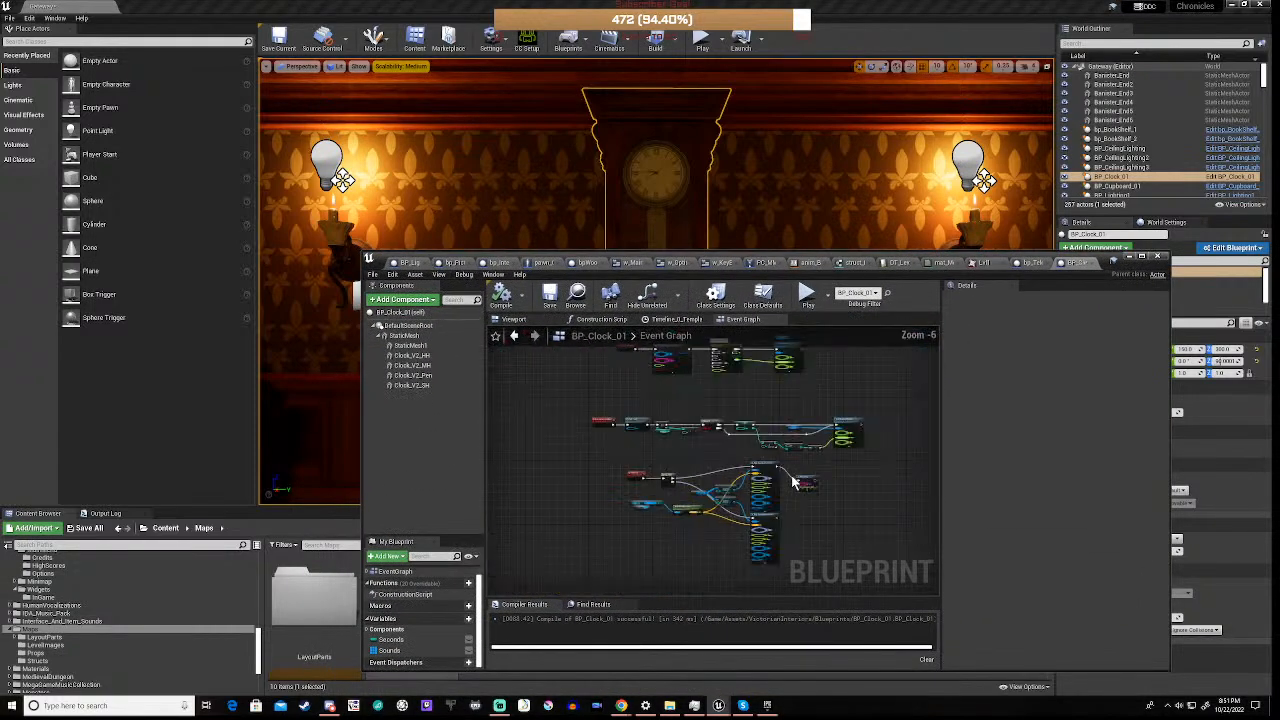
pyautogui.scroll(6, 781, 496)
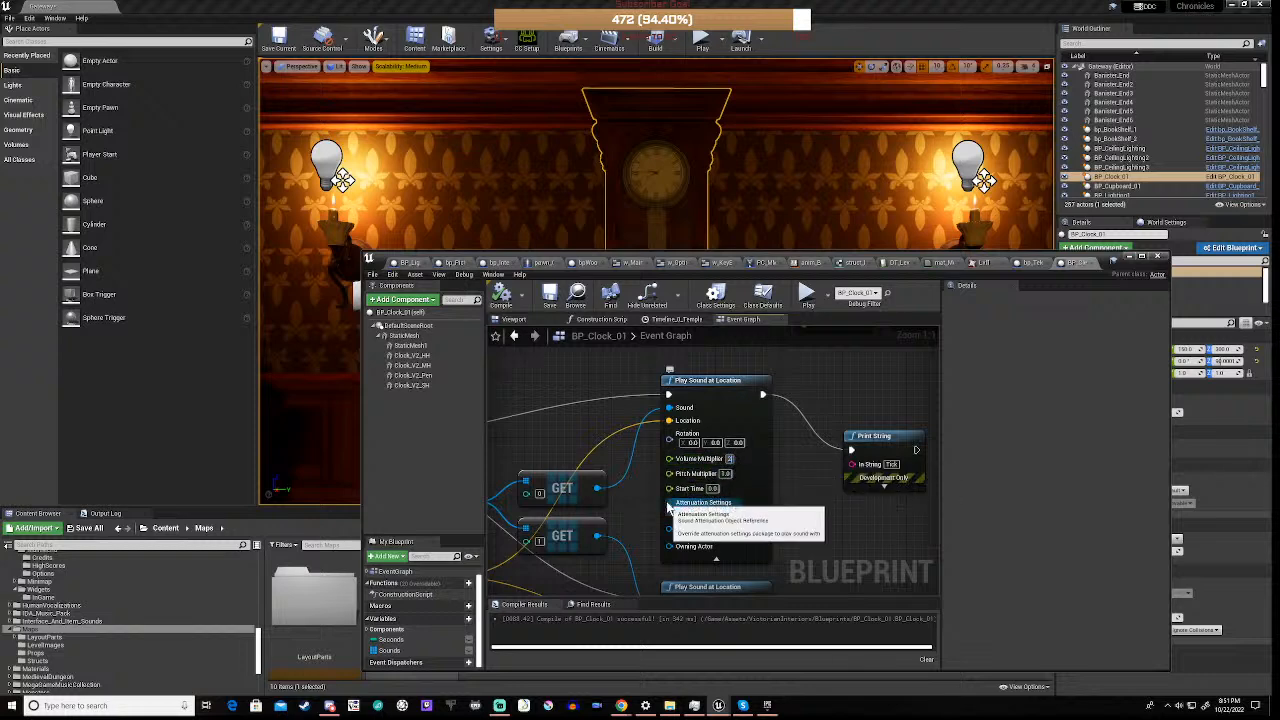
pyautogui.moveTo(655, 535); pyautogui.dragTo(669, 302, button='right')
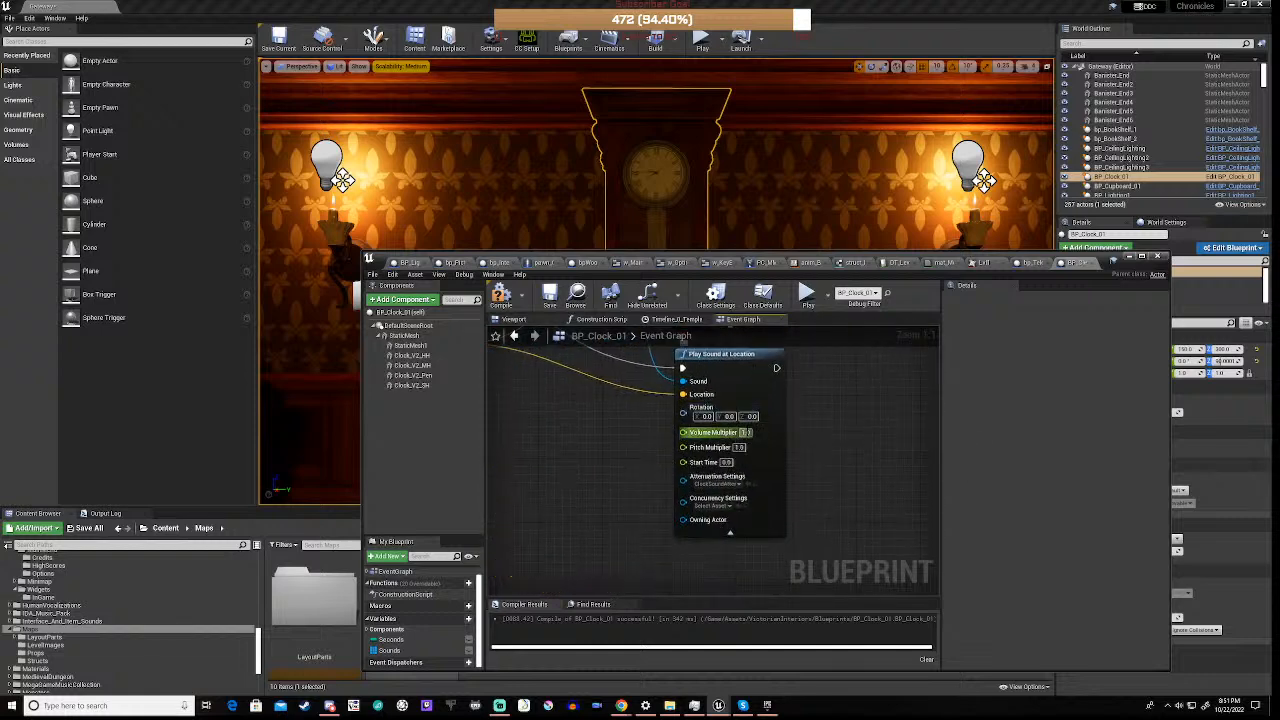
pyautogui.write('2')
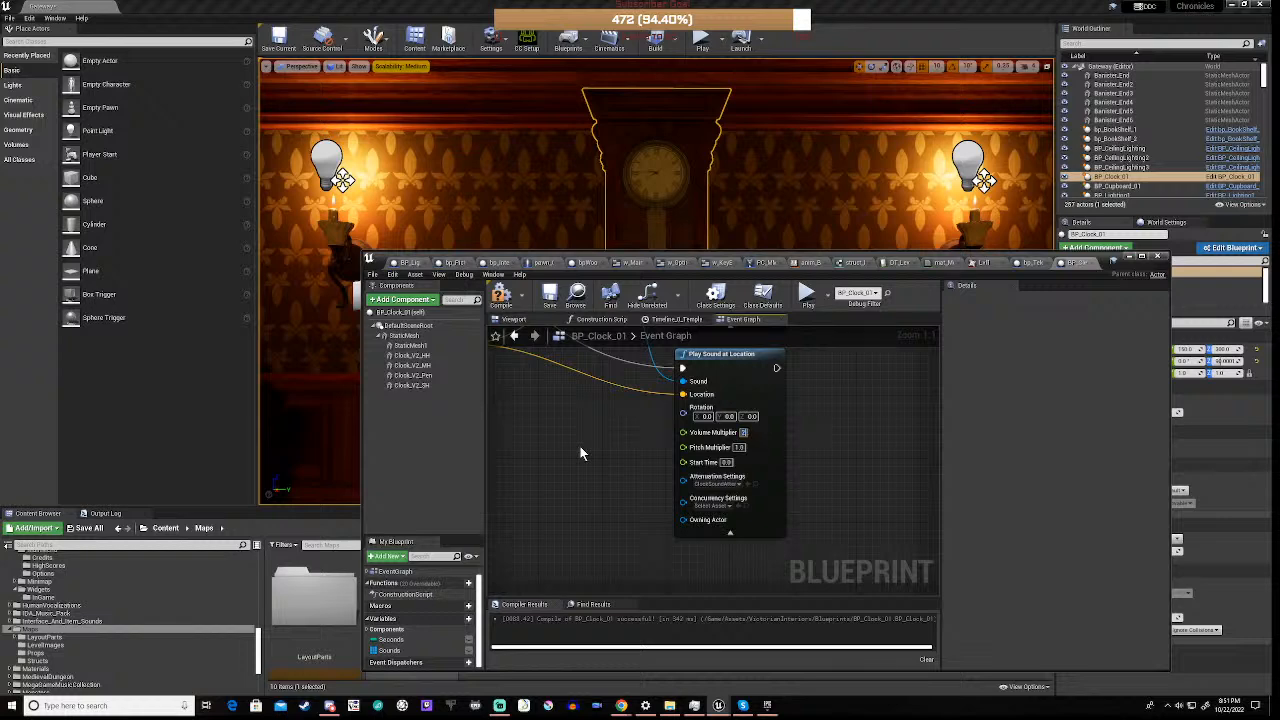
pyautogui.press('Return')
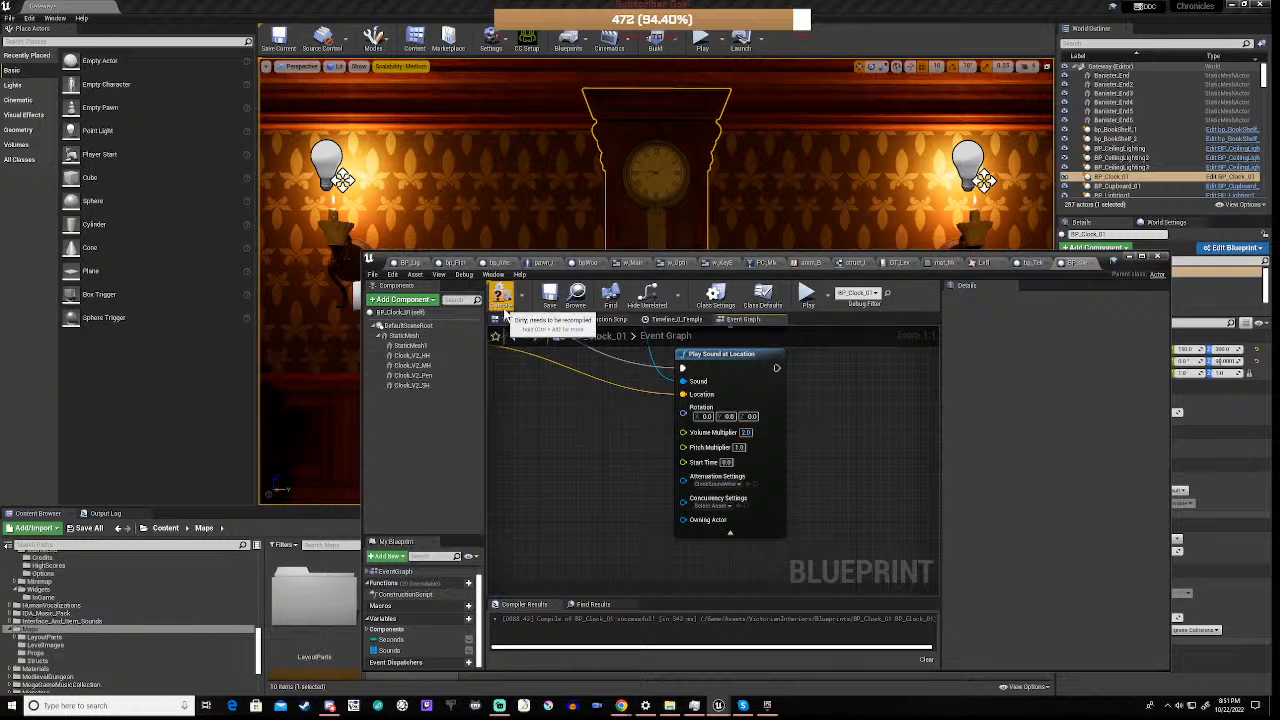
pyautogui.click(500, 293)
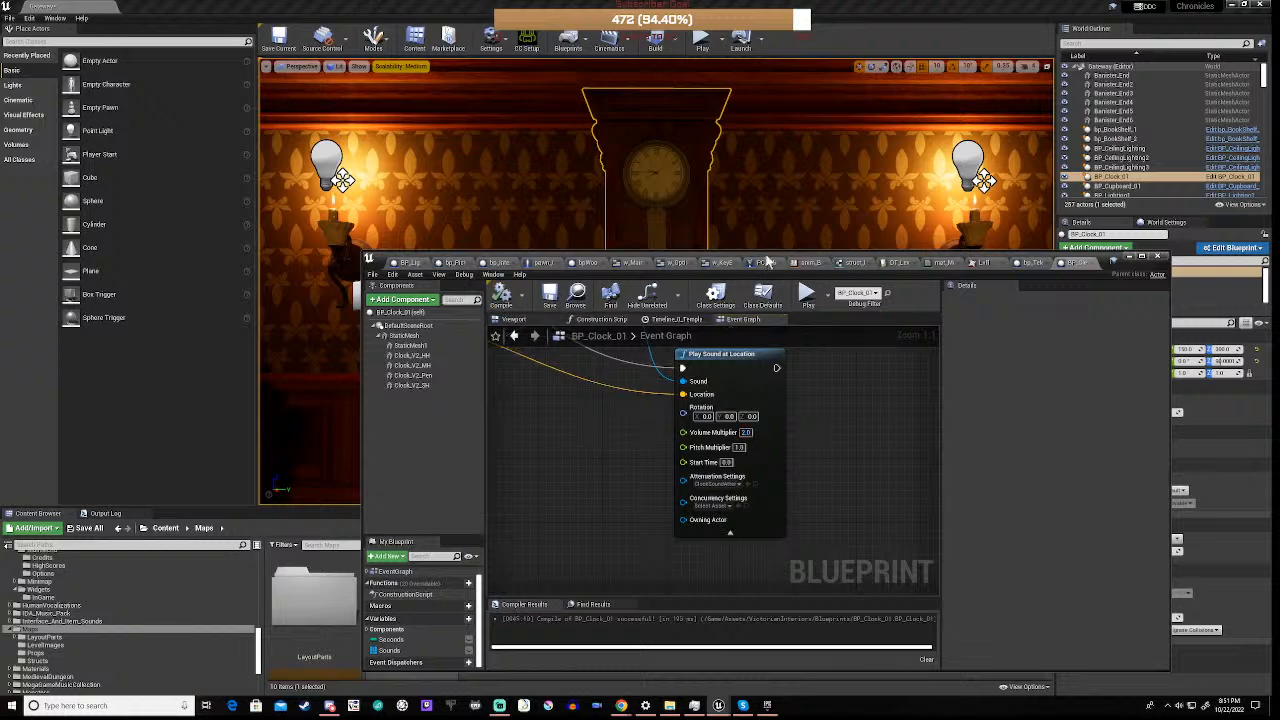
# Play the level again, walk around the hall to test the clock's volume at different distances, and stop playing
pyautogui.moveTo(750, 270); pyautogui.dragTo(748, 497)
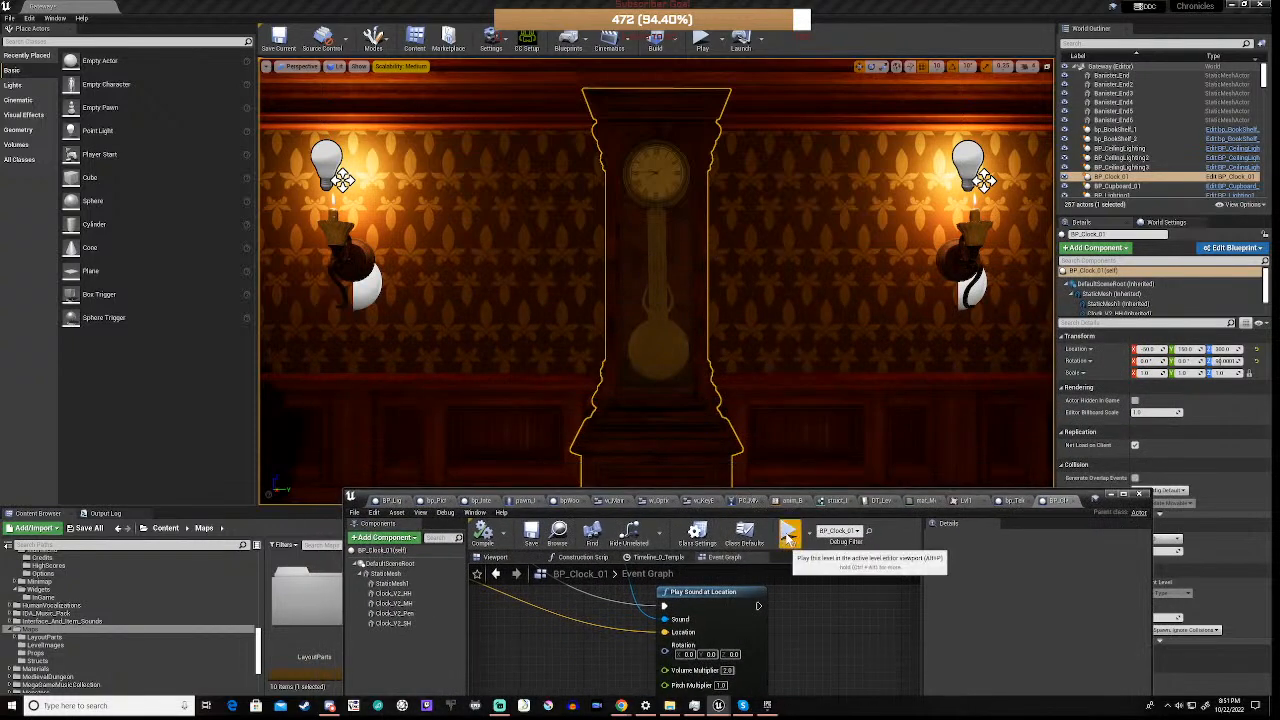
pyautogui.click(787, 537)
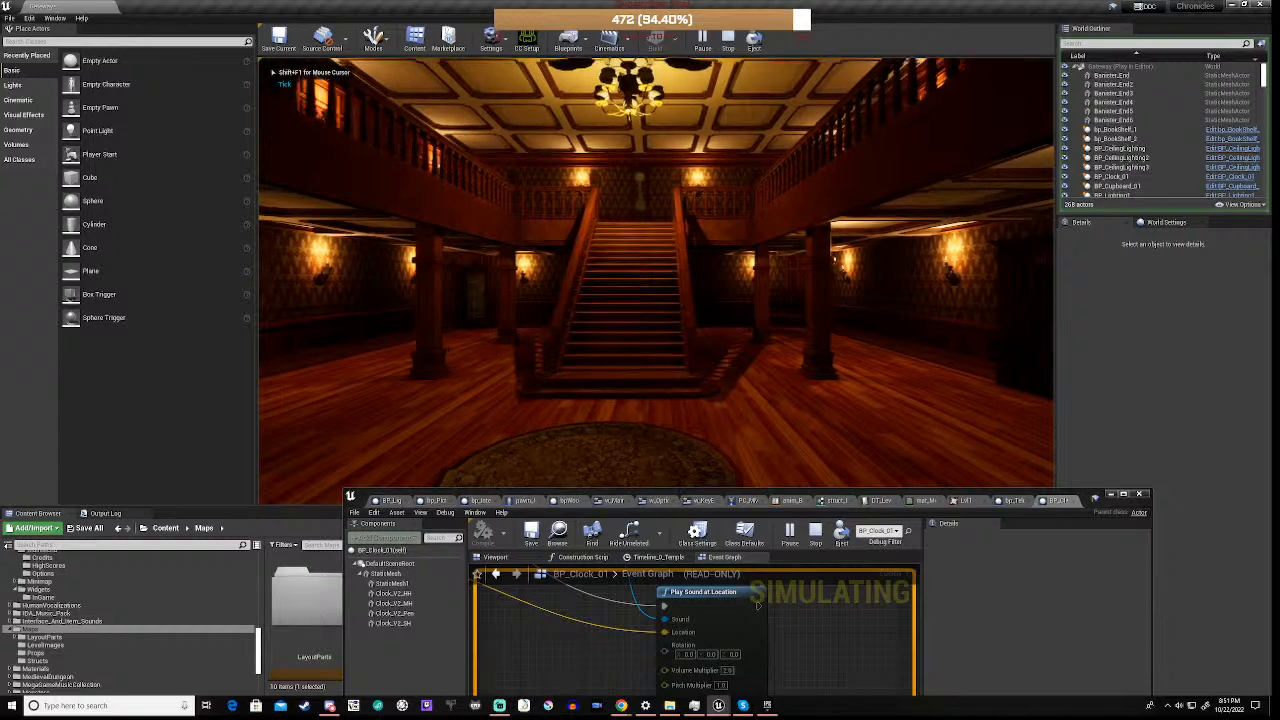
pyautogui.press('w')
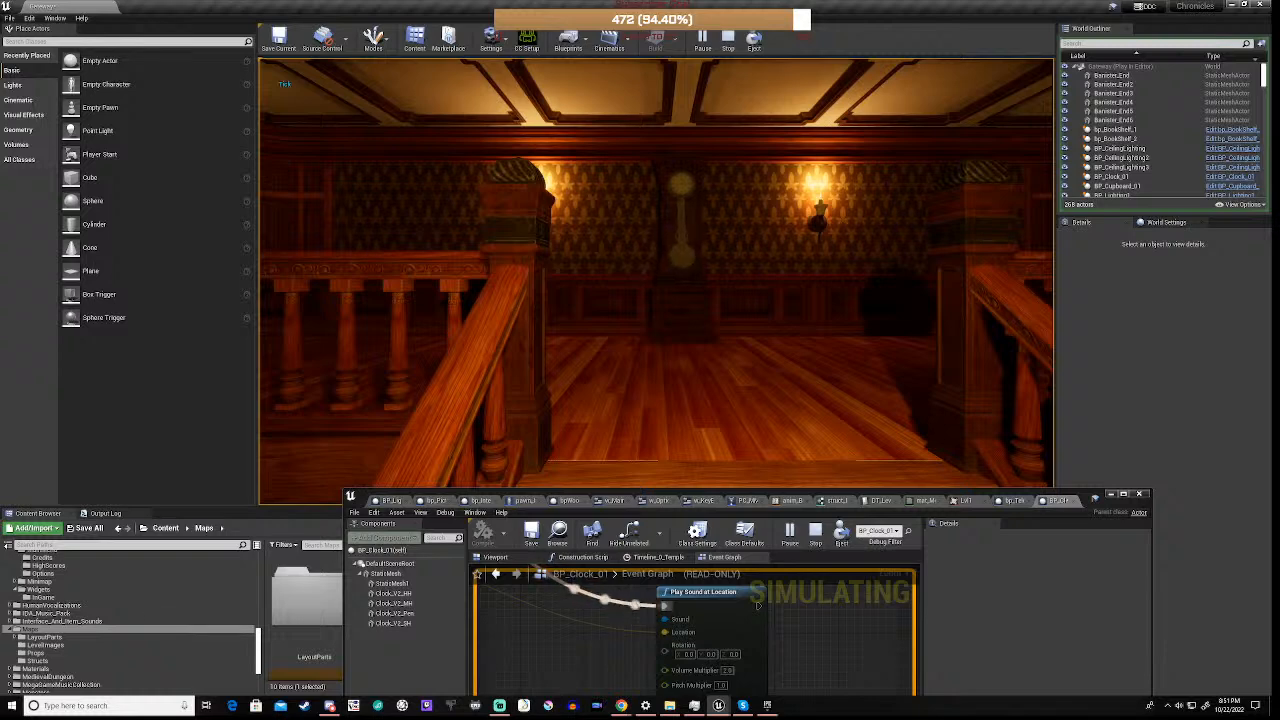
pyautogui.press('w')
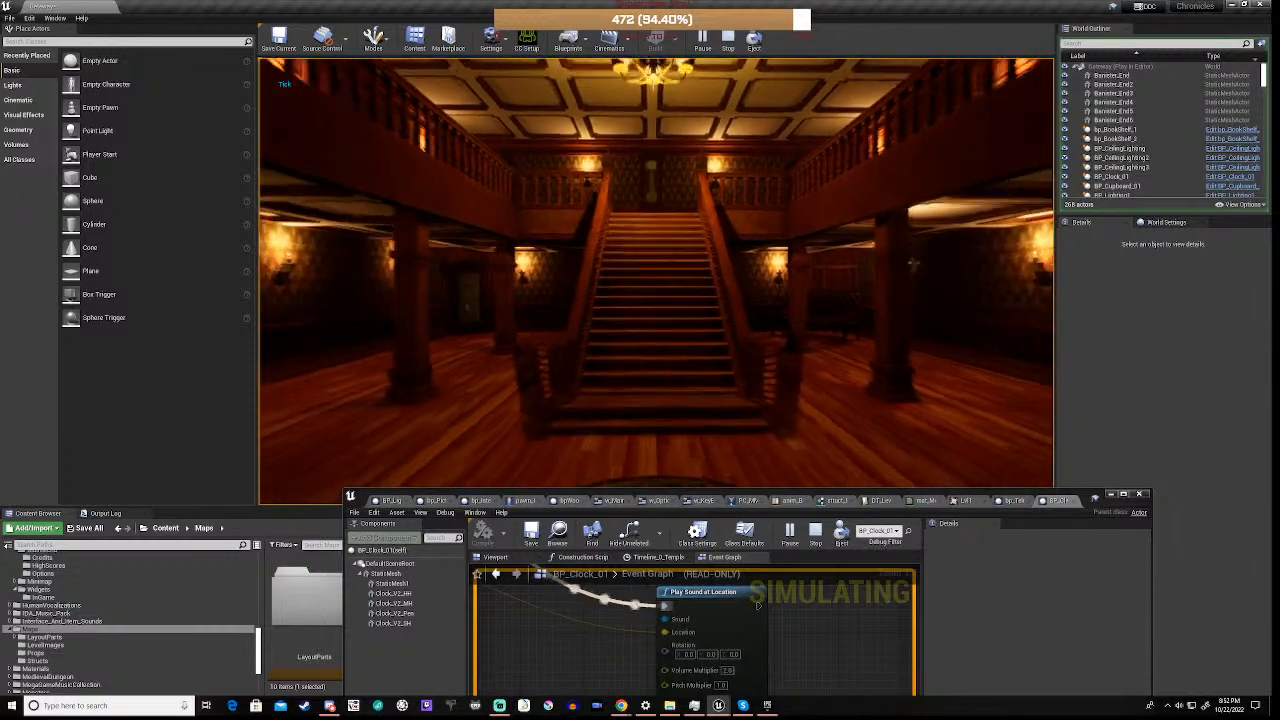
pyautogui.press('Escape')
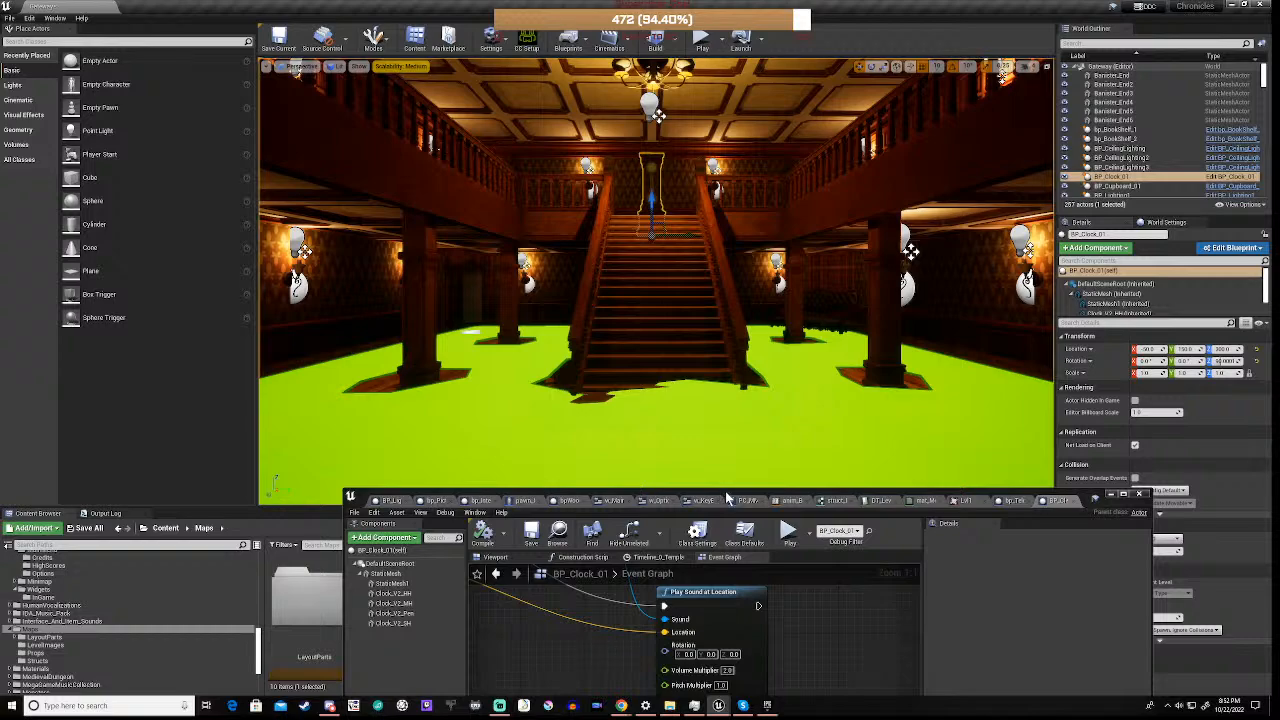
# Choose ClockSoundAttenuation1 as the second Play Sound at Location node's attenuation and locate that asset in the VictorianInteriors Sounds folder
pyautogui.moveTo(729, 492); pyautogui.dragTo(740, 260)
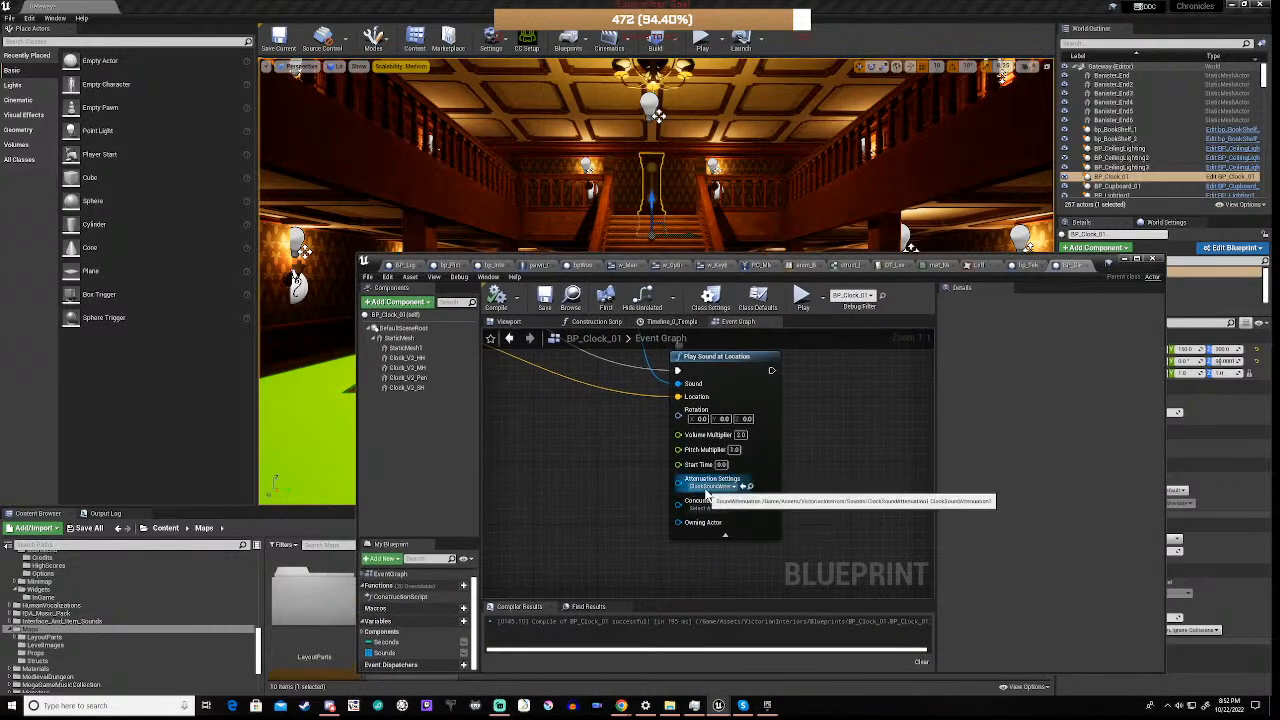
pyautogui.click(710, 486)
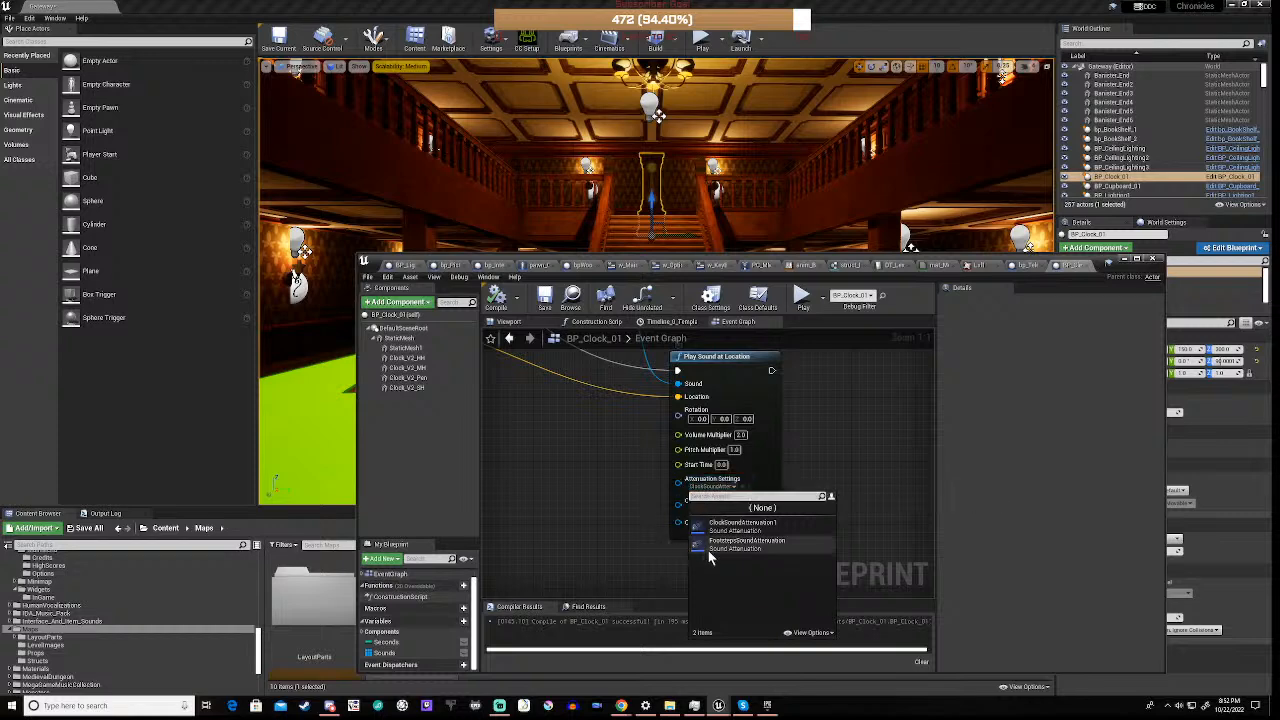
pyautogui.click(740, 528)
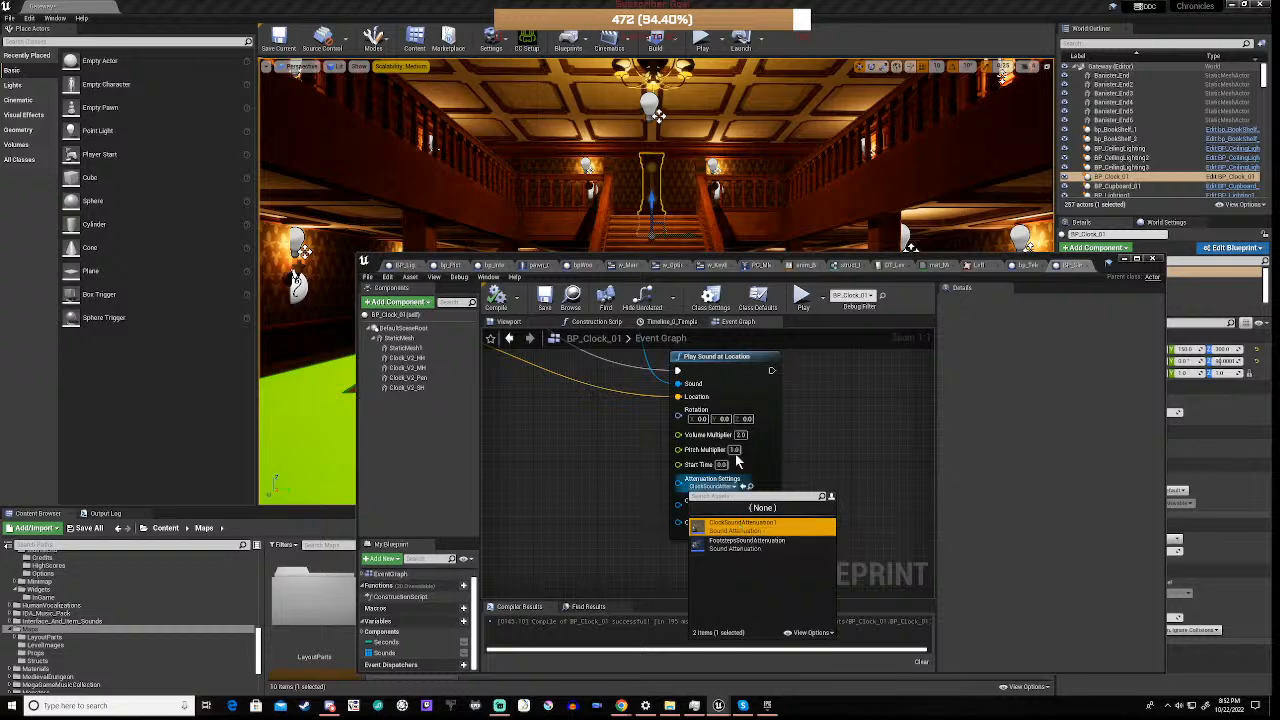
pyautogui.click(757, 488)
pyautogui.click(756, 489)
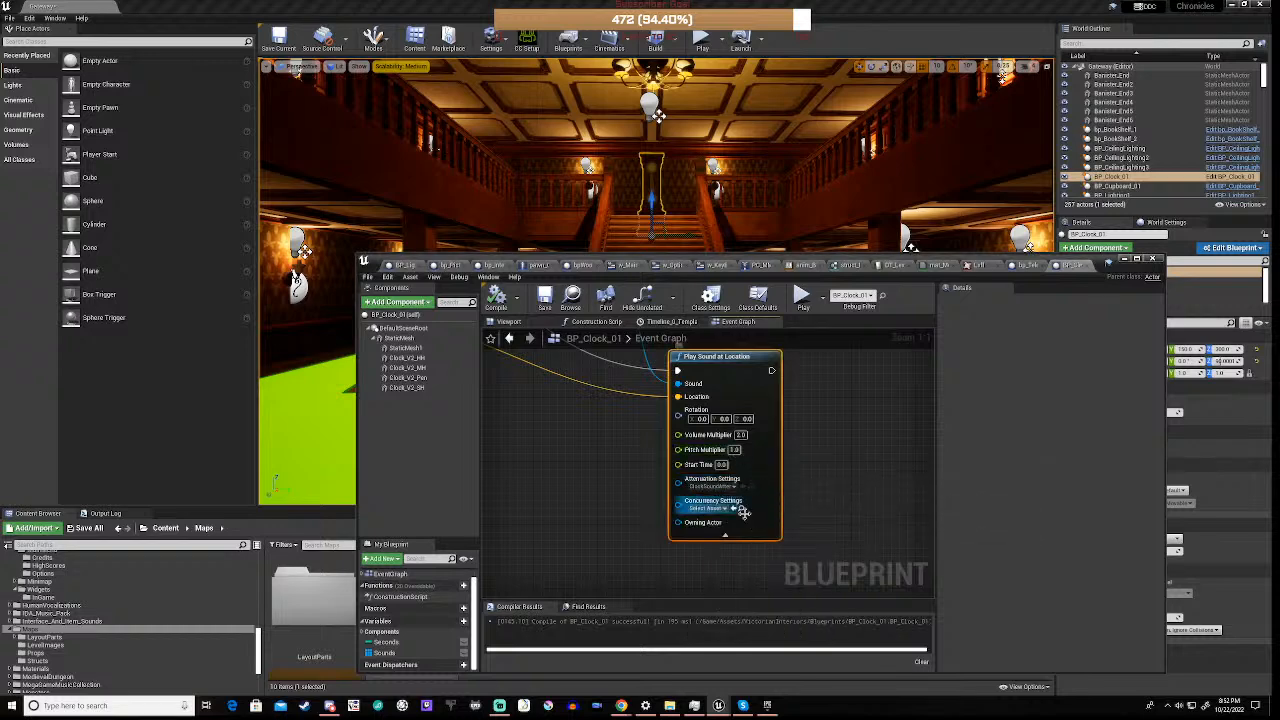
pyautogui.click(751, 487)
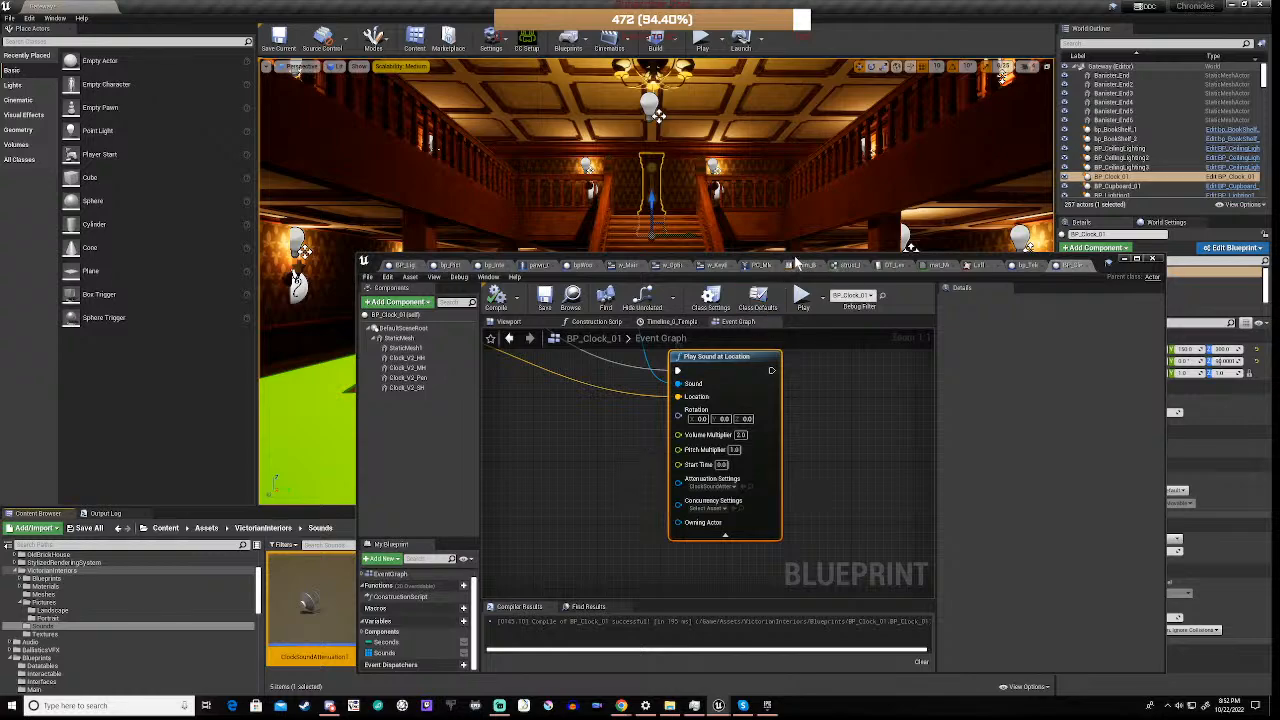
pyautogui.moveTo(797, 258); pyautogui.dragTo(818, 84)
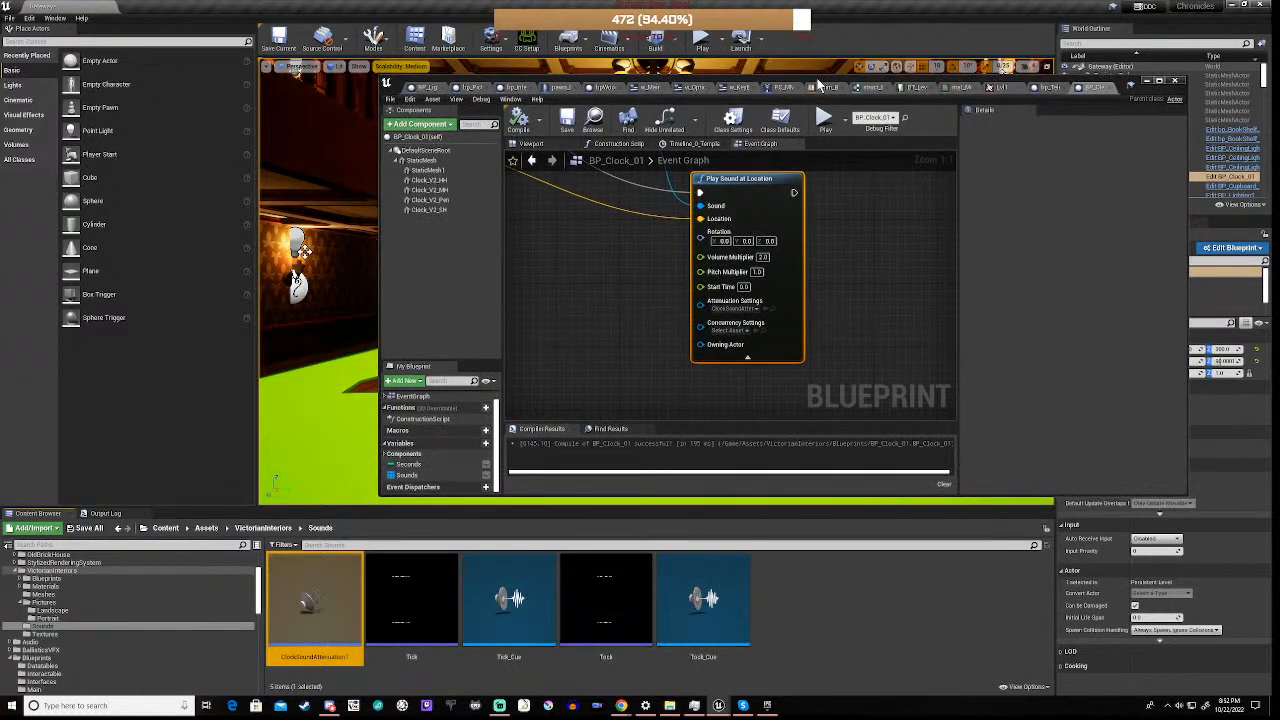
# Open the ClockSoundAttenuation1 asset for editing and check the available attenuation shapes, keeping Sphere
pyautogui.scroll(-3, 654, 296)
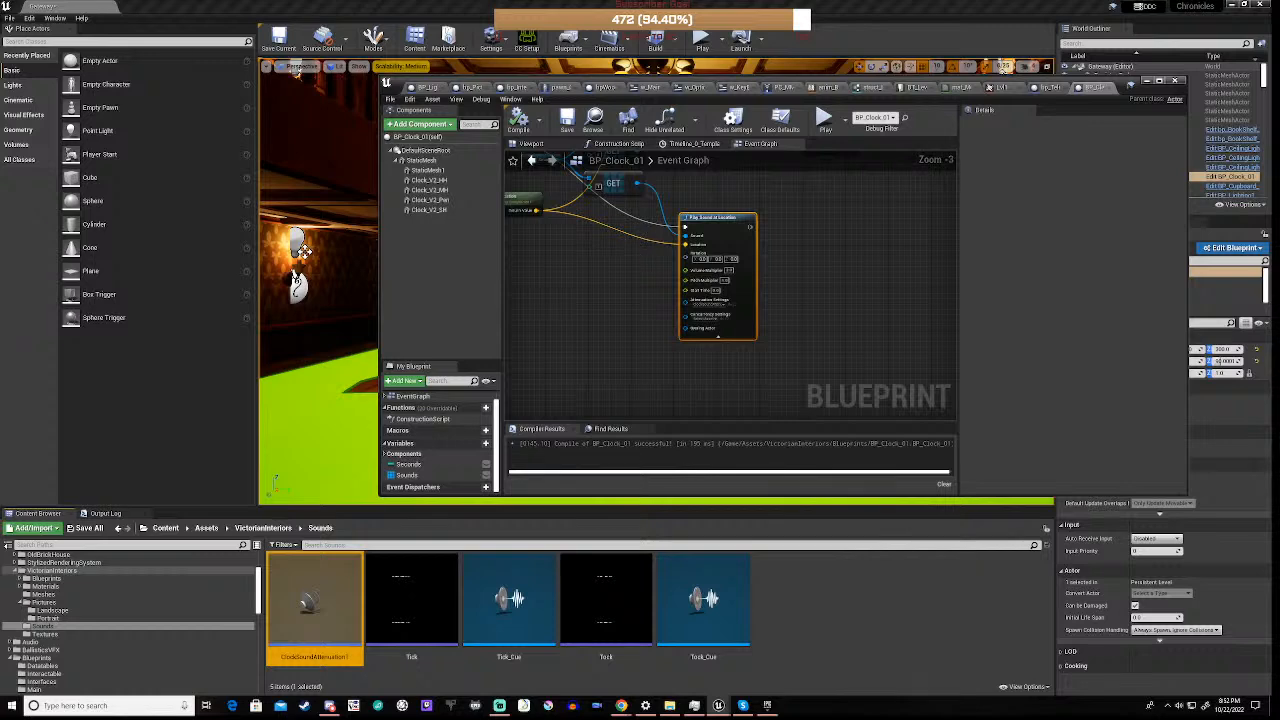
pyautogui.moveTo(638, 230); pyautogui.dragTo(688, 240, button='right')
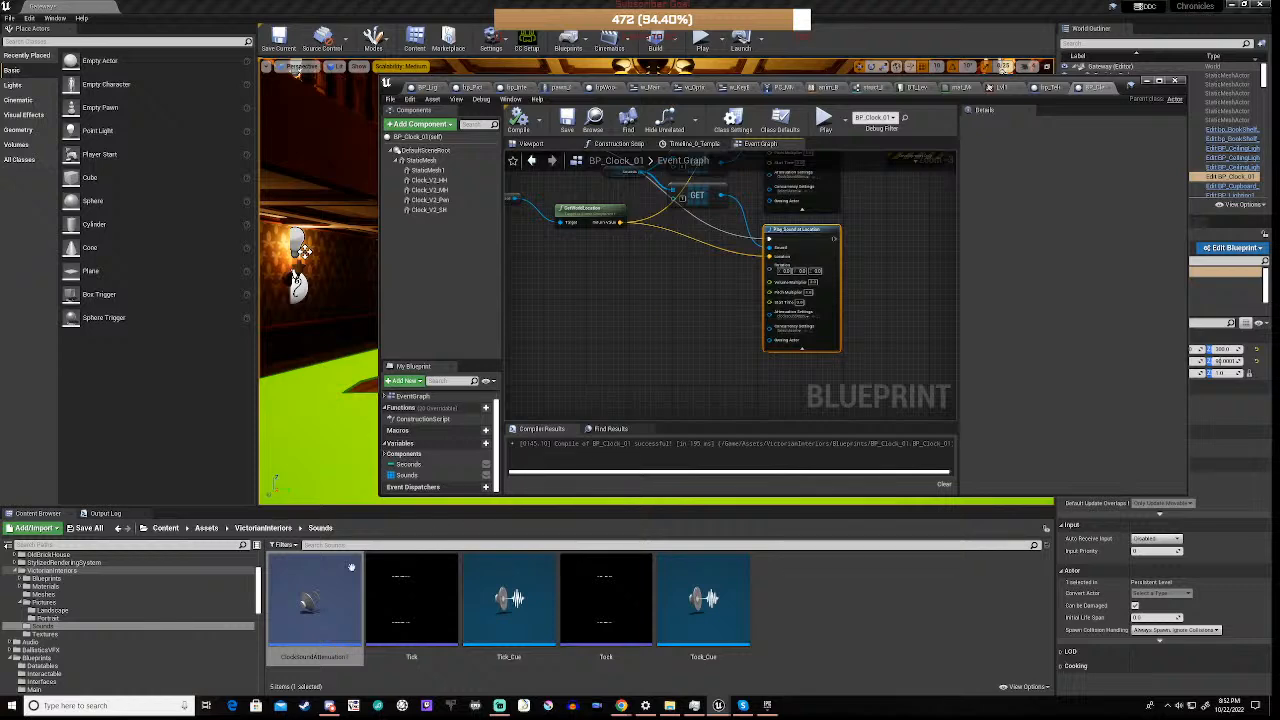
pyautogui.doubleClick(303, 592)
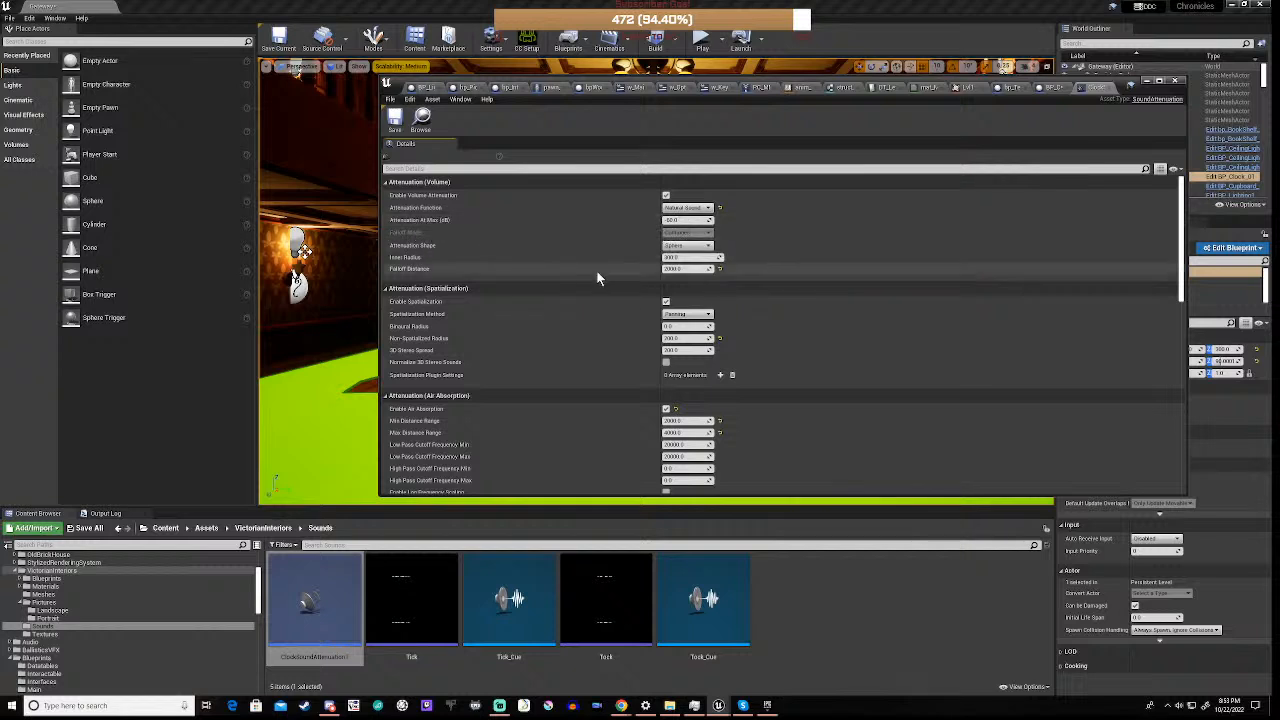
pyautogui.click(697, 246)
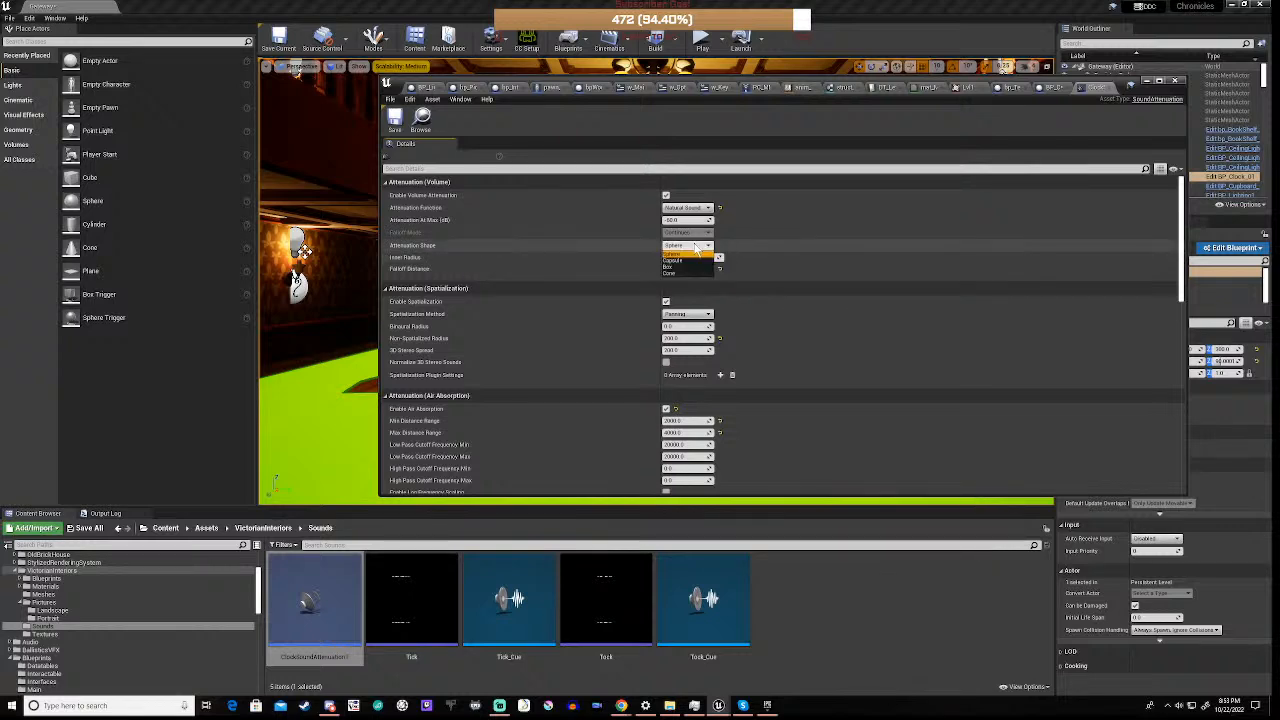
pyautogui.click(578, 256)
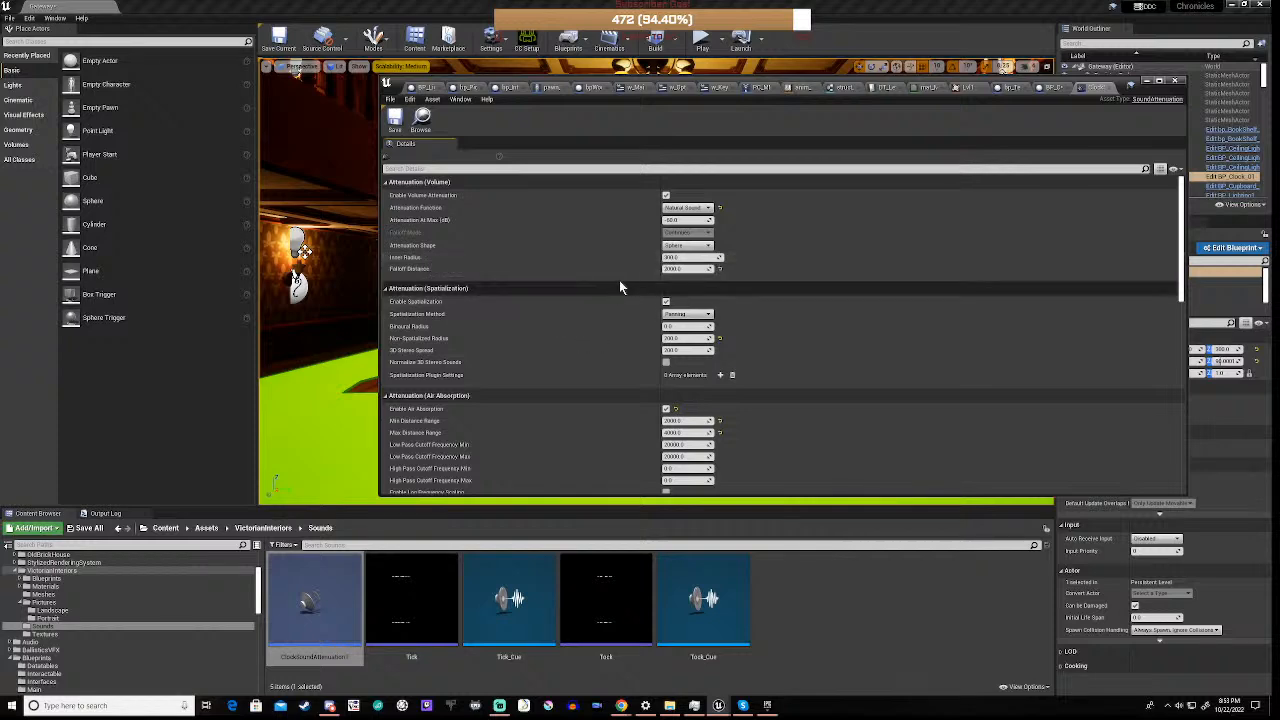
# Set the volume attenuation's Inner Radius to 100 and its Falloff Distance to 3000
pyautogui.click(690, 258)
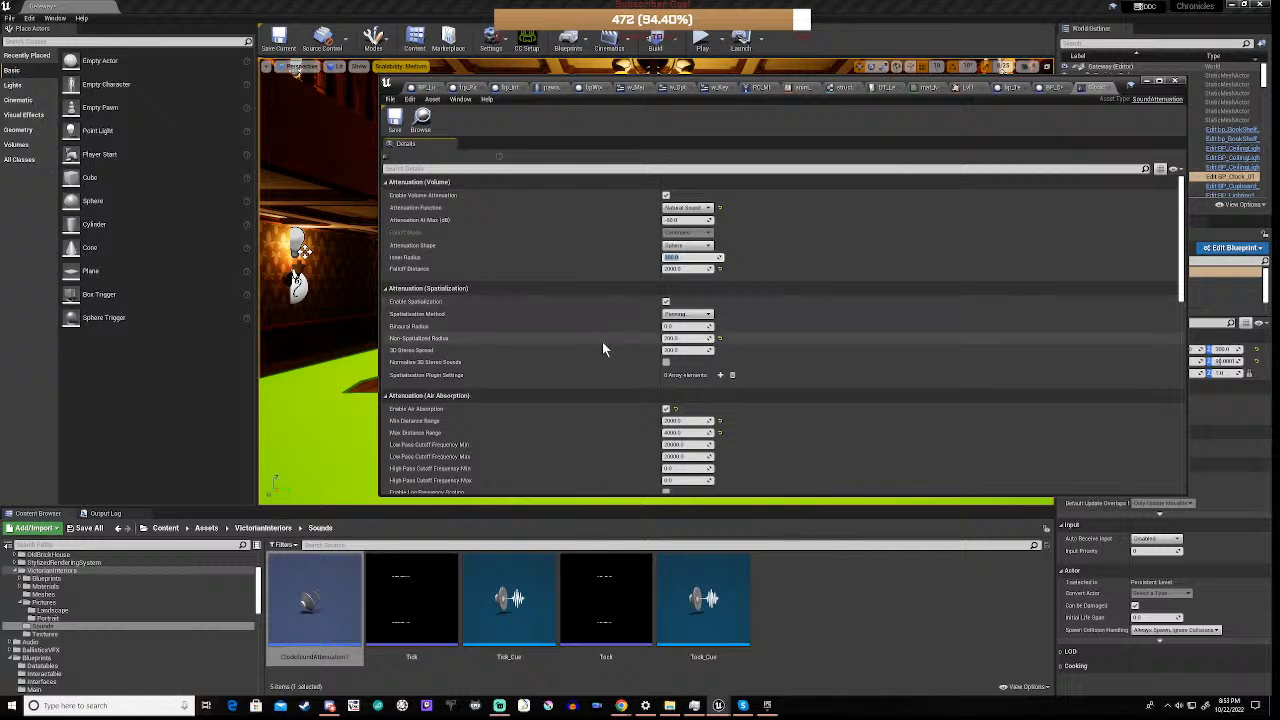
pyautogui.write('1000')
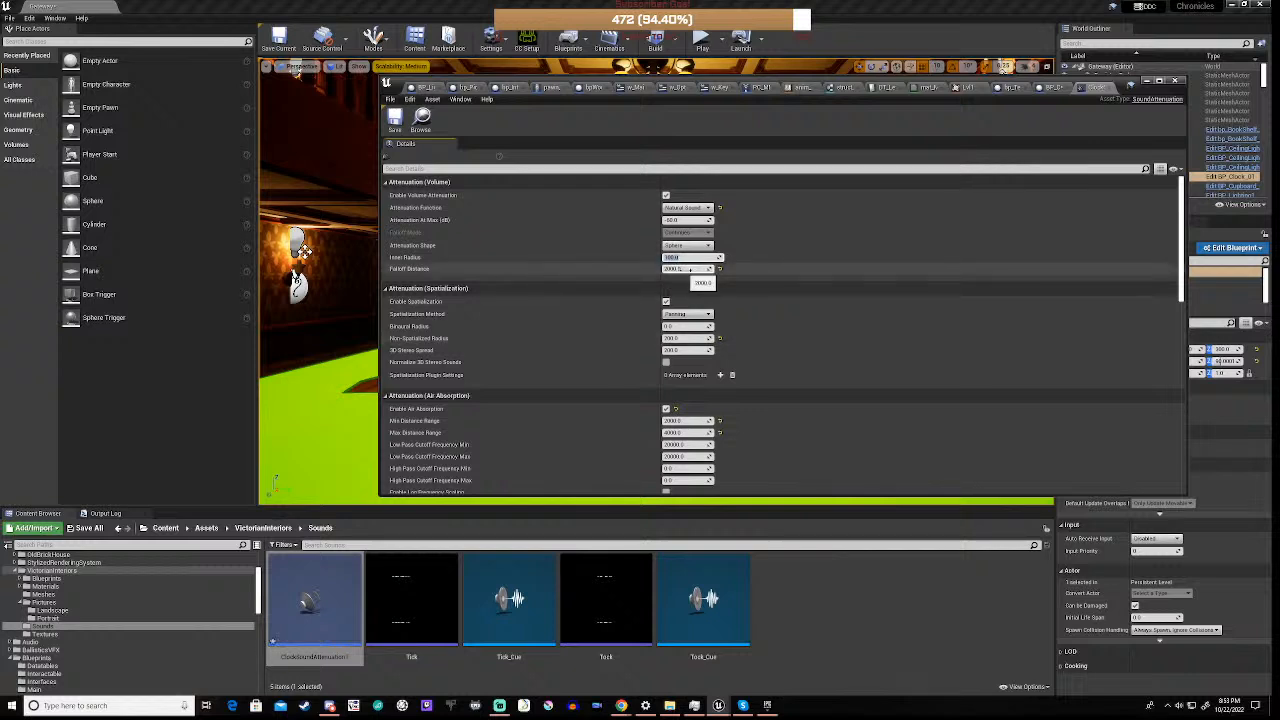
pyautogui.click(690, 269)
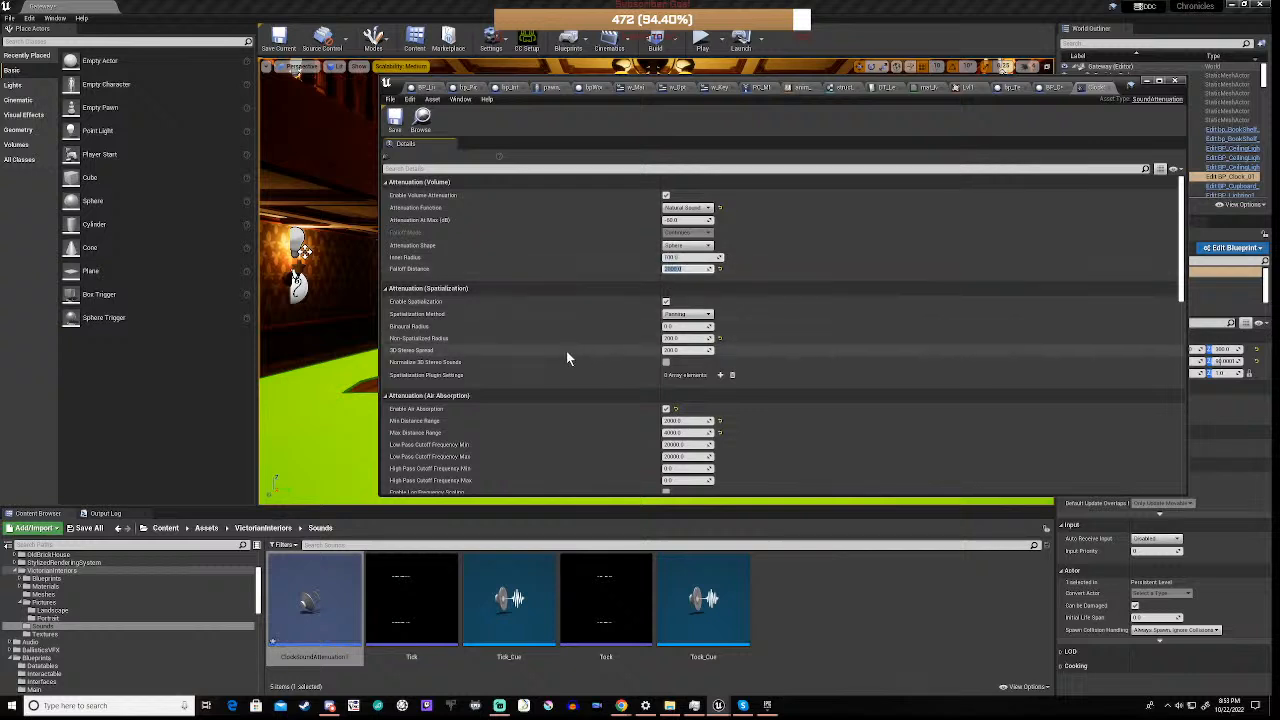
pyautogui.write('3600')
pyautogui.press('Return')
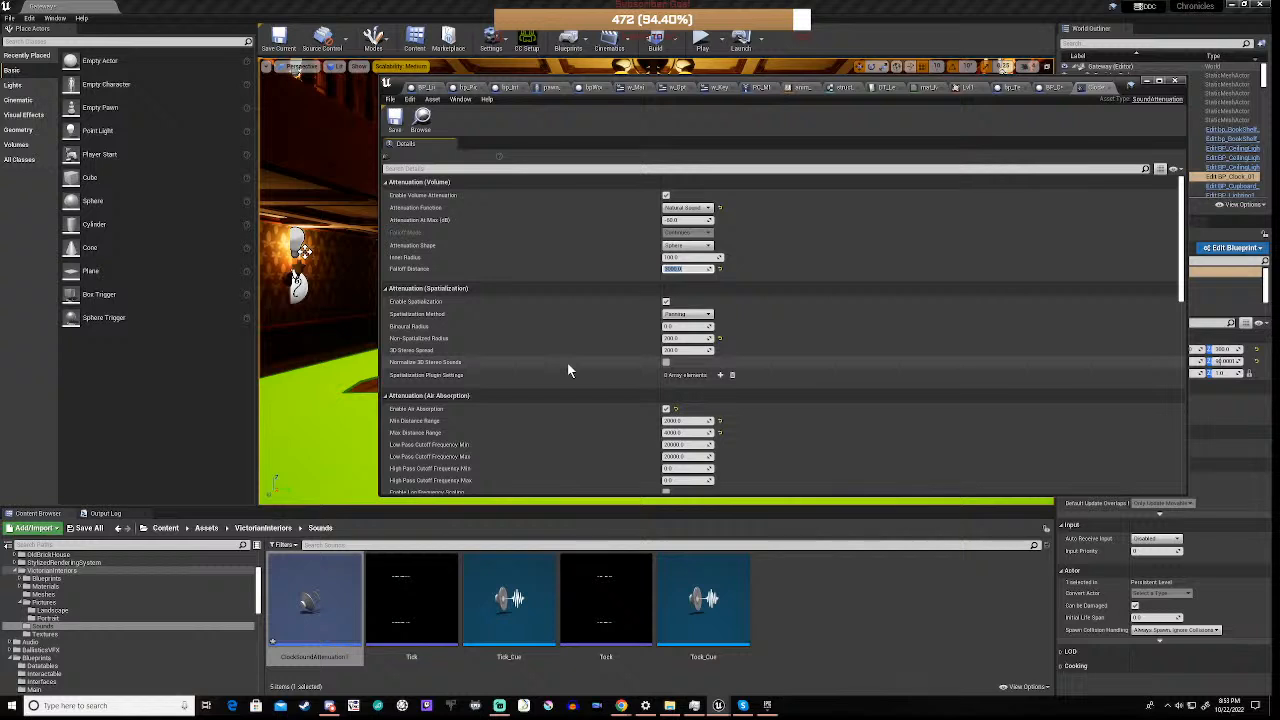
# Review the spatialization and air absorption settings, save the attenuation asset and minimize its editor window
pyautogui.scroll(-2, 567, 366)
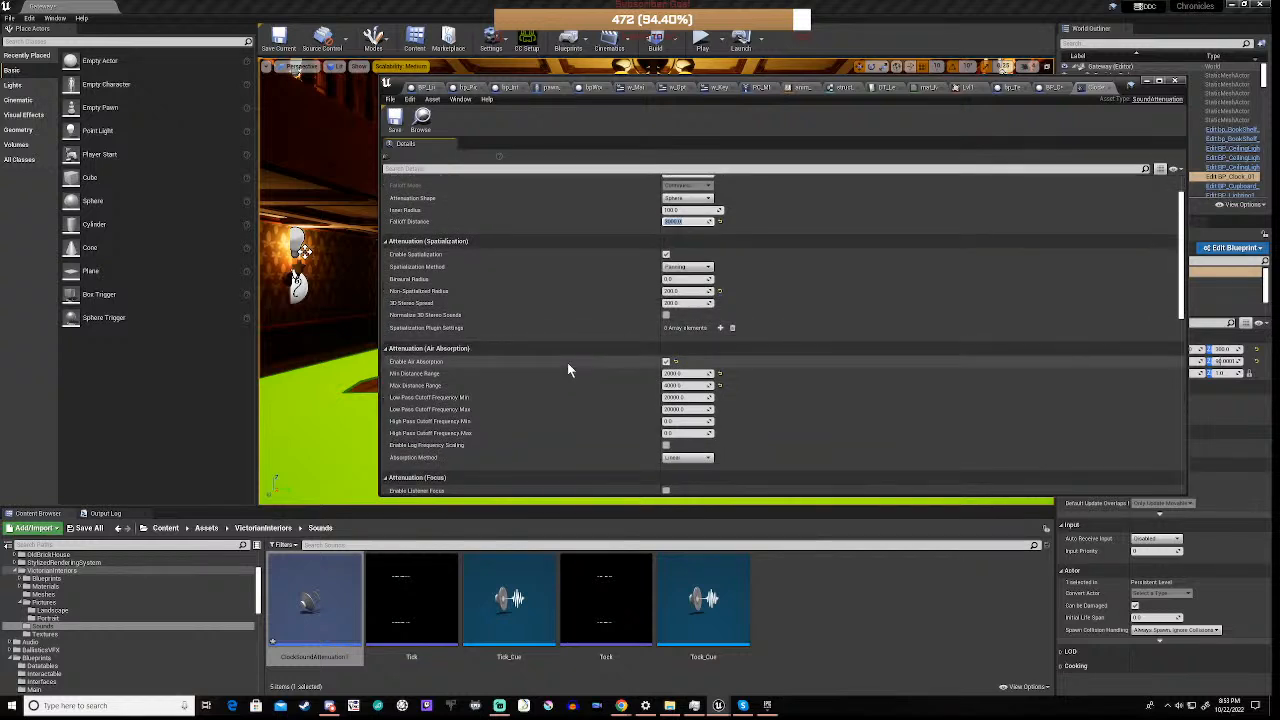
pyautogui.scroll(-1, 567, 370)
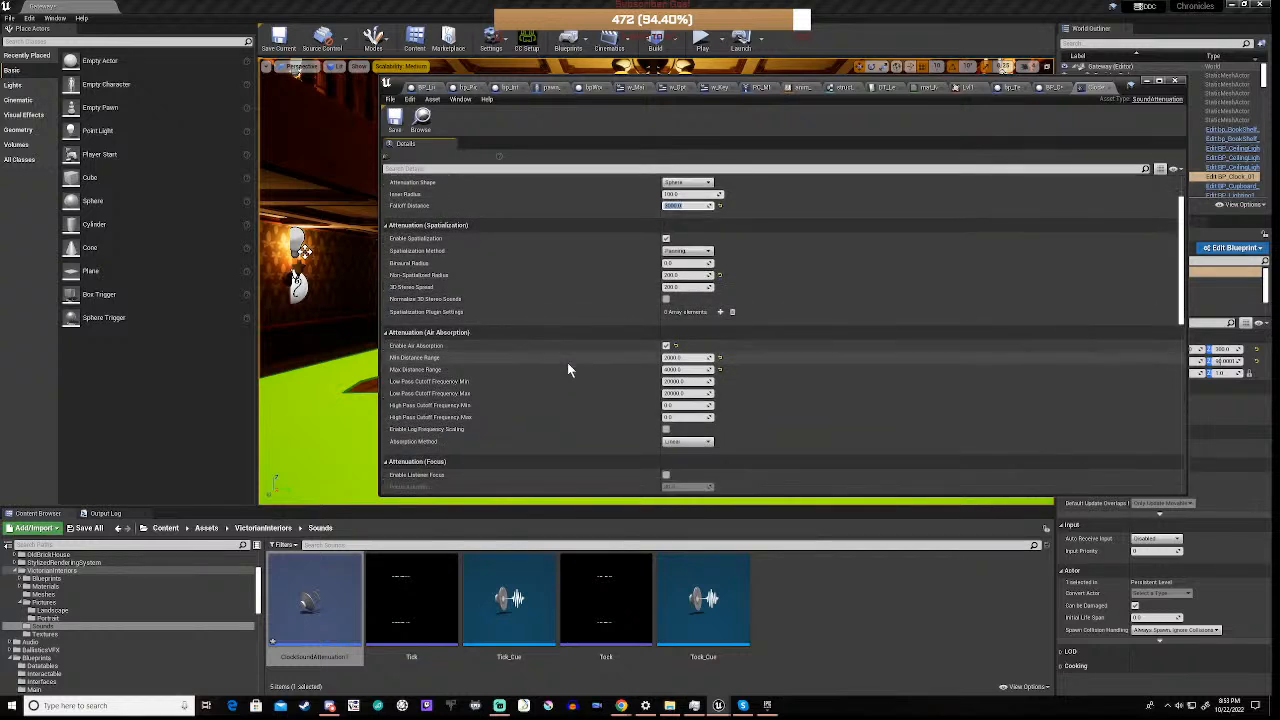
pyautogui.scroll(-1, 567, 366)
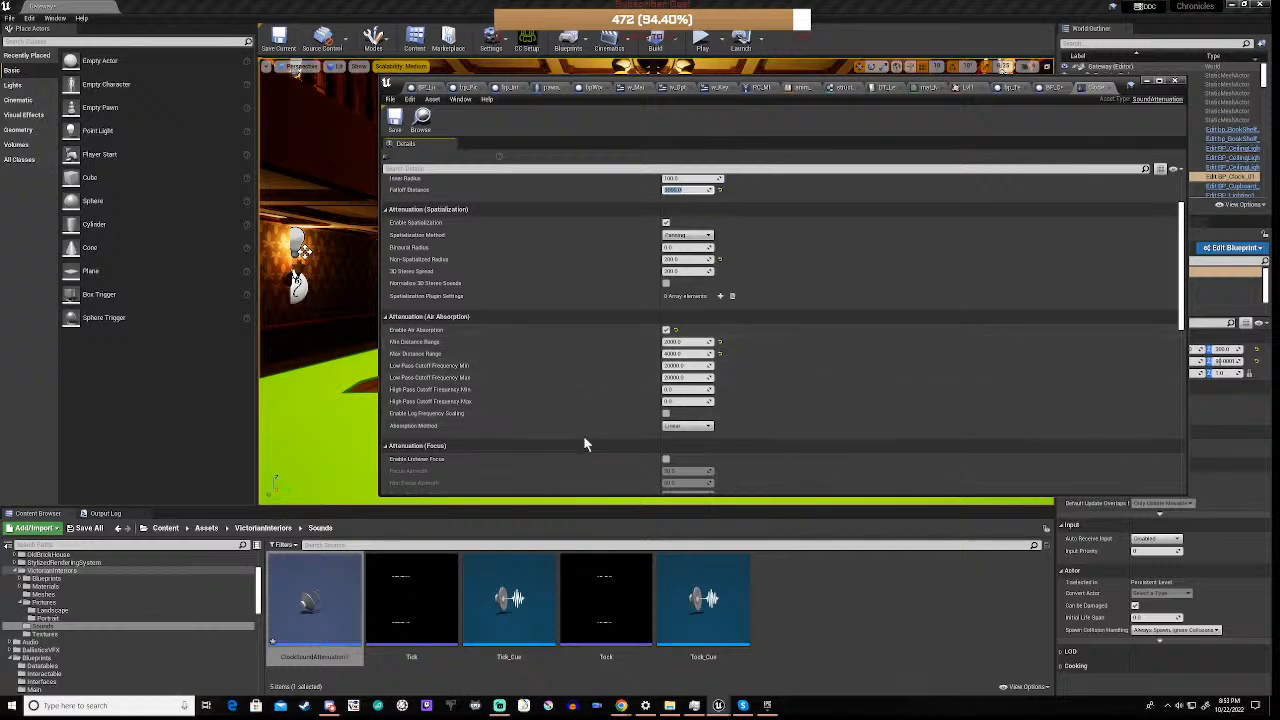
pyautogui.scroll(-1, 592, 426)
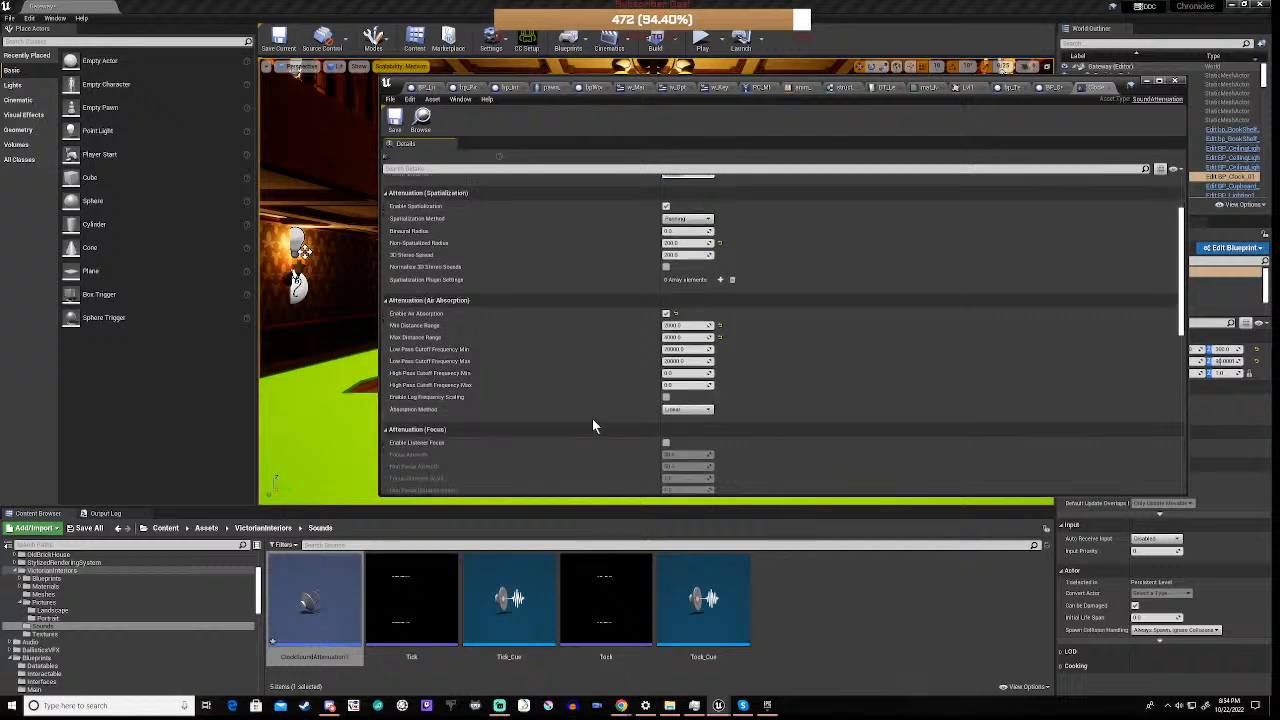
pyautogui.scroll(-1, 592, 426)
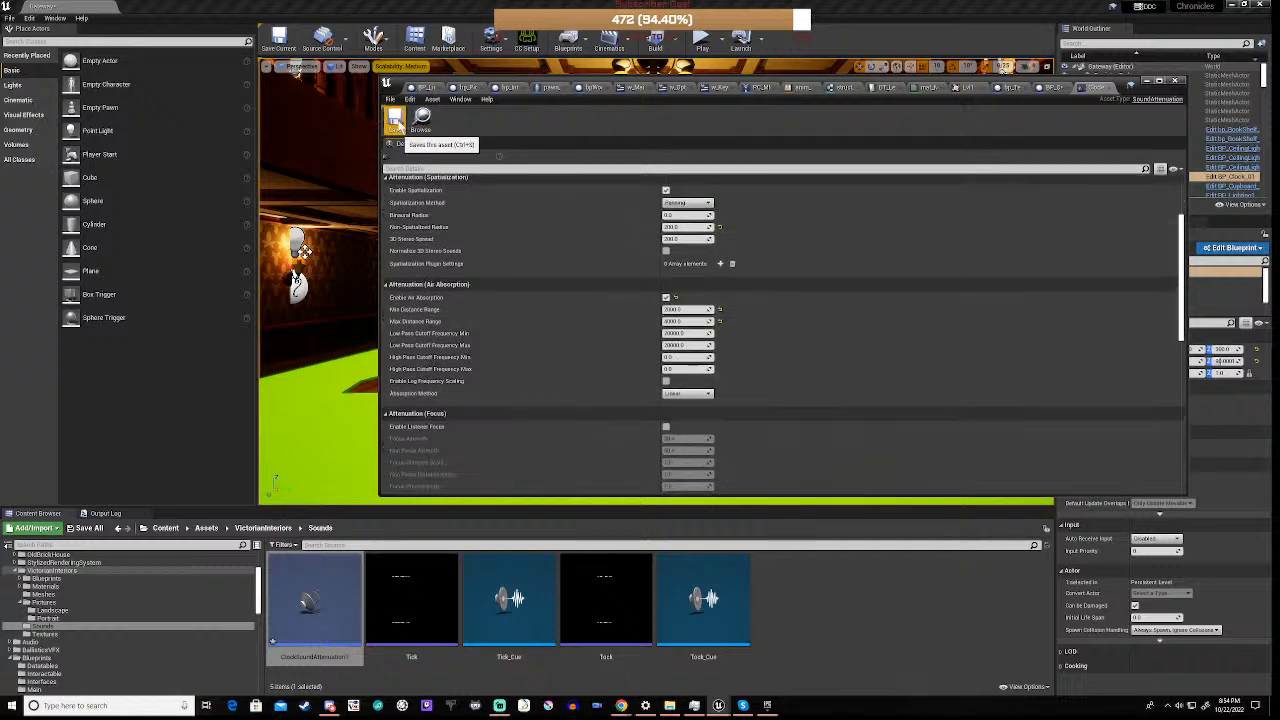
pyautogui.click(1147, 81)
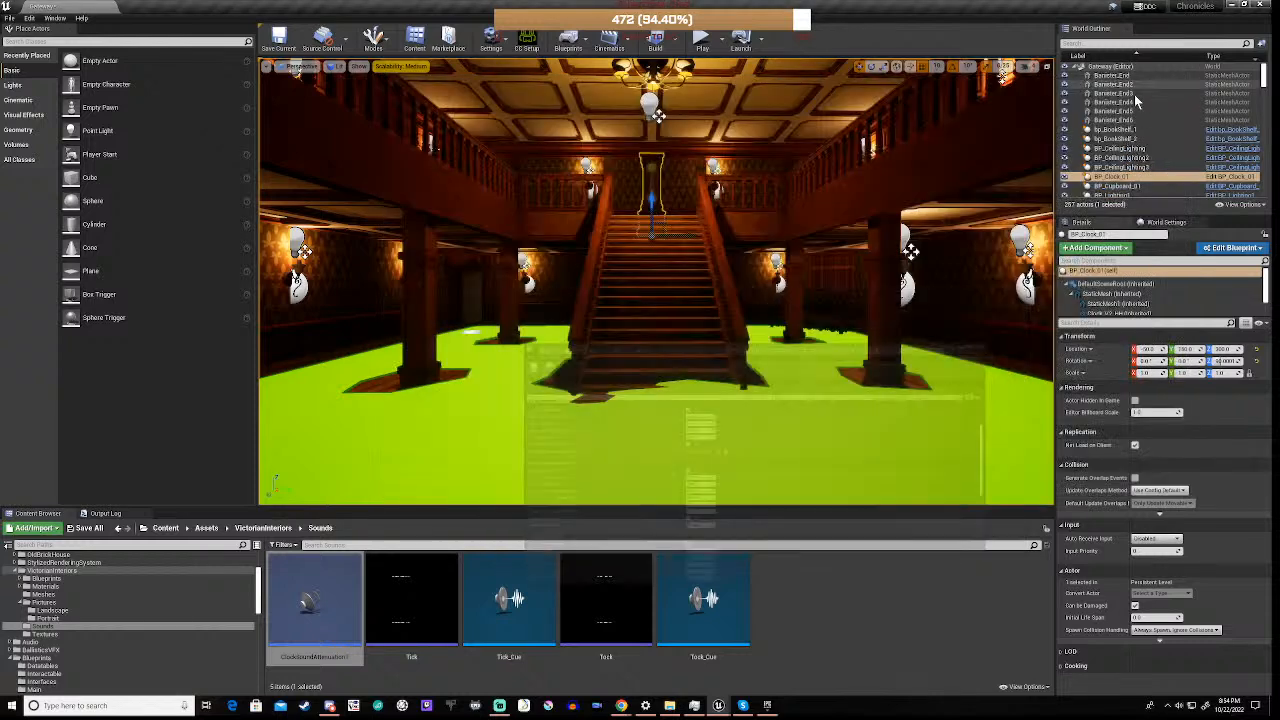
# Play the level, walk up the stairs to the clock and back to the entrance to test the sound falloff, and stop playing
pyautogui.click(672, 341)
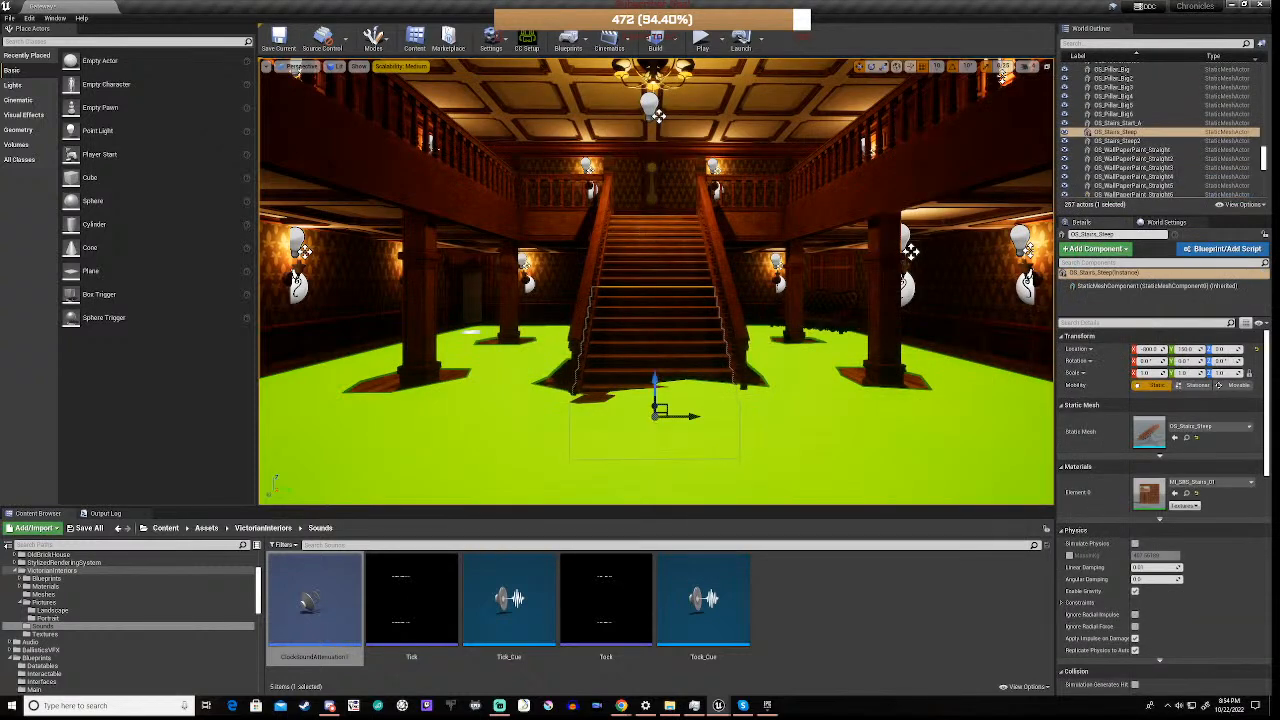
pyautogui.click(702, 40)
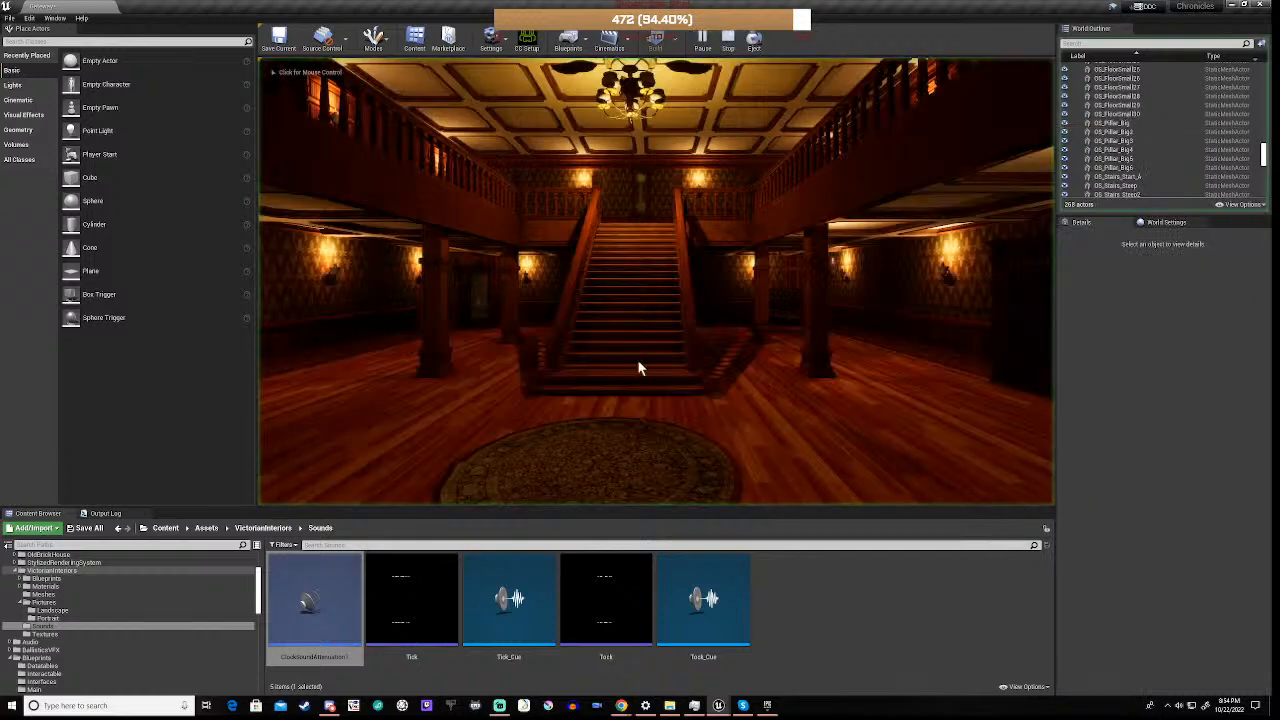
pyautogui.click(638, 368)
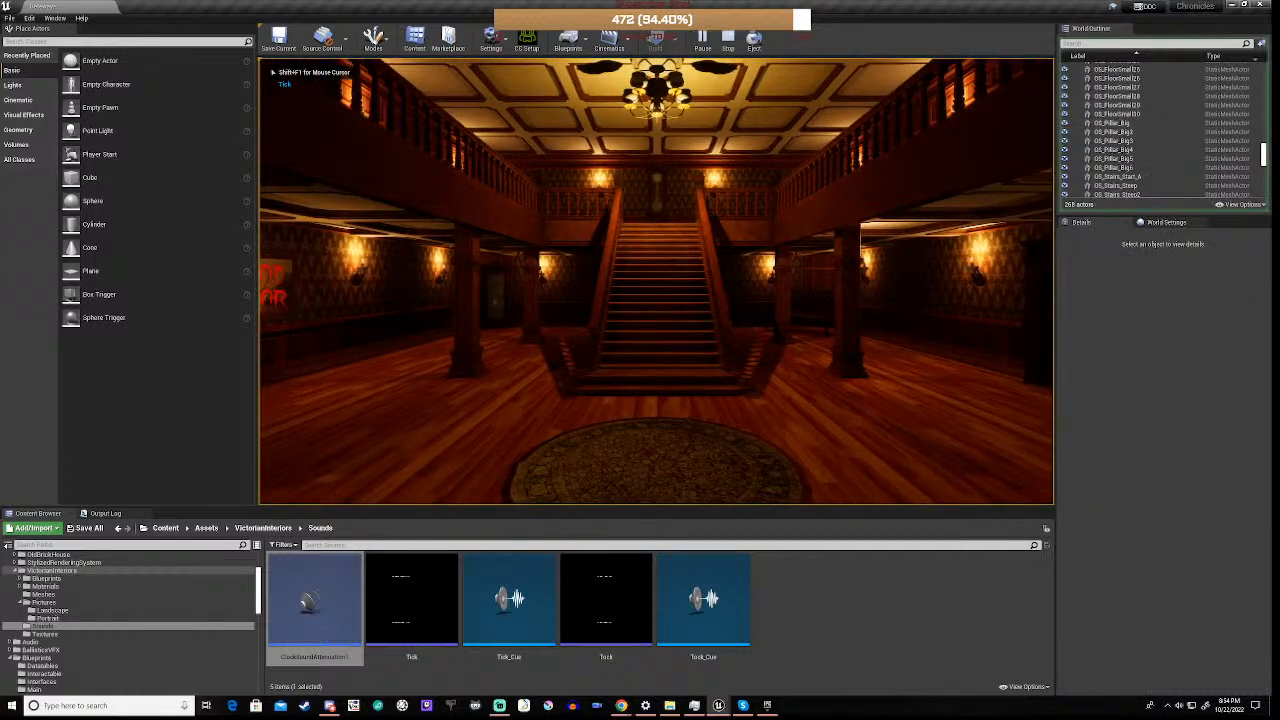
pyautogui.press('w')
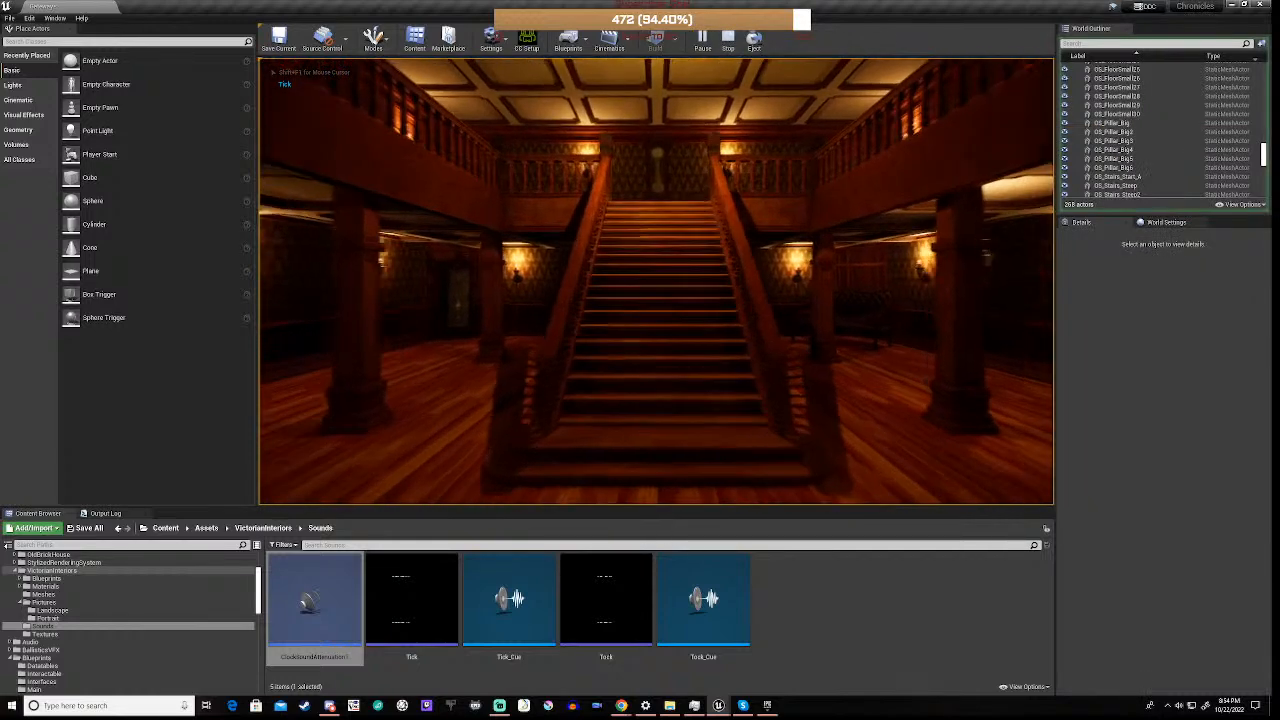
pyautogui.press('w')
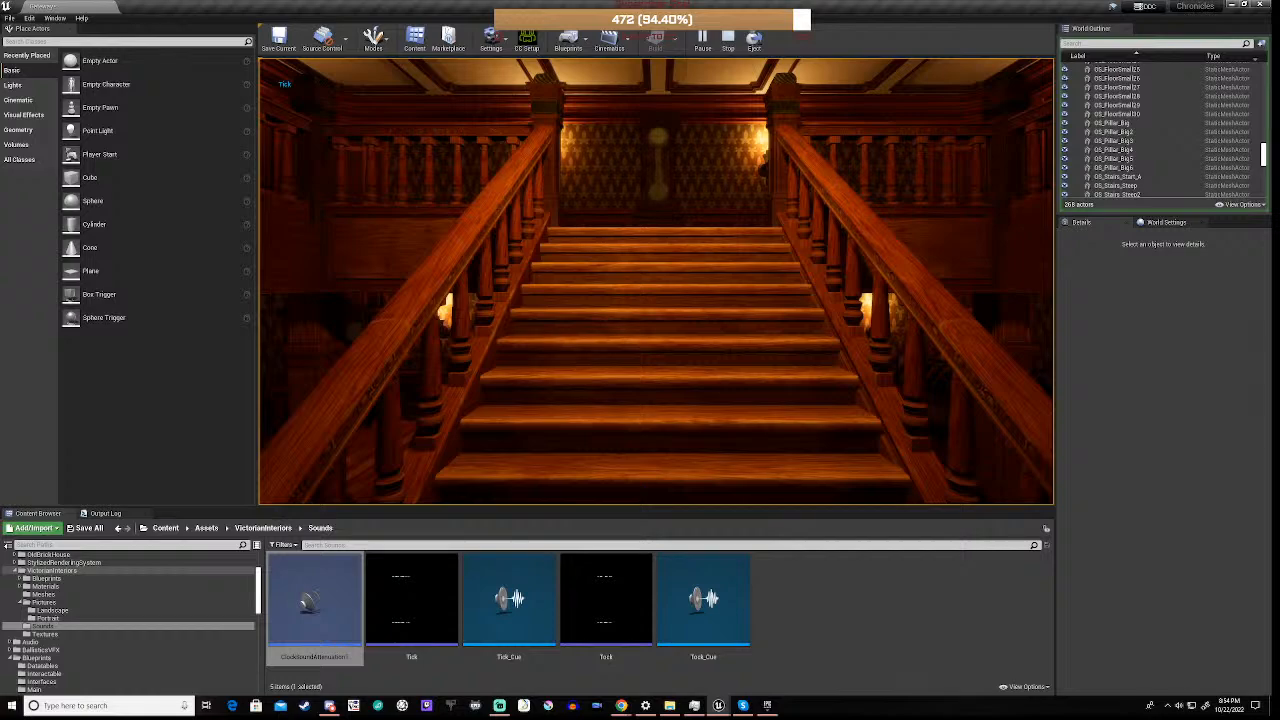
pyautogui.press('w')
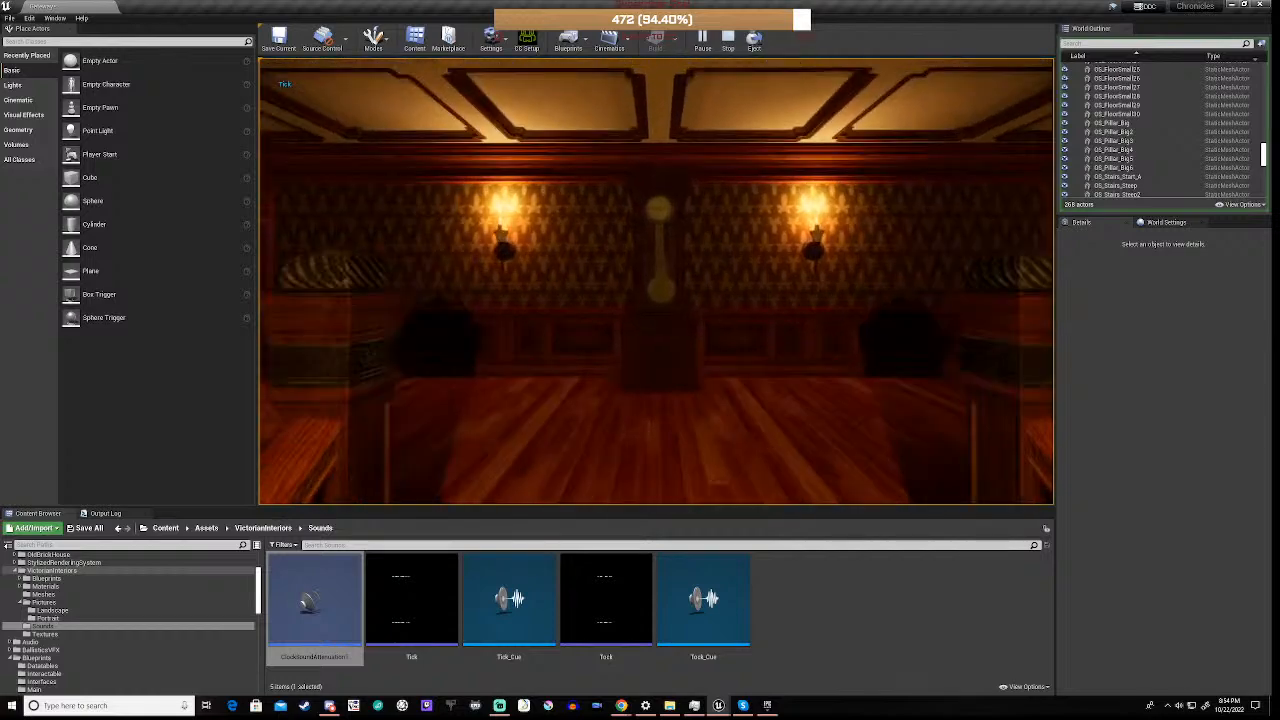
pyautogui.press('w')
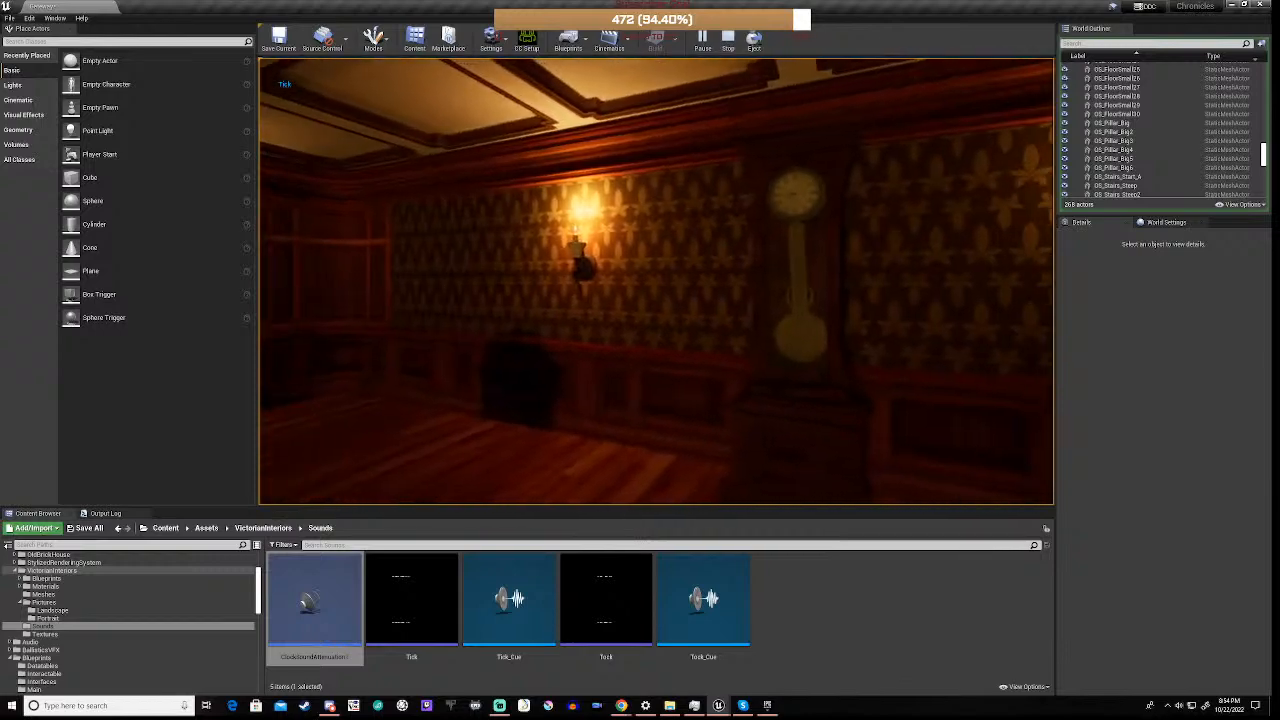
pyautogui.press('w')
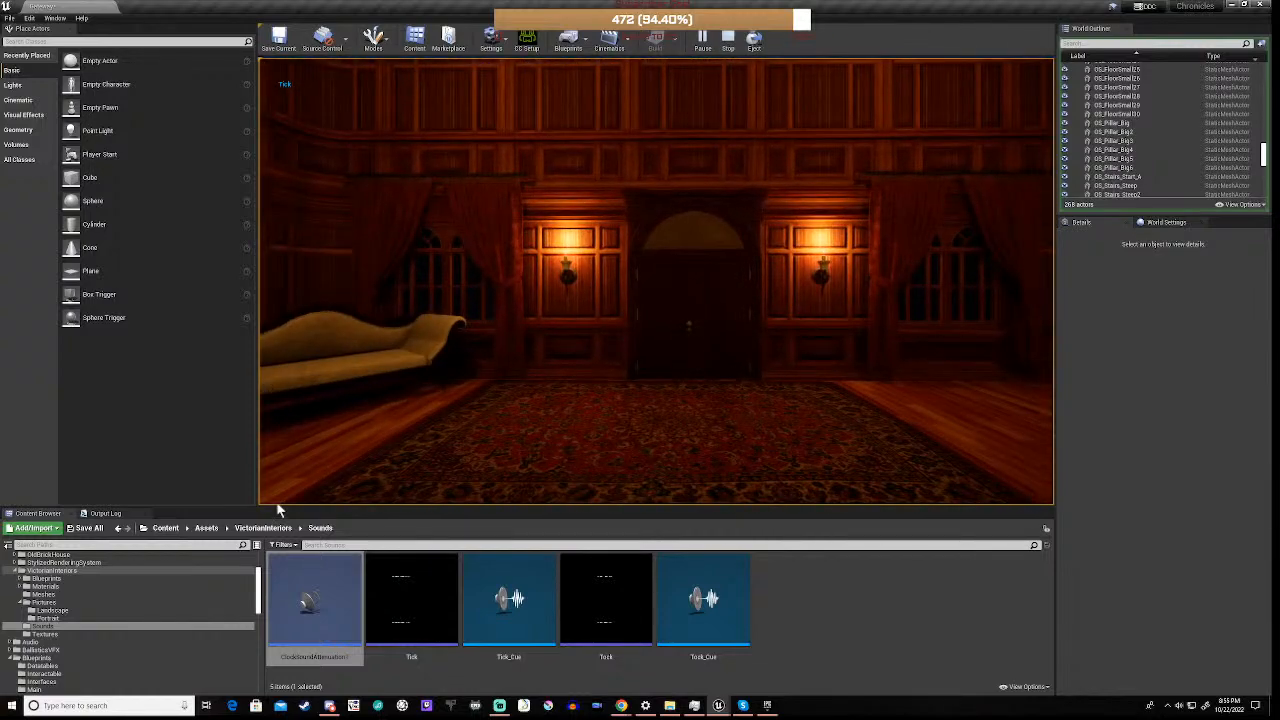
pyautogui.press('Escape')
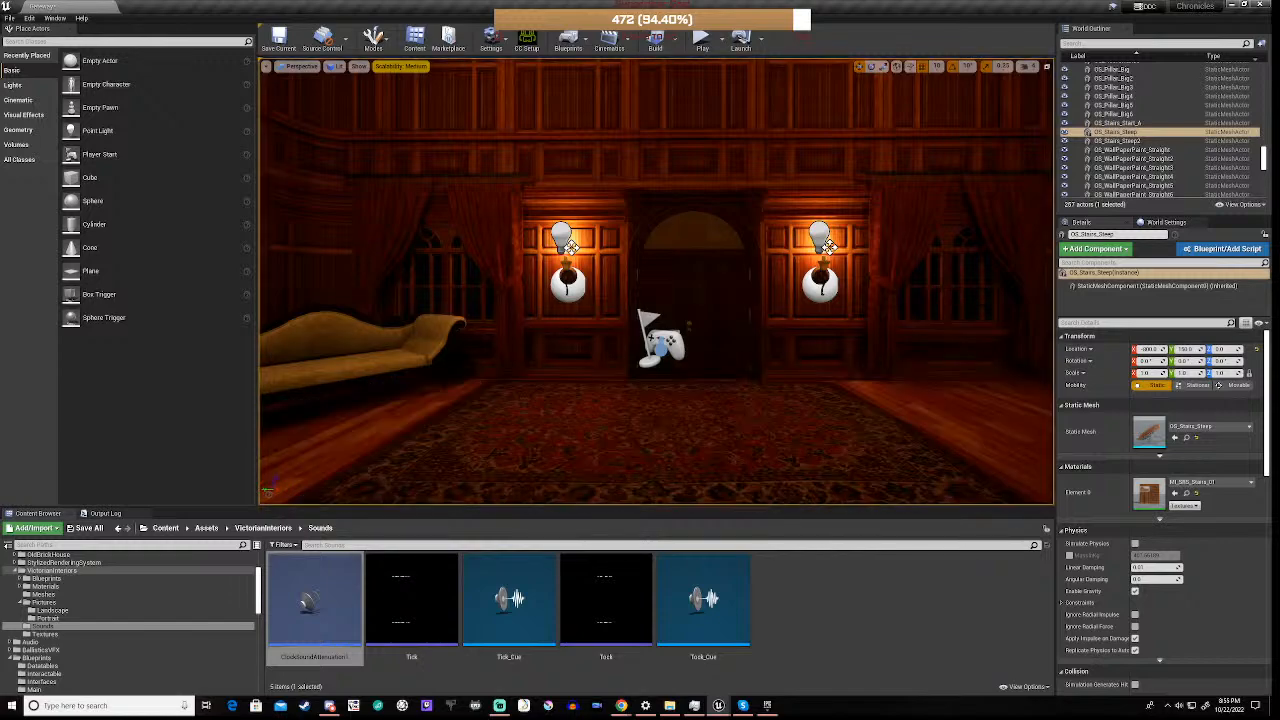
# Open the VictorianInteriors Meshes folder and look through all its meshes for furniture to furnish the staircase hall
pyautogui.moveTo(656, 282); pyautogui.dragTo(800, 280, button='right')
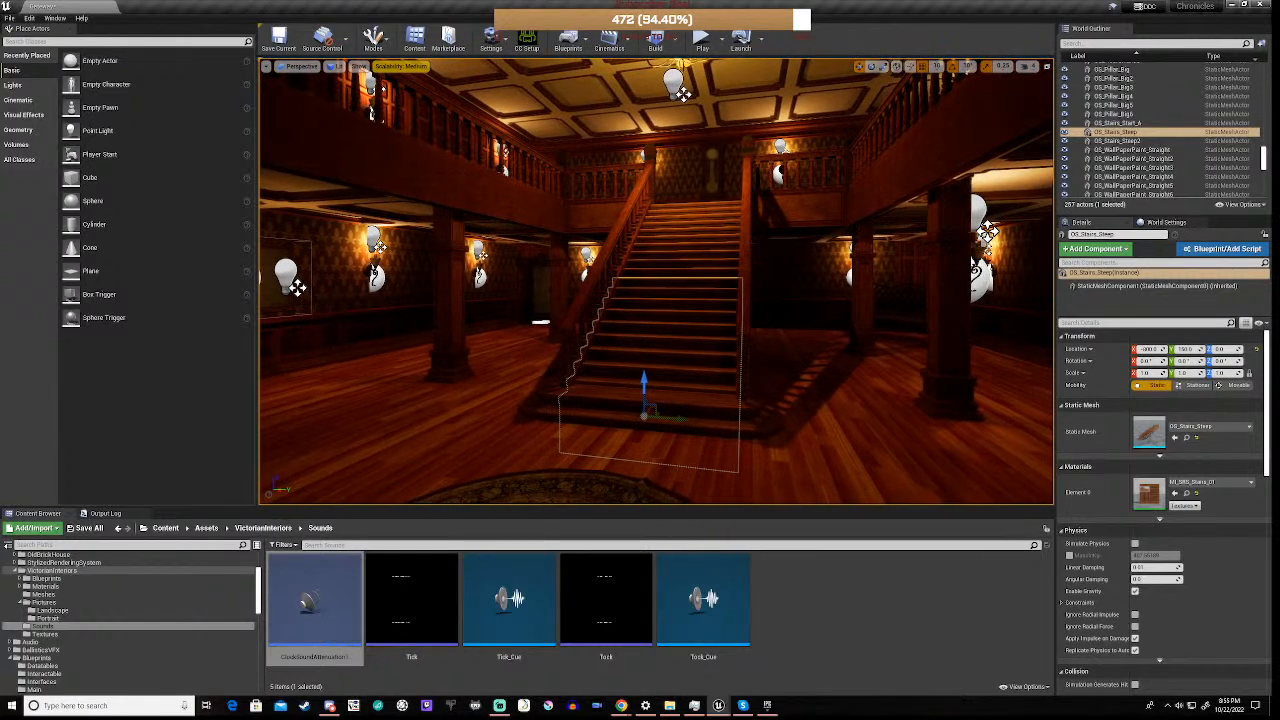
pyautogui.moveTo(656, 282); pyautogui.dragTo(656, 260, button='right')
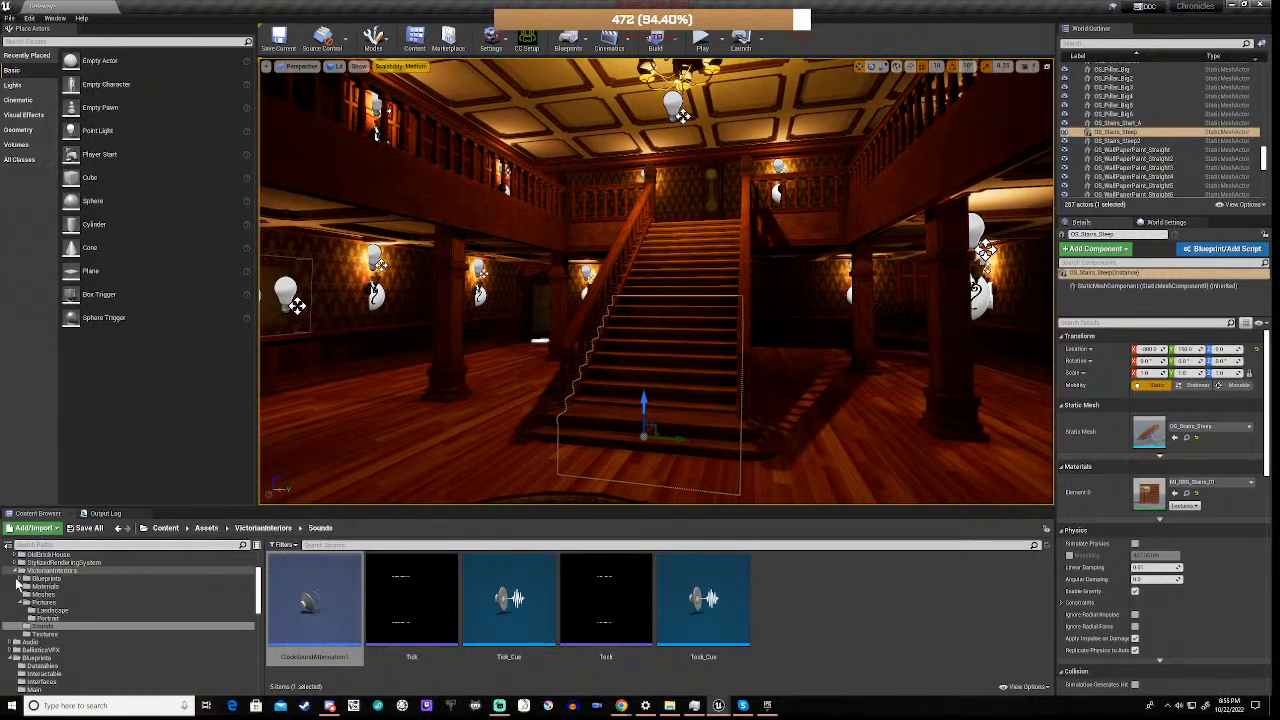
pyautogui.scroll(3, 64, 605)
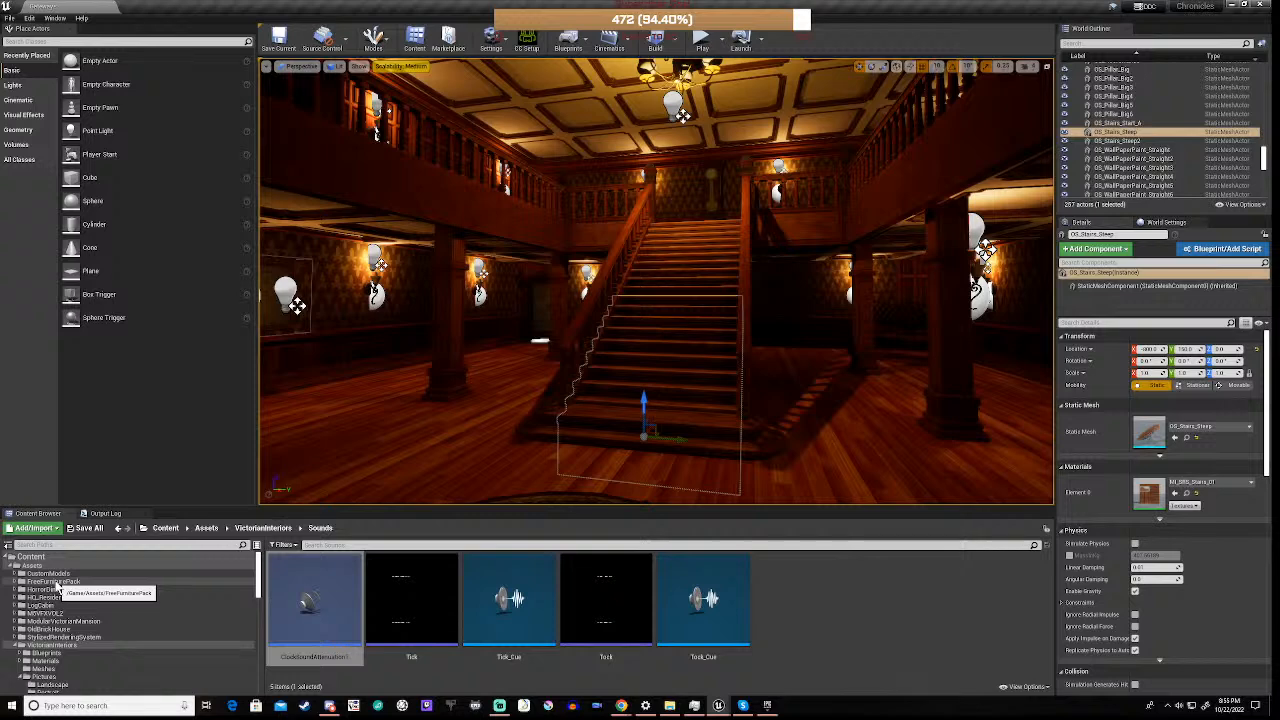
pyautogui.scroll(-3, 58, 595)
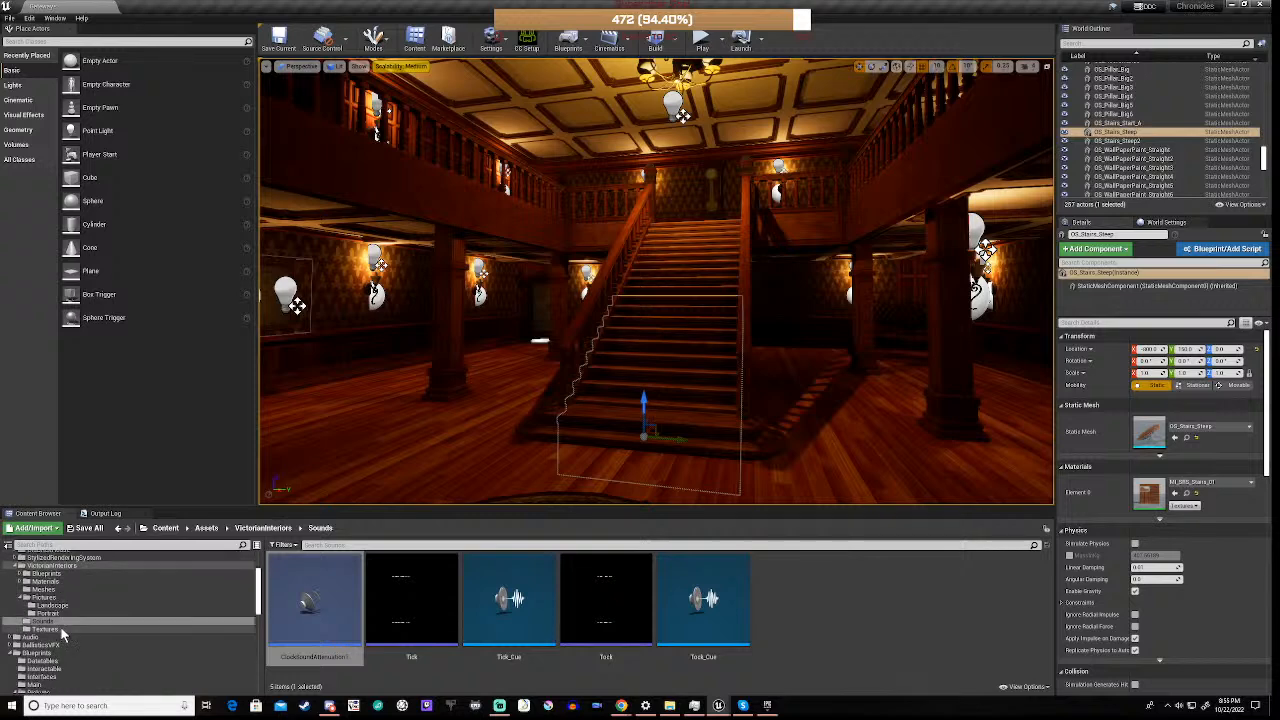
pyautogui.click(44, 589)
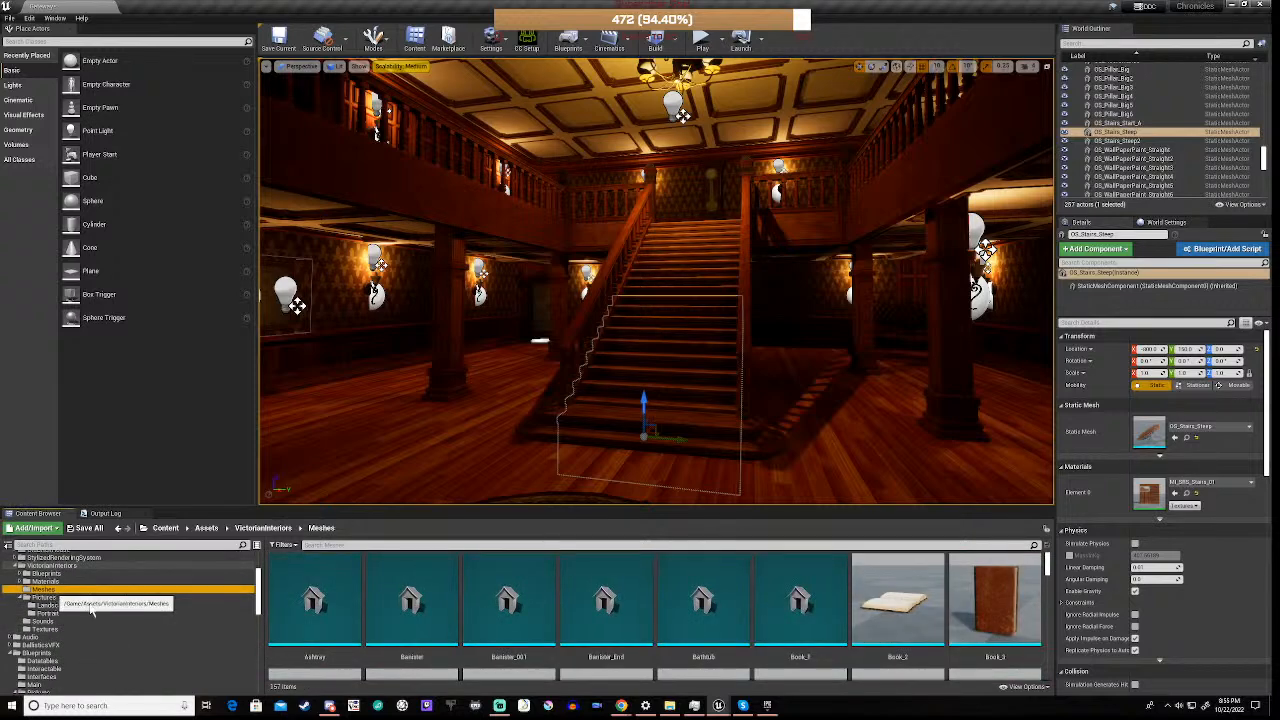
pyautogui.scroll(-6, 634, 624)
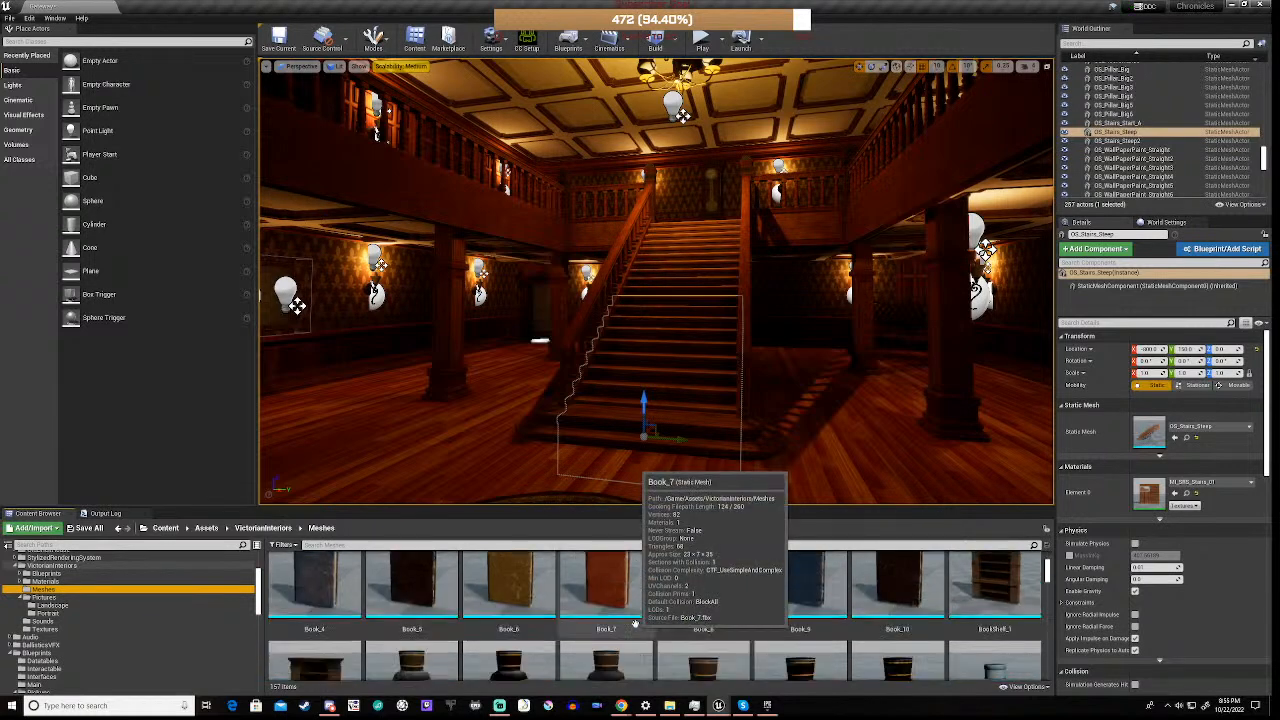
pyautogui.scroll(-8, 634, 624)
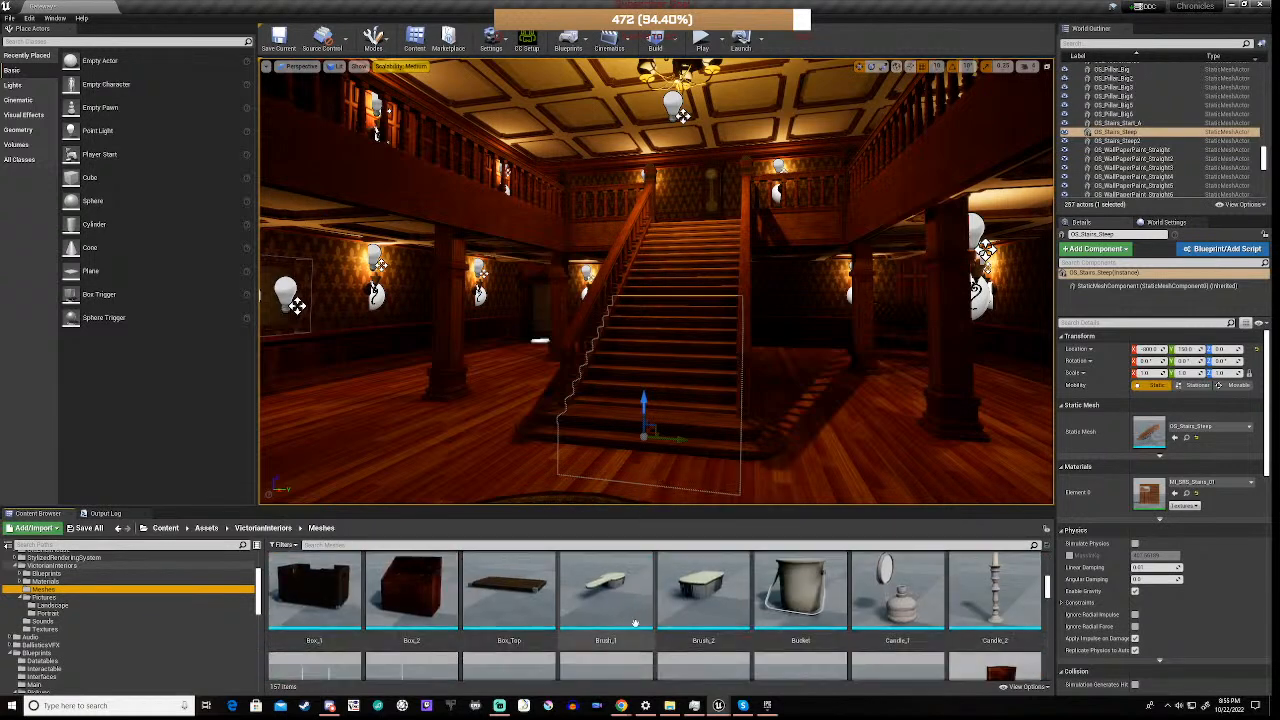
pyautogui.scroll(-2, 634, 624)
pyautogui.scroll(-1, 634, 624)
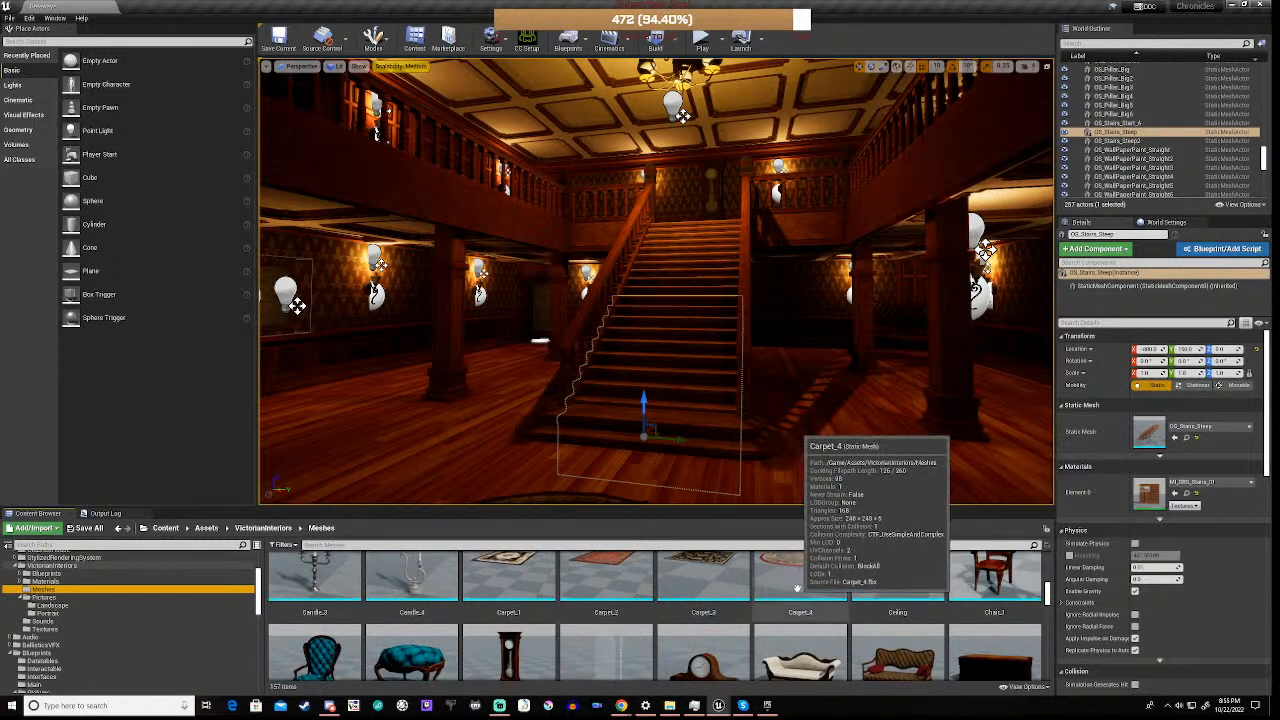
pyautogui.scroll(-2, 795, 590)
pyautogui.scroll(-2, 797, 588)
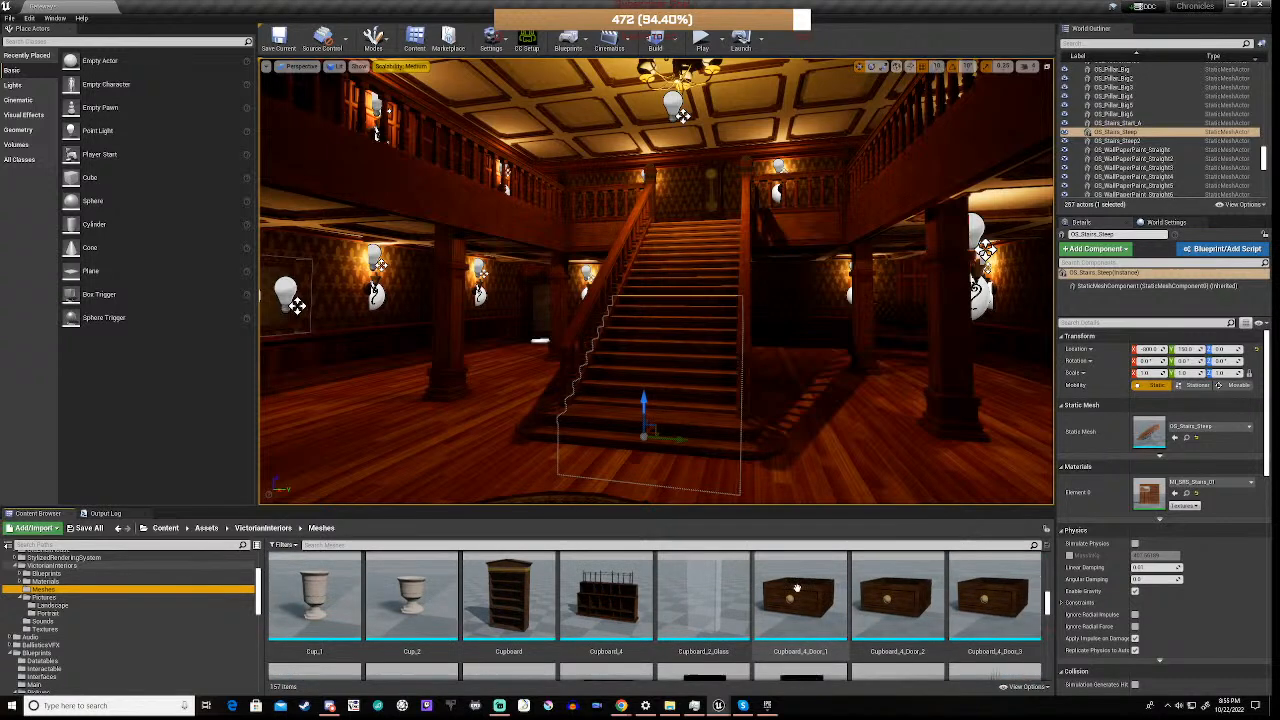
pyautogui.scroll(-2, 797, 589)
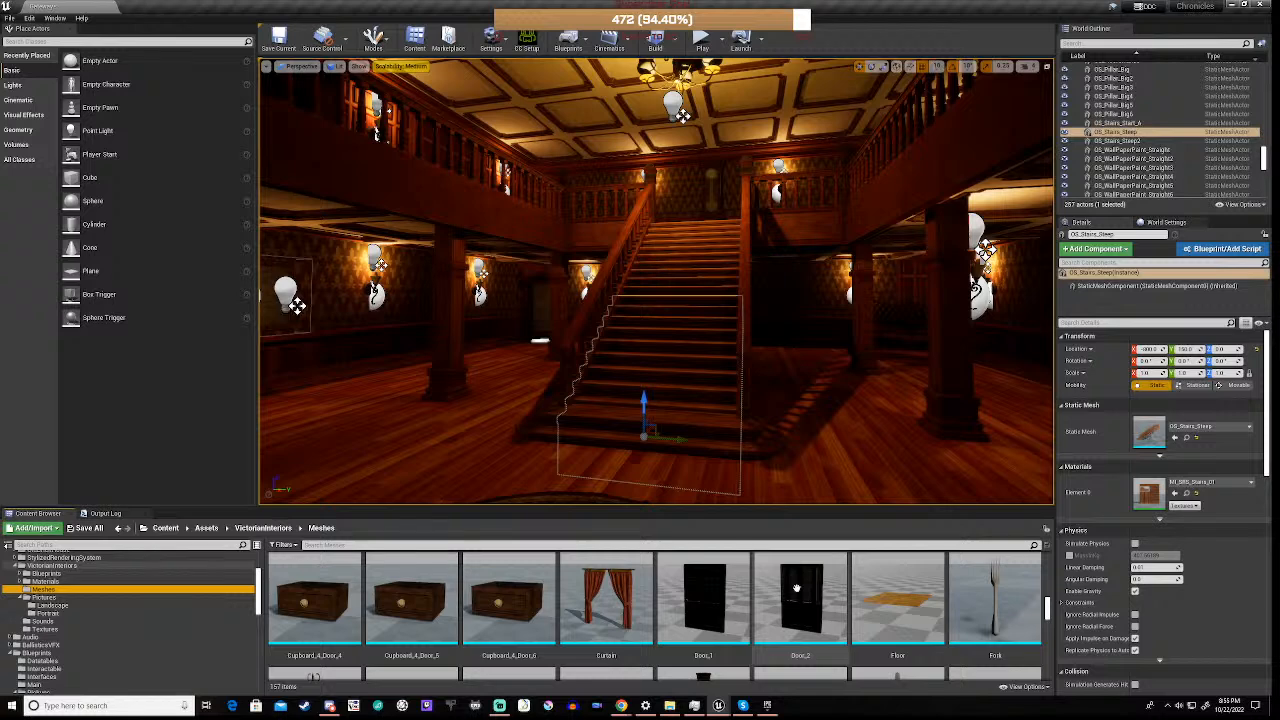
pyautogui.scroll(-3, 797, 589)
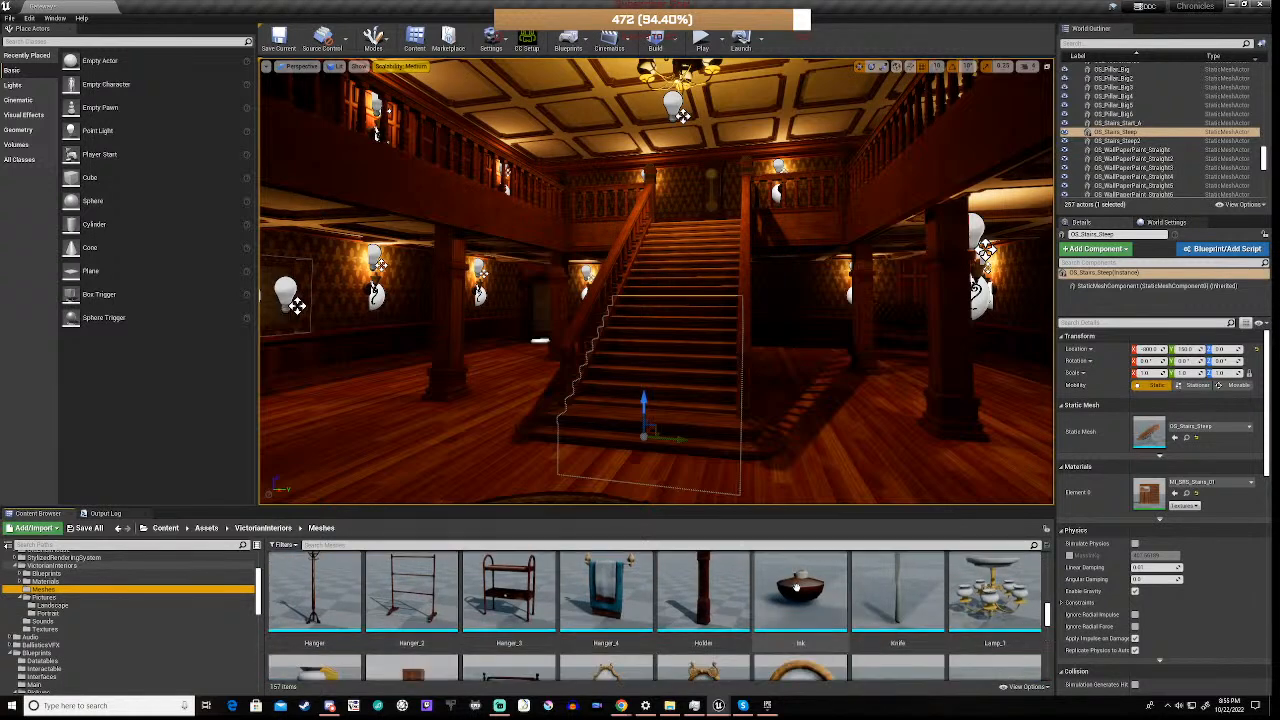
pyautogui.scroll(-2, 797, 588)
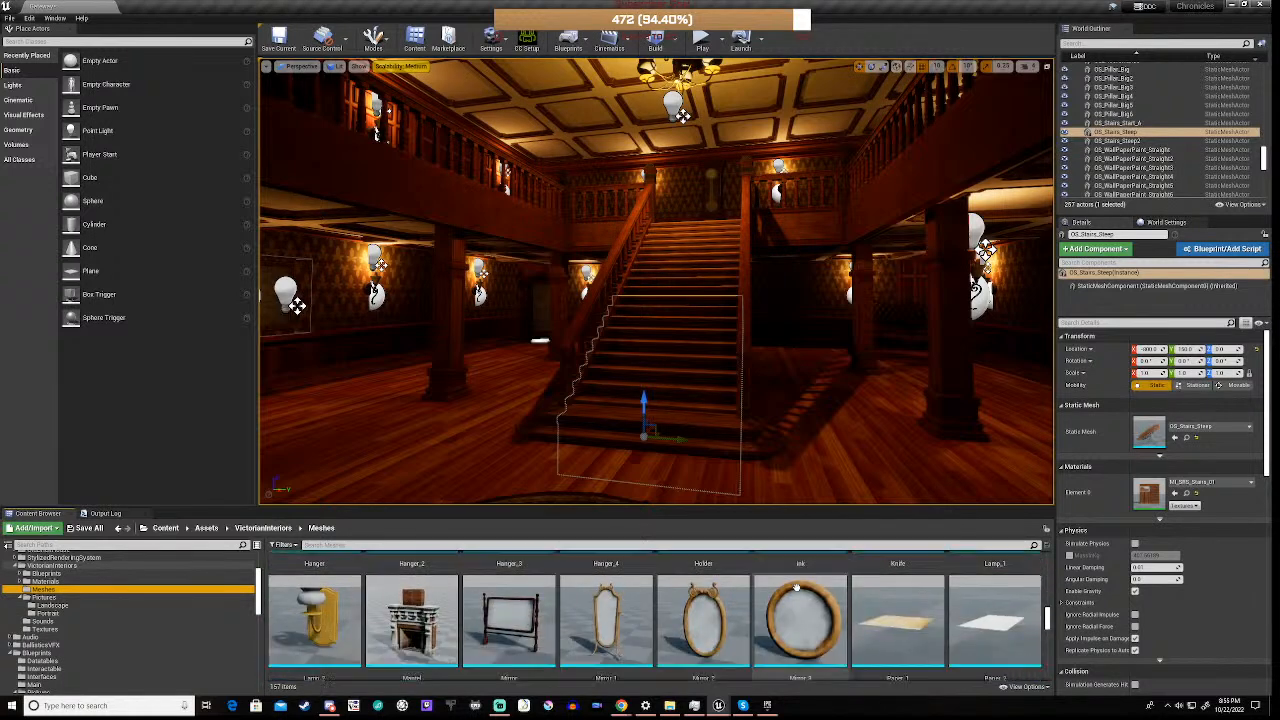
pyautogui.scroll(-1, 797, 589)
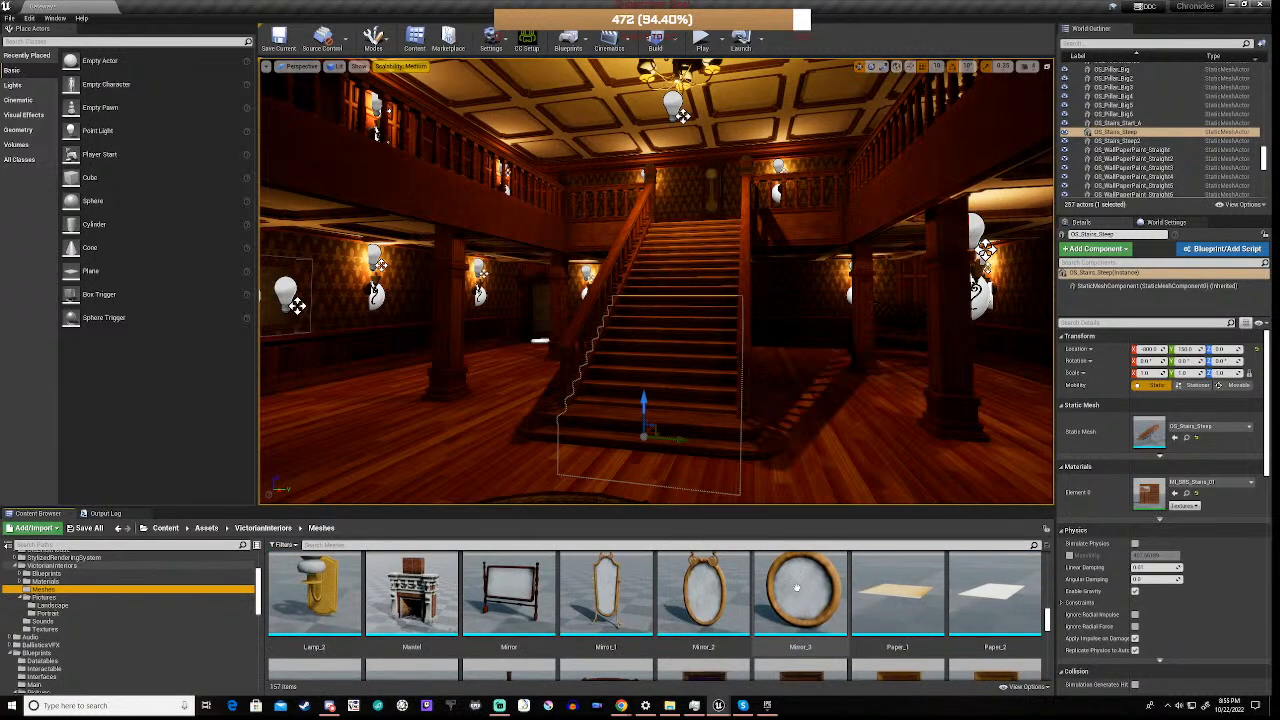
pyautogui.scroll(-2, 797, 589)
pyautogui.scroll(-4, 797, 588)
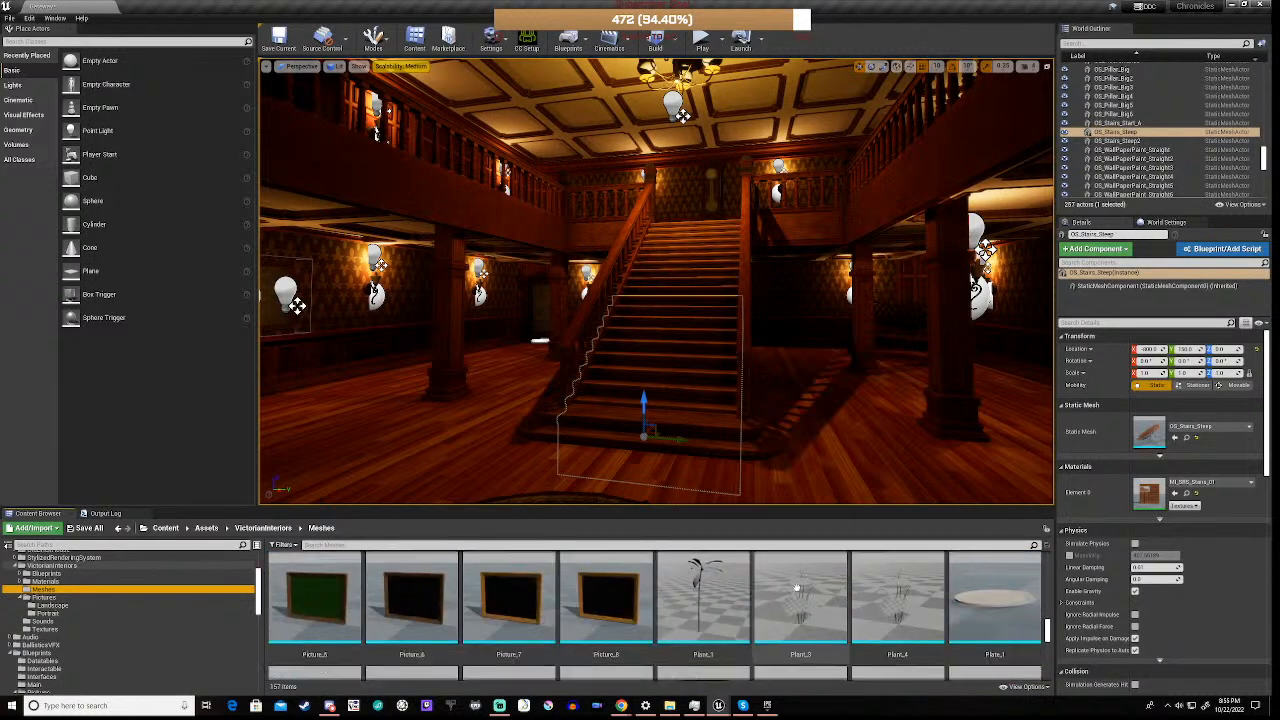
pyautogui.scroll(-6, 797, 588)
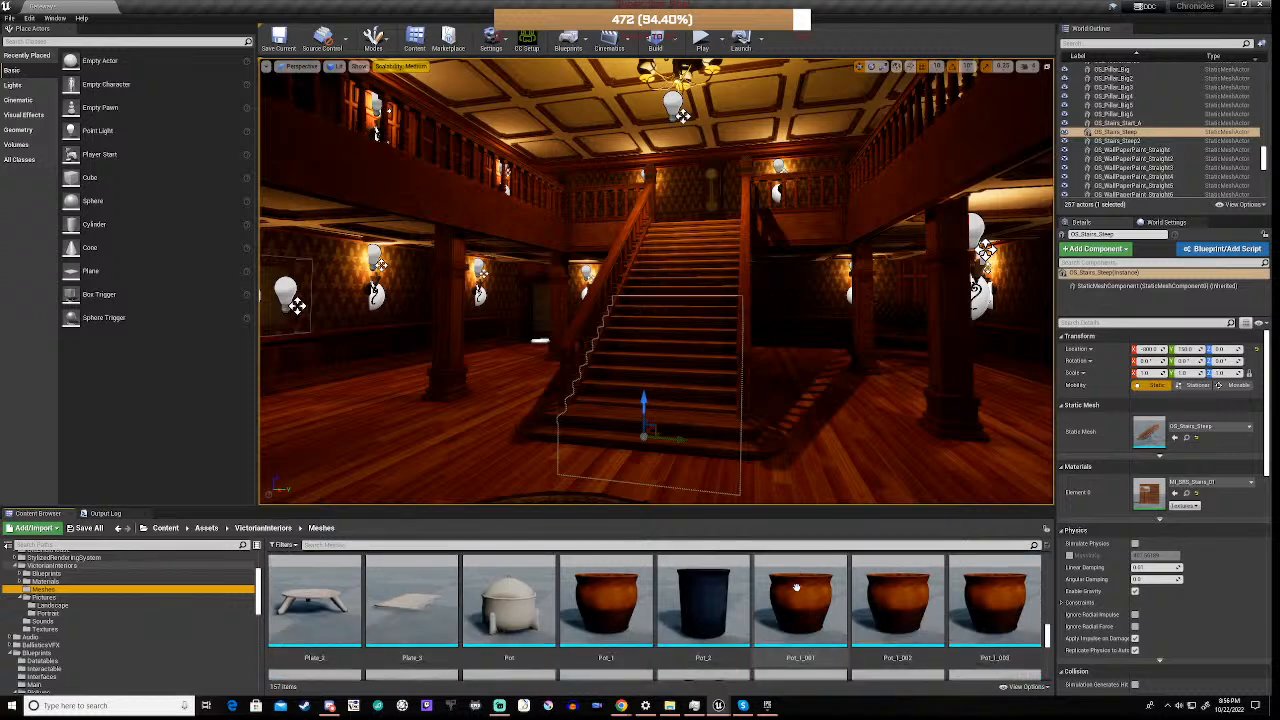
pyautogui.scroll(-6, 797, 588)
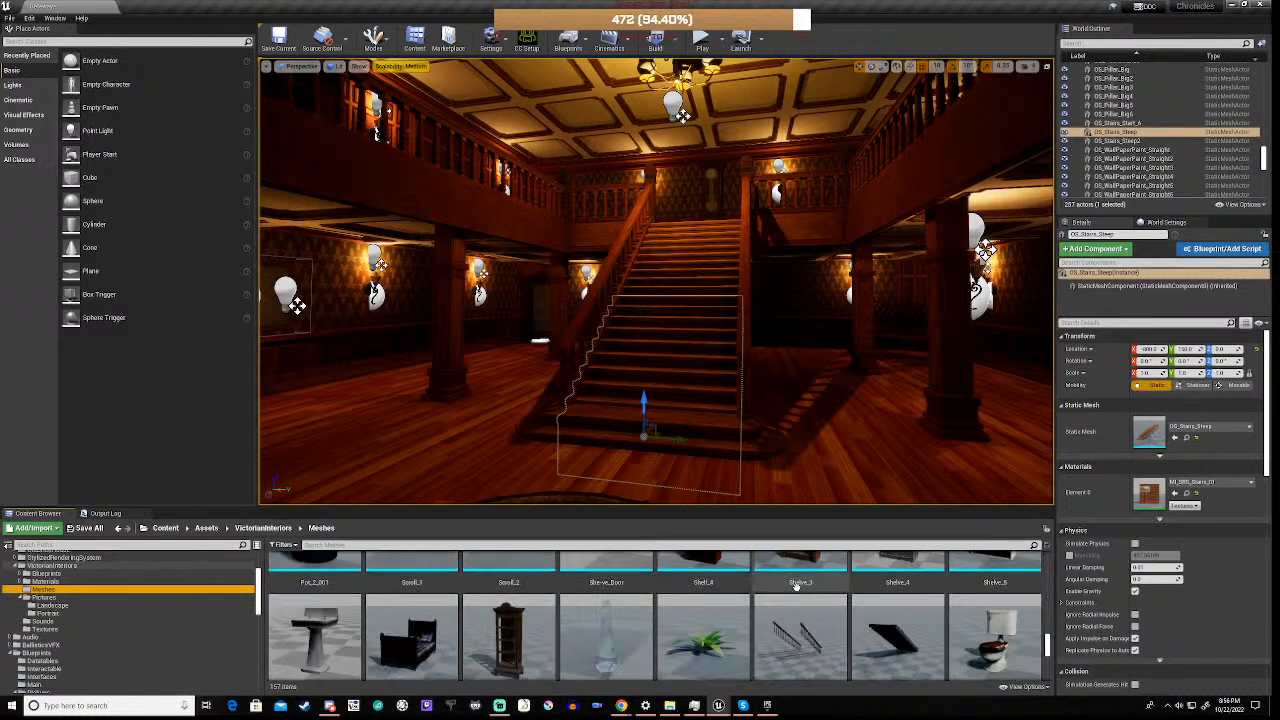
pyautogui.scroll(-1, 797, 588)
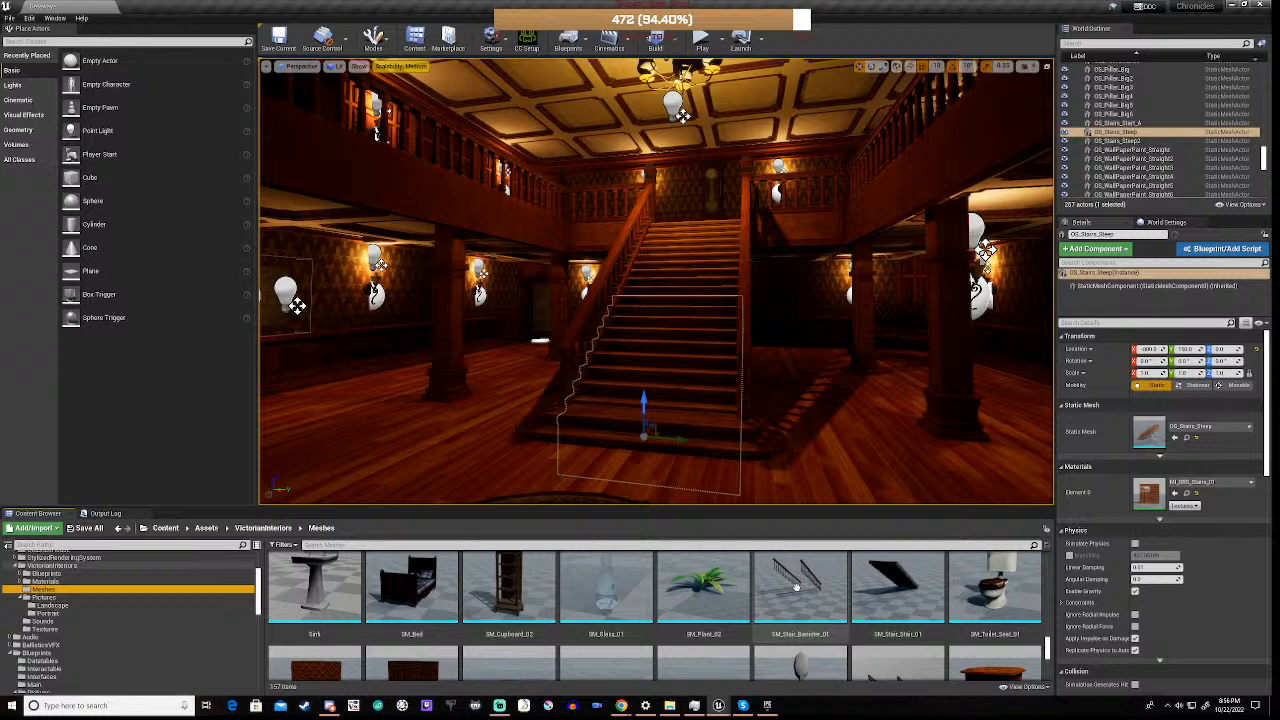
pyautogui.scroll(-2, 797, 588)
pyautogui.scroll(-3, 797, 588)
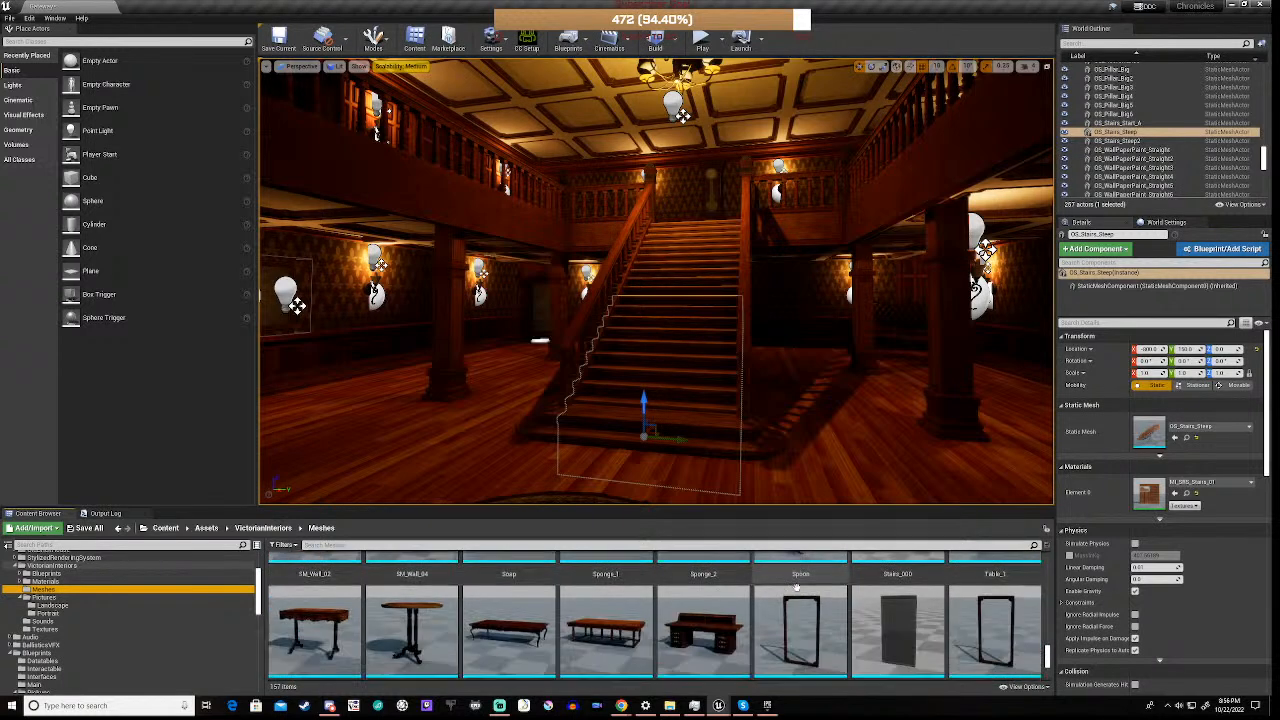
pyautogui.scroll(-1, 797, 588)
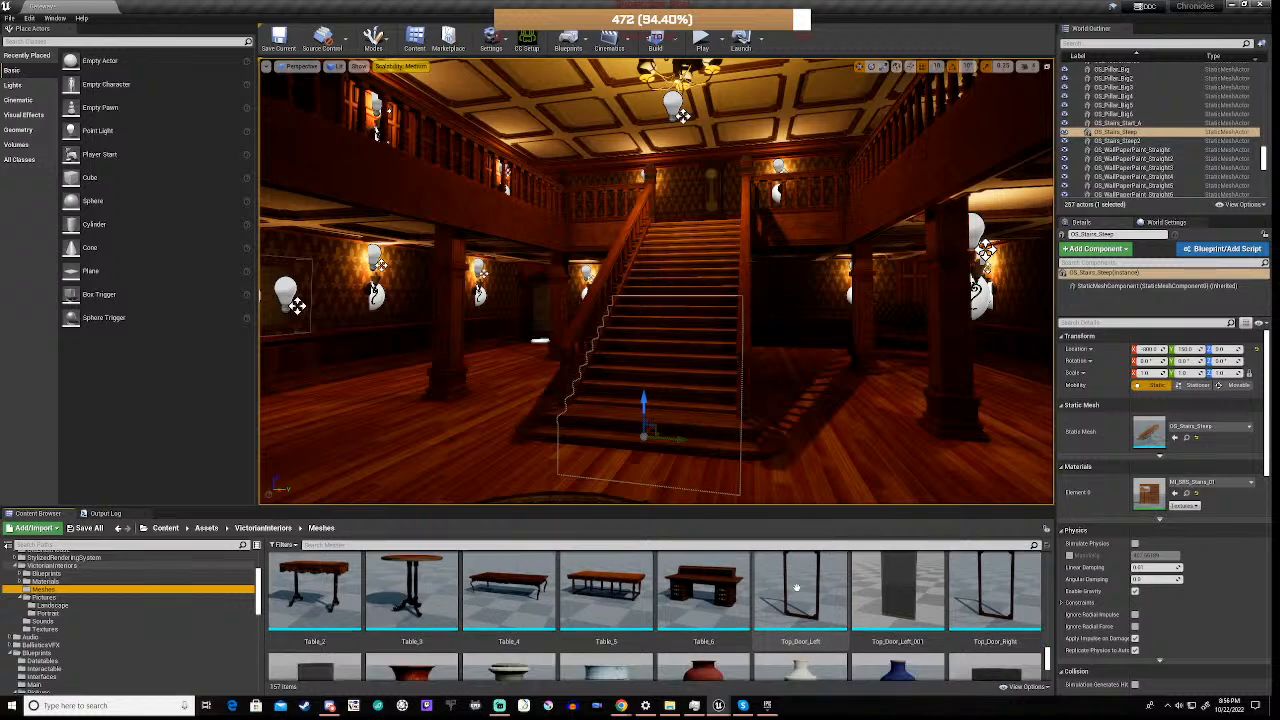
pyautogui.scroll(2, 379, 597)
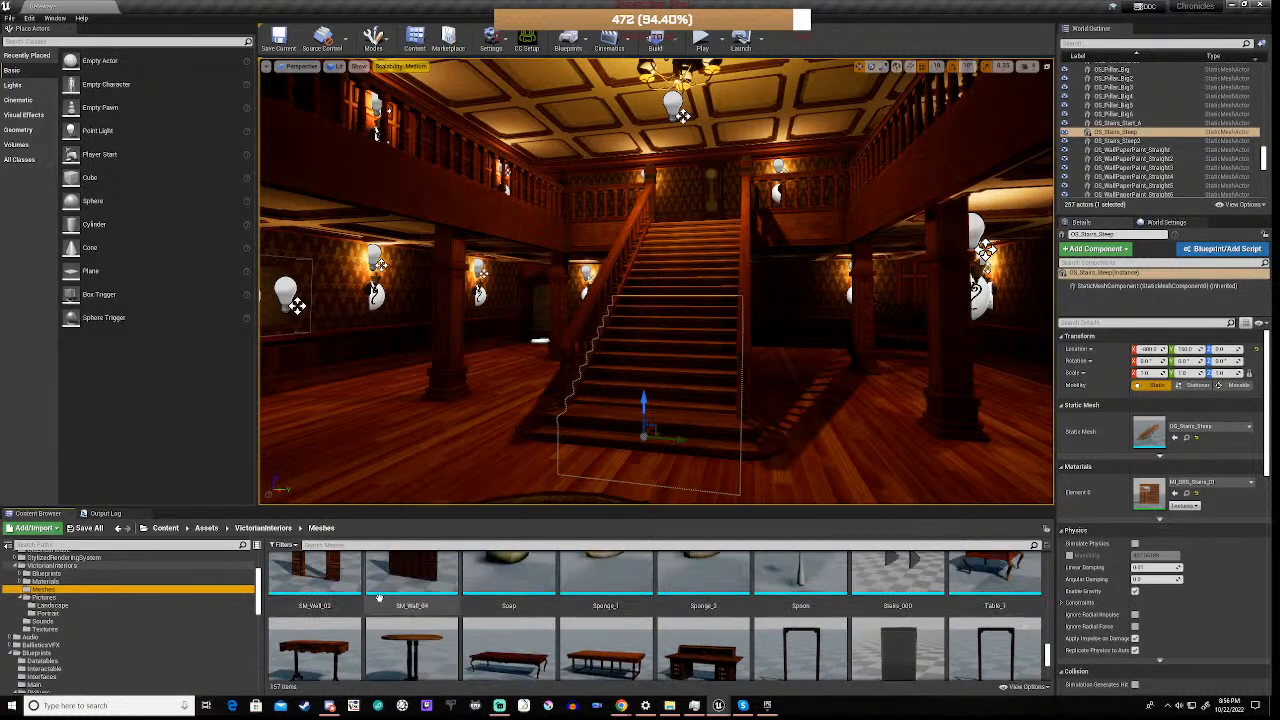
pyautogui.scroll(1, 379, 597)
pyautogui.scroll(-2, 379, 597)
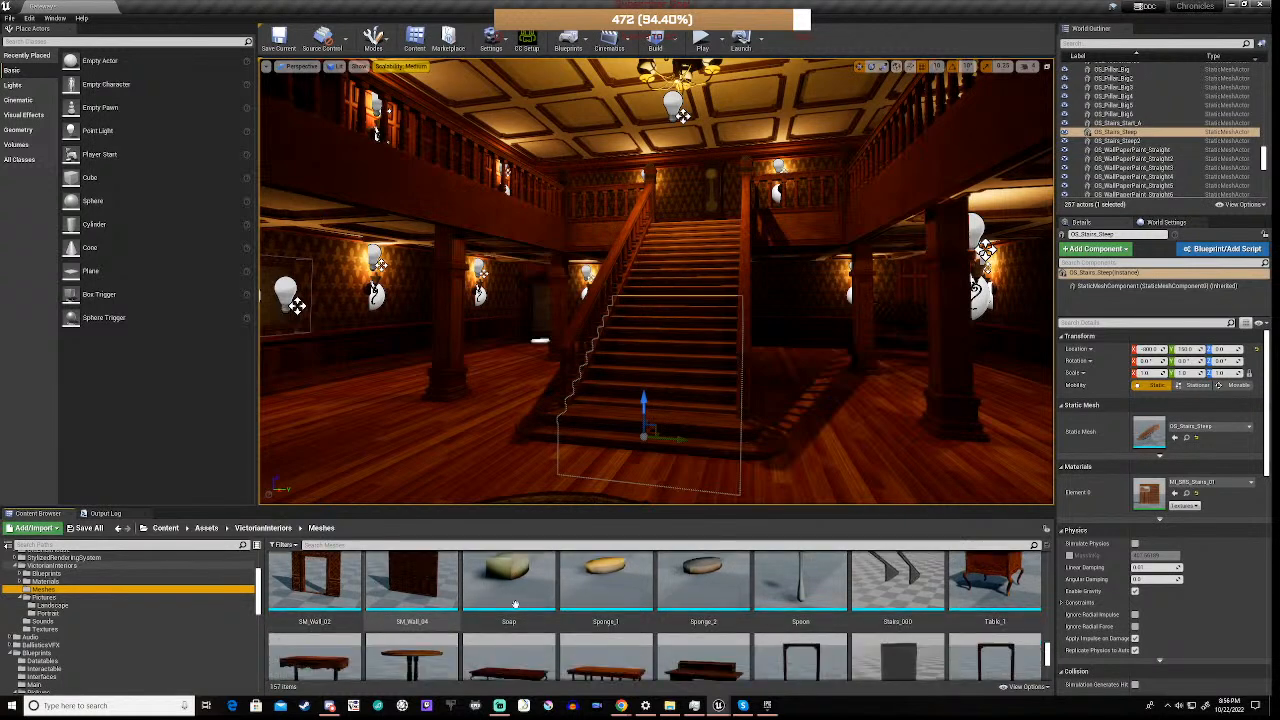
pyautogui.scroll(-2, 521, 603)
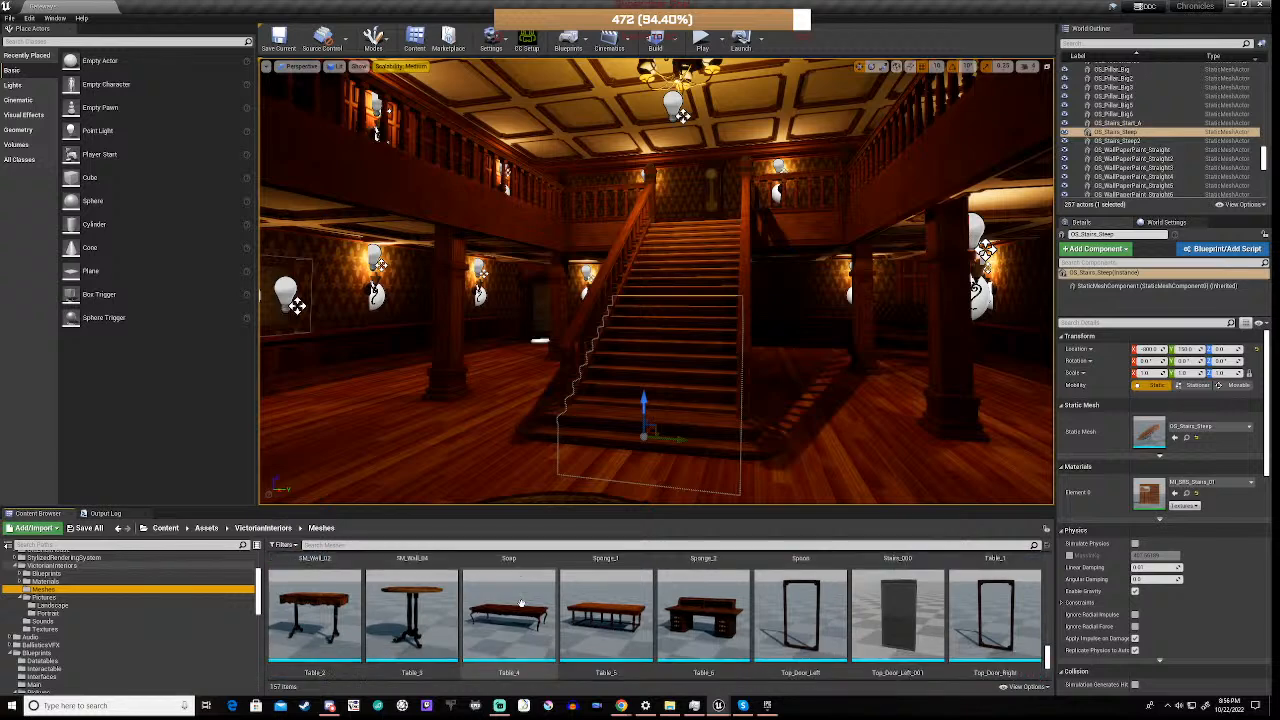
pyautogui.scroll(-1, 521, 603)
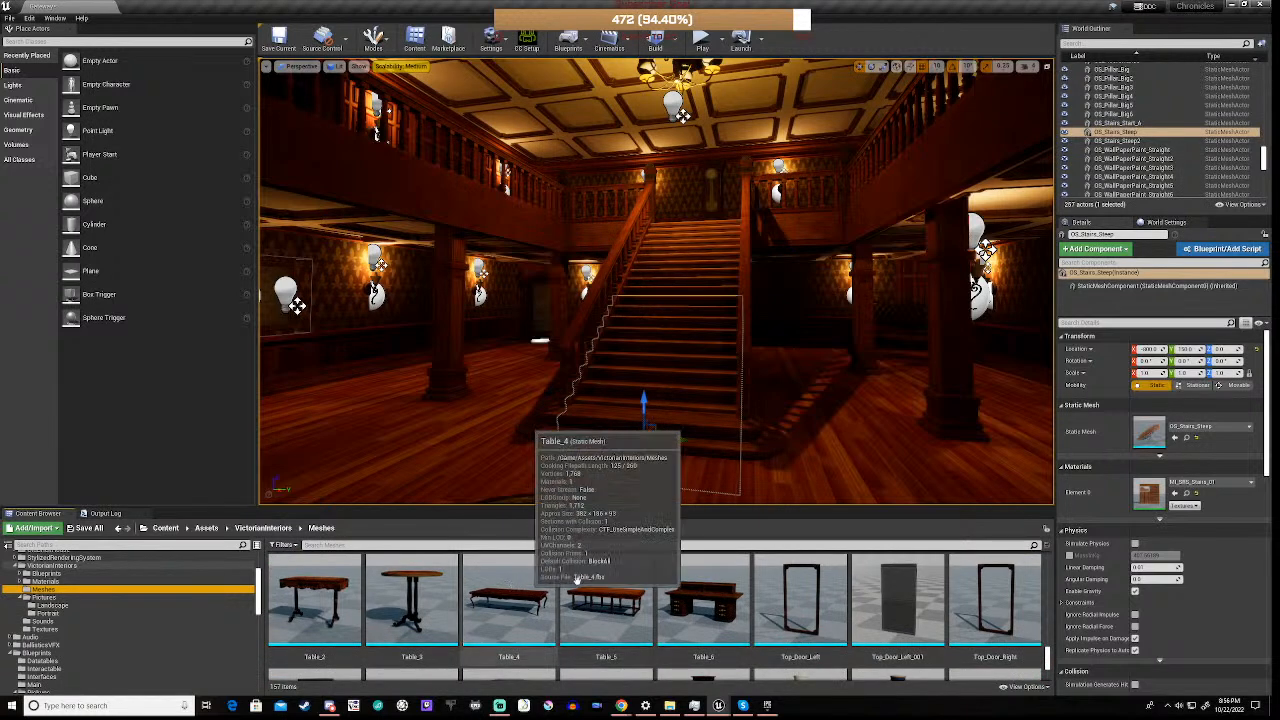
pyautogui.scroll(-3, 637, 598)
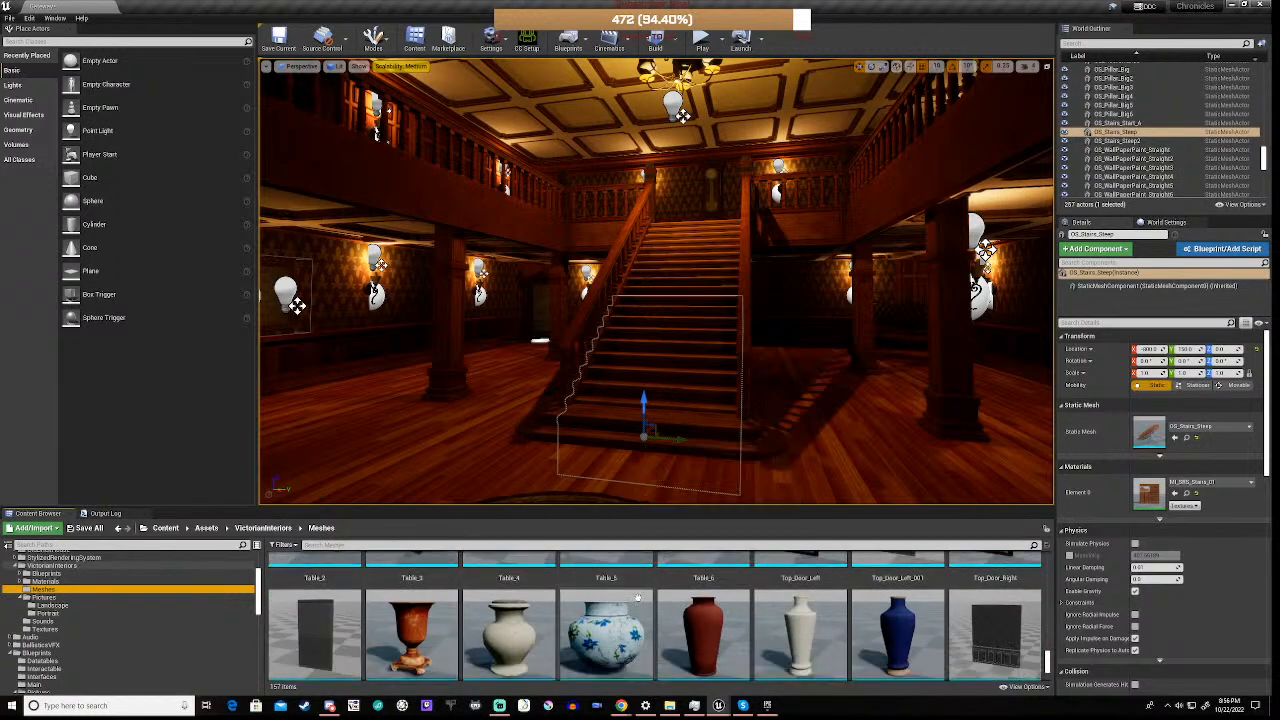
pyautogui.scroll(-3, 637, 598)
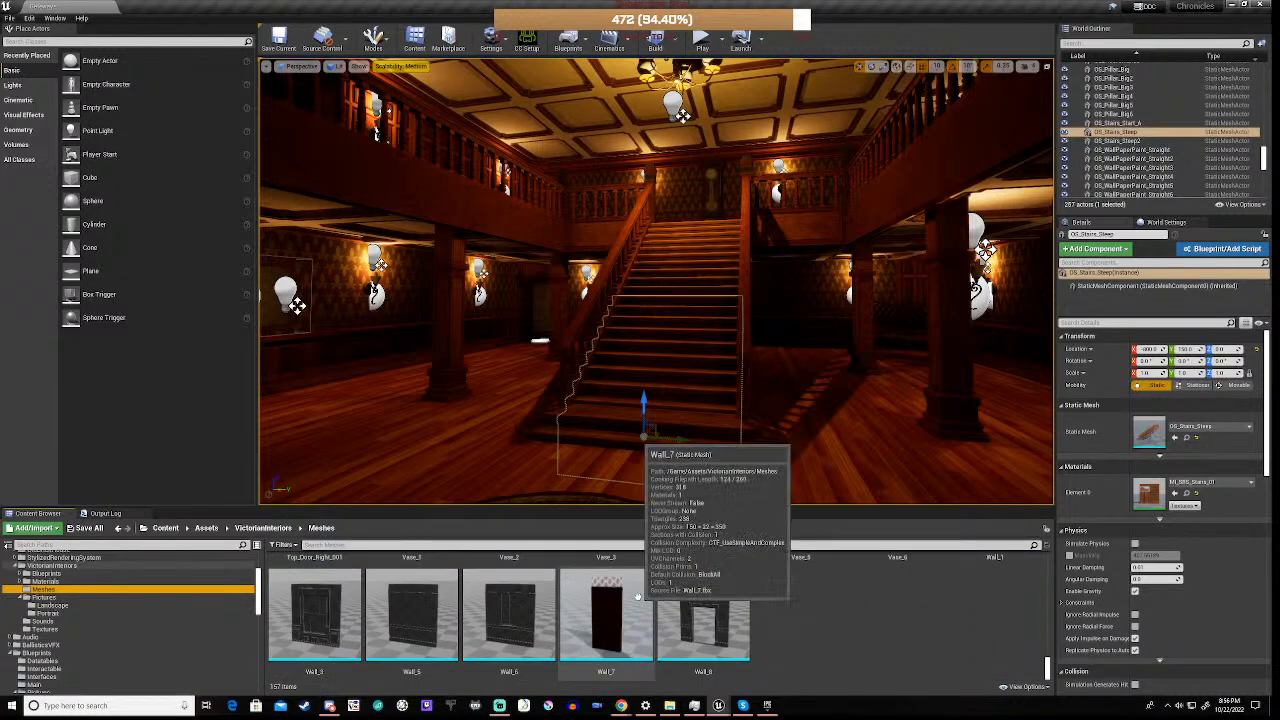
# Try out the Table_5 mesh on the hall floor beside the staircase, check how it looks there, and delete it
pyautogui.scroll(6, 637, 598)
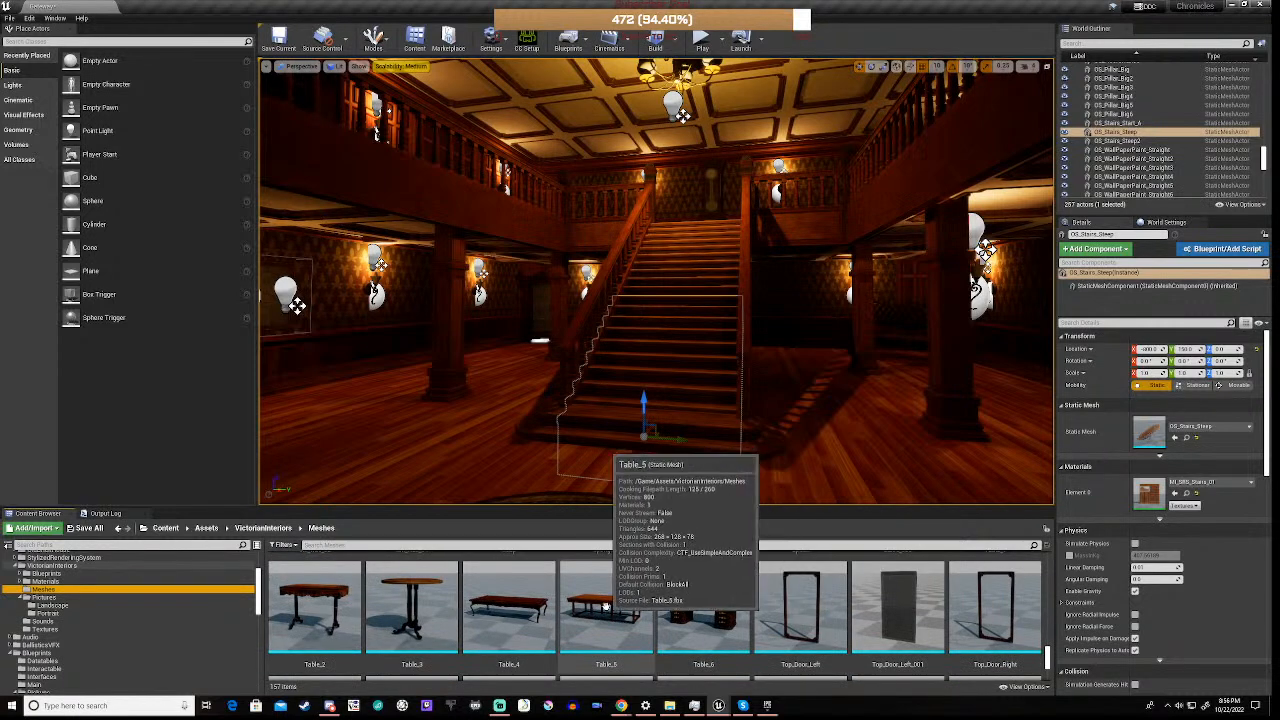
pyautogui.click(637, 598)
pyautogui.click(370, 441)
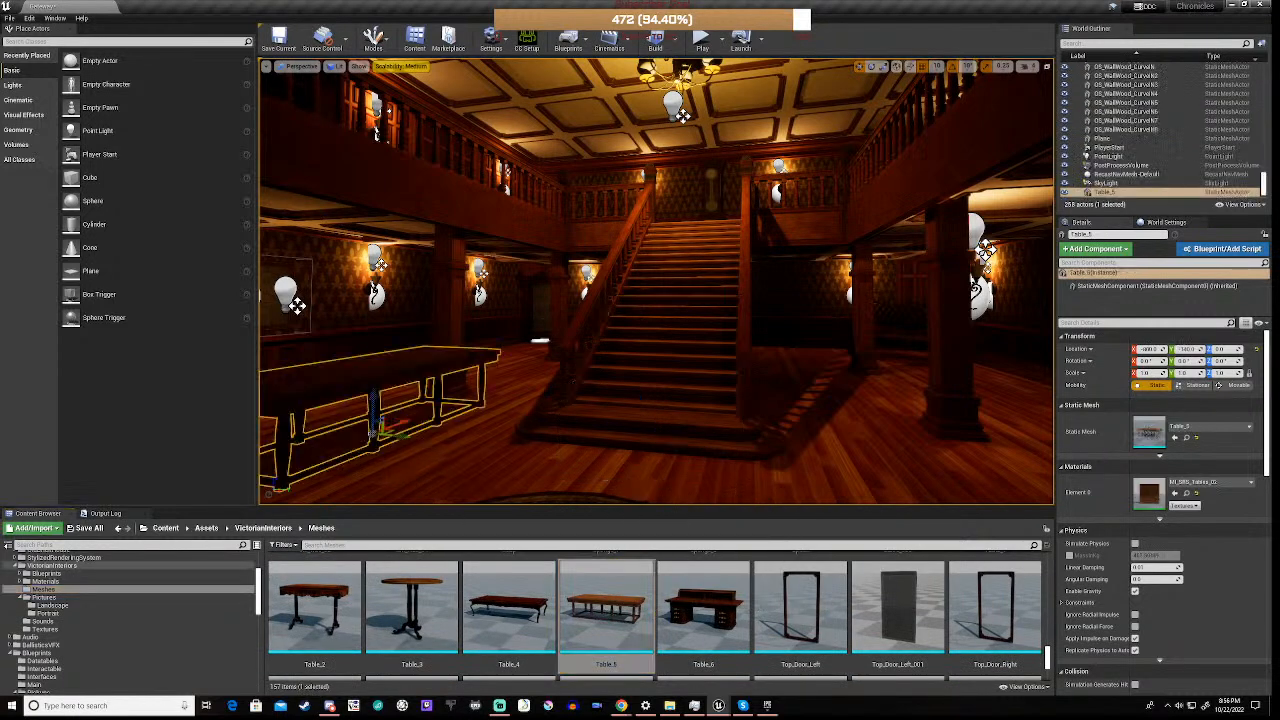
pyautogui.moveTo(656, 300); pyautogui.dragTo(240, 300, button='right')
pyautogui.moveTo(656, 282); pyautogui.dragTo(756, 280, button='right')
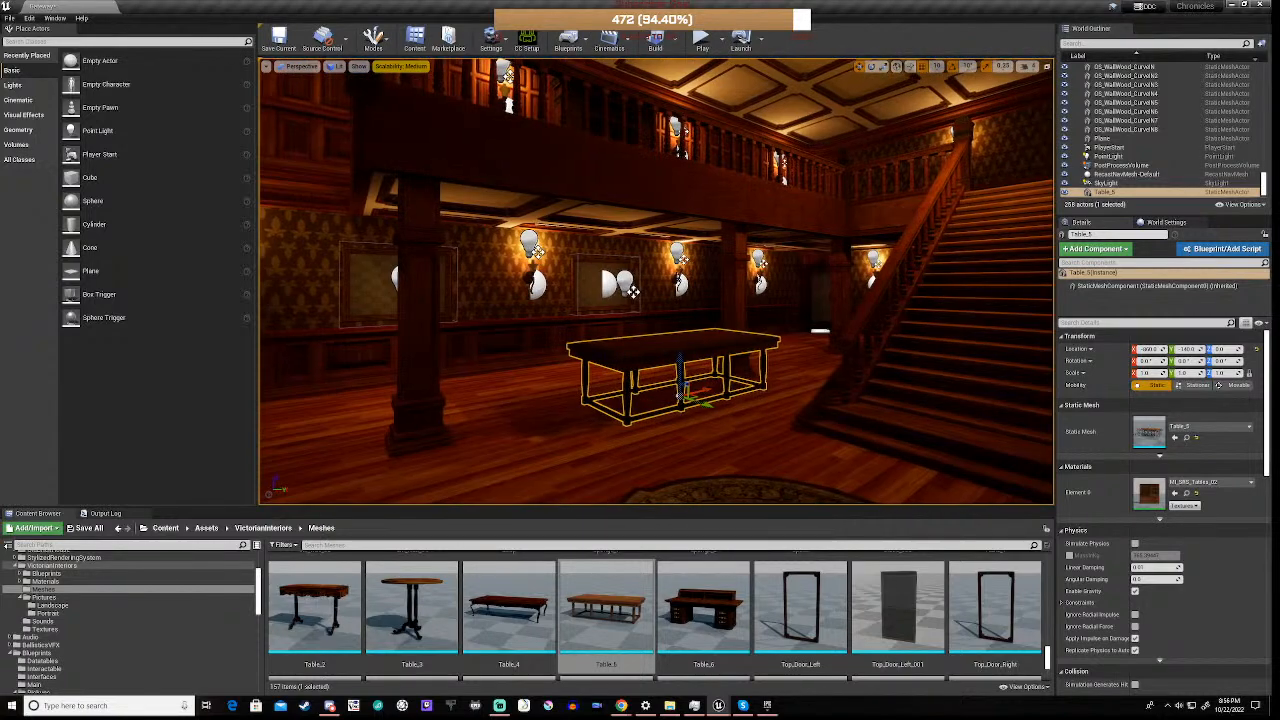
pyautogui.press('Delete')
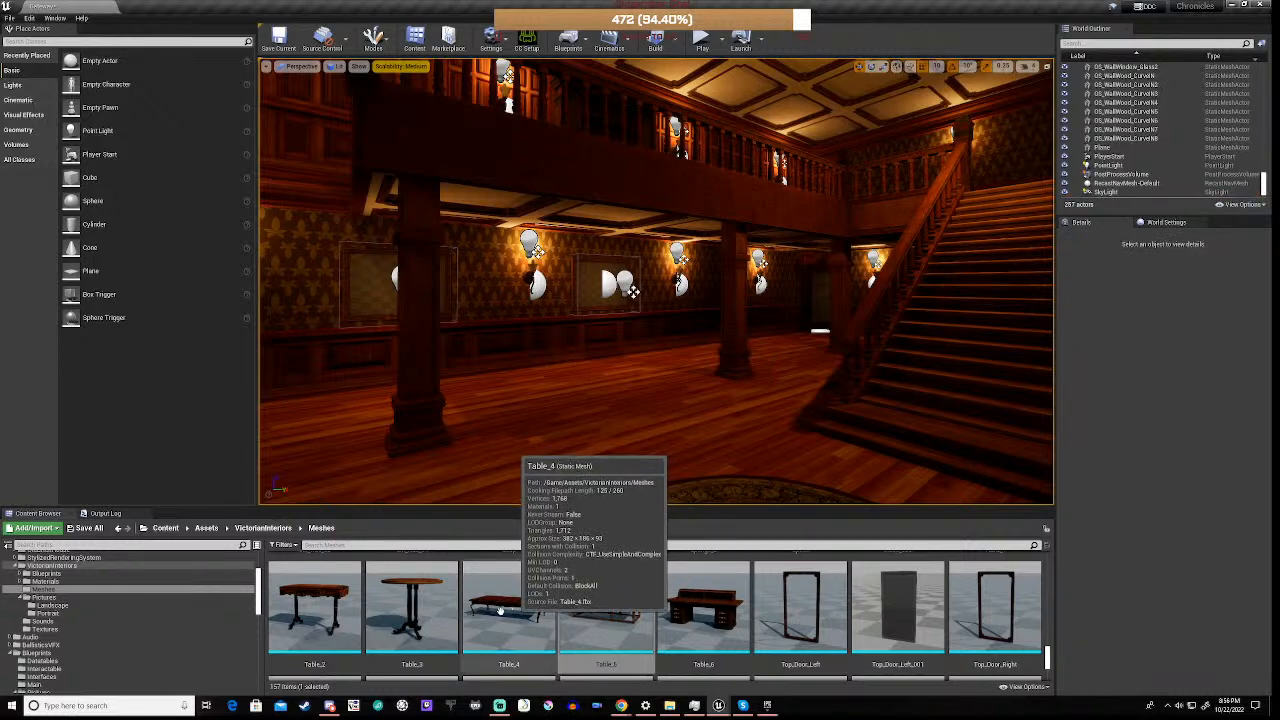
# Find the Chair_1 mesh in the VictorianInteriors Meshes folder and place it on the upper landing near the railing
pyautogui.moveTo(560, 380); pyautogui.dragTo(170, 402, button='right')
pyautogui.press('w')
pyautogui.press('w')
pyautogui.press('w')
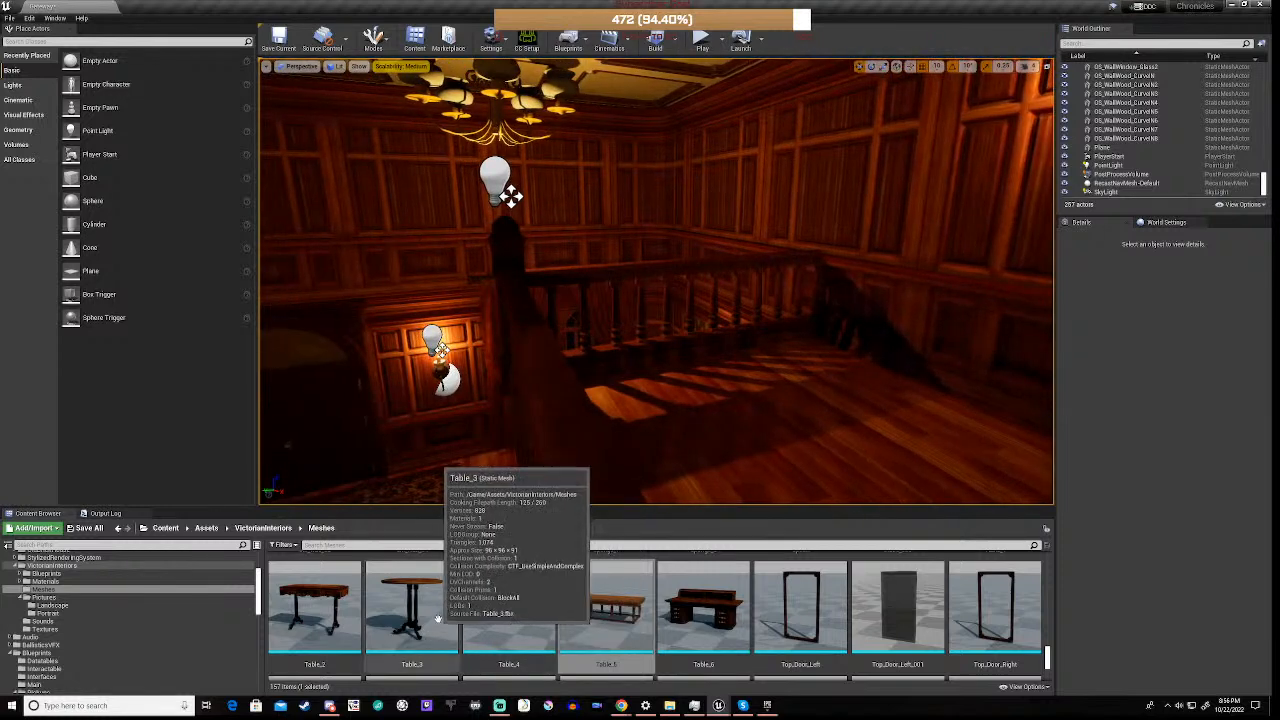
pyautogui.scroll(1, 441, 615)
pyautogui.scroll(5, 441, 615)
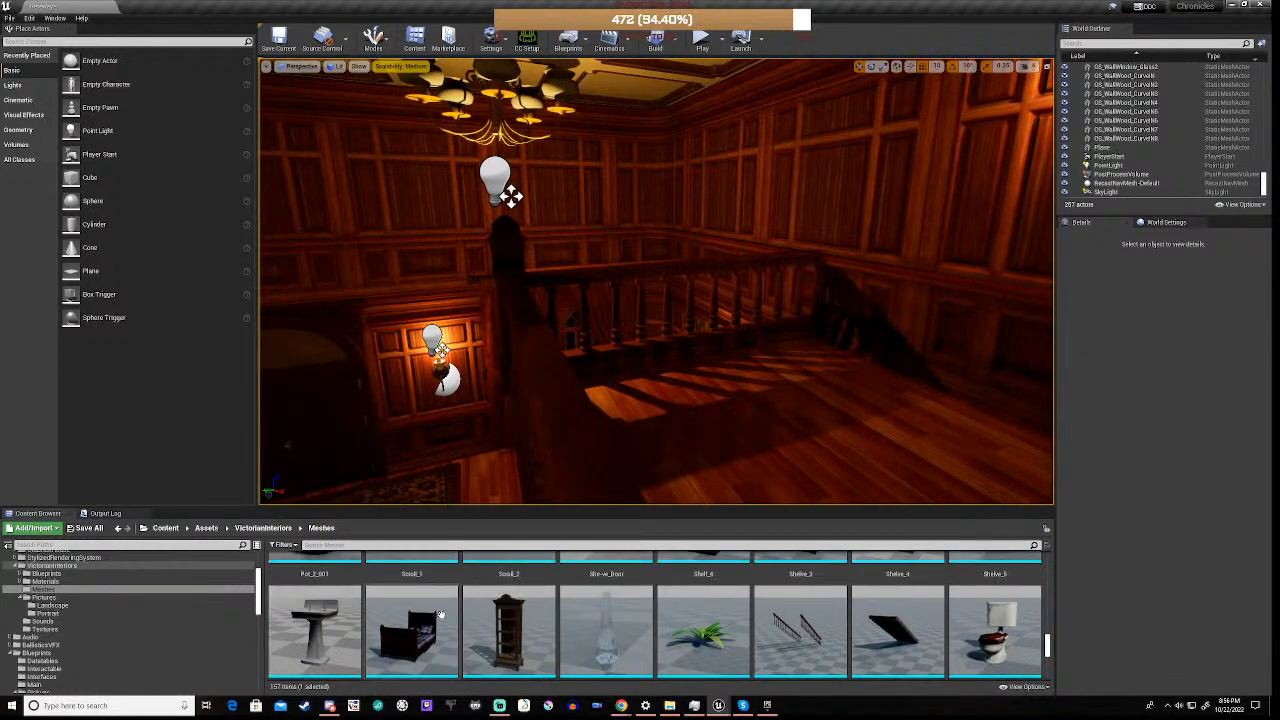
pyautogui.scroll(5, 441, 615)
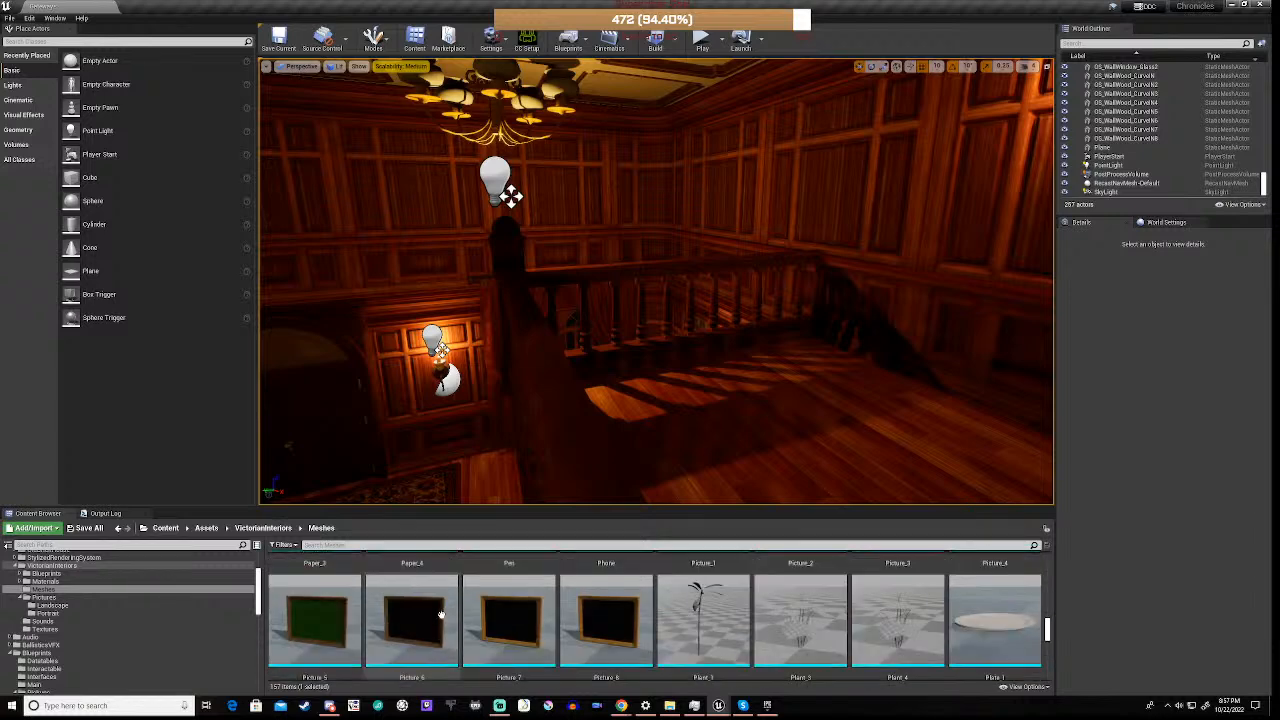
pyautogui.scroll(5, 441, 615)
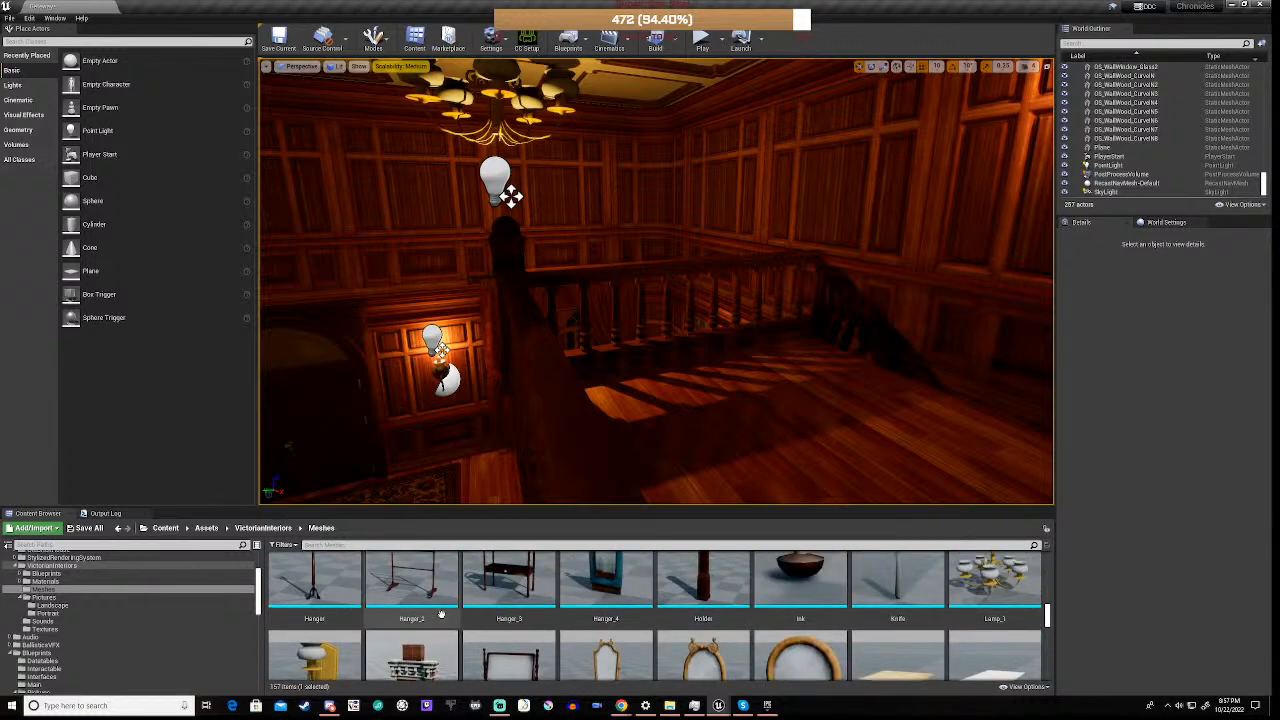
pyautogui.scroll(5, 441, 615)
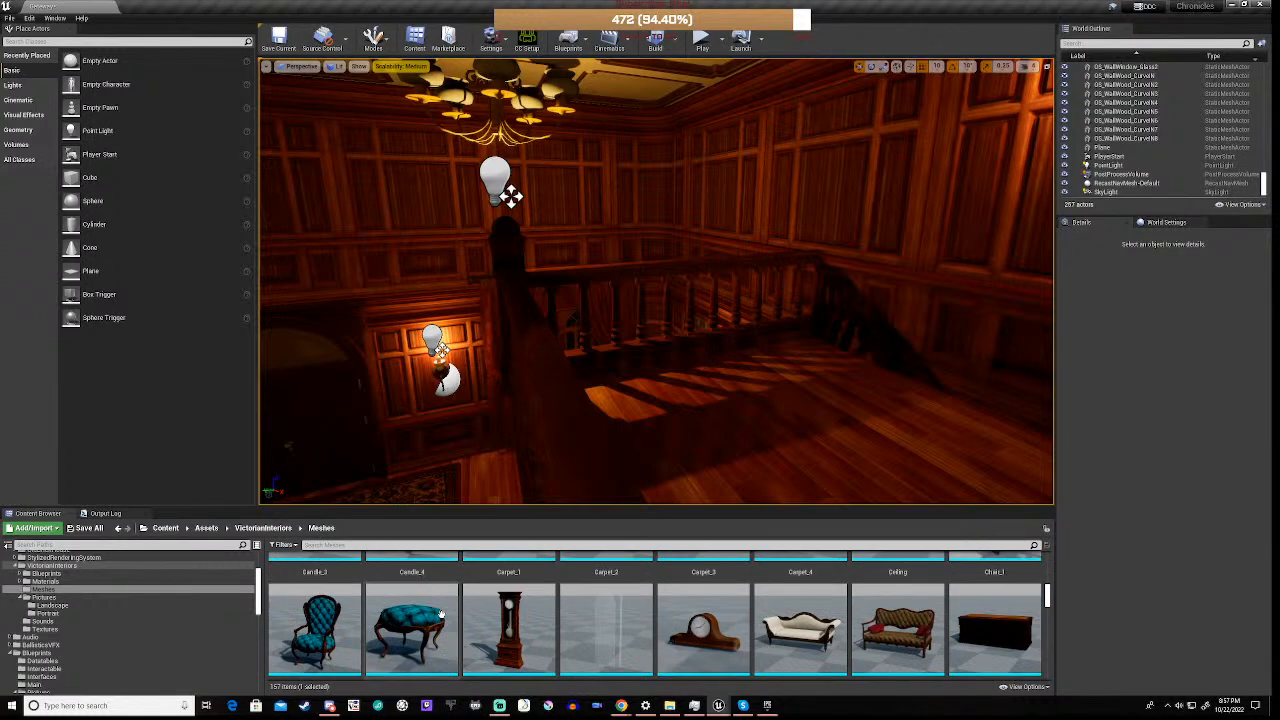
pyautogui.scroll(2, 441, 615)
pyautogui.scroll(1, 441, 615)
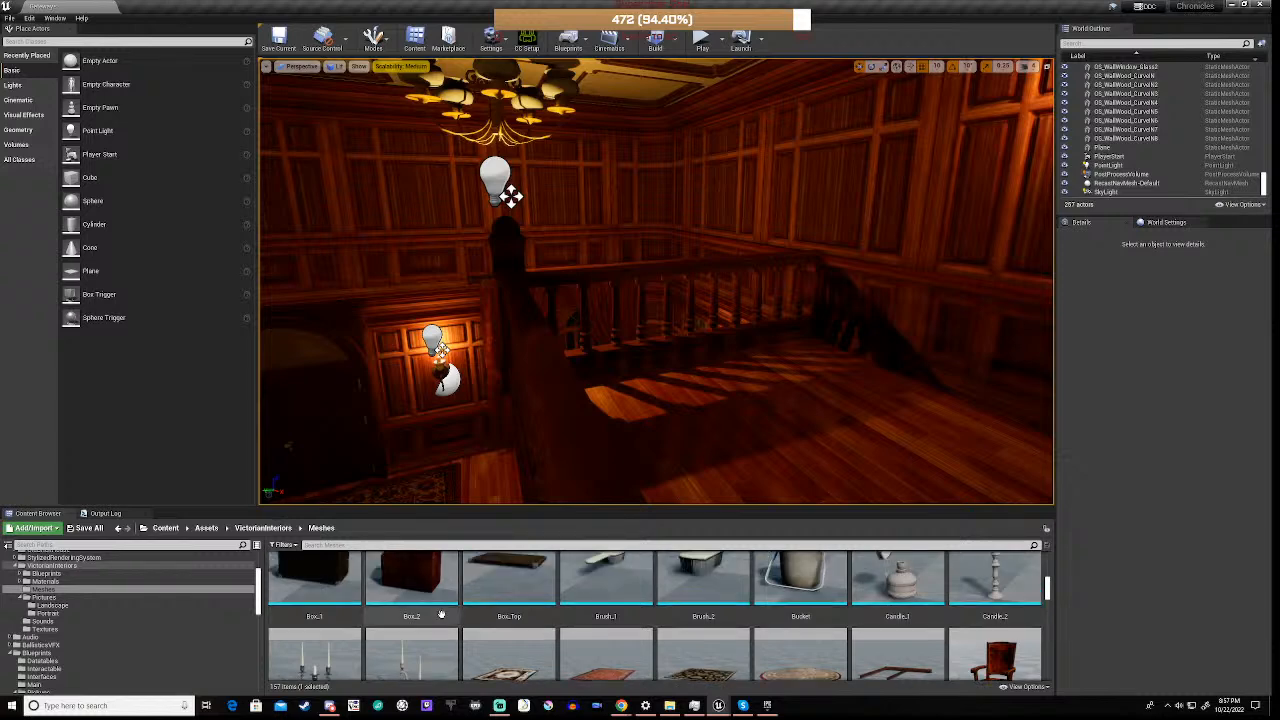
pyautogui.scroll(-3, 441, 615)
pyautogui.scroll(-1, 441, 615)
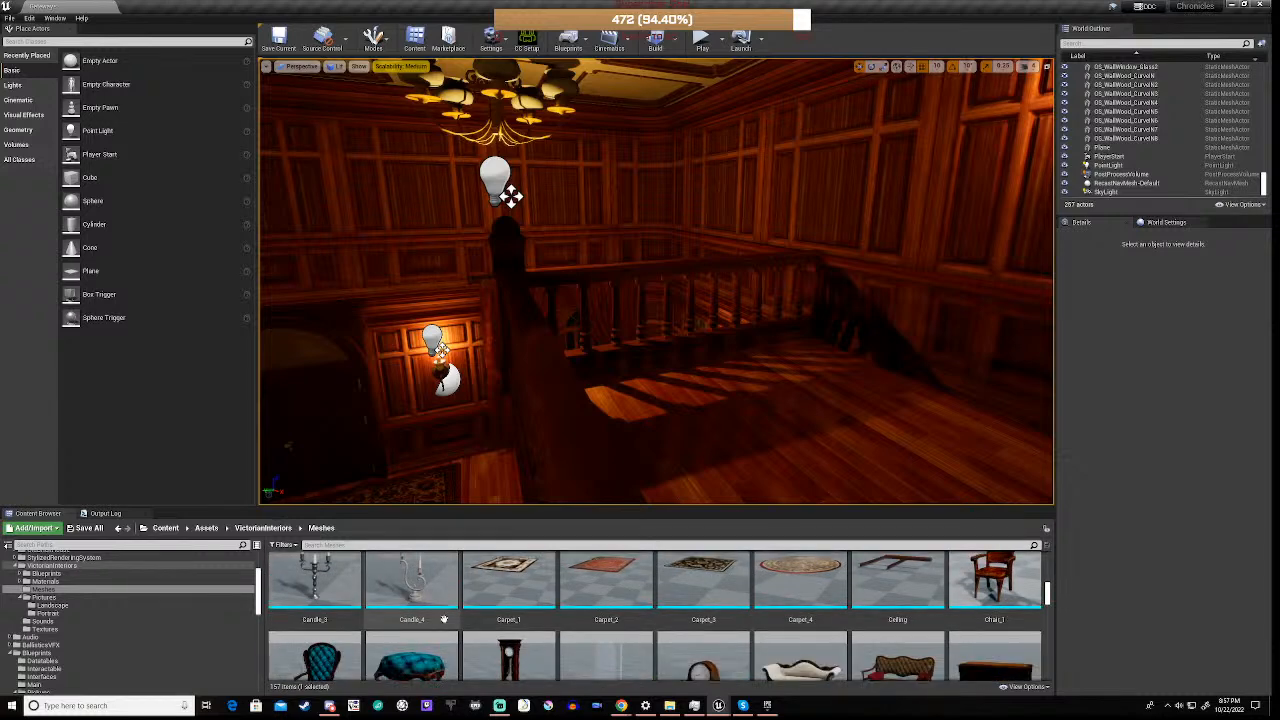
pyautogui.click(992, 552)
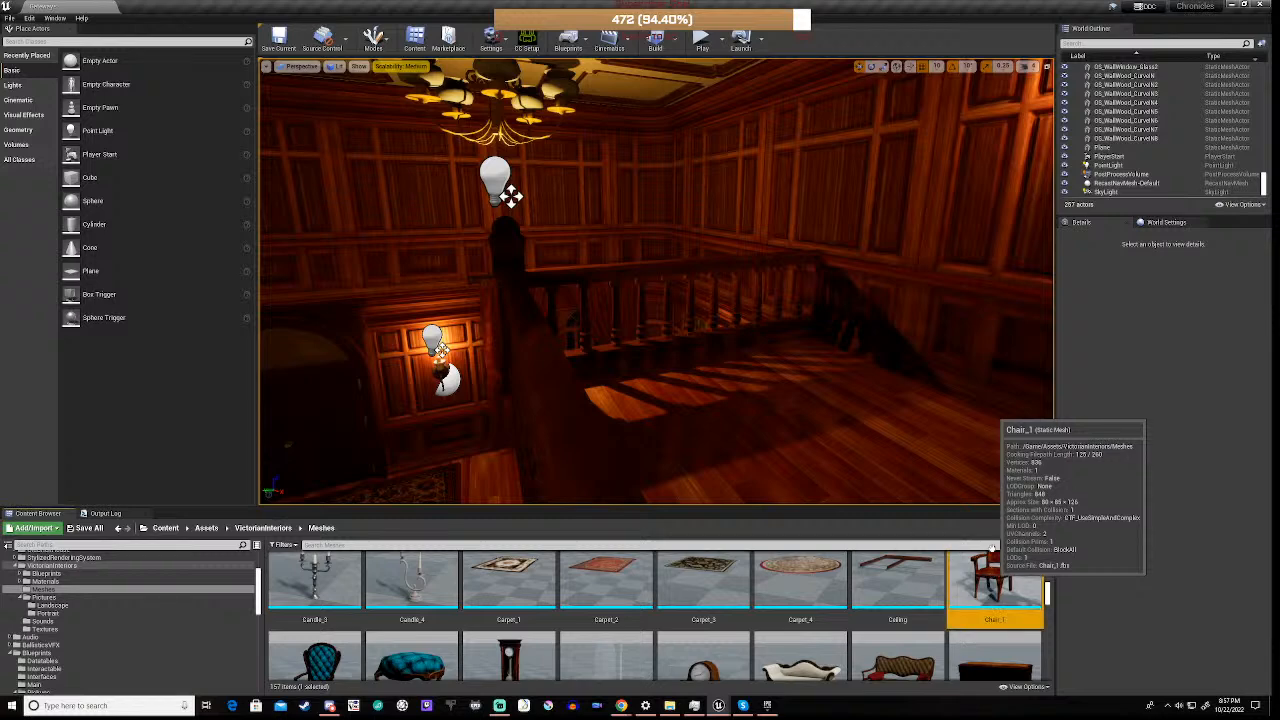
pyautogui.moveTo(824, 378)
pyautogui.mouseDown()
pyautogui.moveTo(729, 434)
pyautogui.moveTo(750, 383)
pyautogui.moveTo(802, 376)
pyautogui.mouseUp()
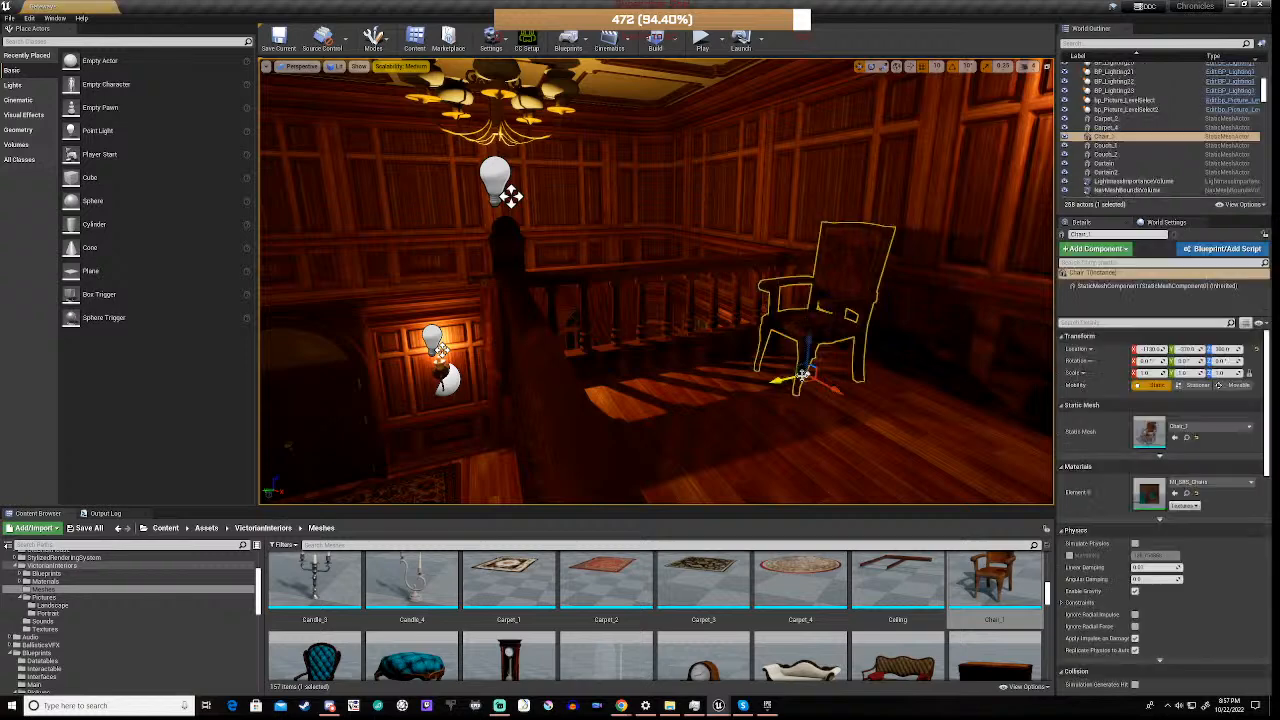
# Rotate the chair on the landing about its vertical axis so its back faces the railing
pyautogui.press('e')
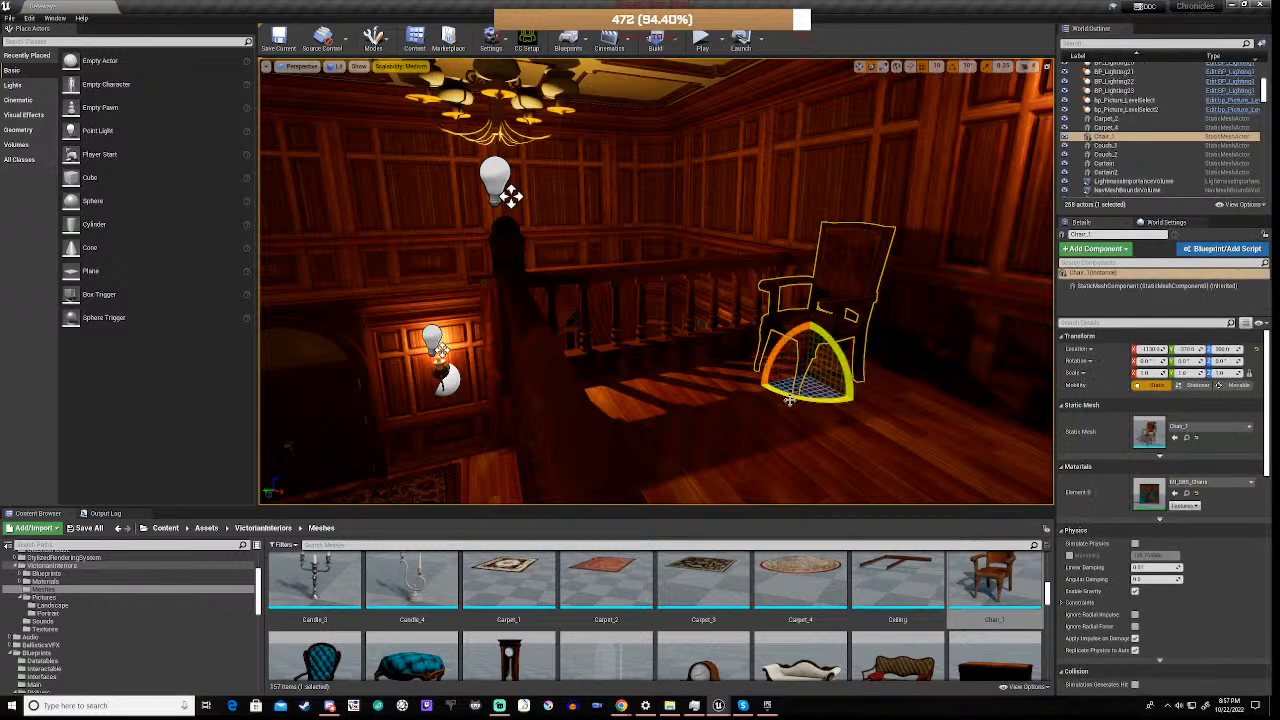
pyautogui.moveTo(789, 399); pyautogui.dragTo(872, 391)
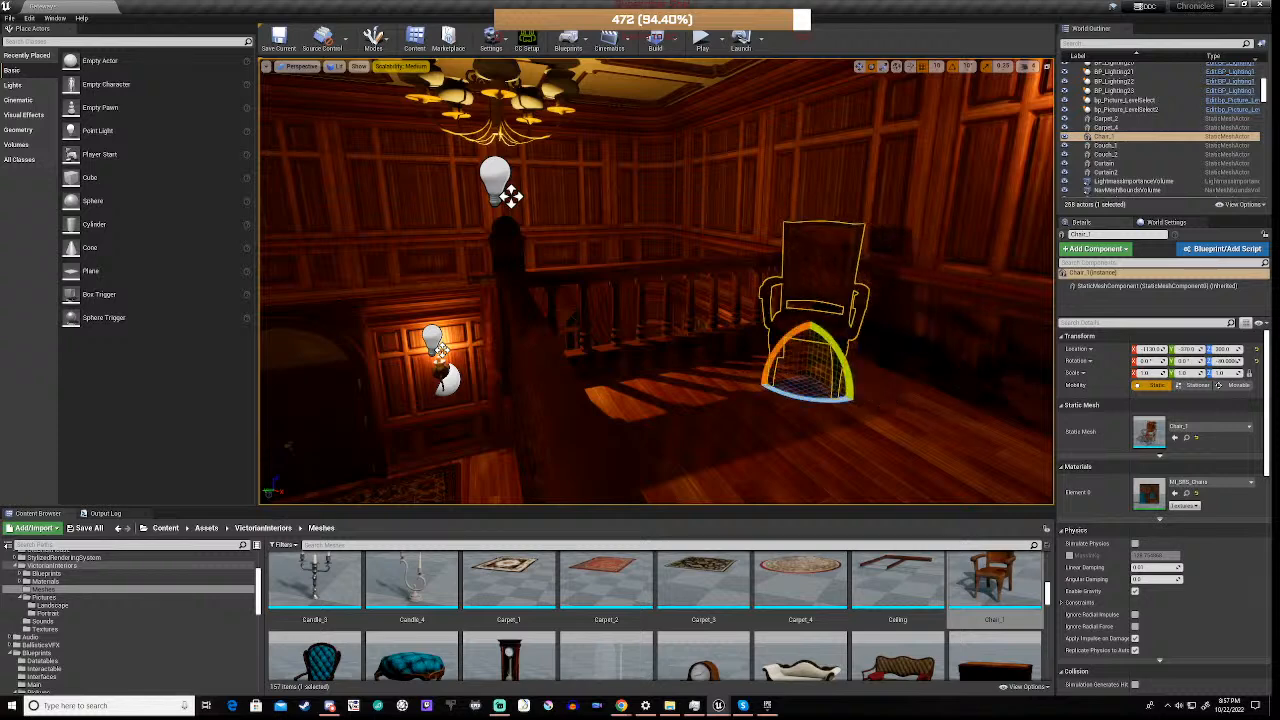
pyautogui.click(748, 428)
pyautogui.click(804, 328)
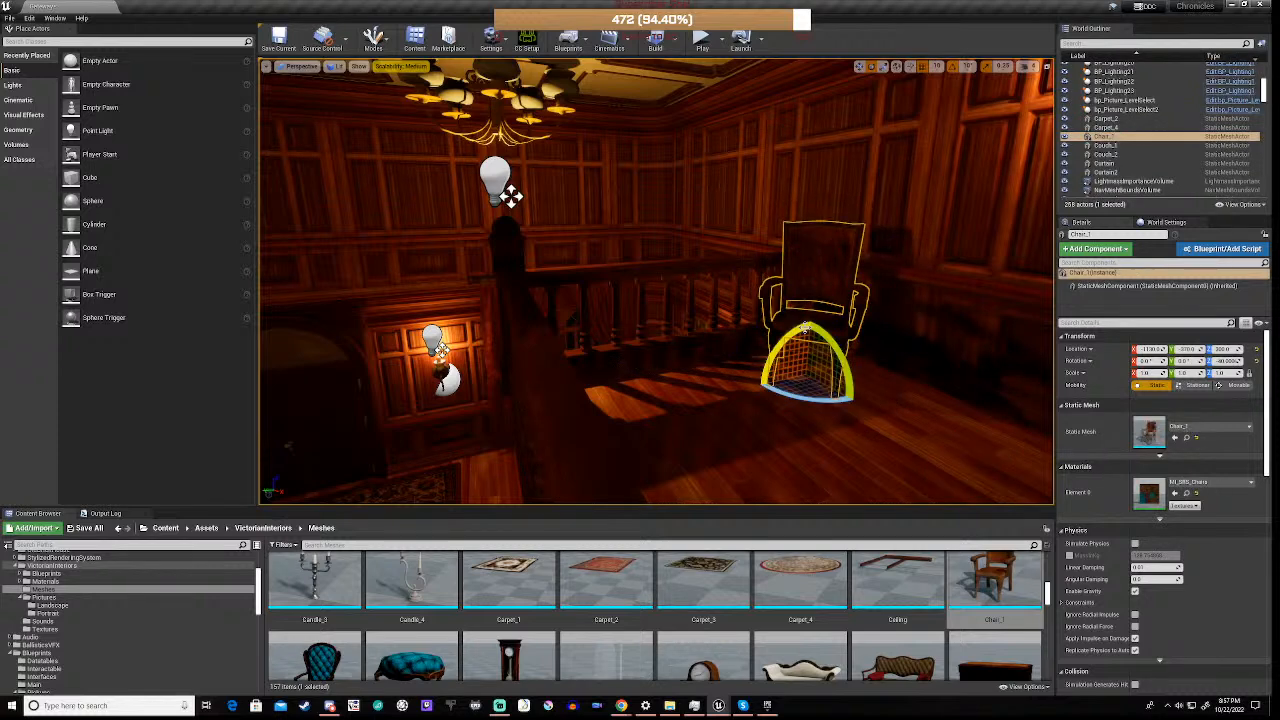
# Duplicate the landing chair, turn the copy to face the open floor, and move it apart from the first along the side railing
pyautogui.hotkey('ctrl', 'w')
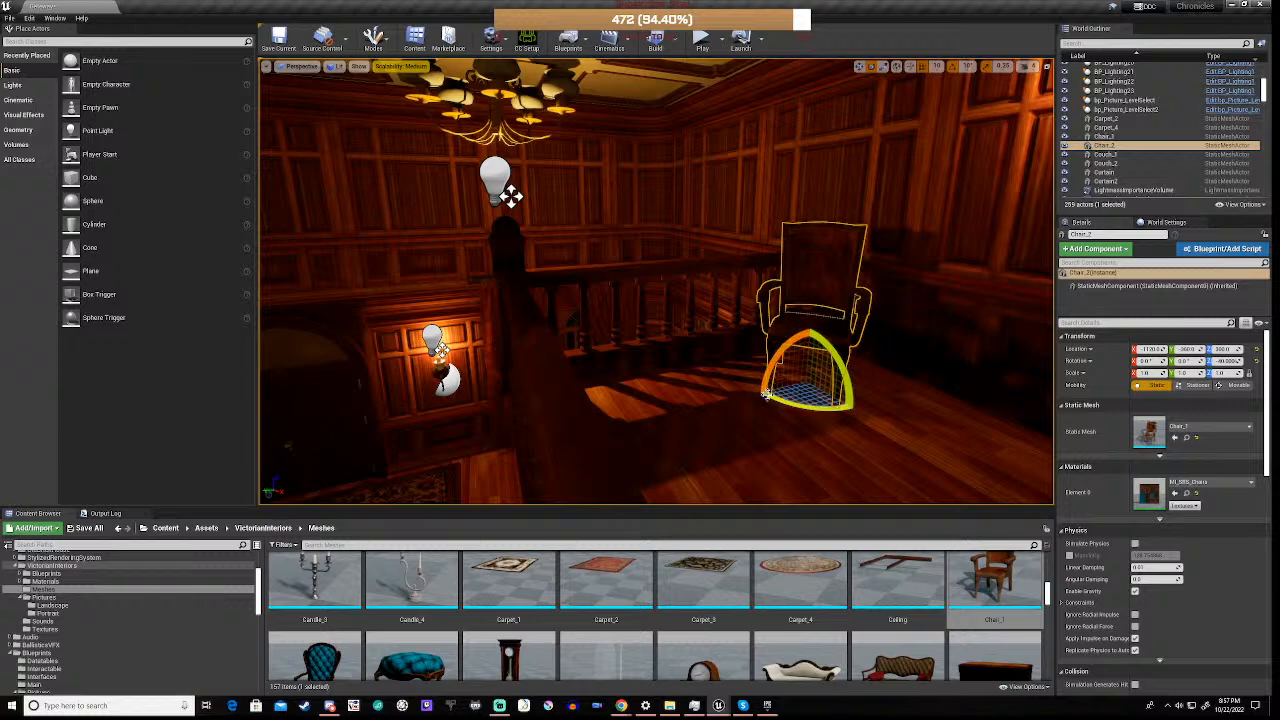
pyautogui.moveTo(786, 398); pyautogui.dragTo(855, 405)
pyautogui.press('w')
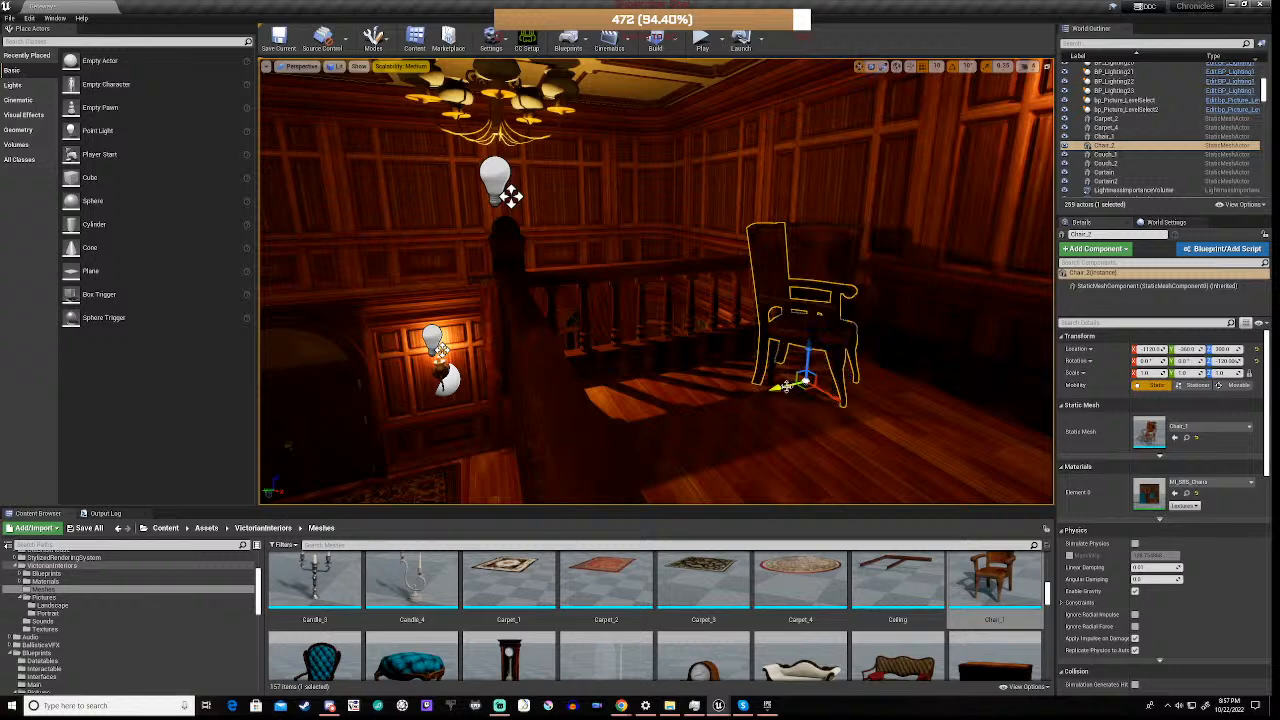
pyautogui.moveTo(774, 390); pyautogui.dragTo(606, 420)
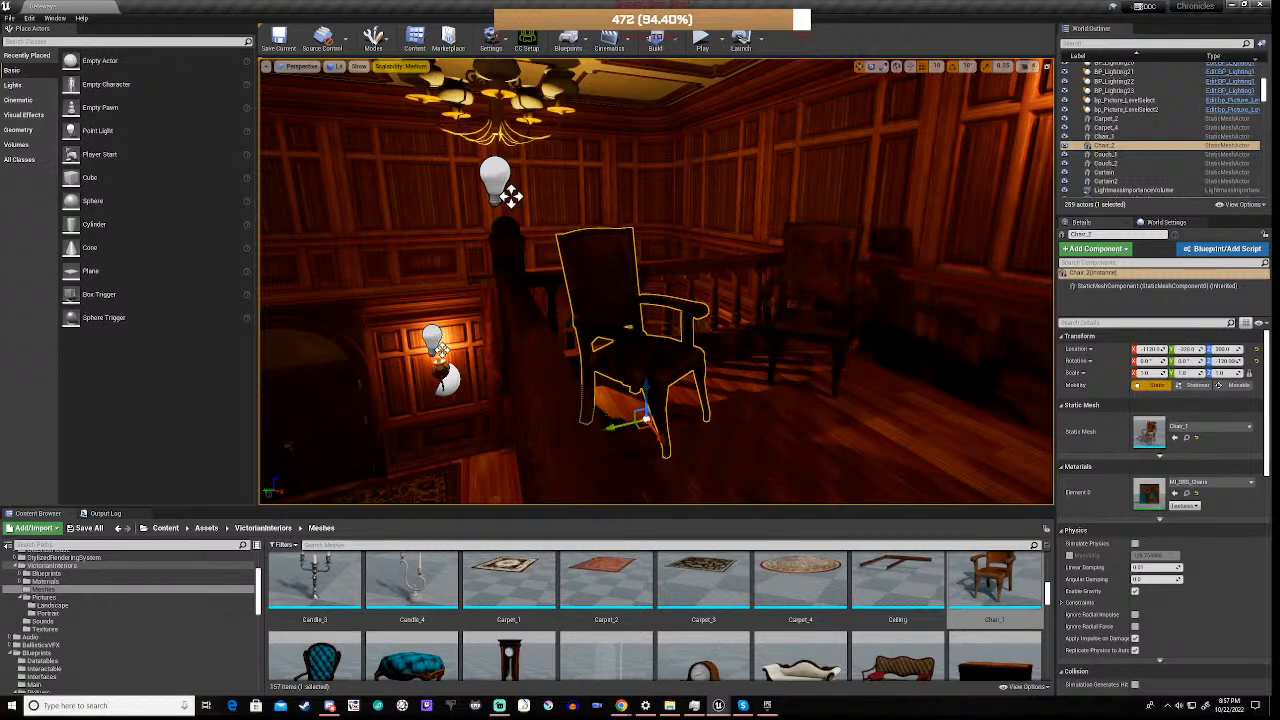
pyautogui.moveTo(606, 420); pyautogui.dragTo(612, 498, button='right')
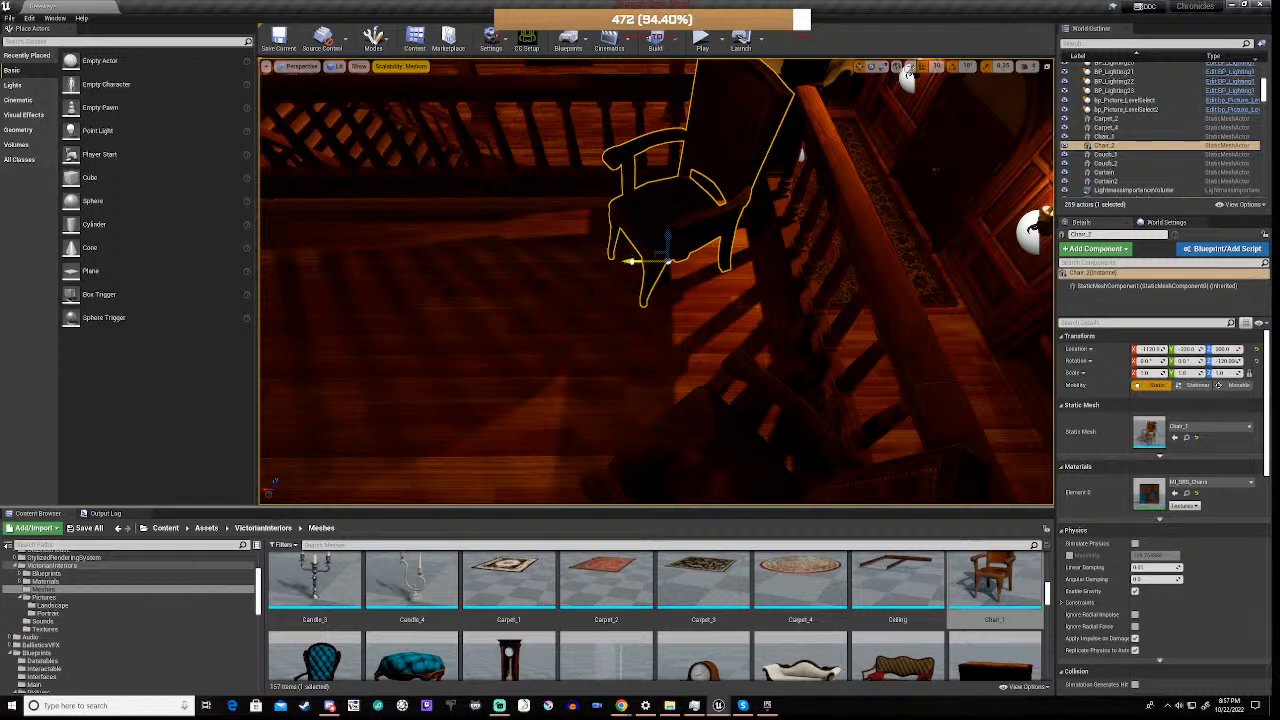
pyautogui.moveTo(628, 262); pyautogui.dragTo(658, 271)
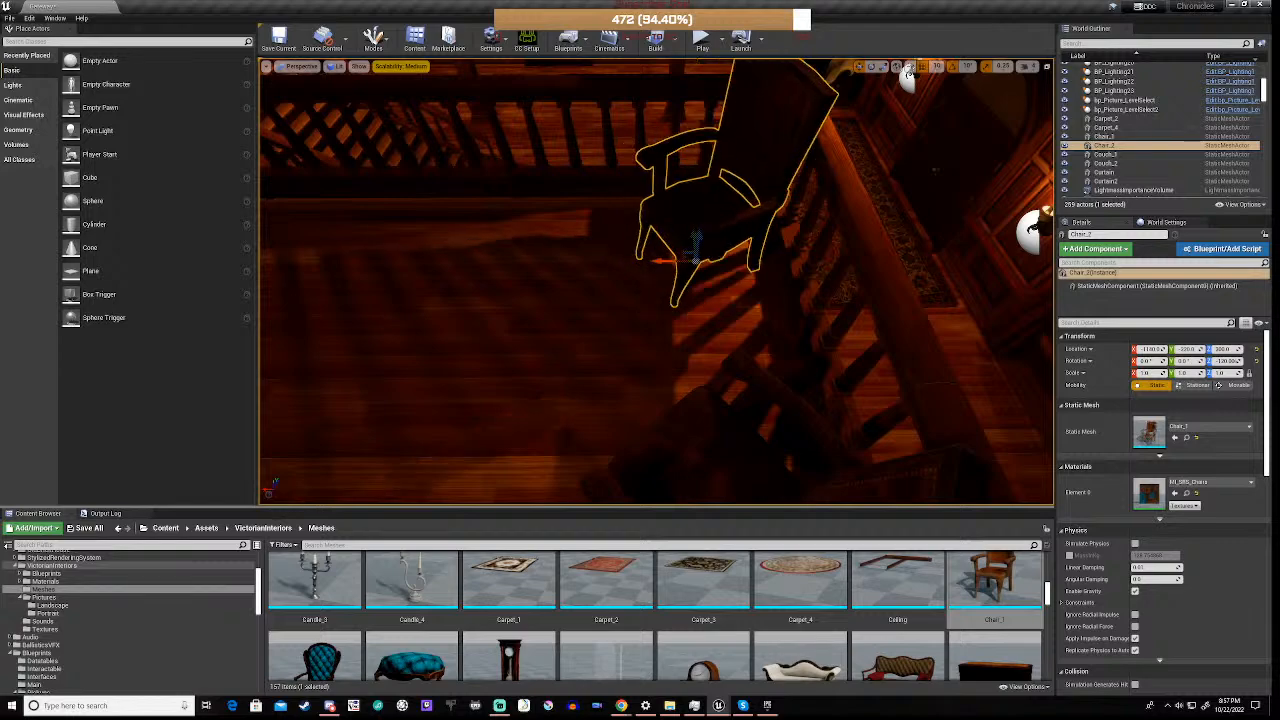
pyautogui.moveTo(660, 272); pyautogui.dragTo(775, 212, button='right')
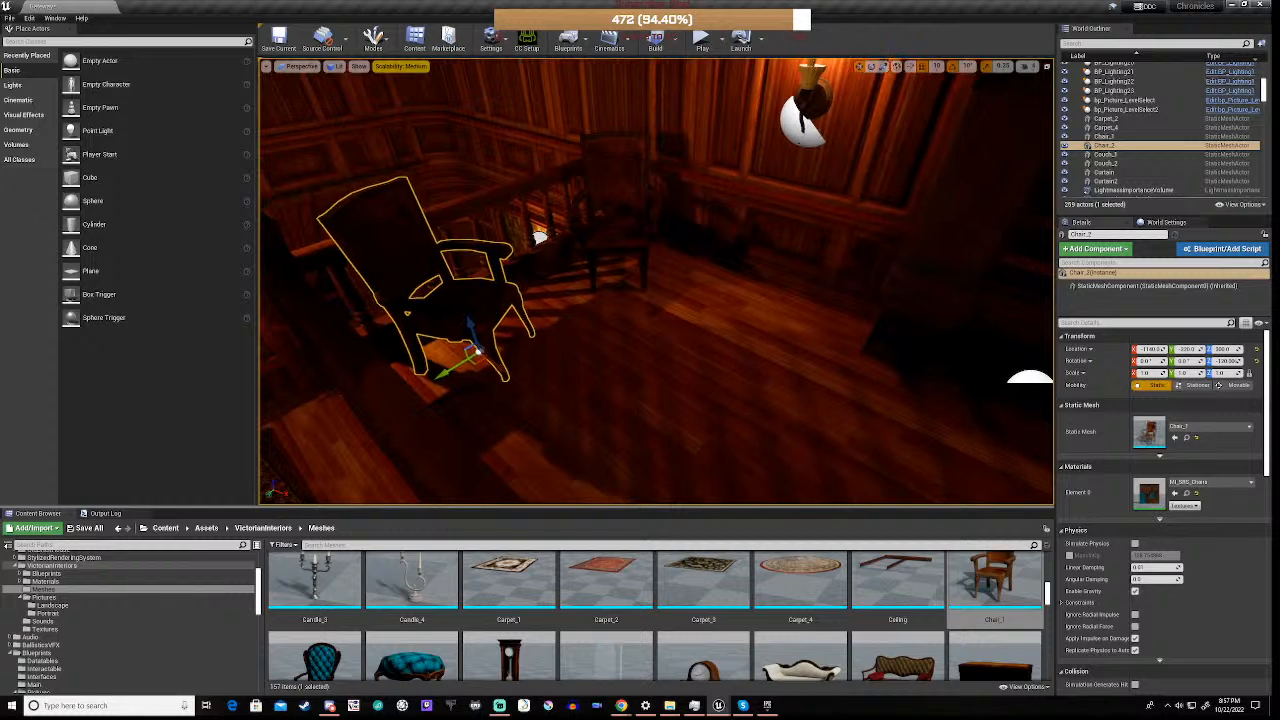
# Find the Table_3 mesh in the same folder and place it on the landing floor by the two chairs
pyautogui.scroll(-2, 652, 588)
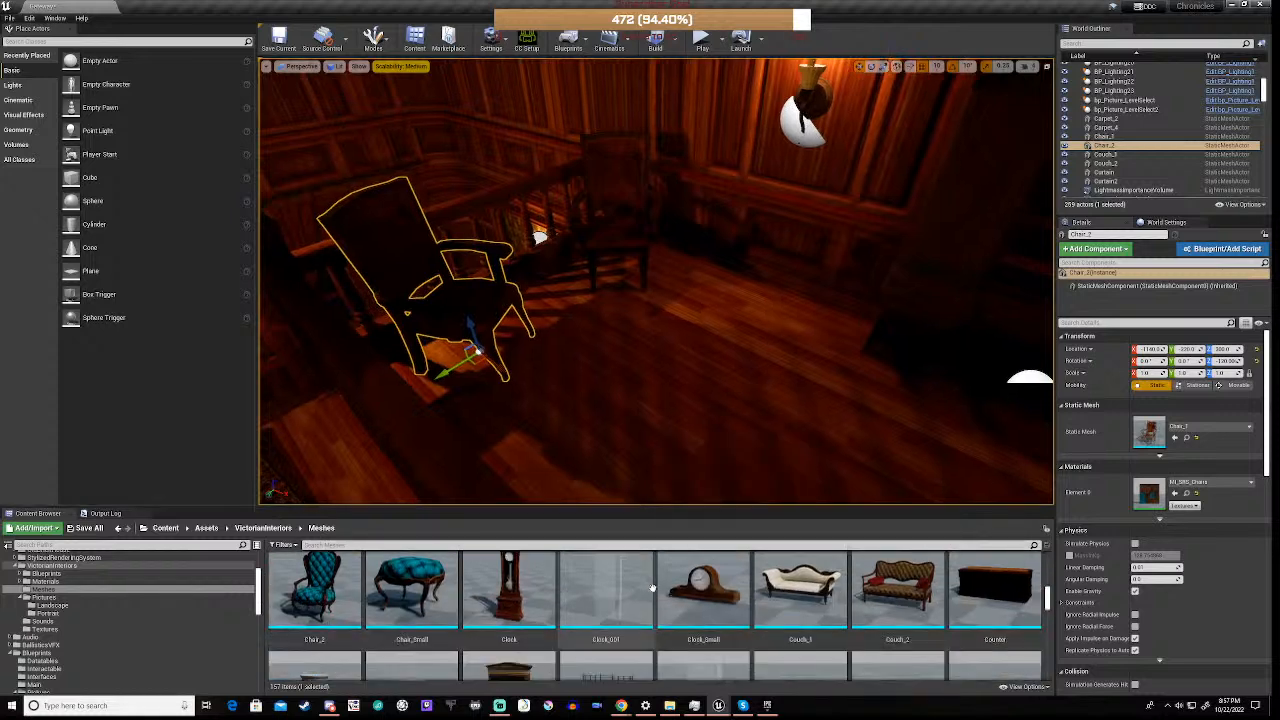
pyautogui.scroll(-5, 652, 588)
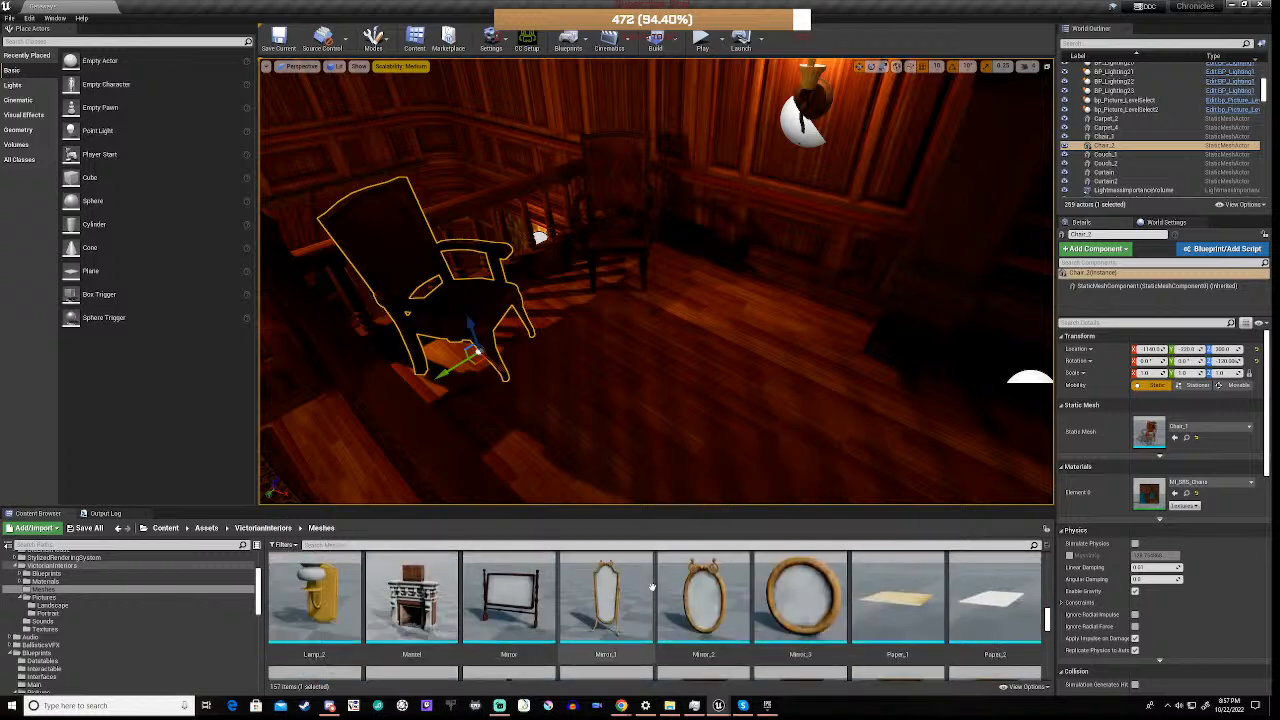
pyautogui.scroll(-6, 652, 588)
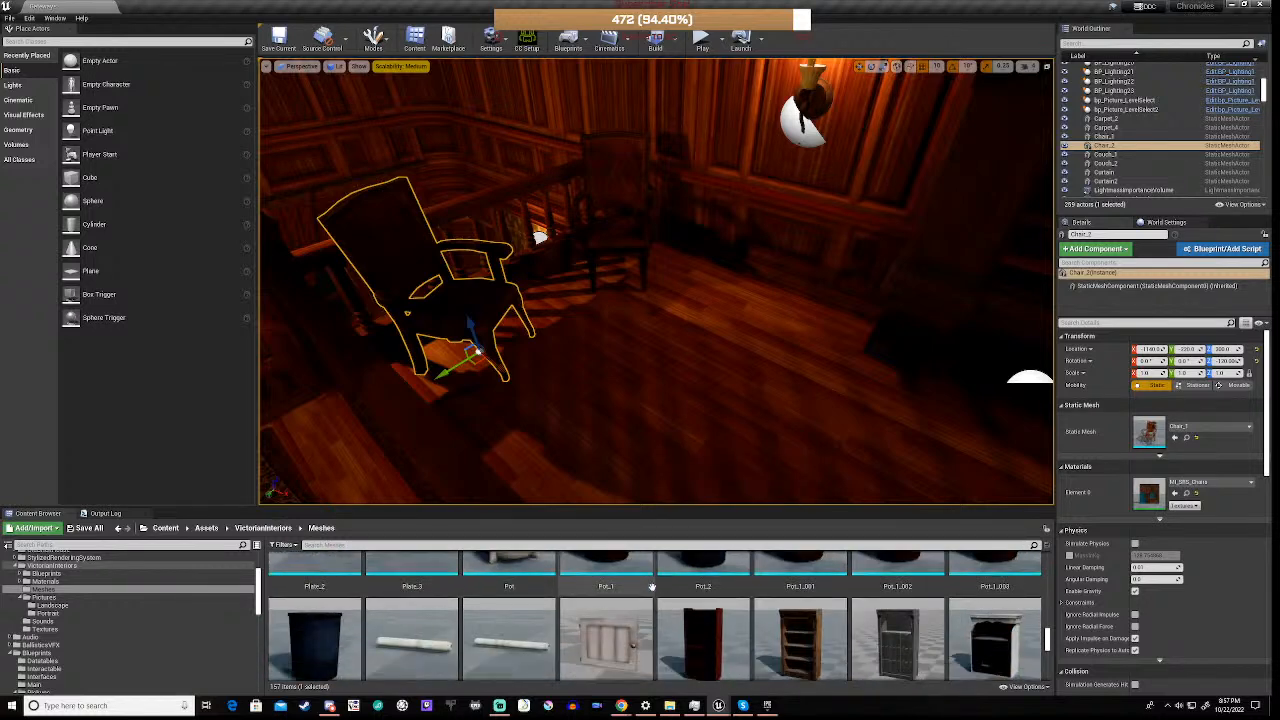
pyautogui.scroll(-4, 652, 588)
pyautogui.scroll(-4, 652, 587)
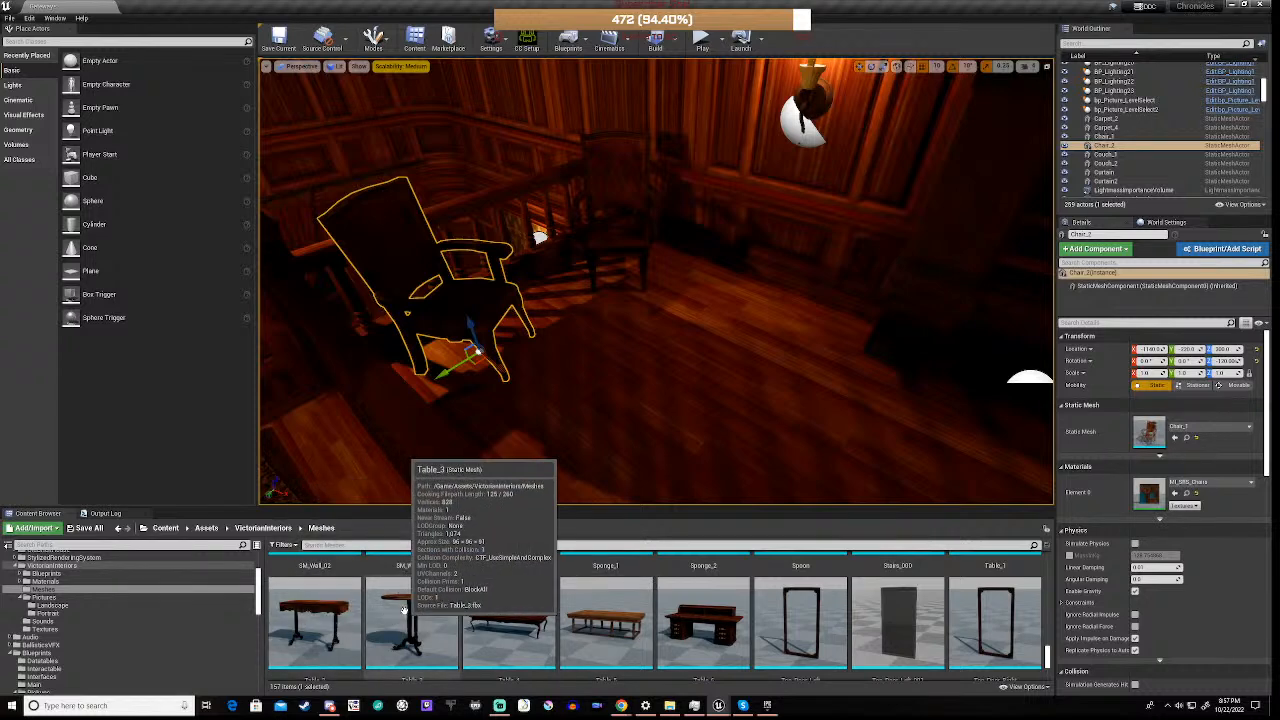
pyautogui.moveTo(401, 613); pyautogui.dragTo(473, 527)
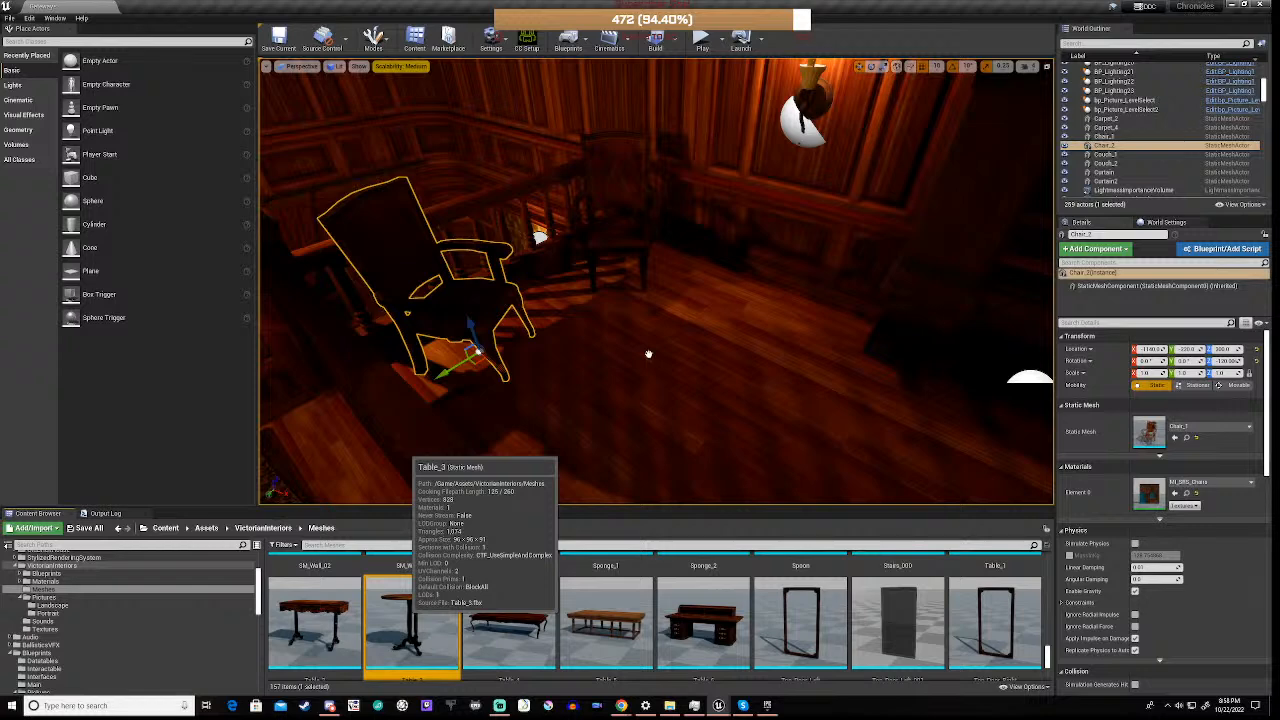
pyautogui.moveTo(648, 354)
pyautogui.mouseDown()
pyautogui.moveTo(614, 369)
pyautogui.moveTo(630, 375)
pyautogui.moveTo(633, 356)
pyautogui.mouseUp()
pyautogui.moveTo(637, 357); pyautogui.dragTo(932, 412, button='right')
pyautogui.press('w')
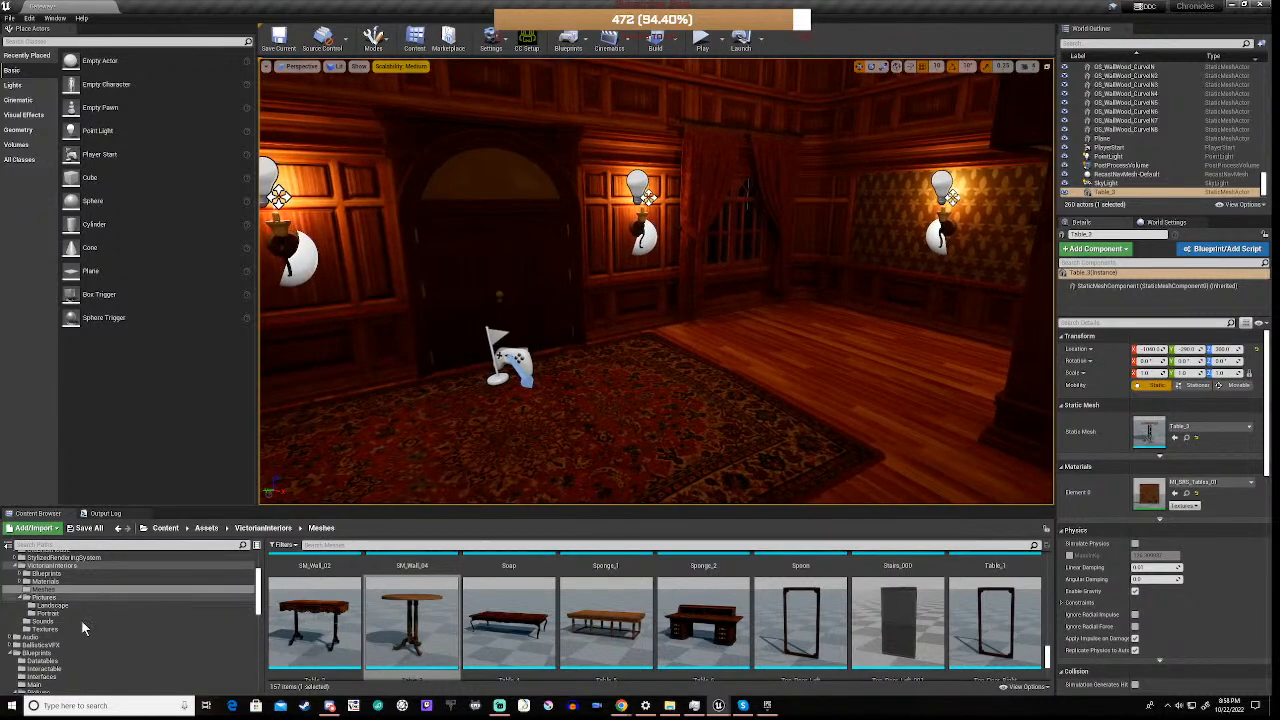
# Duplicate level 1 in the Maps folder and name the copy 2
pyautogui.scroll(-5, 65, 624)
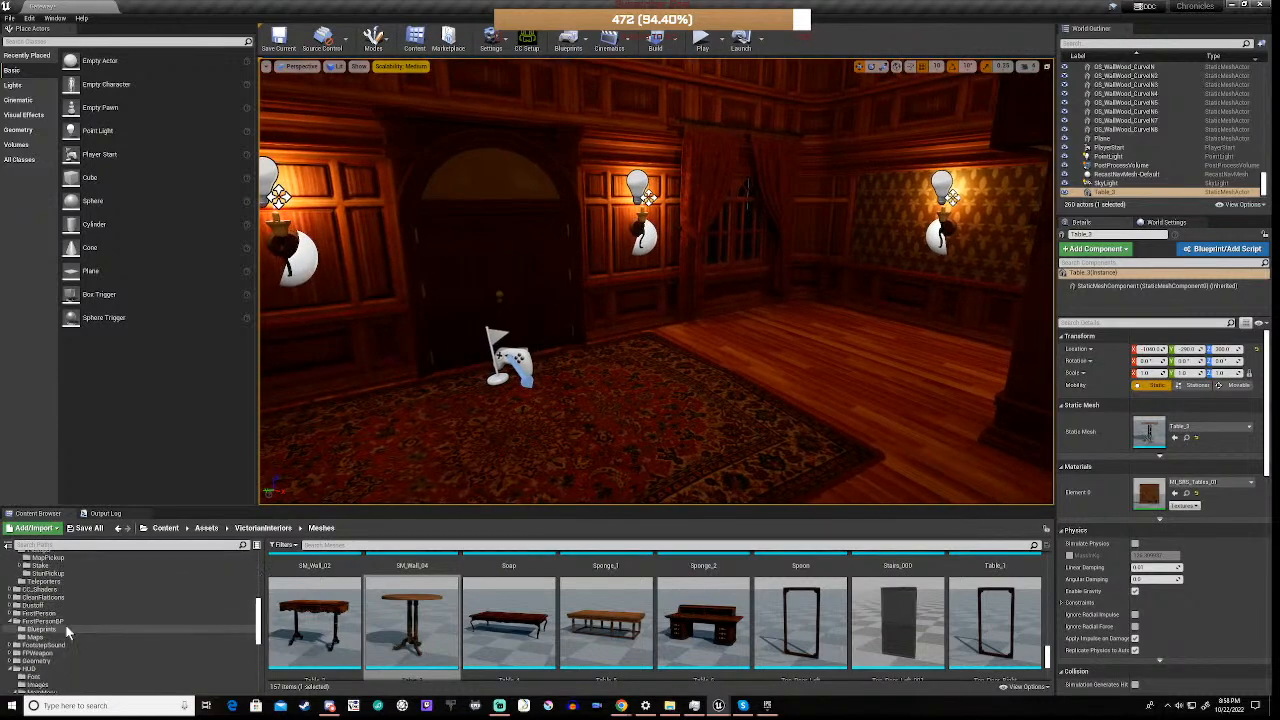
pyautogui.scroll(-5, 93, 636)
pyautogui.scroll(-2, 93, 636)
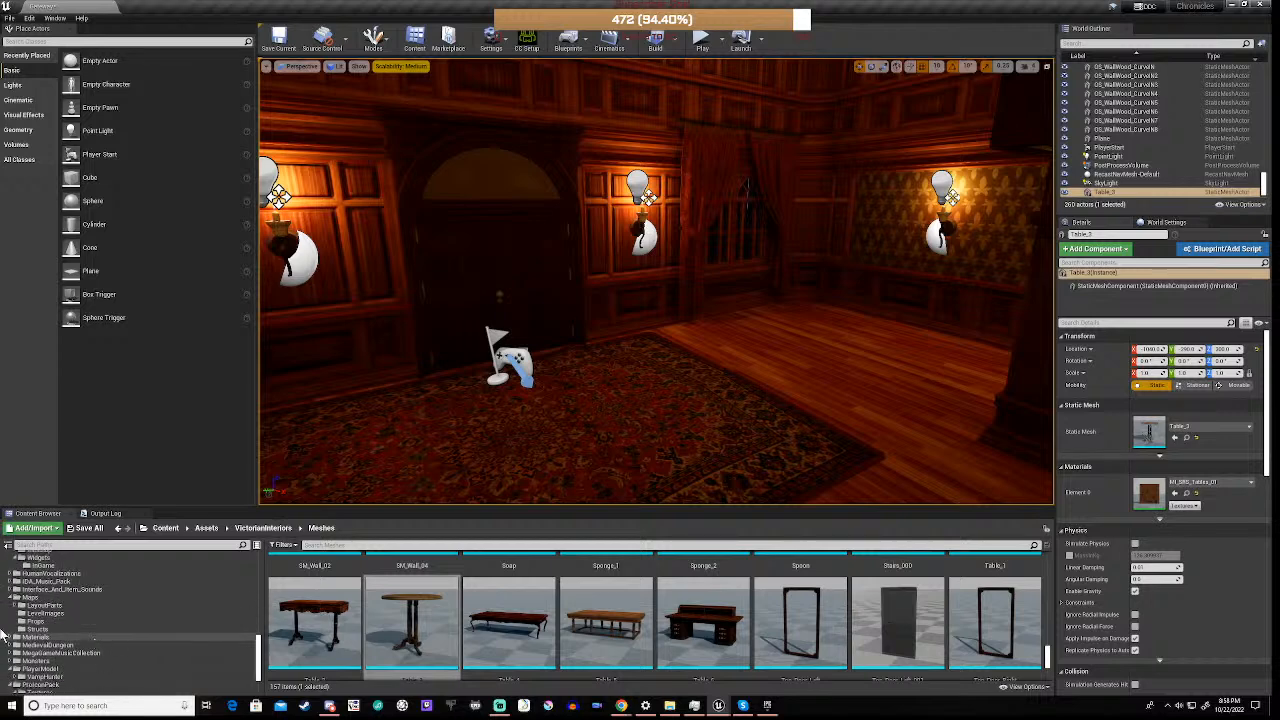
pyautogui.click(32, 598)
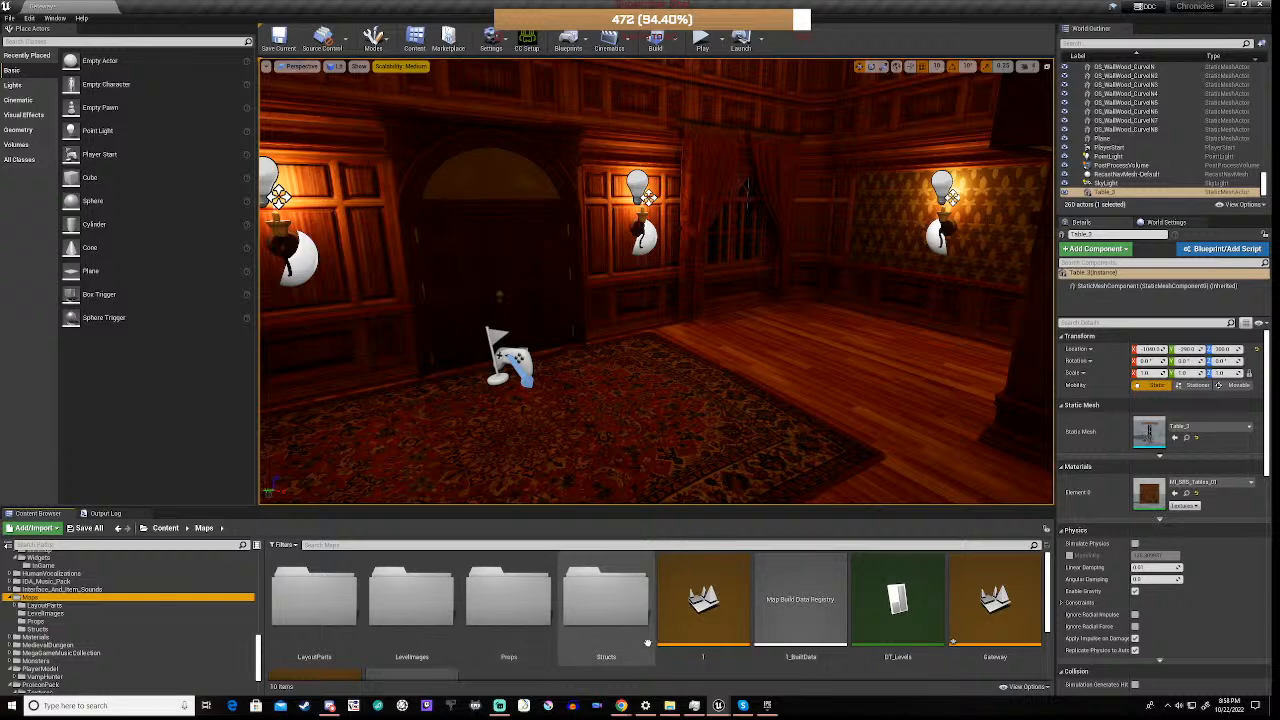
pyautogui.click(712, 601)
pyautogui.rightClick(704, 597)
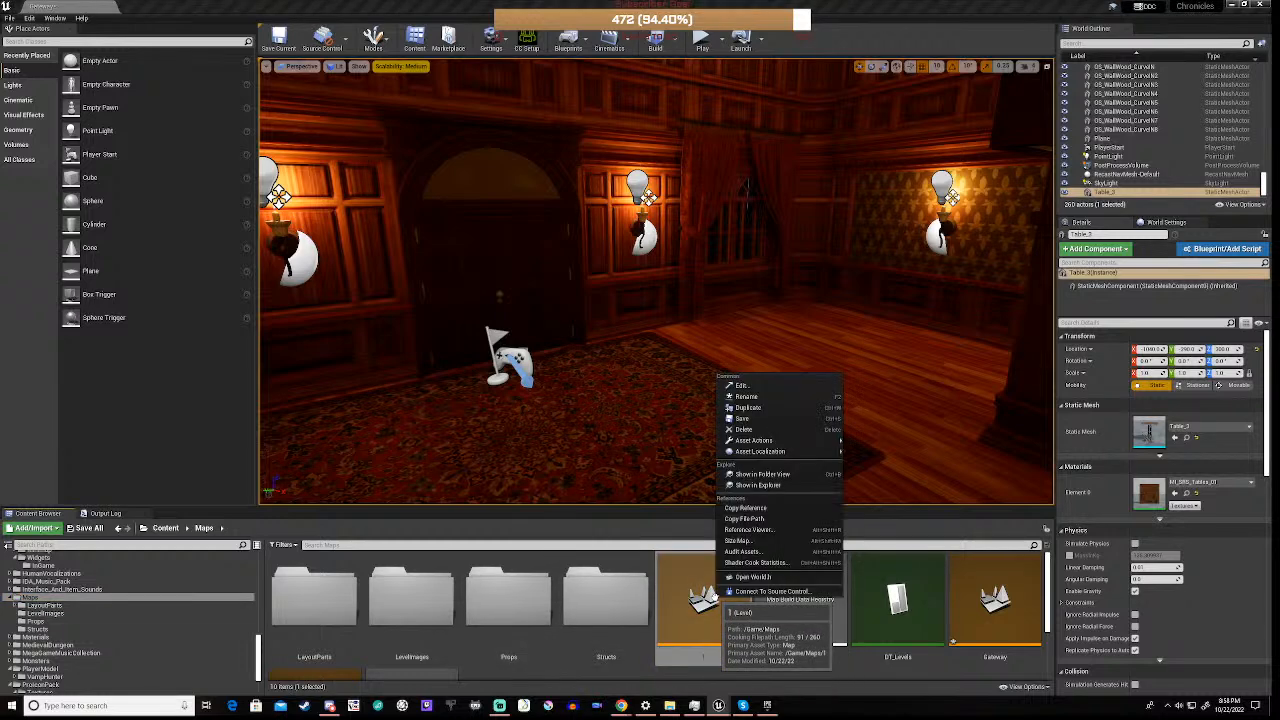
pyautogui.click(768, 408)
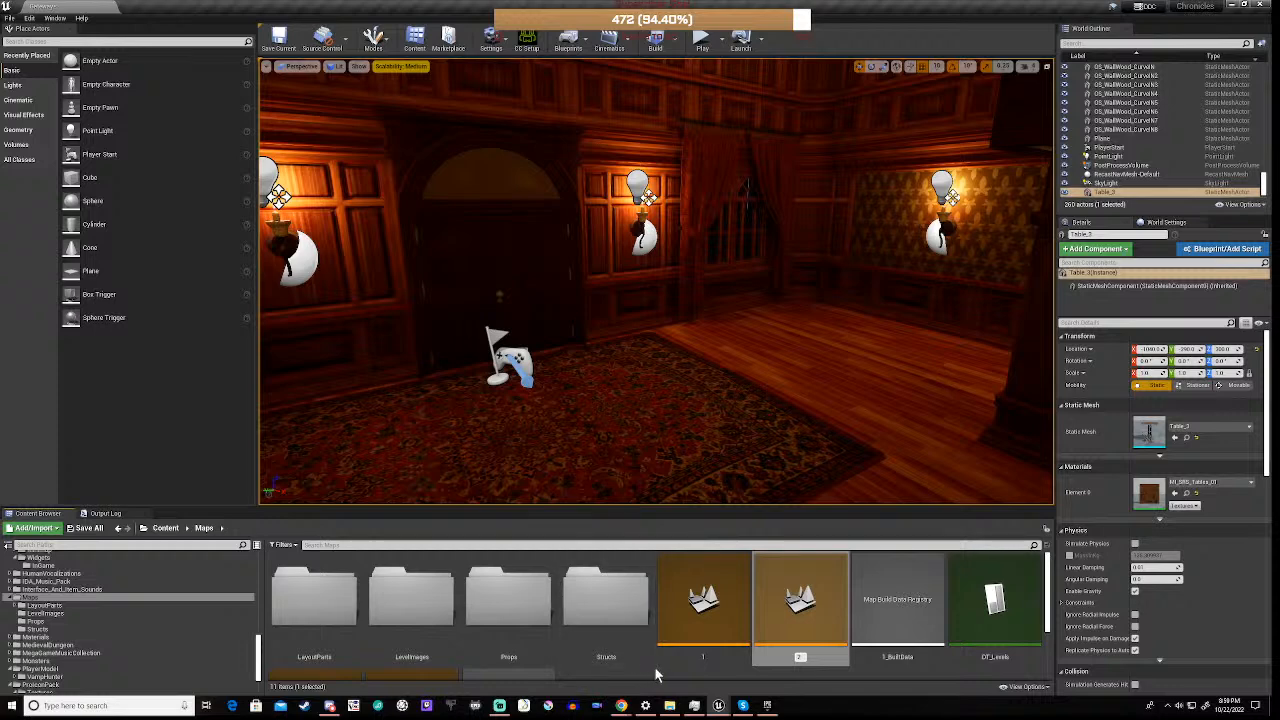
pyautogui.press('Return')
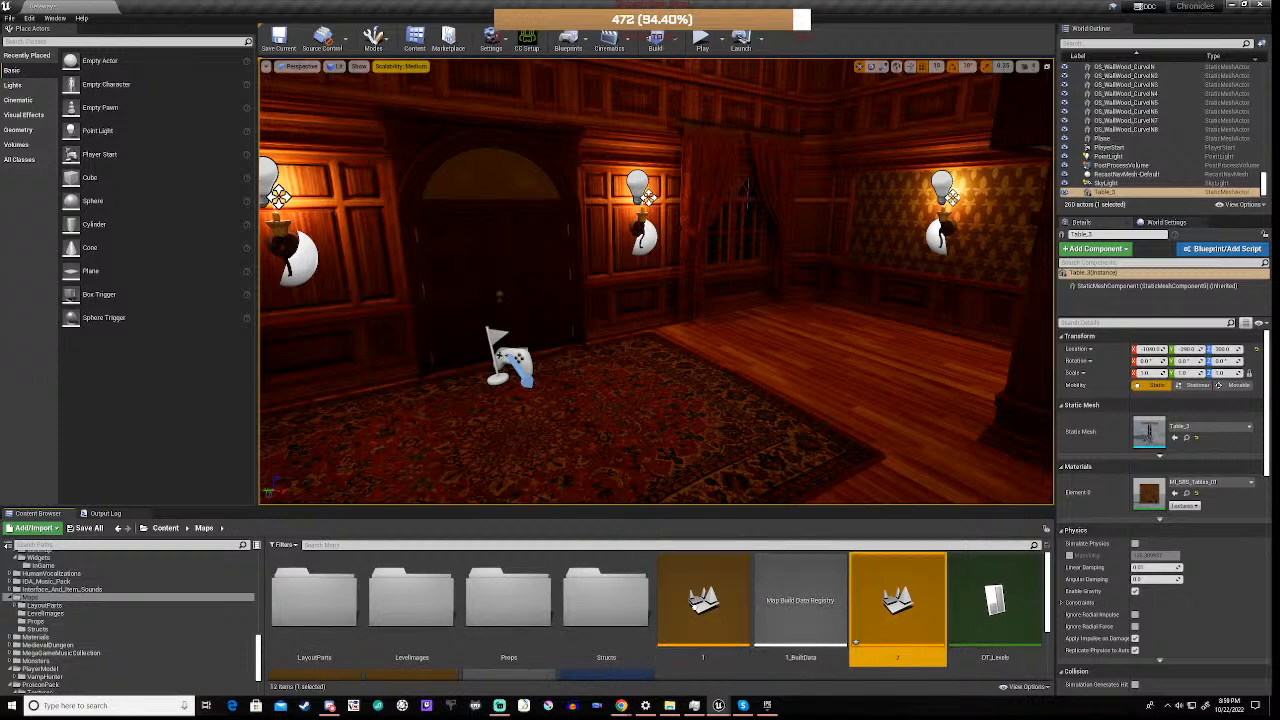
pyautogui.scroll(-1, 699, 629)
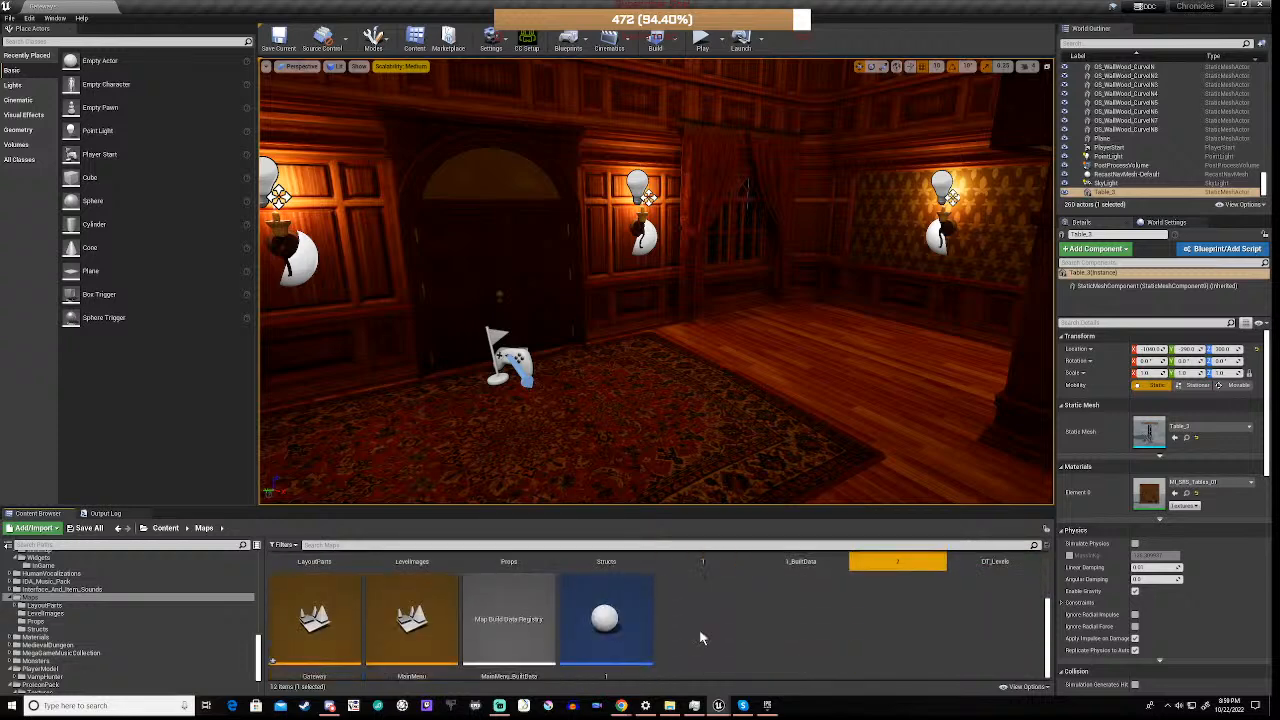
pyautogui.scroll(1, 699, 629)
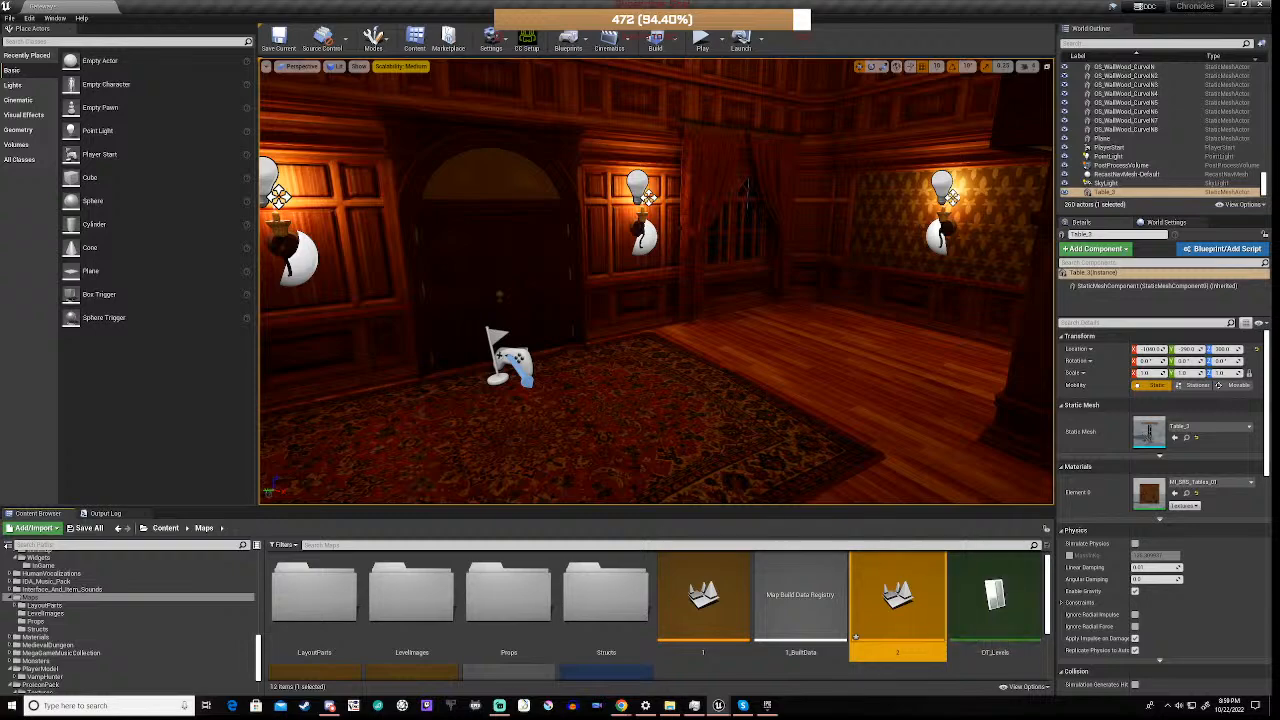
pyautogui.doubleClick(897, 600)
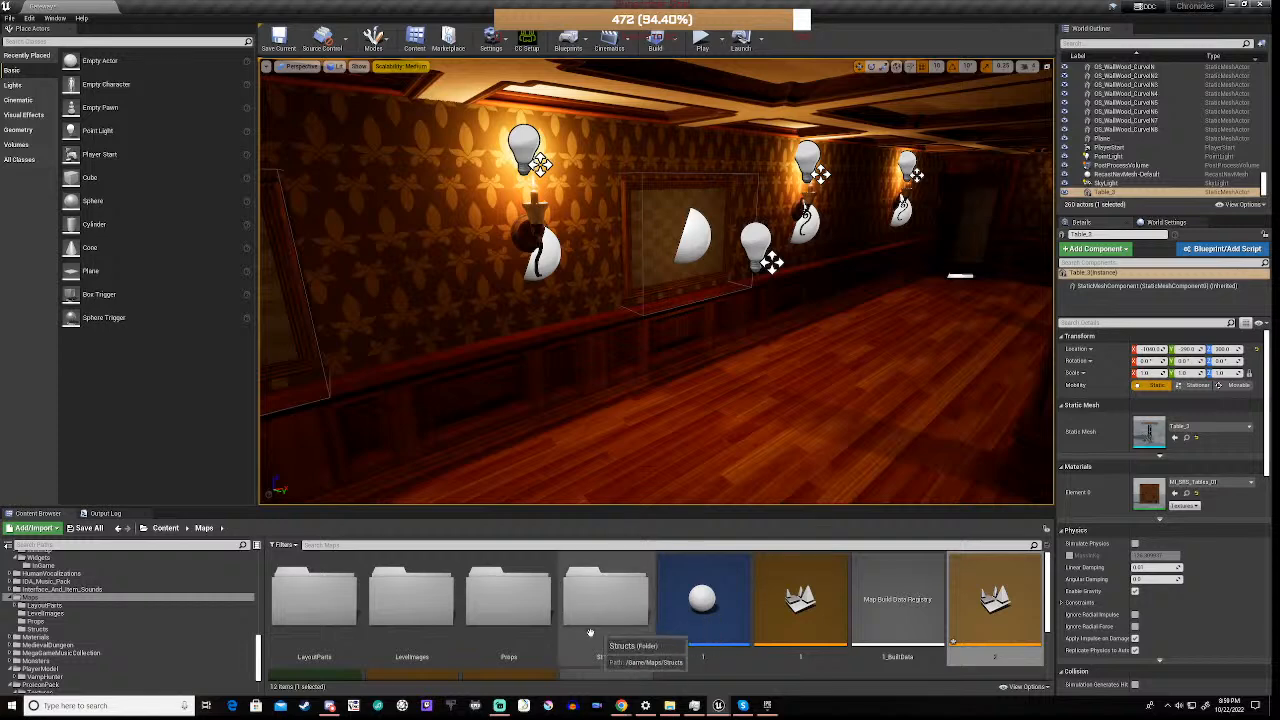
pyautogui.moveTo(656, 281); pyautogui.dragTo(1020, 287, button='right')
pyautogui.press('w')
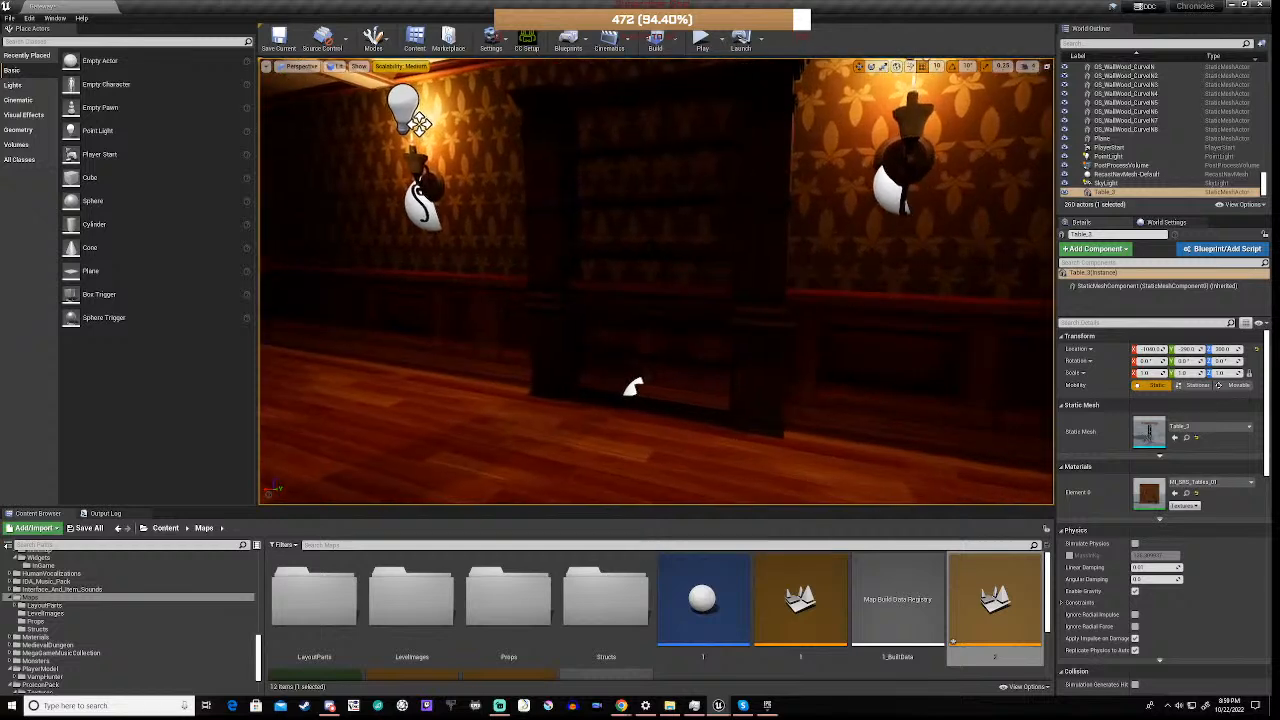
pyautogui.press('s')
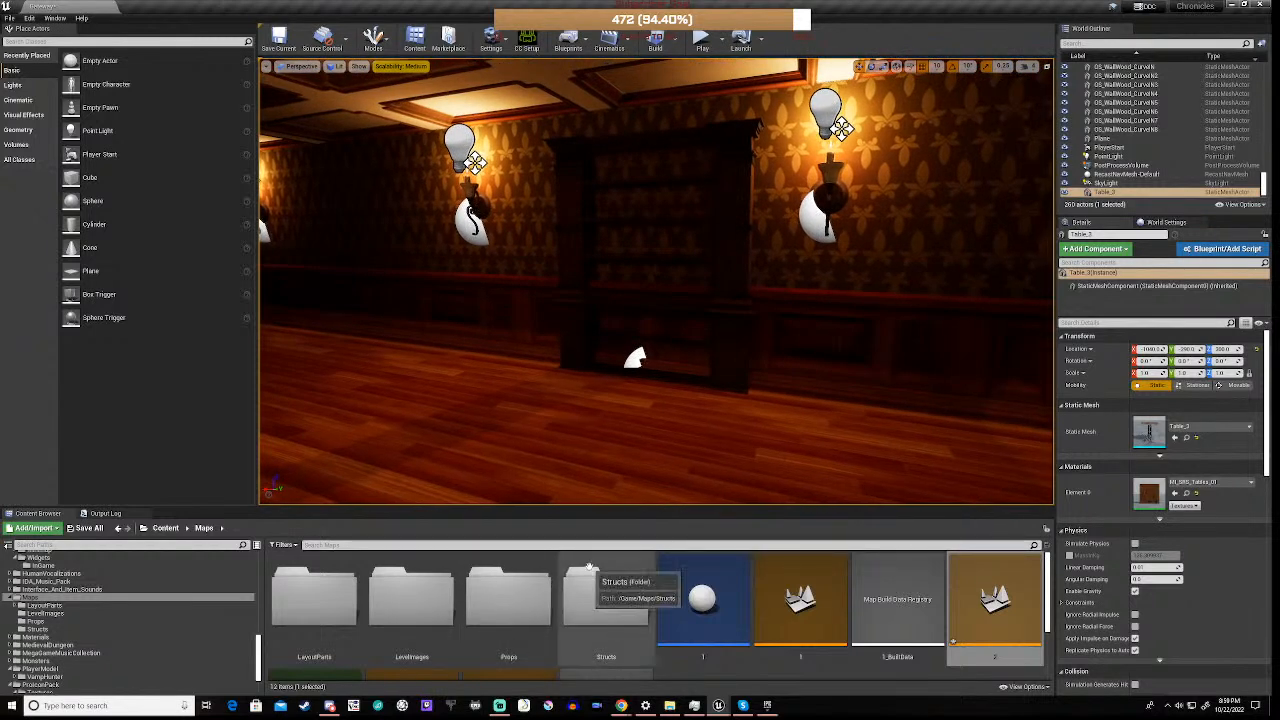
# Return to the ground-floor hall by the staircase and open the Meshes folder of VictorianInteriors
pyautogui.moveTo(530, 385); pyautogui.dragTo(270, 392, button='right')
pyautogui.press('w')
pyautogui.press('w')
pyautogui.press('s')
pyautogui.moveTo(530, 385); pyautogui.dragTo(575, 395, button='right')
pyautogui.press('a')
pyautogui.press('a')
pyautogui.press('s')
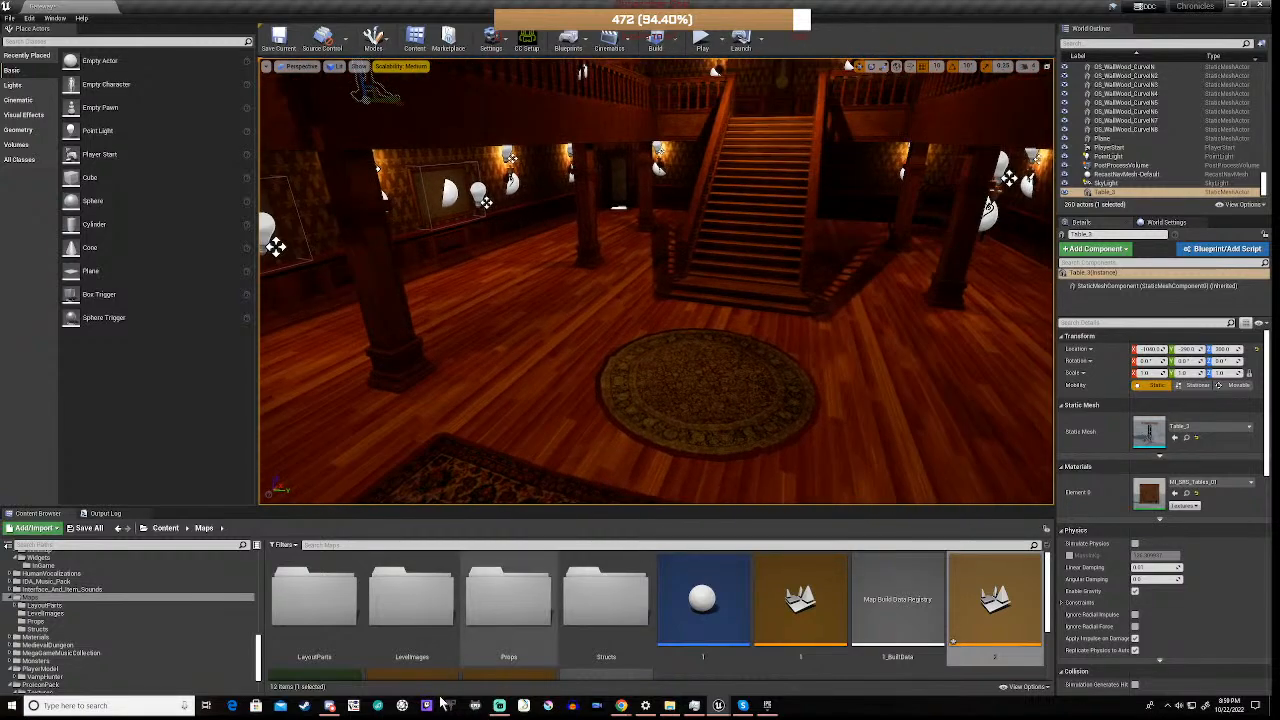
pyautogui.scroll(10, 58, 640)
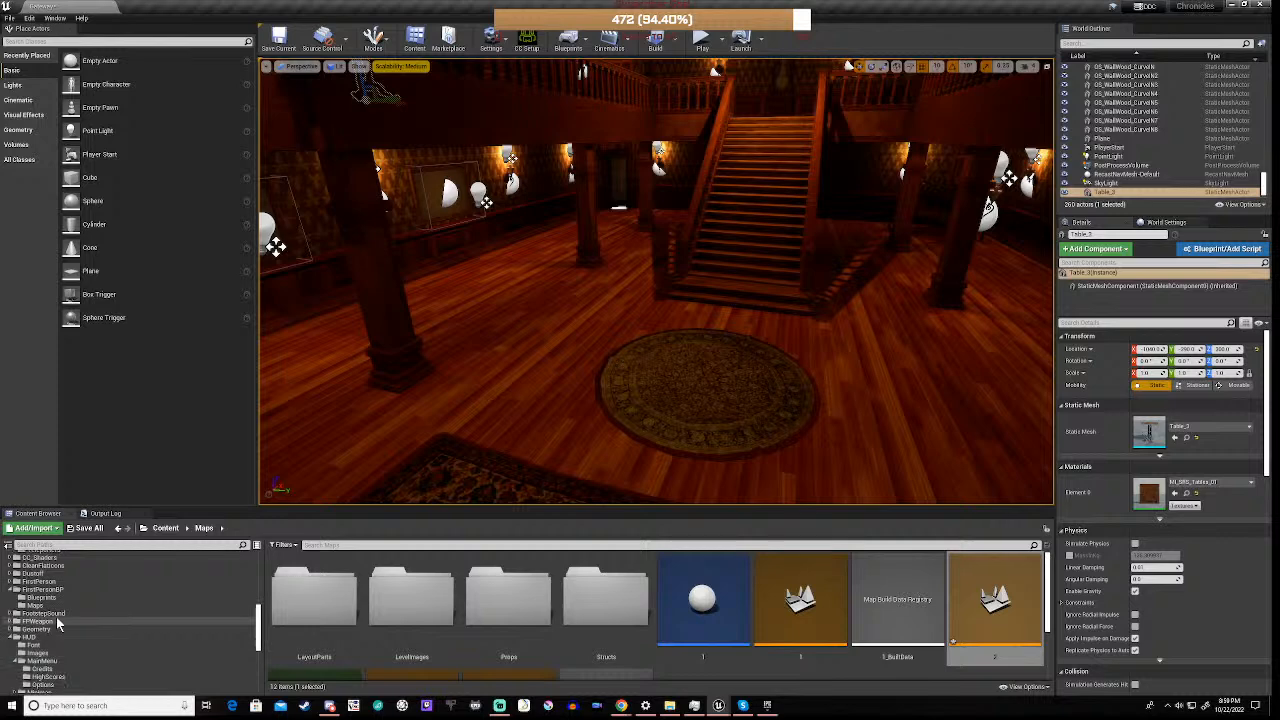
pyautogui.scroll(-3, 59, 622)
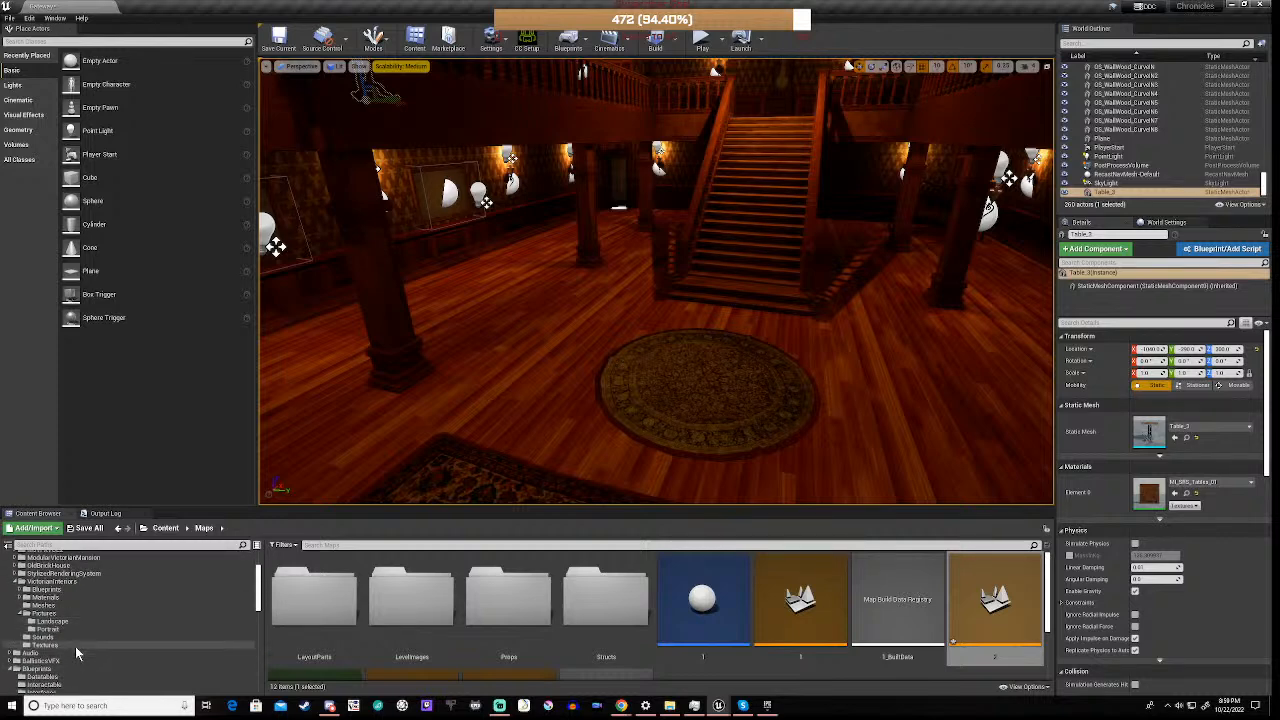
pyautogui.scroll(-1, 75, 646)
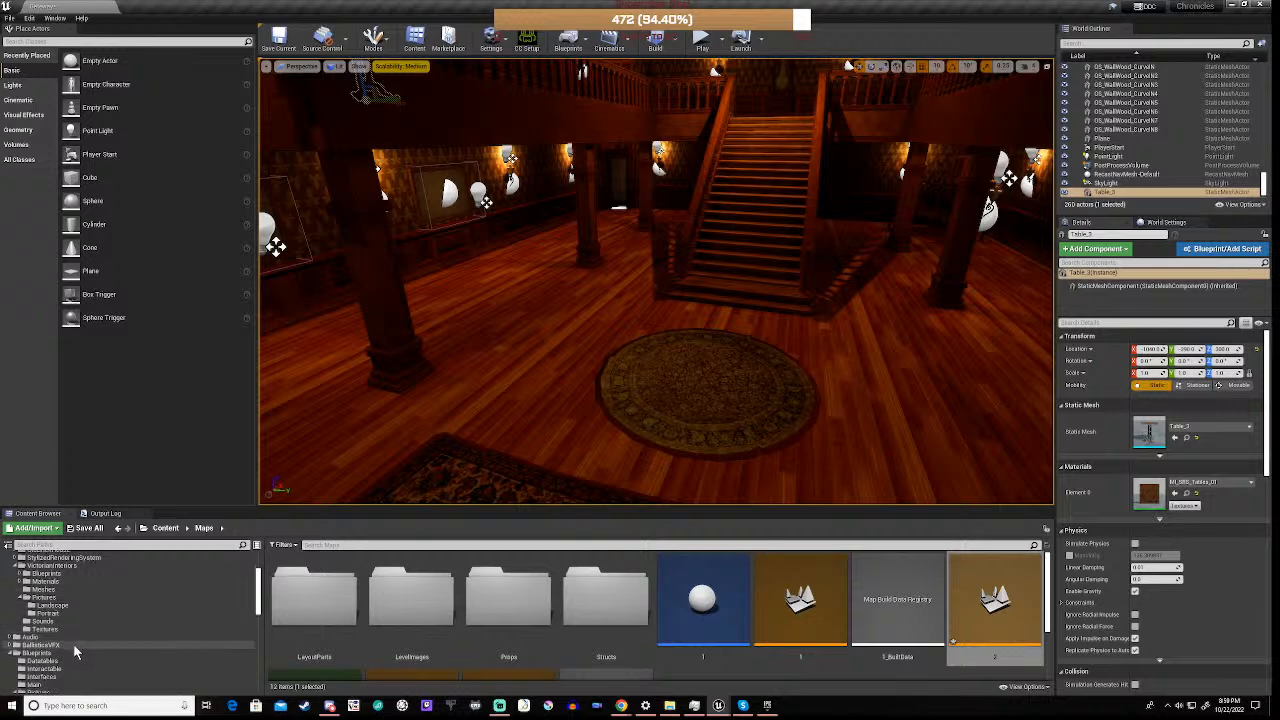
pyautogui.click(44, 589)
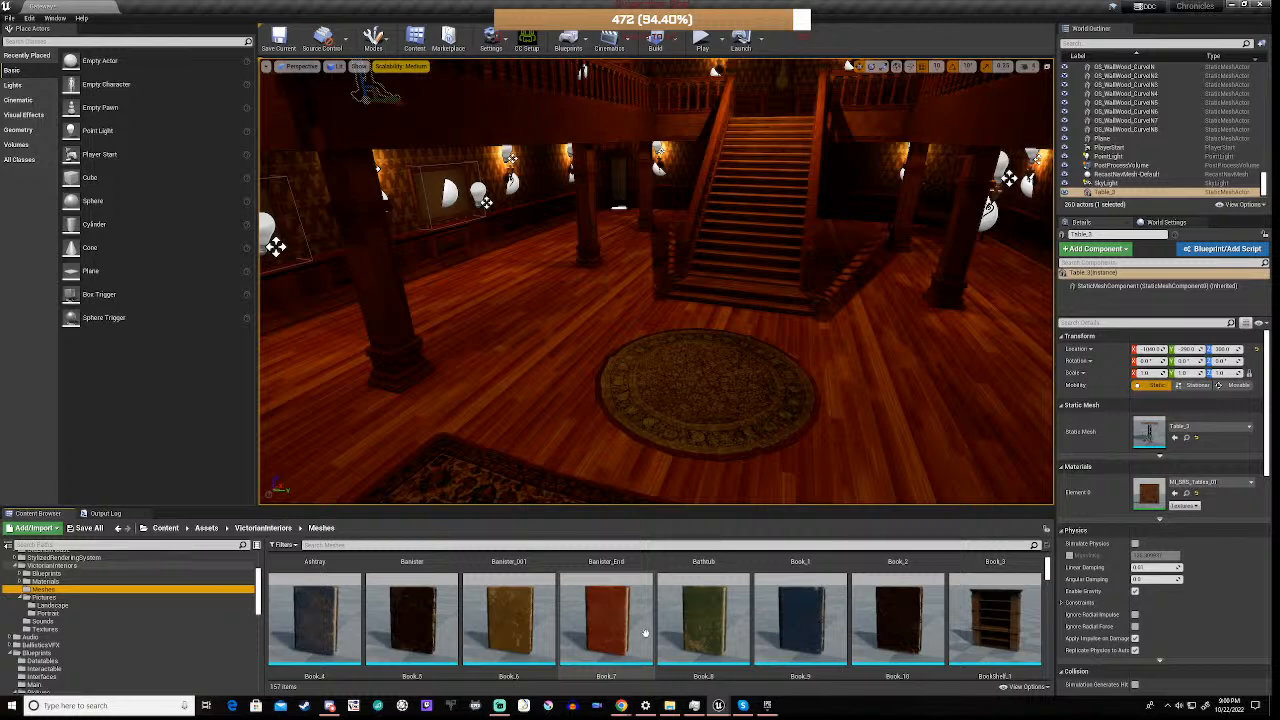
# Find the Carpet_2 mesh and place it on the hall floor between the staircase and the side wall
pyautogui.scroll(-10, 645, 633)
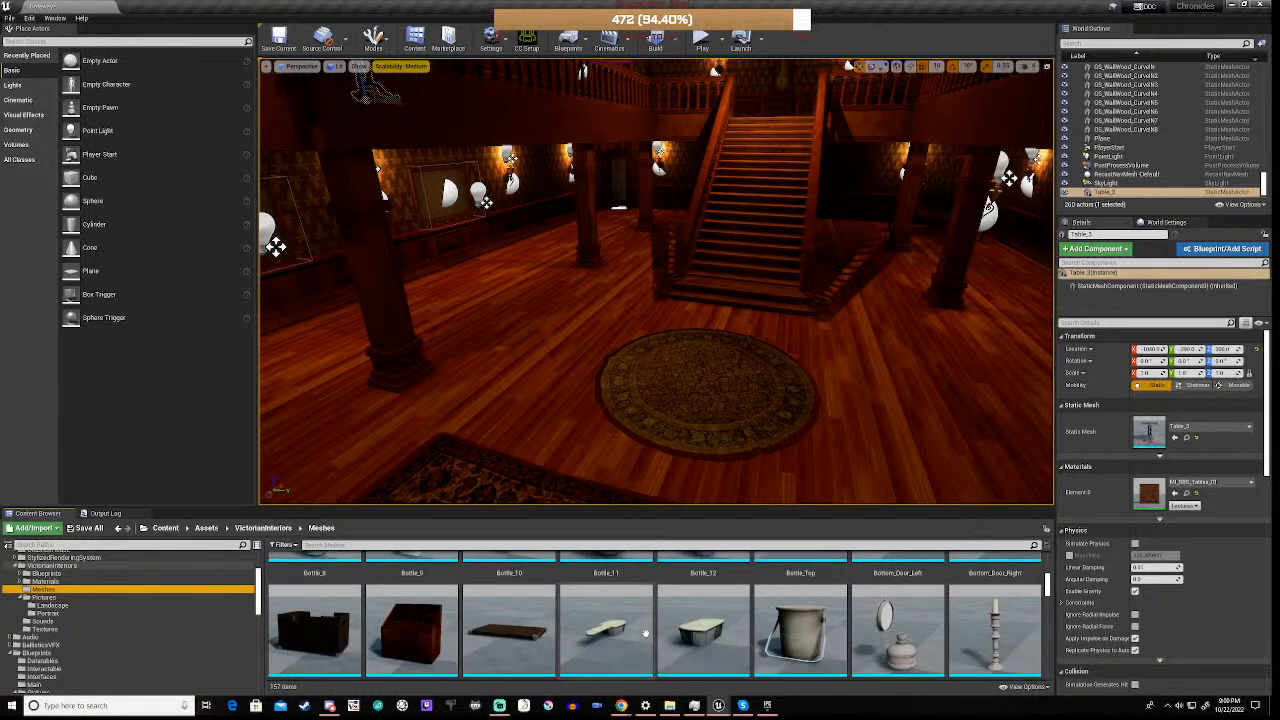
pyautogui.scroll(-5, 645, 633)
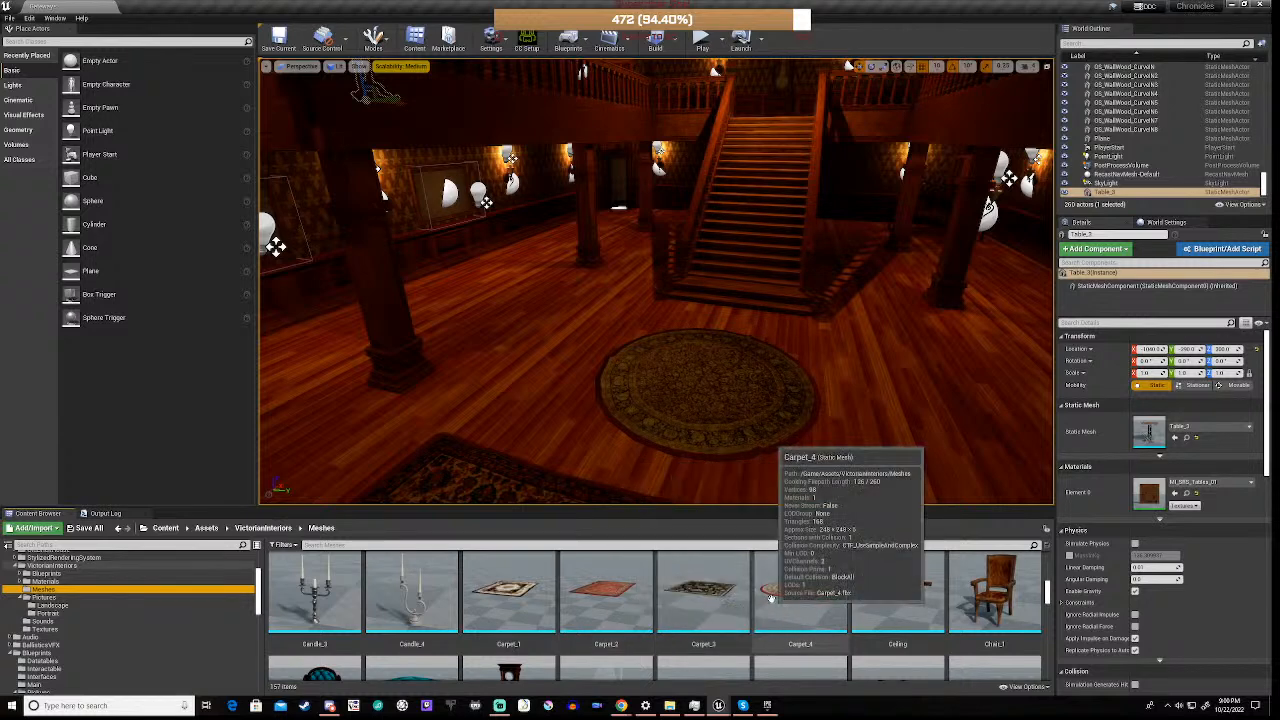
pyautogui.moveTo(603, 598); pyautogui.dragTo(512, 289)
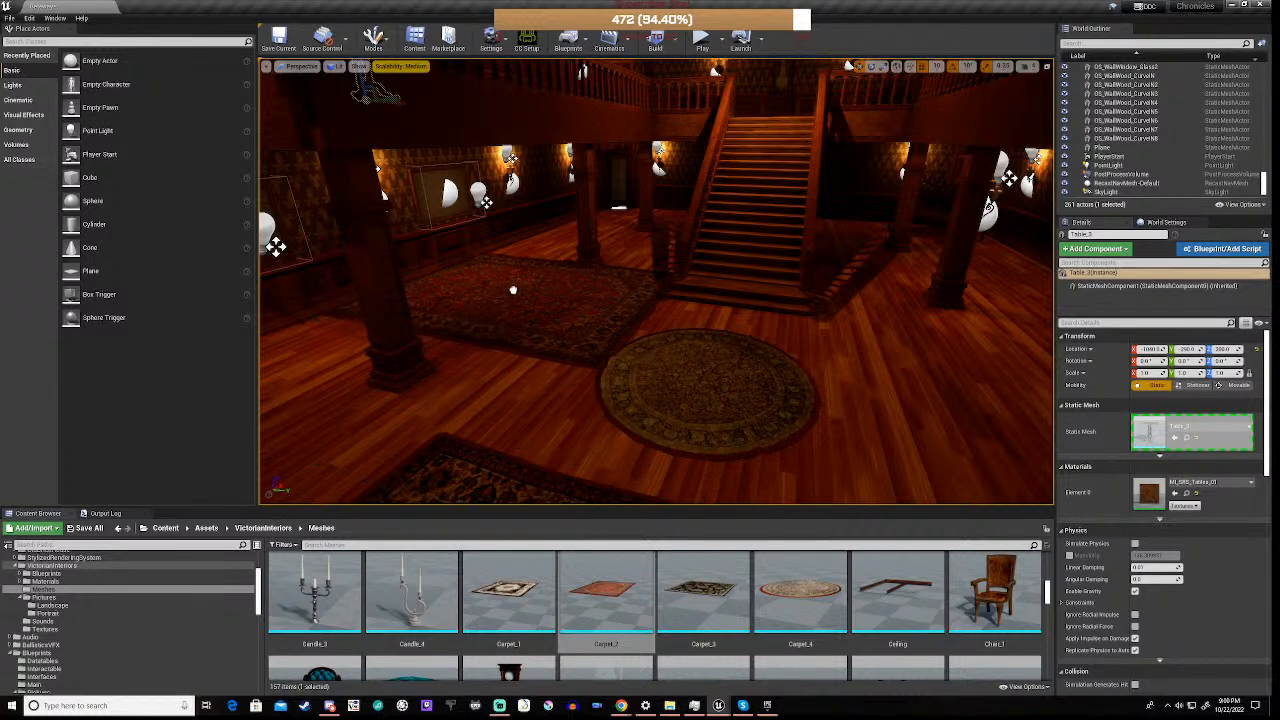
pyautogui.moveTo(512, 289); pyautogui.dragTo(512, 289)
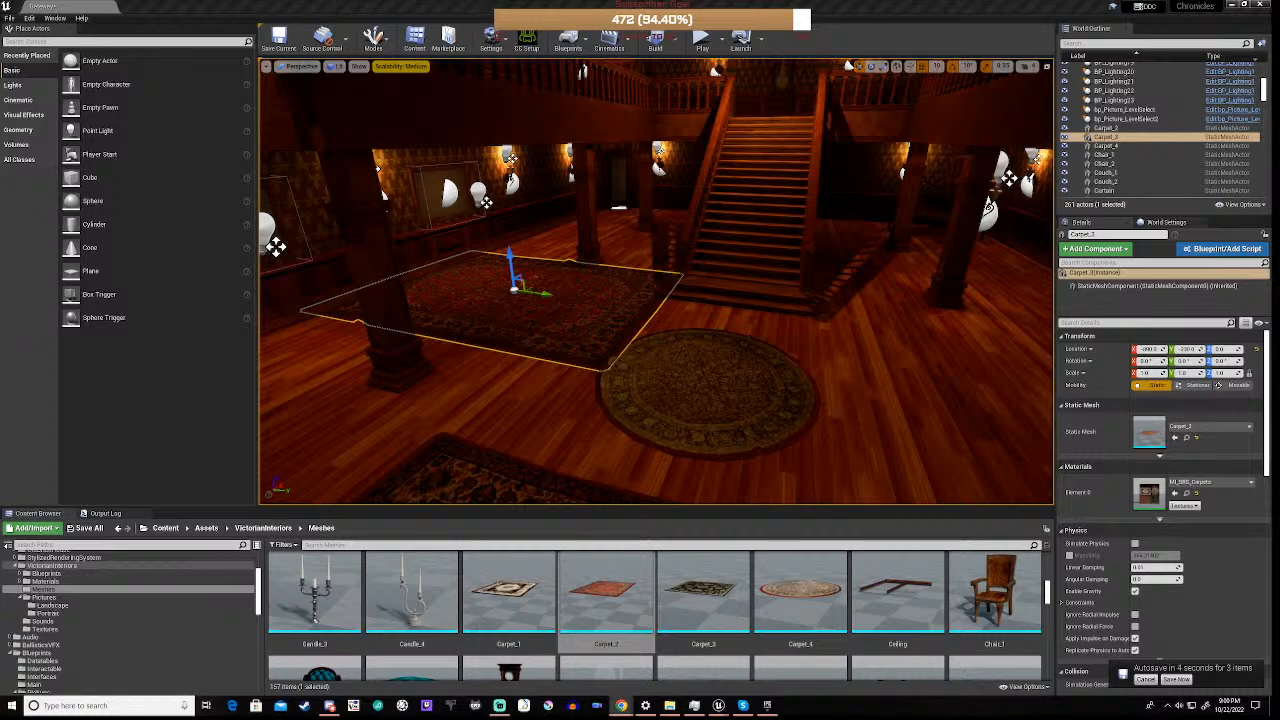
# Lock the new carpet's scale proportions and set its scale uniformly to 0.75
pyautogui.moveTo(656, 281); pyautogui.dragTo(468, 401, button='right')
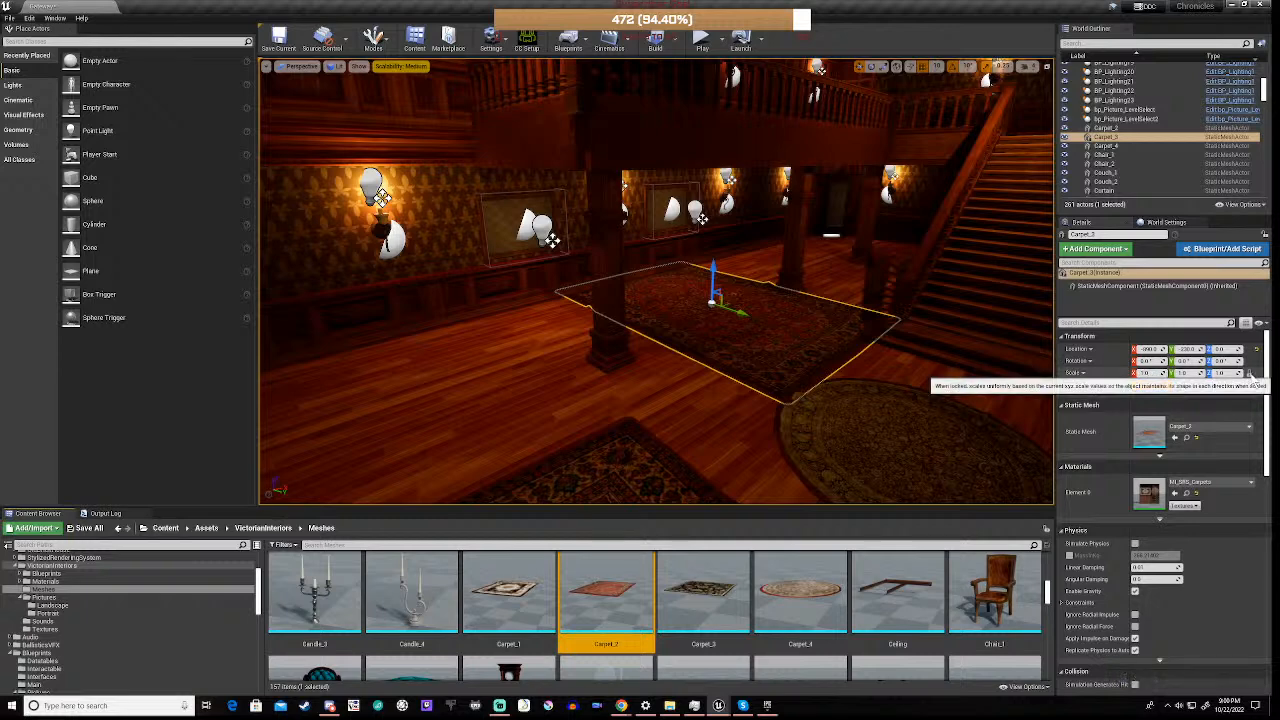
pyautogui.click(1148, 373)
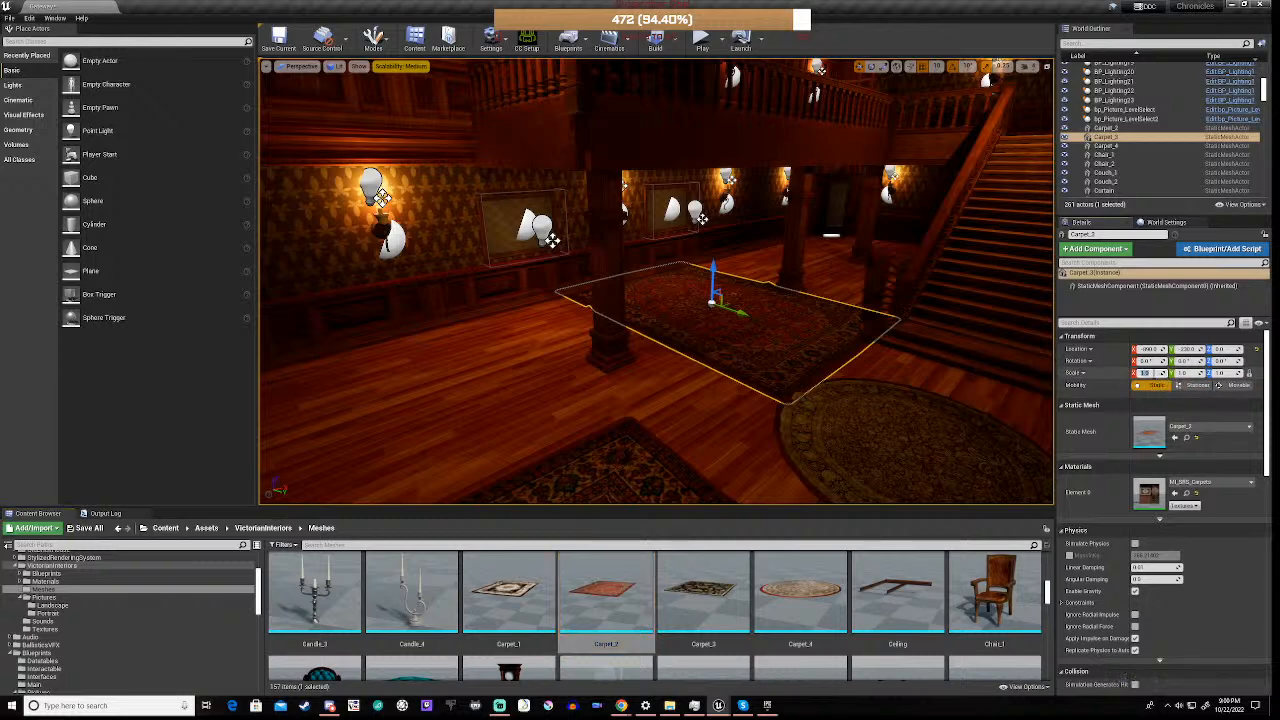
pyautogui.write('.75')
pyautogui.press('Return')
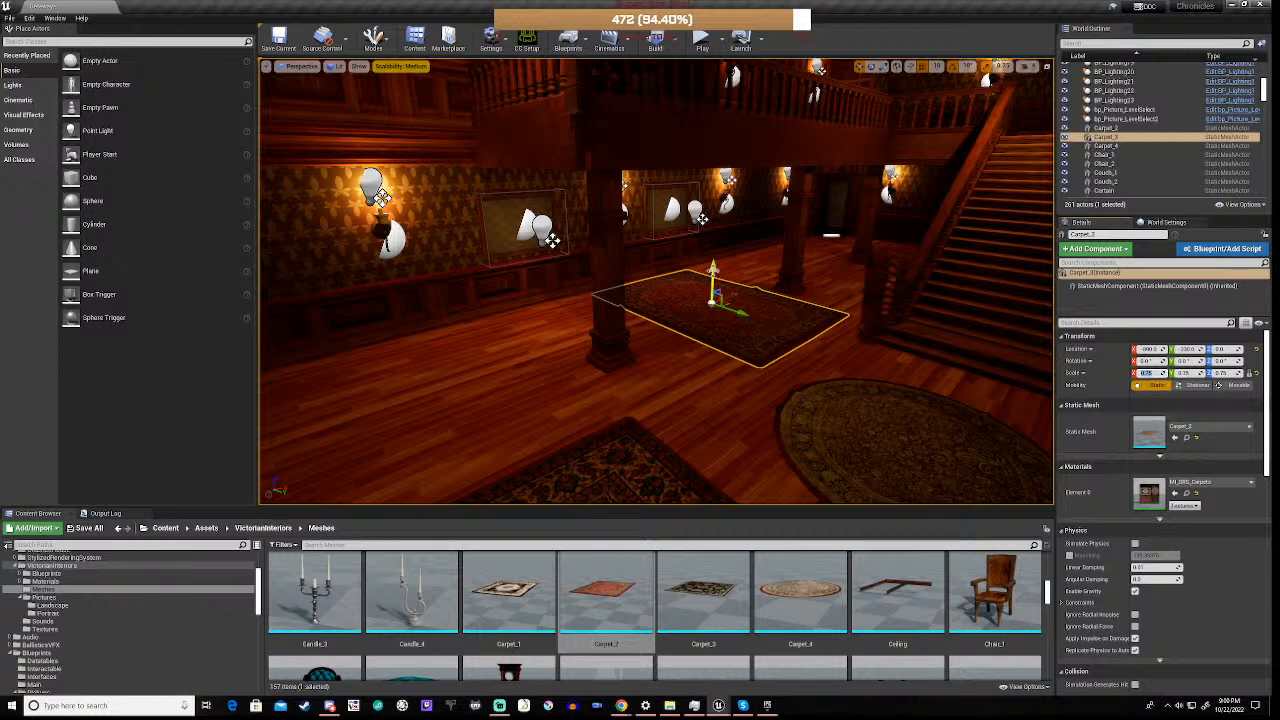
# Rotate the carpet a quarter turn about its vertical axis and centre it between the two pillars beside the stairs
pyautogui.click(713, 269)
pyautogui.press('e')
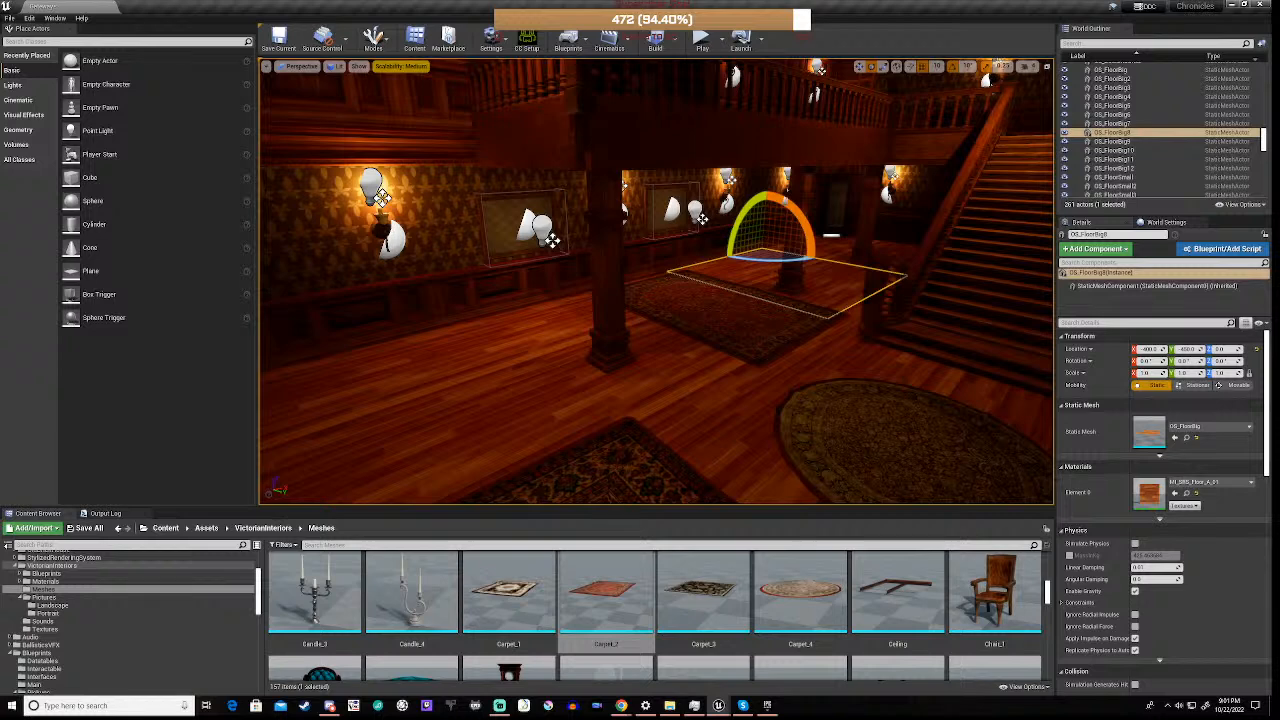
pyautogui.click(735, 322)
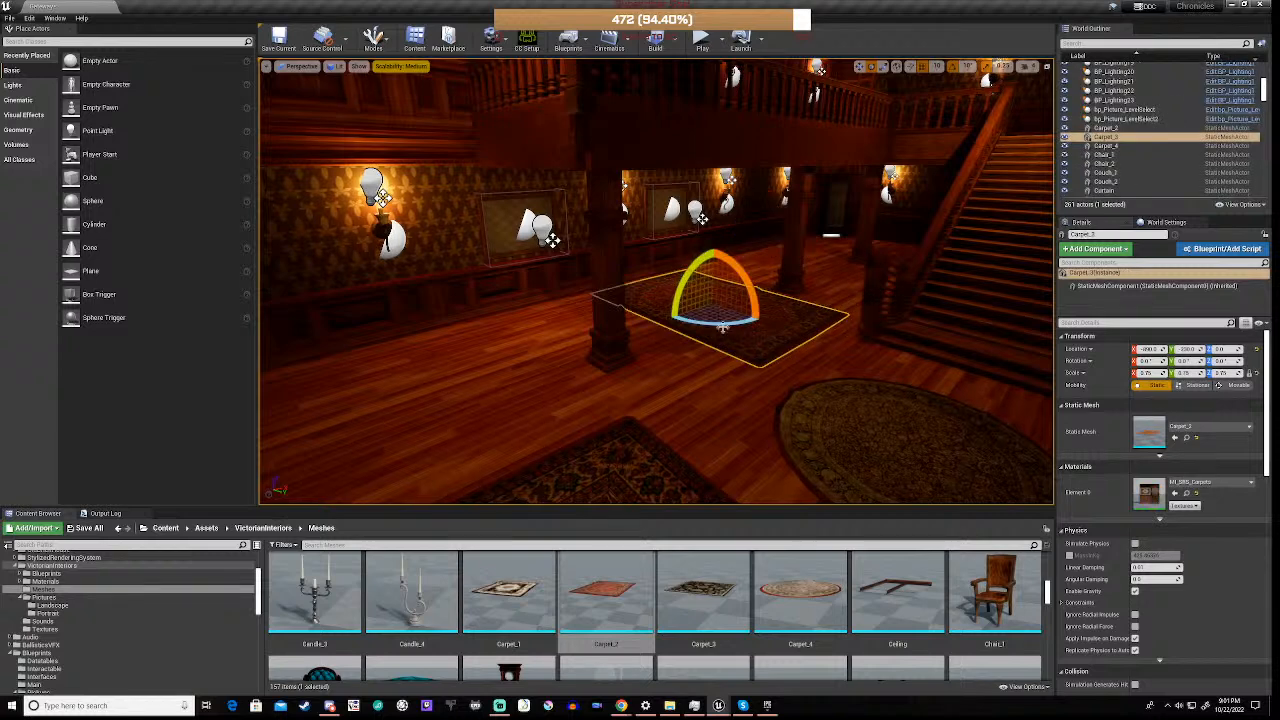
pyautogui.moveTo(715, 322); pyautogui.dragTo(763, 316)
pyautogui.moveTo(763, 316)
pyautogui.mouseDown(button='right')
pyautogui.moveTo(720, 320)
pyautogui.moveTo(790, 310)
pyautogui.moveTo(810, 325)
pyautogui.moveTo(620, 338)
pyautogui.moveTo(765, 332)
pyautogui.moveTo(745, 334)
pyautogui.mouseUp(button='right')
pyautogui.press('w')
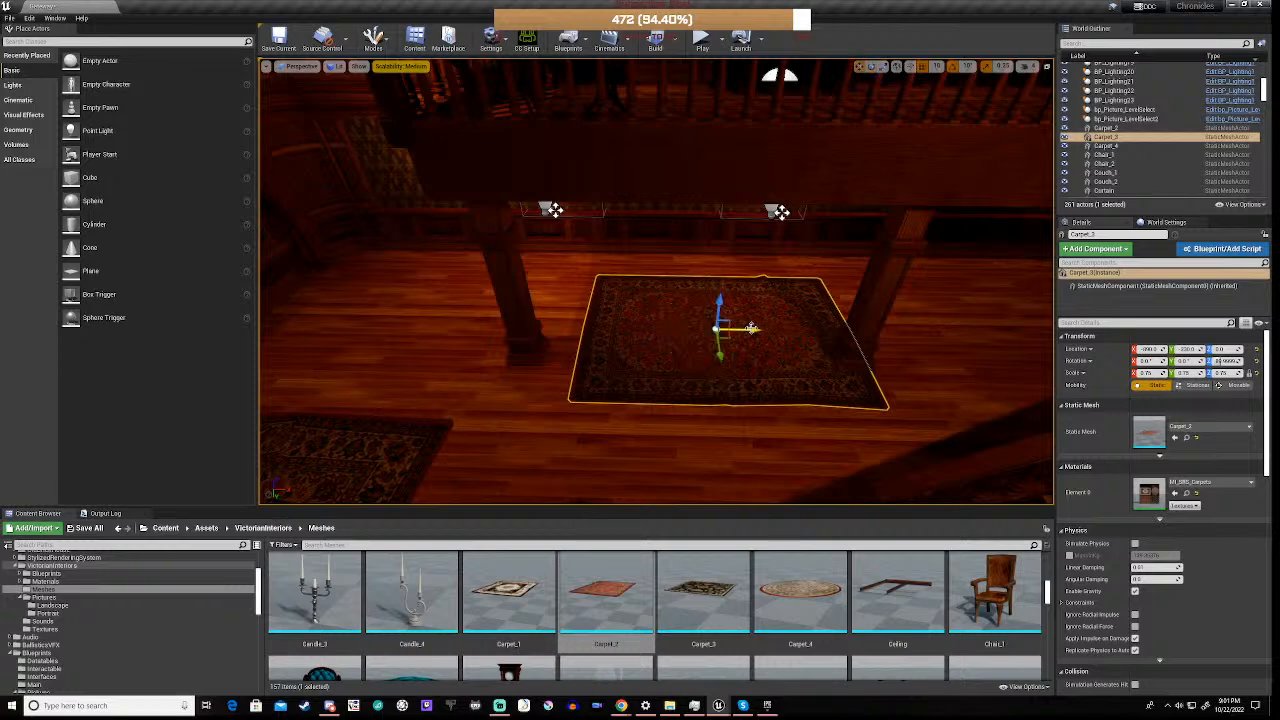
pyautogui.moveTo(752, 330); pyautogui.dragTo(726, 331)
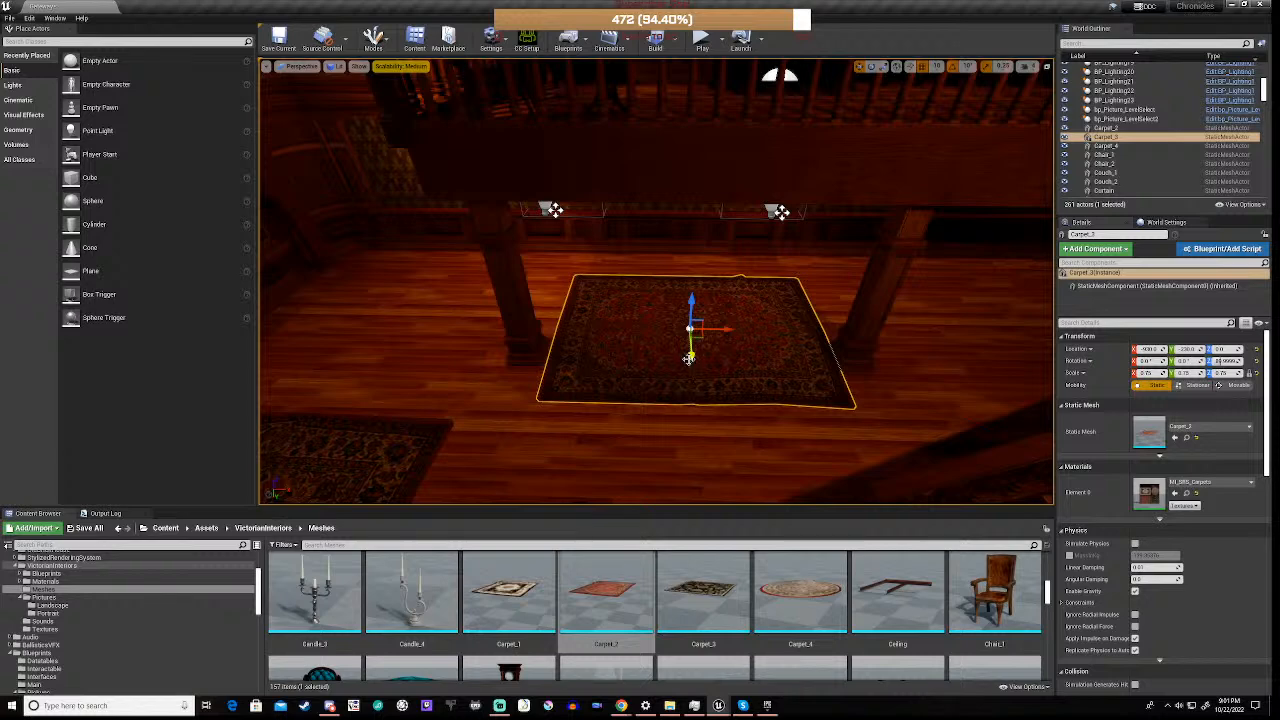
pyautogui.moveTo(690, 358); pyautogui.dragTo(692, 327)
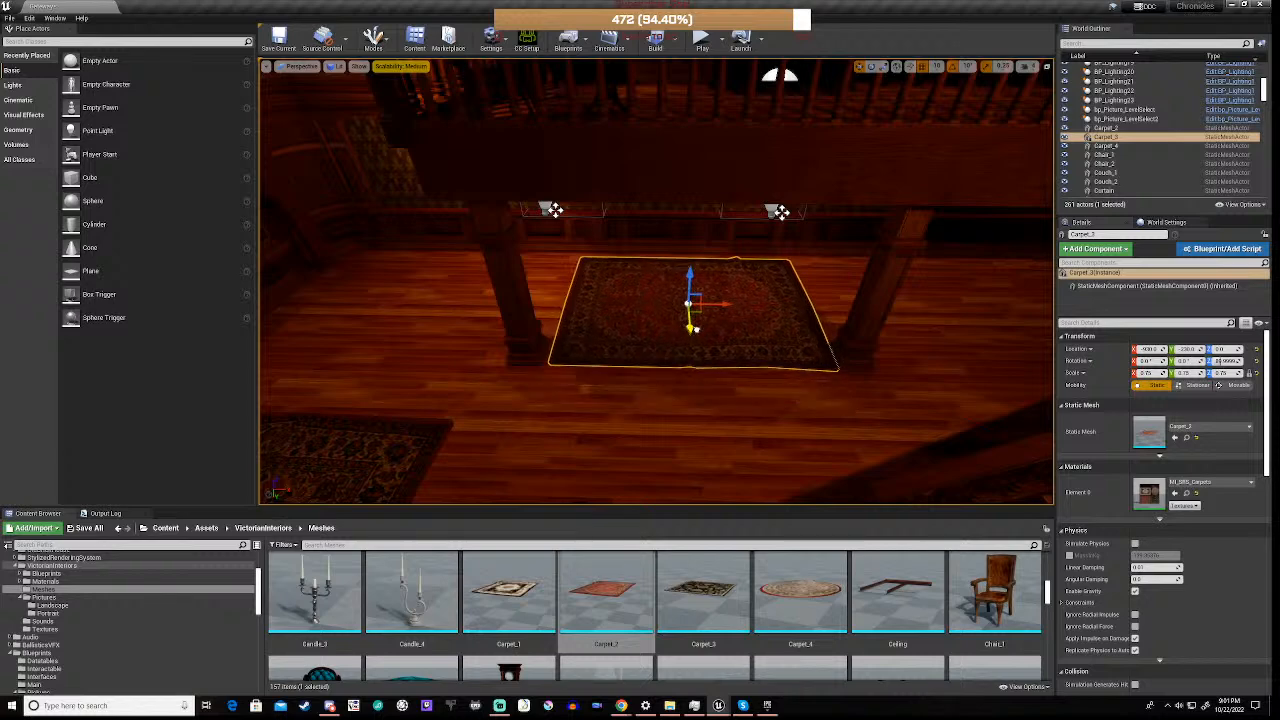
# Duplicate the carpet and slide the copy along the side aisle into the next bay past the pillar
pyautogui.hotkey('ctrl', 'w')
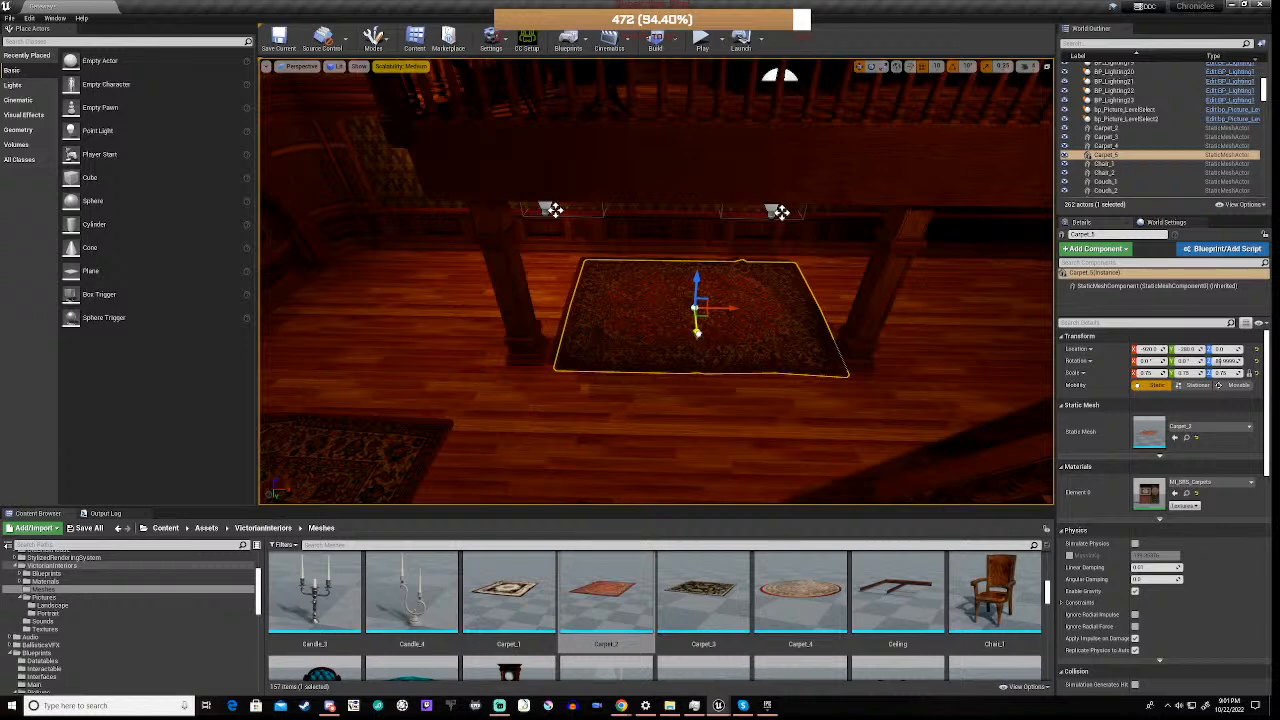
pyautogui.moveTo(697, 333); pyautogui.dragTo(1018, 312)
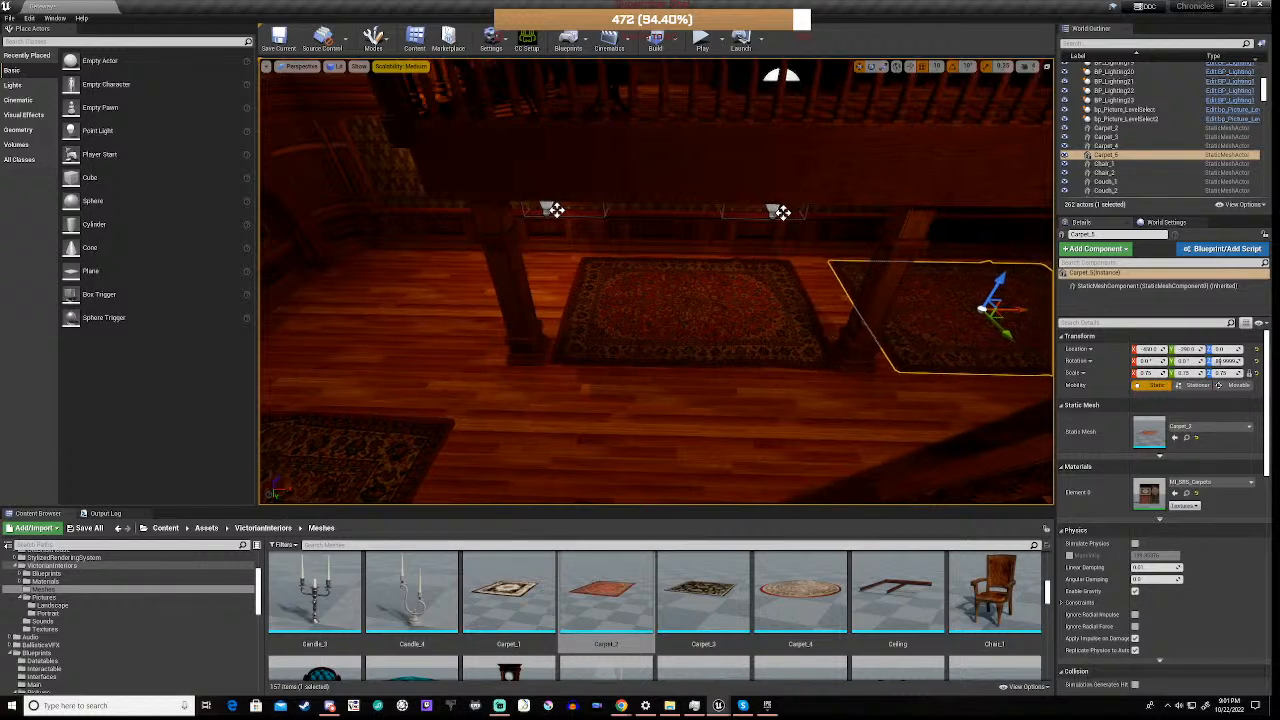
pyautogui.press('f')
pyautogui.moveTo(1000, 278); pyautogui.dragTo(1050, 296, button='right')
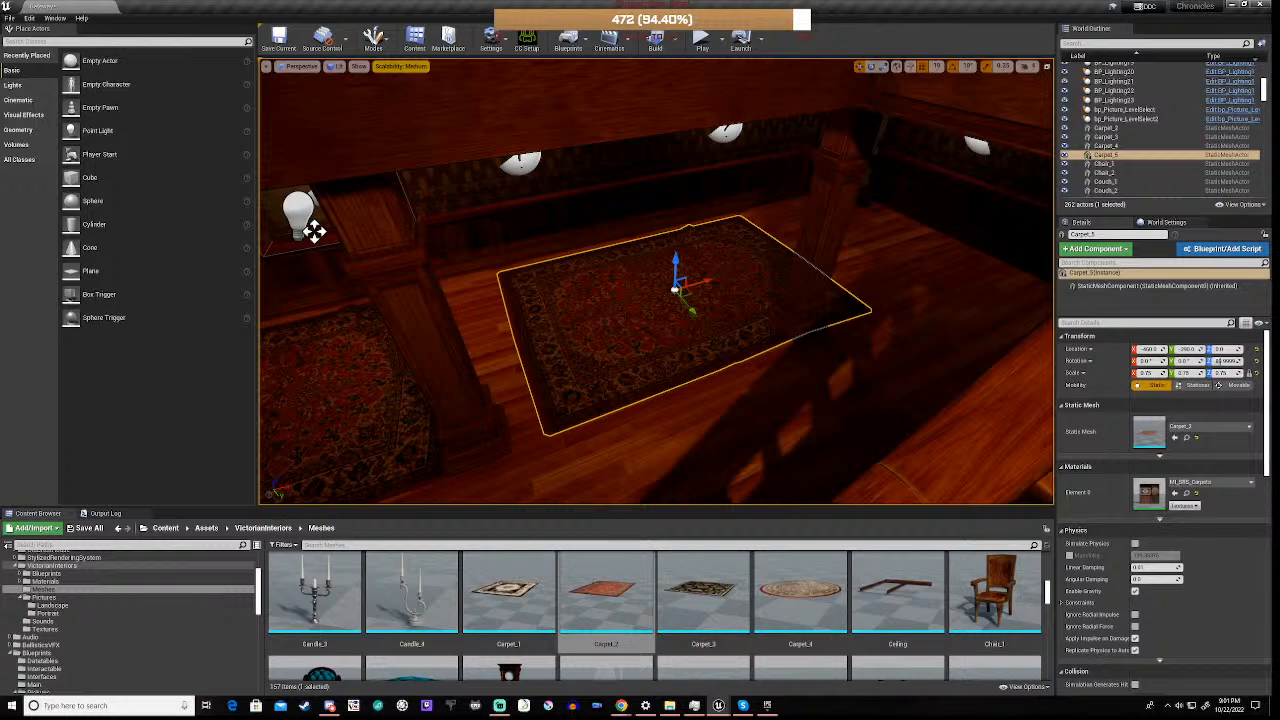
# Rotate the carpet copy about its vertical axis and move it to the floor behind the staircase
pyautogui.moveTo(700, 285); pyautogui.dragTo(1007, 155, button='right')
pyautogui.press('e')
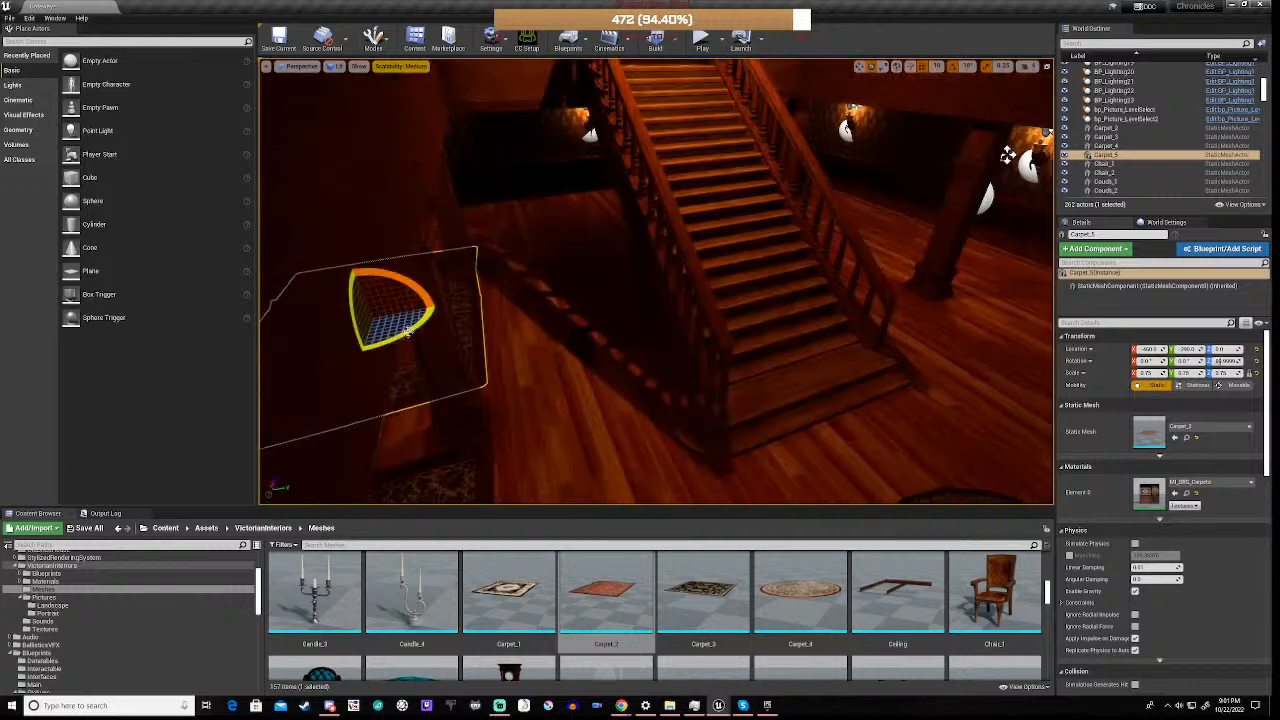
pyautogui.moveTo(408, 336); pyautogui.dragTo(367, 342)
pyautogui.press('w')
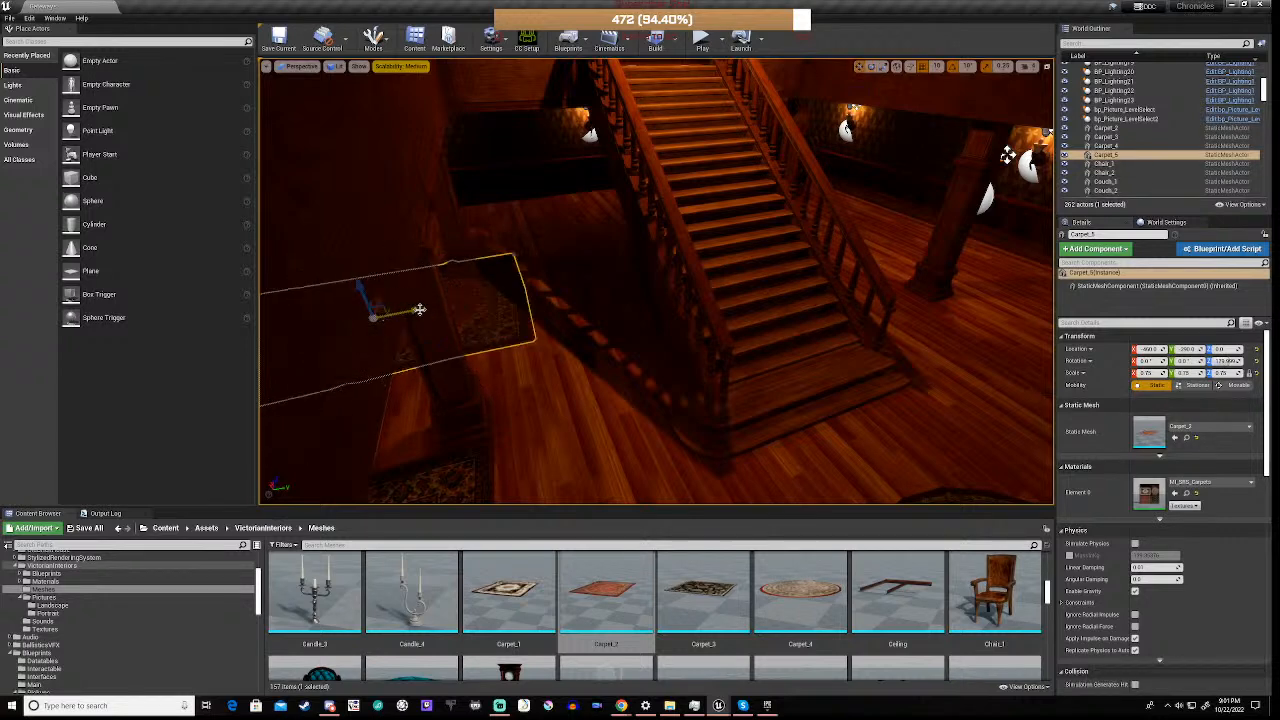
pyautogui.moveTo(417, 306); pyautogui.dragTo(608, 200)
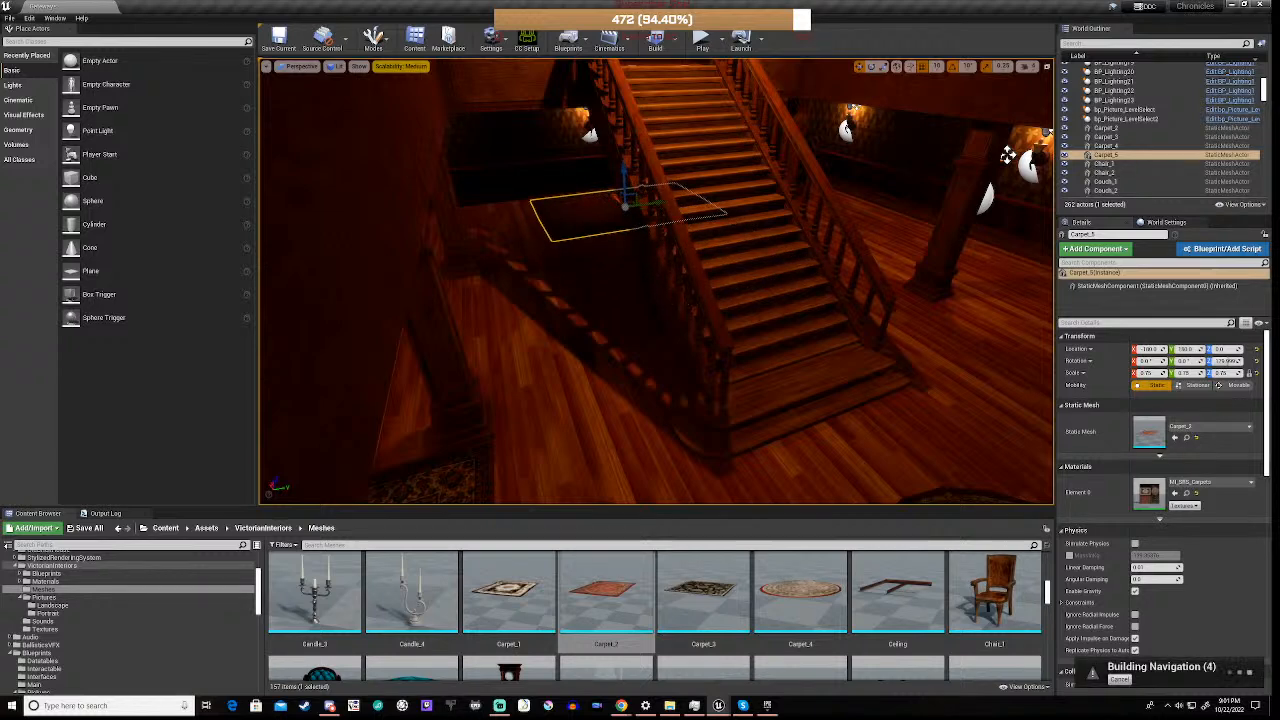
# Duplicate the carpet lying between the pillars beside the stairs and rotate the copy 180° about its vertical axis
pyautogui.moveTo(609, 200); pyautogui.dragTo(495, 166, button='right')
pyautogui.press('w')
pyautogui.press('s')
pyautogui.press('s')
pyautogui.press('w')
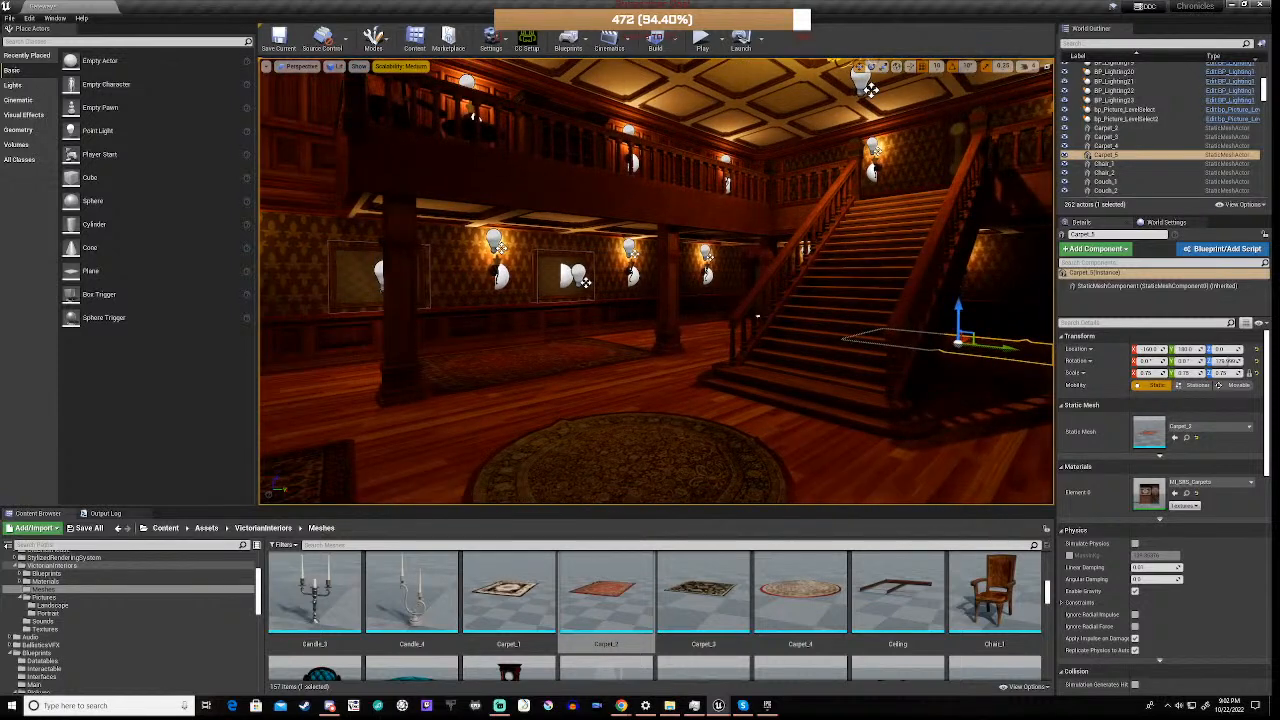
pyautogui.click(560, 366)
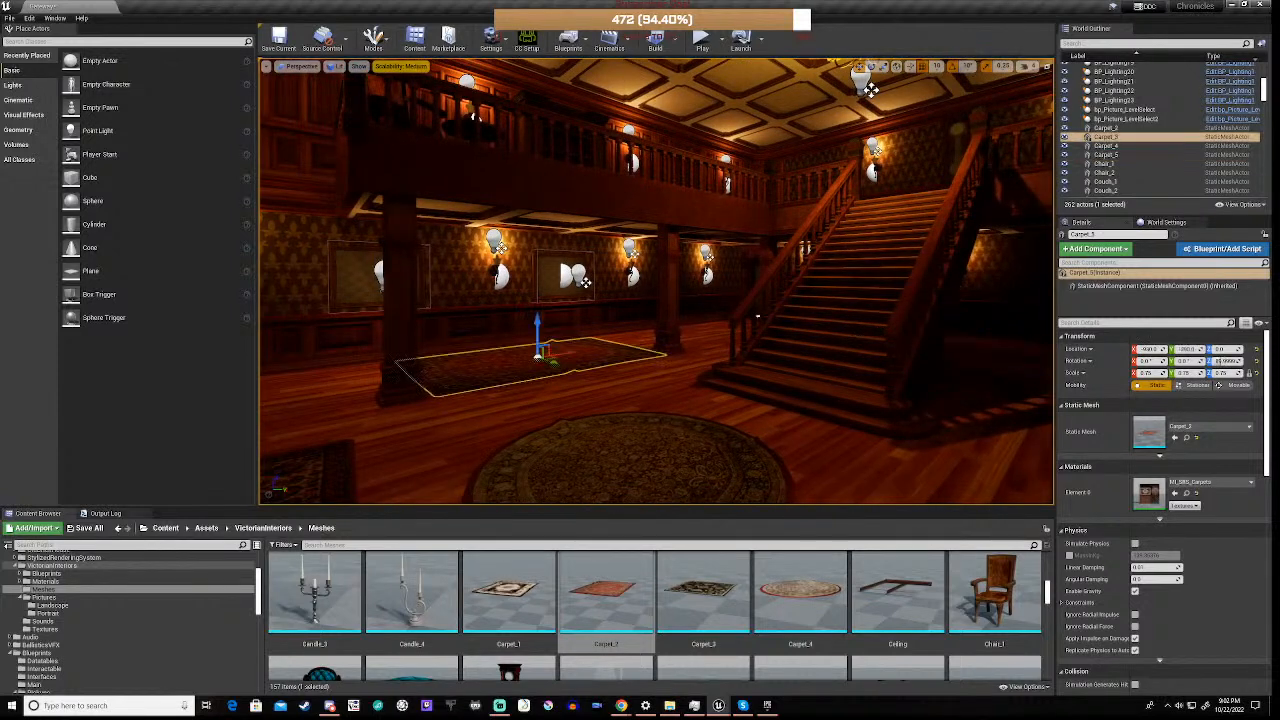
pyautogui.hotkey('ctrl', 'w')
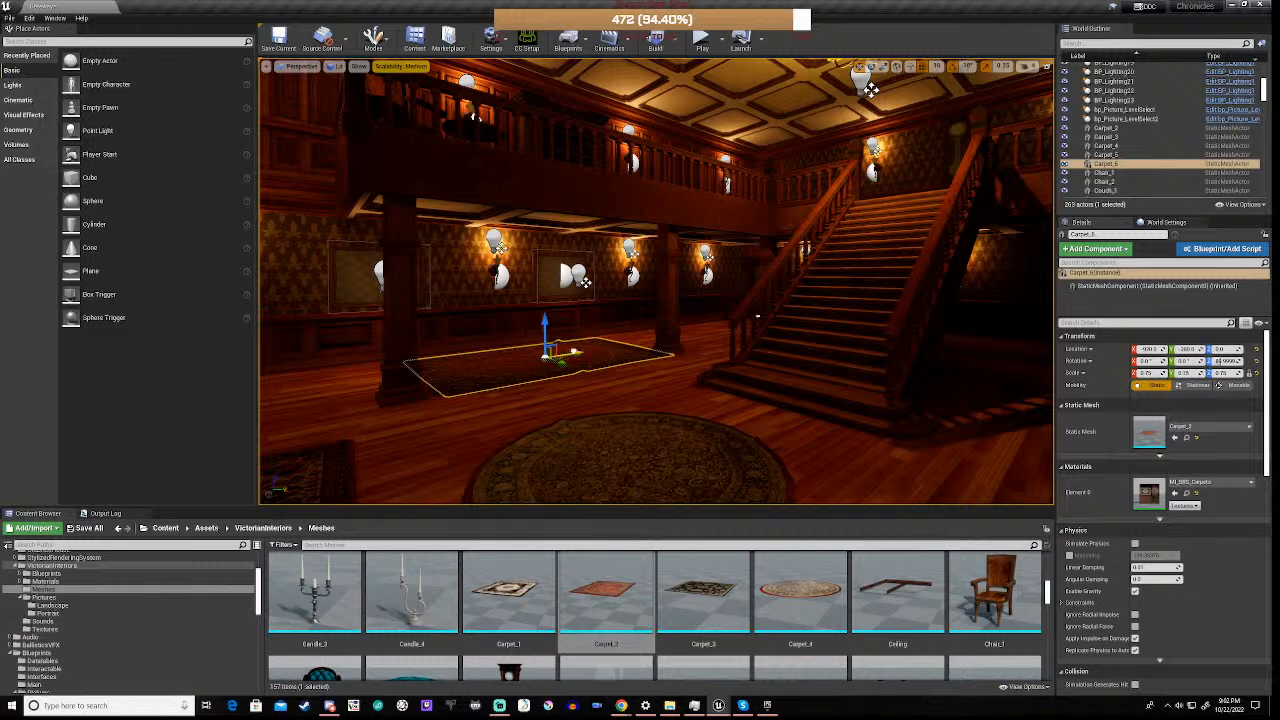
pyautogui.moveTo(568, 353); pyautogui.dragTo(445, 378)
pyautogui.press('e')
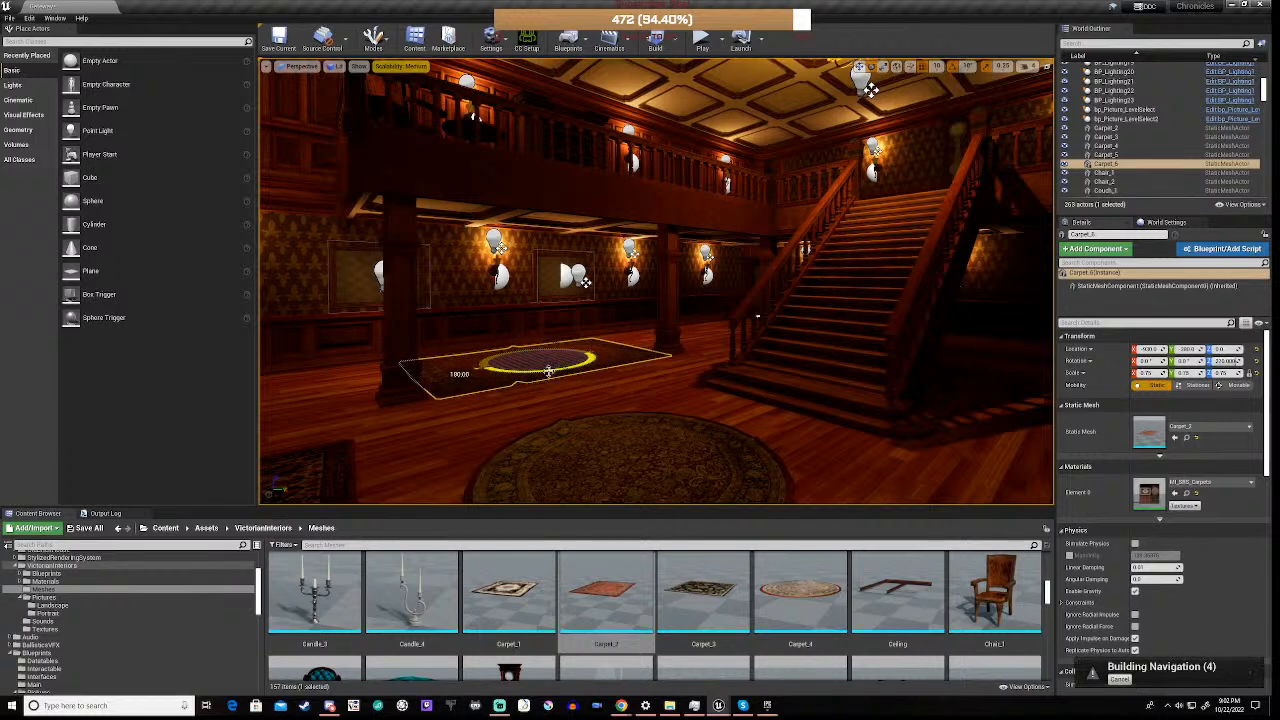
pyautogui.press('w')
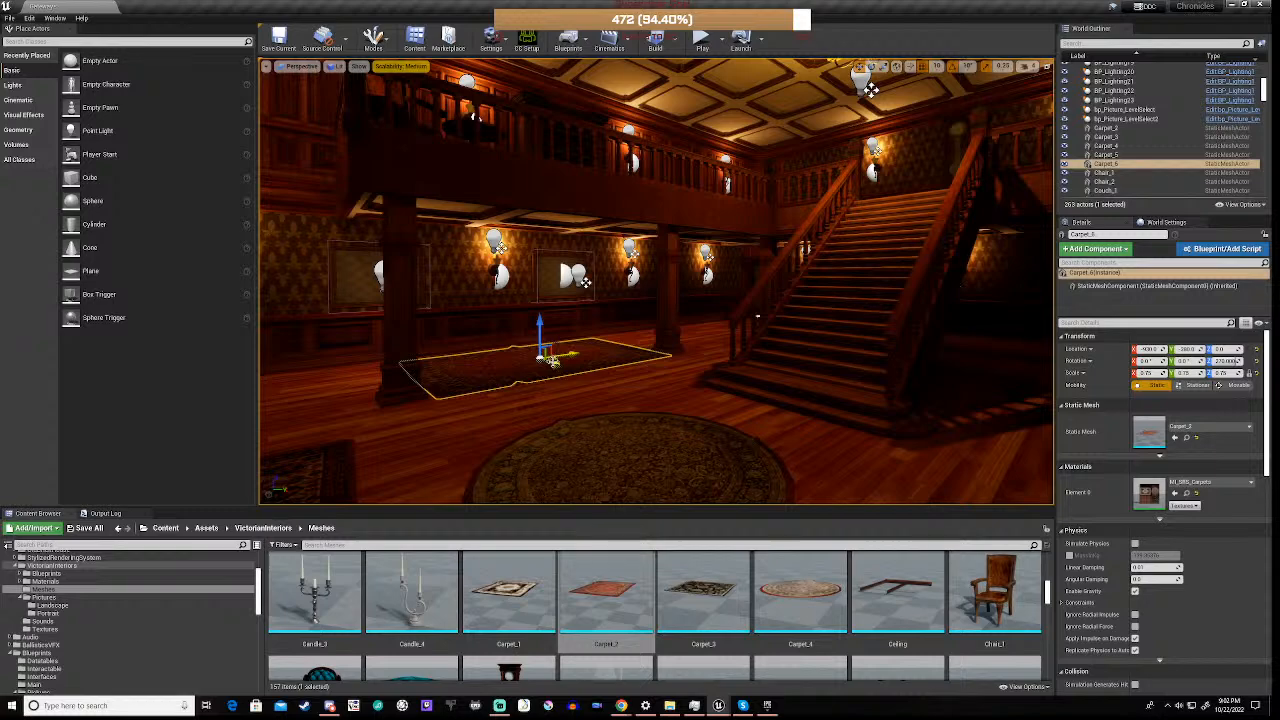
# Move the rotated copy across the hall and centre it between the two pillars in front of the bookshelf
pyautogui.moveTo(555, 359); pyautogui.dragTo(836, 440)
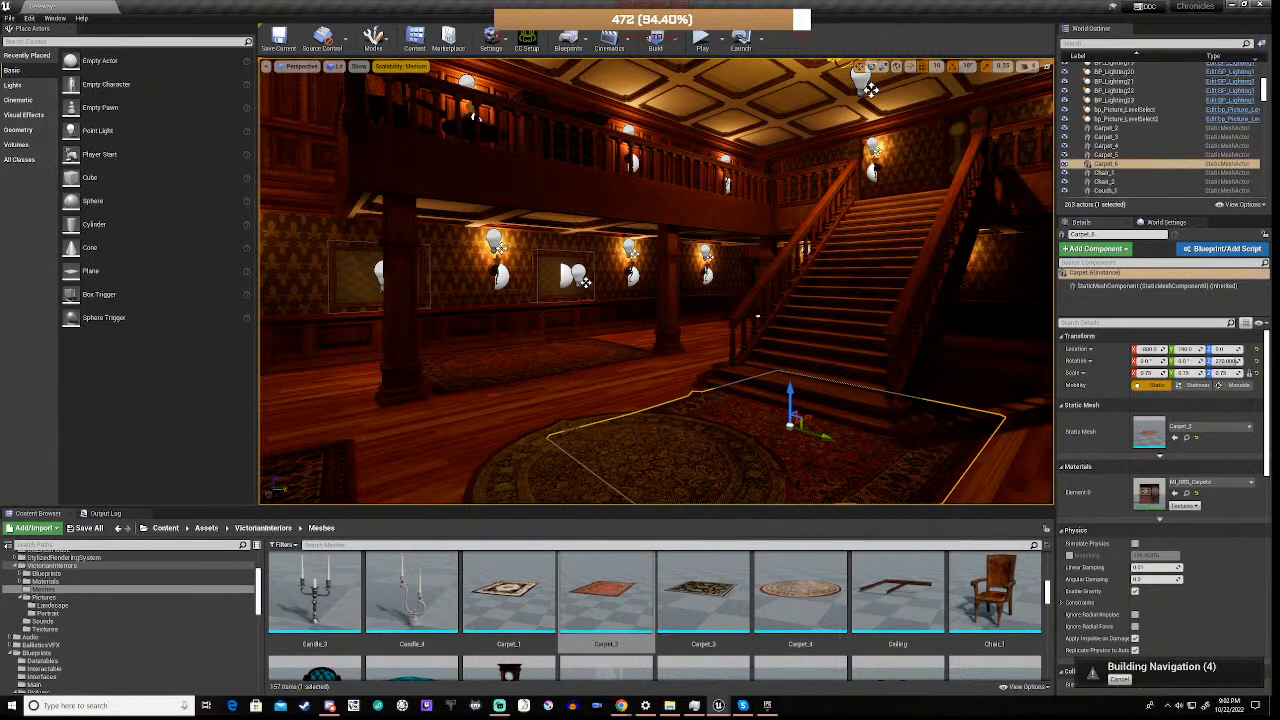
pyautogui.press('s')
pyautogui.moveTo(836, 440); pyautogui.dragTo(926, 482, button='right')
pyautogui.moveTo(654, 300); pyautogui.dragTo(854, 309)
pyautogui.moveTo(854, 309); pyautogui.dragTo(700, 311, button='right')
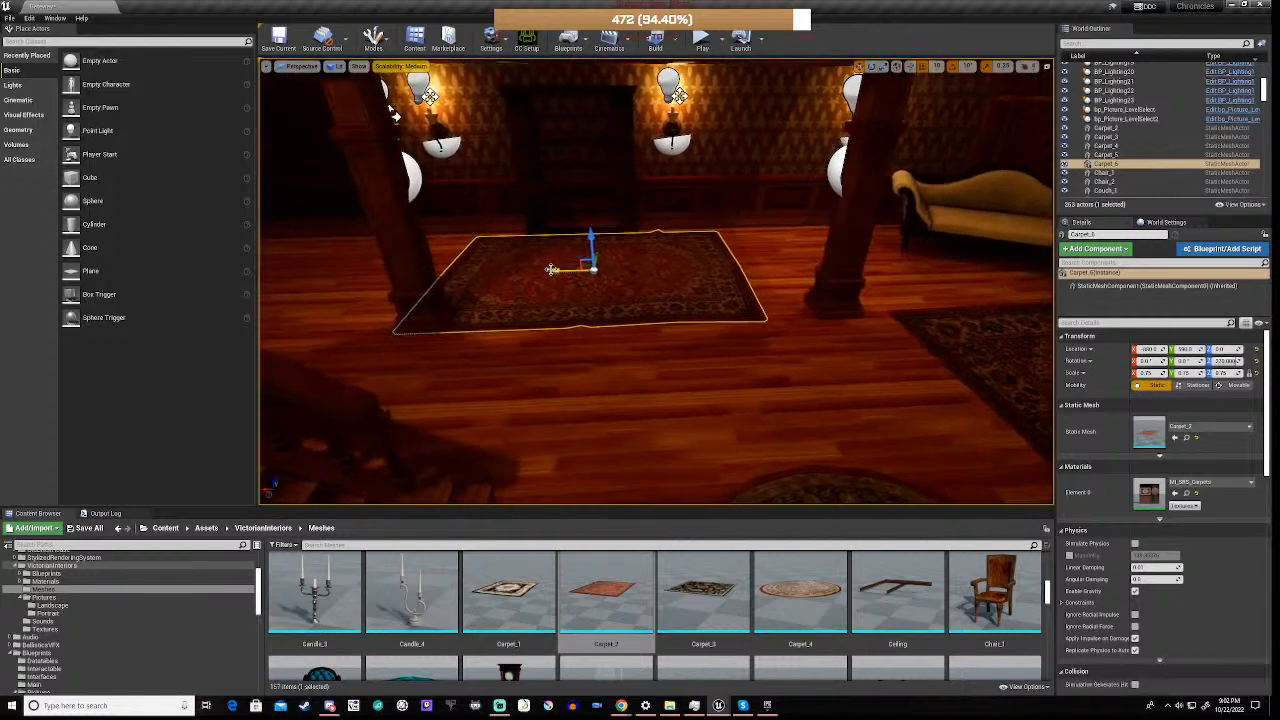
pyautogui.moveTo(551, 269); pyautogui.dragTo(620, 292)
# Turn the carpet in front of the bookshelf slightly about its vertical axis and nudge it away from the wall
pyautogui.press('e')
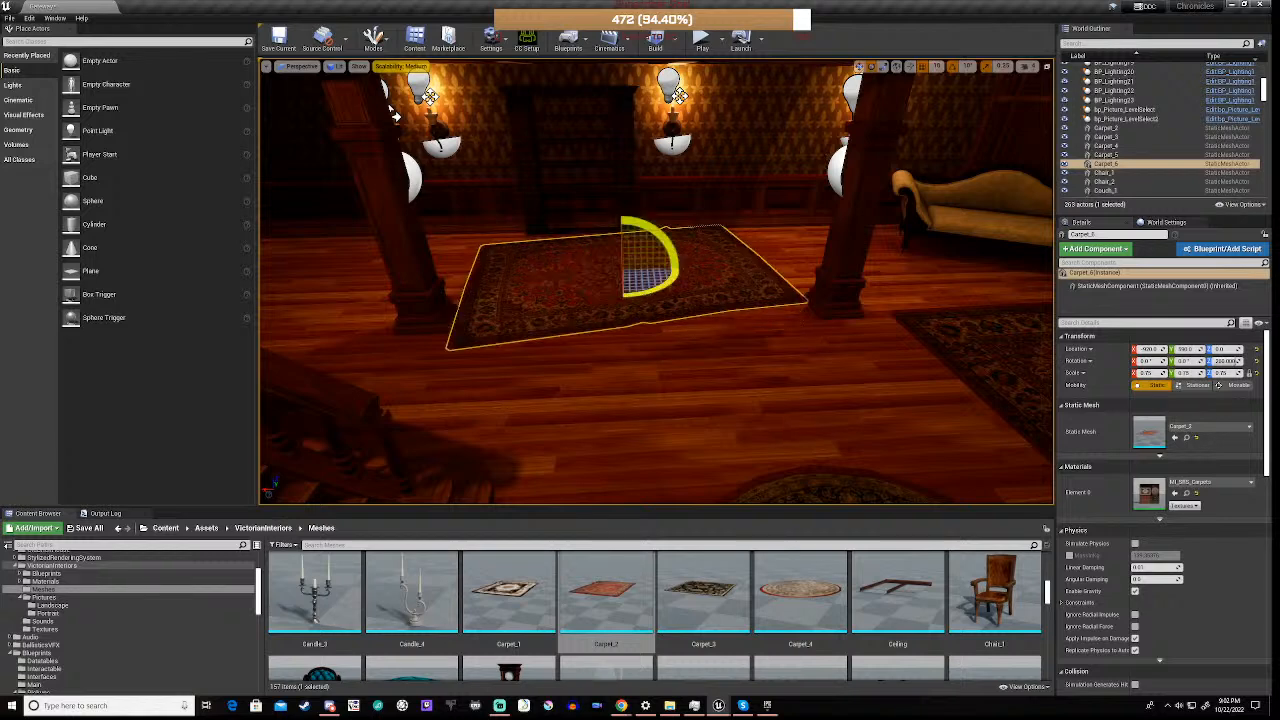
pyautogui.press('w')
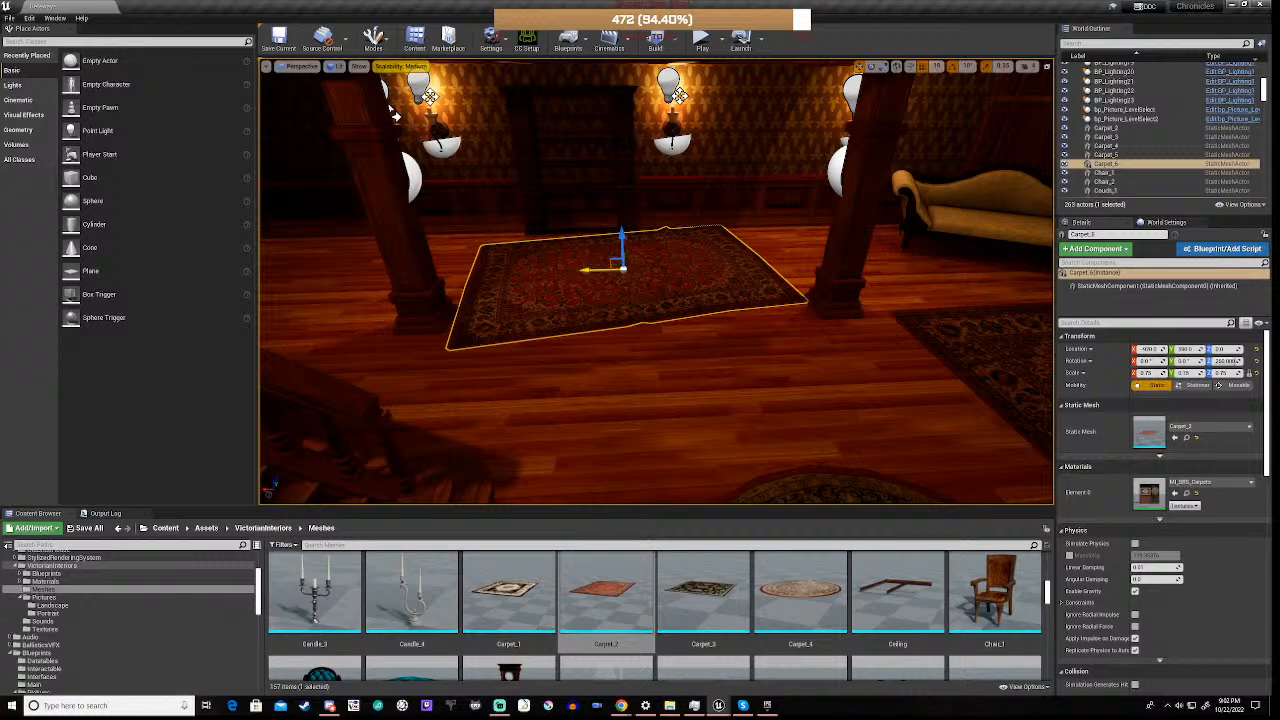
pyautogui.moveTo(600, 290); pyautogui.dragTo(560, 290, button='right')
pyautogui.press('d')
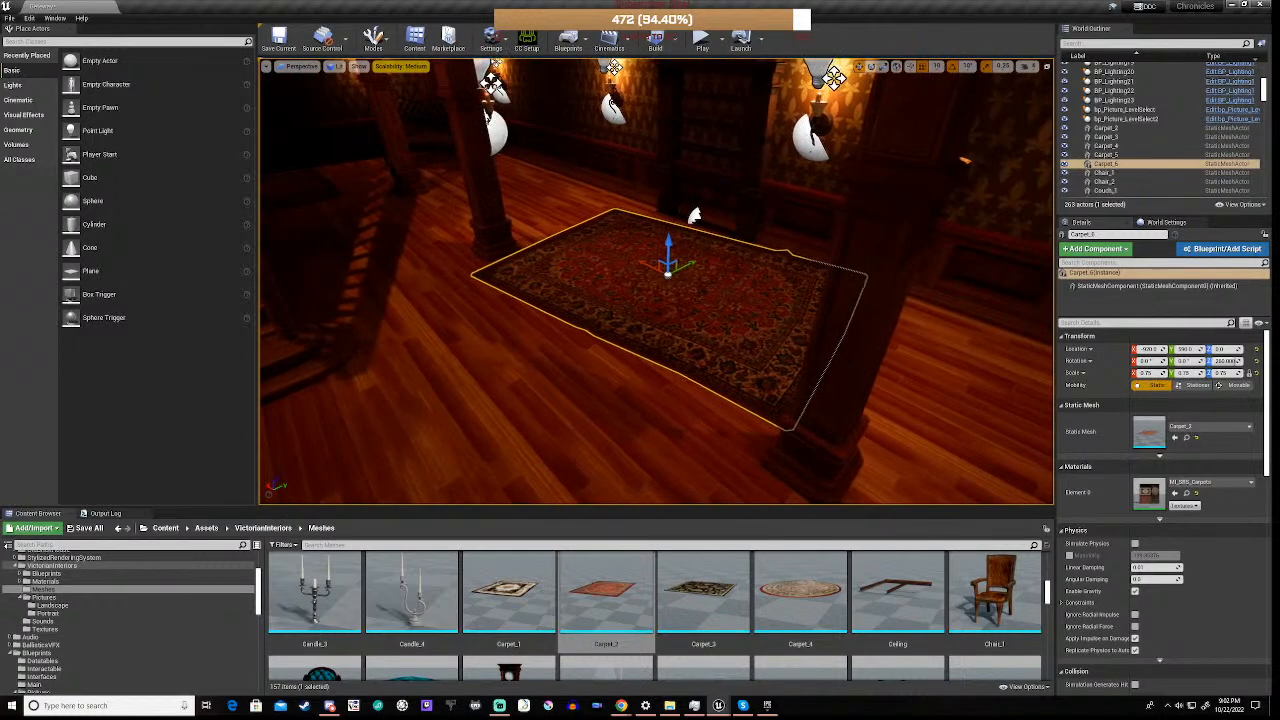
pyautogui.moveTo(691, 262); pyautogui.dragTo(688, 270)
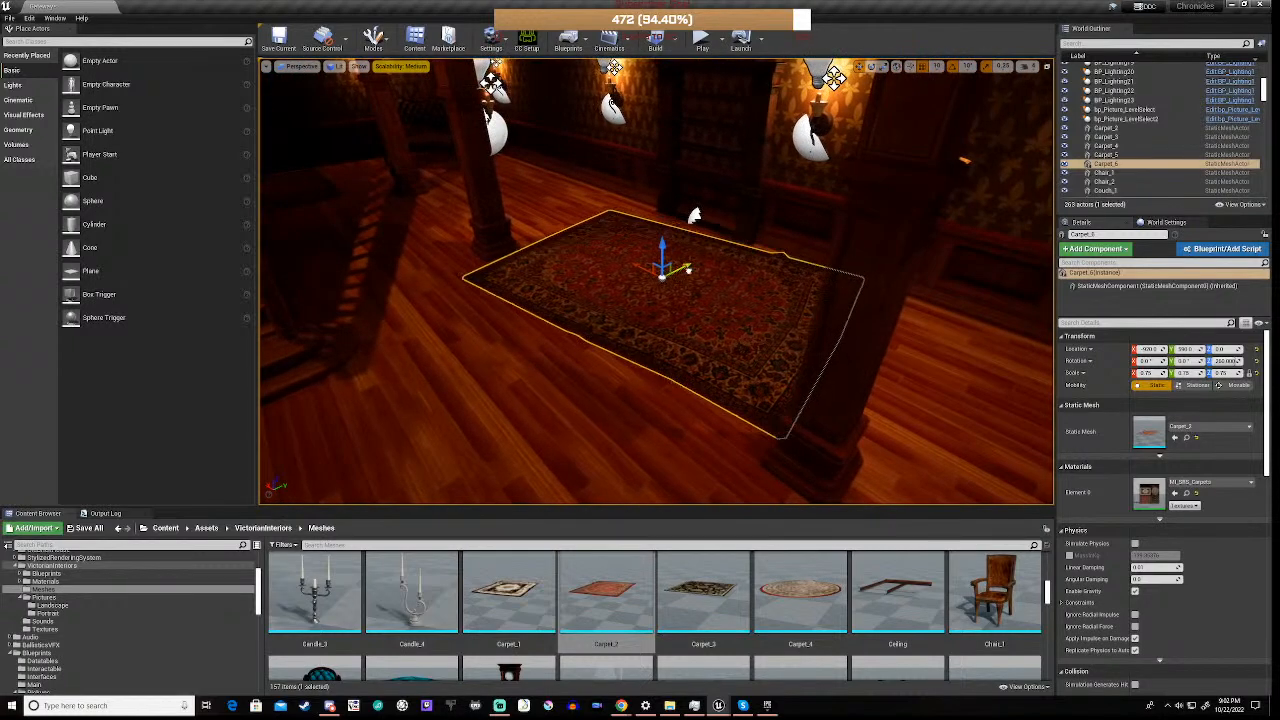
pyautogui.press('a')
pyautogui.moveTo(688, 270); pyautogui.dragTo(820, 262, button='right')
pyautogui.press('a')
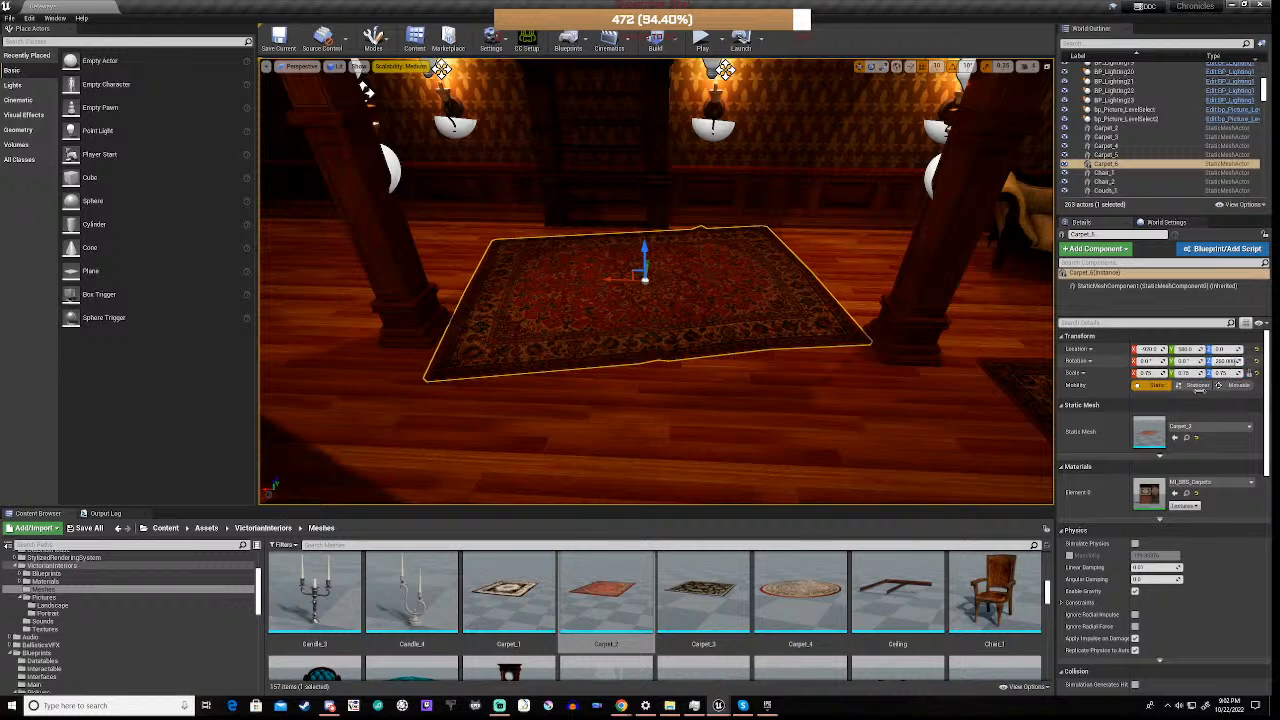
pyautogui.click(1230, 361)
pyautogui.press('BackSpace')
pyautogui.write('5')
pyautogui.press('Return')
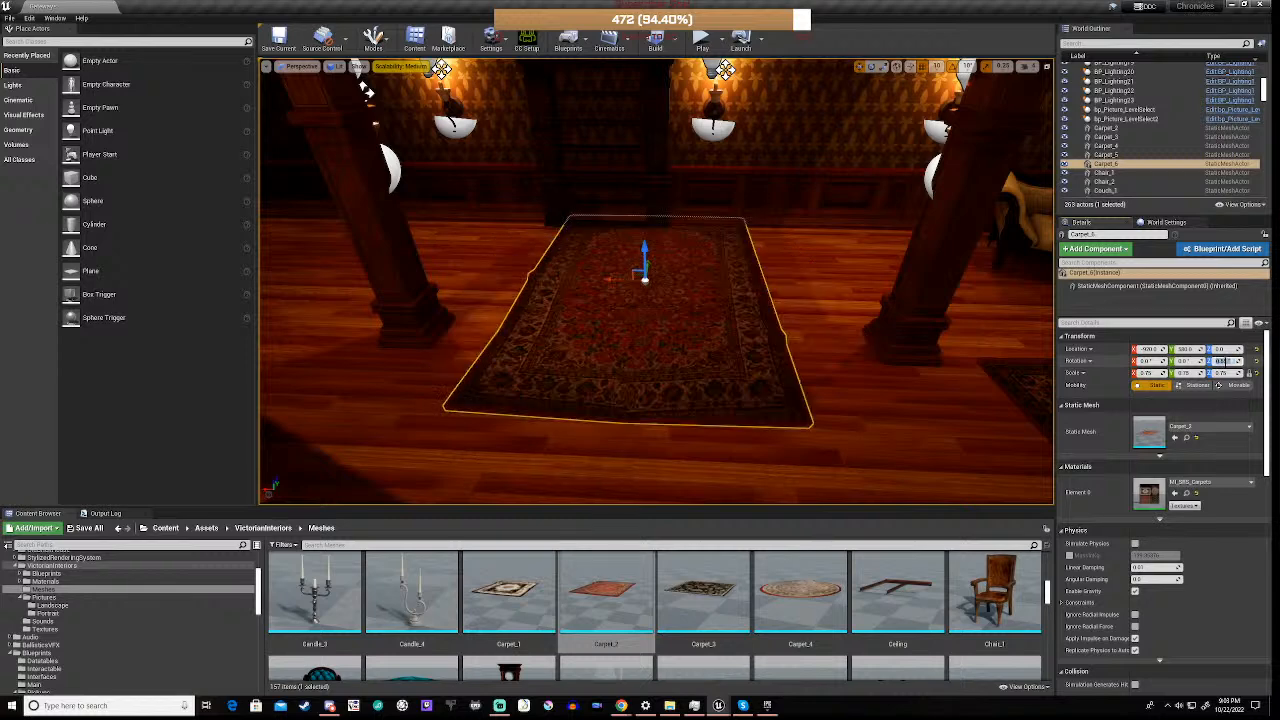
pyautogui.click(1243, 385)
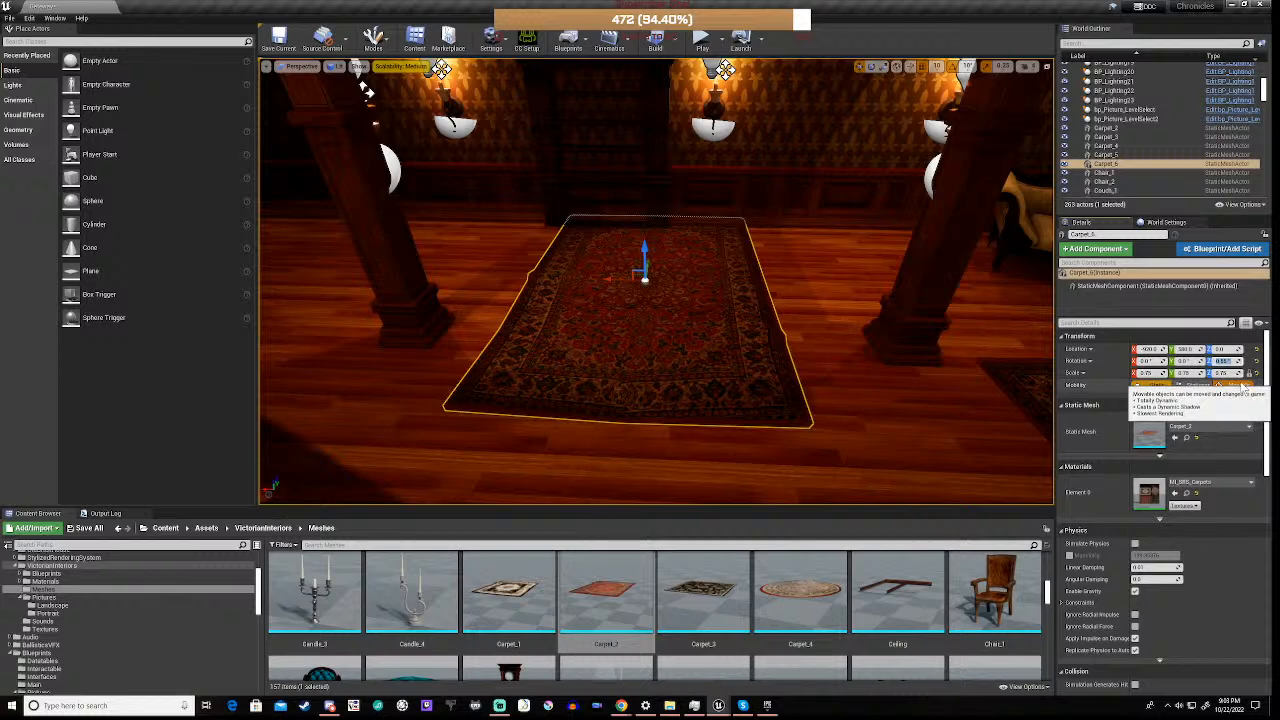
pyautogui.write('.55')
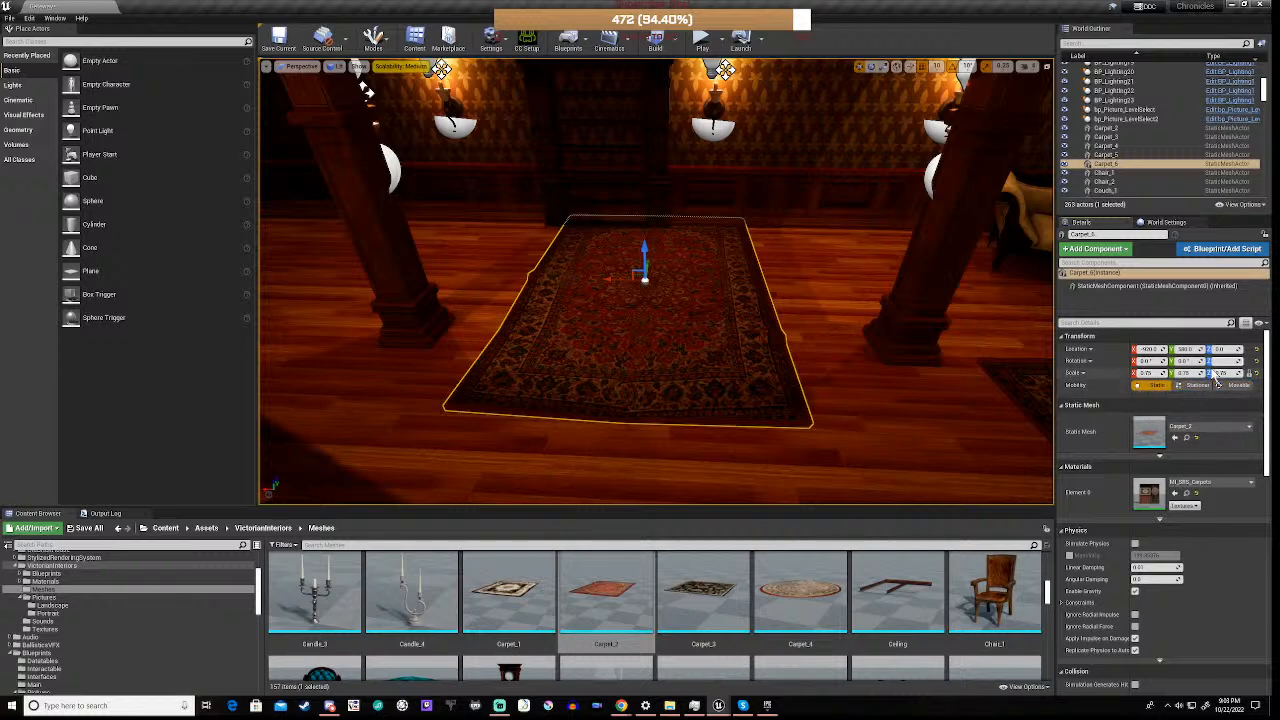
pyautogui.press('Return')
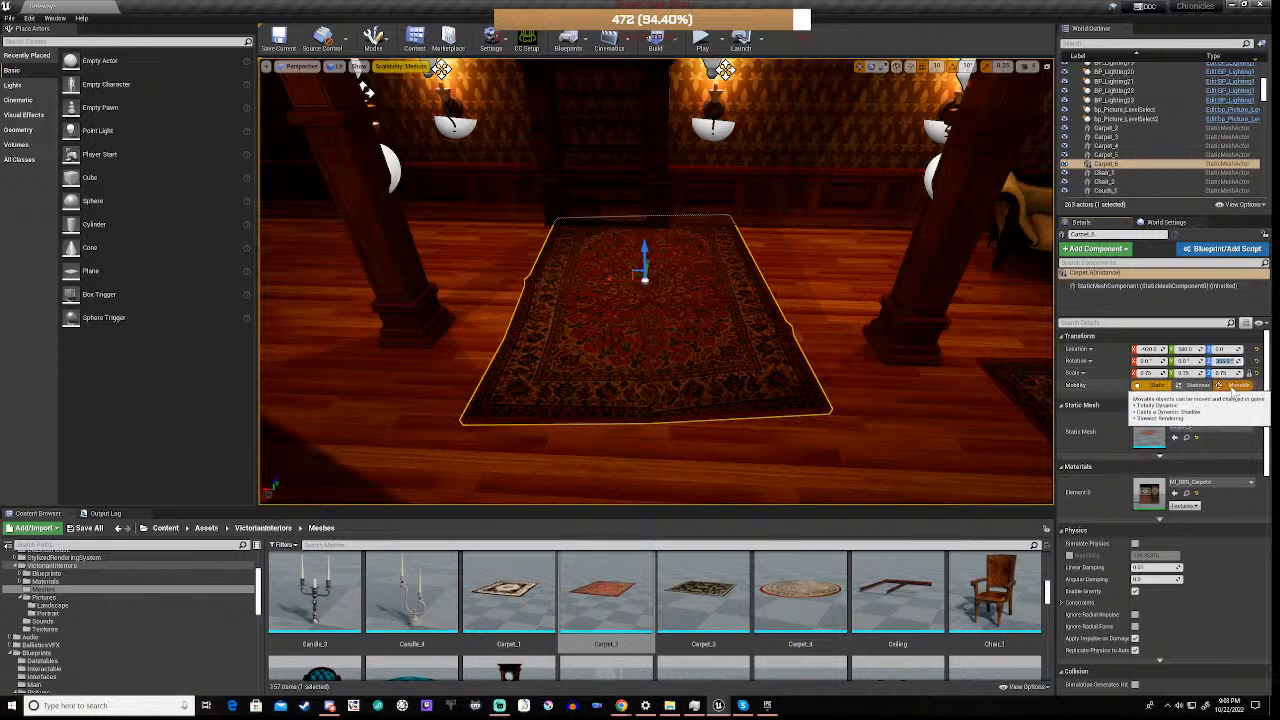
# Set the carpet in front of the bookshelf to a 90° rotation about its vertical axis and shift it slightly sideways between the pillars
pyautogui.write('90')
pyautogui.press('Return')
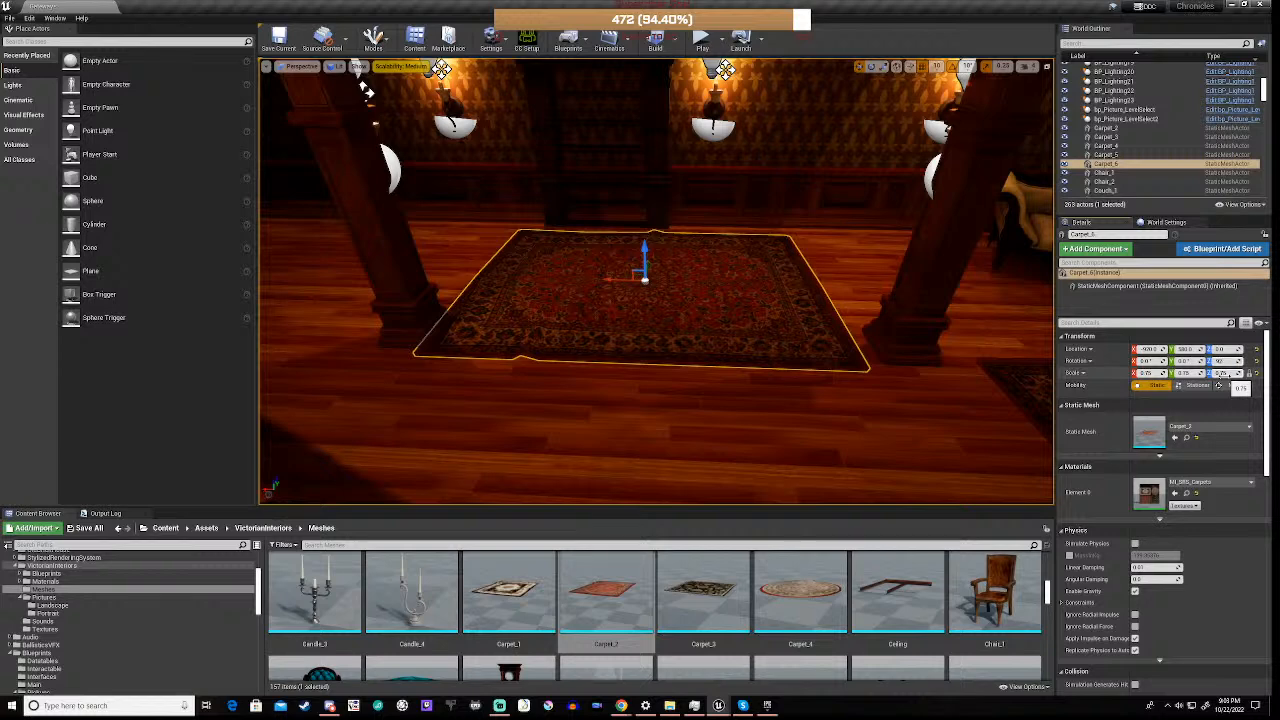
pyautogui.press('Return')
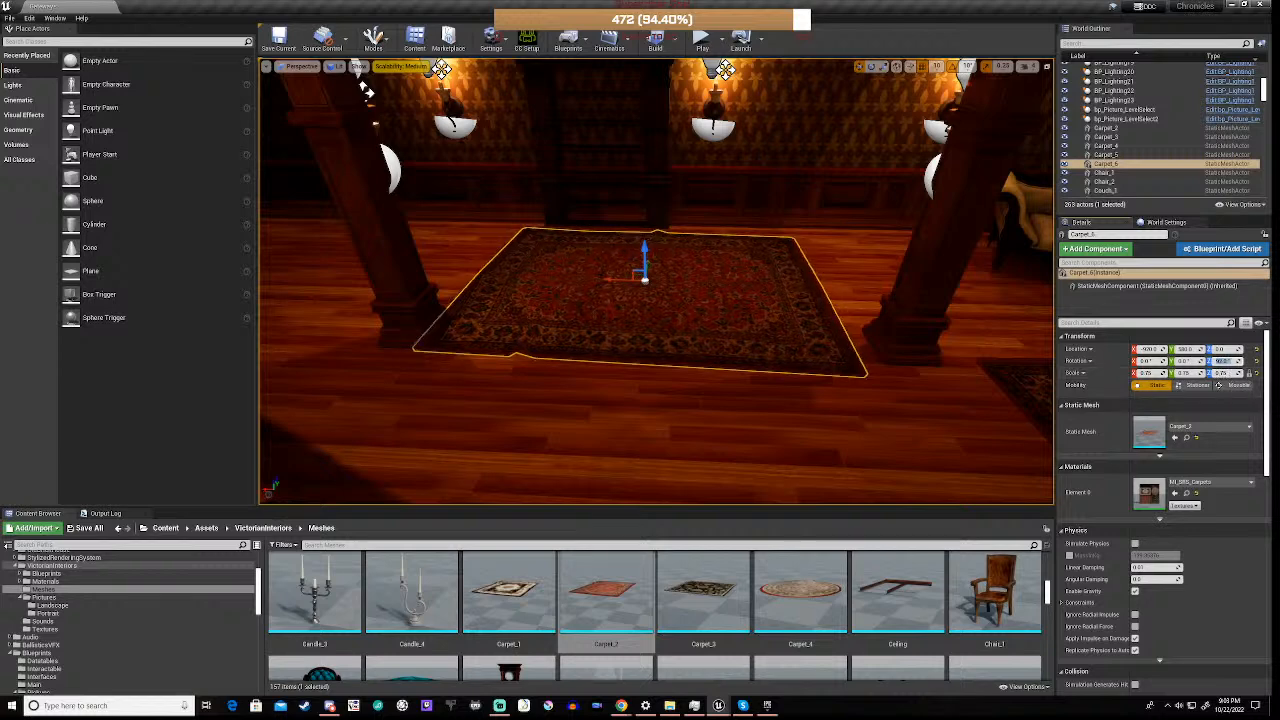
pyautogui.moveTo(609, 281); pyautogui.dragTo(630, 300)
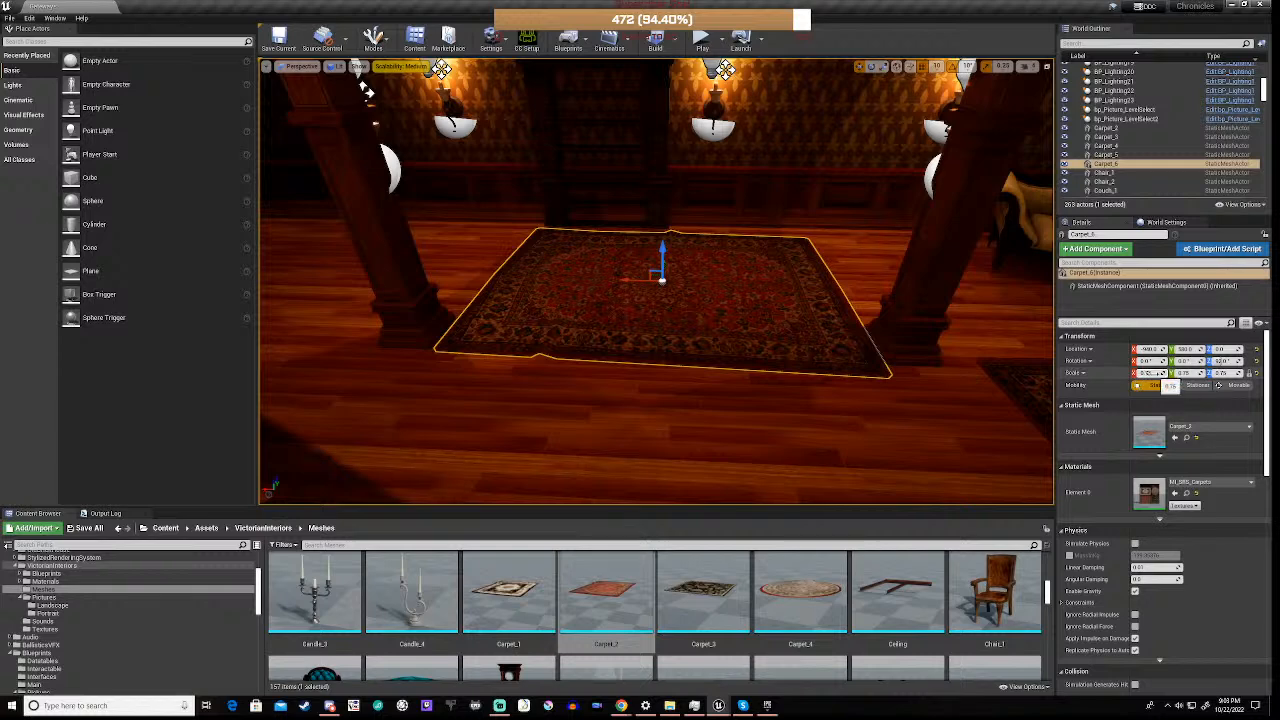
# Scale the carpet in front of the bookshelf uniformly to 0.7
pyautogui.click(1145, 372)
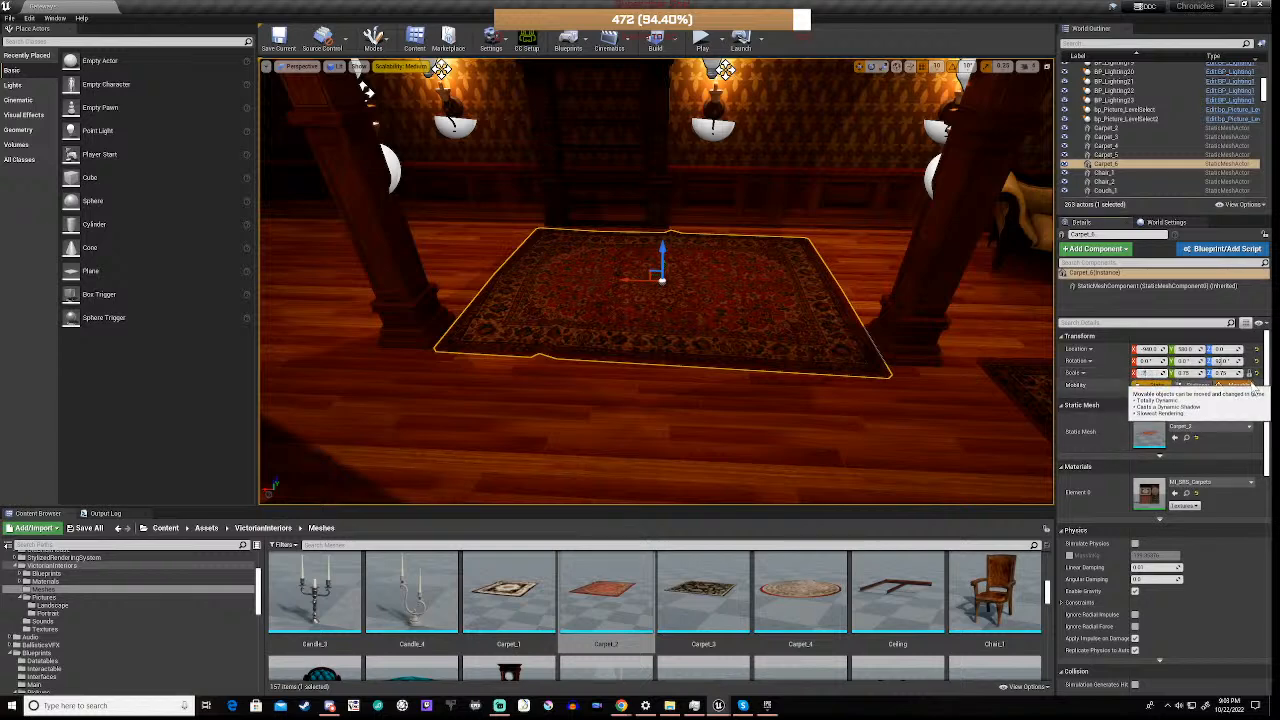
pyautogui.write('.7')
pyautogui.press('Return')
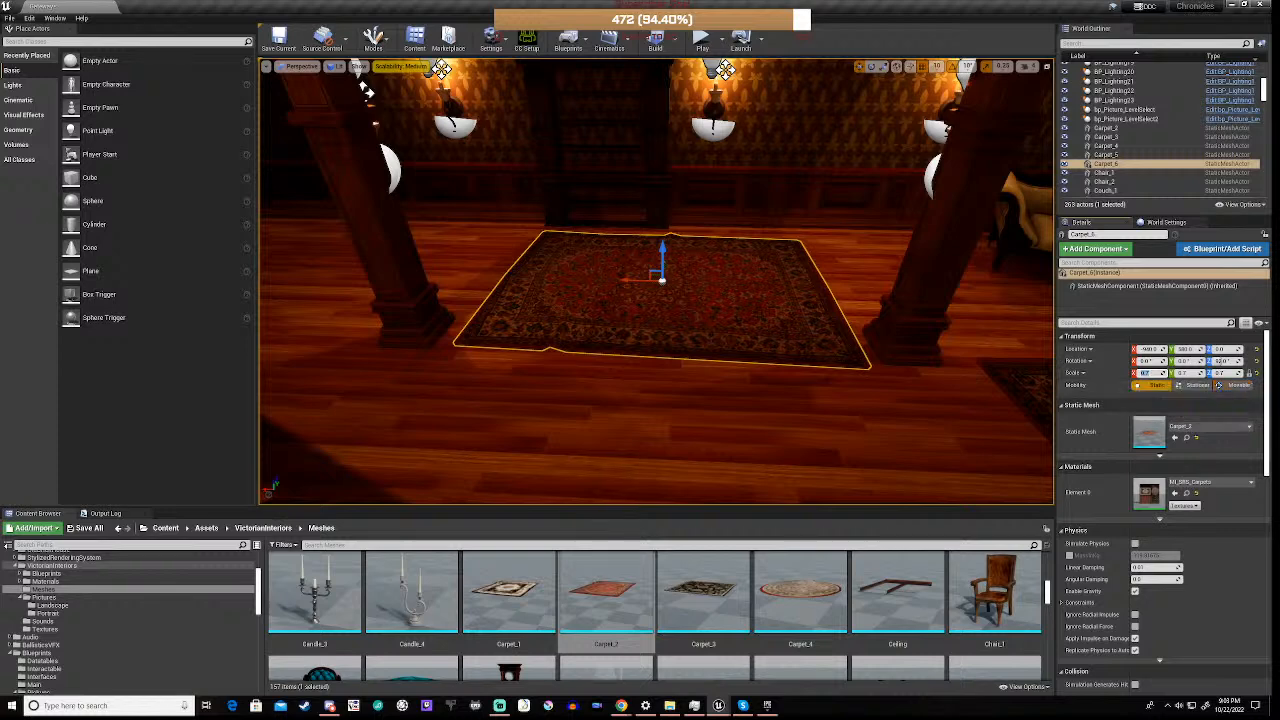
# Place a Carpet_3 mesh on the floor behind the pillar beside the stairs and rotate it -10° about its vertical axis
pyautogui.moveTo(690, 300); pyautogui.dragTo(532, 263, button='right')
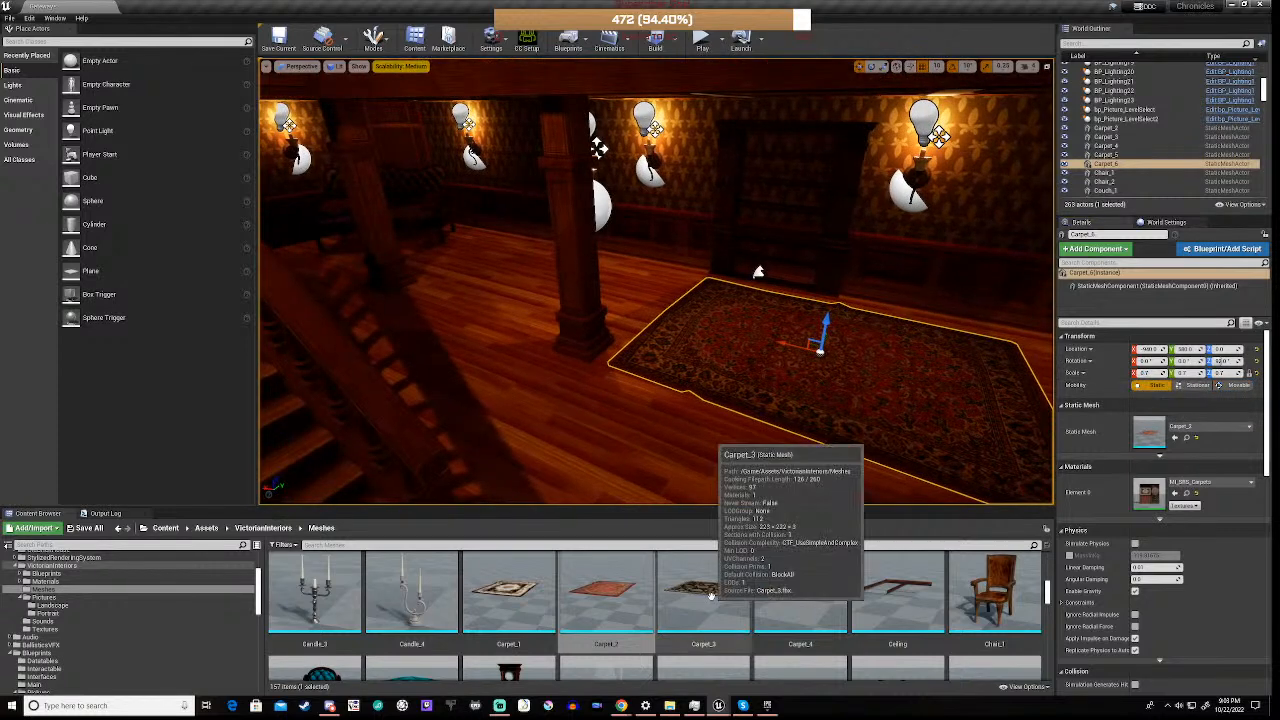
pyautogui.moveTo(711, 596); pyautogui.dragTo(494, 270)
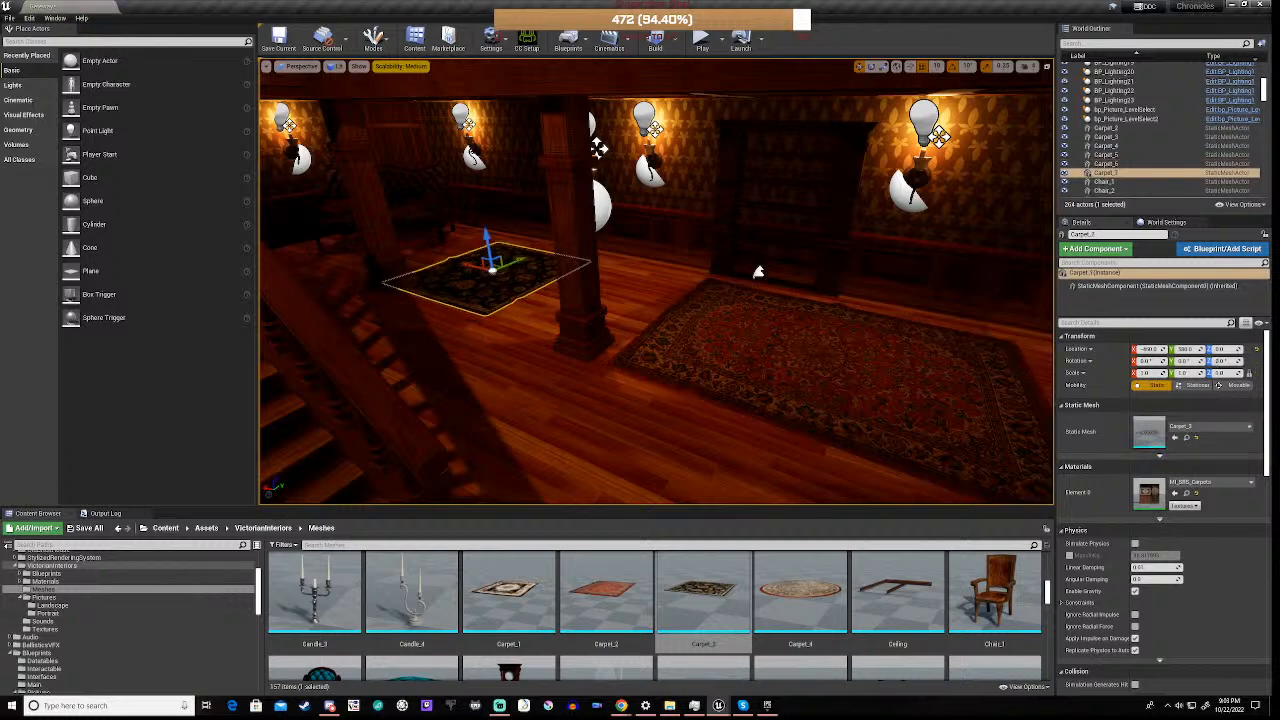
pyautogui.press('e')
pyautogui.moveTo(475, 292); pyautogui.dragTo(455, 292)
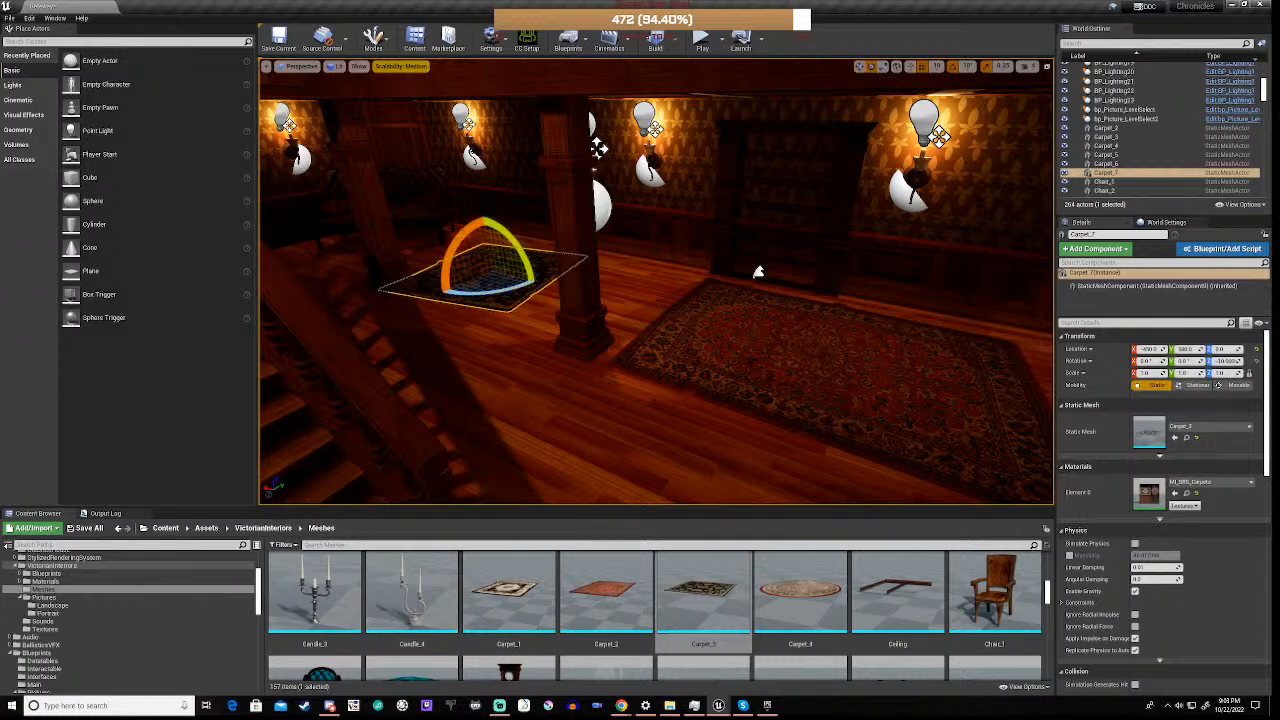
# Place a Carpet_1 mesh on the floor near the windowed corner of the hall and scale it uniformly to 0.5
pyautogui.moveTo(656, 282); pyautogui.dragTo(1030, 314, button='right')
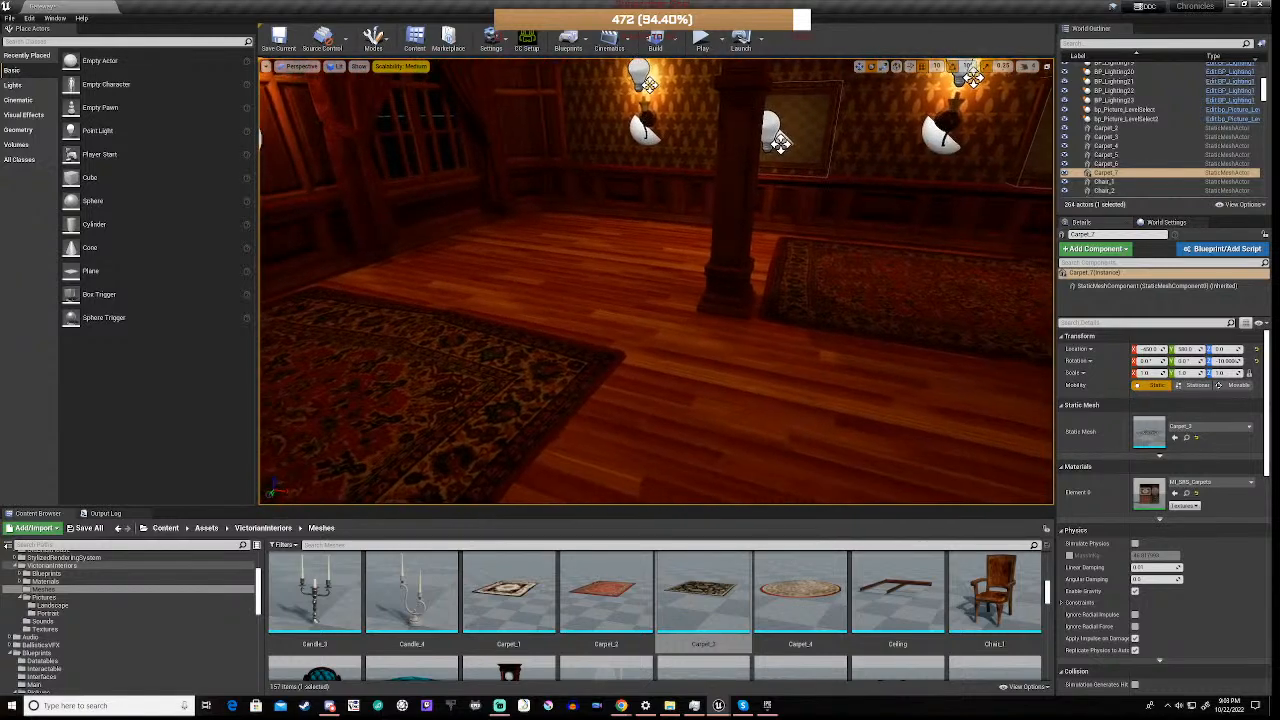
pyautogui.click(502, 590)
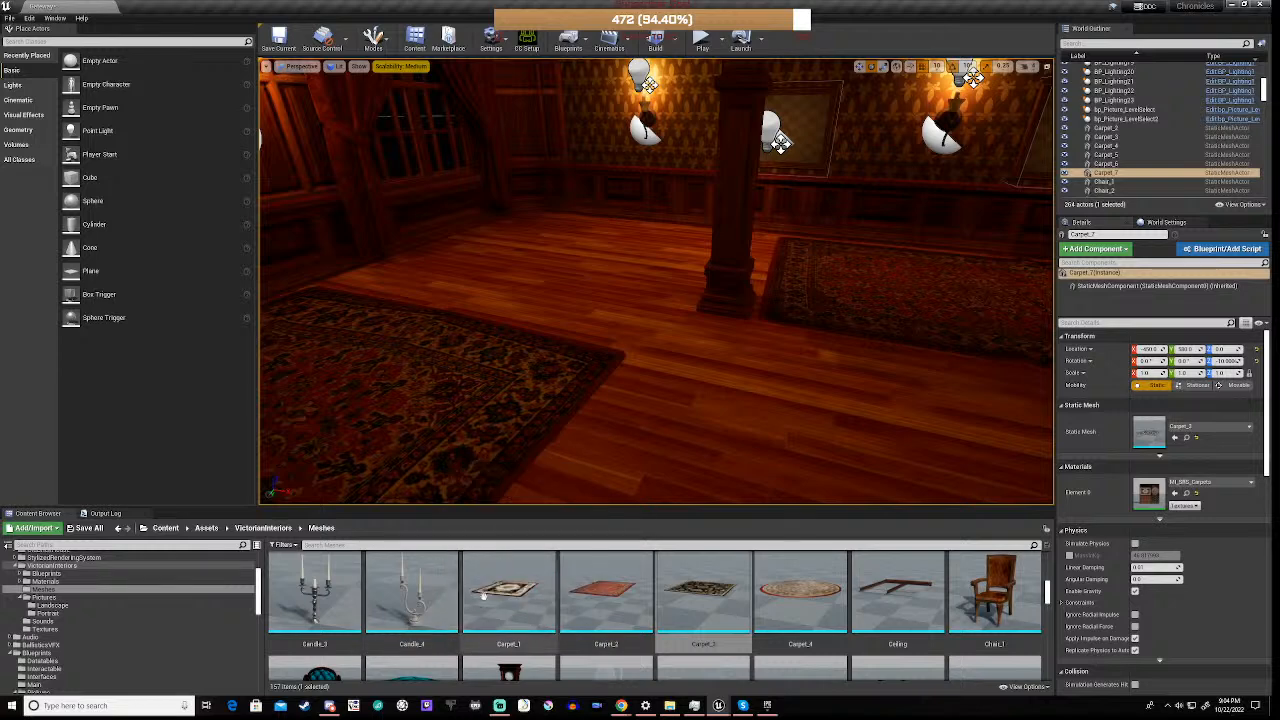
pyautogui.moveTo(502, 588); pyautogui.dragTo(557, 300)
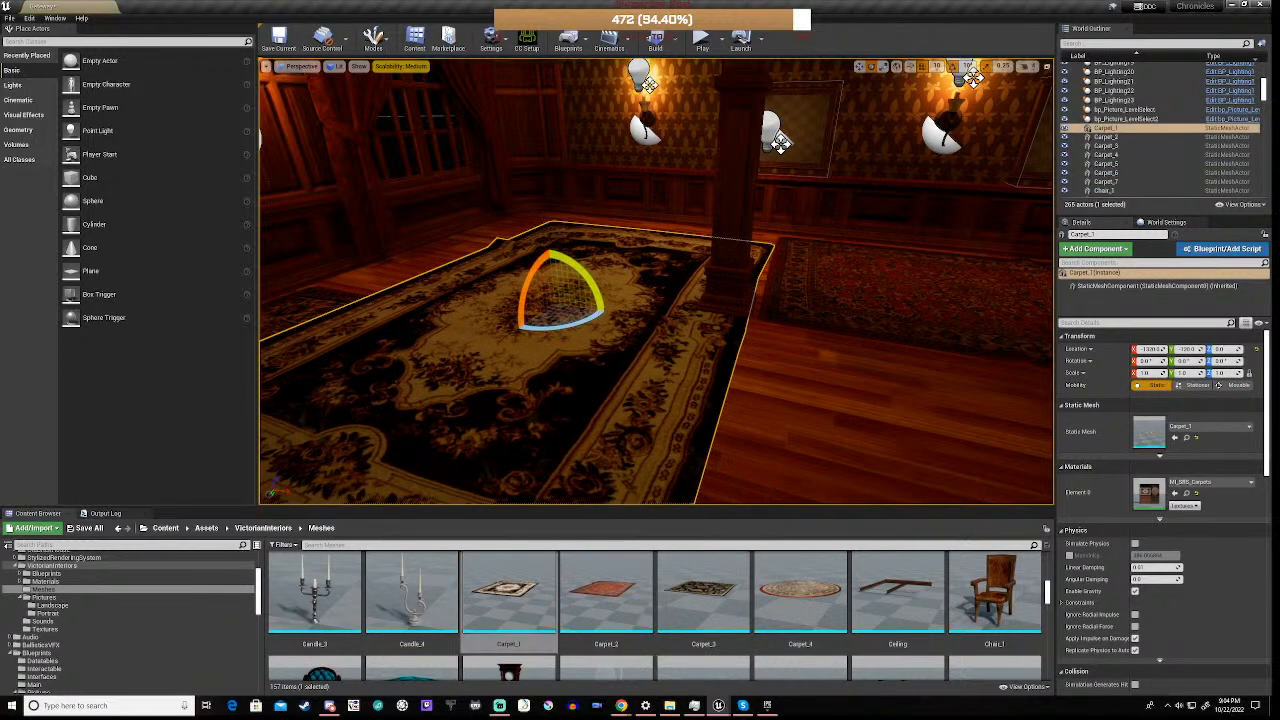
pyautogui.click(1145, 372)
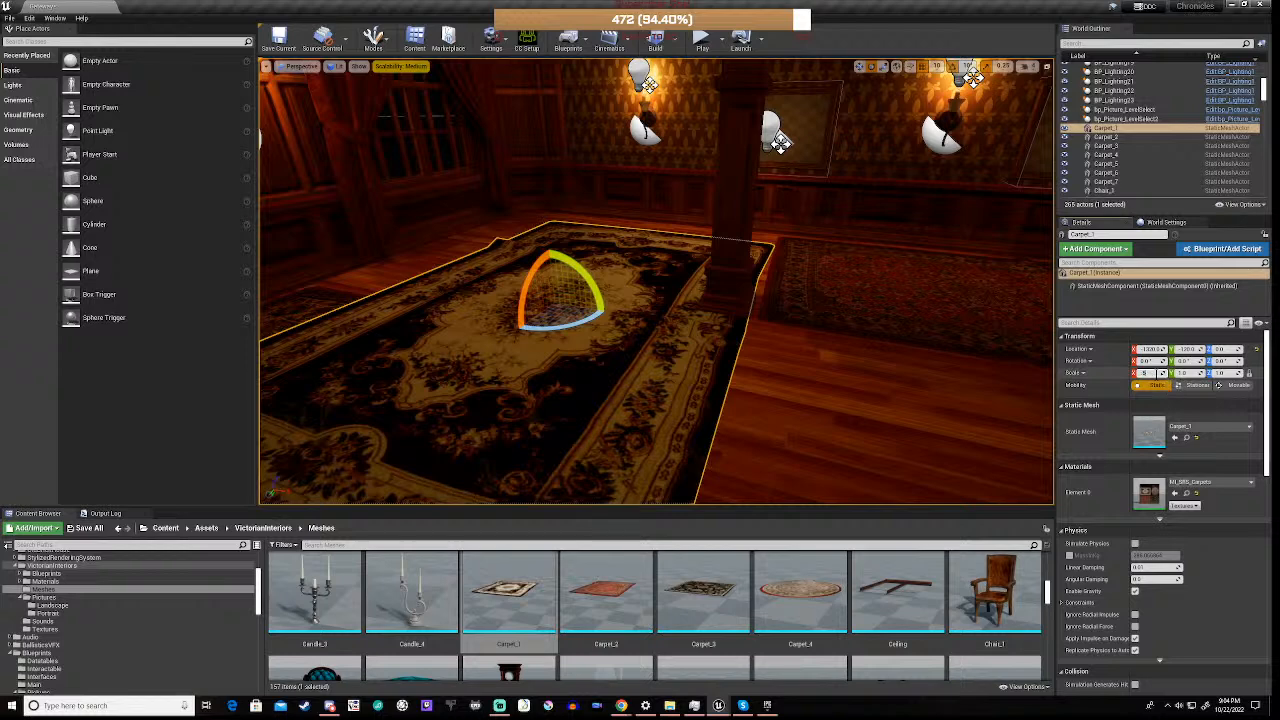
pyautogui.write('0.5')
pyautogui.press('Return')
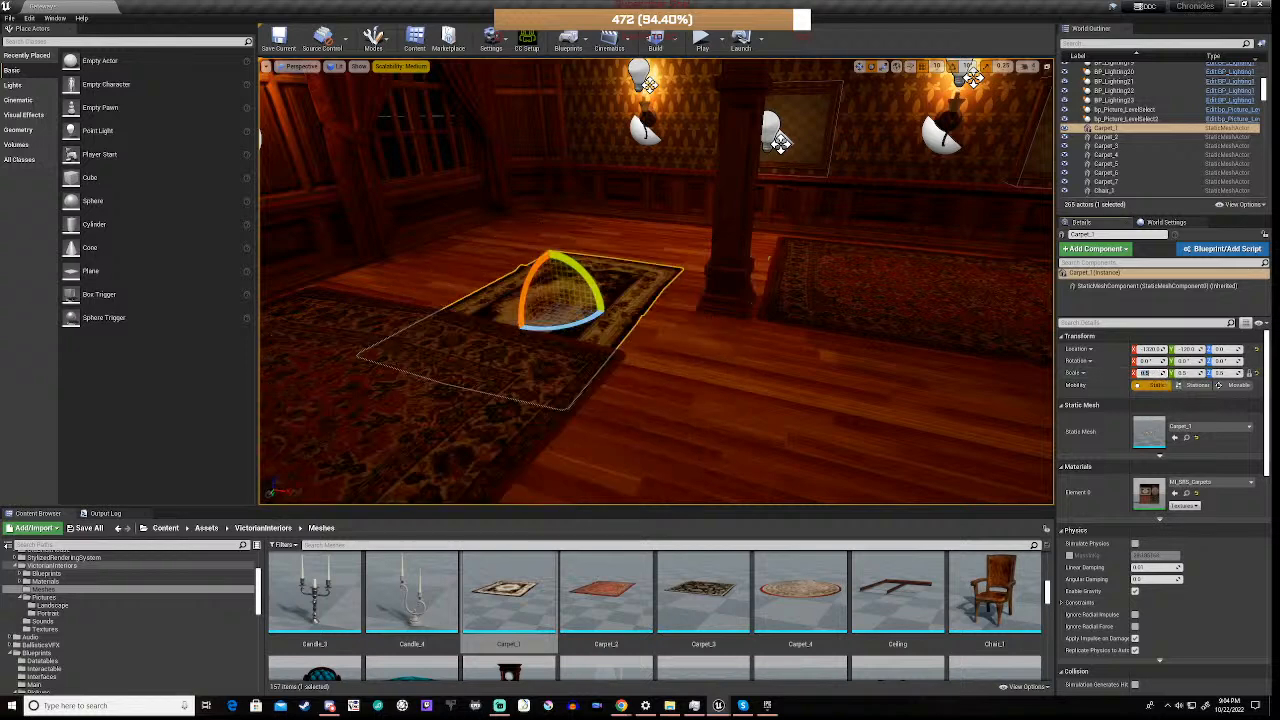
# Rotate the Carpet_1 mesh 120° about its vertical axis and move it further into the windowed corner, clear of the red carpet
pyautogui.moveTo(563, 327); pyautogui.dragTo(443, 327)
pyautogui.press('w')
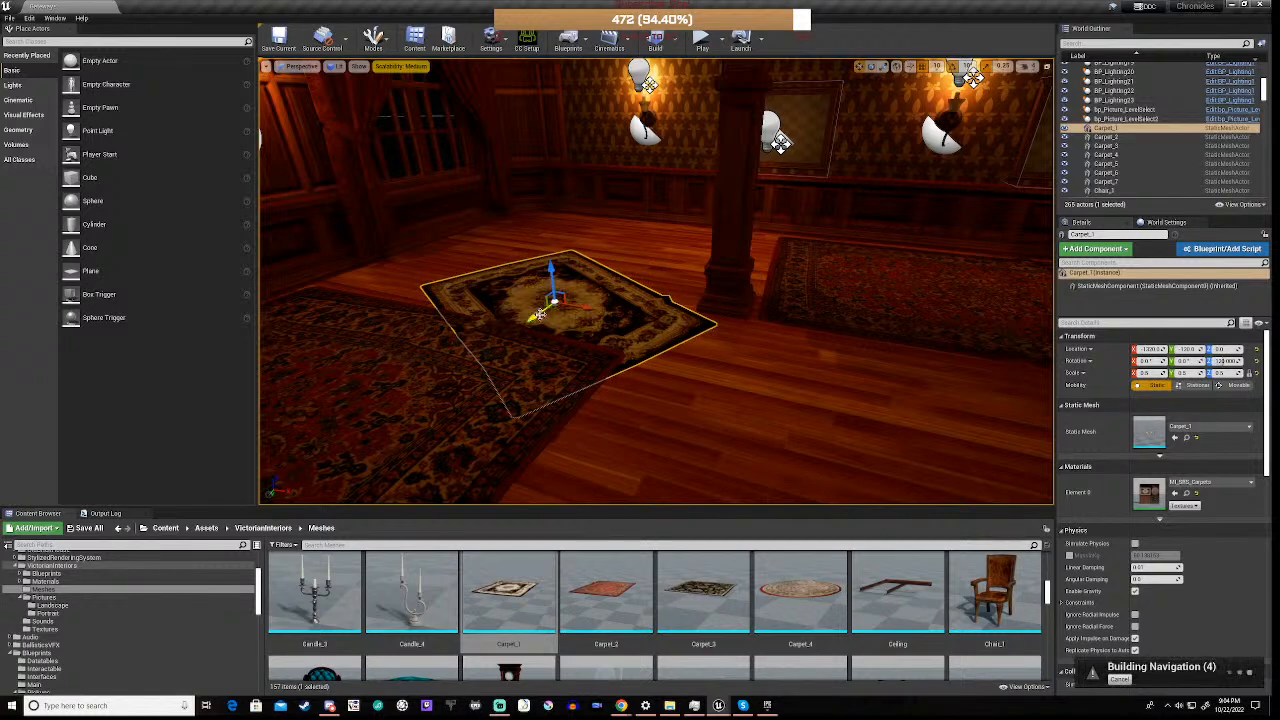
pyautogui.moveTo(531, 318); pyautogui.dragTo(586, 268)
pyautogui.moveTo(586, 268); pyautogui.dragTo(665, 312, button='right')
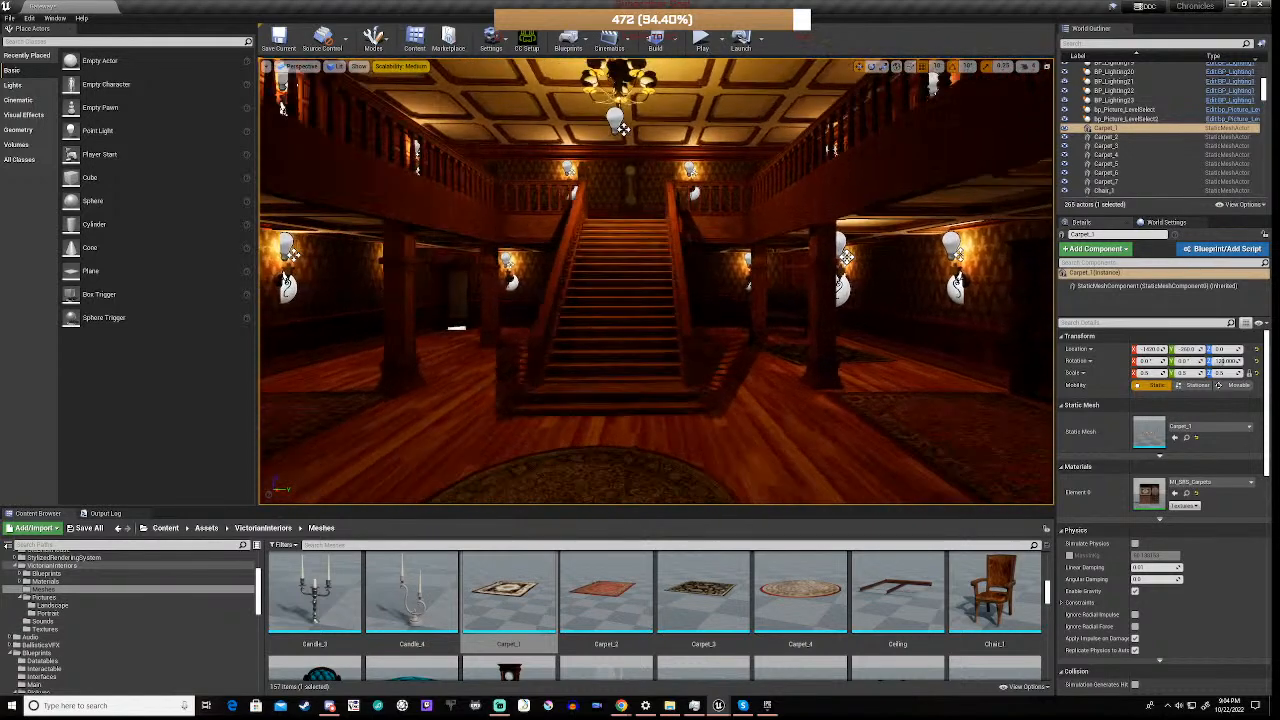
# Examine the hall's staircase, ceiling, upper landing and the bare wall beneath the gallery for spots that still need furnishing
pyautogui.moveTo(656, 300); pyautogui.dragTo(650, 232, button='right')
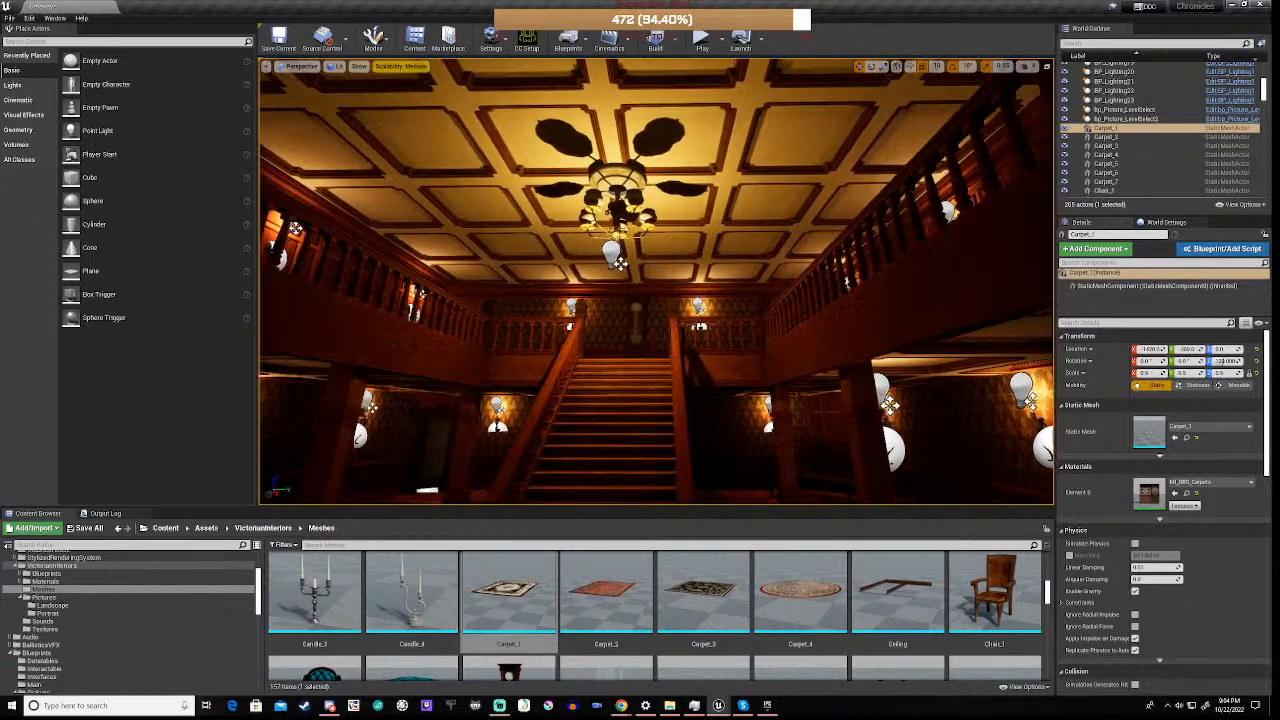
pyautogui.press('w')
pyautogui.press('w')
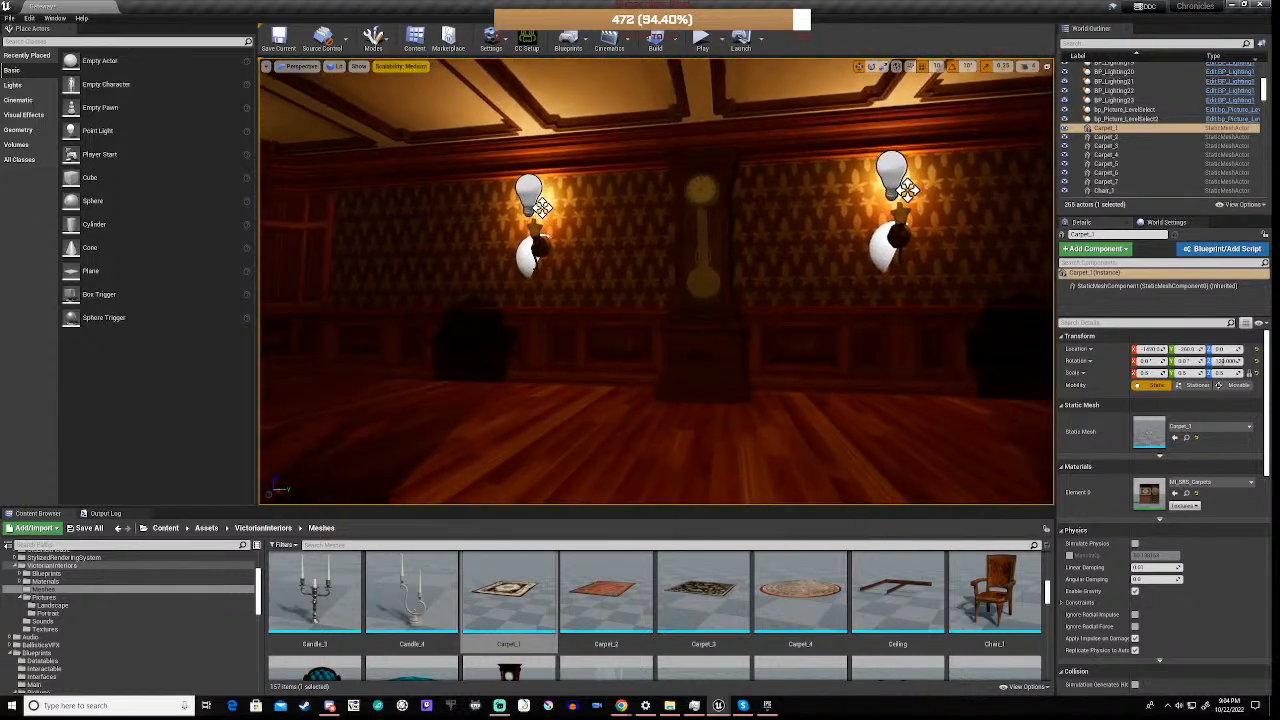
pyautogui.moveTo(656, 300); pyautogui.dragTo(935, 310, button='right')
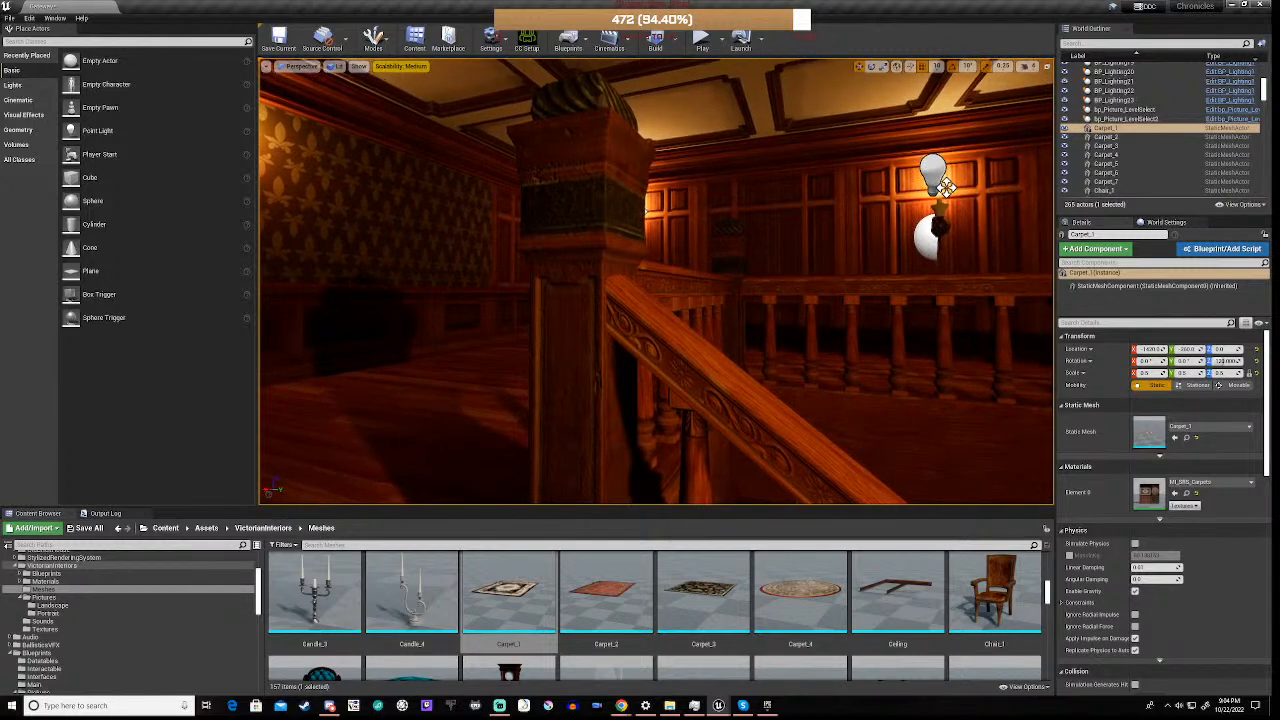
pyautogui.press('s')
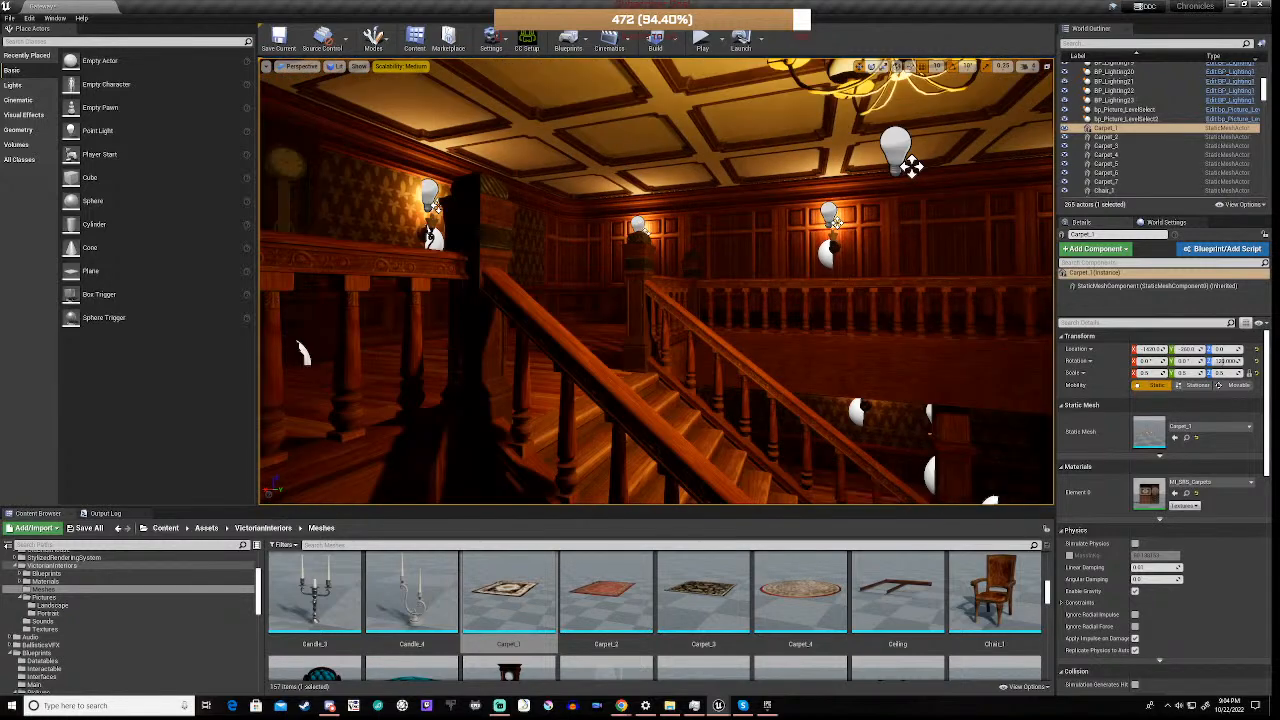
pyautogui.moveTo(656, 300); pyautogui.dragTo(317, 264, button='right')
pyautogui.press('w')
pyautogui.press('w')
pyautogui.press('w')
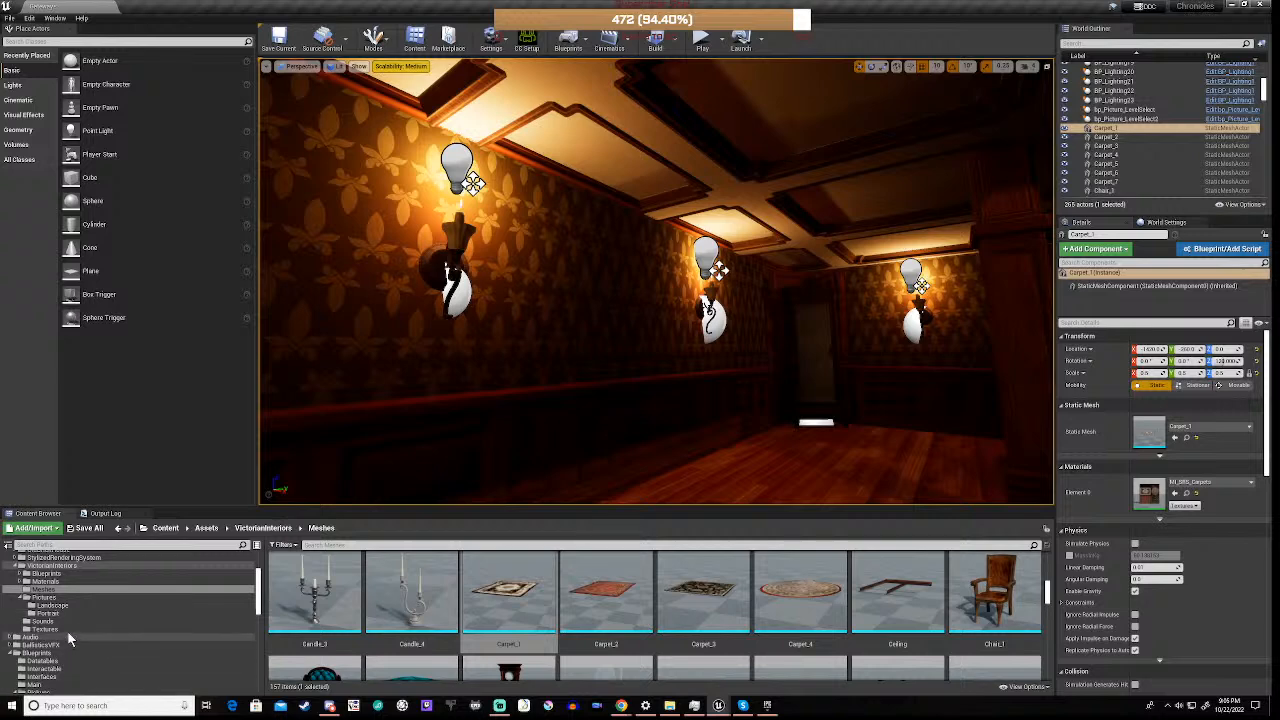
# Place a bp_Picture from the VictorianInteriors Blueprints folder near the wall sconces beneath the gallery
pyautogui.click(61, 571)
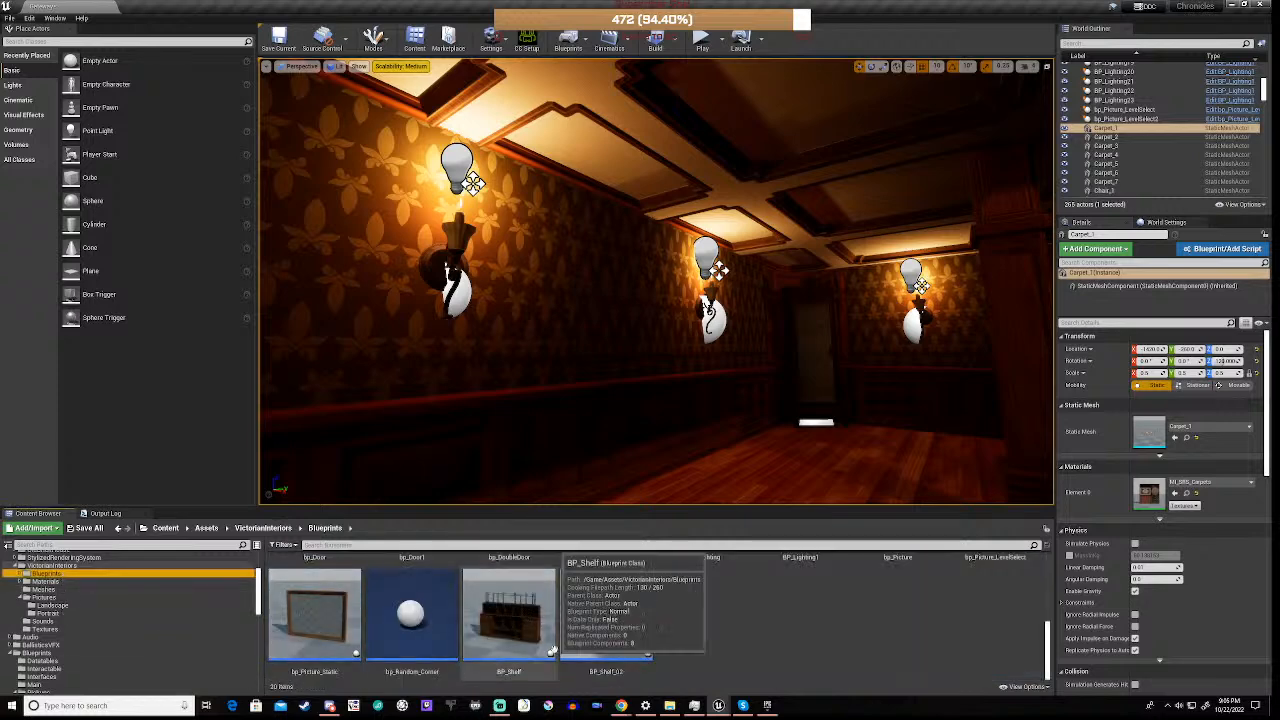
pyautogui.scroll(2, 701, 626)
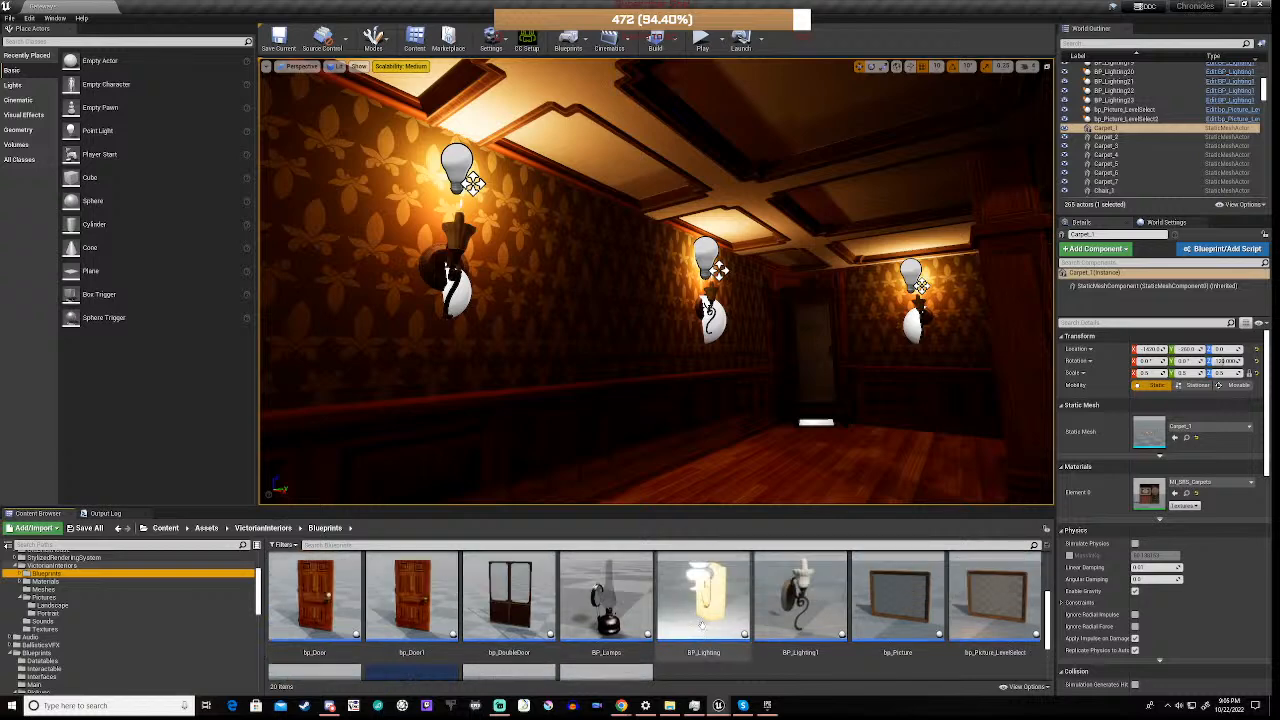
pyautogui.click(897, 600)
pyautogui.moveTo(752, 494); pyautogui.dragTo(736, 285)
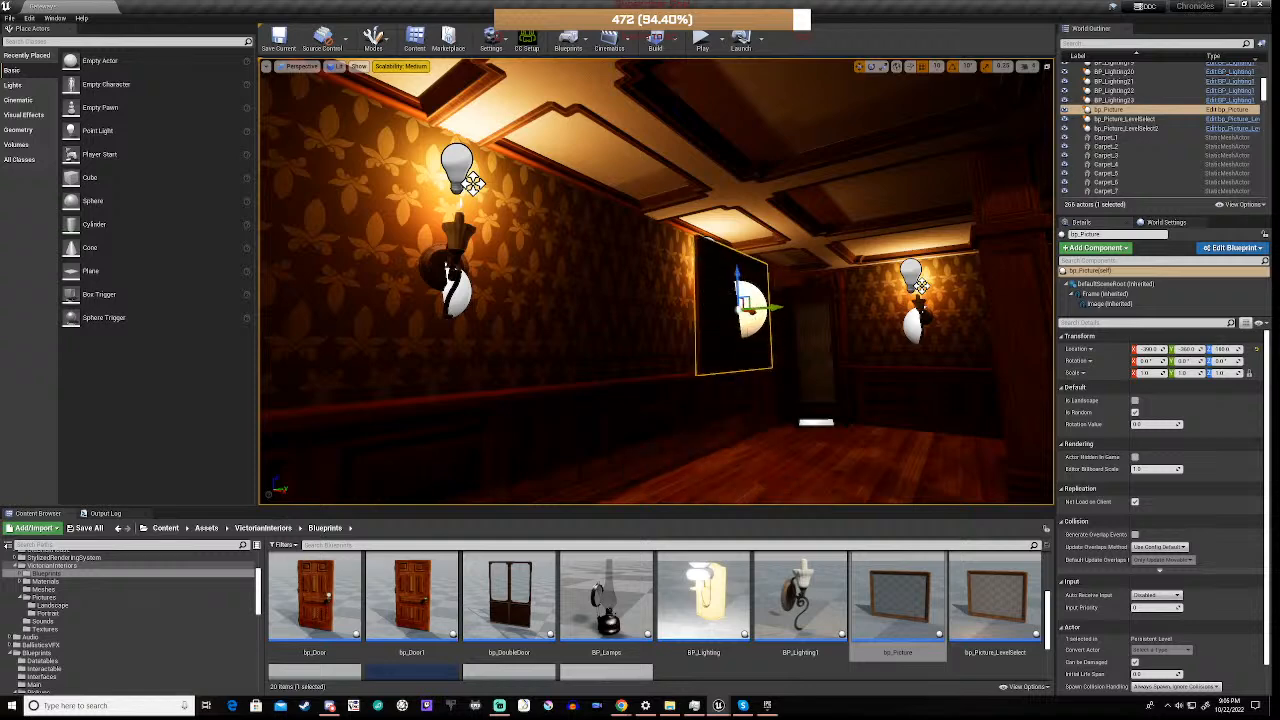
# Move the picture back against the wallpapered wall and slide it sideways between two wall sconces
pyautogui.moveTo(608, 286); pyautogui.dragTo(585, 298, button='right')
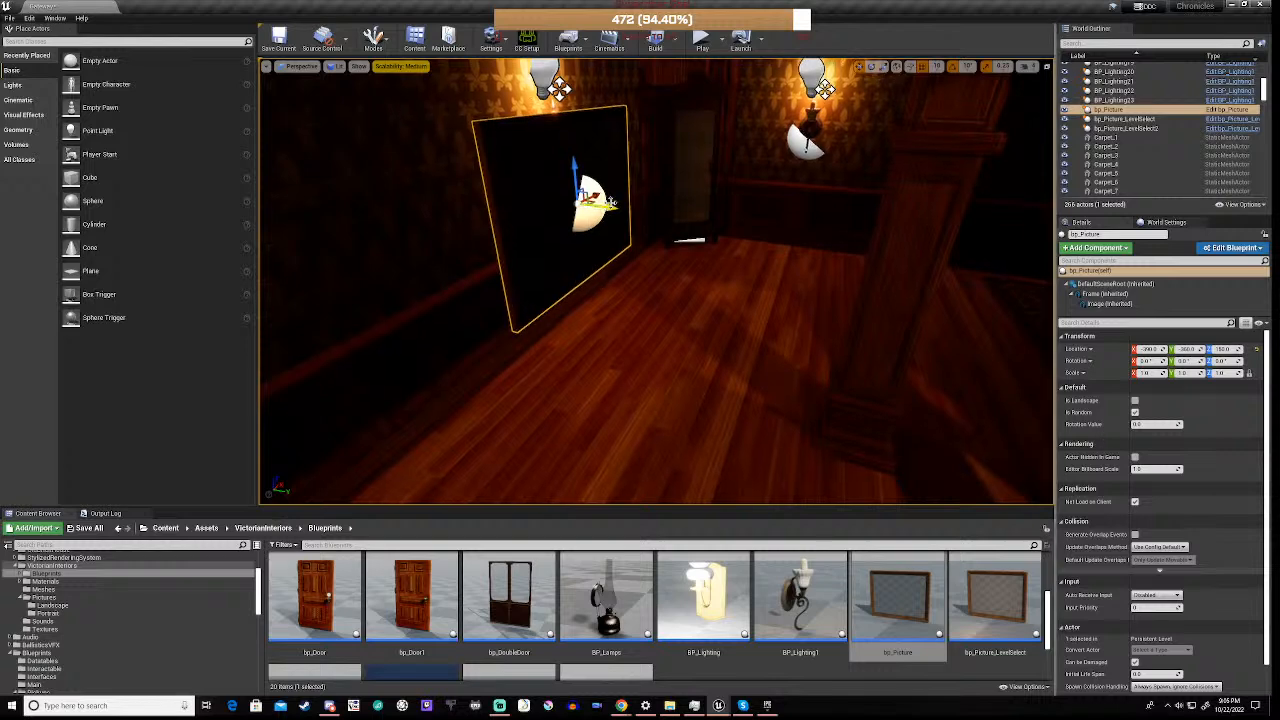
pyautogui.moveTo(612, 207); pyautogui.dragTo(495, 213)
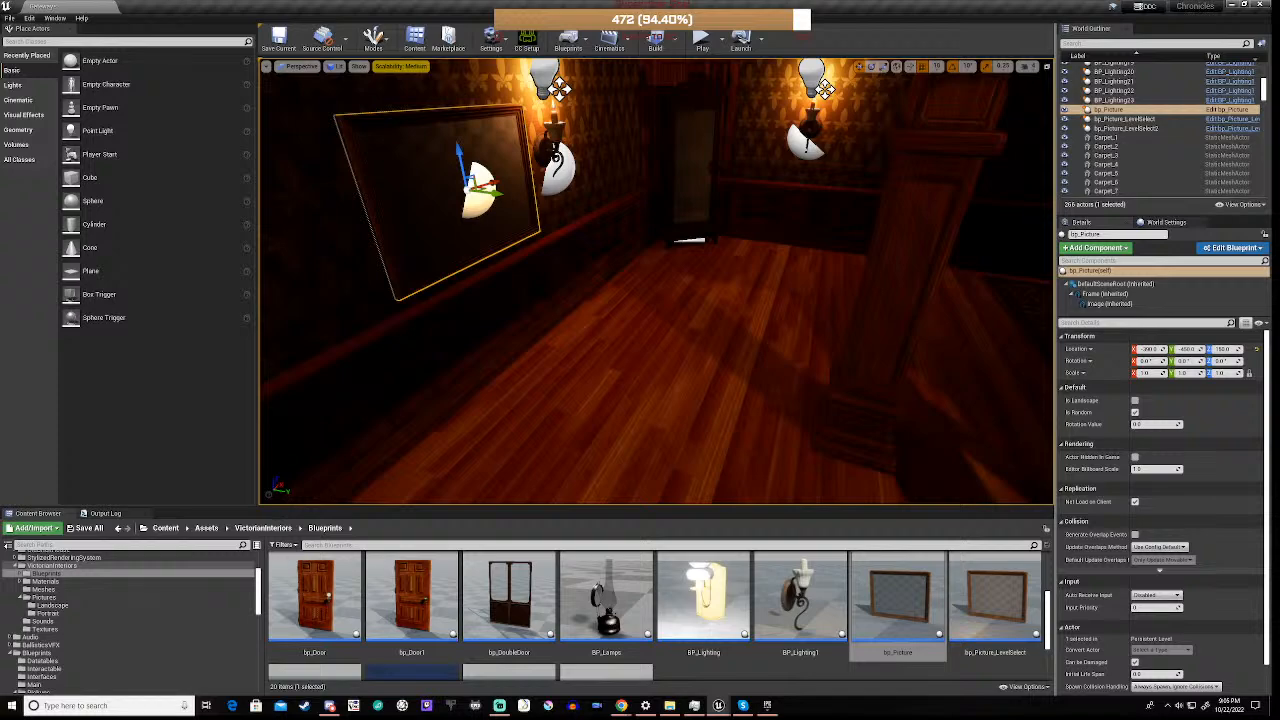
pyautogui.moveTo(495, 213); pyautogui.dragTo(330, 204, button='right')
pyautogui.press('a')
pyautogui.press('d')
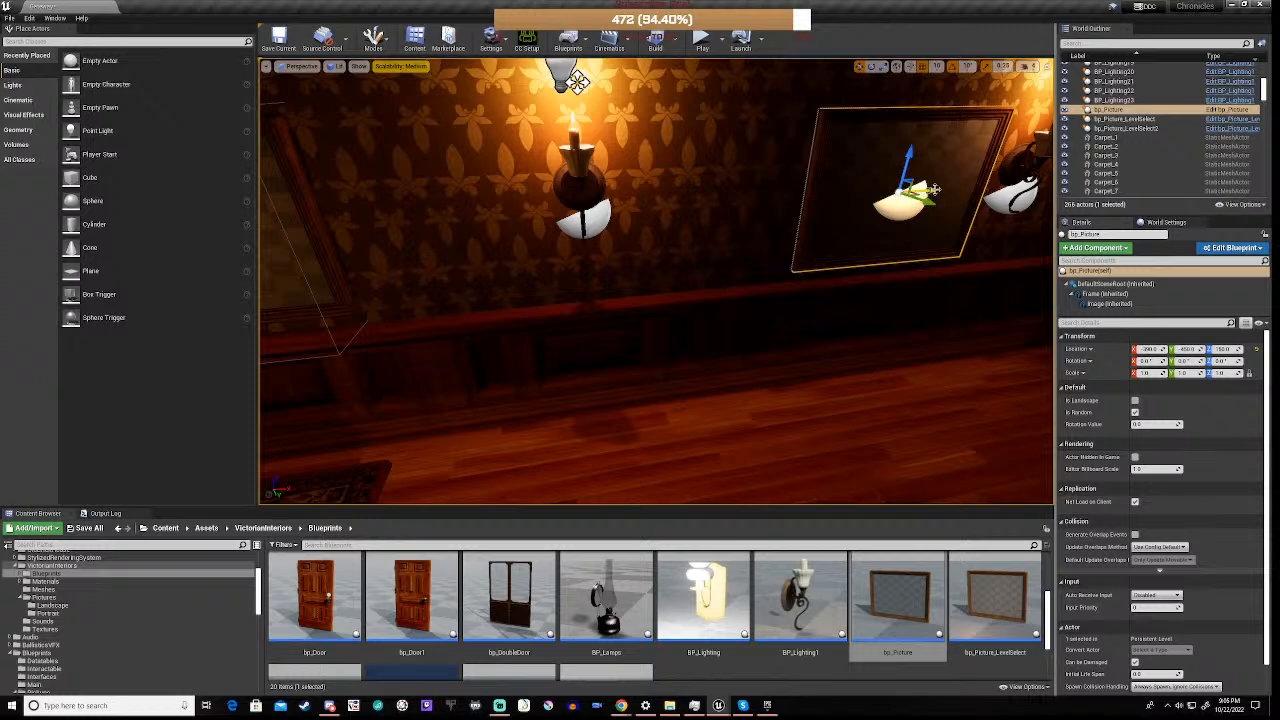
pyautogui.moveTo(929, 196); pyautogui.dragTo(871, 201)
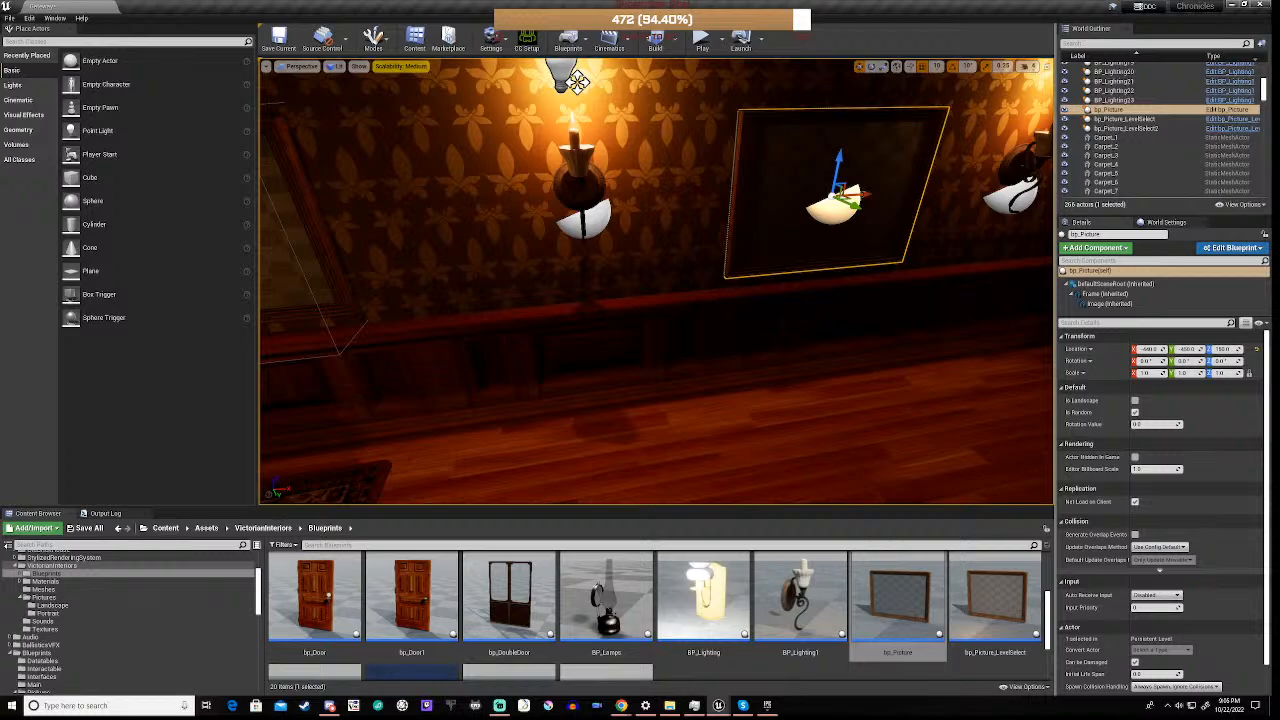
pyautogui.moveTo(838, 200); pyautogui.dragTo(780, 198, button='right')
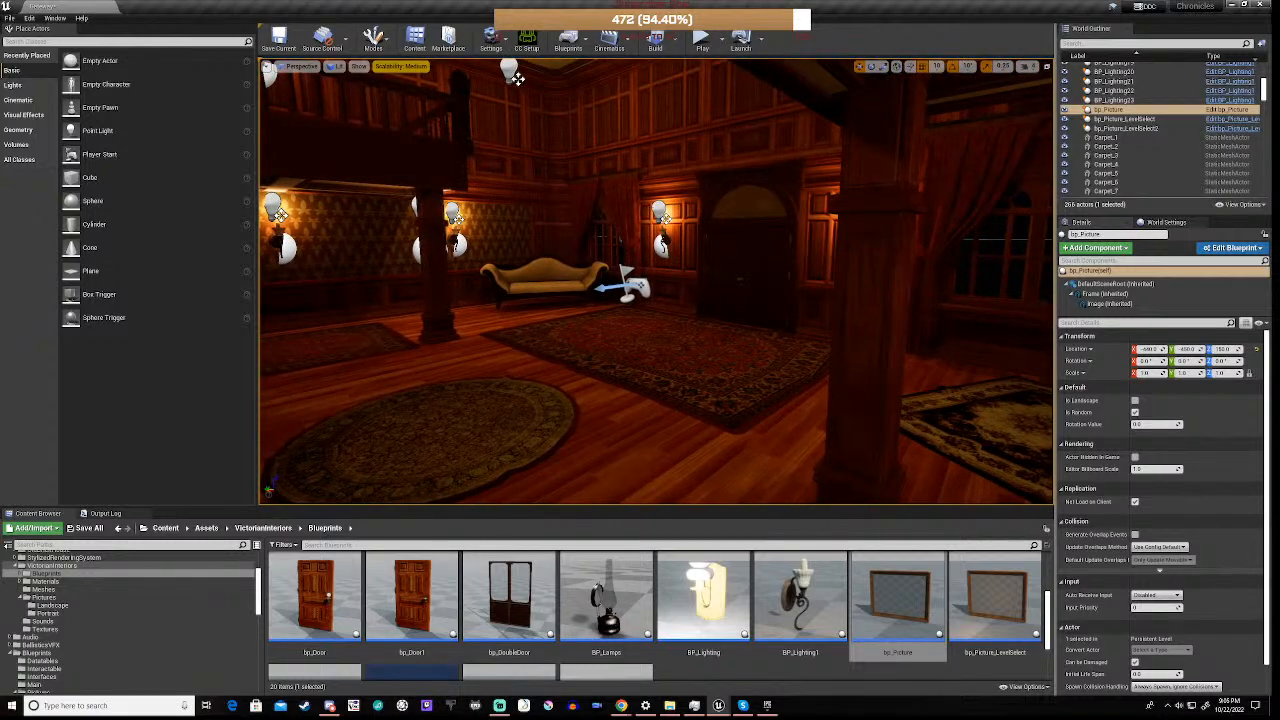
# Play the level and walk up the staircase to the grandfather clock on the landing
pyautogui.click(702, 40)
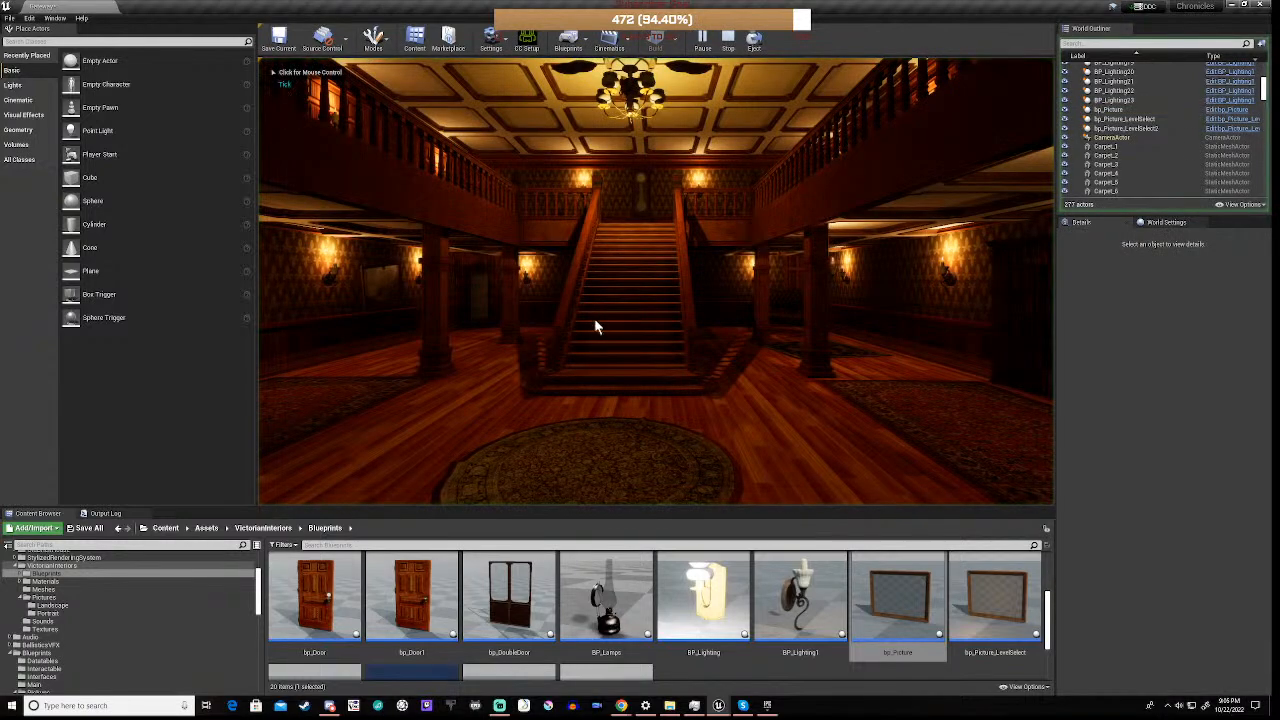
pyautogui.click(656, 281)
pyautogui.press('w')
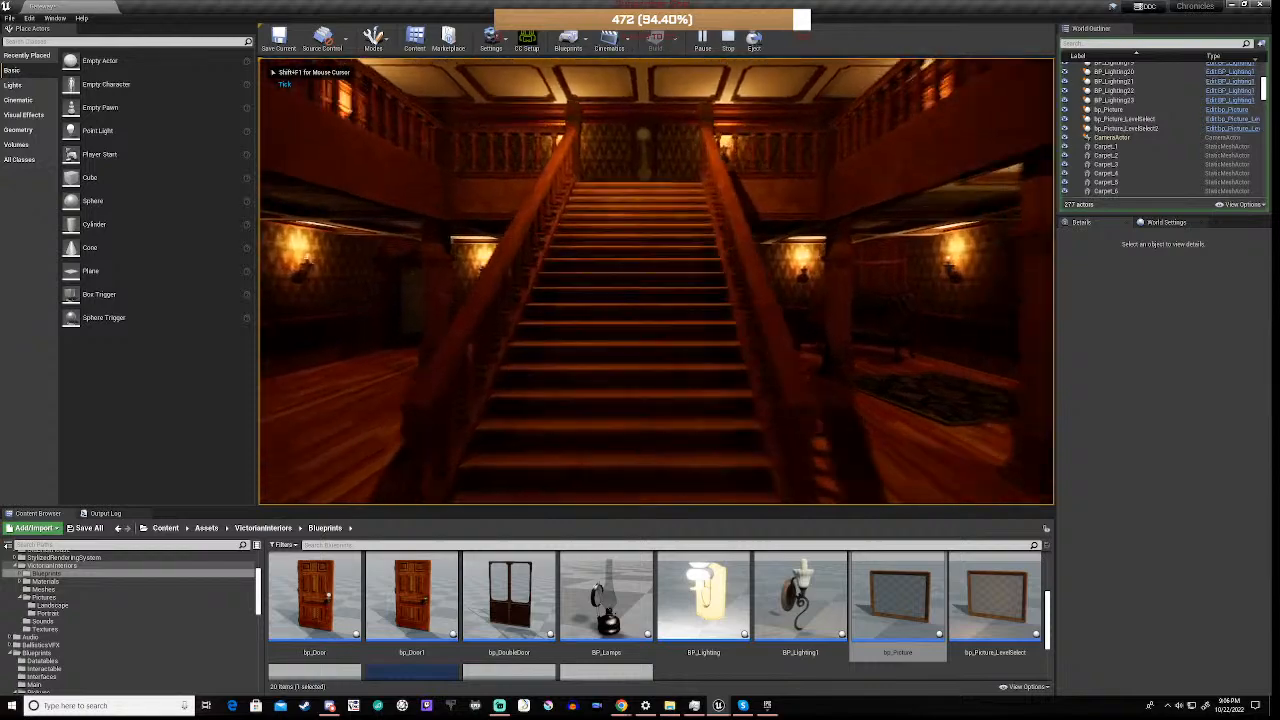
pyautogui.press('w')
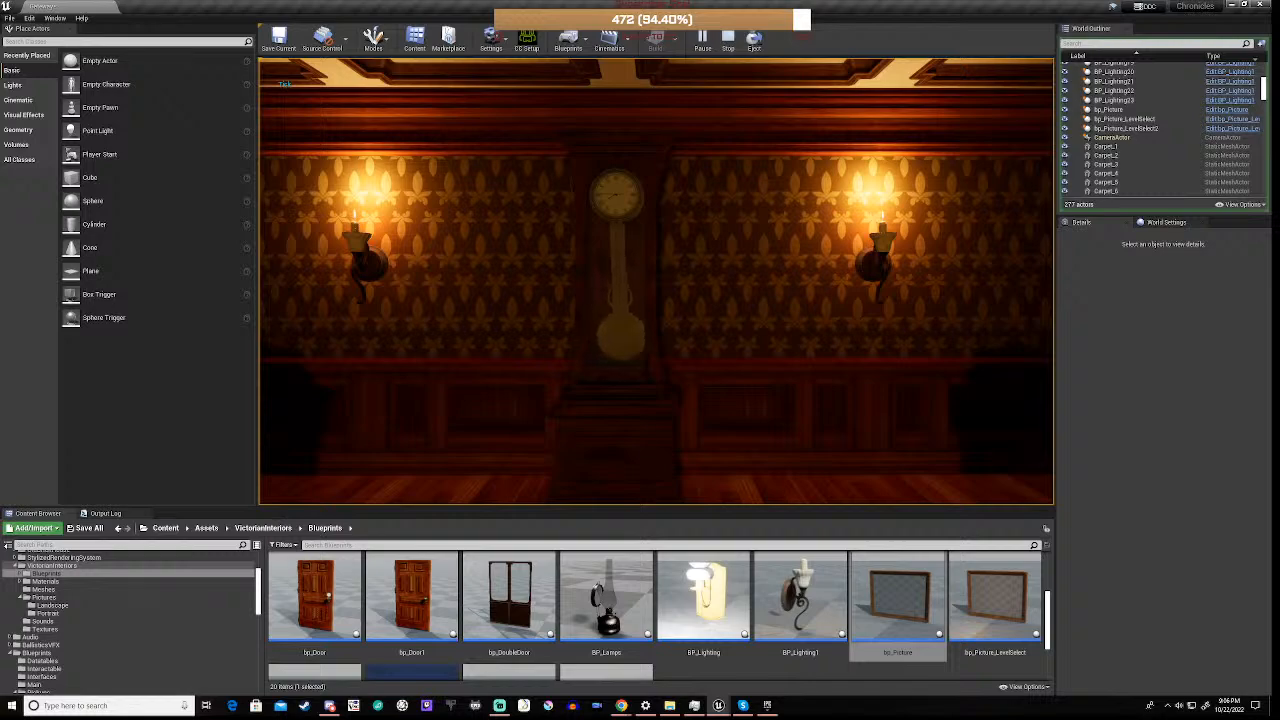
# Continue the playtest from the landing clock to the level-select pictures beneath the gallery and examine the Blood Donor picture up close
pyautogui.press('s')
pyautogui.press('s')
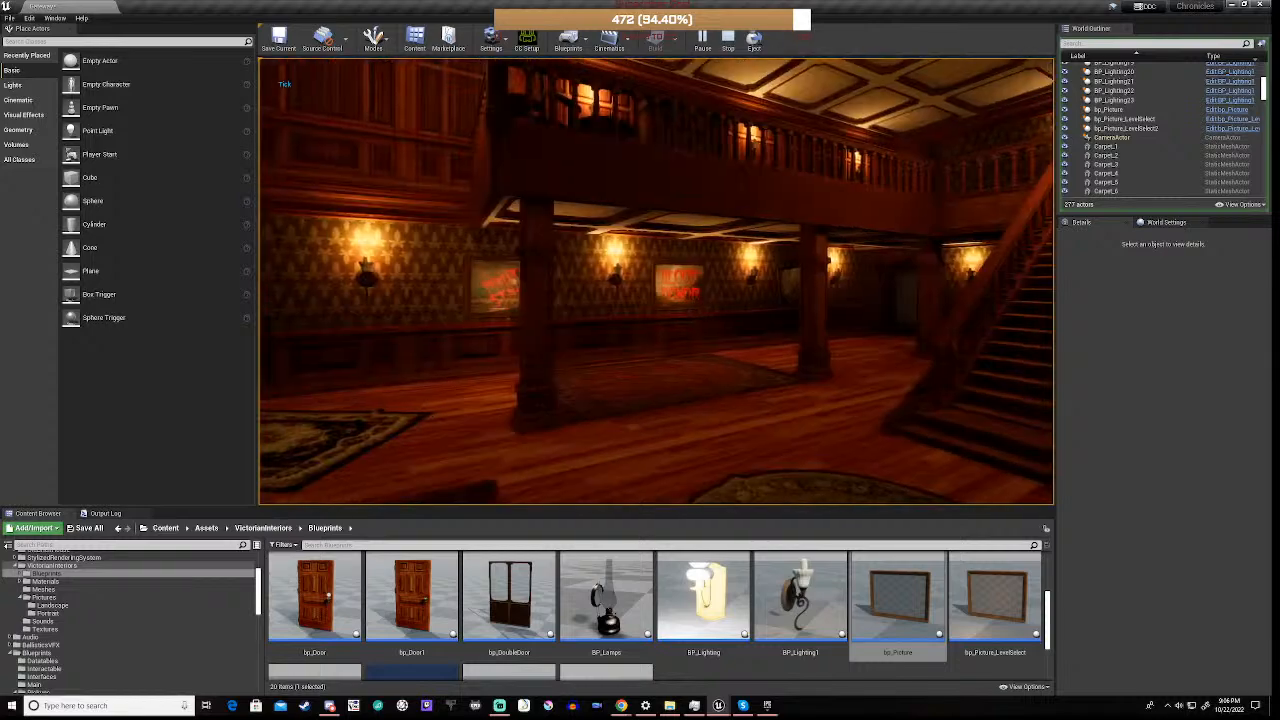
pyautogui.press('w')
pyautogui.press('w')
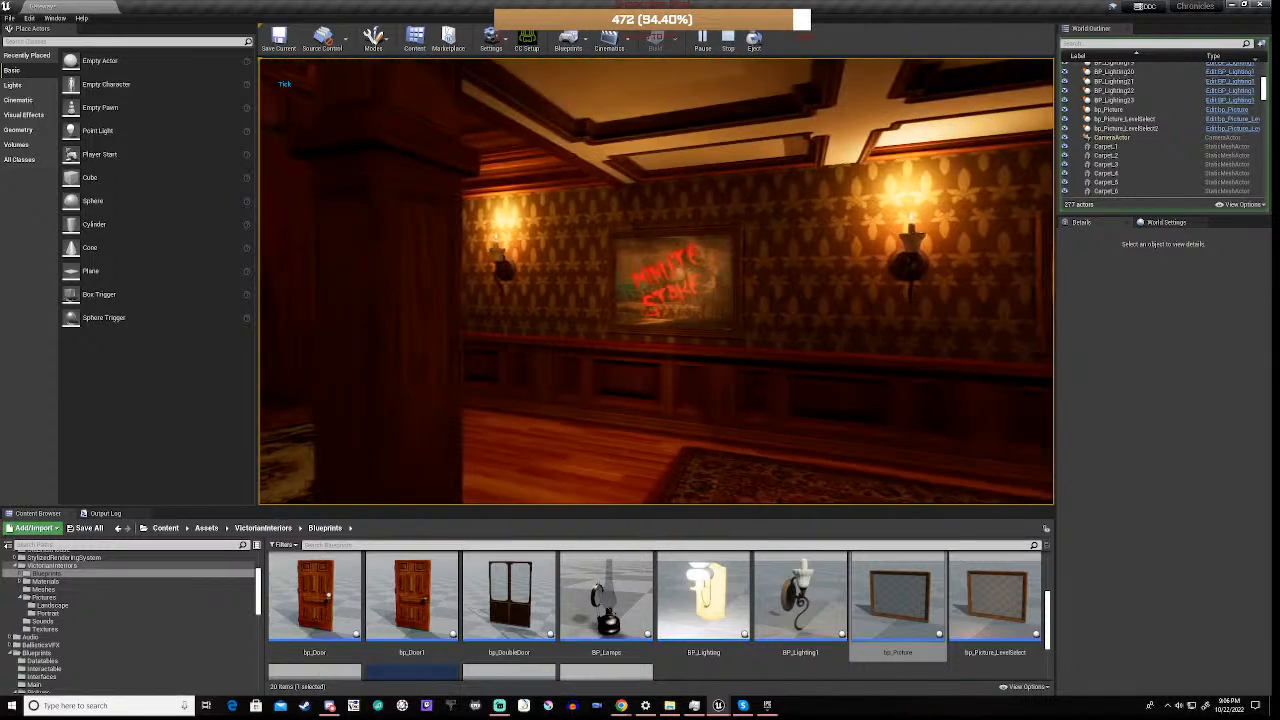
pyautogui.press('w')
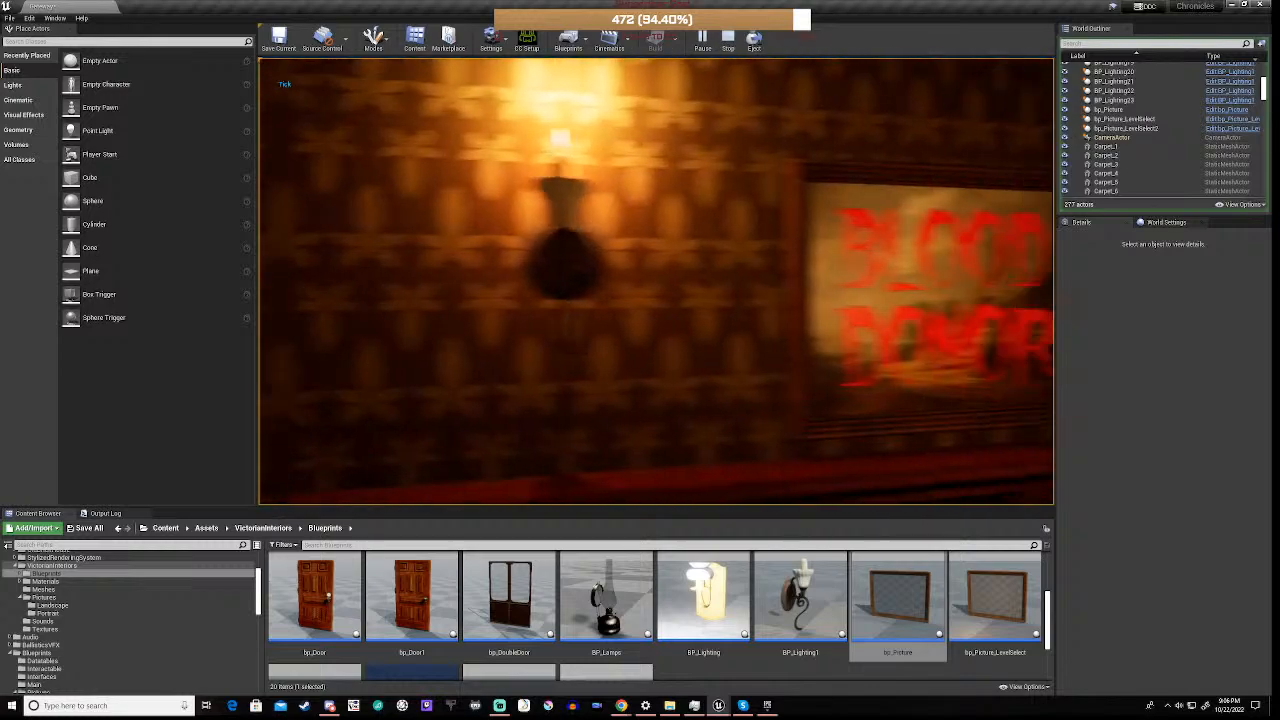
pyautogui.press('w')
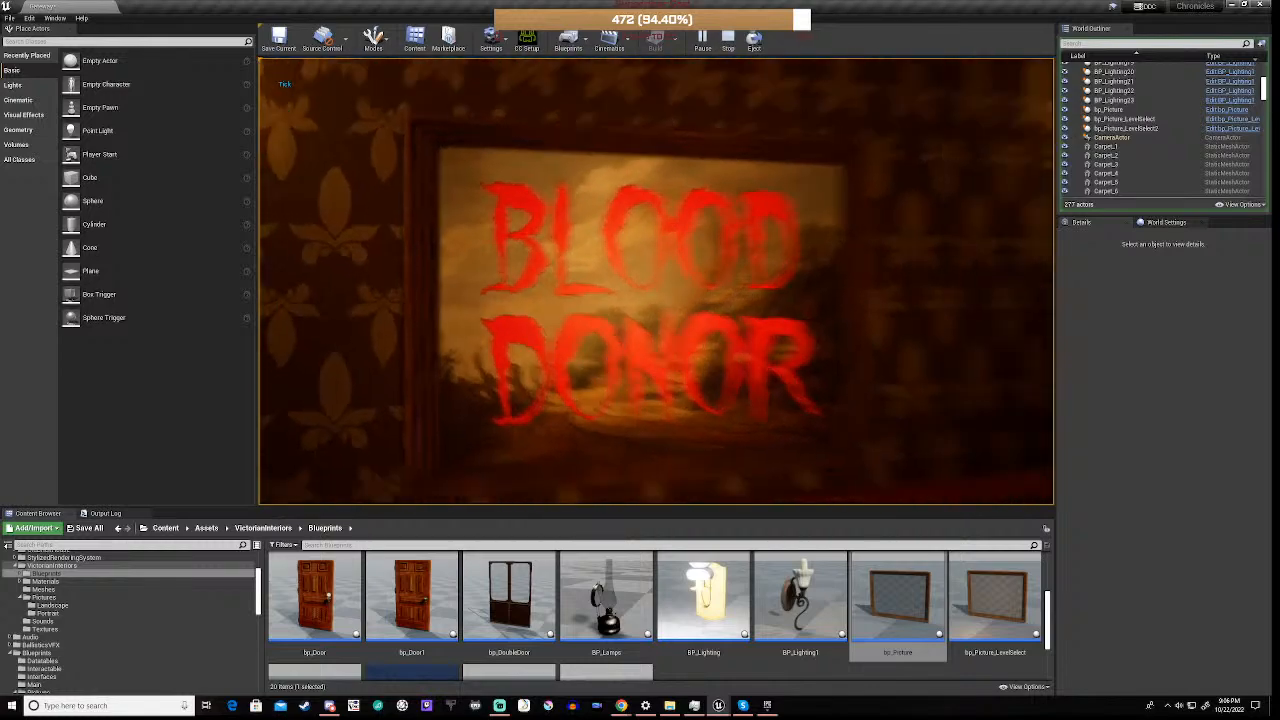
# Inspect the landscape picture between the wall sconces in the playtest, look back over the hall and staircase, and end the play session
pyautogui.press('d')
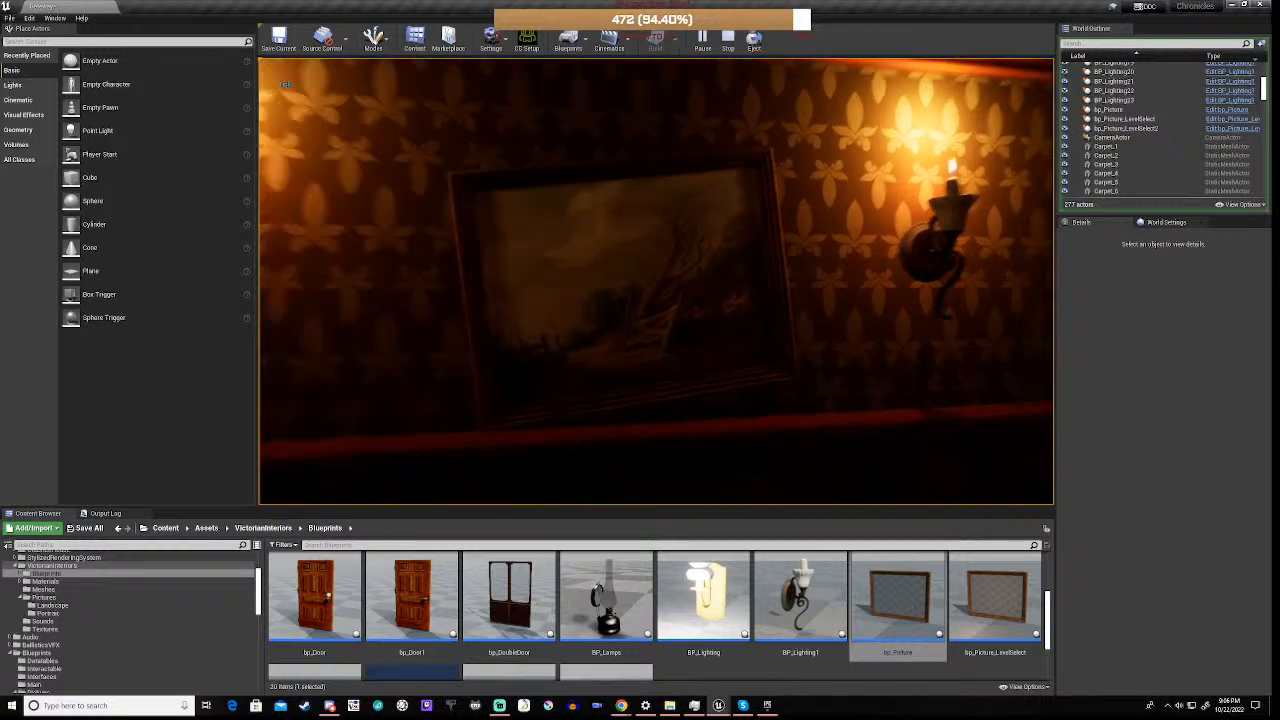
pyautogui.press('s')
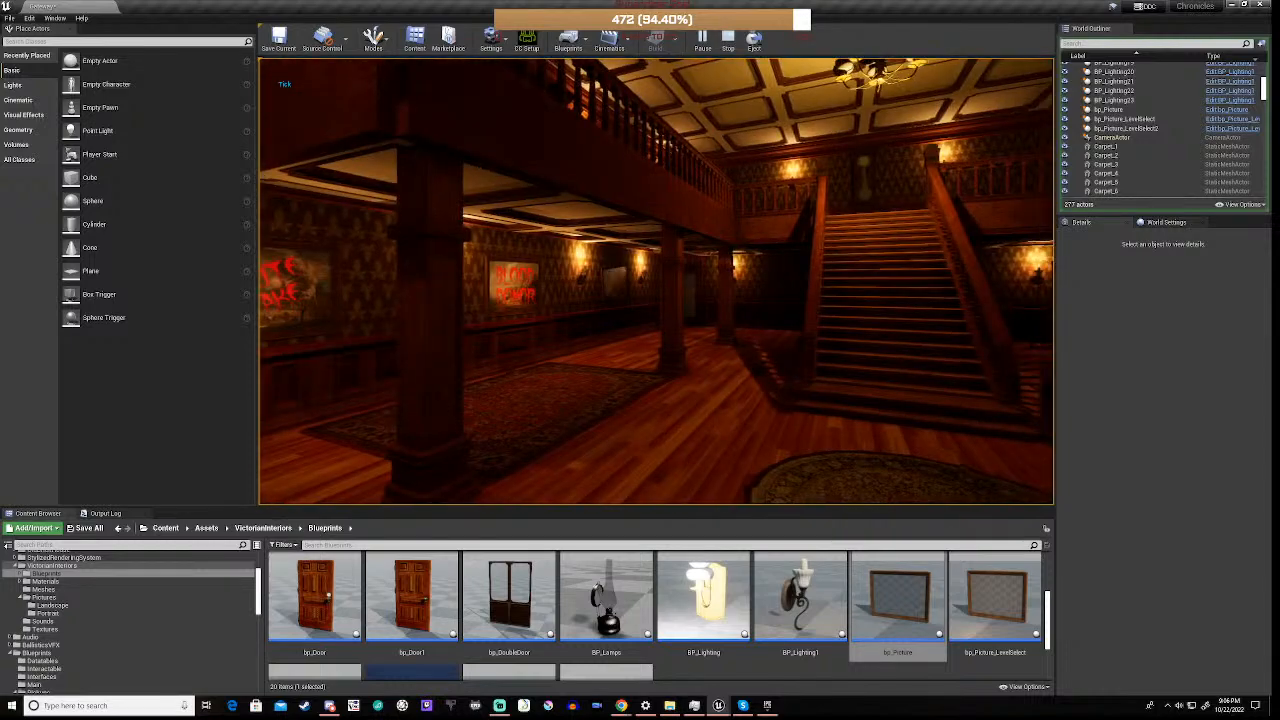
pyautogui.press('w')
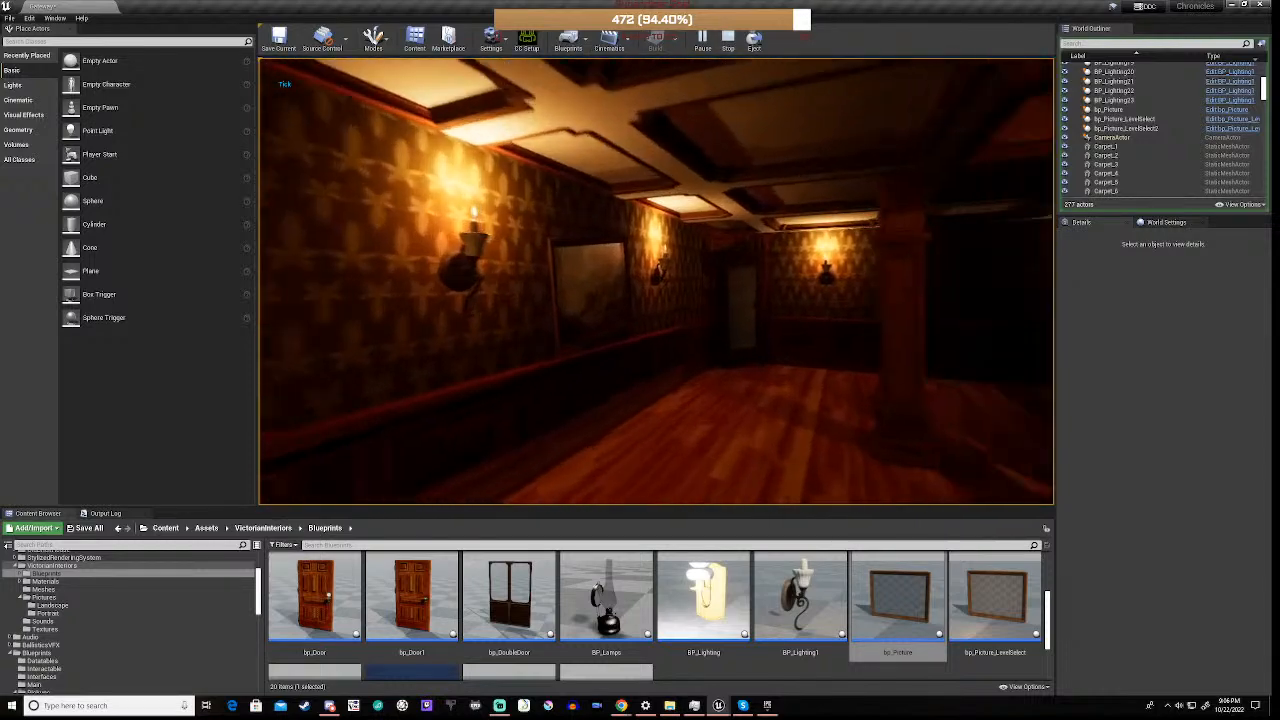
pyautogui.press('w')
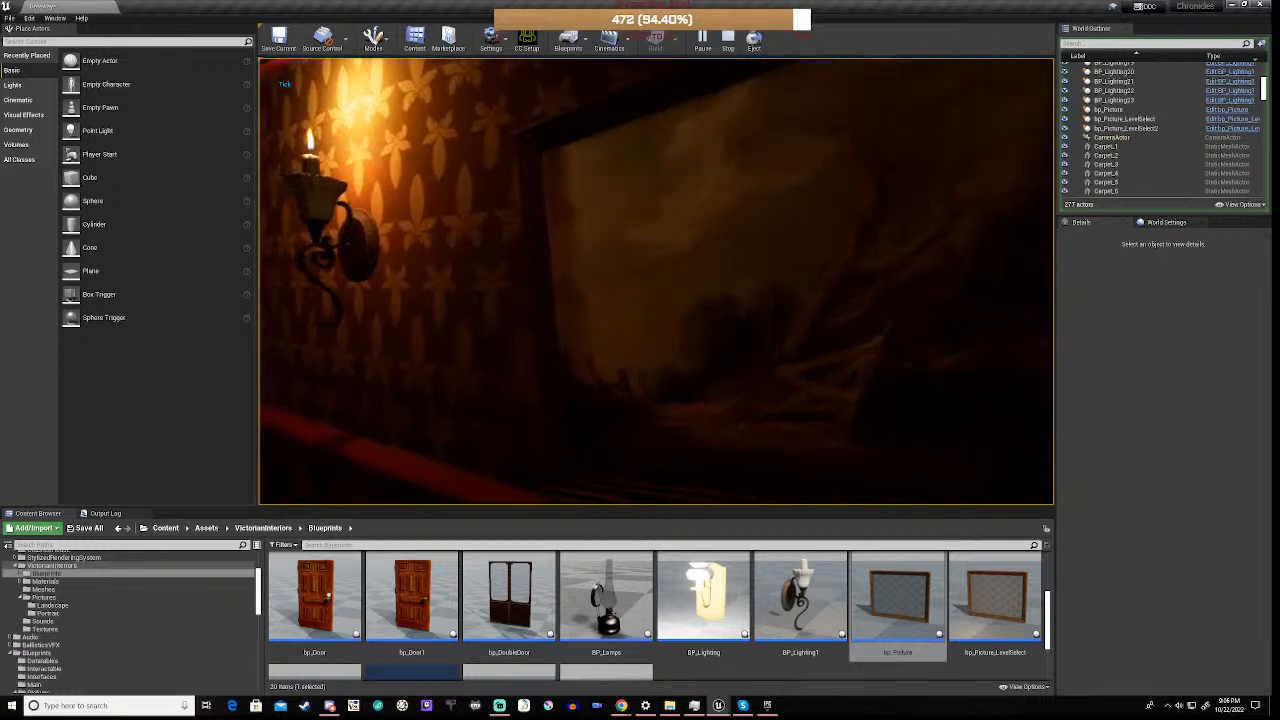
pyautogui.press('w')
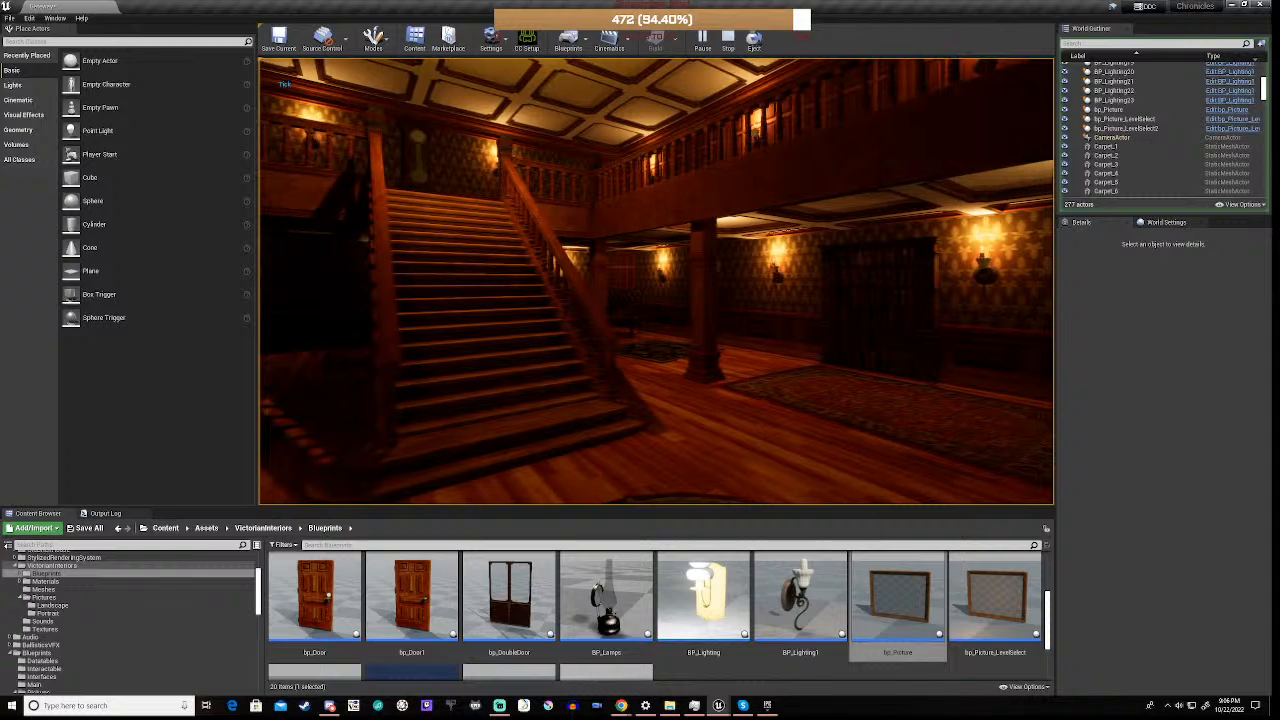
pyautogui.press('w')
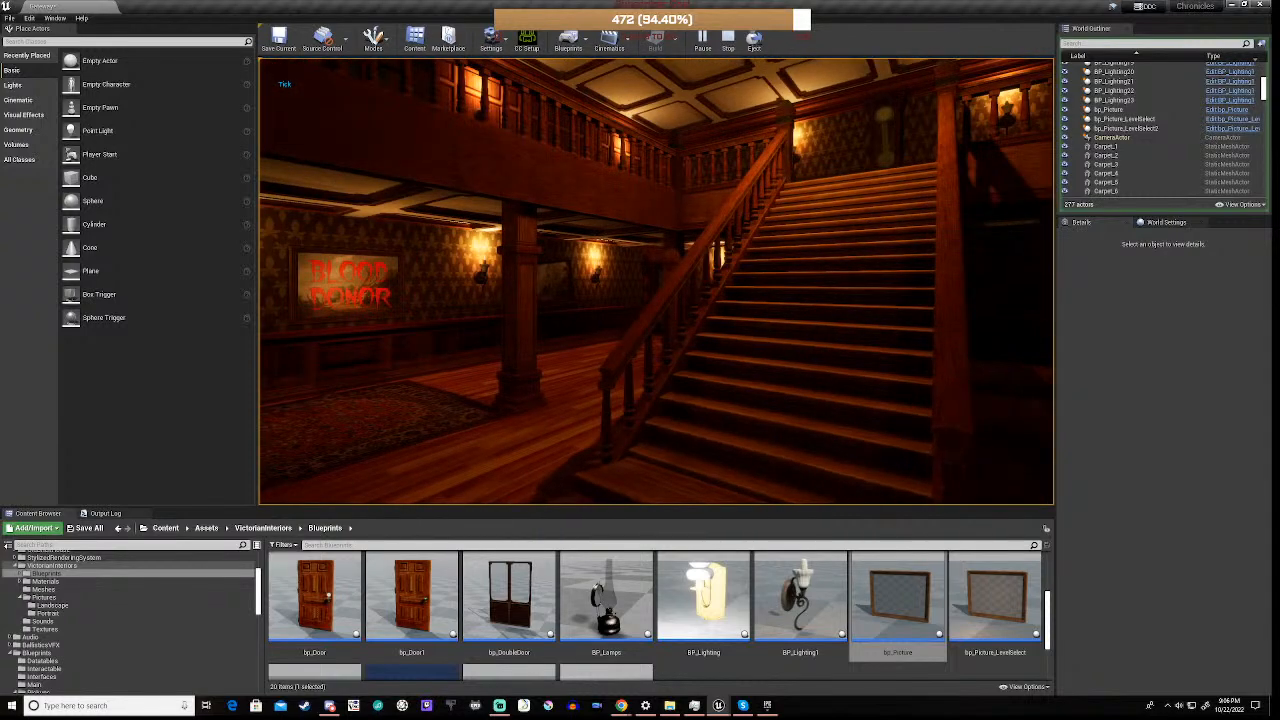
pyautogui.press('Escape')
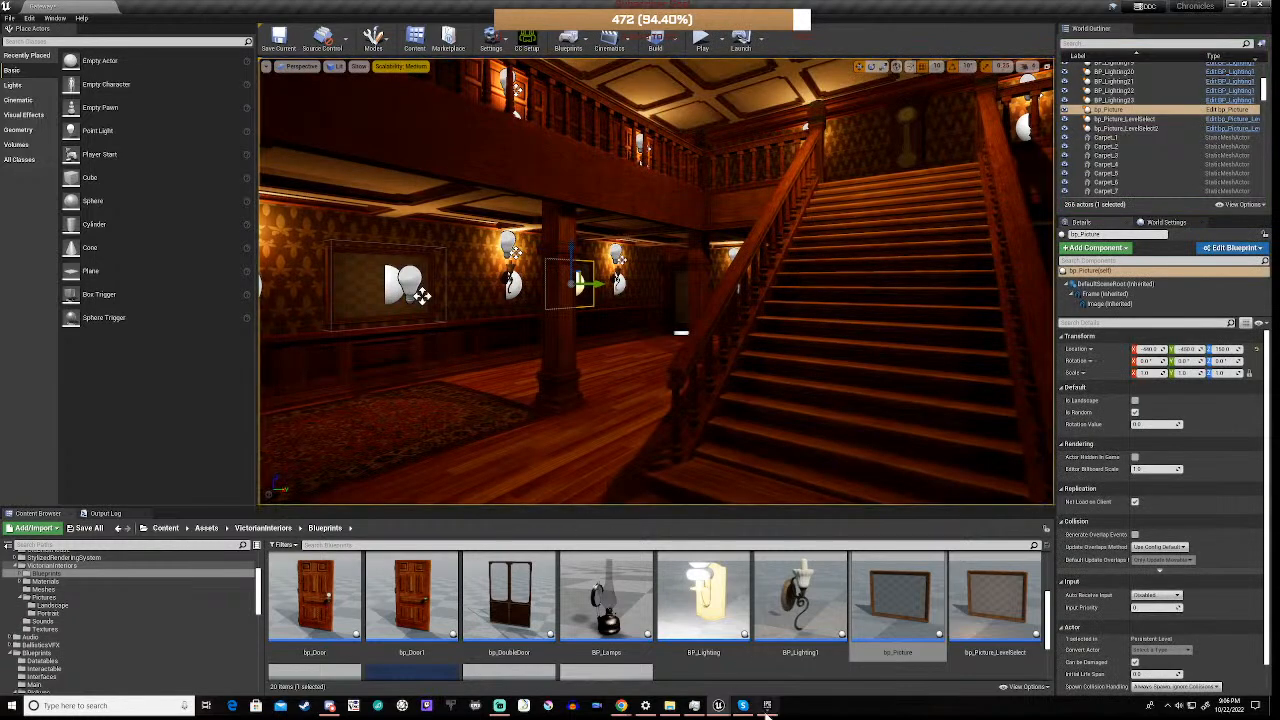
# Delete the Print String node after Play Sound at Location in the BP_Clock_01 event graph and compile the blueprint
pyautogui.moveTo(718, 706)
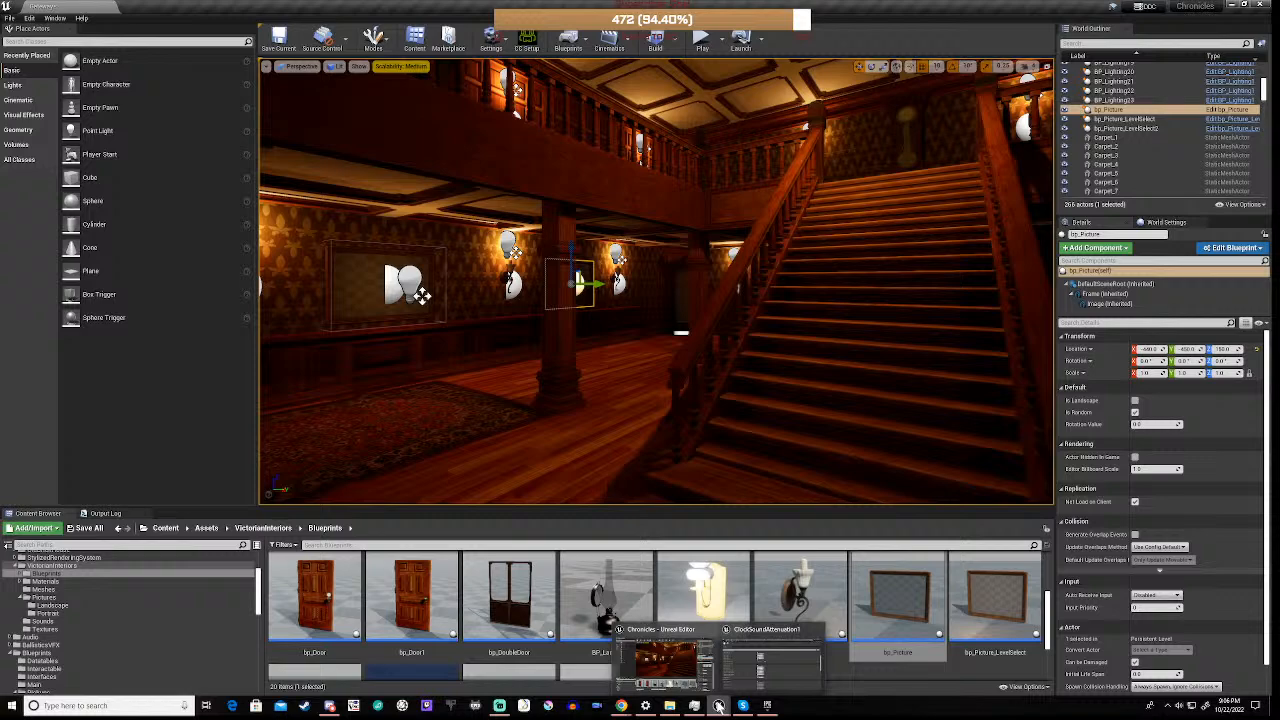
pyautogui.click(784, 631)
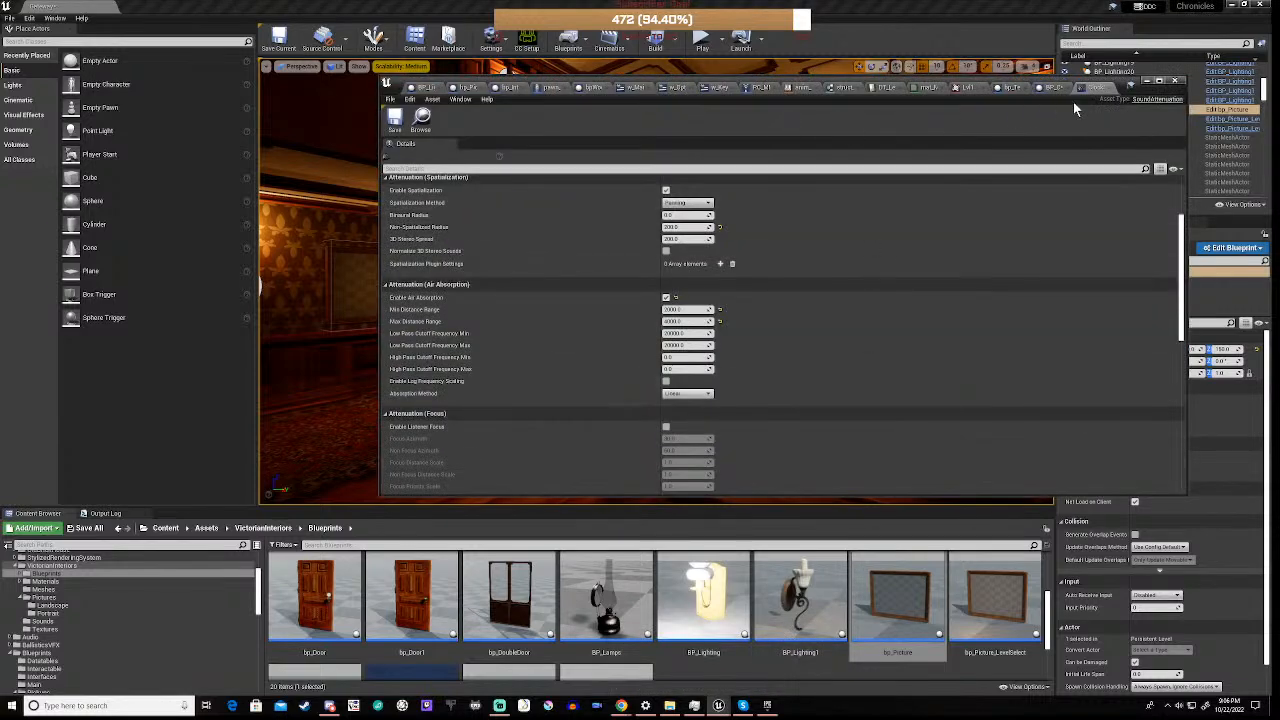
pyautogui.click(1108, 90)
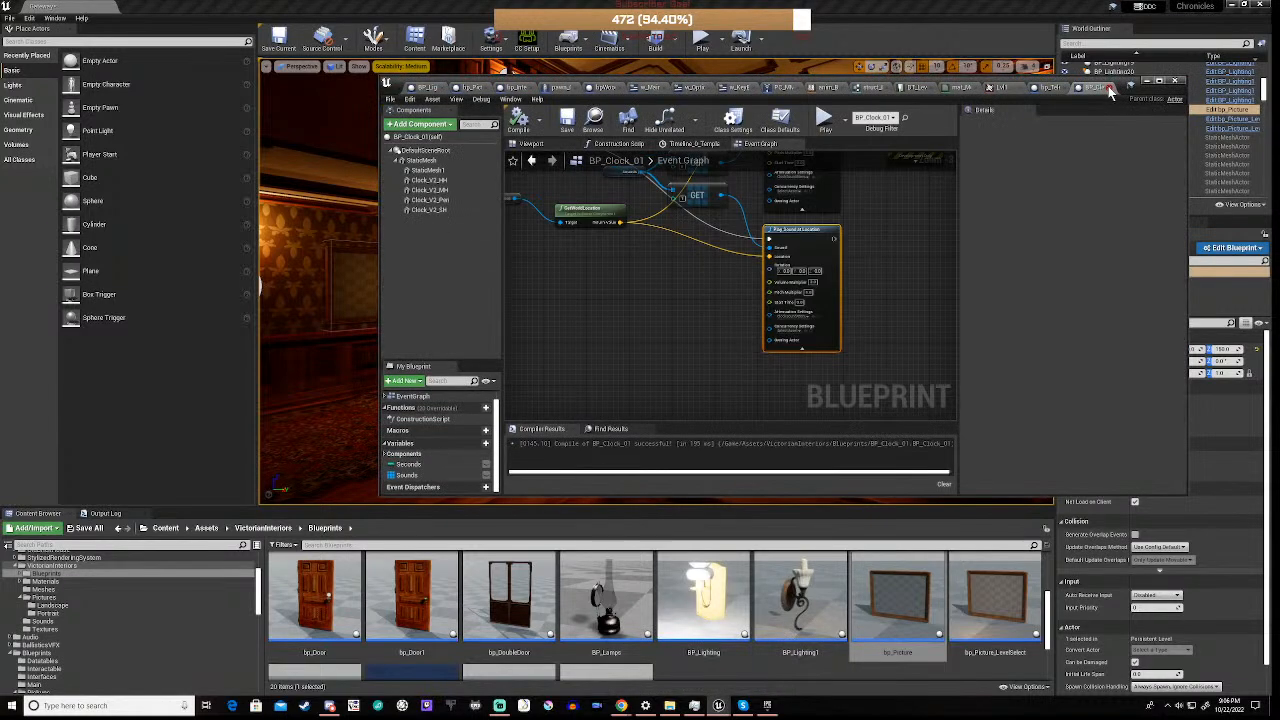
pyautogui.moveTo(874, 202); pyautogui.dragTo(731, 359, button='right')
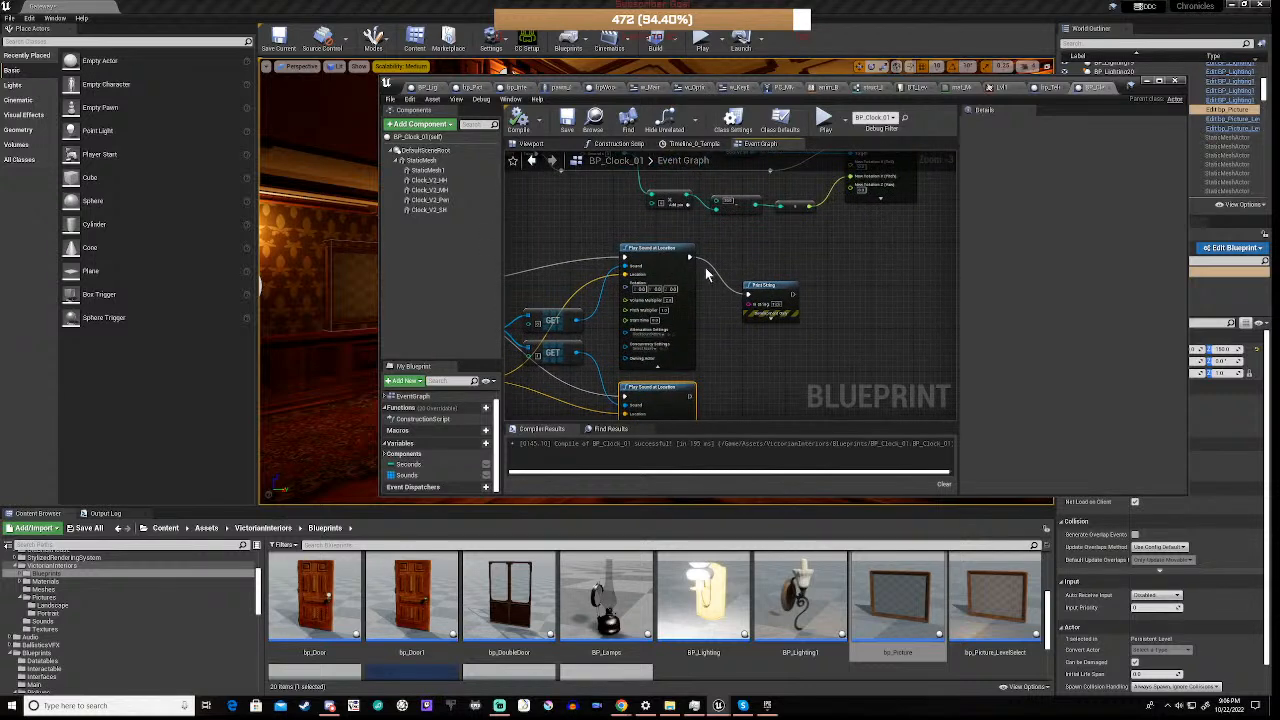
pyautogui.moveTo(731, 253); pyautogui.dragTo(799, 340)
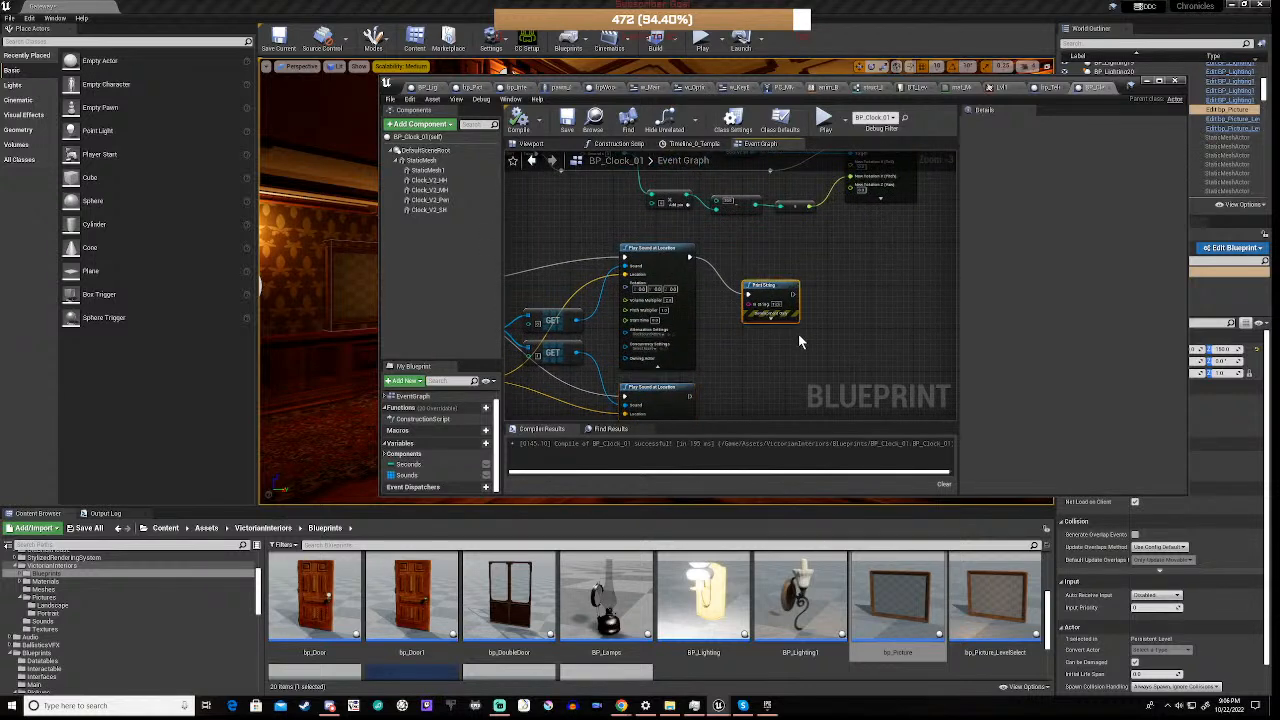
pyautogui.press('Delete')
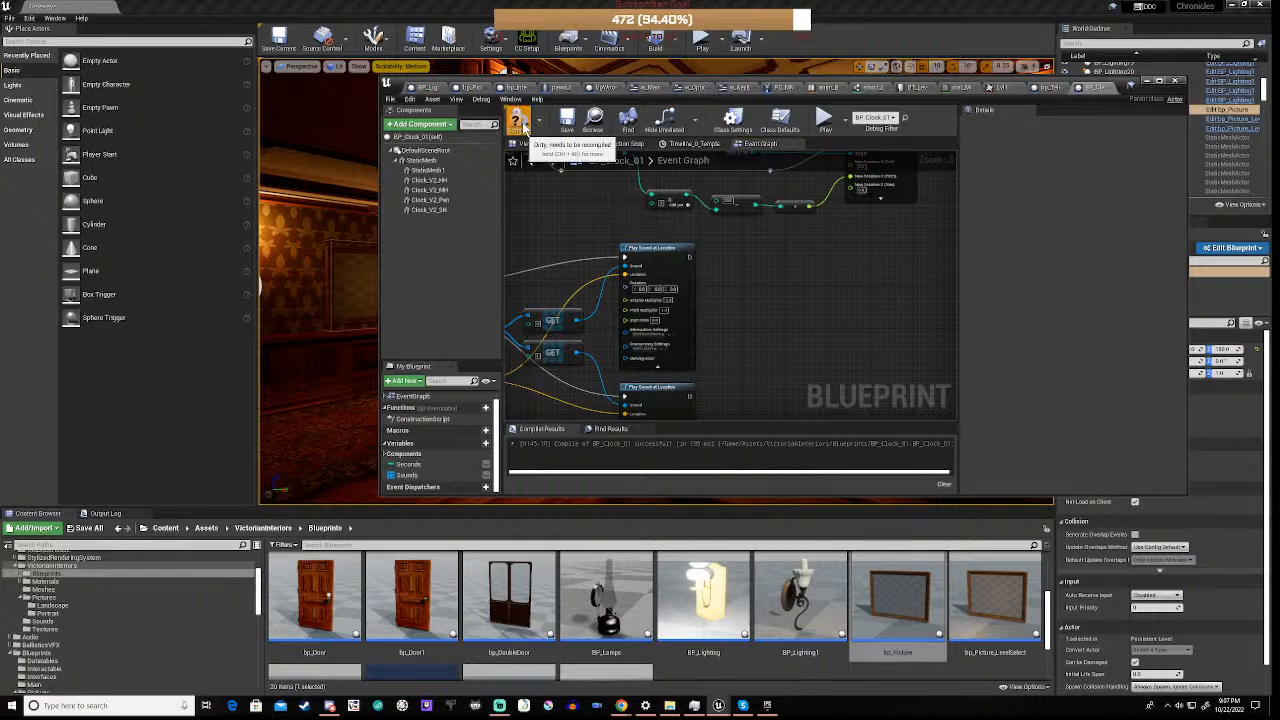
pyautogui.click(519, 119)
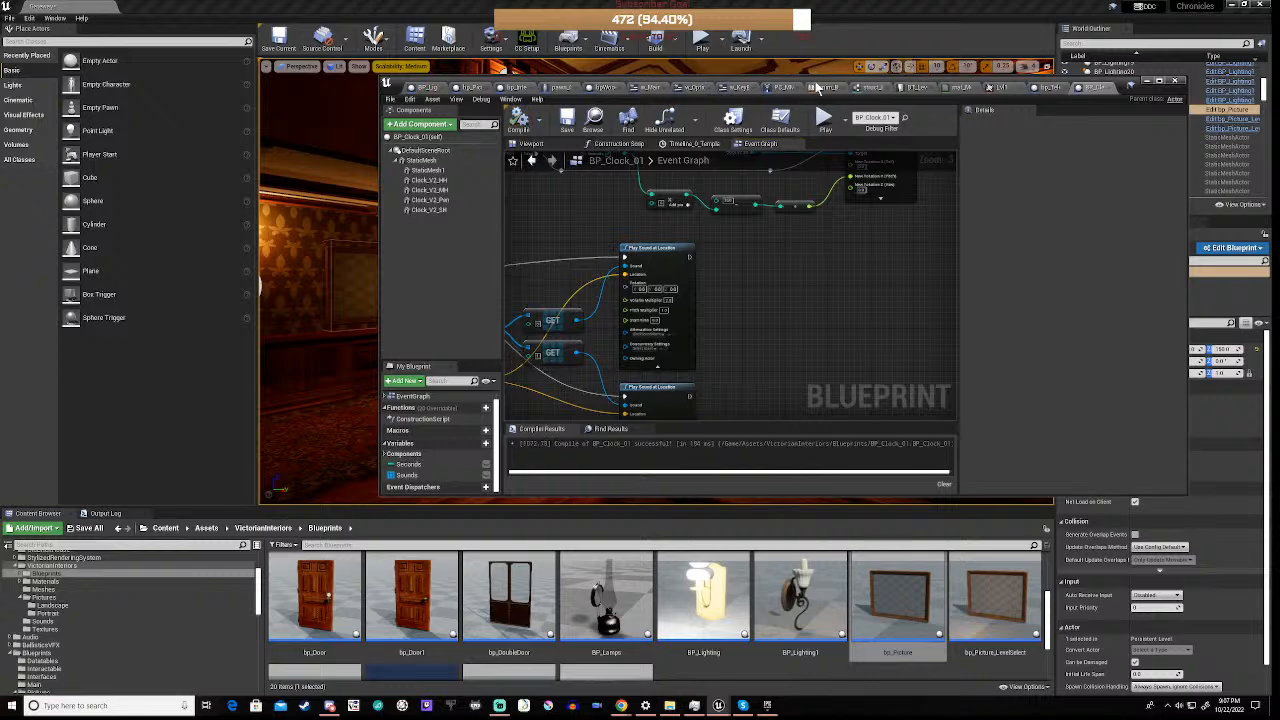
# Uncover the level viewport and inspect the bookshelf against the panelled wall on the upper gallery
pyautogui.moveTo(826, 88); pyautogui.dragTo(706, 533)
pyautogui.moveTo(656, 281); pyautogui.dragTo(652, 275, button='right')
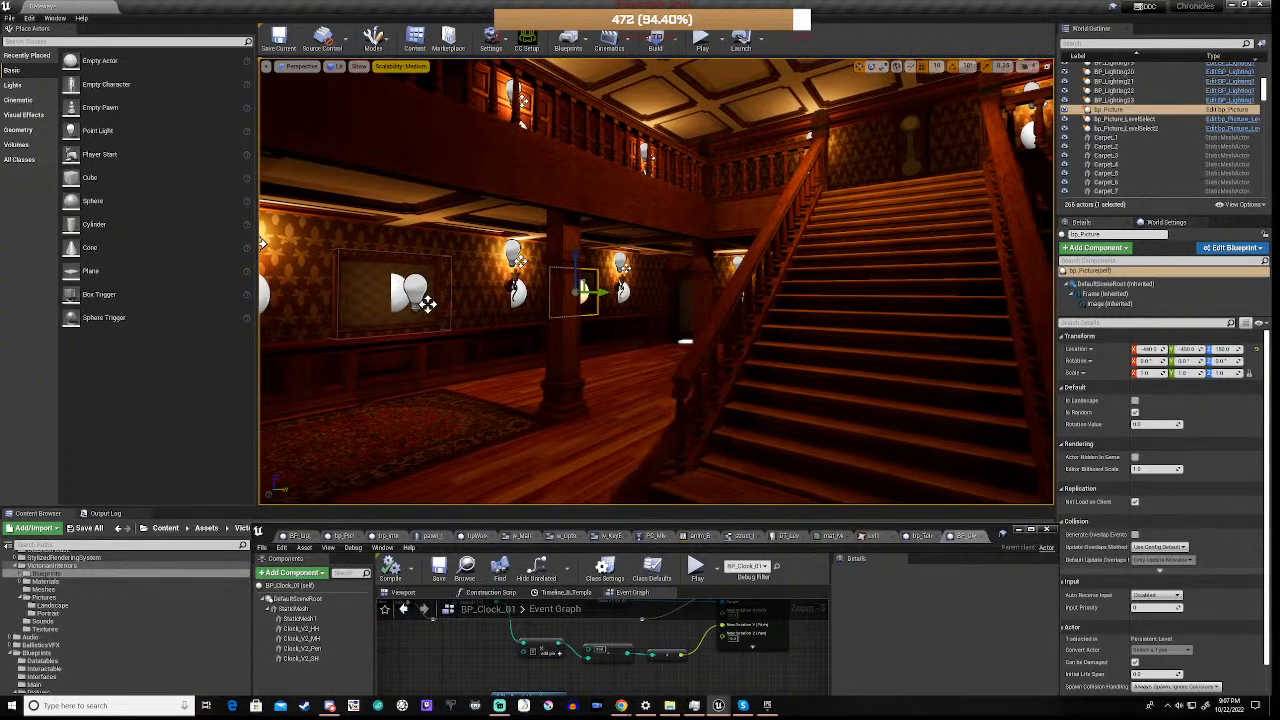
pyautogui.moveTo(652, 275); pyautogui.dragTo(590, 254, button='right')
pyautogui.press('w')
pyautogui.press('s')
pyautogui.press('w')
pyautogui.press('w')
pyautogui.press('w')
pyautogui.press('s')
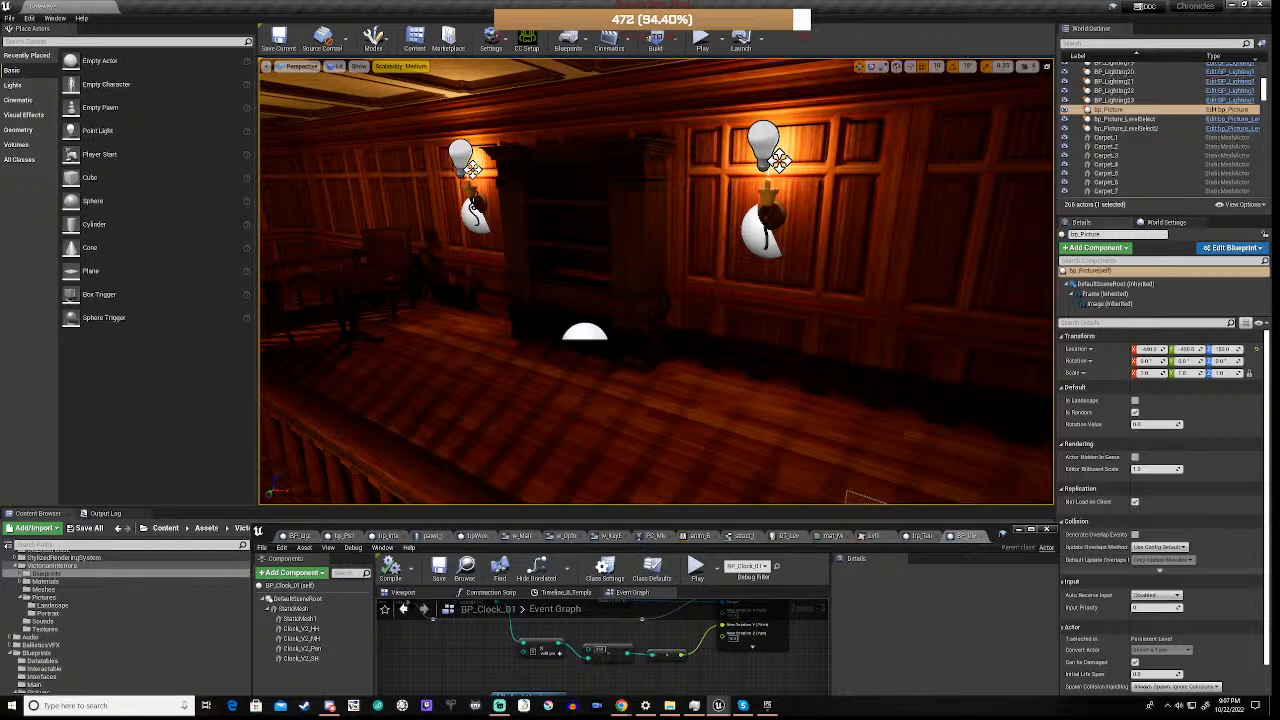
pyautogui.click(590, 252)
pyautogui.press('e')
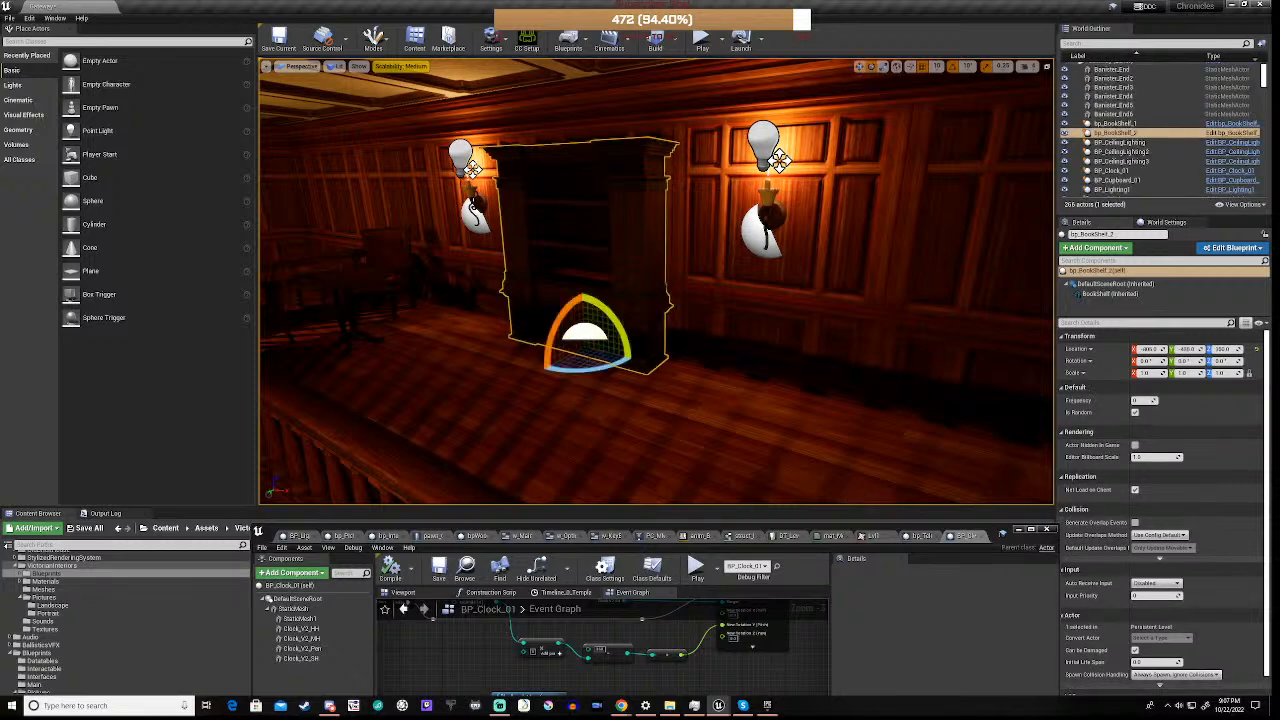
pyautogui.moveTo(604, 370); pyautogui.dragTo(590, 333)
pyautogui.moveTo(590, 333); pyautogui.dragTo(620, 325, button='right')
pyautogui.press('w')
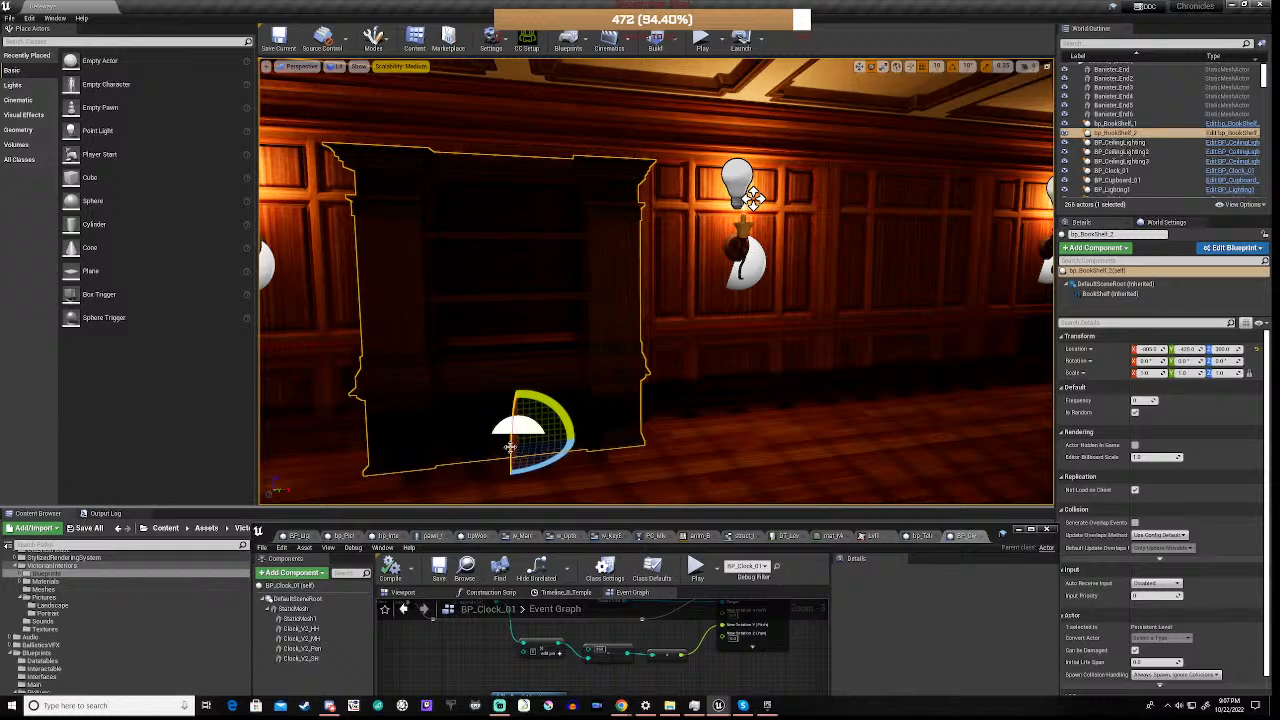
pyautogui.moveTo(520, 418); pyautogui.dragTo(394, 440, button='right')
pyautogui.press('f')
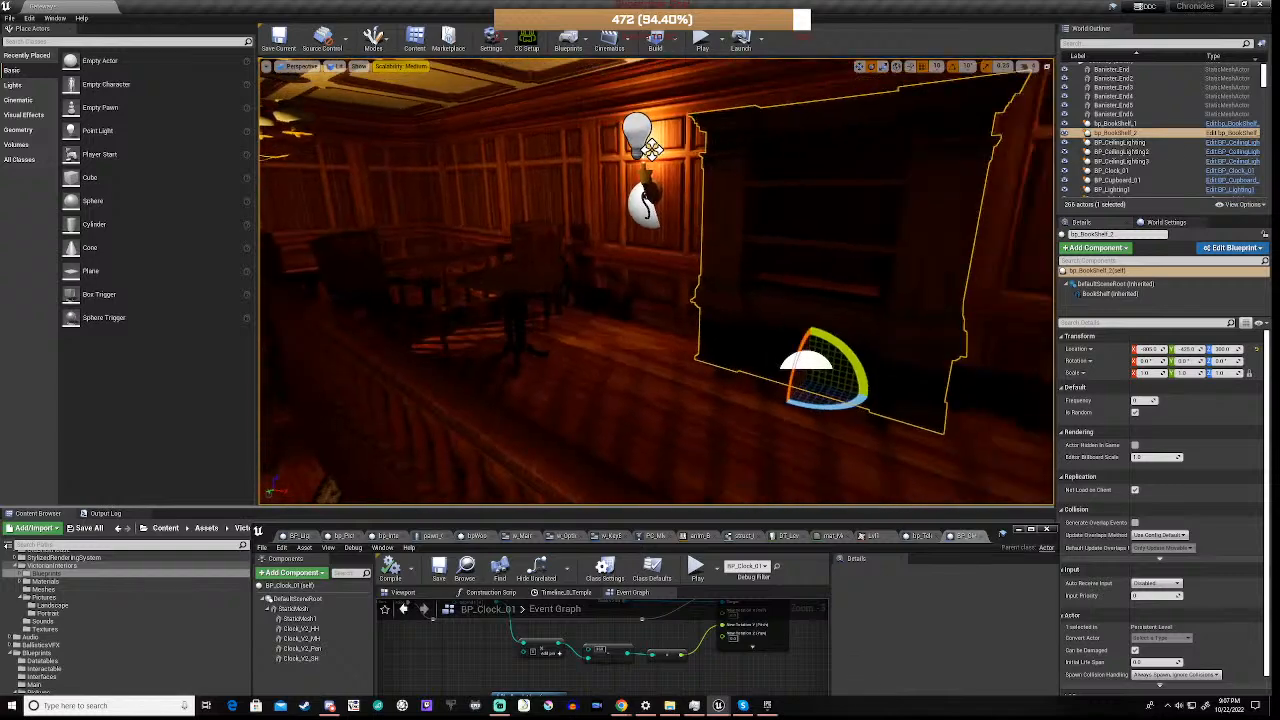
# Examine the hall around the staircase and the bare floor beneath the gallery in front of the newly hung picture
pyautogui.moveTo(640, 300); pyautogui.dragTo(1020, 280, button='right')
pyautogui.moveTo(760, 281); pyautogui.dragTo(440, 330, button='right')
pyautogui.moveTo(656, 281); pyautogui.dragTo(1000, 287, button='right')
pyautogui.press('w')
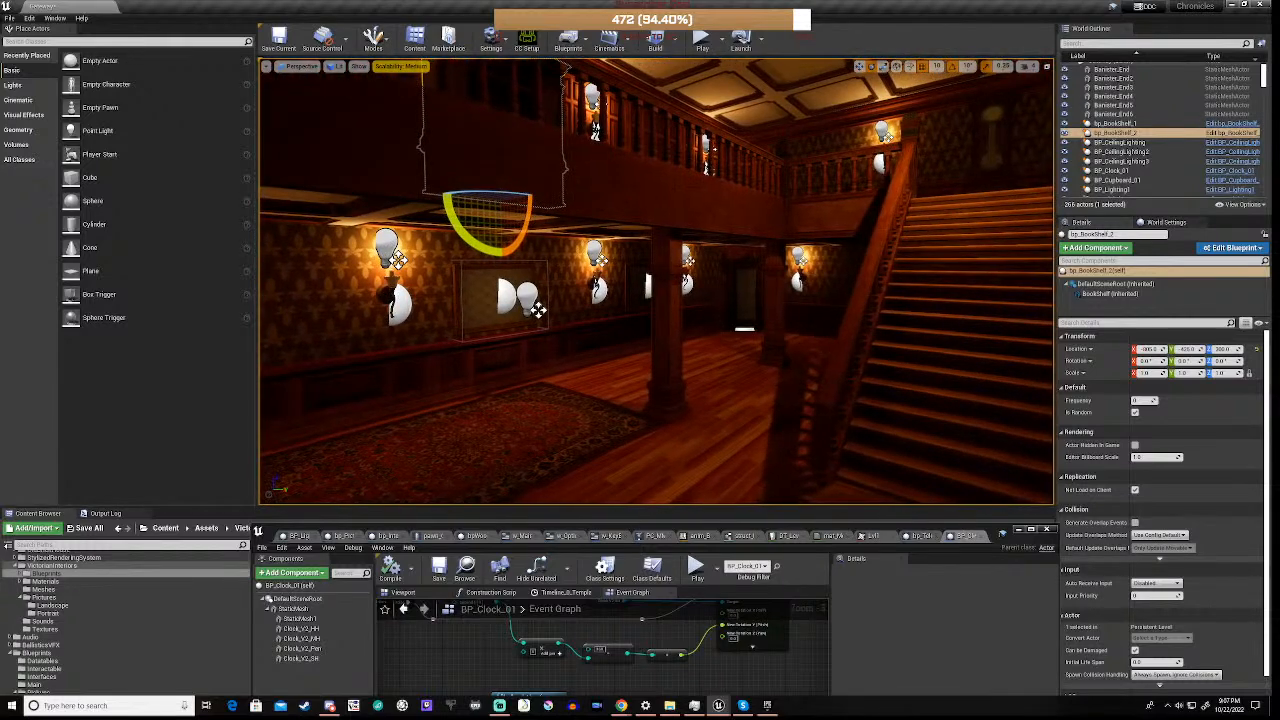
pyautogui.moveTo(656, 281); pyautogui.dragTo(890, 279, button='right')
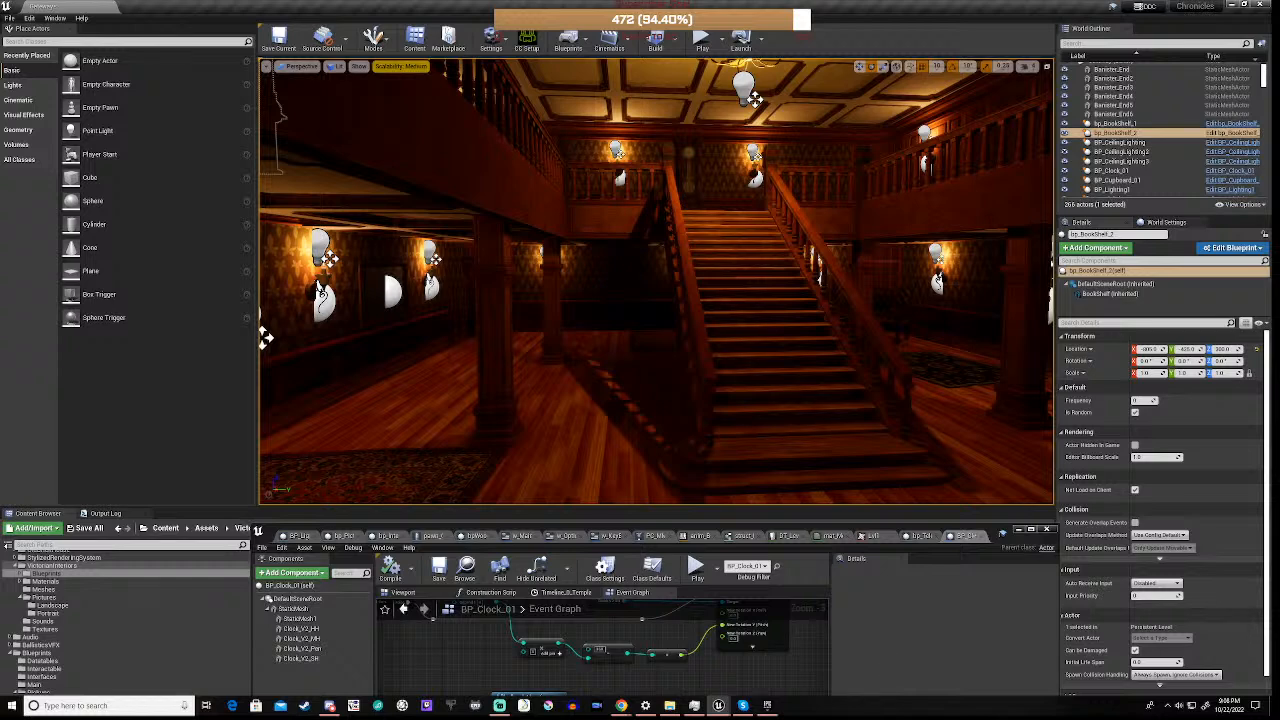
pyautogui.moveTo(656, 280); pyautogui.dragTo(504, 296, button='right')
pyautogui.press('w')
pyautogui.press('w')
pyautogui.press('w')
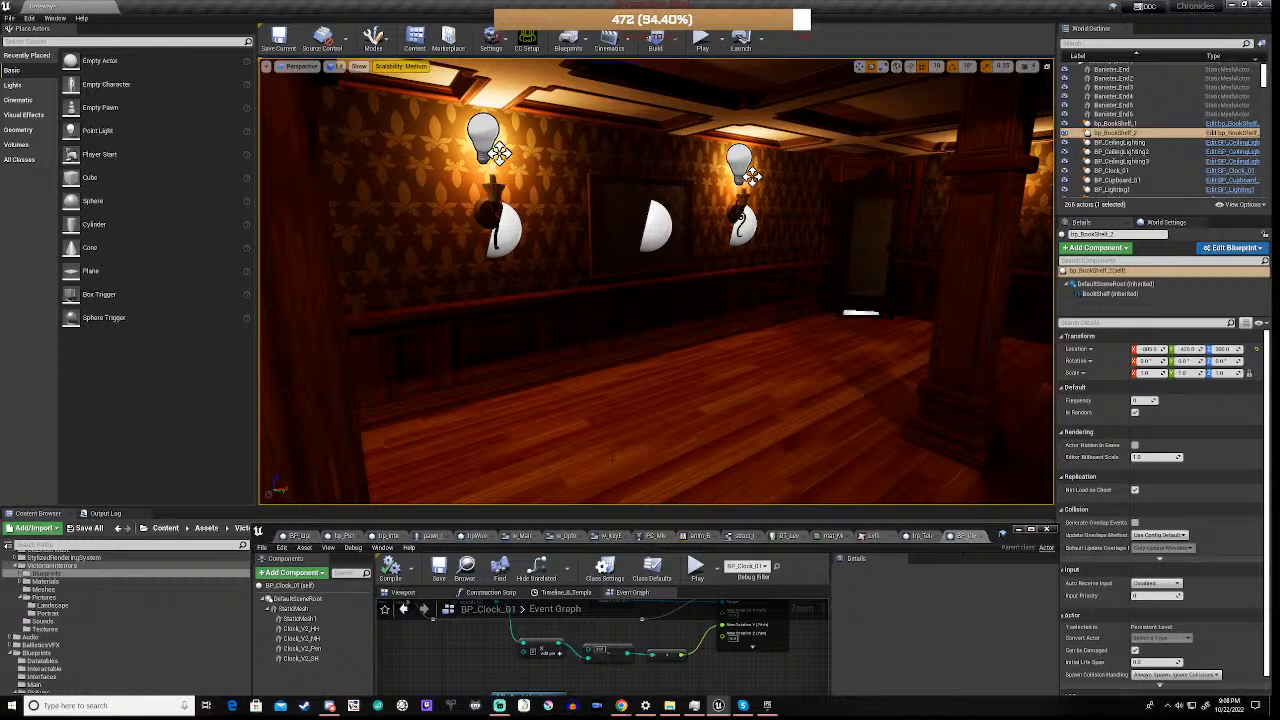
# Place the round Carpet_4 from the VictorianInteriors Meshes folder on the floor in front of the picture beneath the gallery
pyautogui.click(1020, 530)
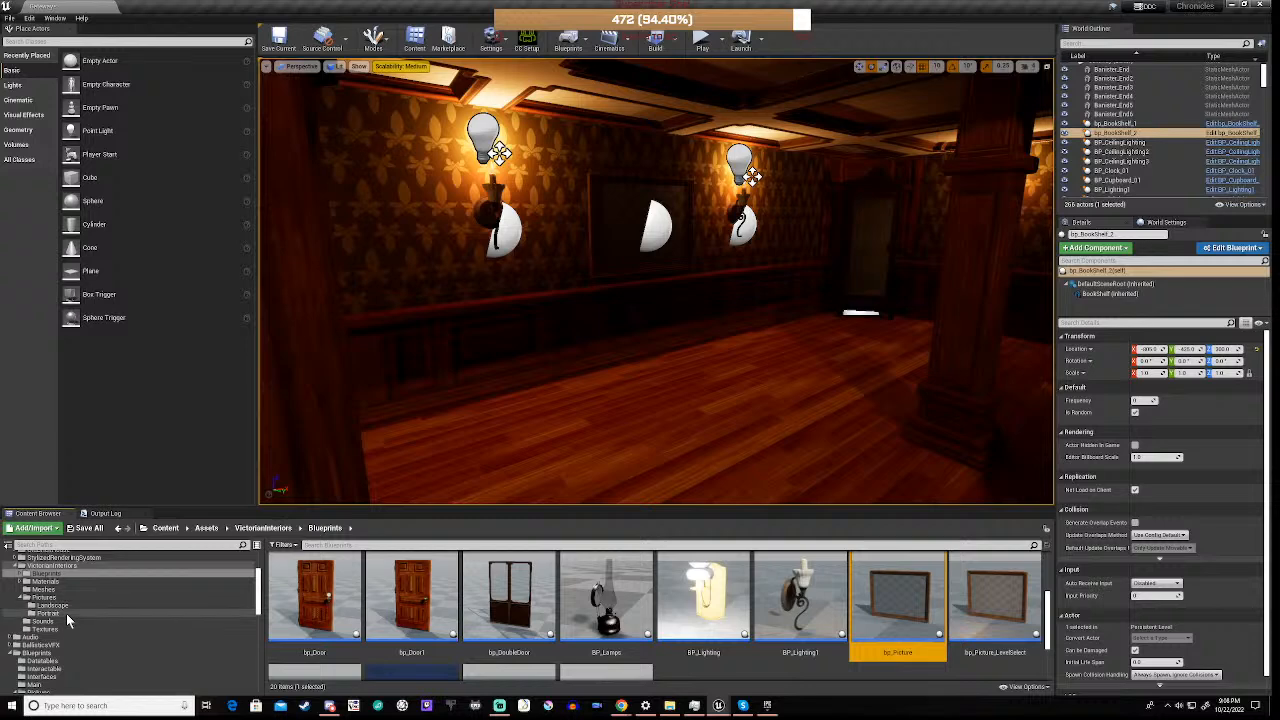
pyautogui.scroll(5, 47, 617)
pyautogui.scroll(-4, 41, 615)
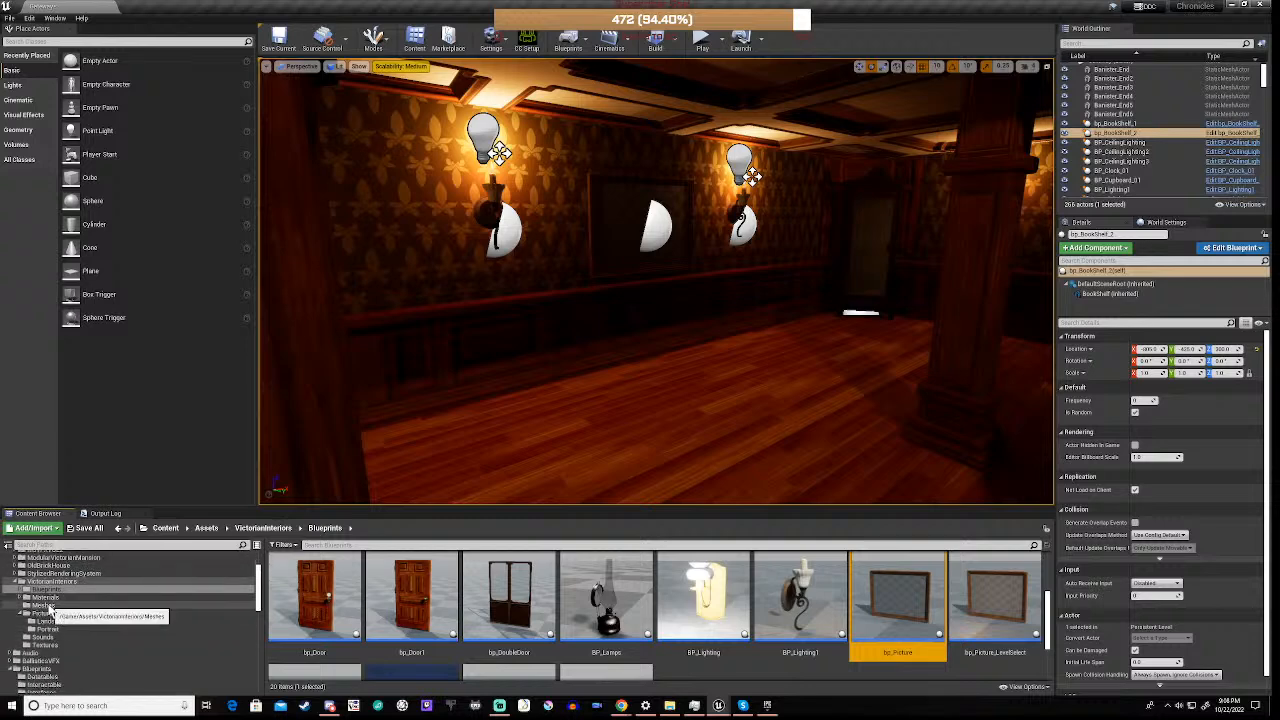
pyautogui.click(46, 606)
pyautogui.scroll(-3, 624, 621)
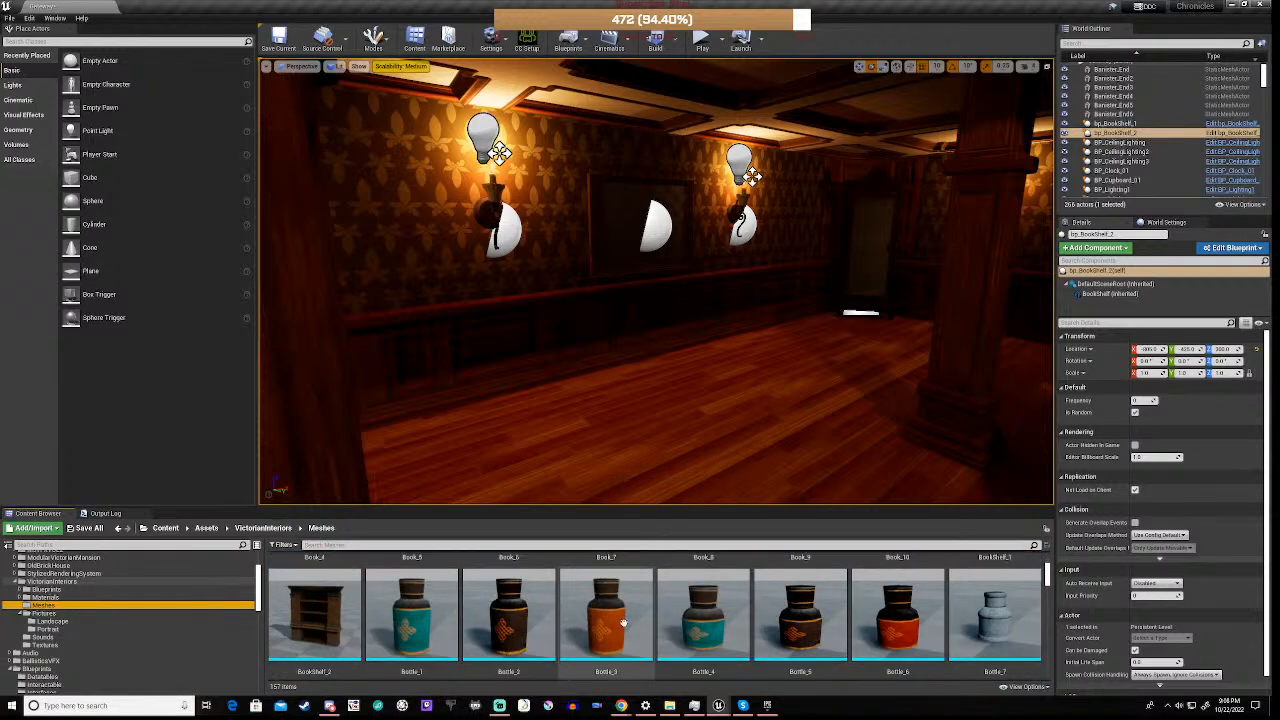
pyautogui.scroll(-4, 624, 621)
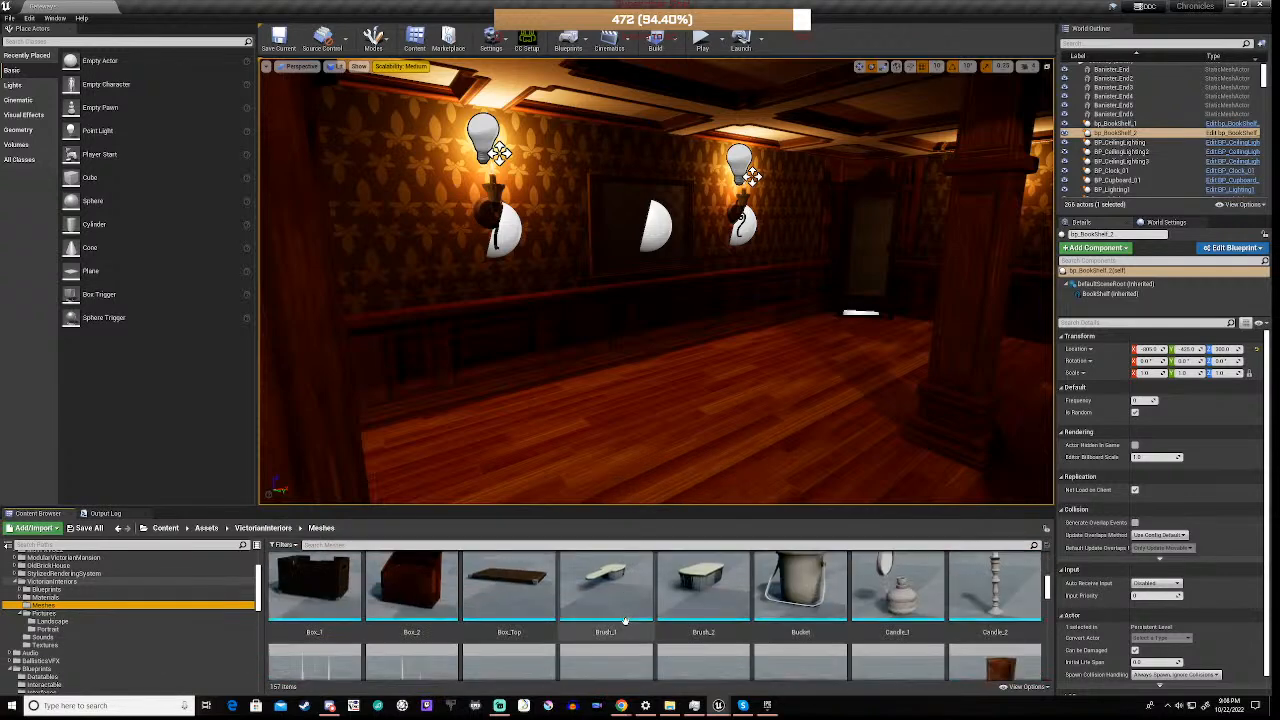
pyautogui.scroll(-2, 624, 621)
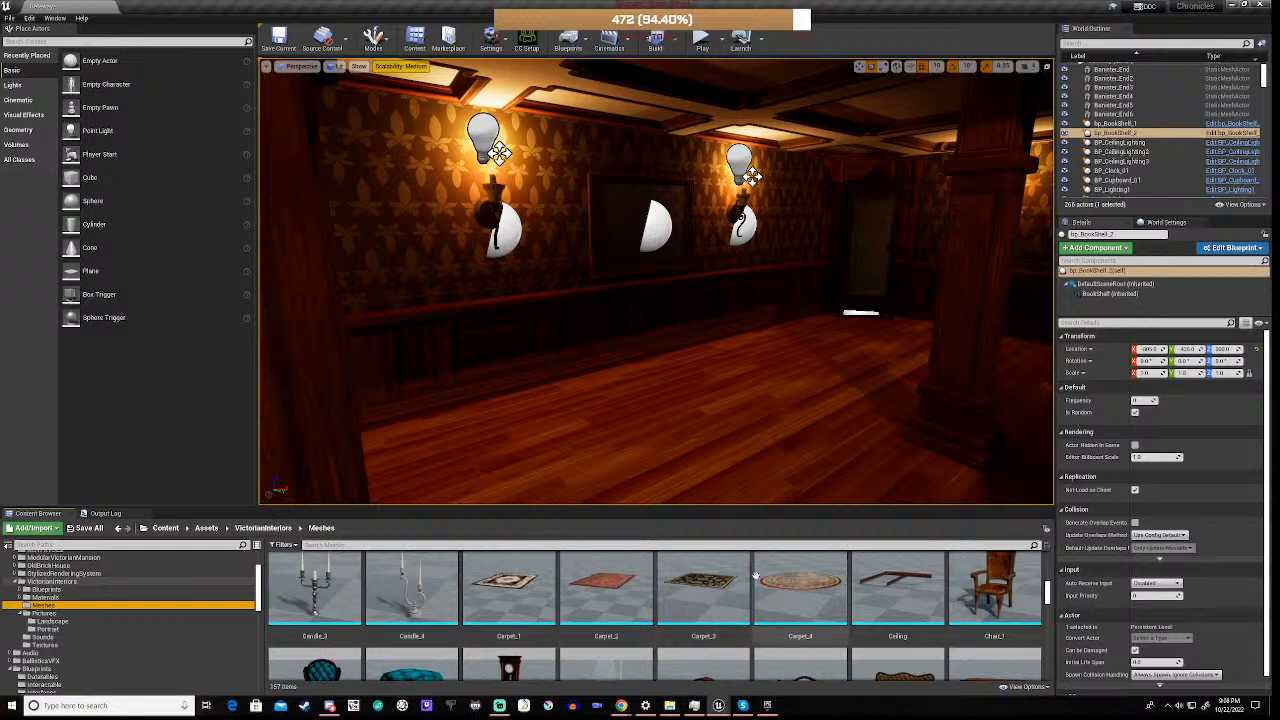
pyautogui.moveTo(793, 592); pyautogui.dragTo(687, 427)
# Scale the round carpet in front of the staircase uniformly to 1.25
pyautogui.moveTo(687, 427); pyautogui.dragTo(840, 430, button='right')
pyautogui.click(611, 385)
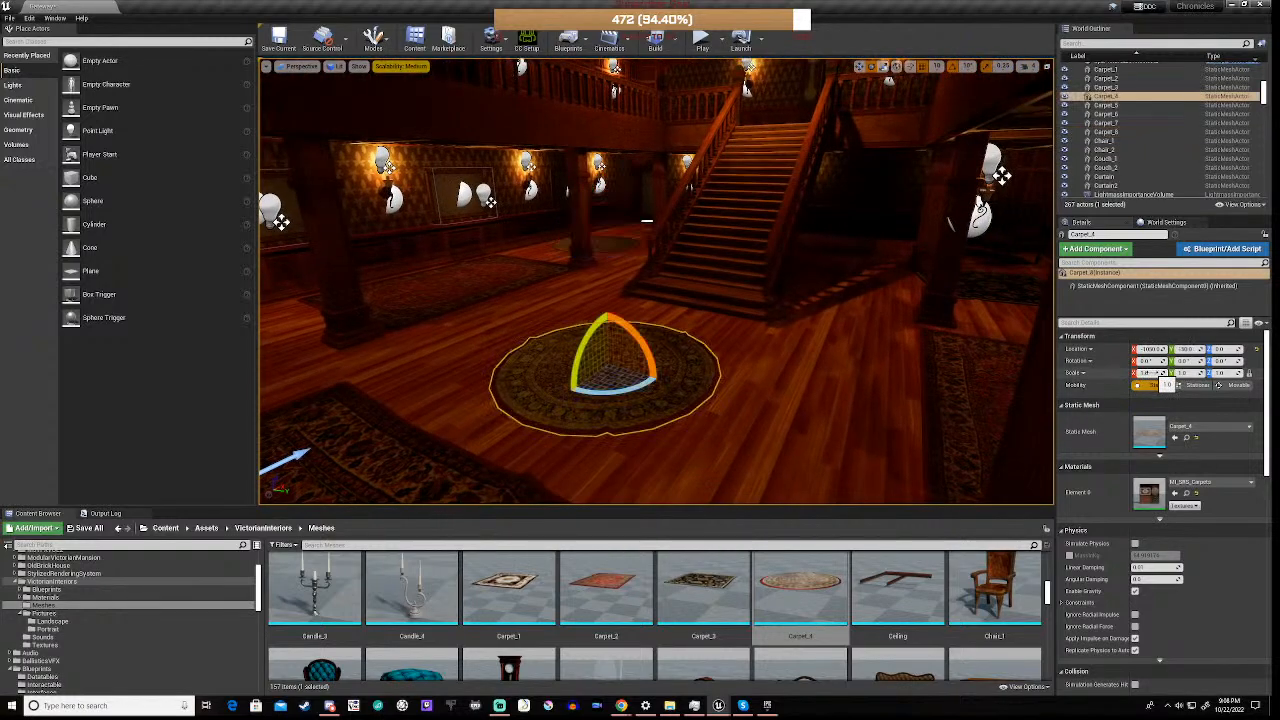
pyautogui.click(1150, 373)
pyautogui.write('1.25')
pyautogui.press('Return')
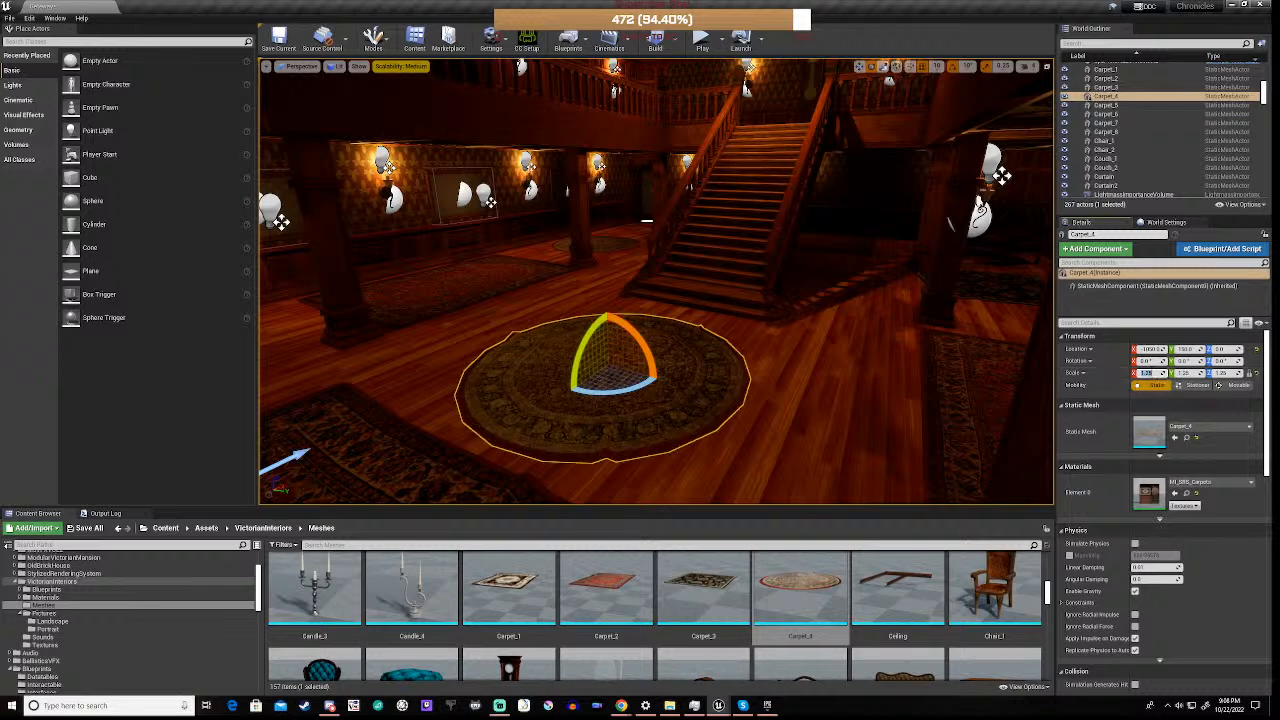
# Shift the newly placed round carpet beneath the gallery along the floor and rotate it about its vertical axis
pyautogui.click(486, 316)
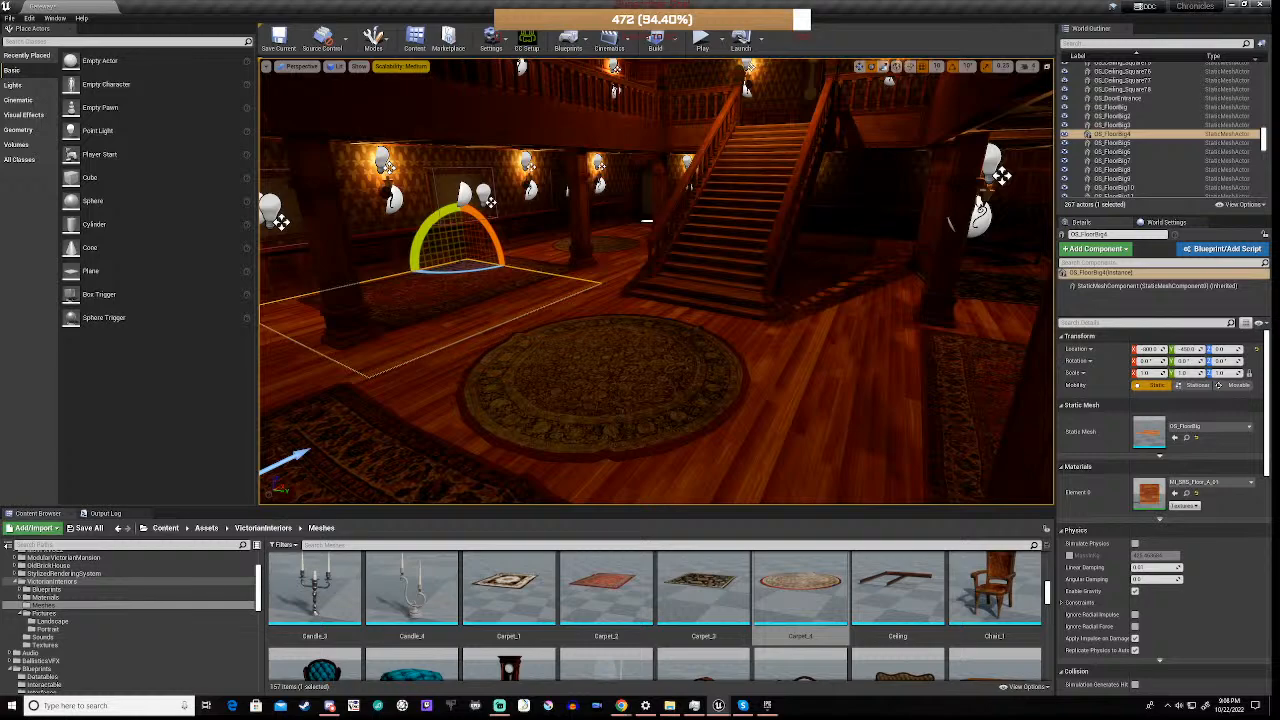
pyautogui.moveTo(486, 316); pyautogui.dragTo(540, 262, button='right')
pyautogui.press('w')
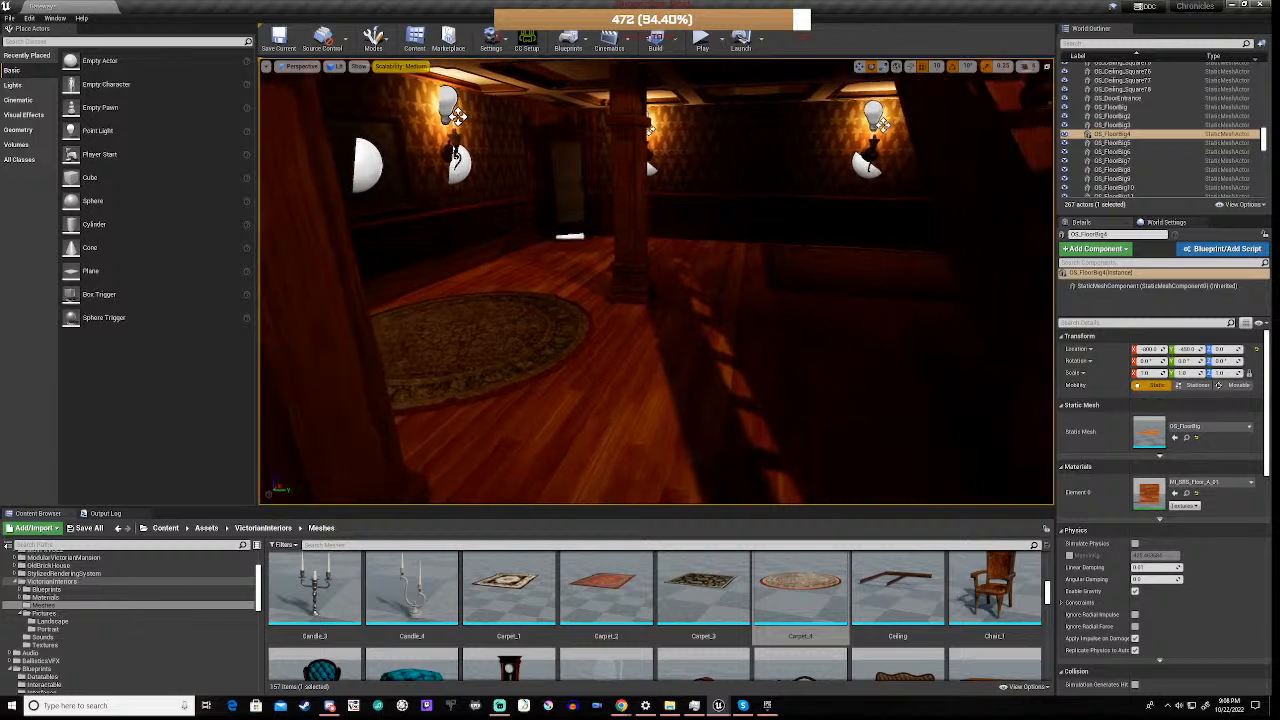
pyautogui.click(472, 355)
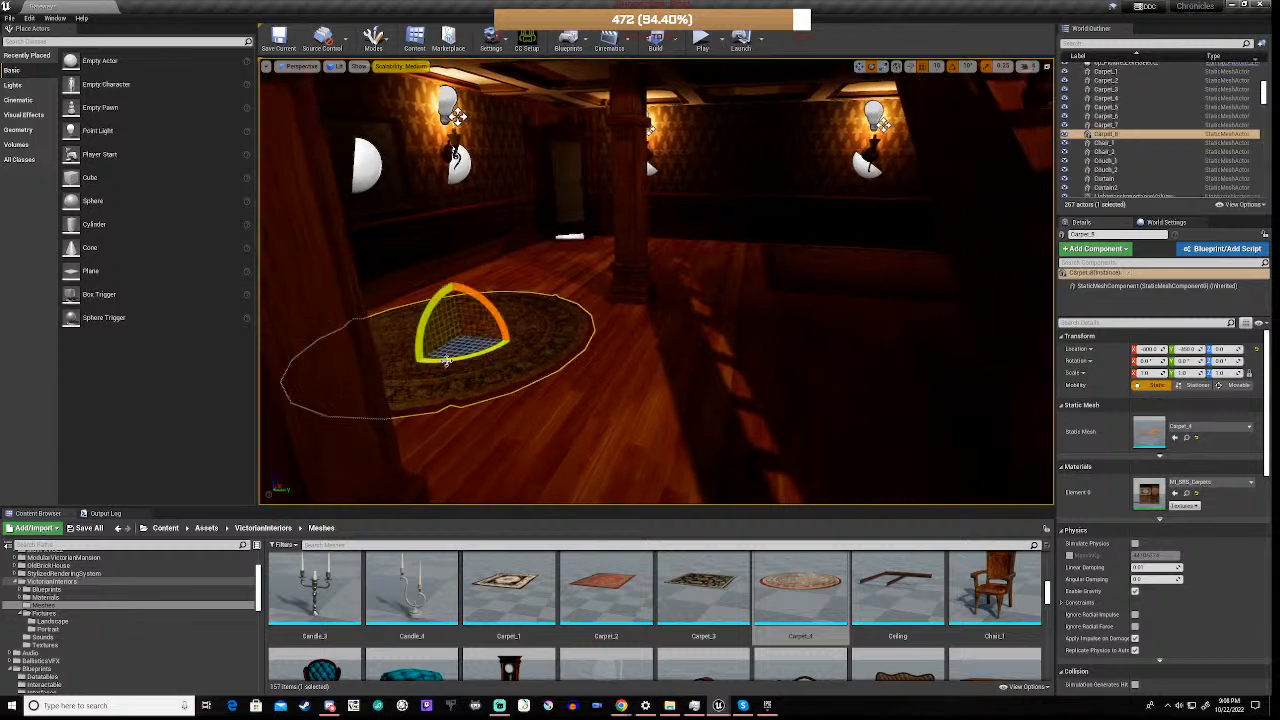
pyautogui.press('w')
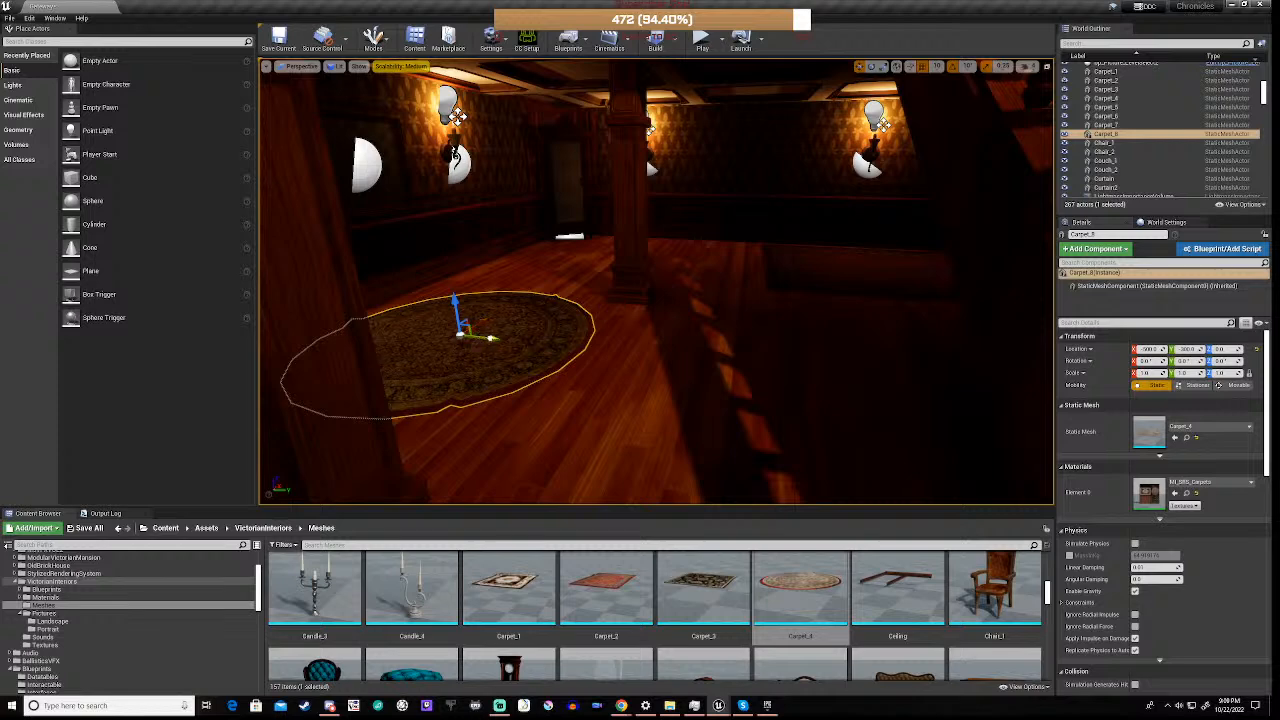
pyautogui.moveTo(459, 334); pyautogui.dragTo(405, 362)
pyautogui.press('e')
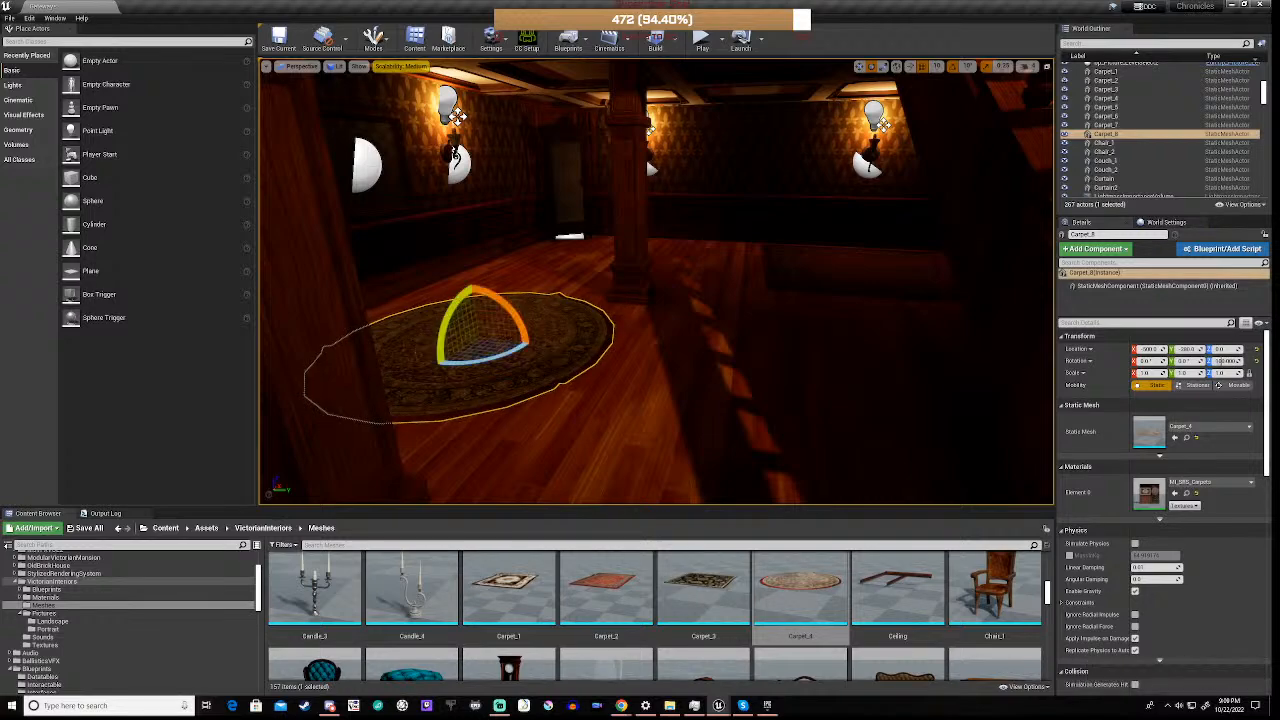
pyautogui.click(590, 280)
pyautogui.moveTo(590, 280); pyautogui.dragTo(926, 244, button='right')
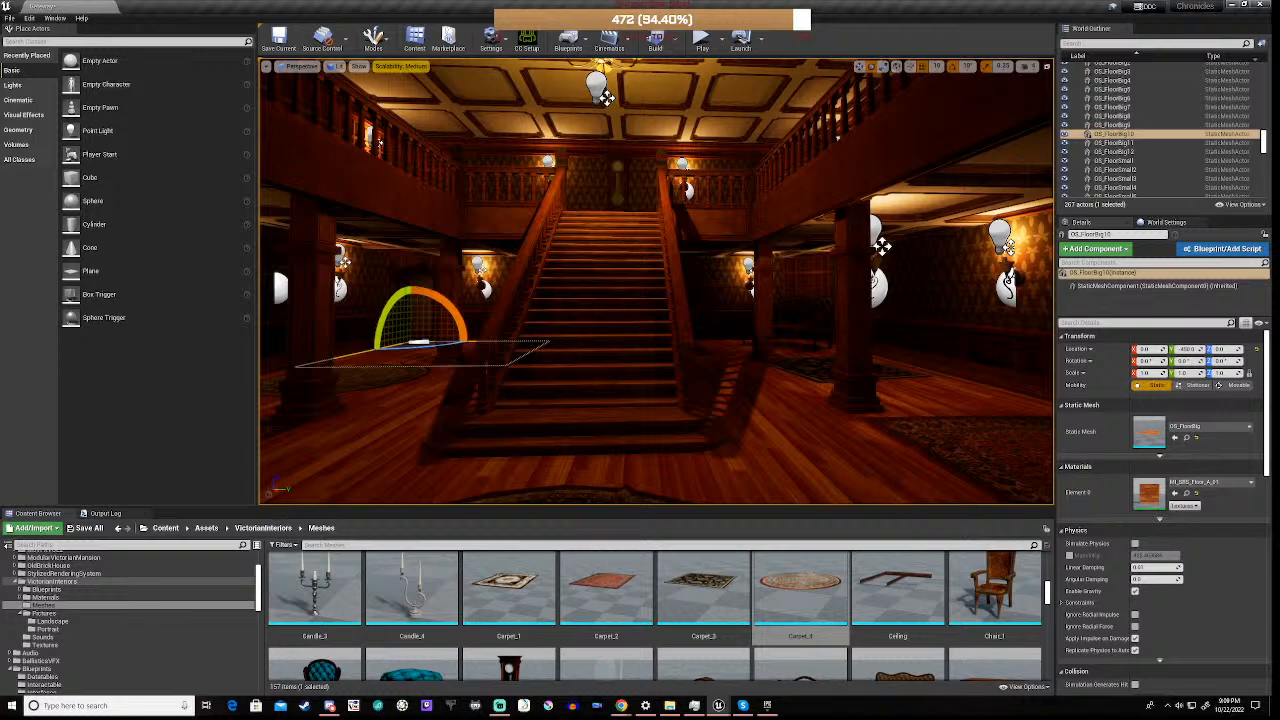
pyautogui.moveTo(926, 244); pyautogui.dragTo(770, 246, button='right')
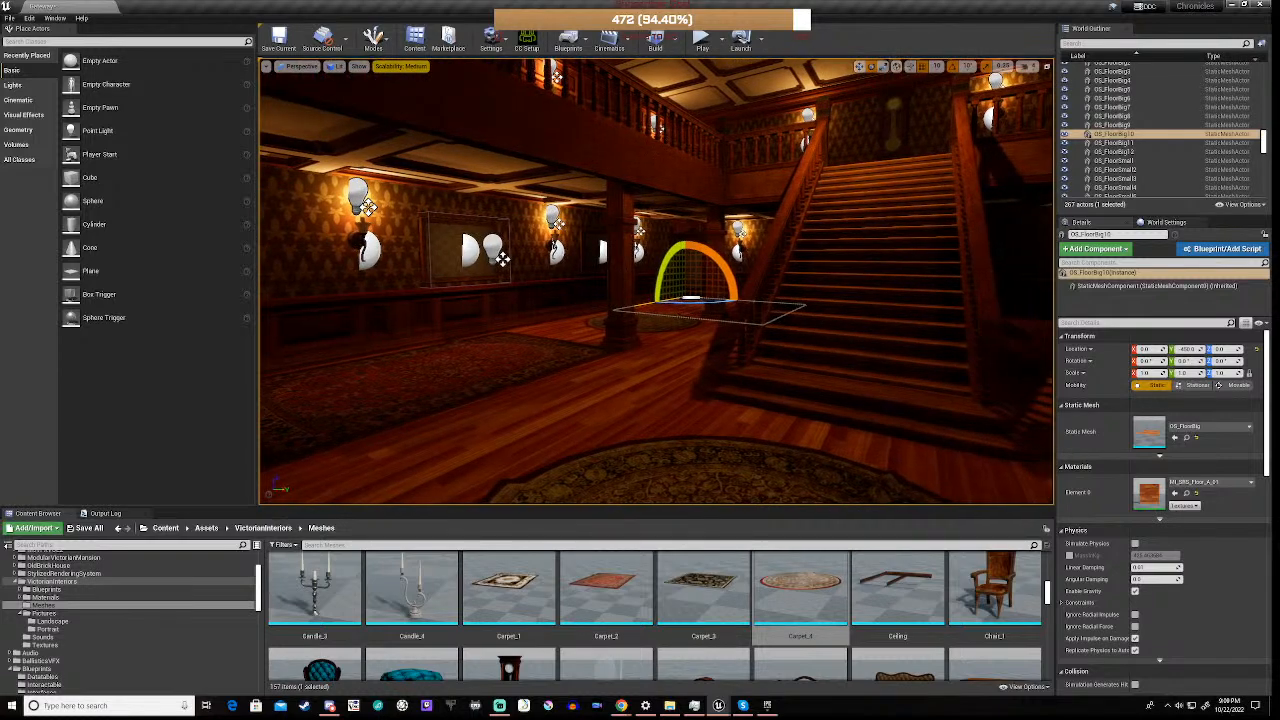
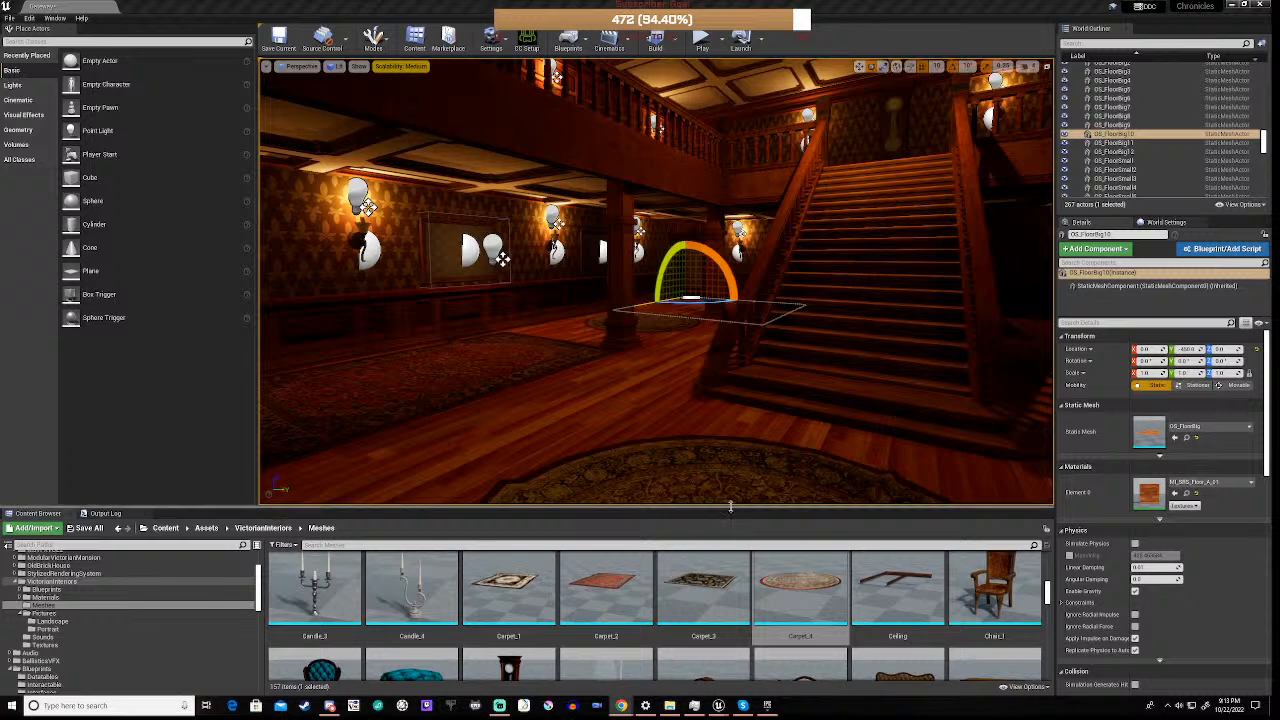
# Reduce the size of the asset thumbnails in the Content Browser
pyautogui.click(1024, 688)
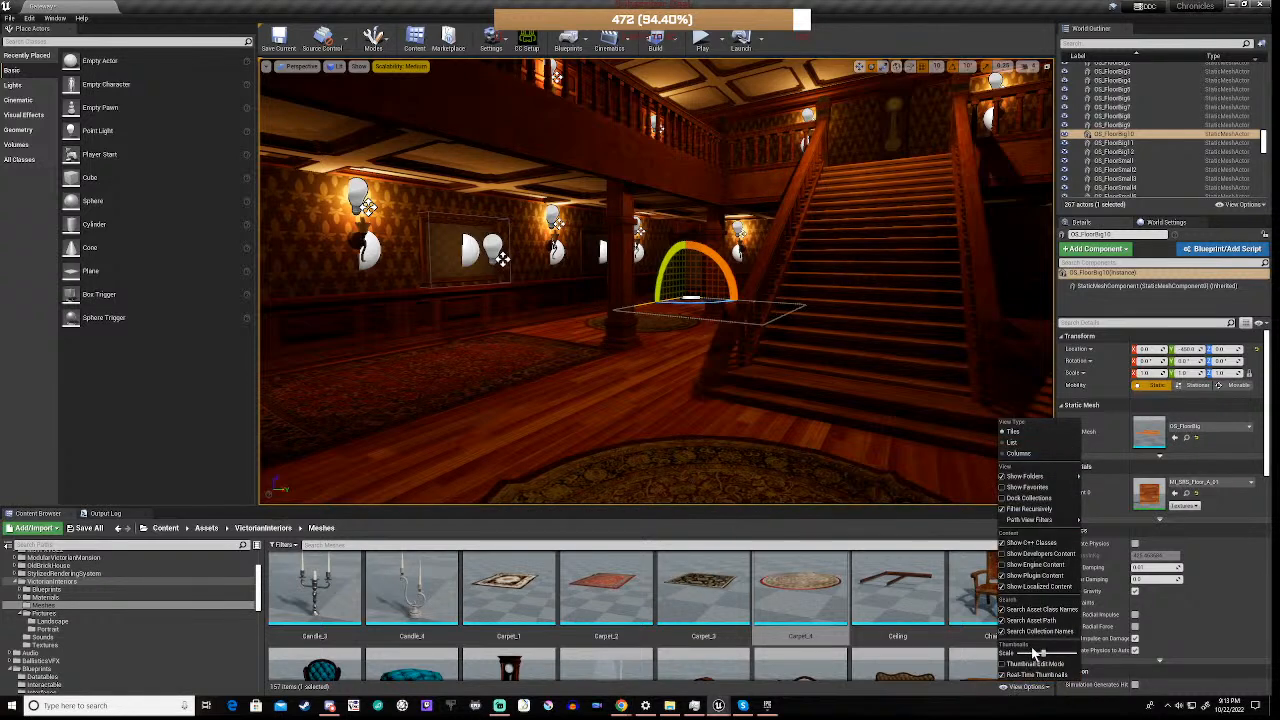
pyautogui.moveTo(1042, 654); pyautogui.dragTo(1034, 656)
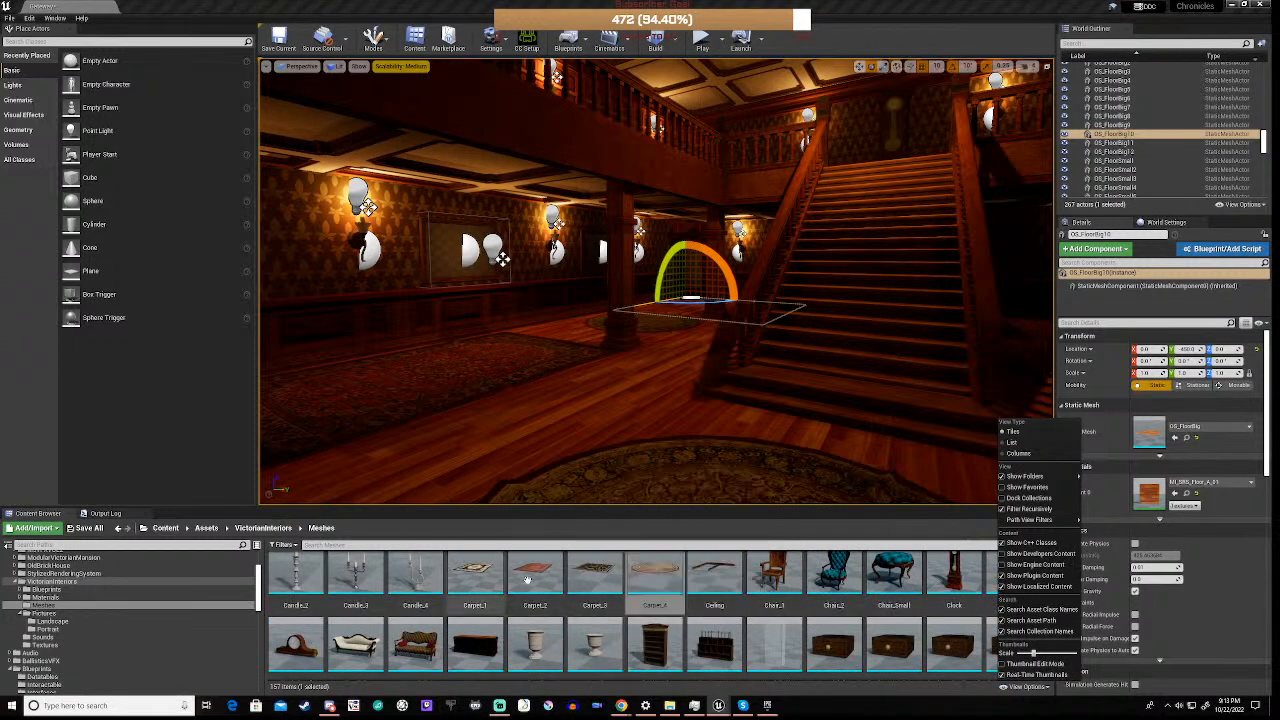
pyautogui.scroll(2, 640, 620)
pyautogui.scroll(2, 660, 625)
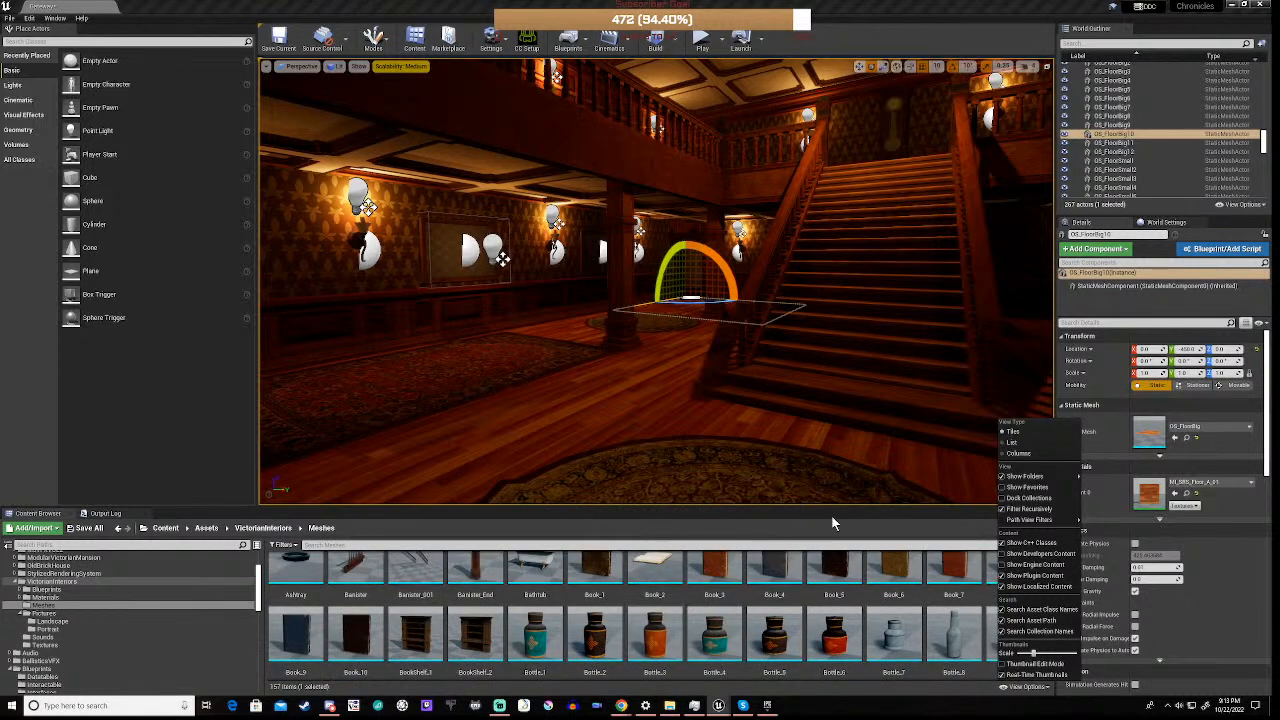
pyautogui.click(801, 529)
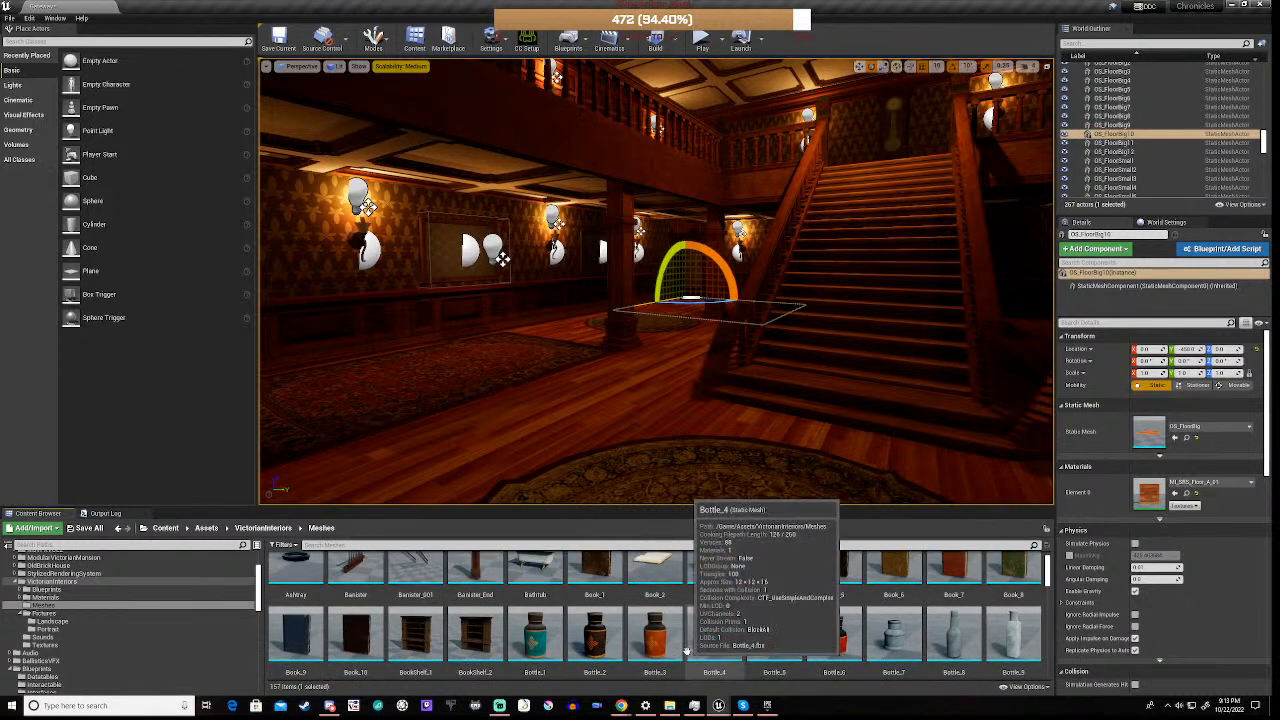
# Look through the furniture and decoration assets in the VictorianInteriors Meshes folder
pyautogui.scroll(1, 687, 650)
pyautogui.scroll(-3, 680, 645)
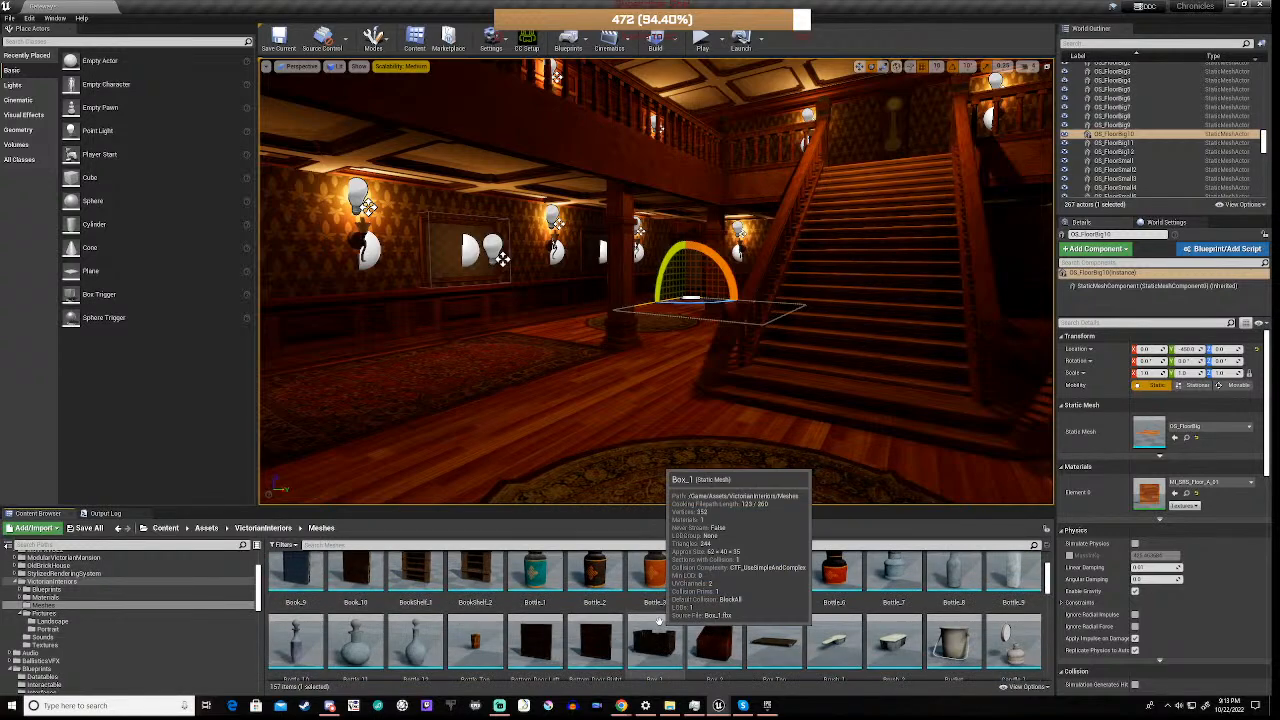
pyautogui.scroll(-3, 659, 621)
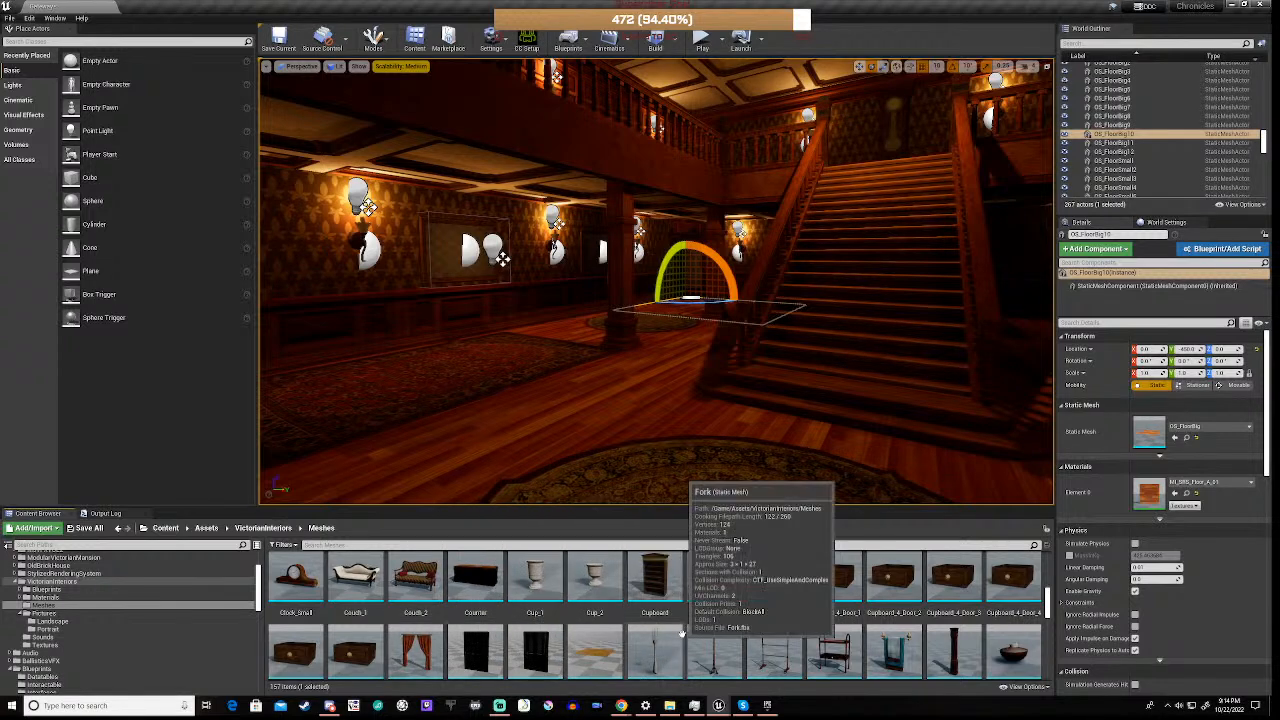
pyautogui.scroll(-1, 682, 635)
pyautogui.scroll(-3, 682, 632)
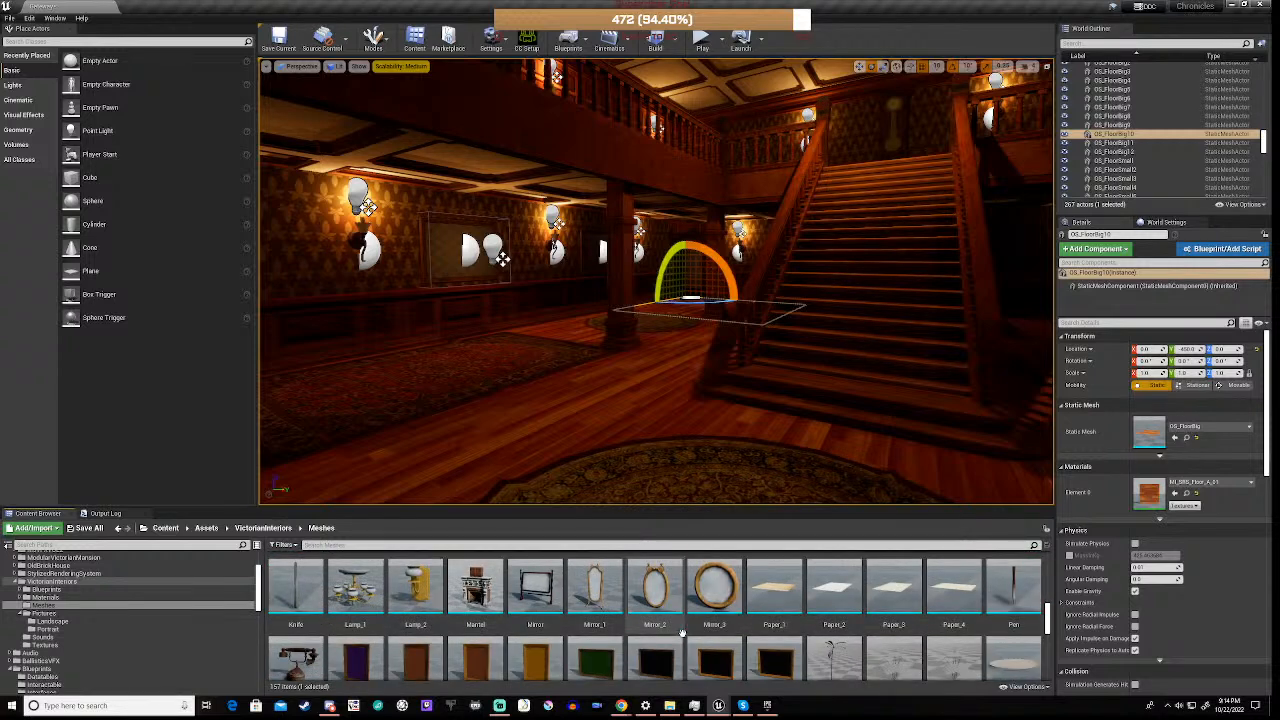
pyautogui.scroll(-3, 145, 644)
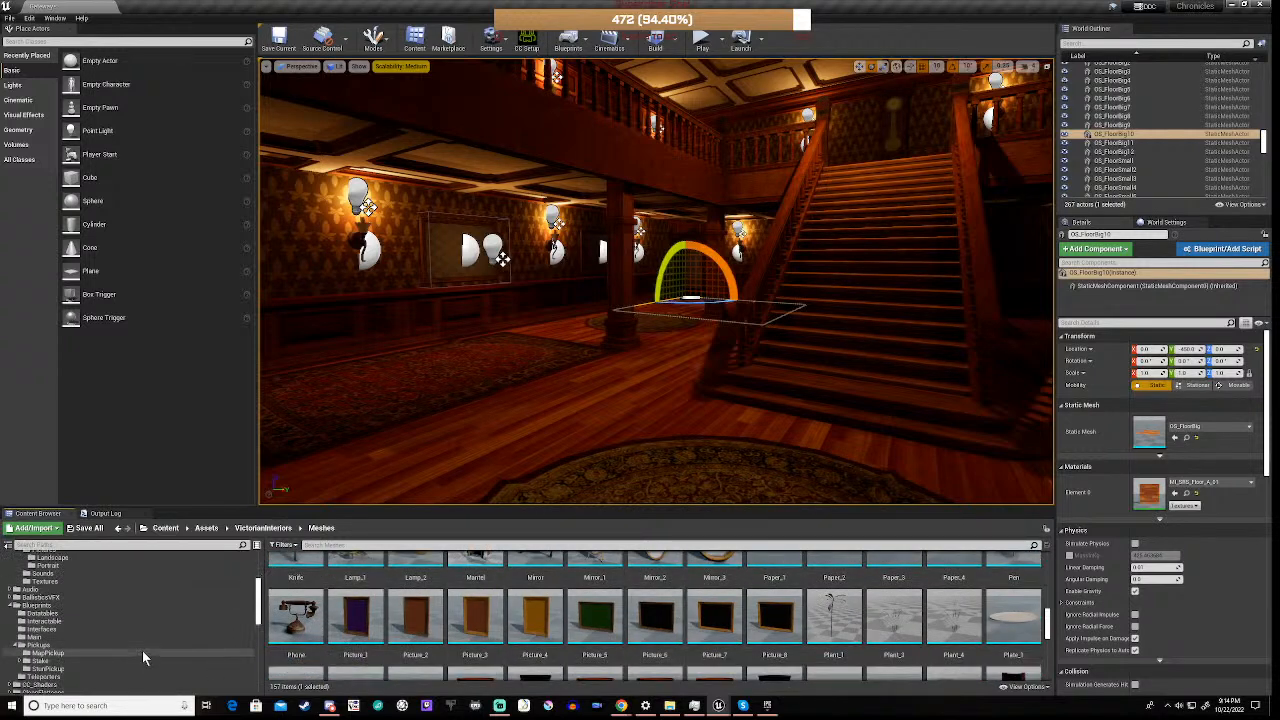
# Look through the ModularVictorianMansion StaticMeshes and the VictorianInteriors Meshes and Blueprints folders for further furnishings
pyautogui.scroll(3, 119, 609)
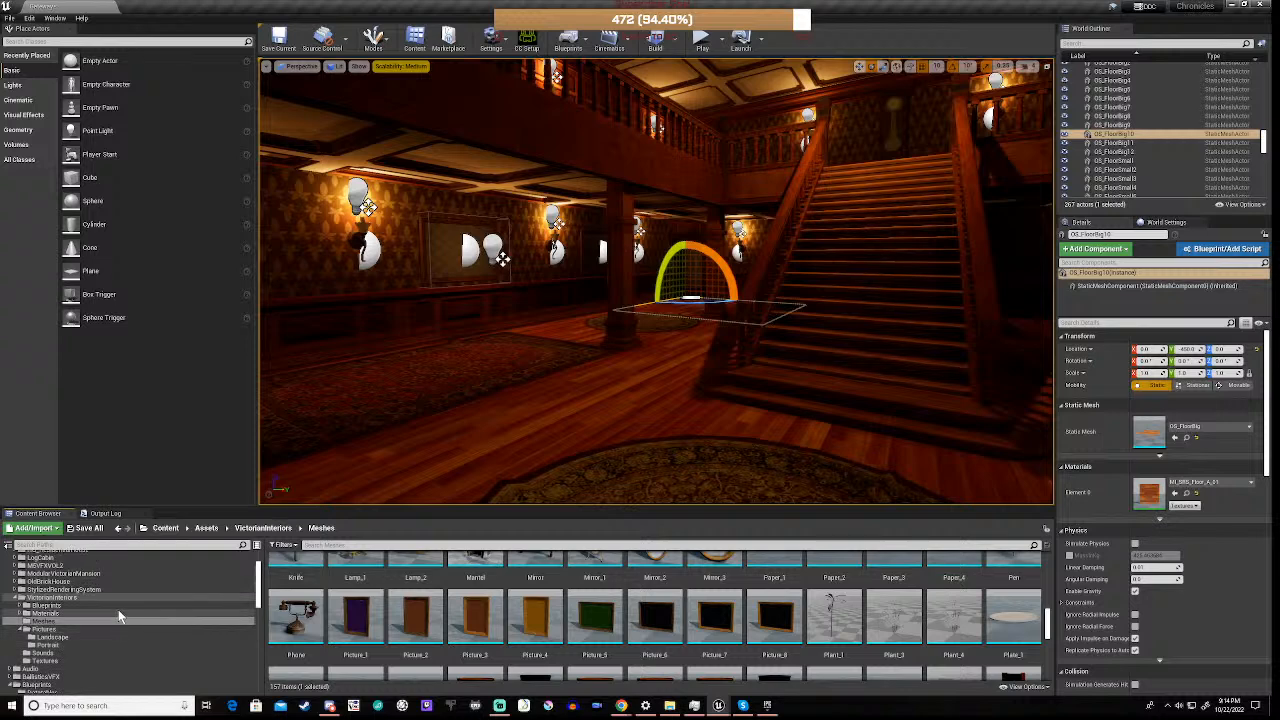
pyautogui.click(16, 573)
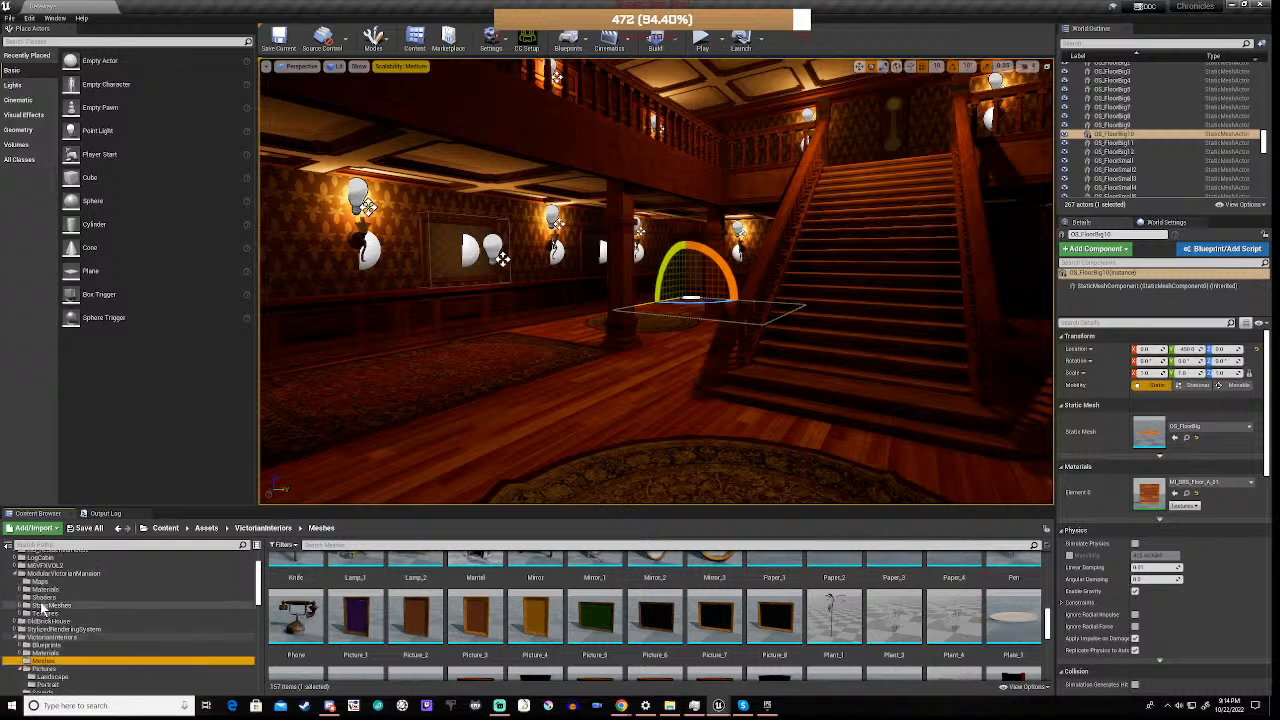
pyautogui.click(44, 606)
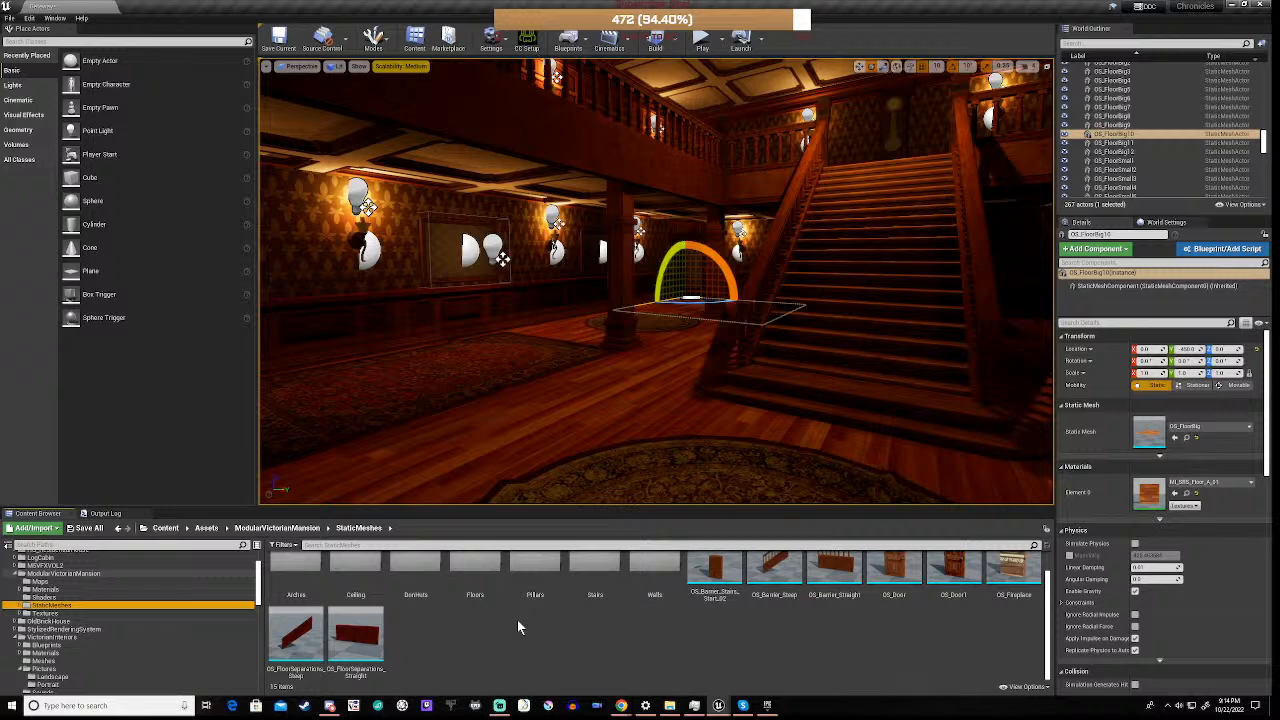
pyautogui.scroll(2, 517, 627)
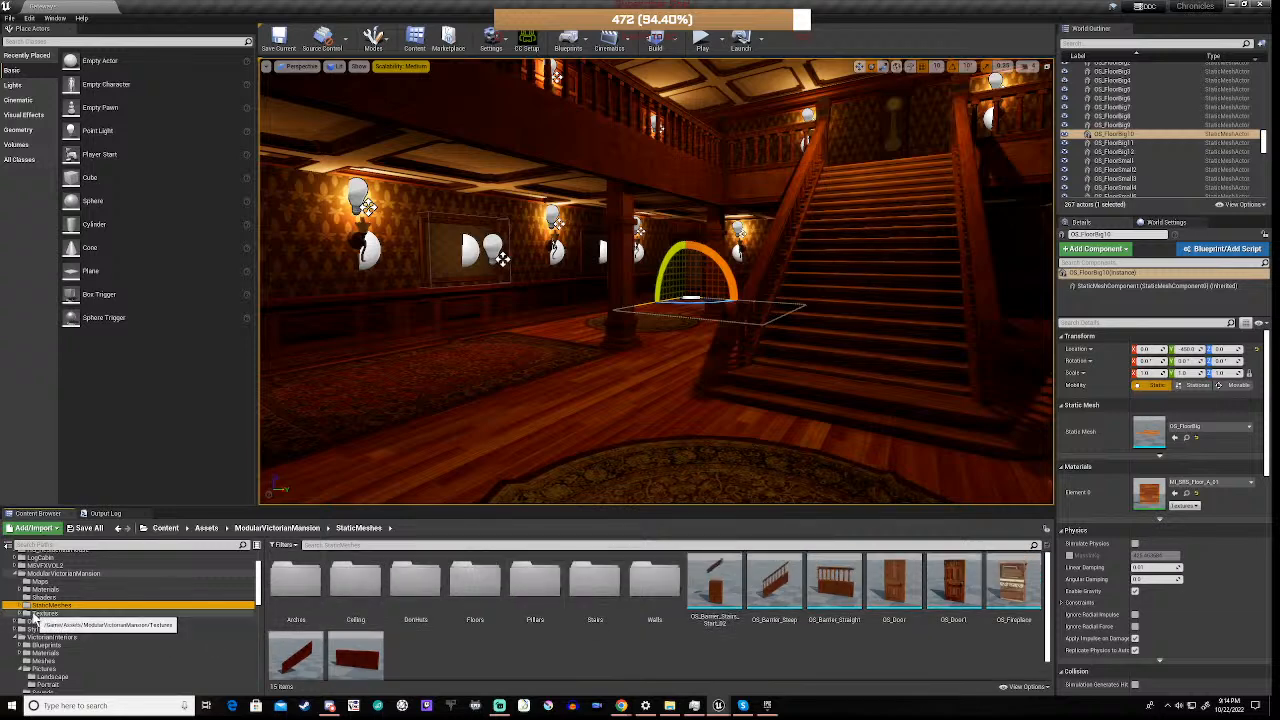
pyautogui.click(66, 576)
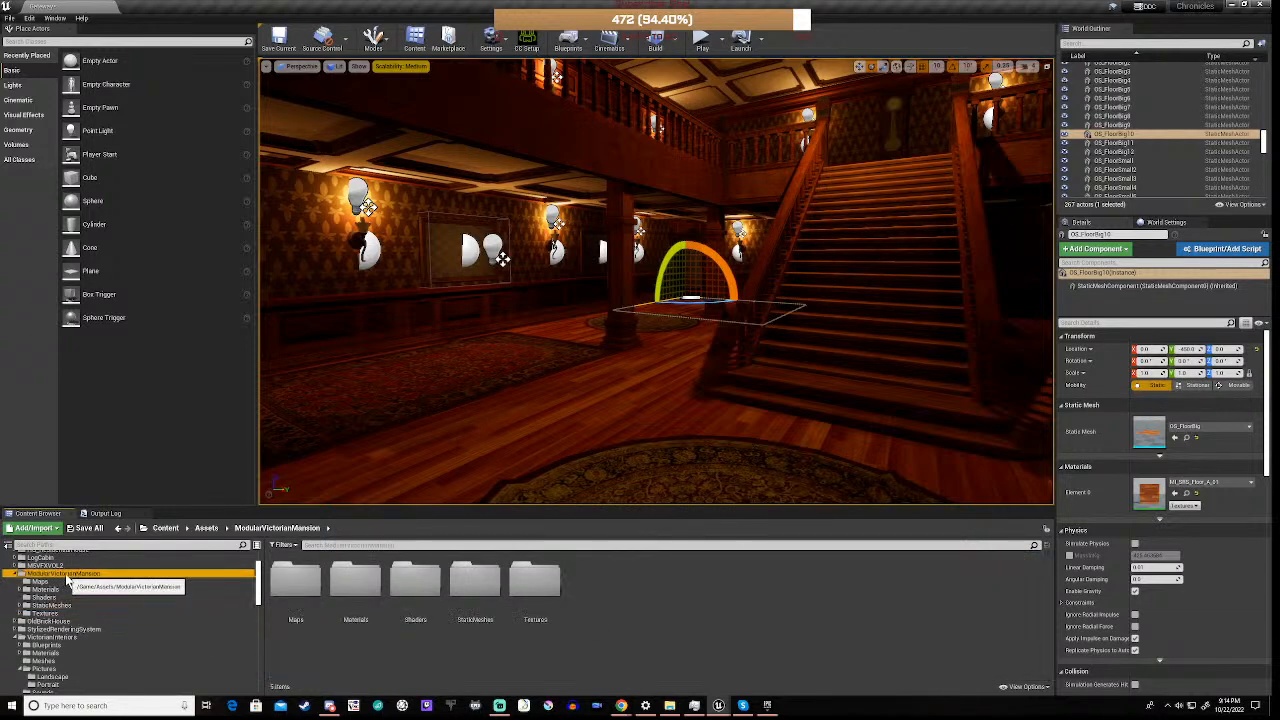
pyautogui.click(62, 638)
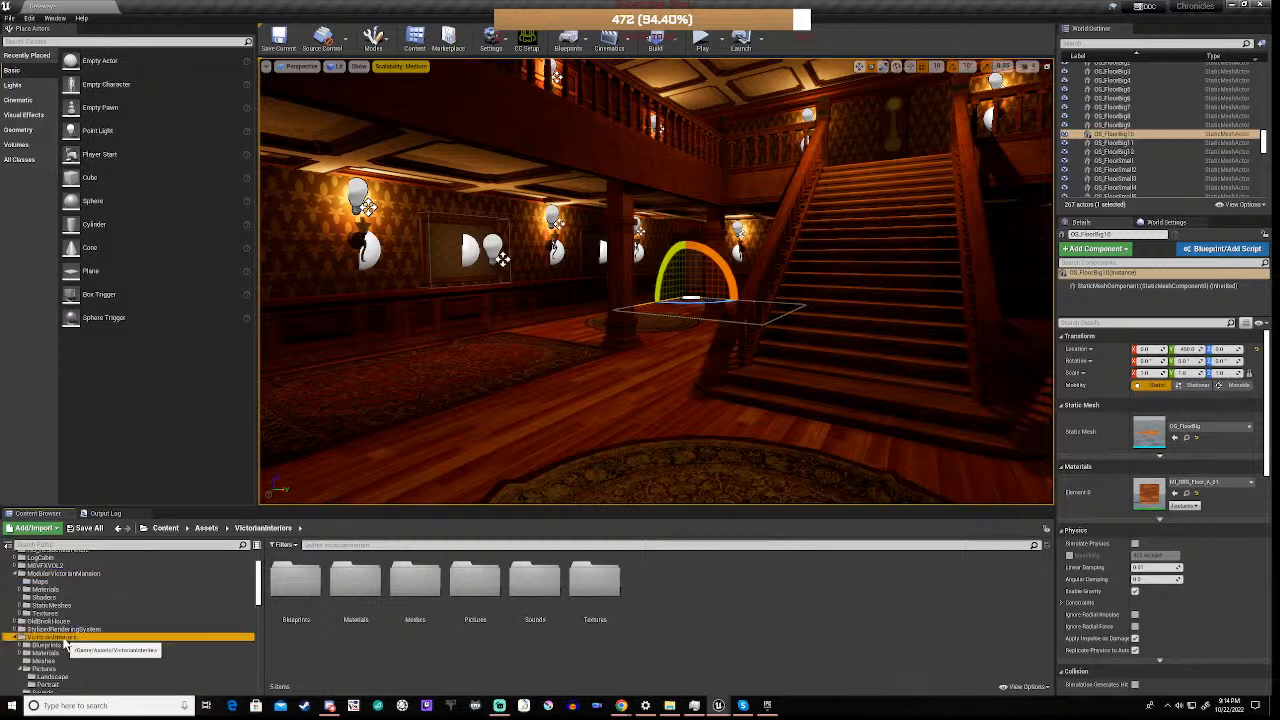
pyautogui.doubleClick(418, 585)
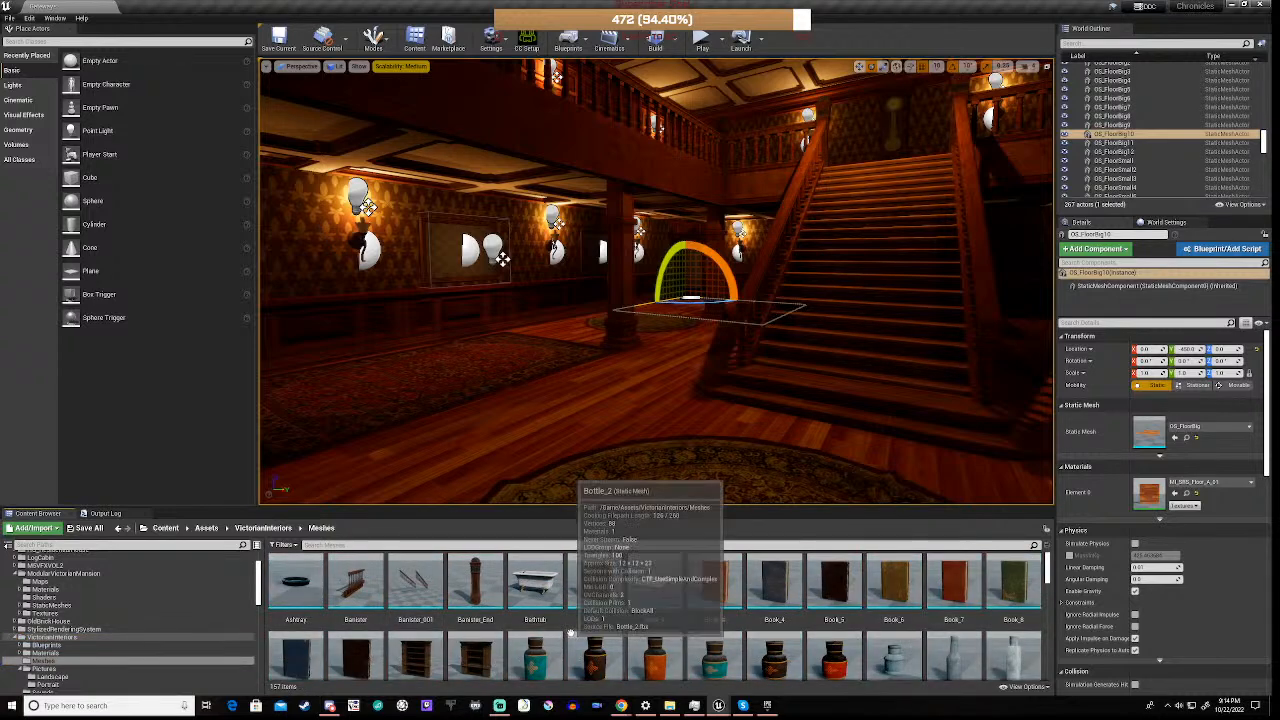
pyautogui.click(42, 645)
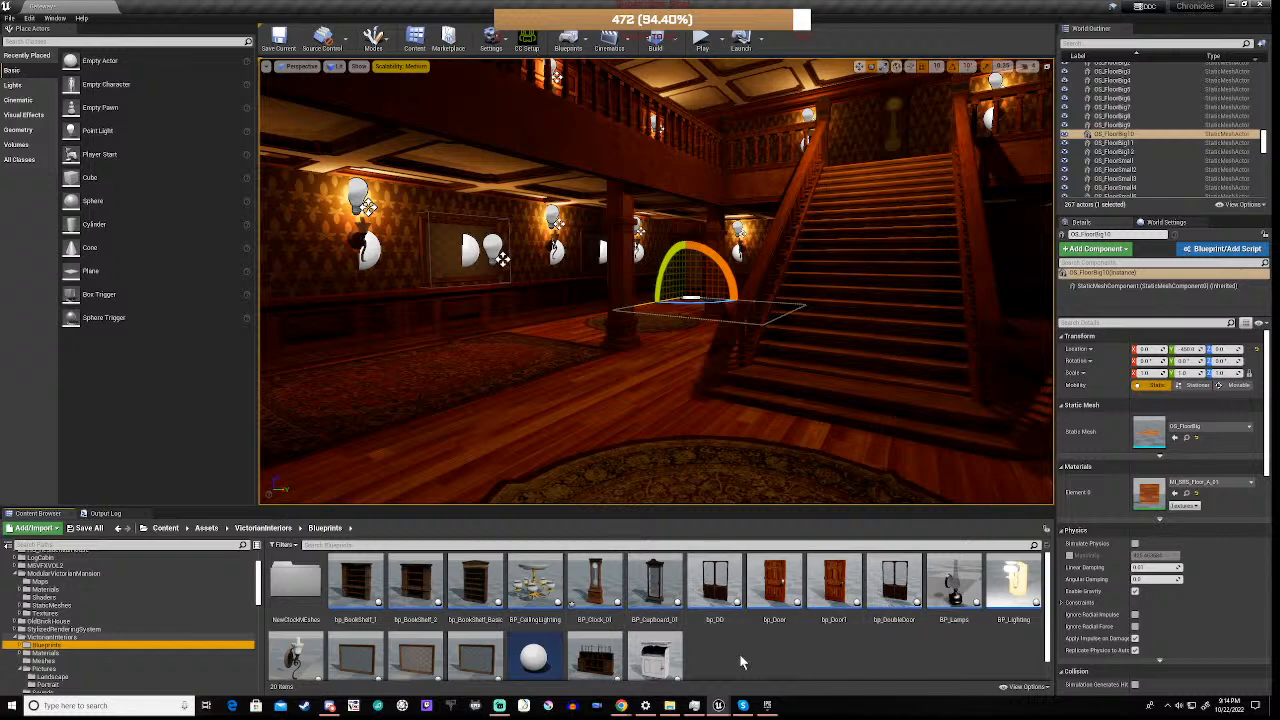
pyautogui.scroll(-1, 740, 660)
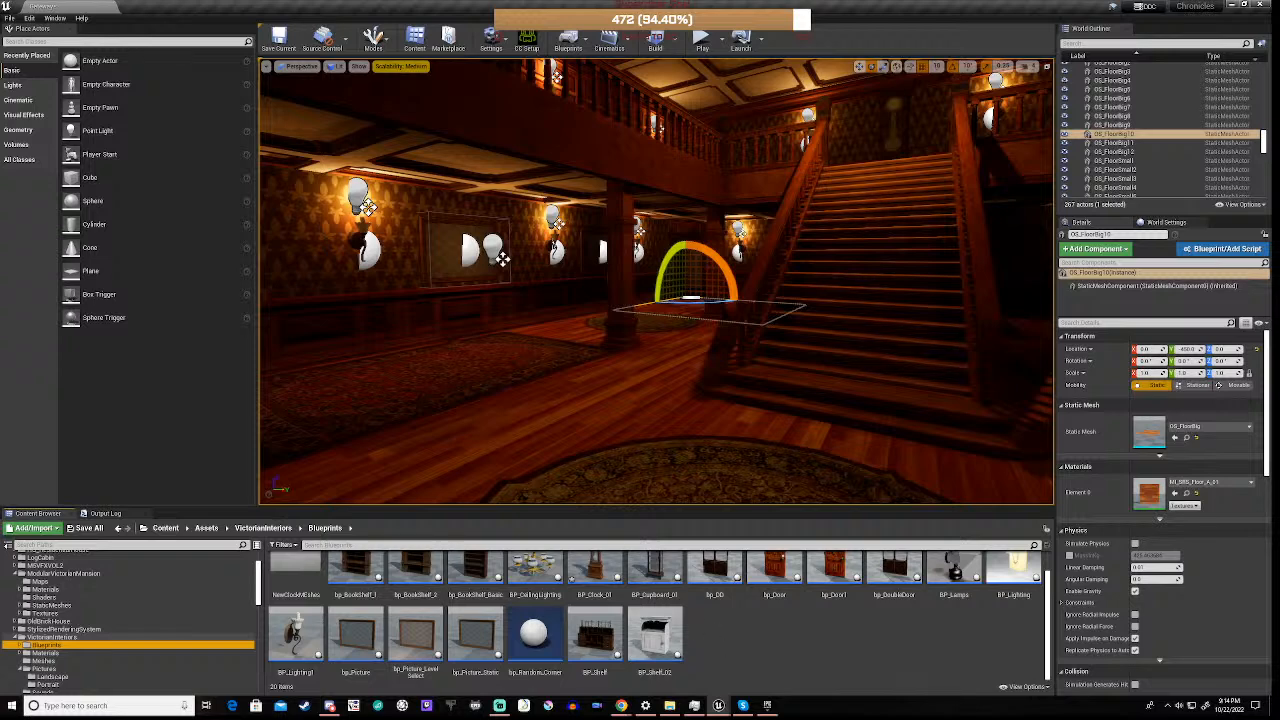
# Examine the hall's side area beneath the gallery, the rectangular carpet, the staircase and the ceiling
pyautogui.moveTo(656, 281); pyautogui.dragTo(850, 250, button='right')
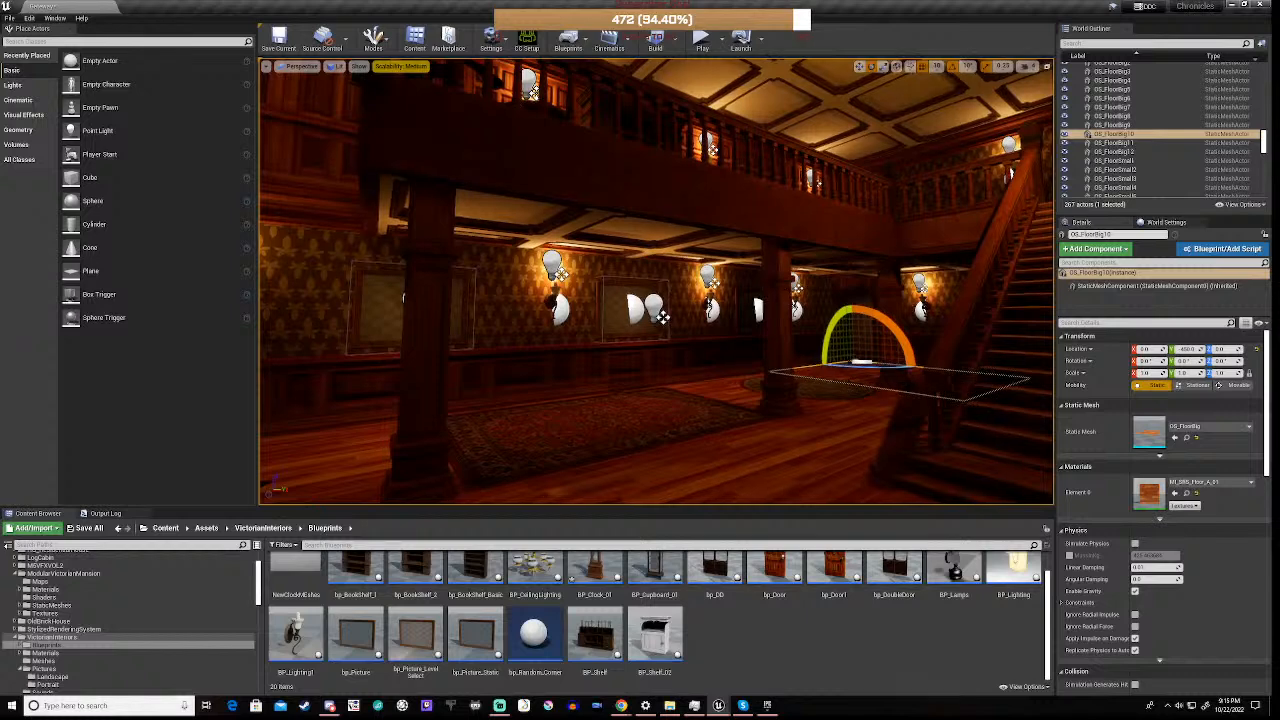
pyautogui.moveTo(850, 250); pyautogui.dragTo(901, 236, button='right')
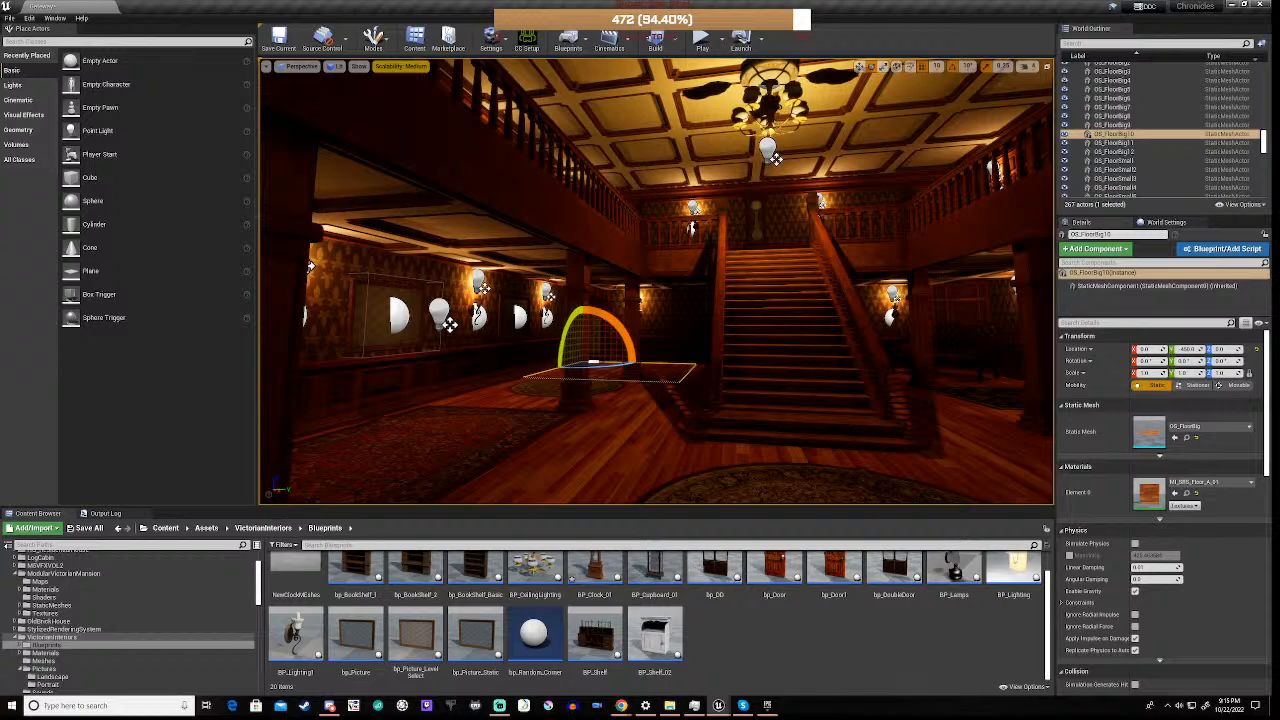
pyautogui.moveTo(901, 236); pyautogui.dragTo(850, 232, button='right')
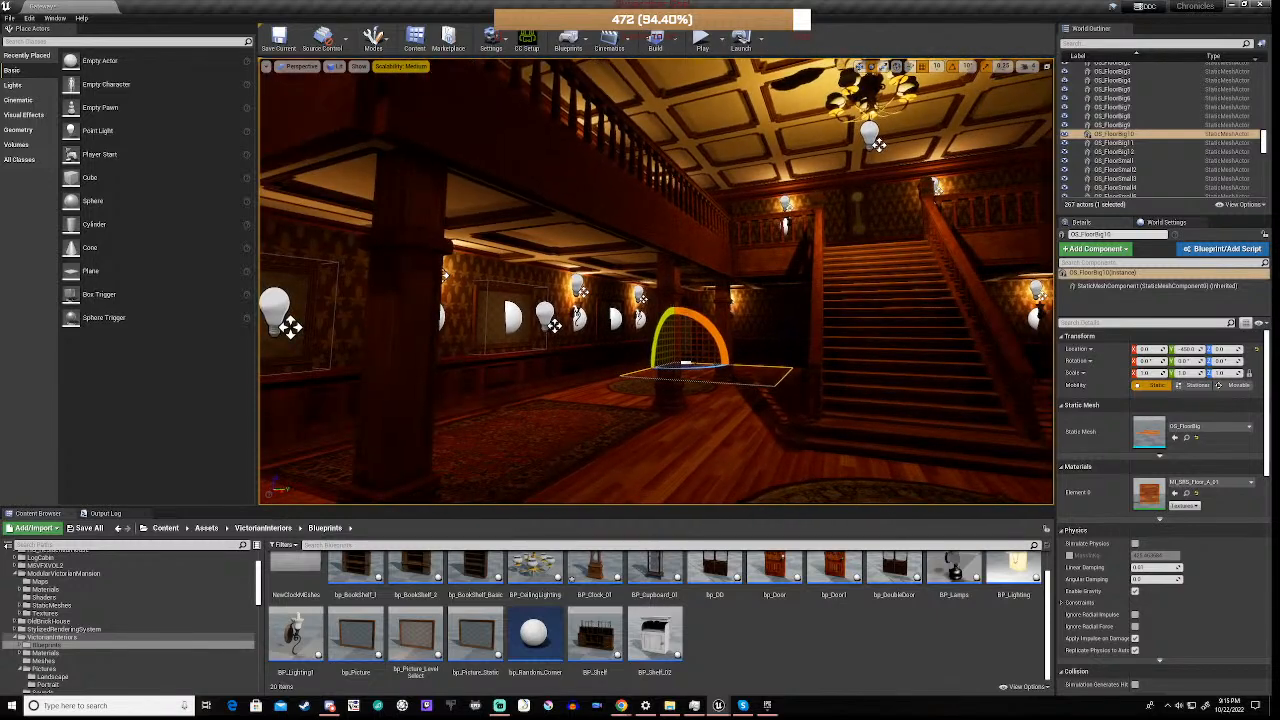
pyautogui.click(556, 435)
pyautogui.moveTo(556, 435); pyautogui.dragTo(600, 355, button='right')
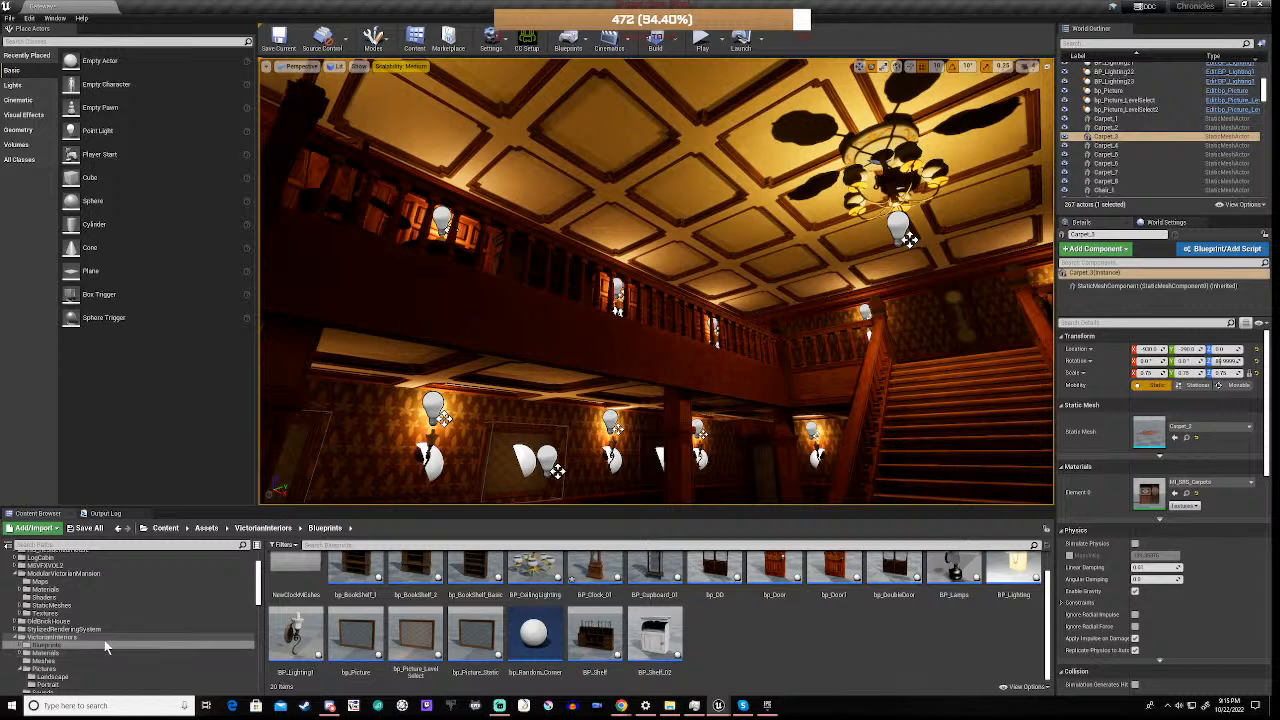
# Open level 1 from the Maps folder, saving level 2, BP_Clock_01 and Gateway first
pyautogui.scroll(-10, 100, 640)
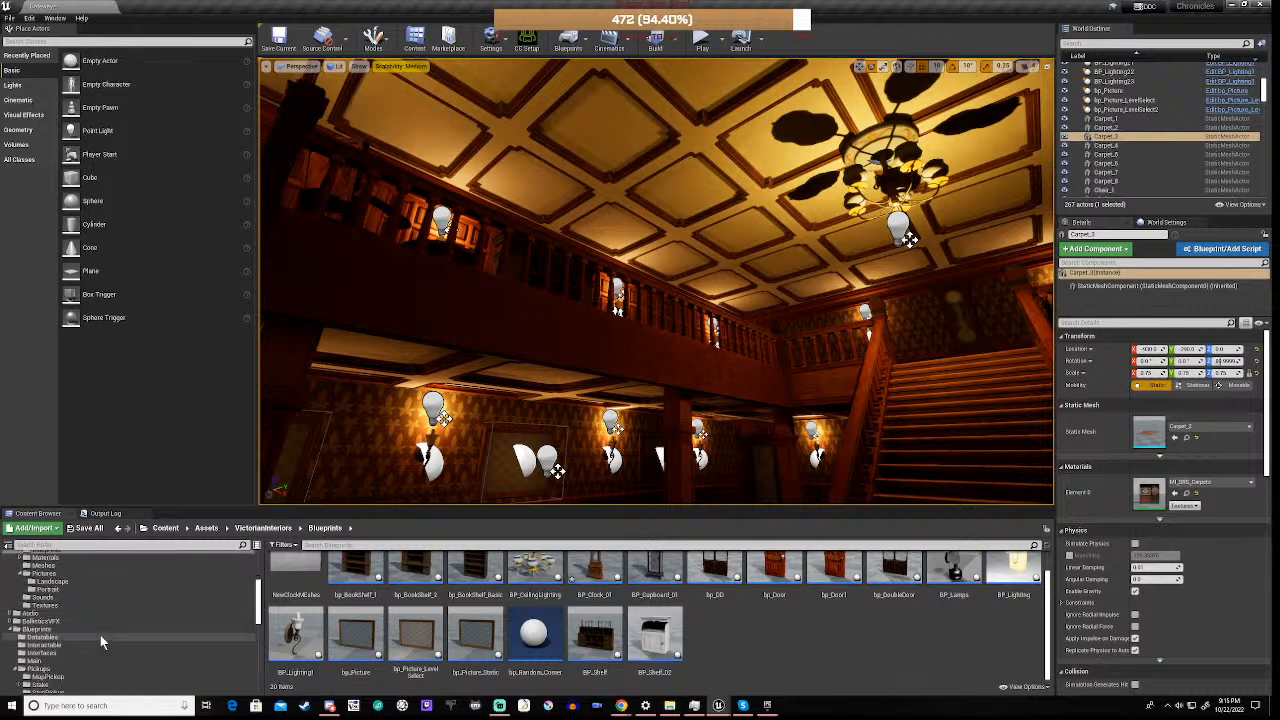
pyautogui.scroll(-2, 100, 642)
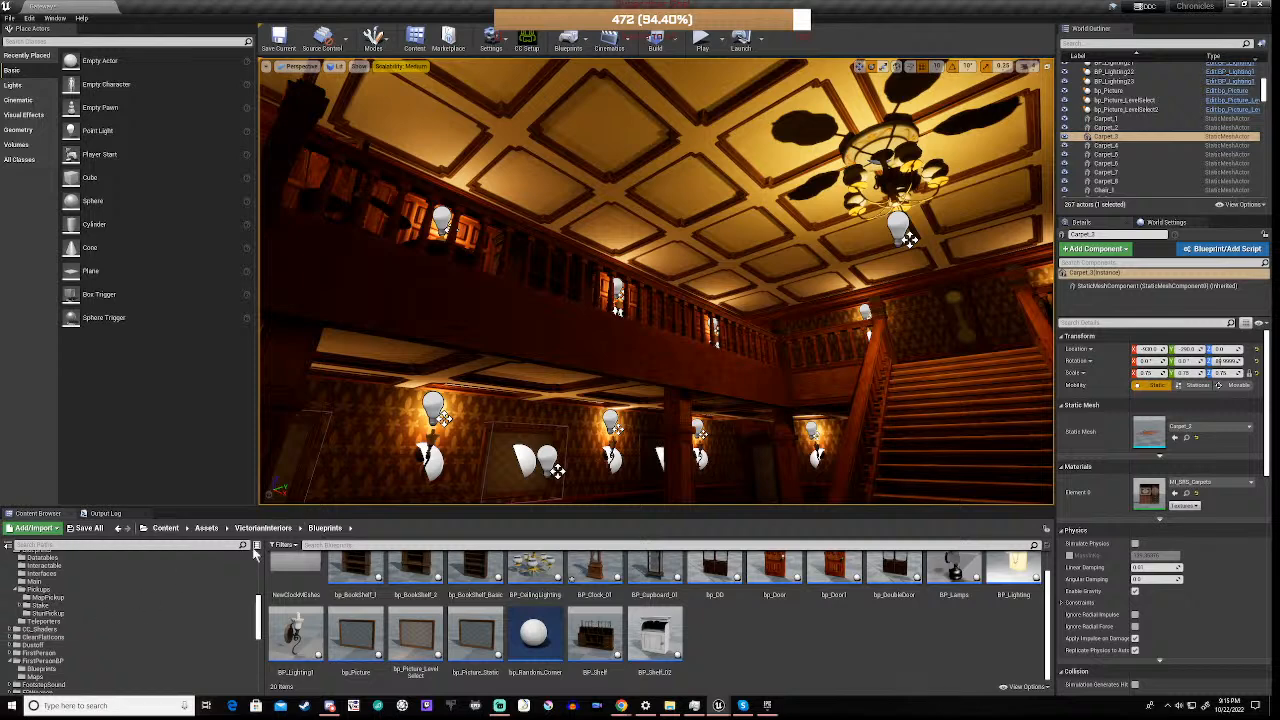
pyautogui.scroll(-3, 93, 627)
pyautogui.scroll(-1, 93, 627)
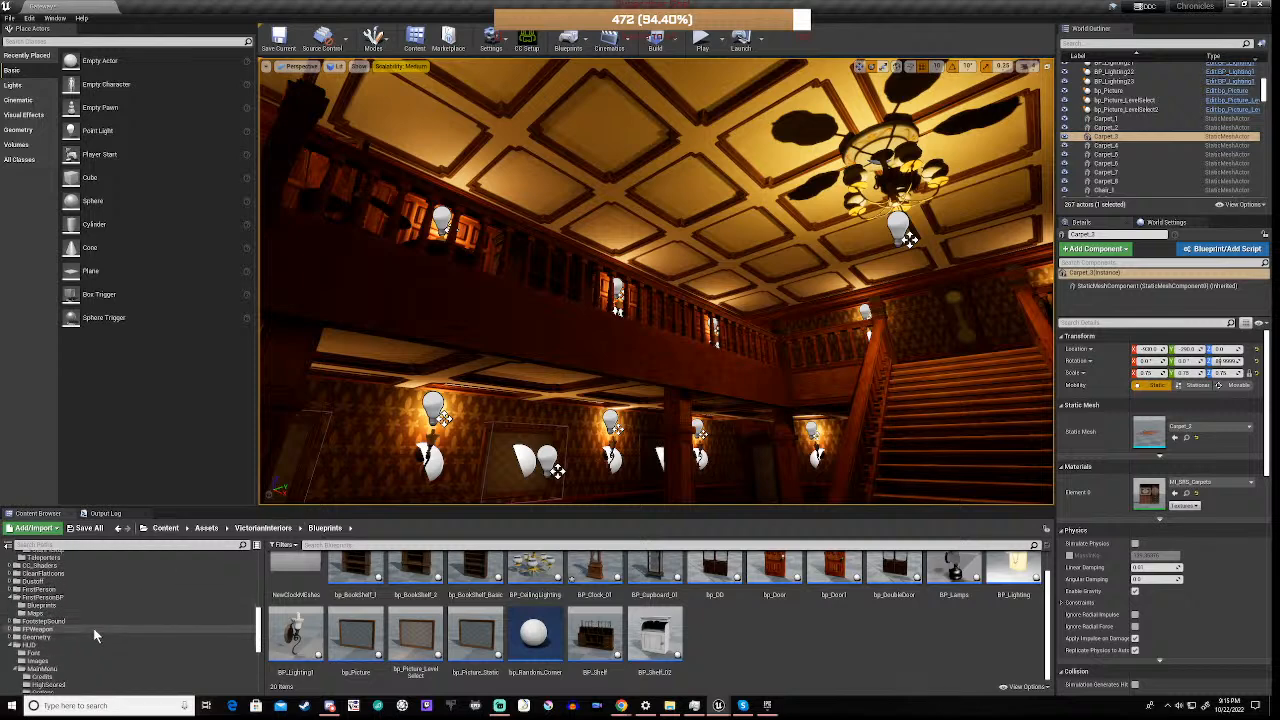
pyautogui.scroll(-2, 93, 627)
pyautogui.scroll(-5, 93, 627)
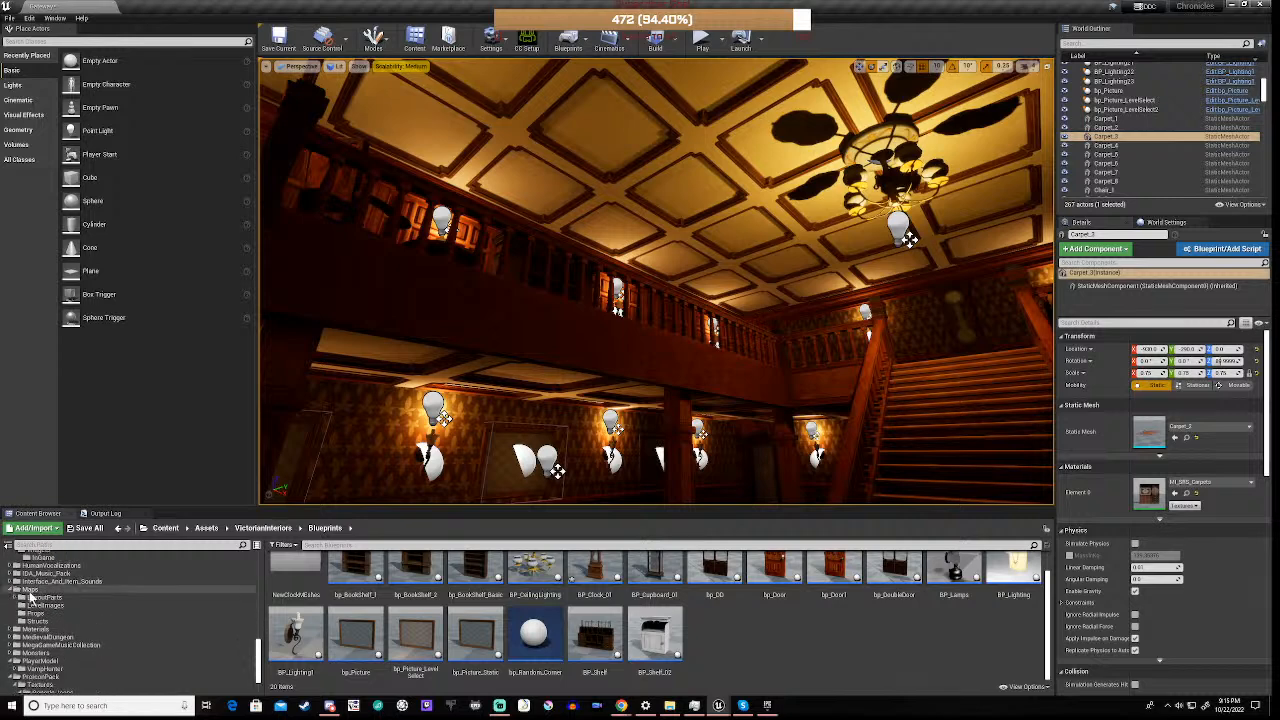
pyautogui.click(35, 589)
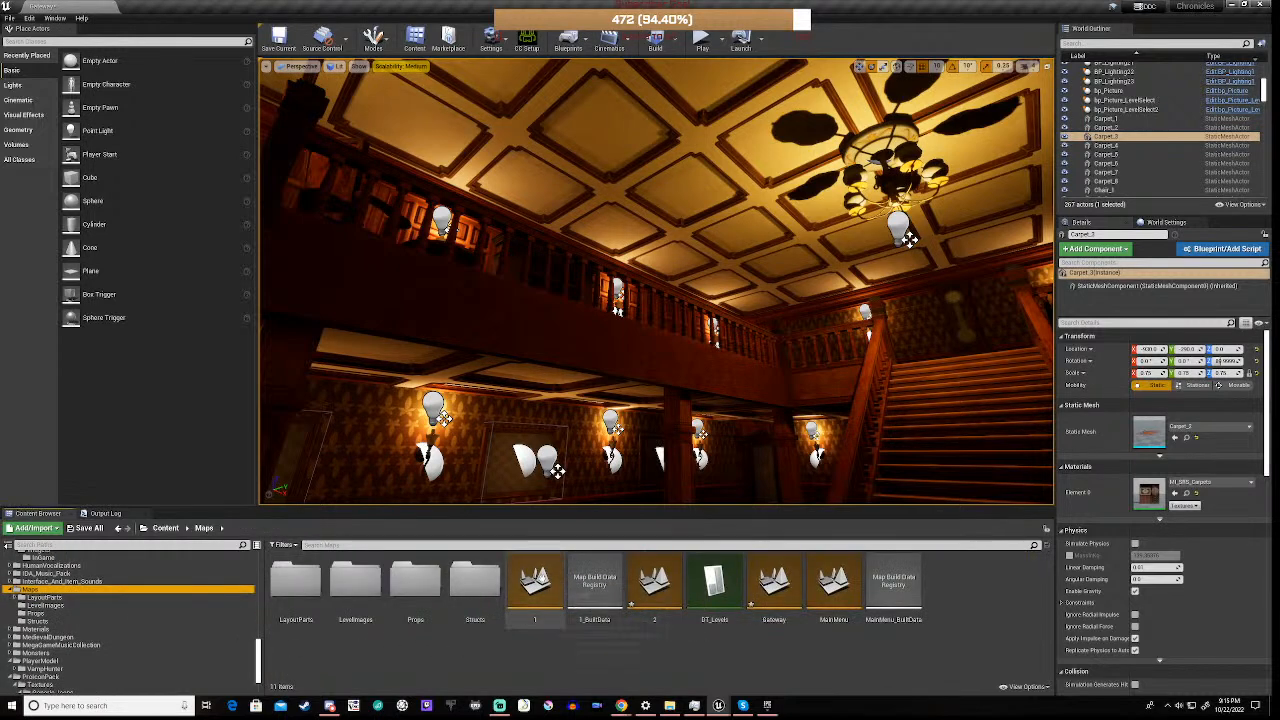
pyautogui.doubleClick(535, 585)
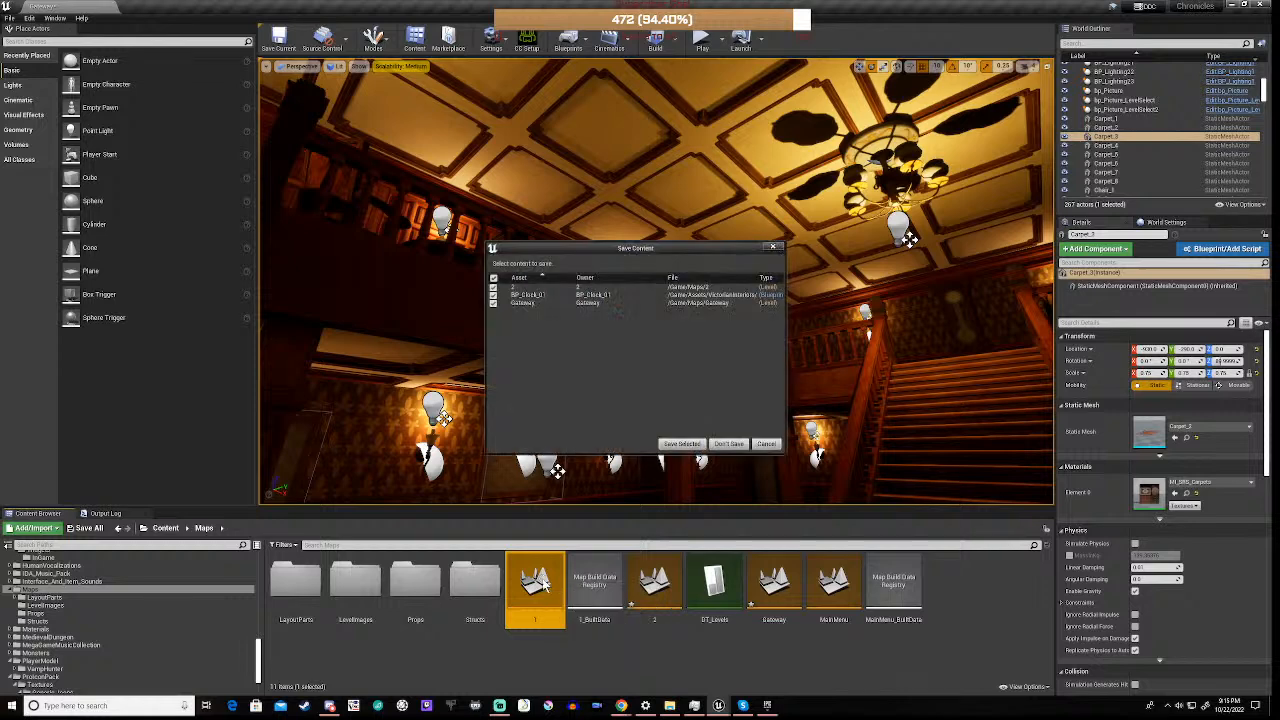
pyautogui.click(682, 443)
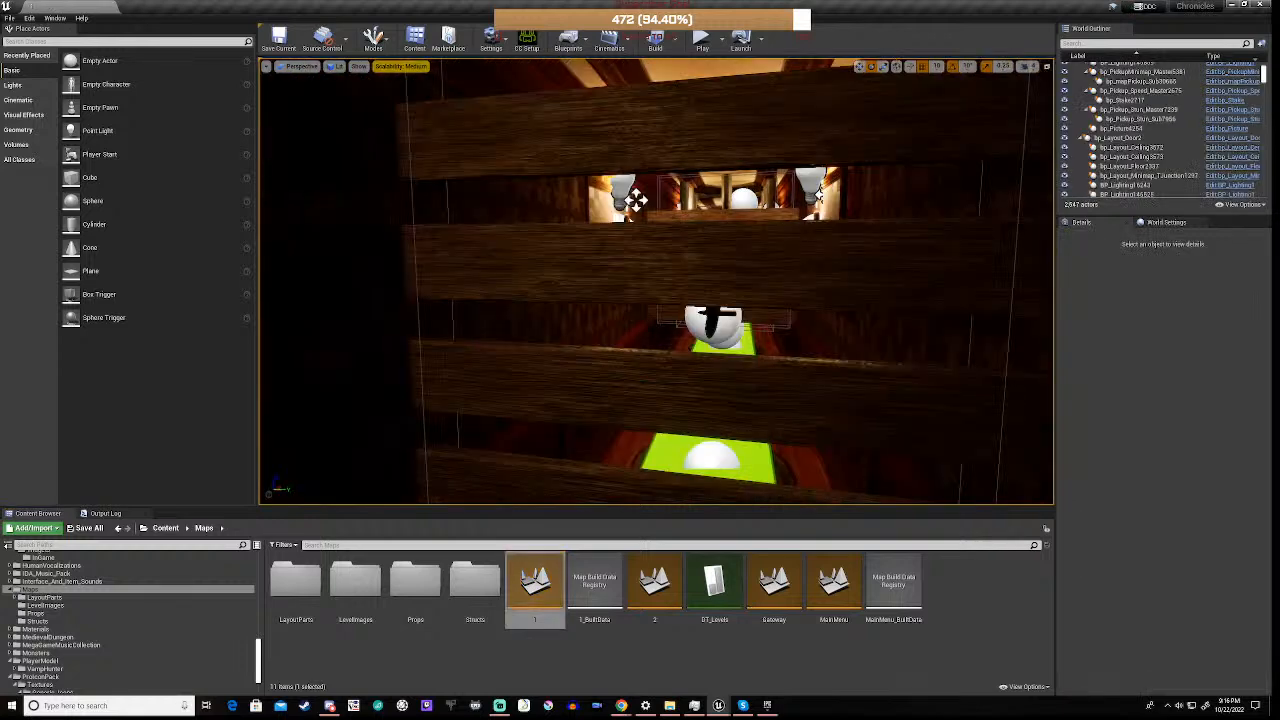
# Duplicate a bp_Layout_Turn corner piece of the maze onto the open ground outside it and set the position snap size to 100
pyautogui.press('s')
pyautogui.moveTo(656, 281); pyautogui.dragTo(678, 308, button='right')
pyautogui.press('d')
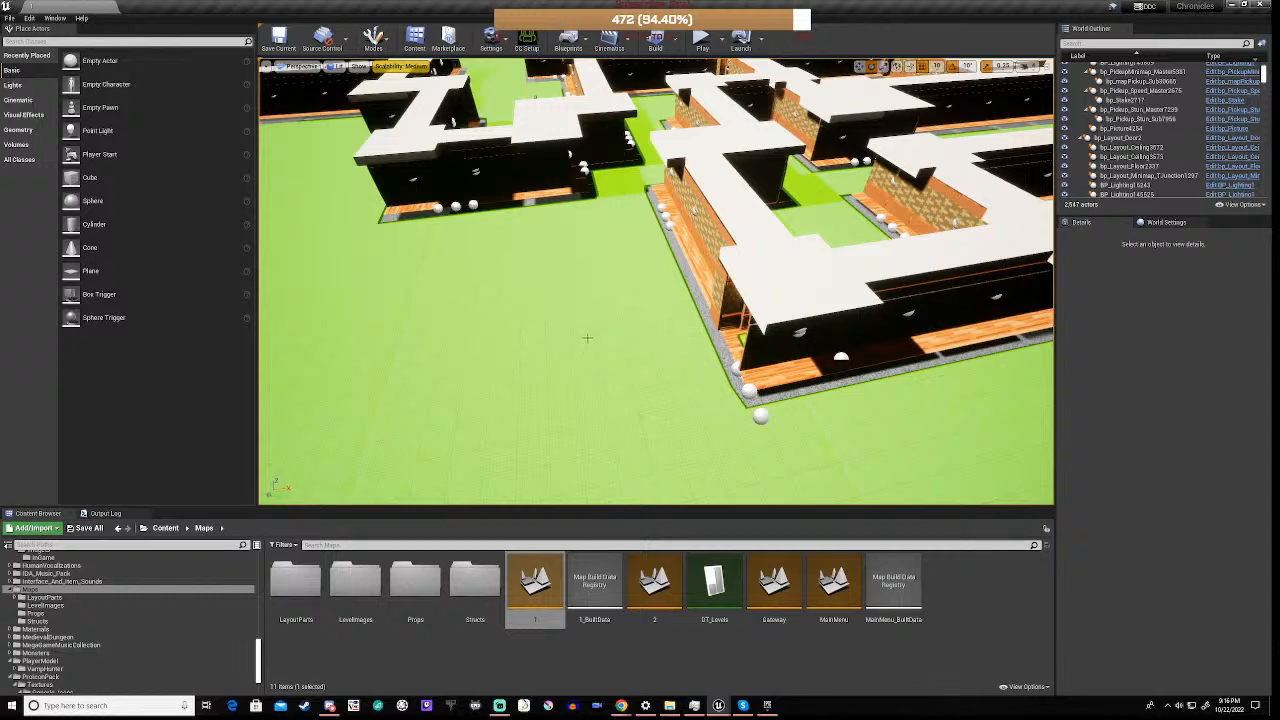
pyautogui.moveTo(656, 290); pyautogui.dragTo(735, 277, button='right')
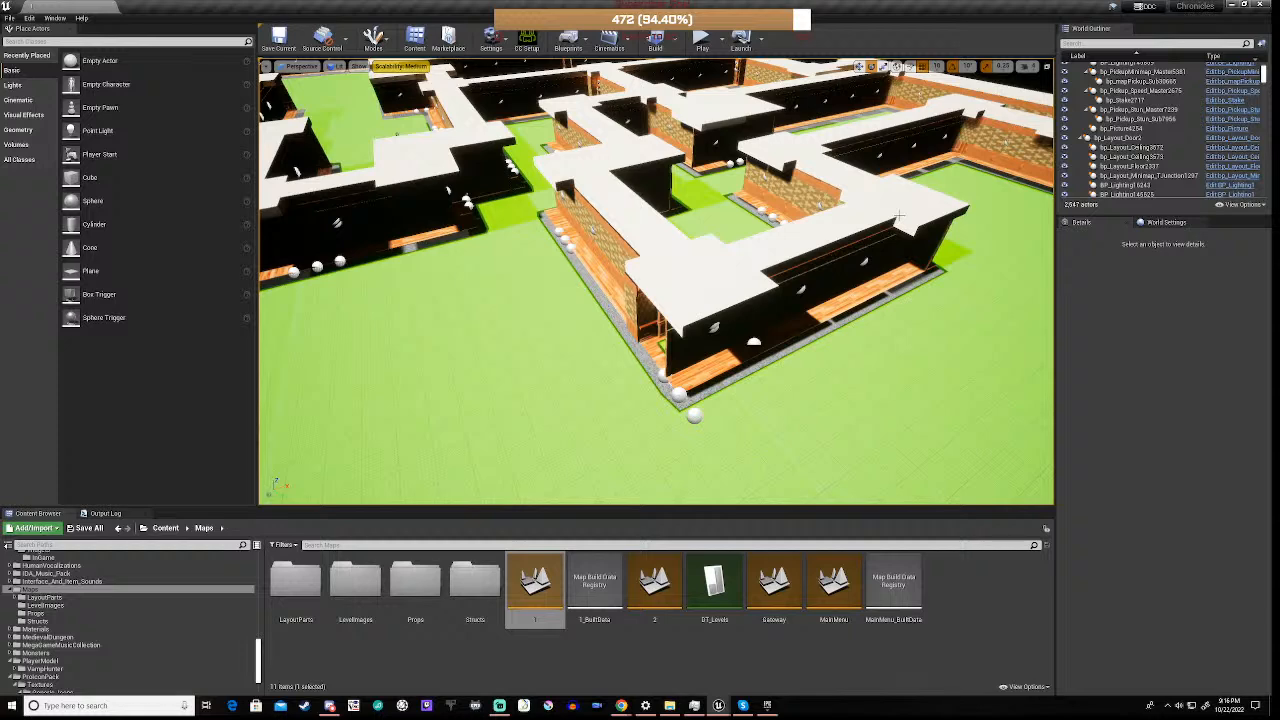
pyautogui.click(781, 168)
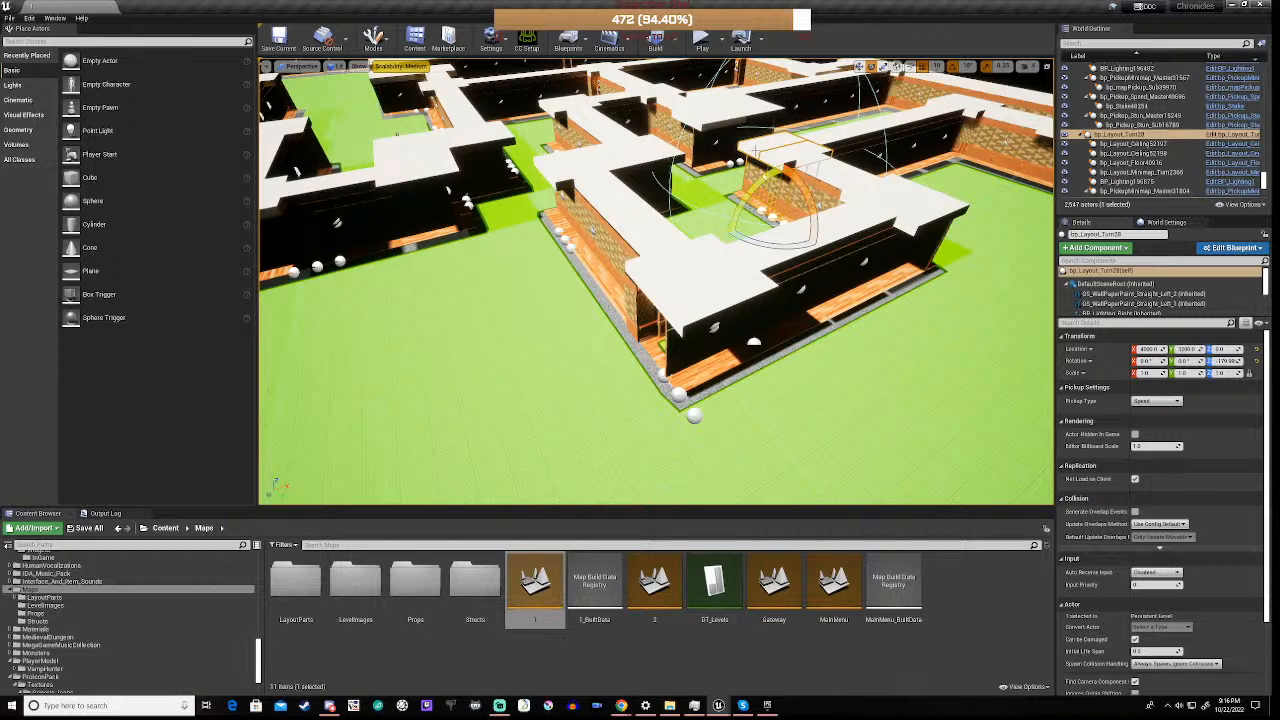
pyautogui.hotkey('ctrl', 'w')
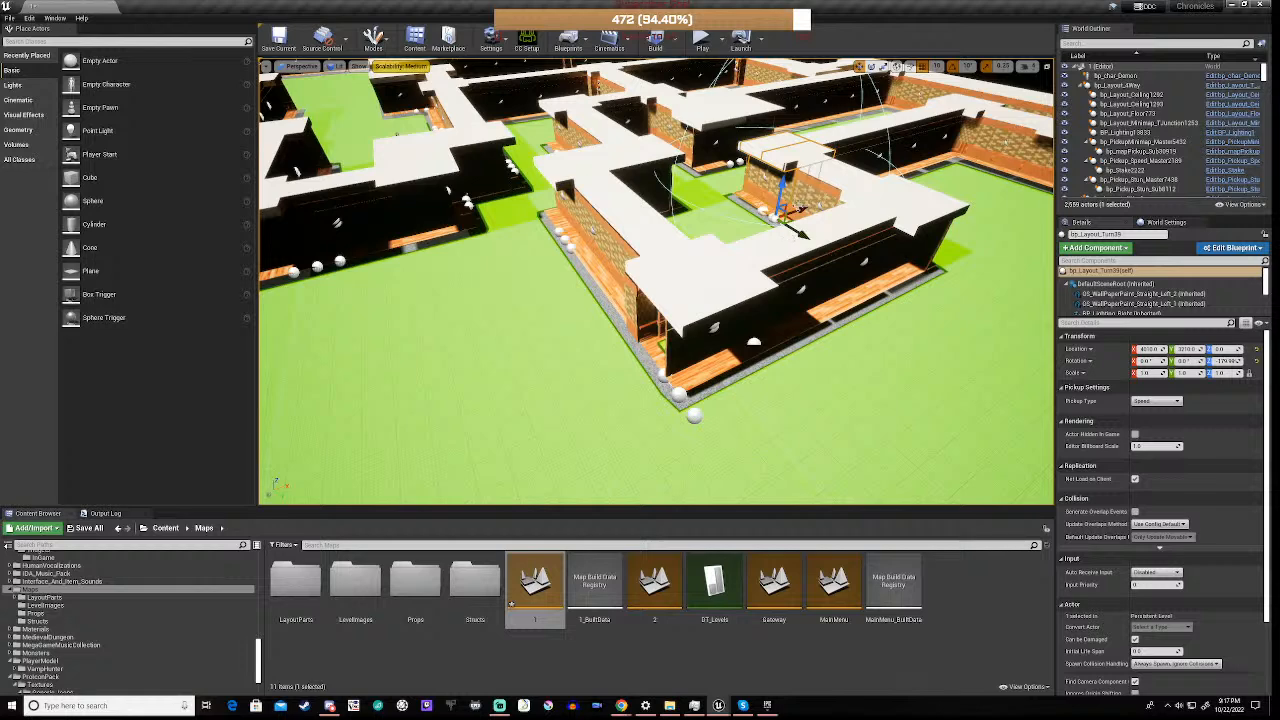
pyautogui.moveTo(800, 232); pyautogui.dragTo(537, 376)
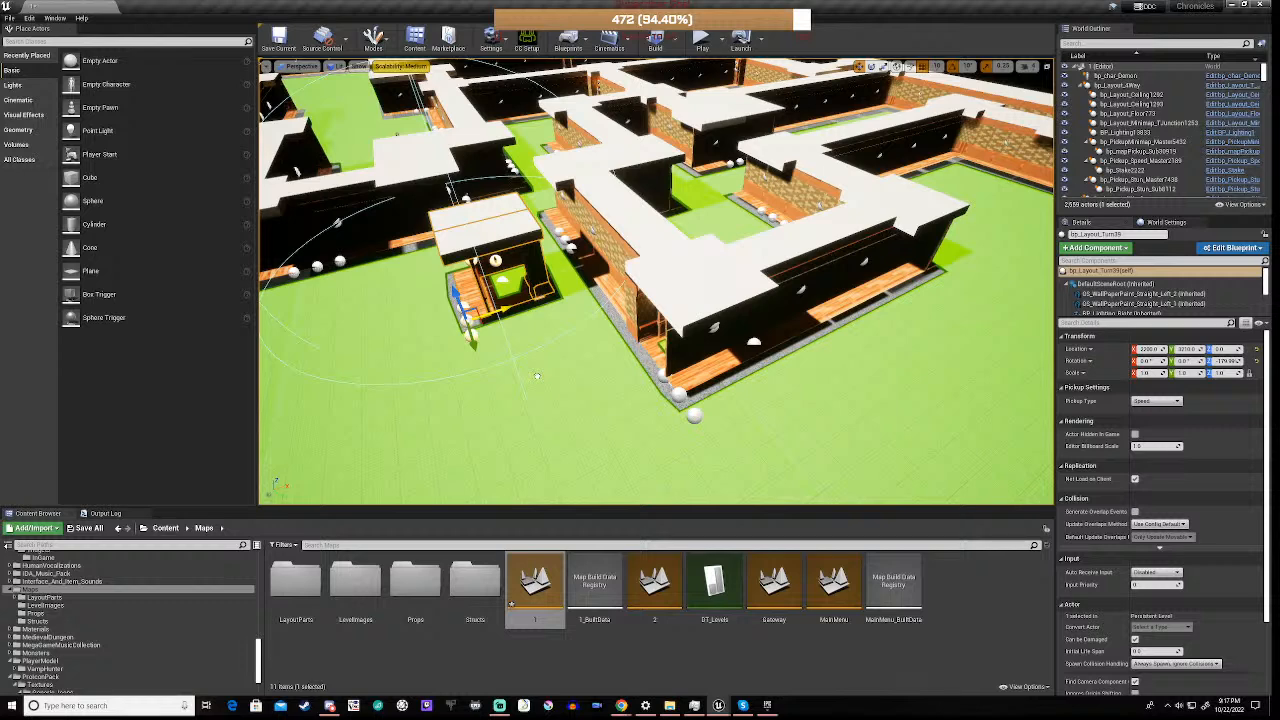
pyautogui.click(937, 67)
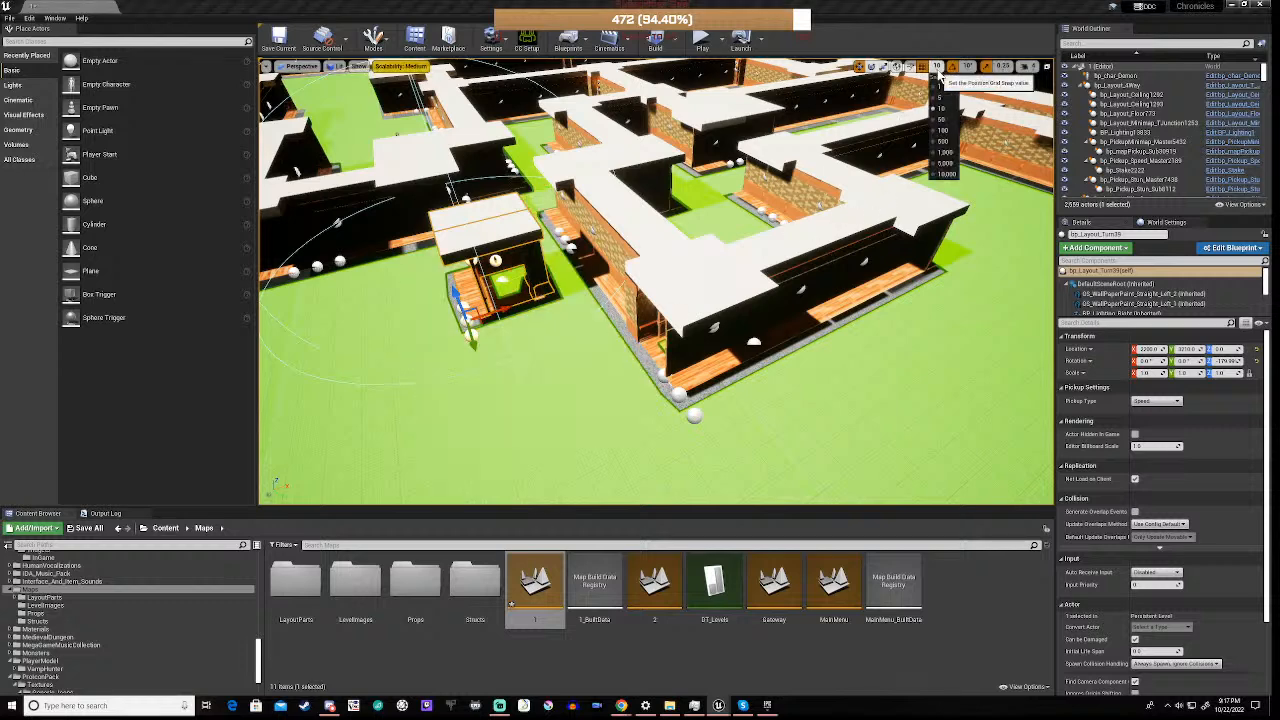
pyautogui.click(942, 130)
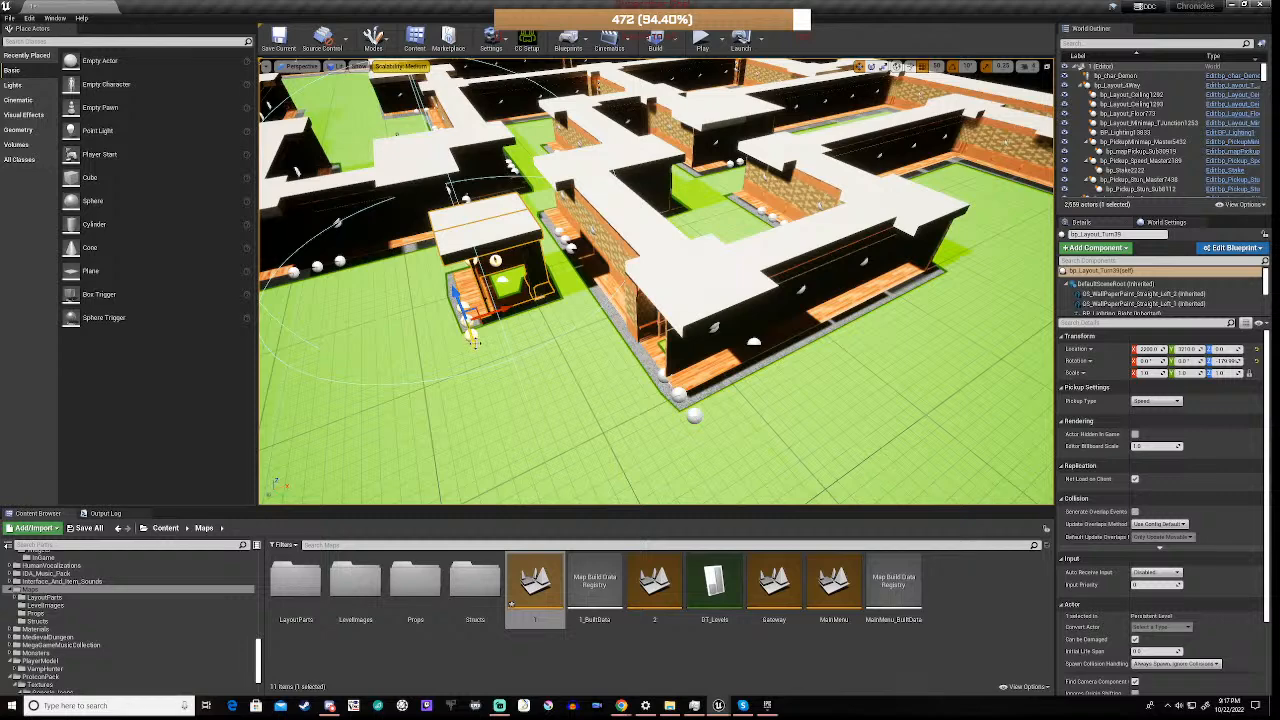
# Move the duplicated corner piece against the maze's outer corner, at X 2400 and Y 4010
pyautogui.moveTo(467, 360); pyautogui.dragTo(514, 494)
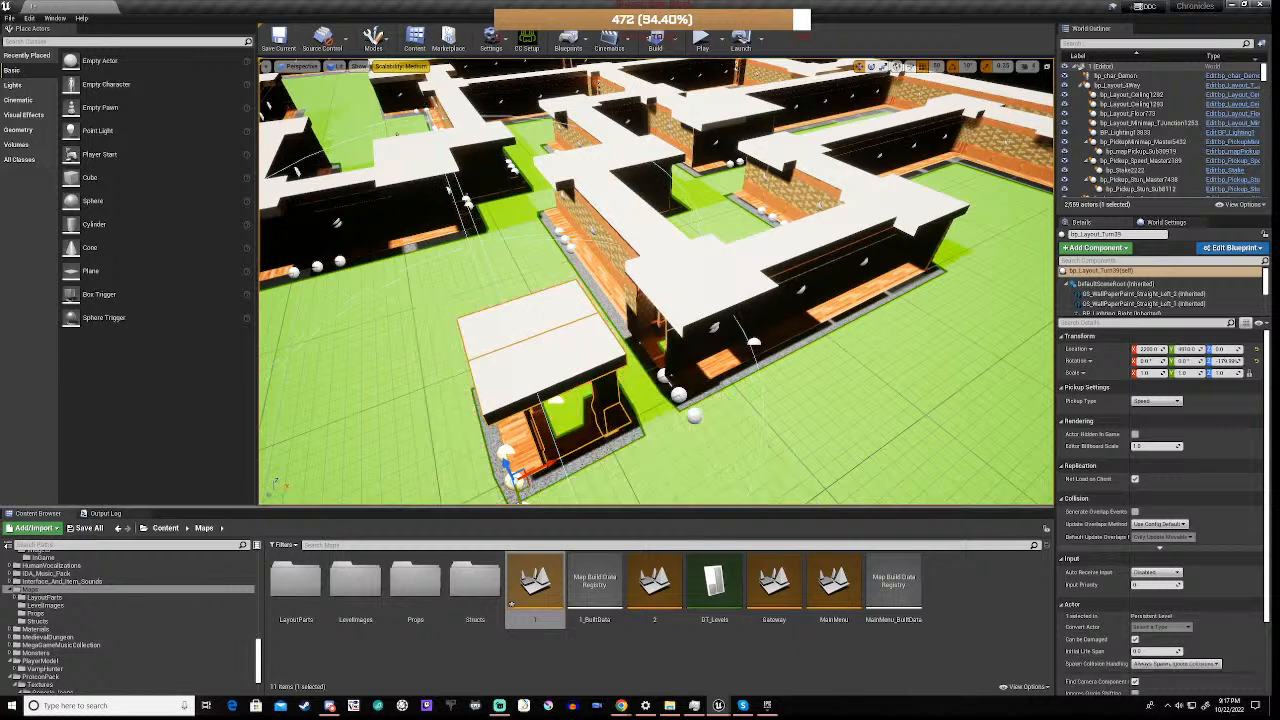
pyautogui.press('f')
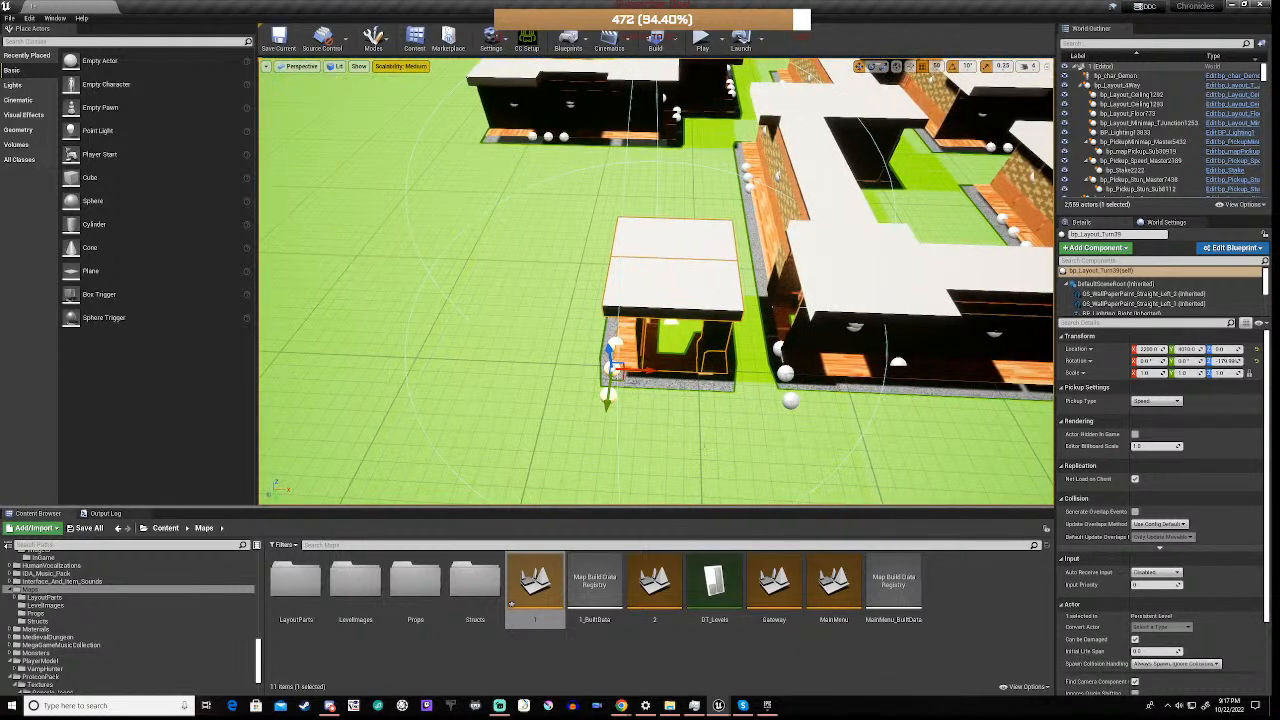
pyautogui.moveTo(648, 371); pyautogui.dragTo(712, 378)
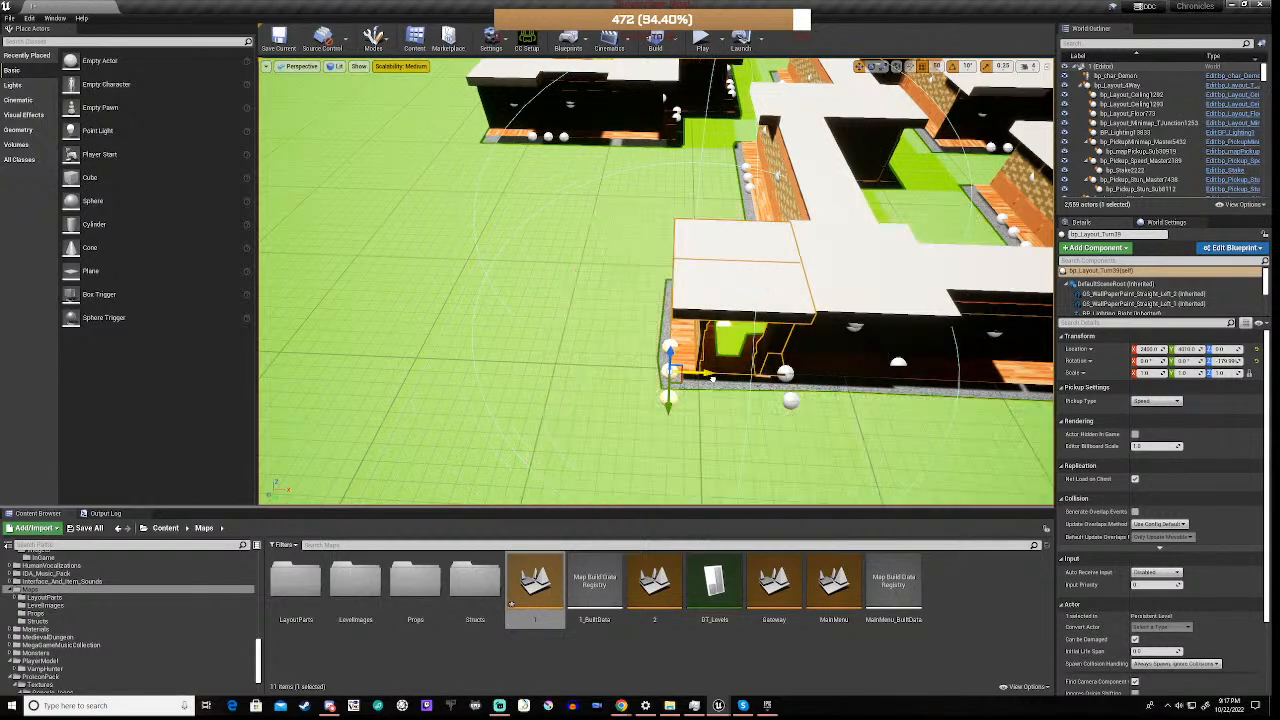
pyautogui.moveTo(712, 378); pyautogui.dragTo(775, 382, button='right')
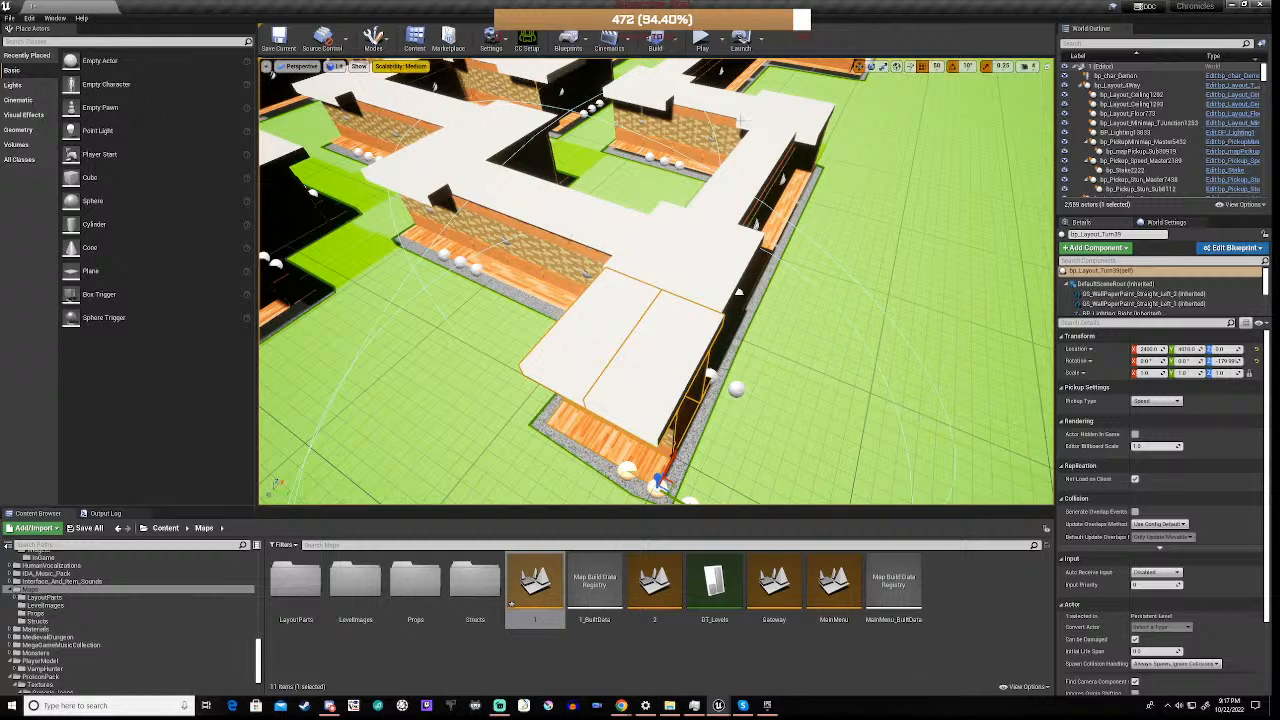
# Set the position snap size to 10 and shift the duplicated corner piece to Y 4000
pyautogui.click(937, 66)
pyautogui.click(938, 108)
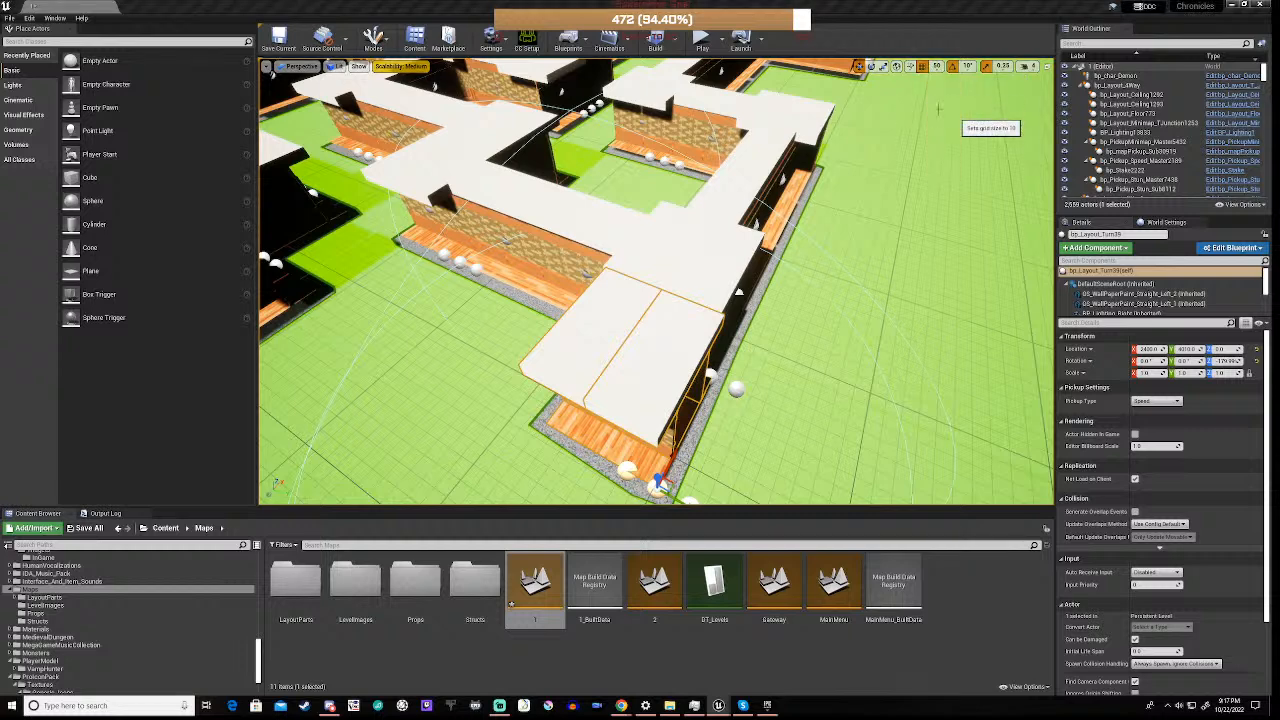
pyautogui.moveTo(656, 282); pyautogui.dragTo(684, 346, button='right')
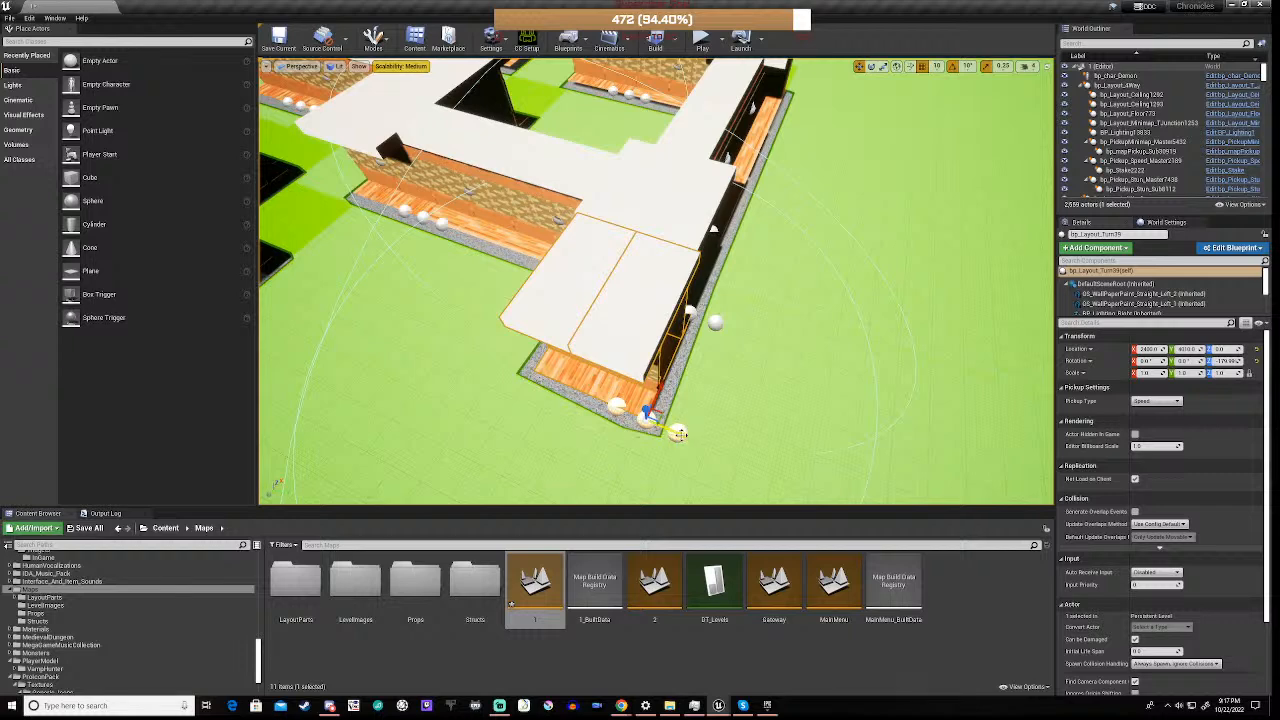
pyautogui.moveTo(677, 432); pyautogui.dragTo(677, 432)
pyautogui.press('d')
pyautogui.moveTo(677, 432); pyautogui.dragTo(451, 366, button='right')
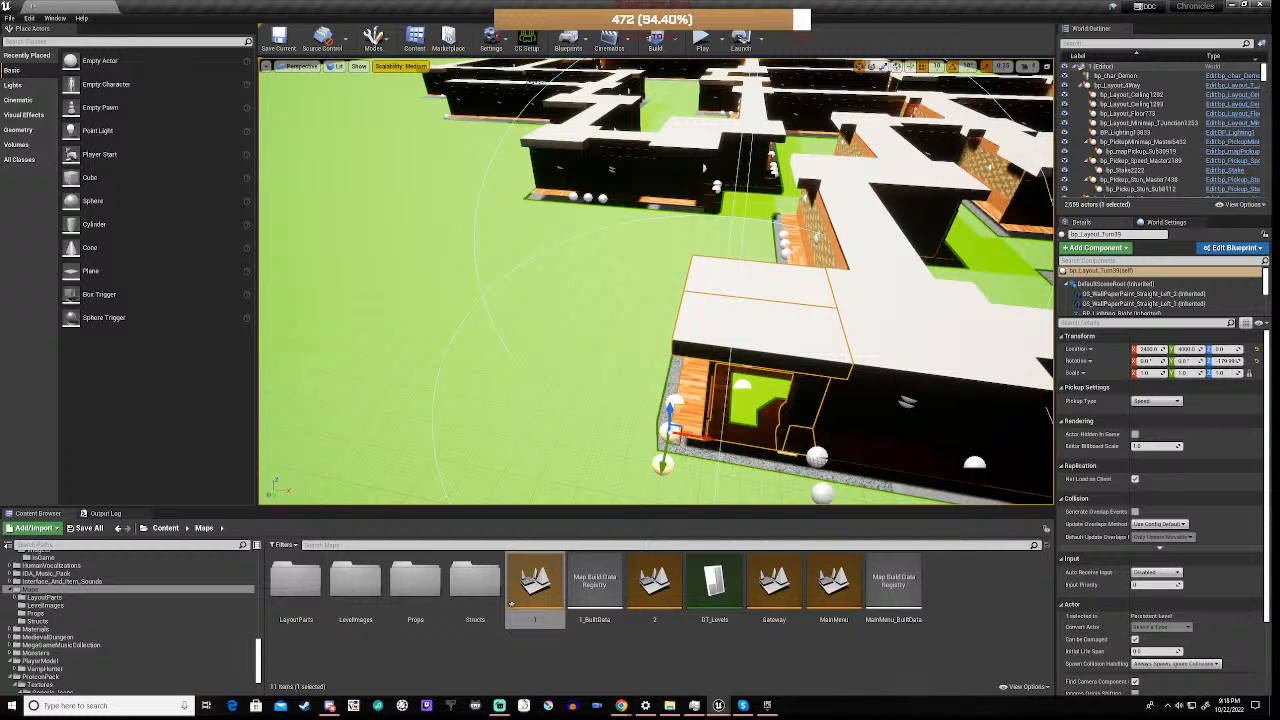
# Examine how the moved corner piece's walls, floor and ceiling line up with the adjoining maze section
pyautogui.moveTo(656, 281); pyautogui.dragTo(770, 385, button='right')
pyautogui.press('w')
pyautogui.moveTo(656, 281); pyautogui.dragTo(704, 234, button='right')
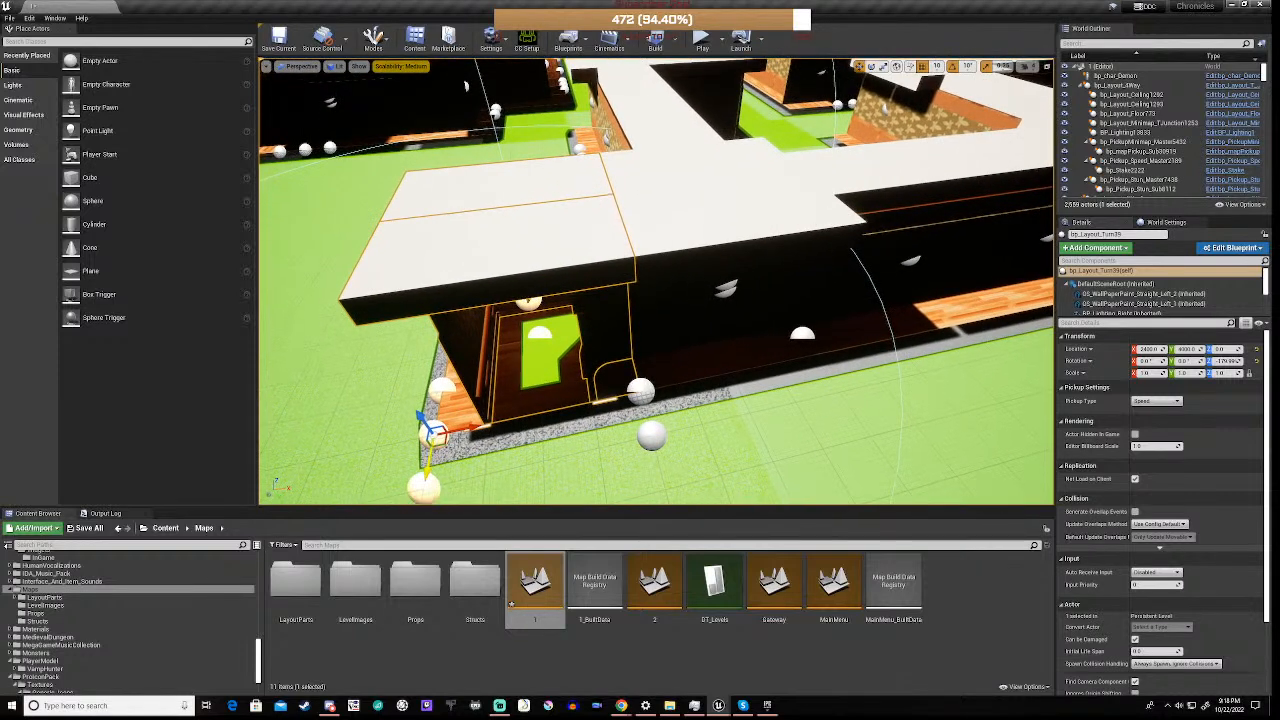
pyautogui.moveTo(472, 424)
pyautogui.mouseDown()
pyautogui.moveTo(460, 428)
pyautogui.moveTo(472, 427)
pyautogui.mouseUp()
pyautogui.press('a')
pyautogui.moveTo(540, 380); pyautogui.dragTo(657, 386, button='right')
pyautogui.press('s')
pyautogui.press('d')
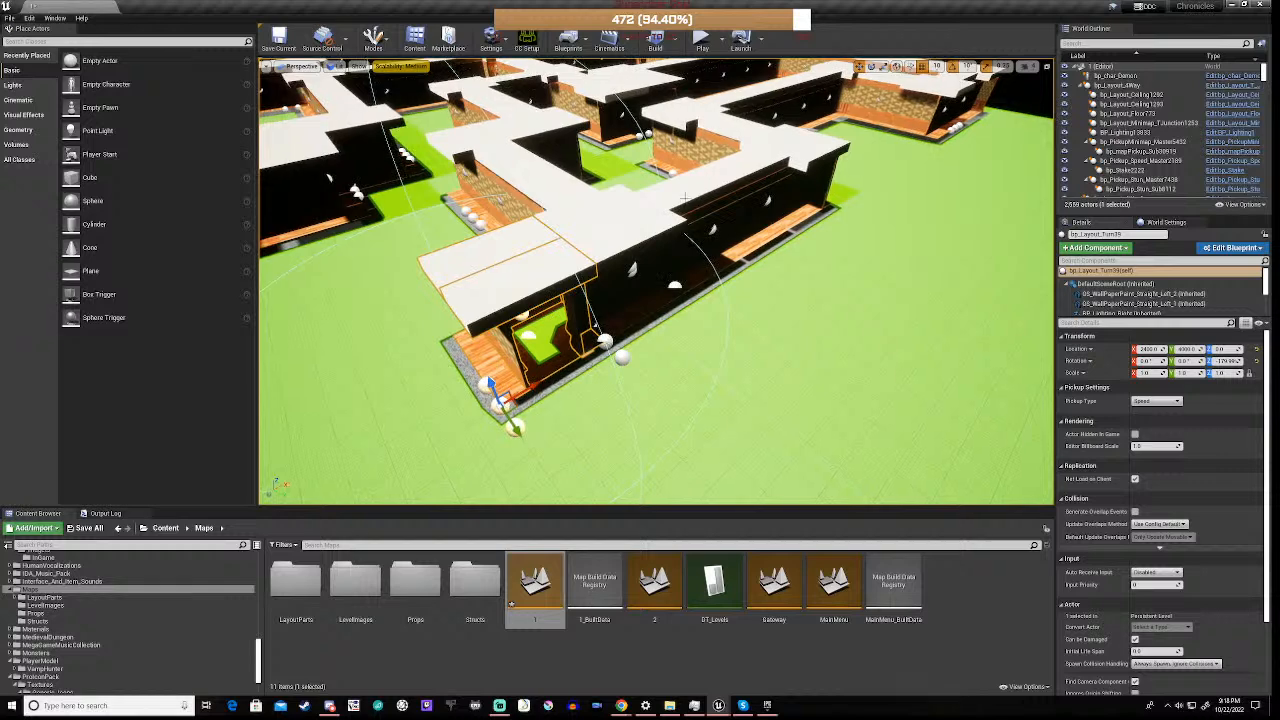
# Duplicate the bp_Layout_Turn piece at the far end of the outer corridor and place the copy beside the first one, at X 2800 and Y 4000
pyautogui.click(808, 158)
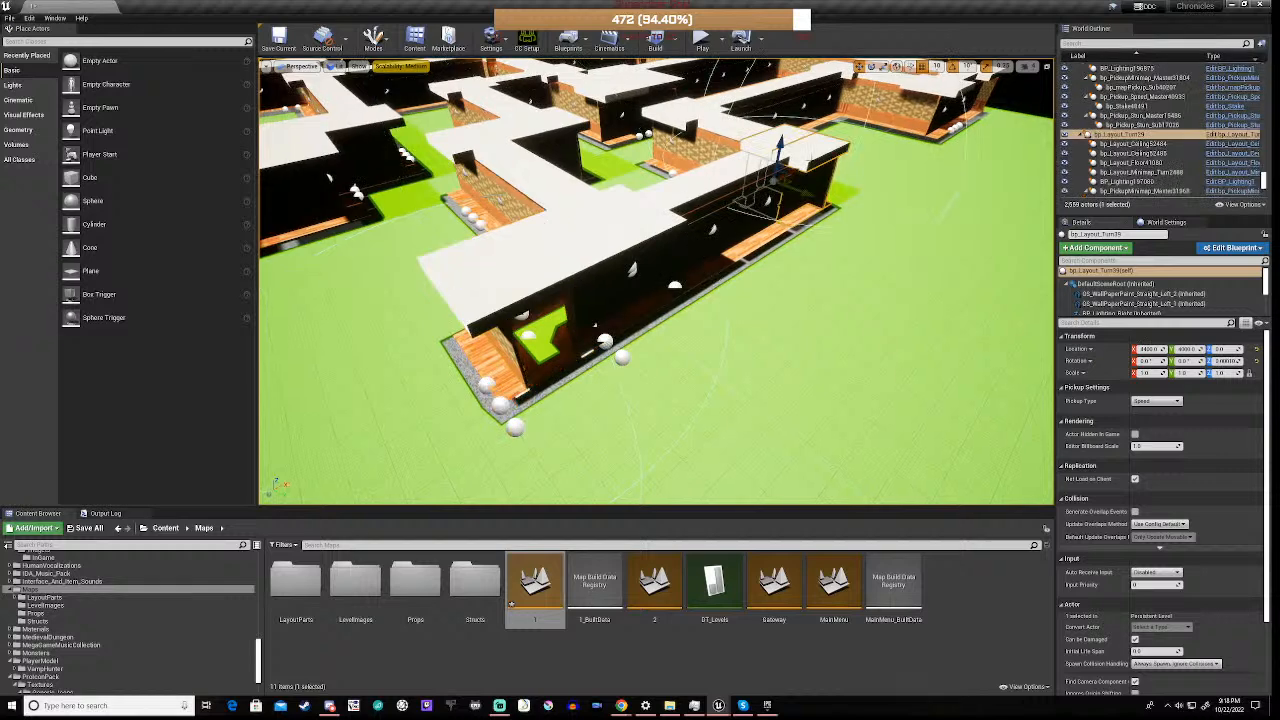
pyautogui.hotkey('ctrl', 'w')
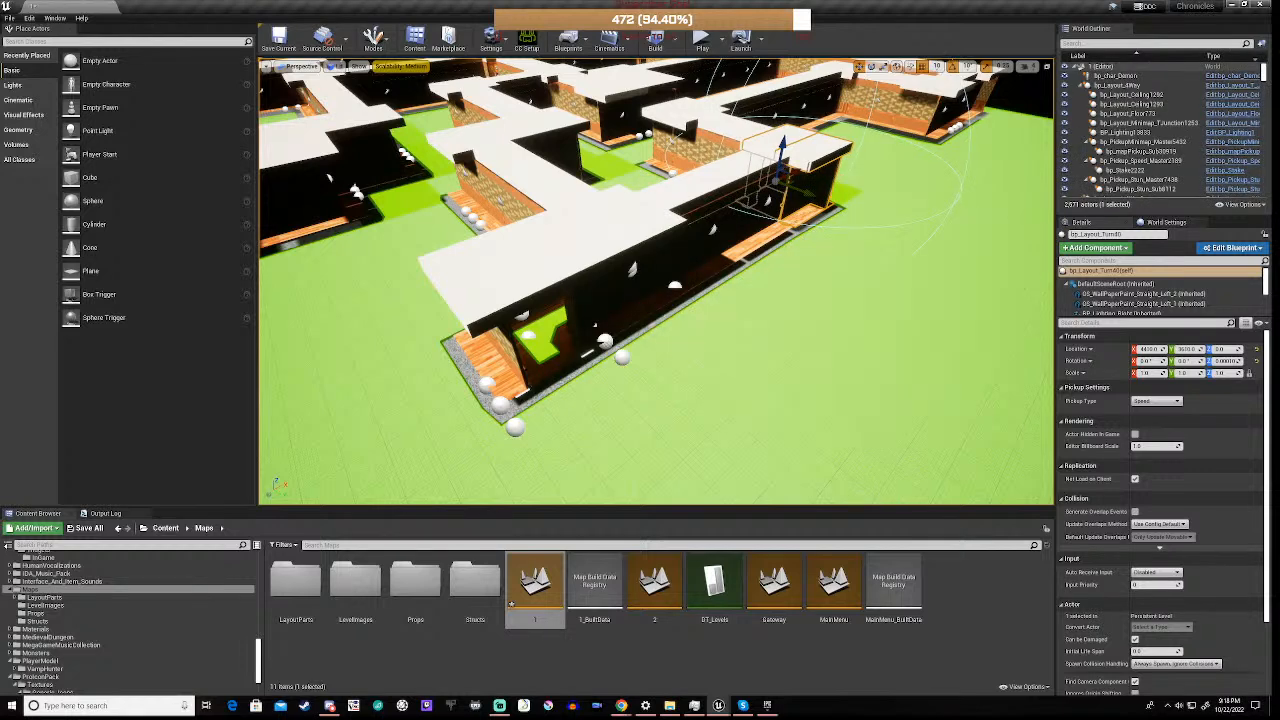
pyautogui.moveTo(801, 191); pyautogui.dragTo(856, 204)
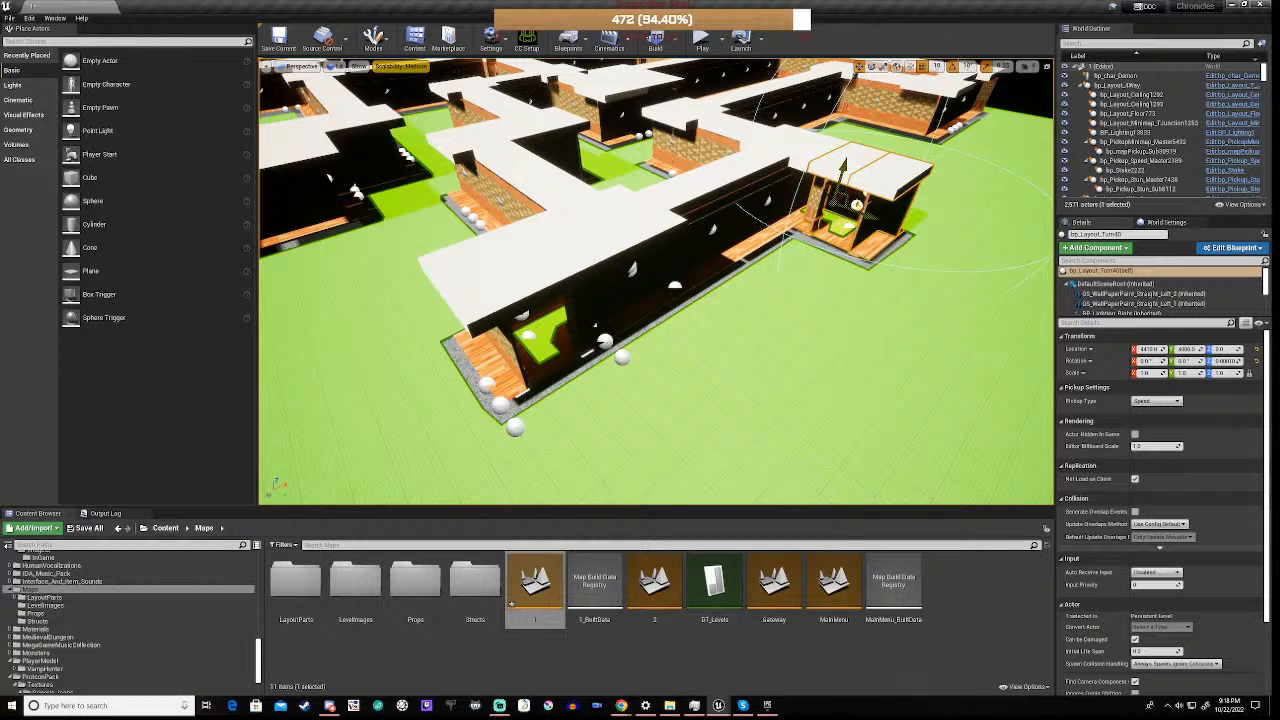
pyautogui.moveTo(846, 197); pyautogui.dragTo(785, 215, button='right')
pyautogui.press('d')
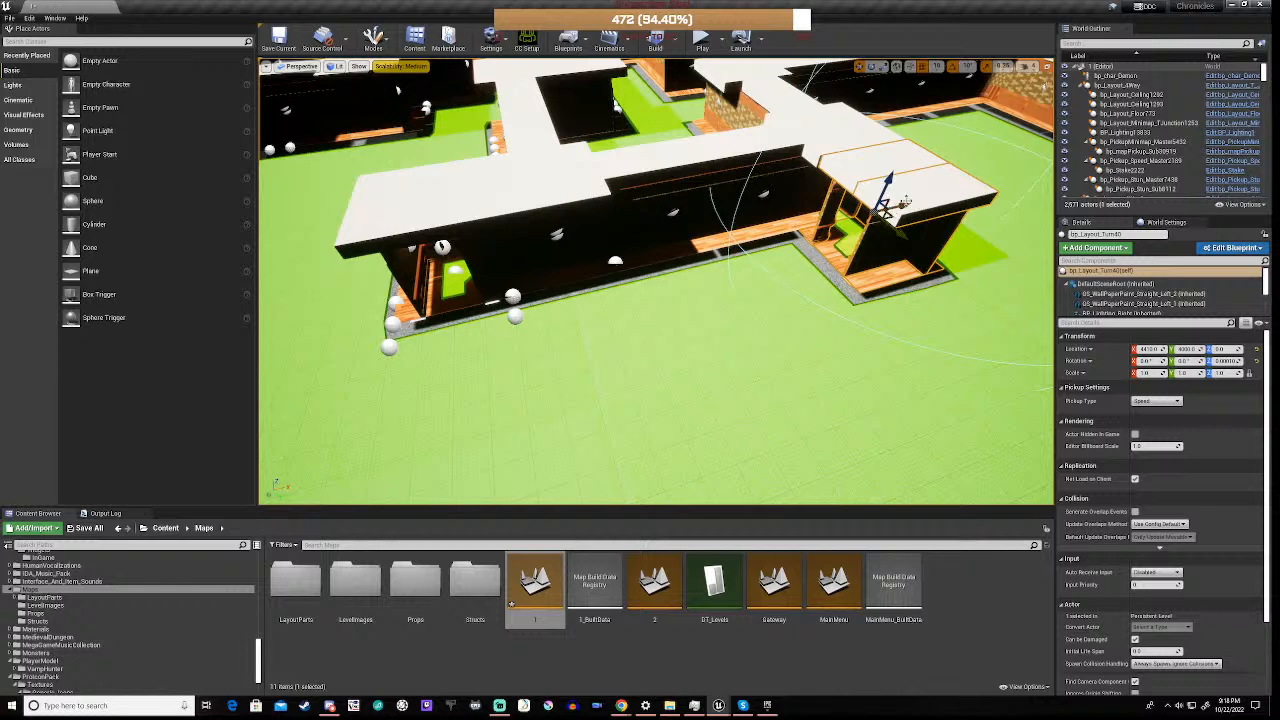
pyautogui.moveTo(882, 205); pyautogui.dragTo(557, 328)
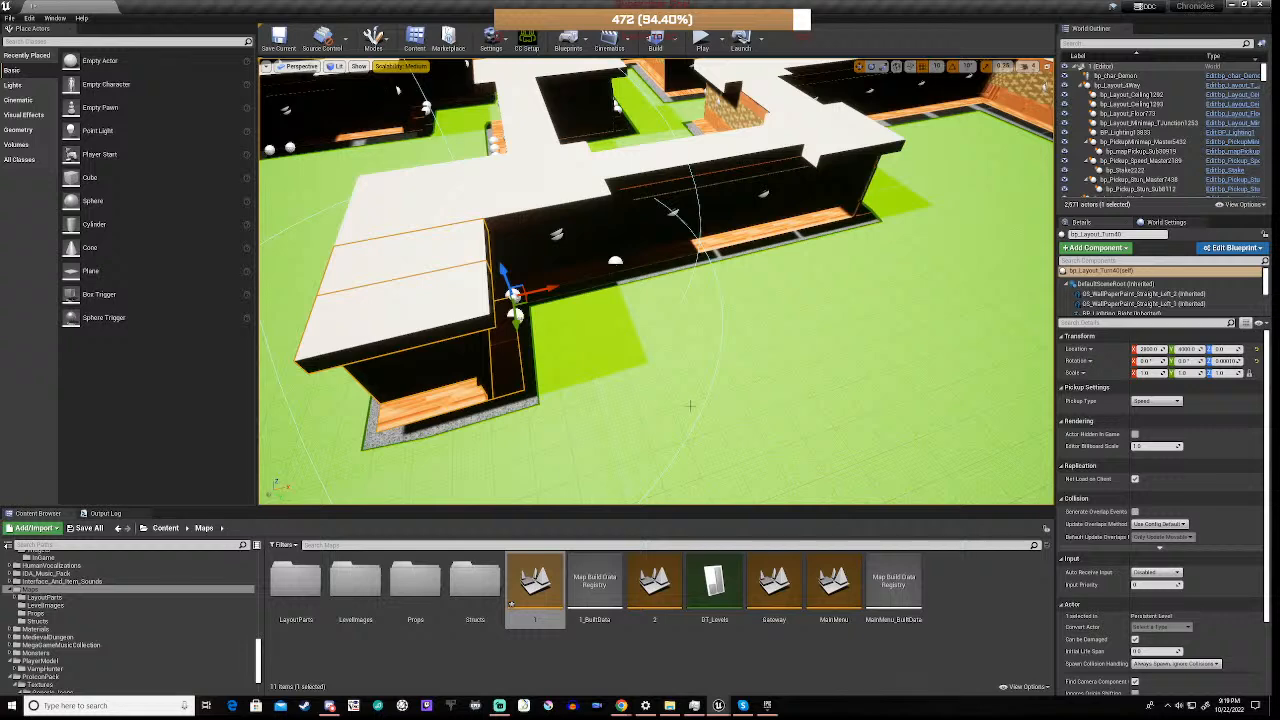
# Check the second corner copy's alignment with the neighbouring pieces from several sides and save the current level
pyautogui.press('a')
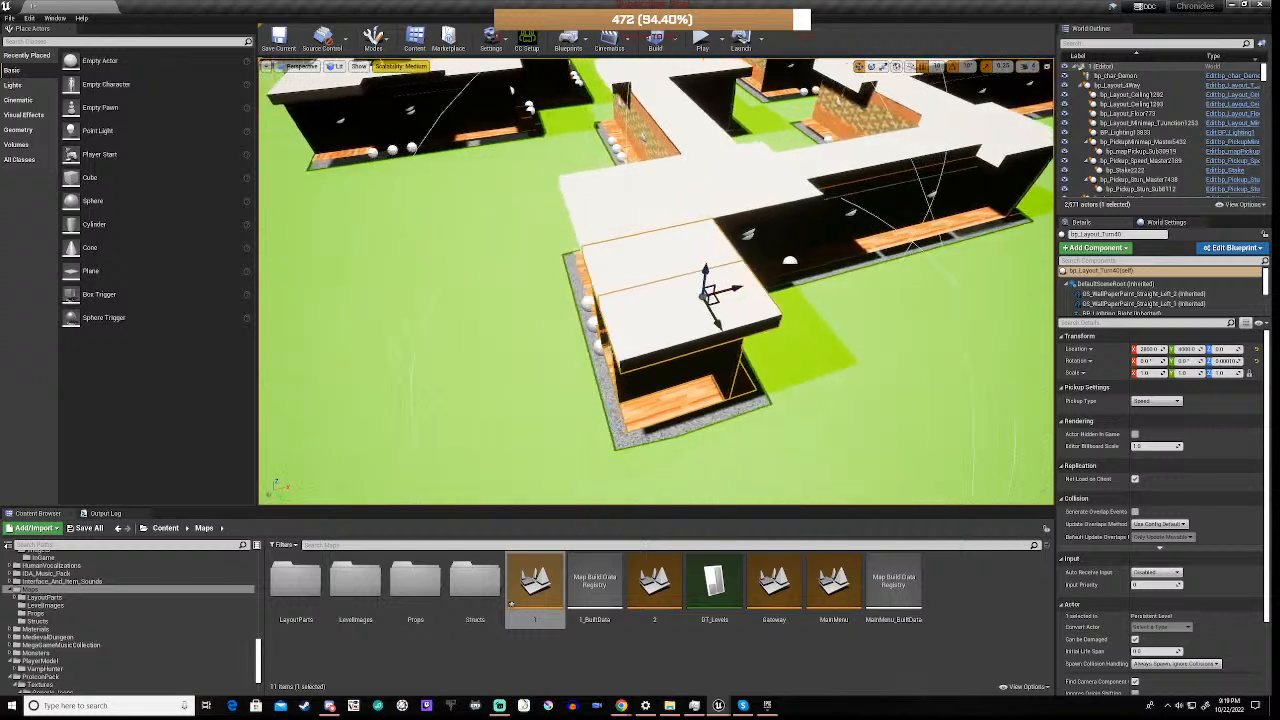
pyautogui.moveTo(557, 328); pyautogui.dragTo(710, 340, button='right')
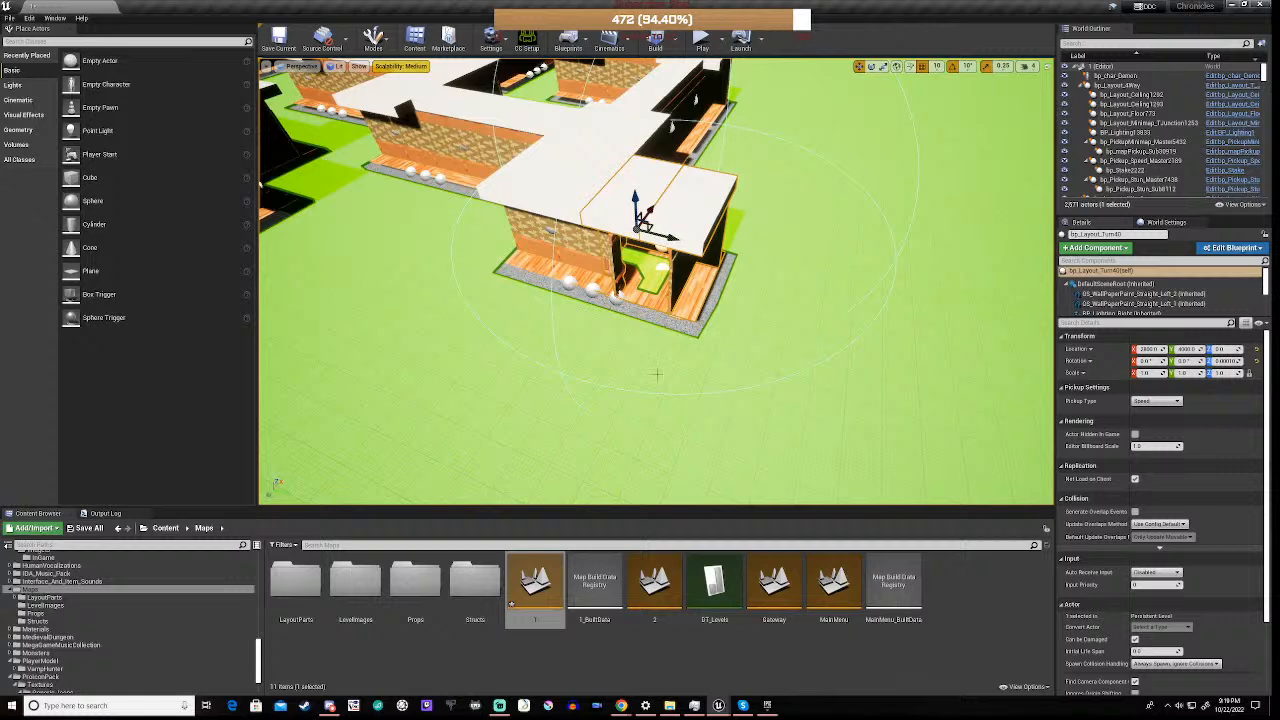
pyautogui.press('w')
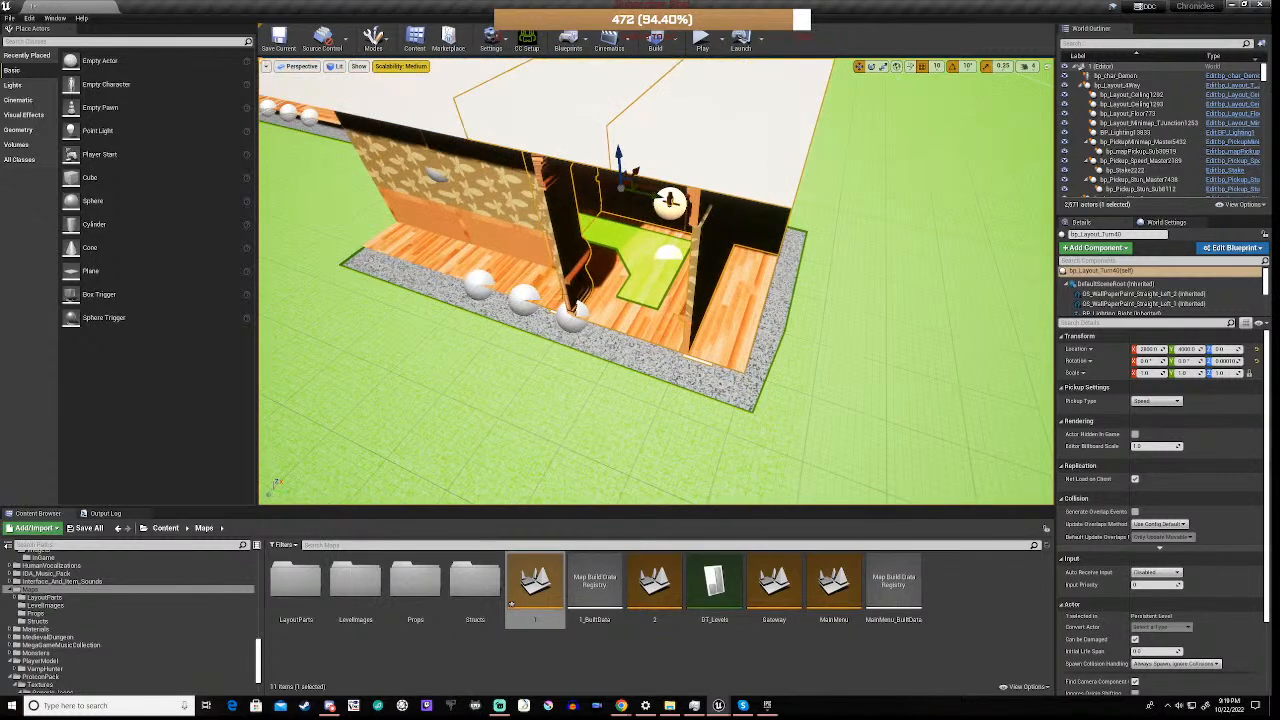
pyautogui.moveTo(587, 289); pyautogui.dragTo(690, 268, button='right')
pyautogui.press('a')
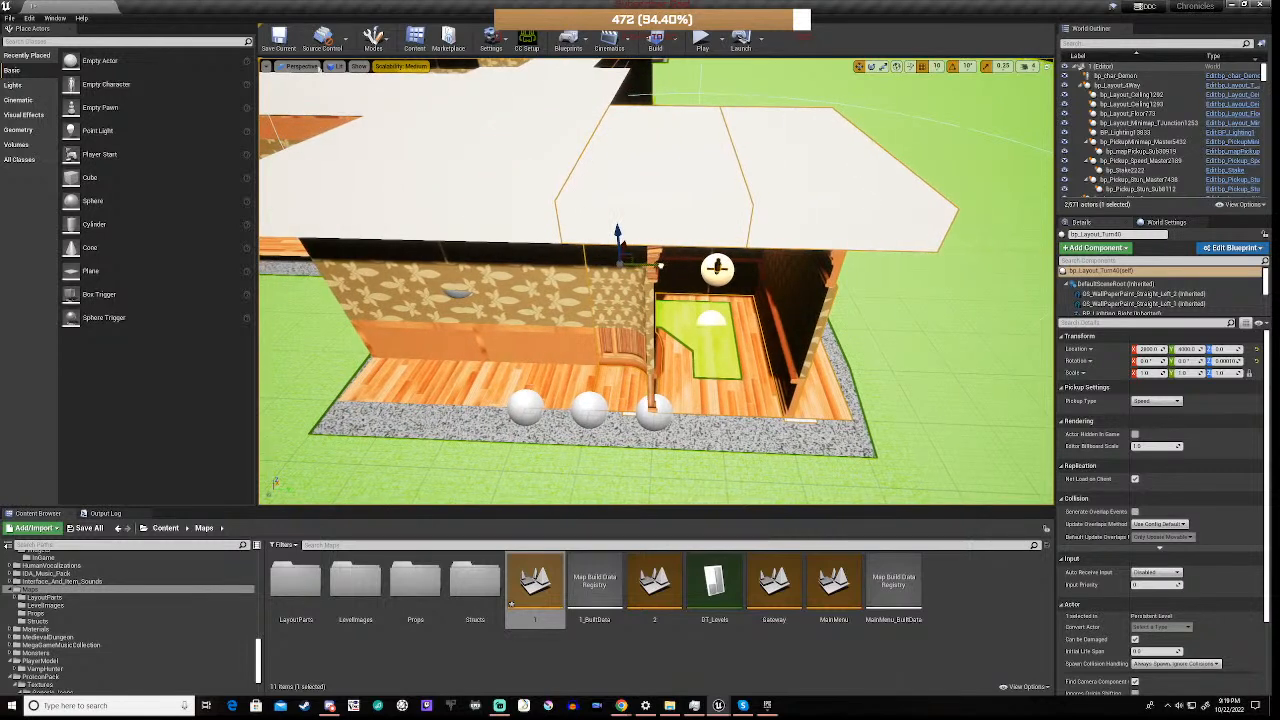
pyautogui.moveTo(659, 265); pyautogui.dragTo(664, 264)
pyautogui.moveTo(664, 265); pyautogui.dragTo(659, 265)
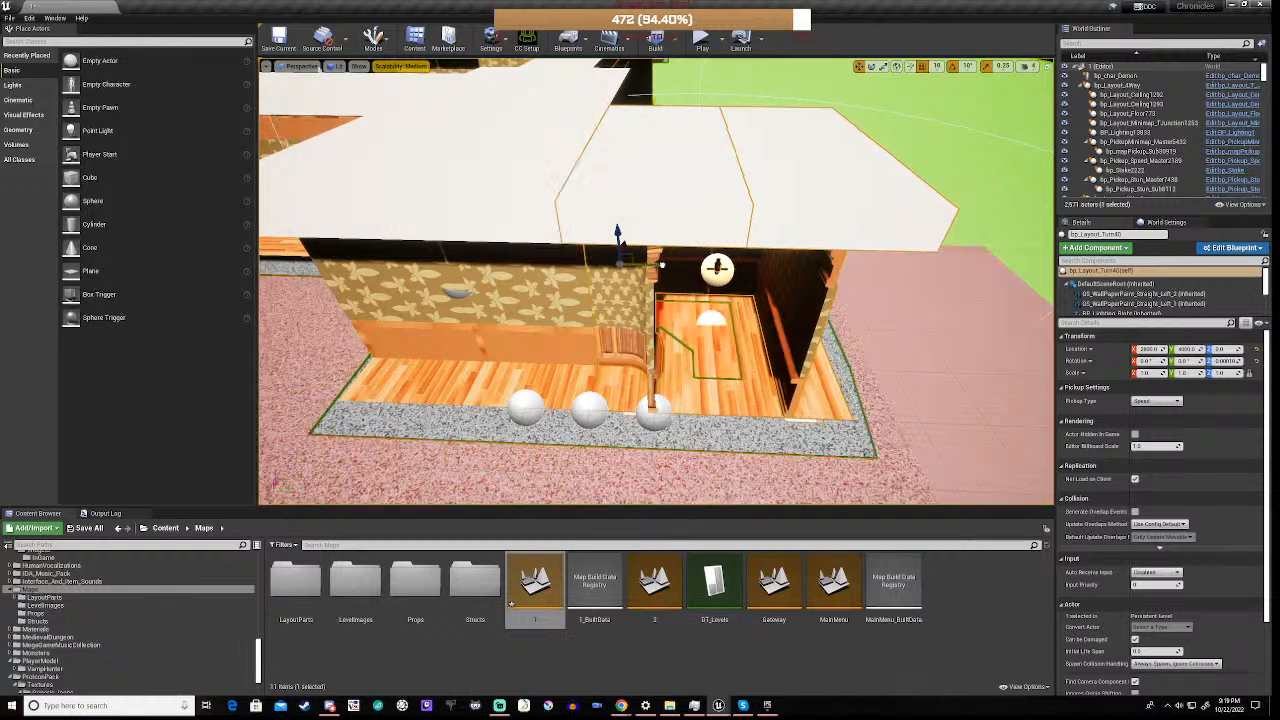
pyautogui.press('s')
pyautogui.moveTo(532, 397); pyautogui.dragTo(375, 390, button='right')
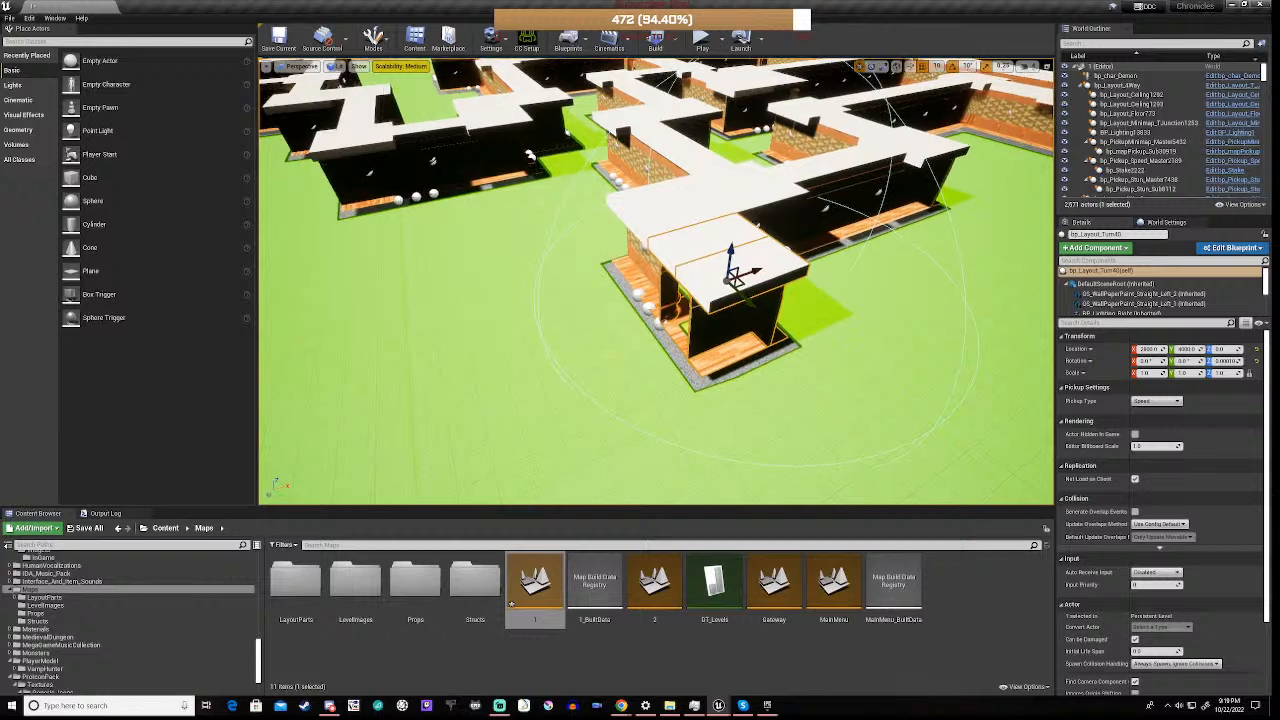
pyautogui.click(279, 40)
pyautogui.click(852, 200)
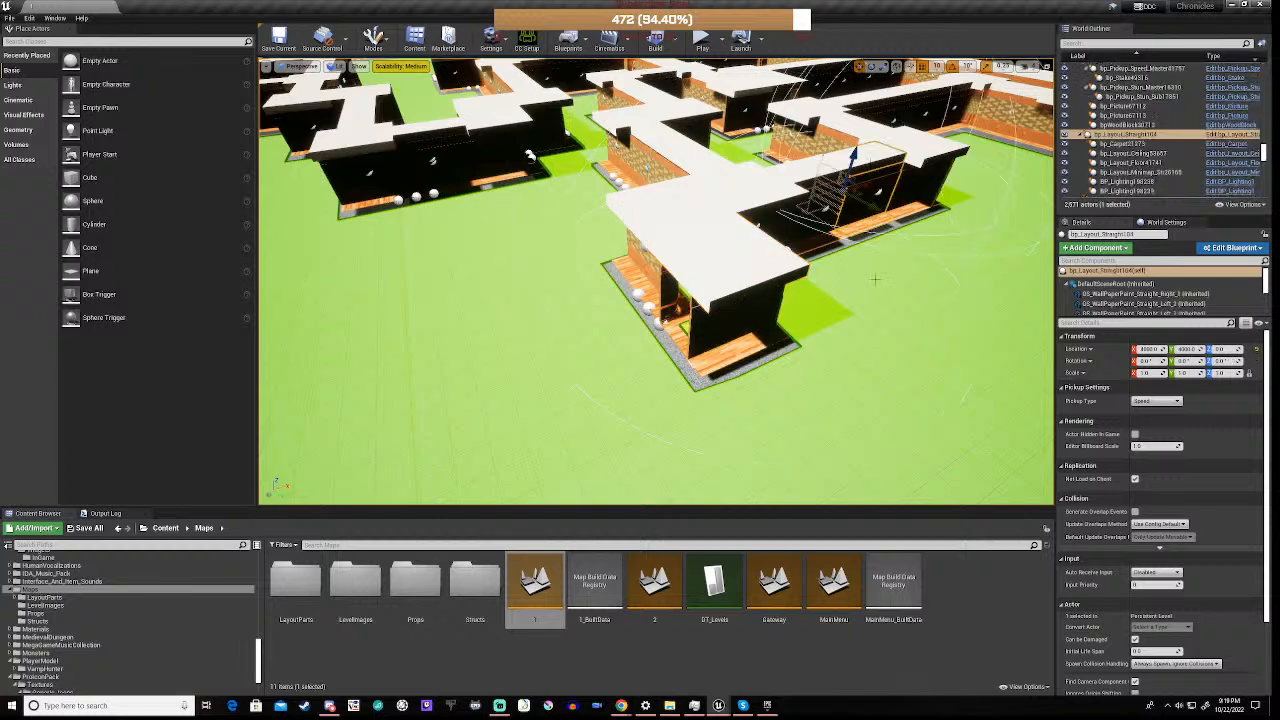
pyautogui.hotkey('ctrl', 'w')
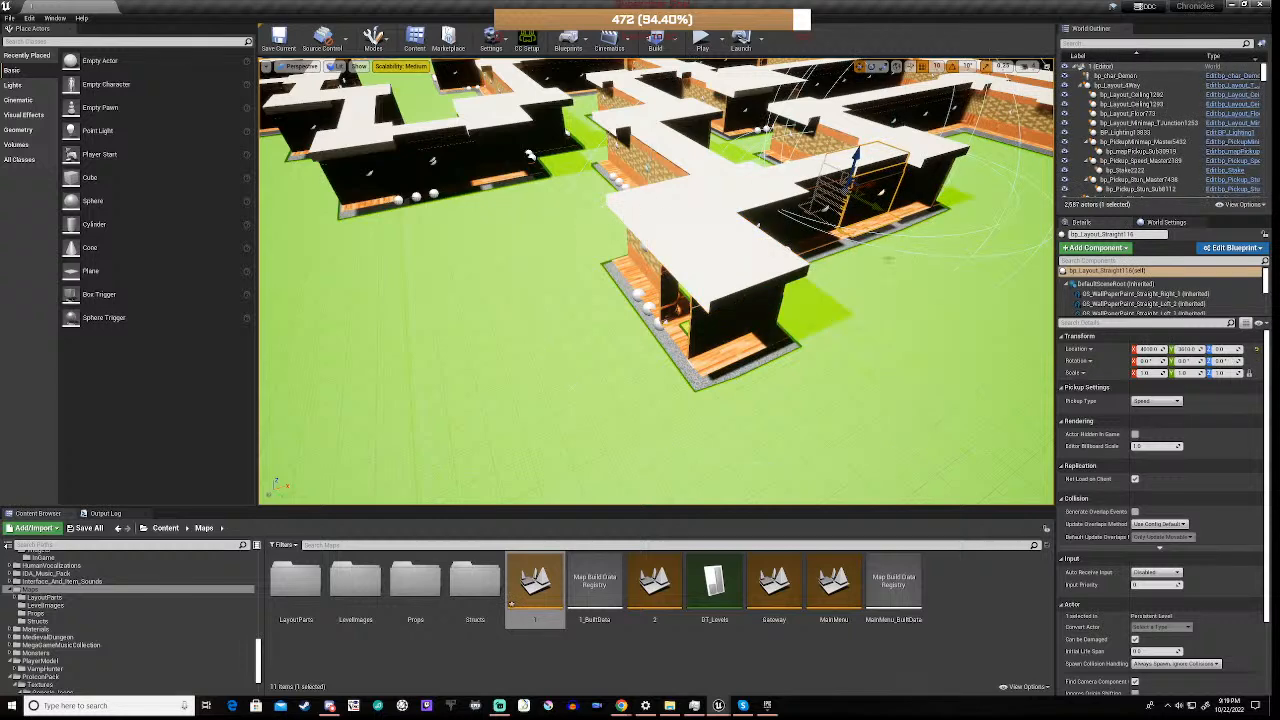
pyautogui.moveTo(877, 207); pyautogui.dragTo(955, 230)
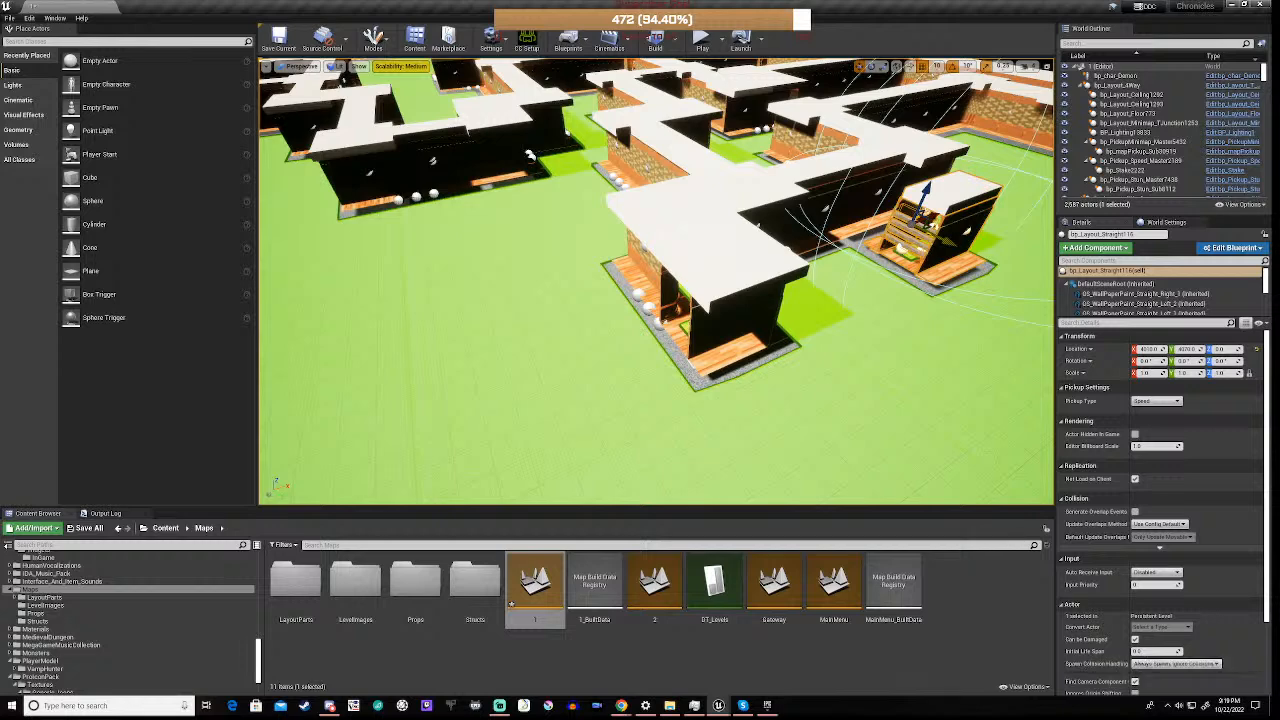
pyautogui.press('Delete')
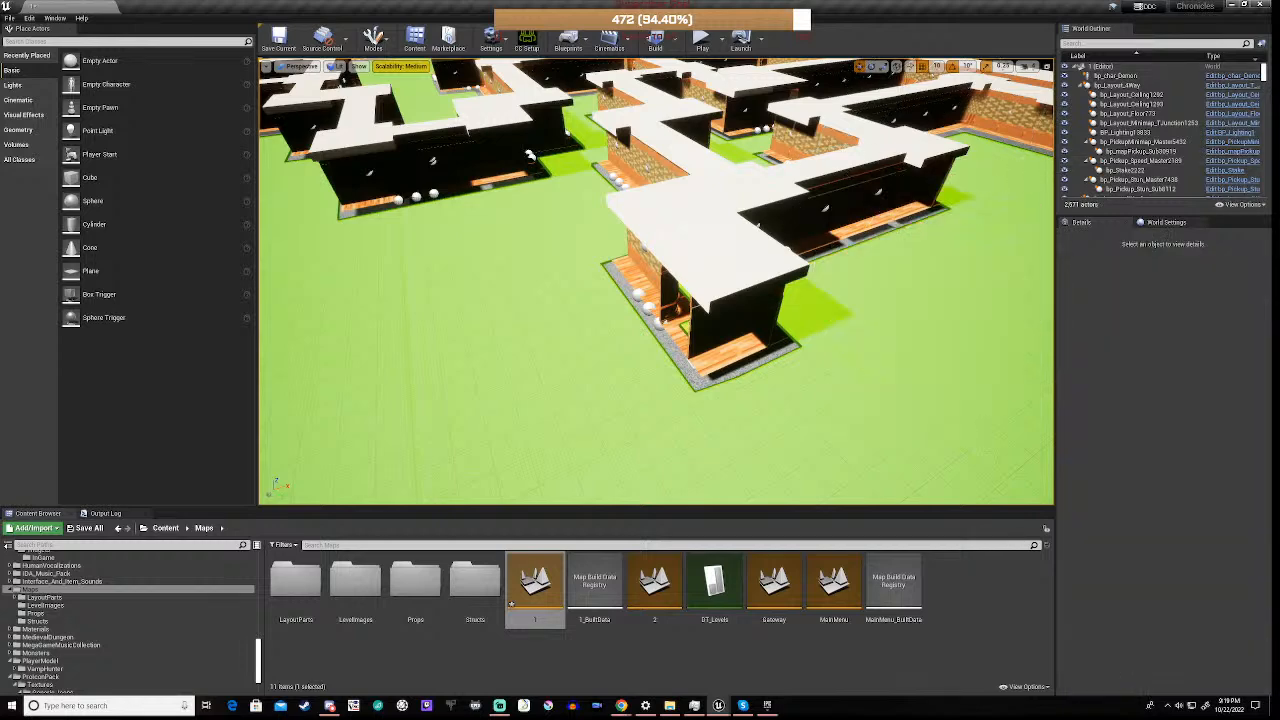
# Set the position snap size to 50, duplicate the outer corridor's bp_Layout_Straight piece and place the copy beside the new corners, at X 2400 and Y 4000
pyautogui.click(938, 68)
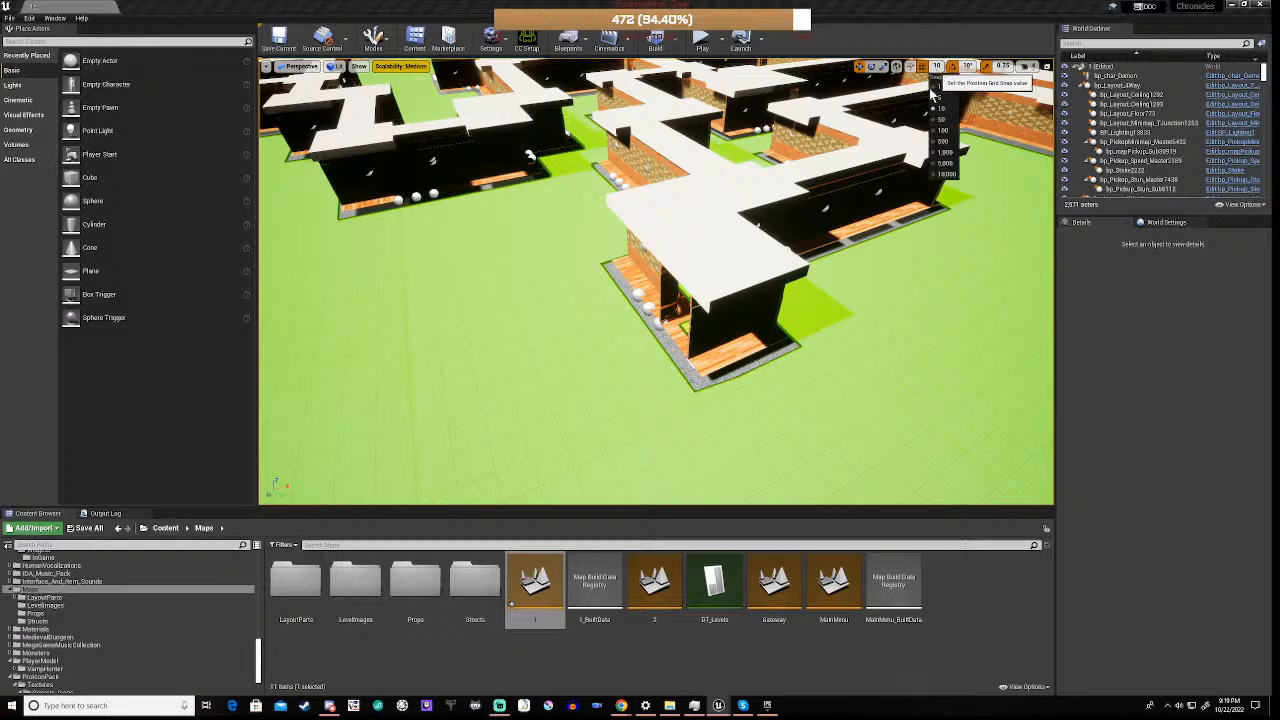
pyautogui.click(946, 120)
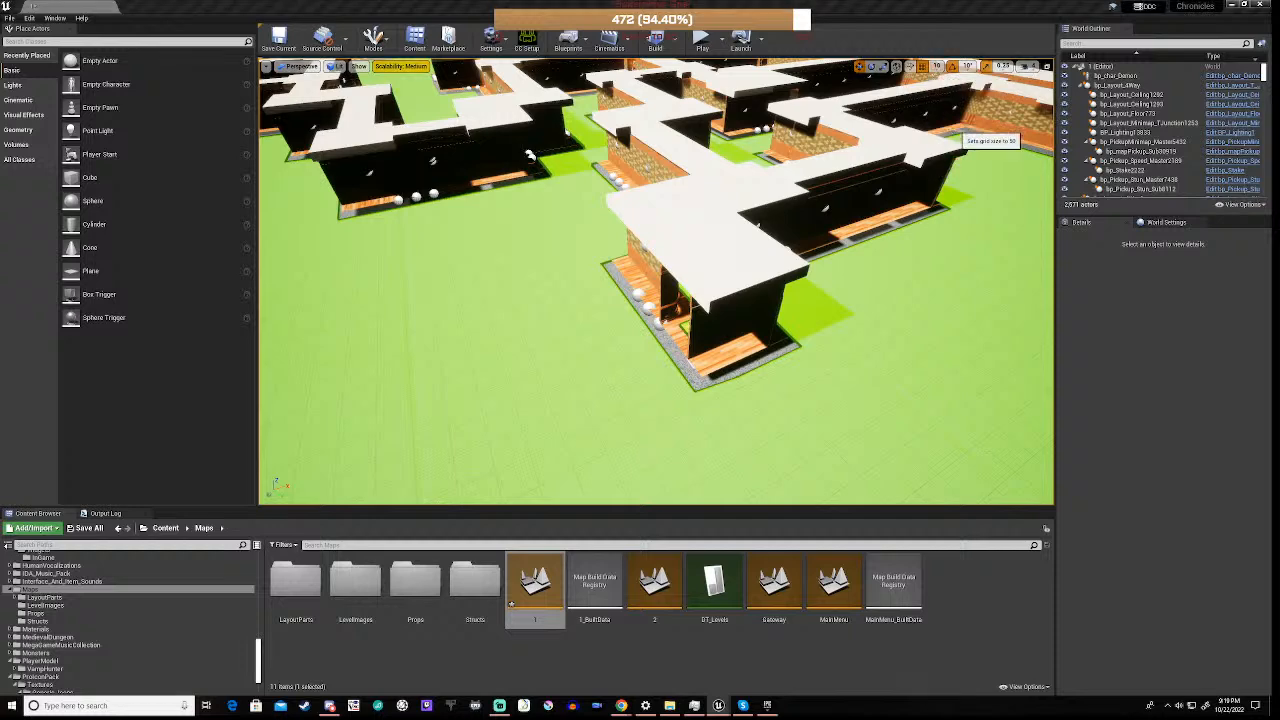
pyautogui.click(872, 192)
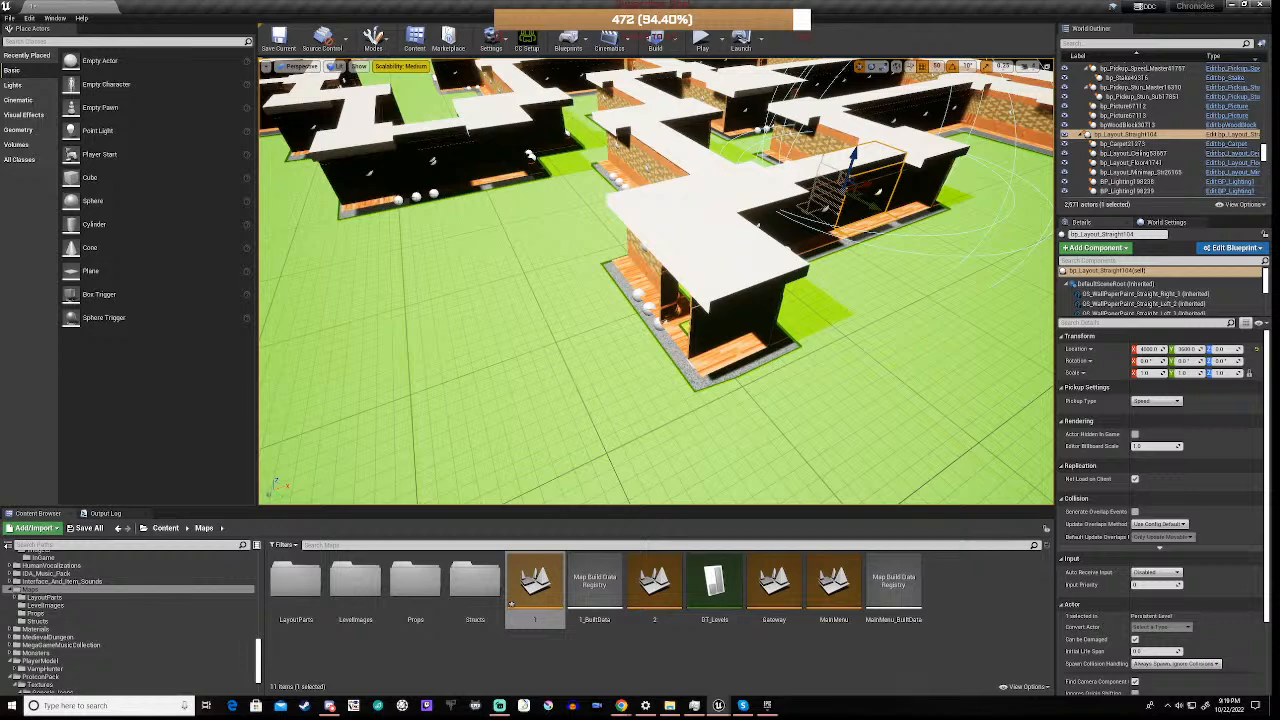
pyautogui.hotkey('ctrl', 'w')
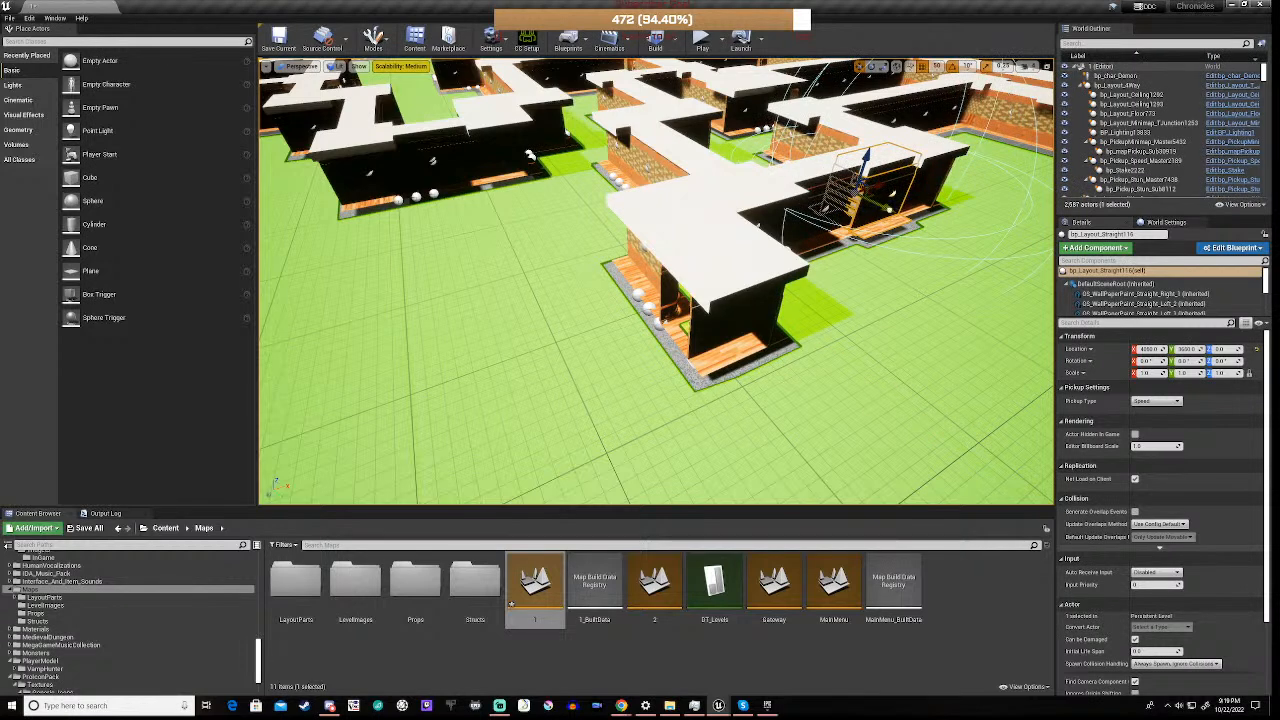
pyautogui.moveTo(888, 208); pyautogui.dragTo(910, 255)
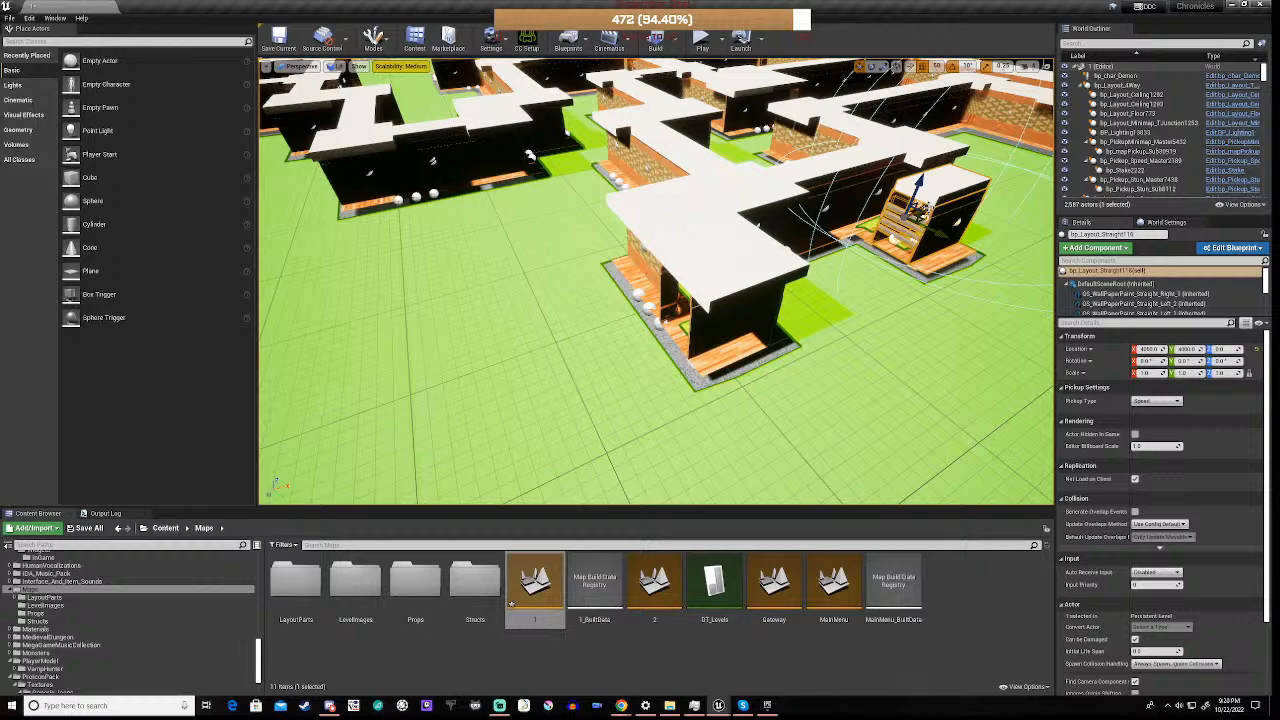
pyautogui.moveTo(915, 210); pyautogui.dragTo(648, 284)
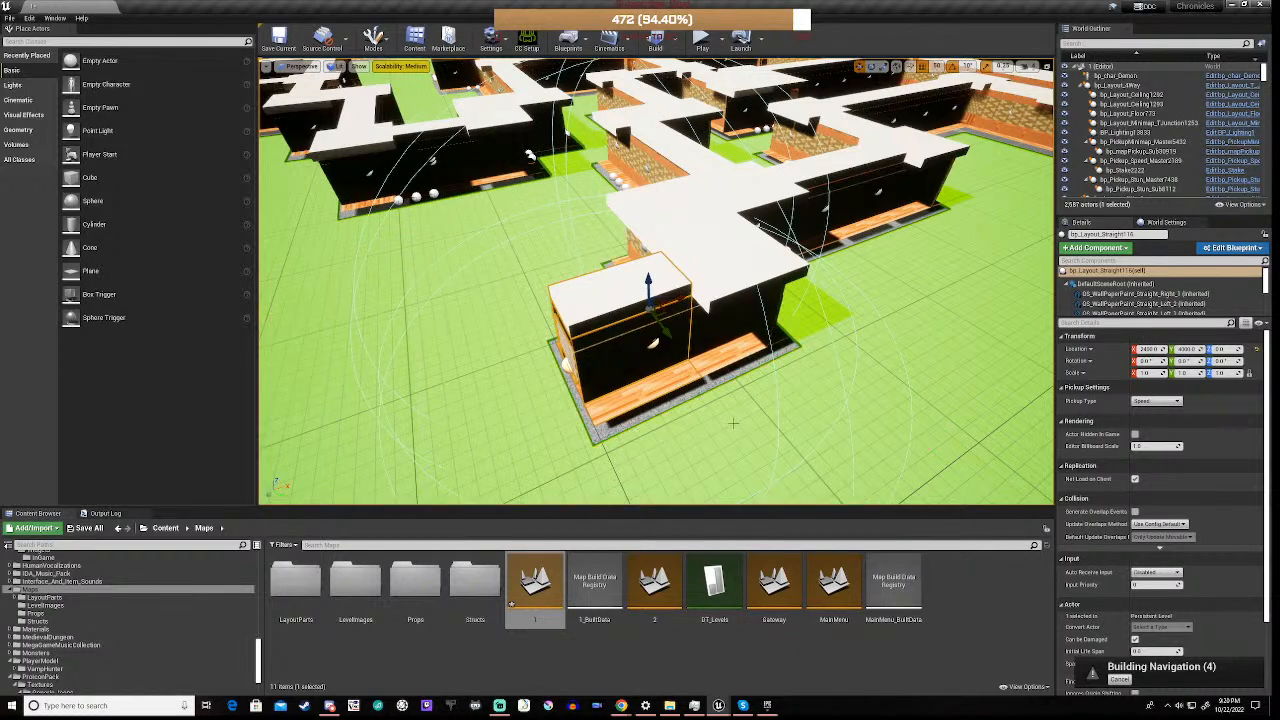
# Examine the placed straight copy and its surroundings from several angles, including the neighbouring bp_Layout_Door piece
pyautogui.moveTo(678, 384); pyautogui.dragTo(632, 364, button='right')
pyautogui.moveTo(733, 424); pyautogui.dragTo(733, 422, button='right')
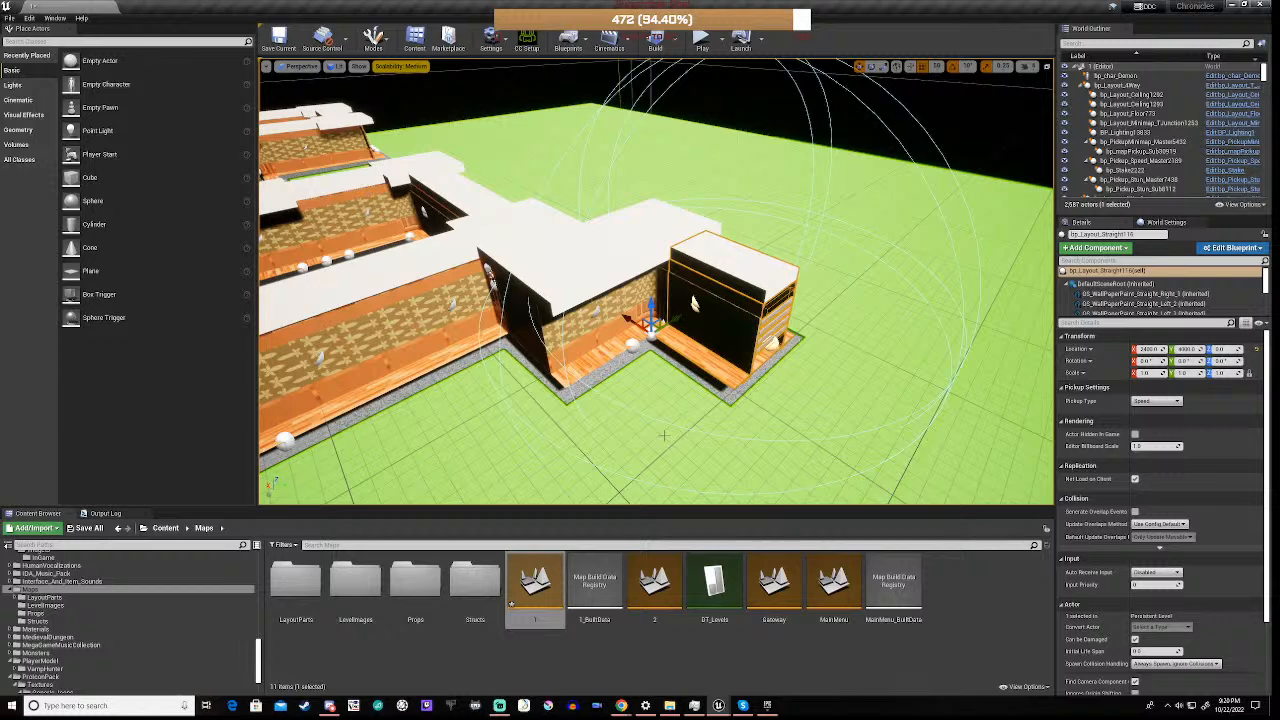
pyautogui.press('d')
pyautogui.moveTo(645, 424)
pyautogui.mouseDown(button='right')
pyautogui.moveTo(466, 458)
pyautogui.moveTo(644, 424)
pyautogui.mouseUp(button='right')
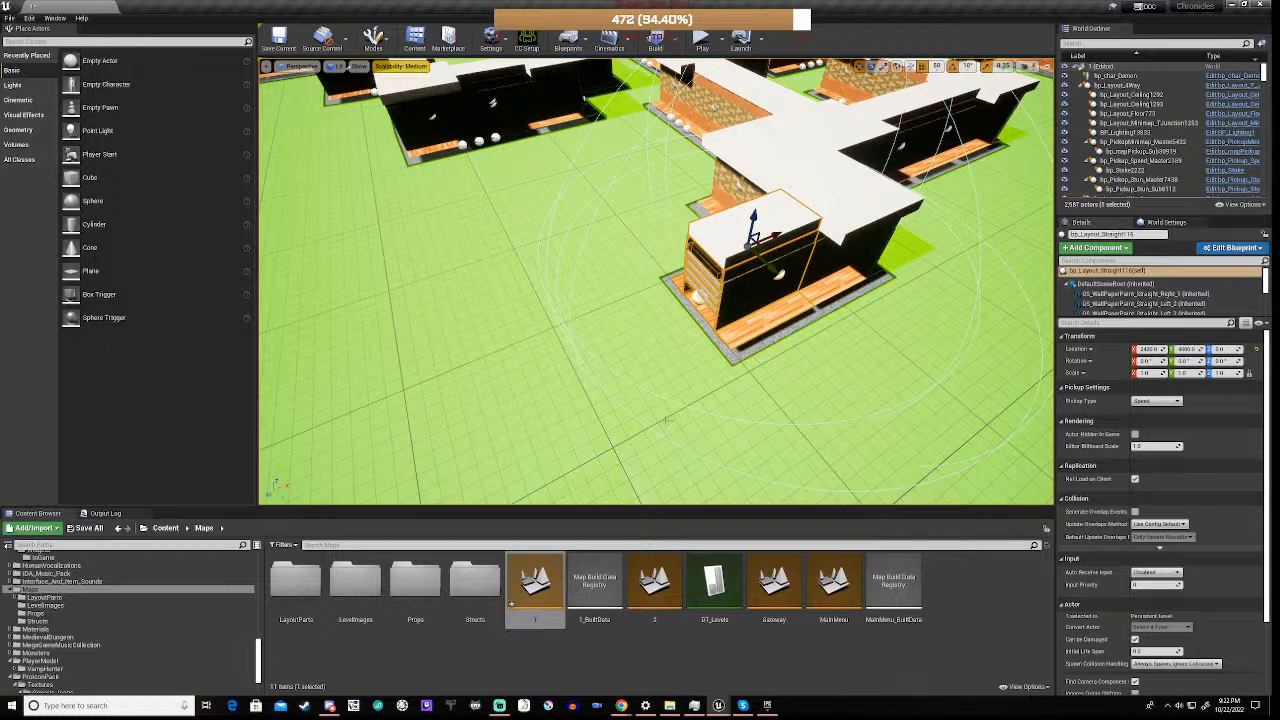
pyautogui.moveTo(536, 360); pyautogui.dragTo(586, 314, button='right')
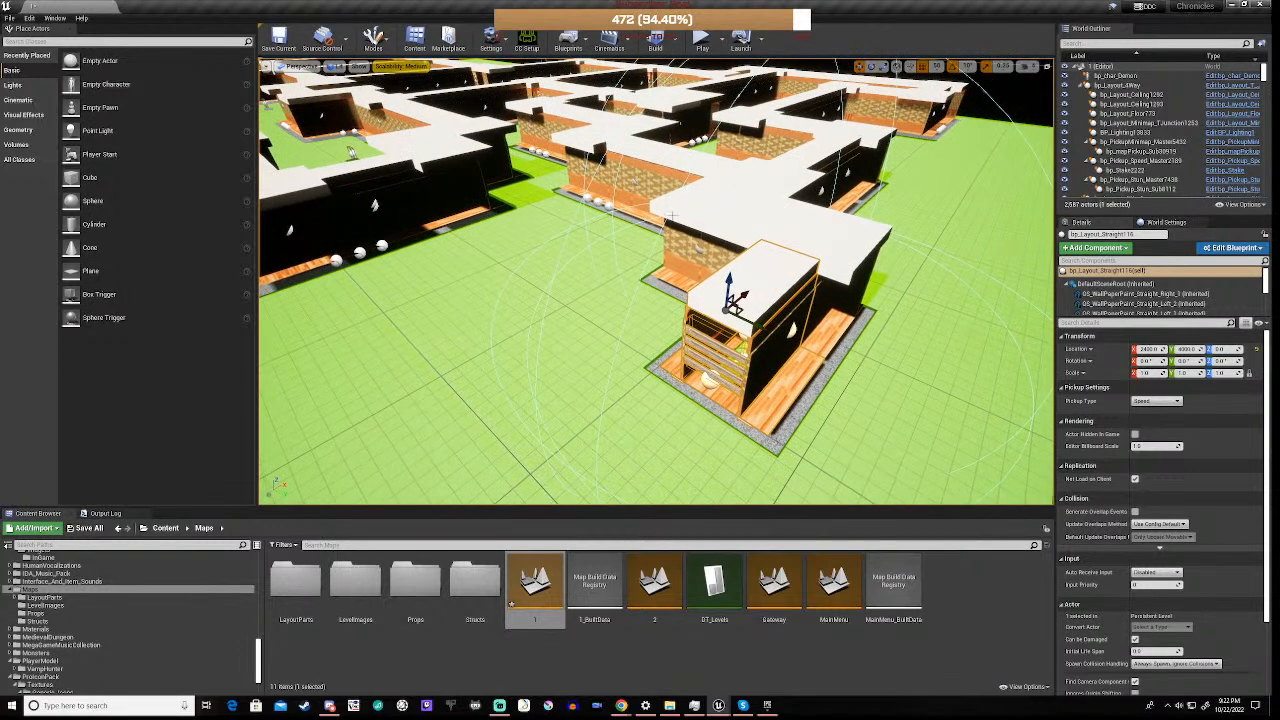
pyautogui.click(762, 177)
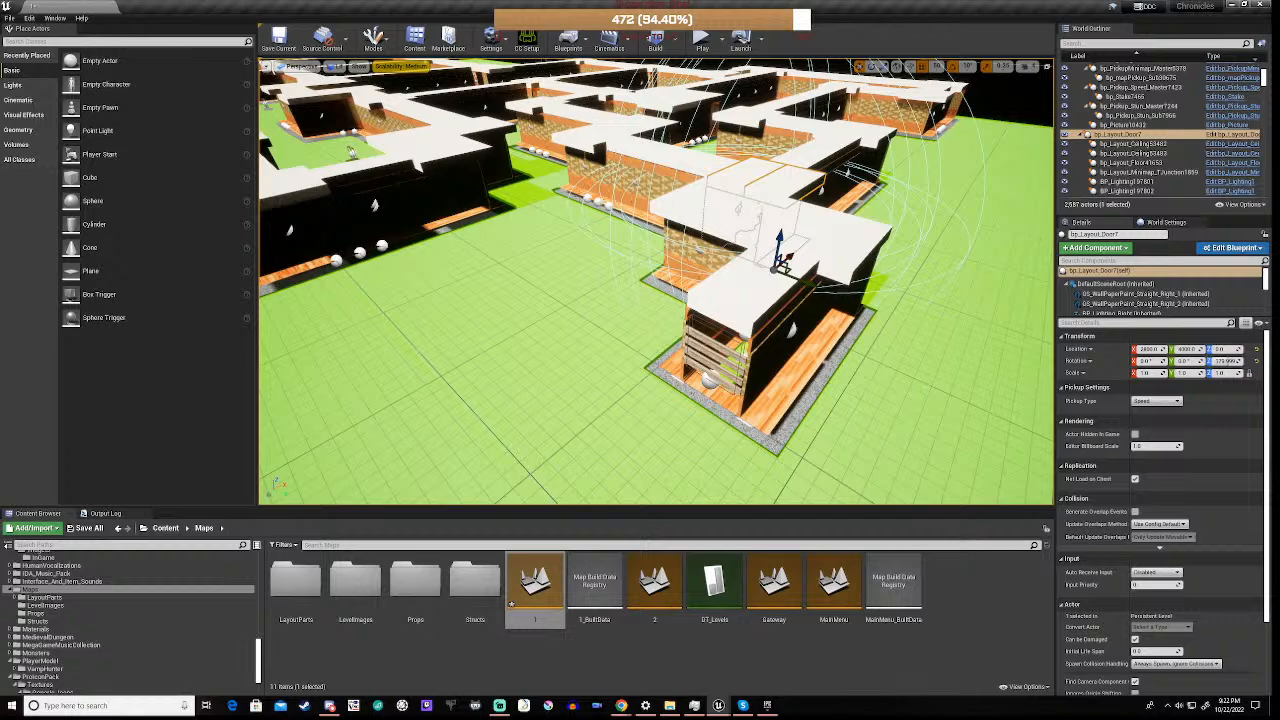
pyautogui.moveTo(656, 281); pyautogui.dragTo(601, 280, button='right')
pyautogui.press('s')
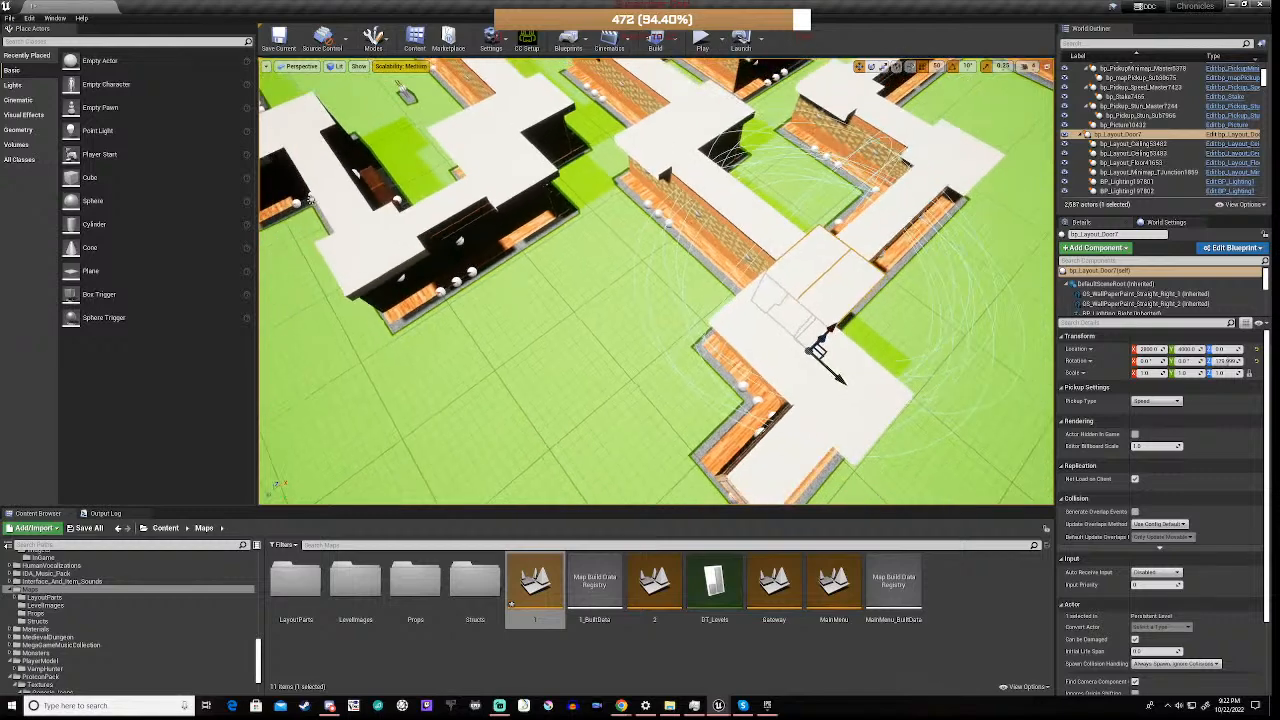
# Duplicate the bp_Layout_4Way piece on the maze's inner corridor and move the copy to the open ground beside the outer corridor's end
pyautogui.press('s')
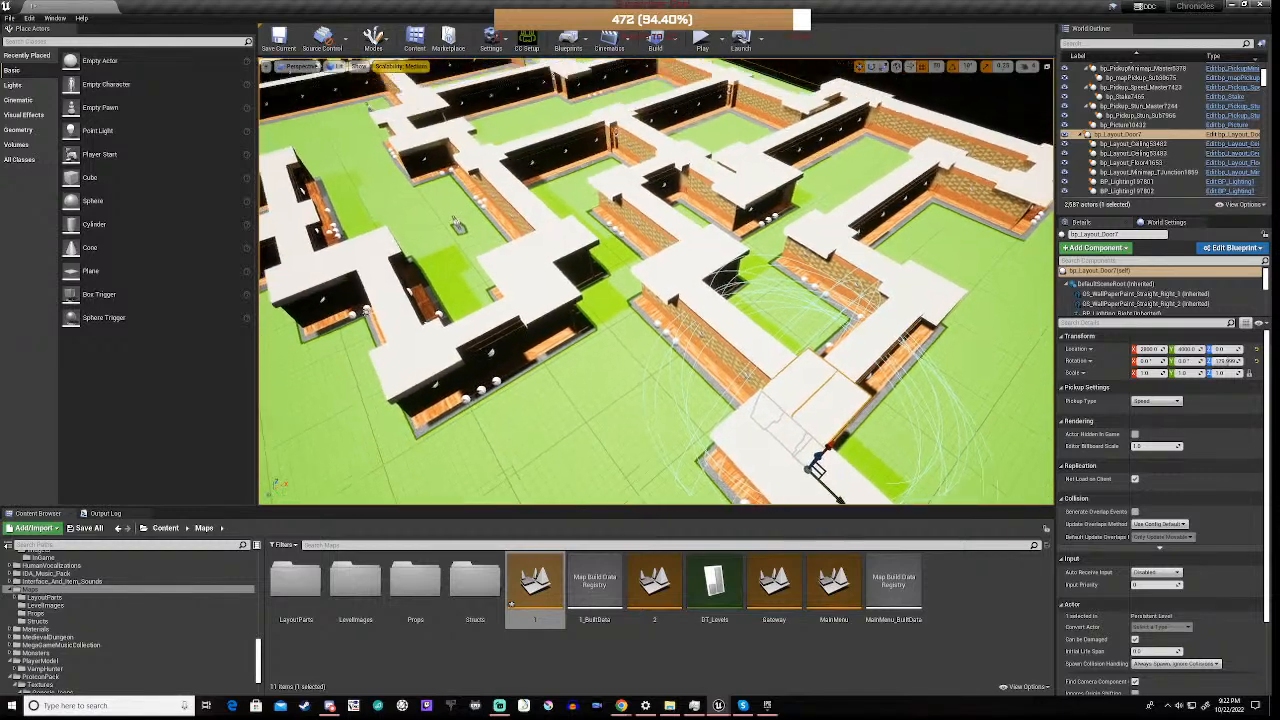
pyautogui.press('s')
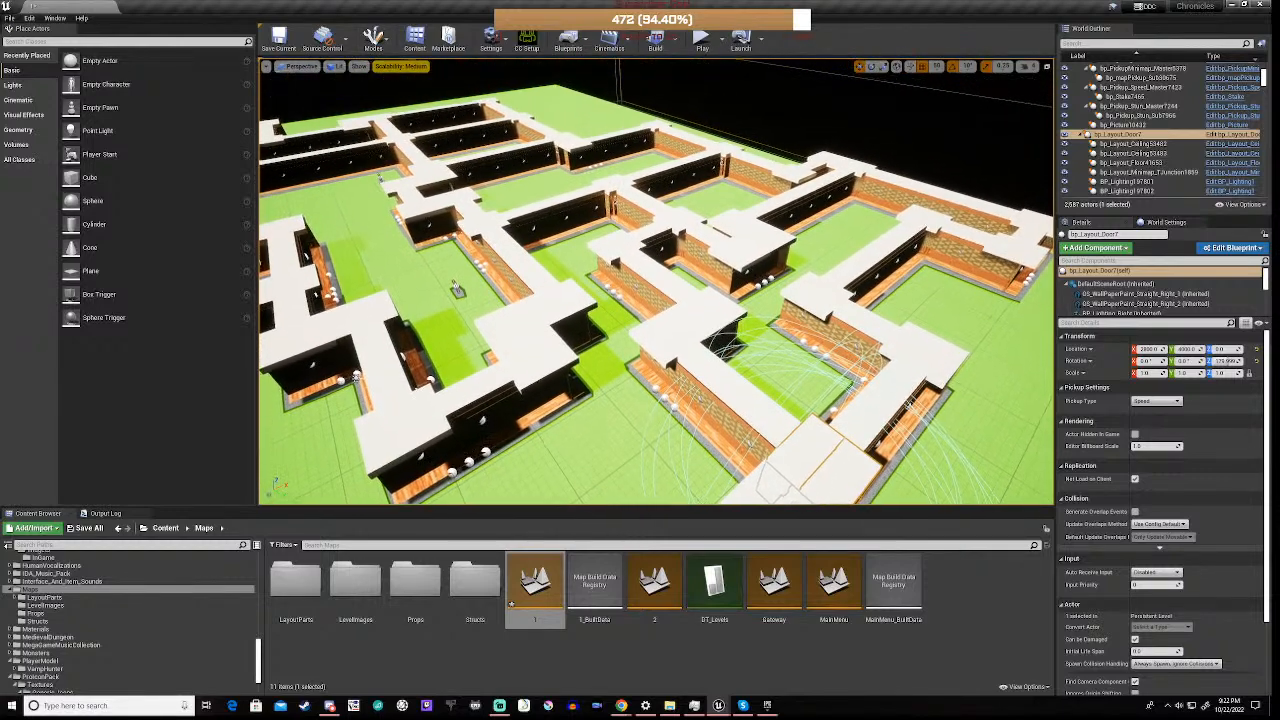
pyautogui.moveTo(656, 281); pyautogui.dragTo(562, 275, button='right')
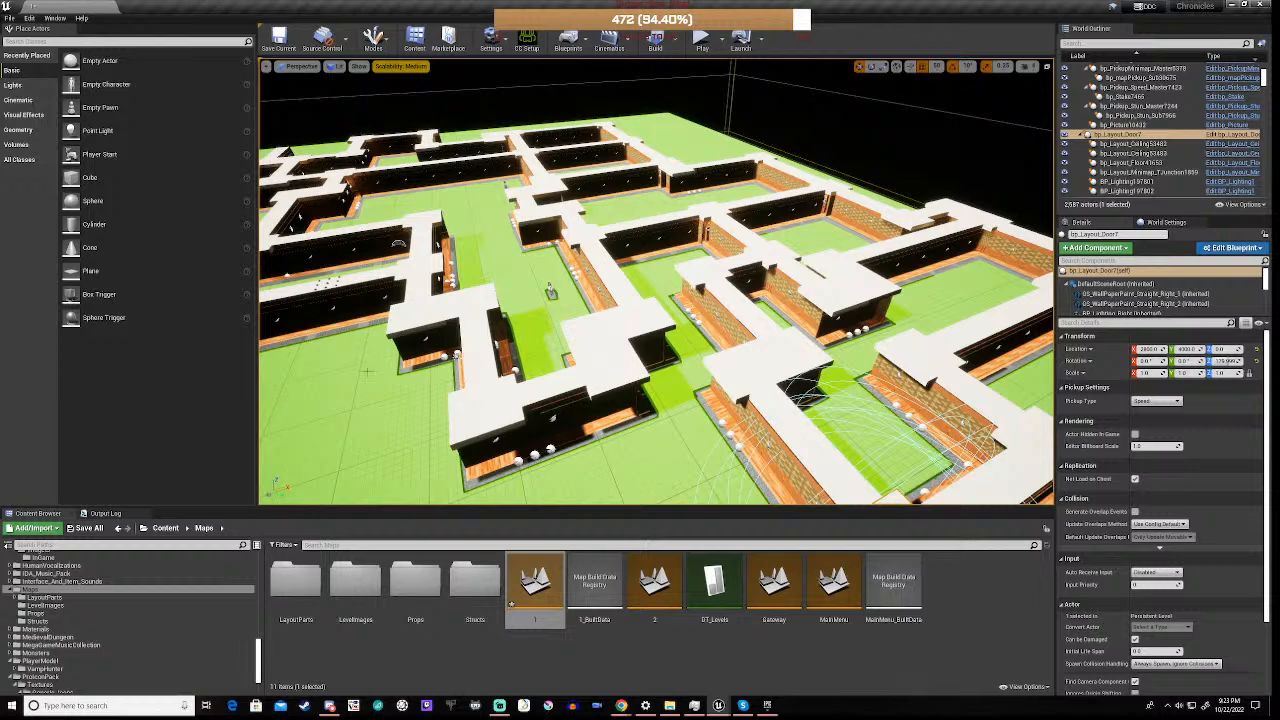
pyautogui.press('a')
pyautogui.press('a')
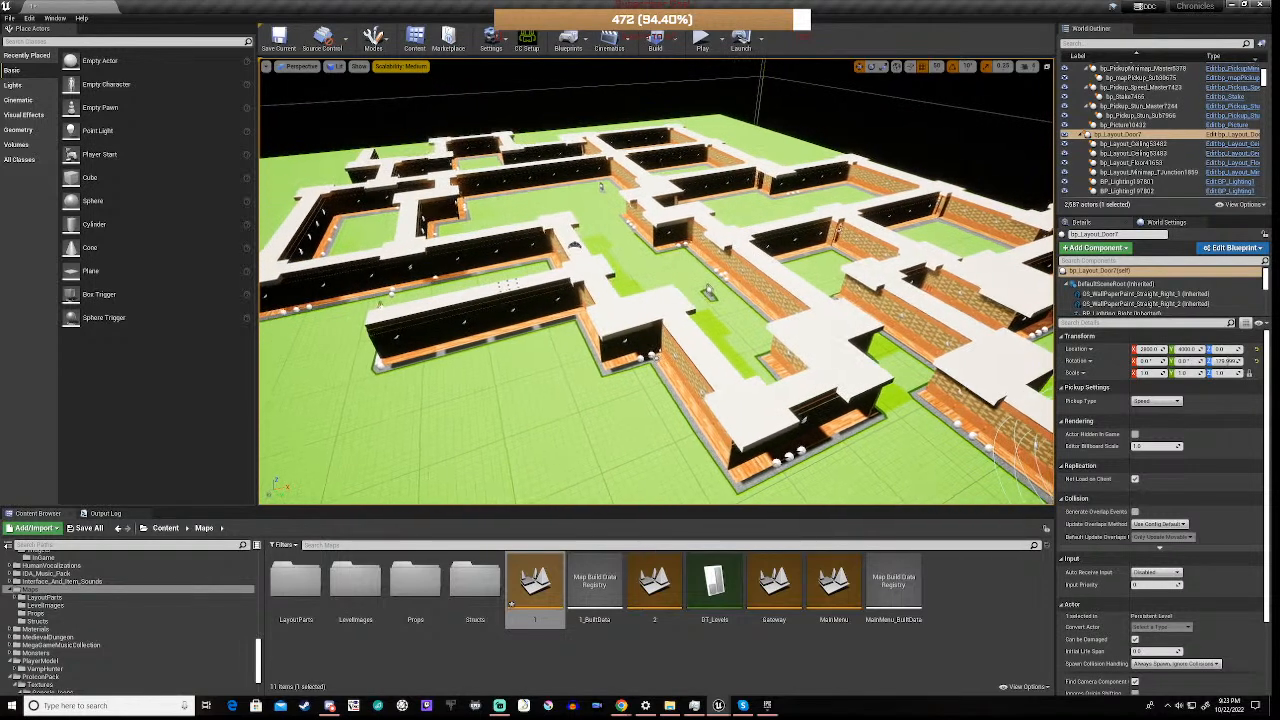
pyautogui.click(585, 270)
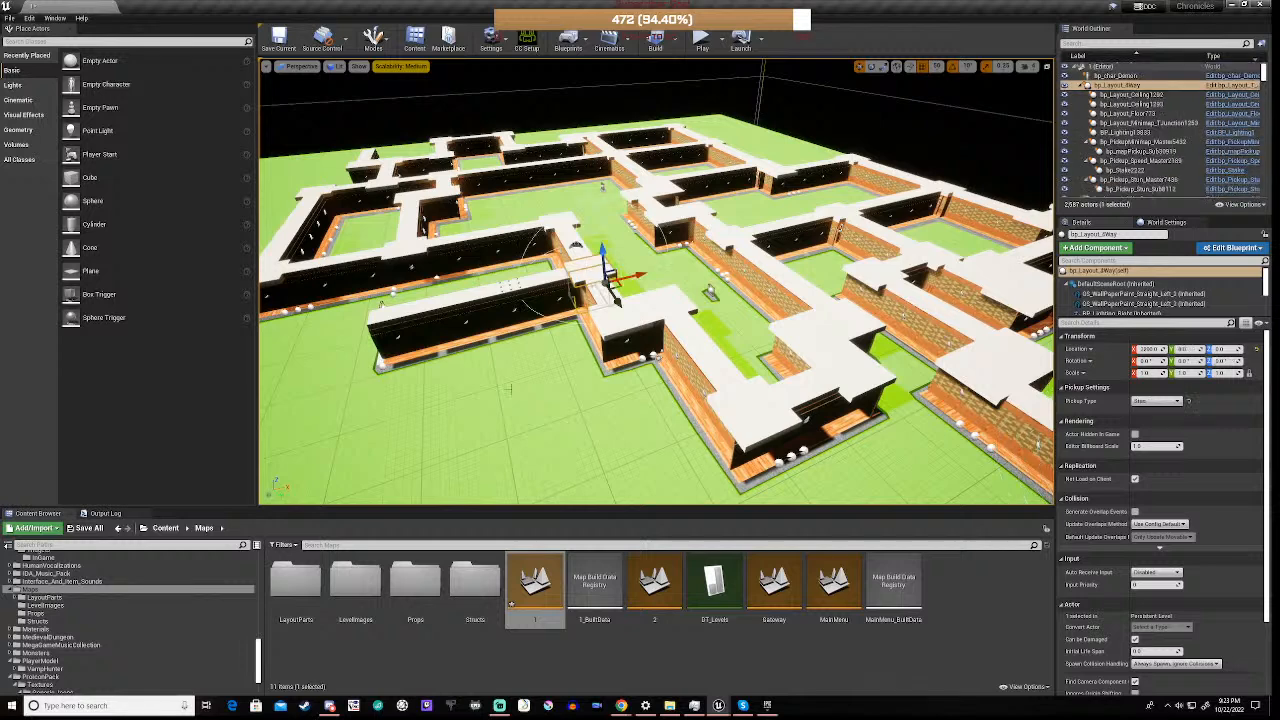
pyautogui.hotkey('ctrl', 'w')
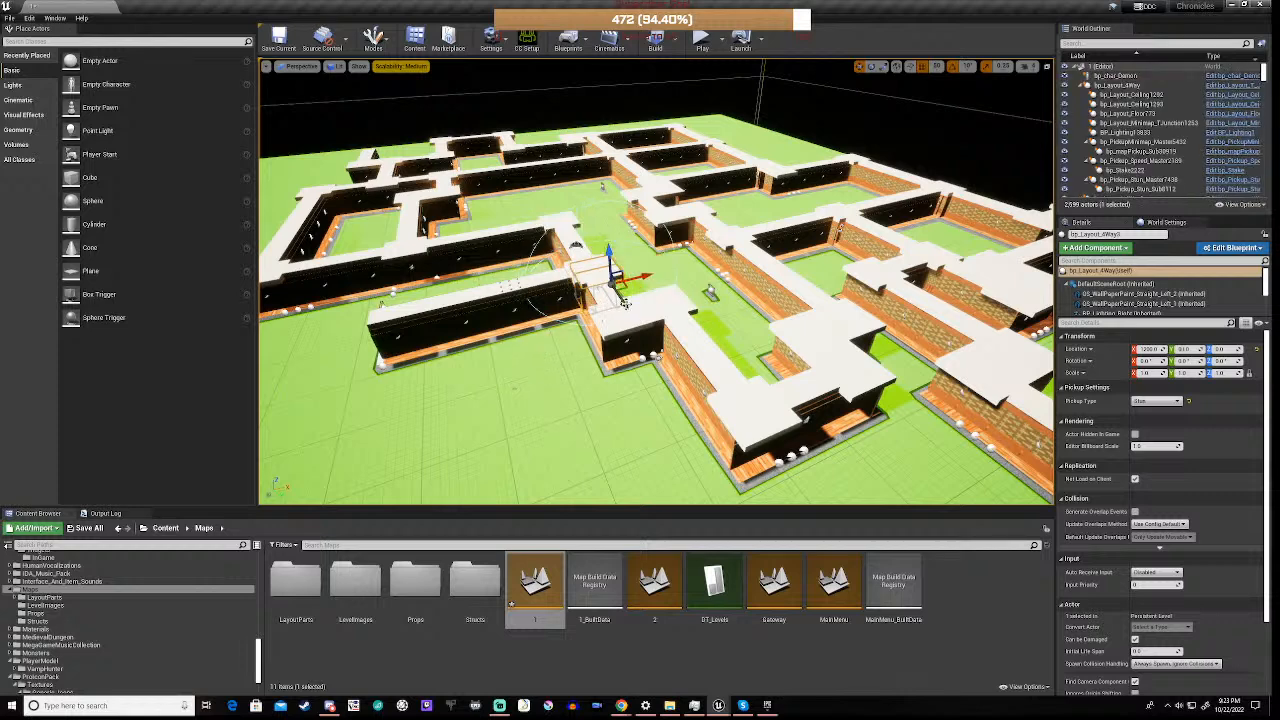
pyautogui.moveTo(624, 302); pyautogui.dragTo(738, 452)
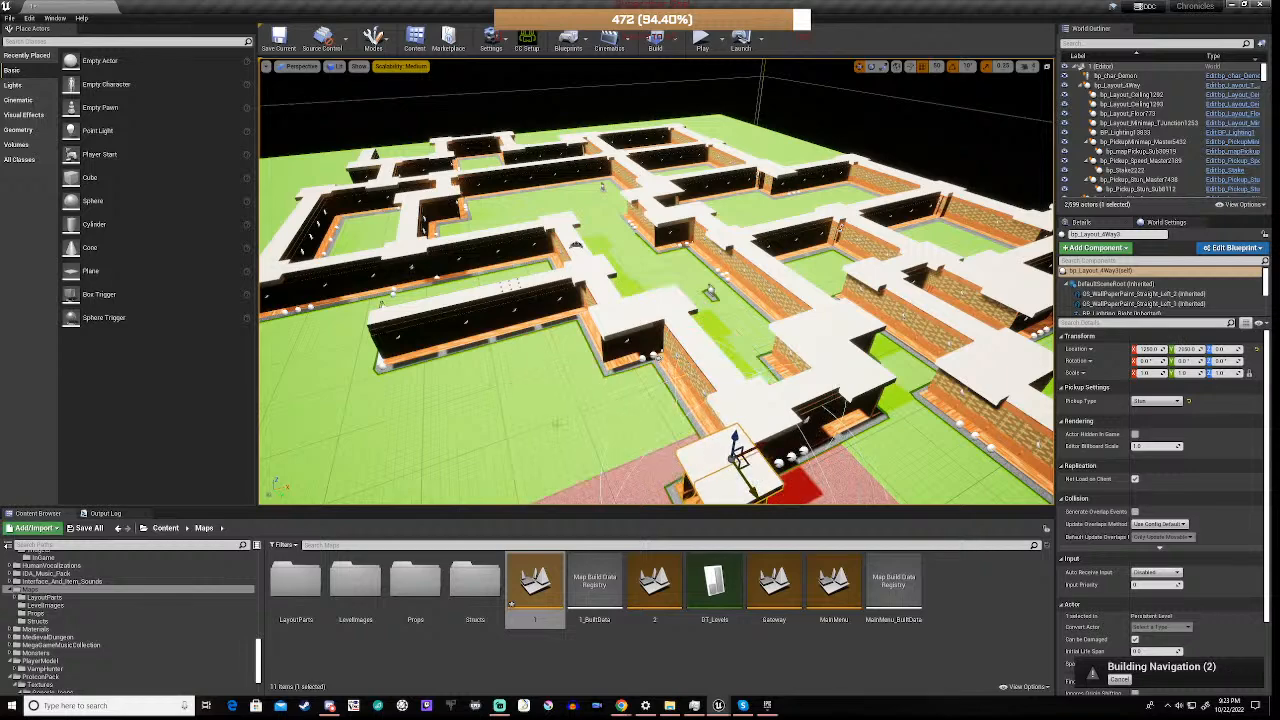
pyautogui.moveTo(738, 455)
pyautogui.mouseDown(button='right')
pyautogui.moveTo(880, 520)
pyautogui.moveTo(758, 450)
pyautogui.mouseUp(button='right')
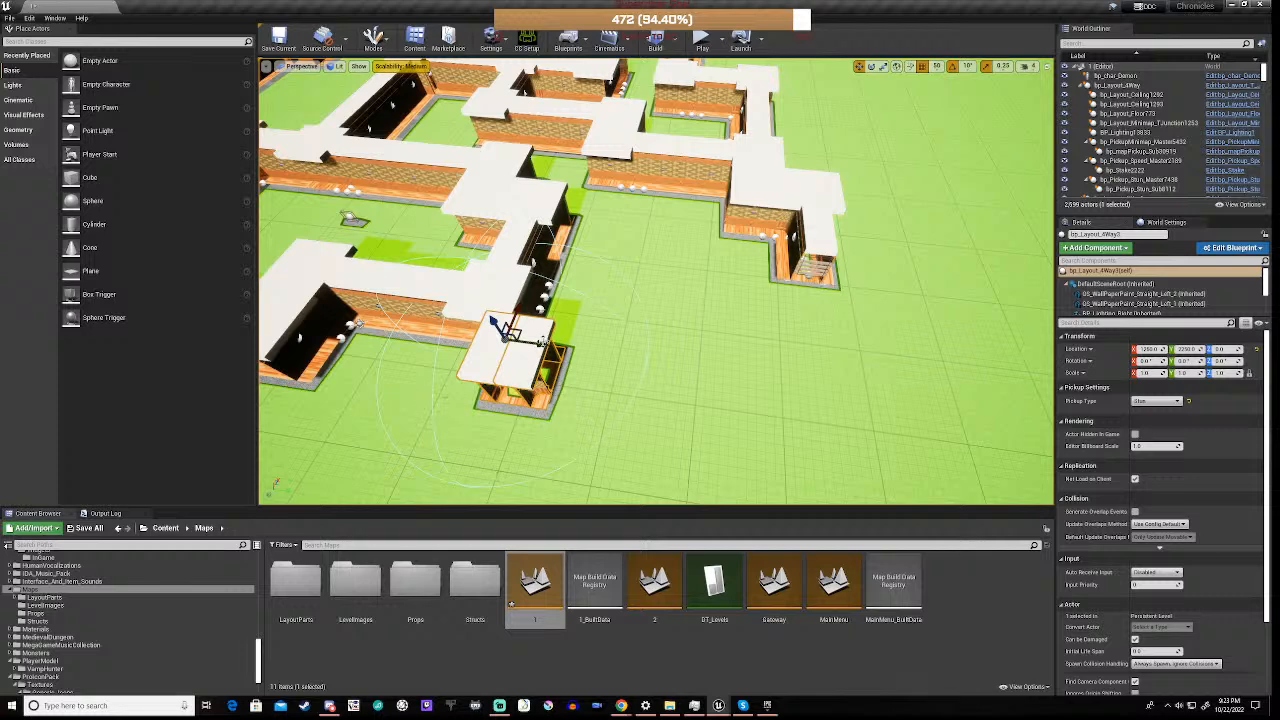
pyautogui.moveTo(508, 330); pyautogui.dragTo(808, 378)
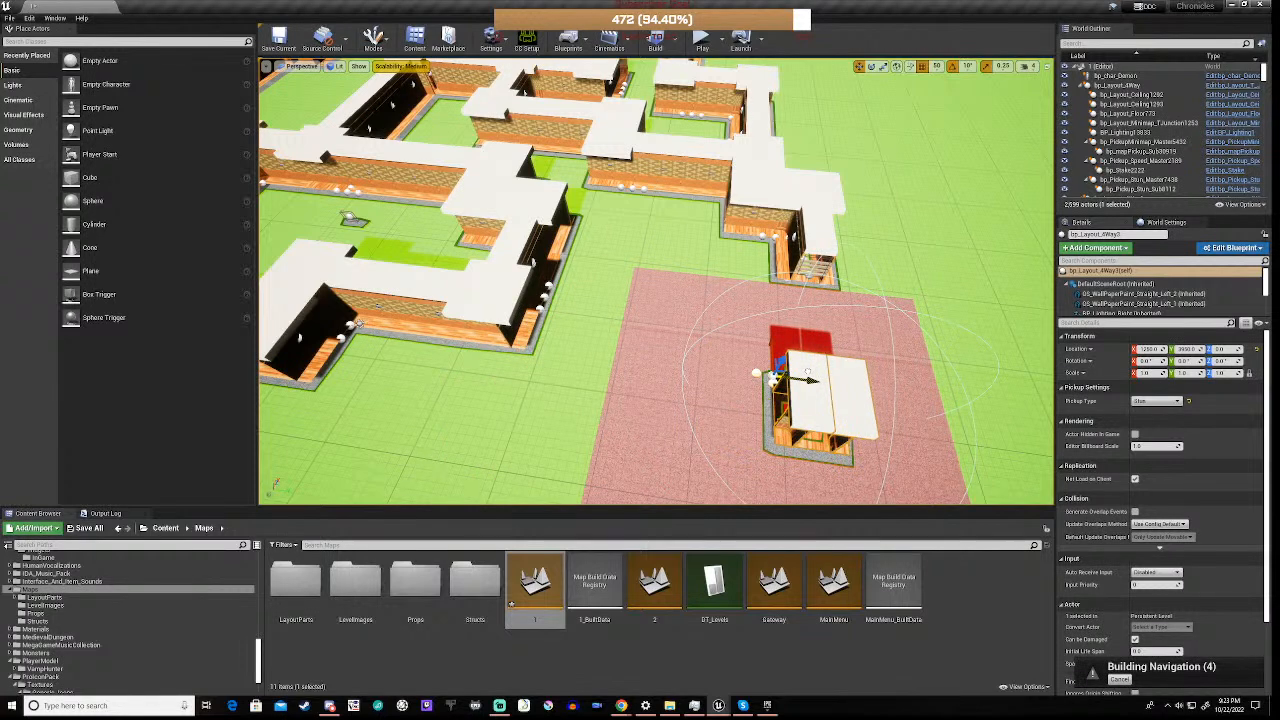
# Shift the four-way copy level with the outer corridor's boarded end and rotate it 180 degrees about the vertical axis
pyautogui.press('d')
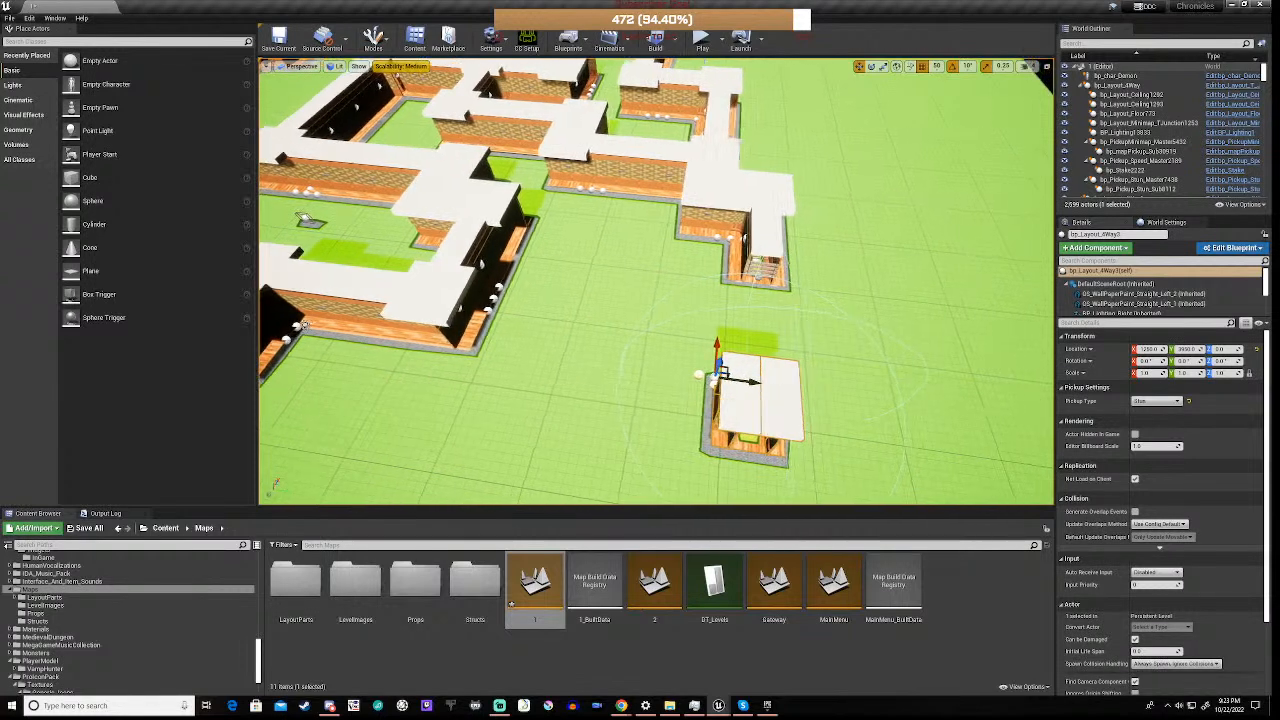
pyautogui.press('d')
pyautogui.moveTo(656, 281); pyautogui.dragTo(530, 295, button='right')
pyautogui.press('w')
pyautogui.press('f')
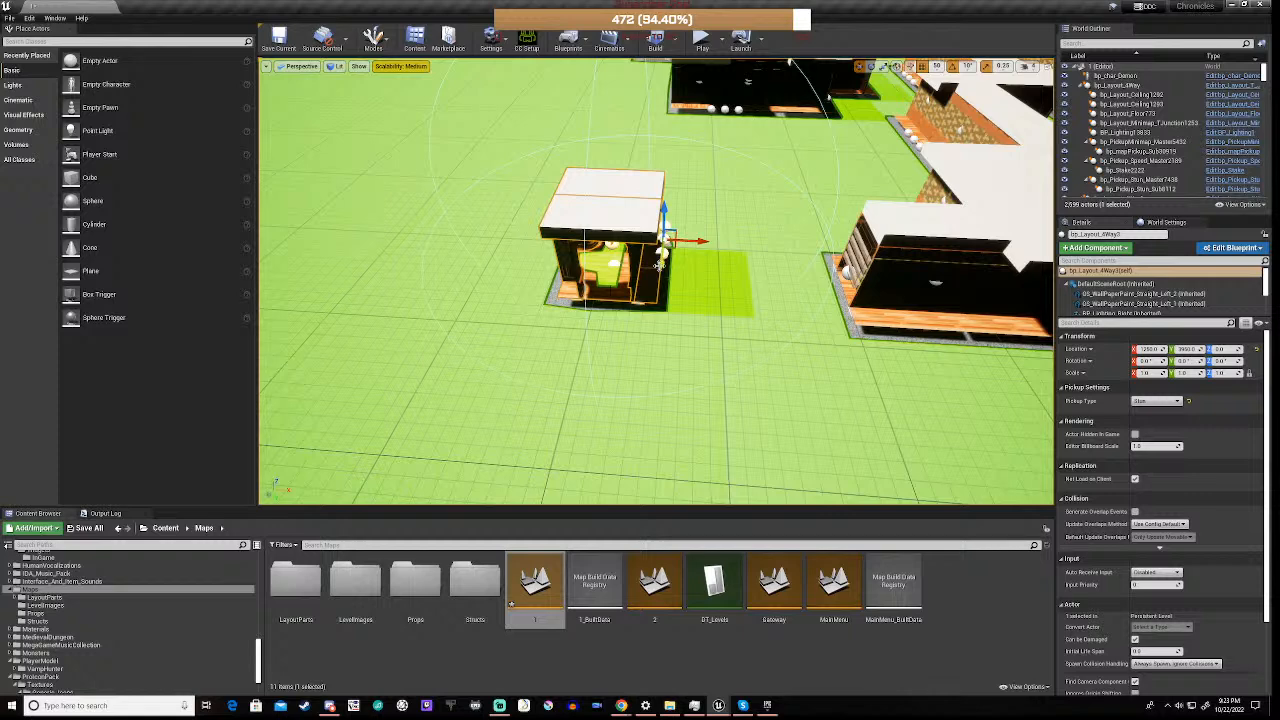
pyautogui.moveTo(661, 265); pyautogui.dragTo(659, 280)
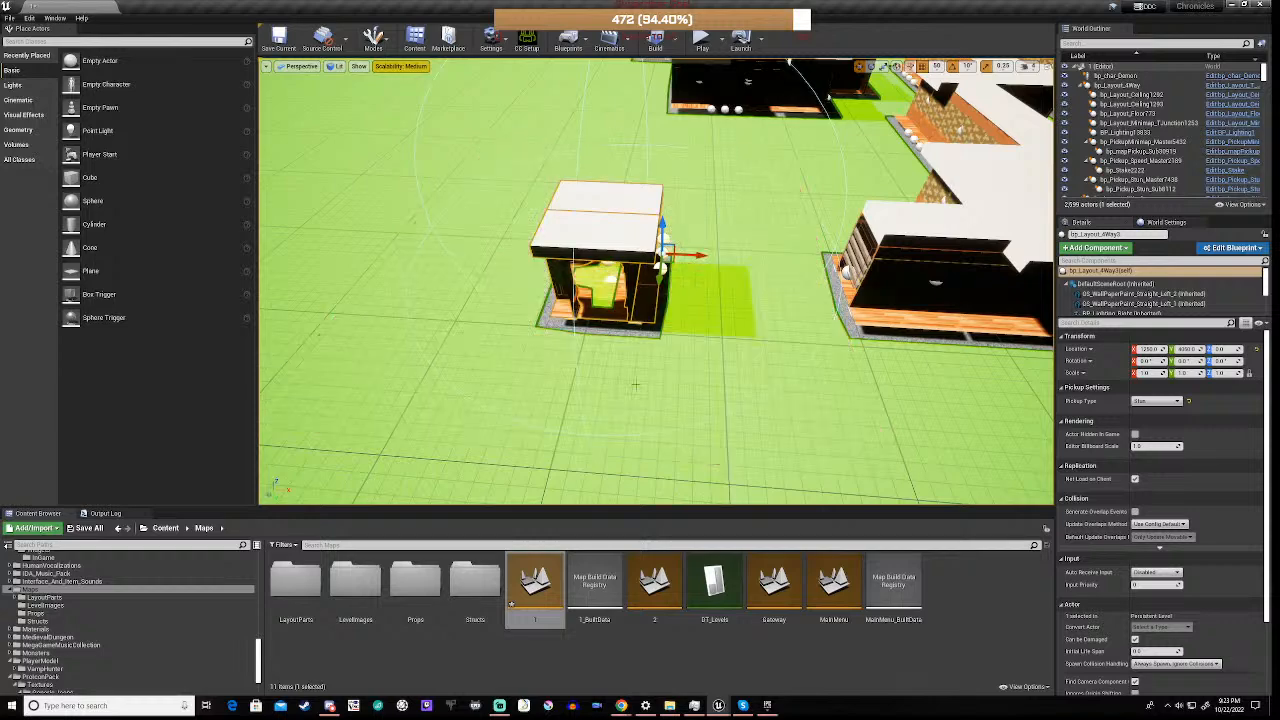
pyautogui.press('e')
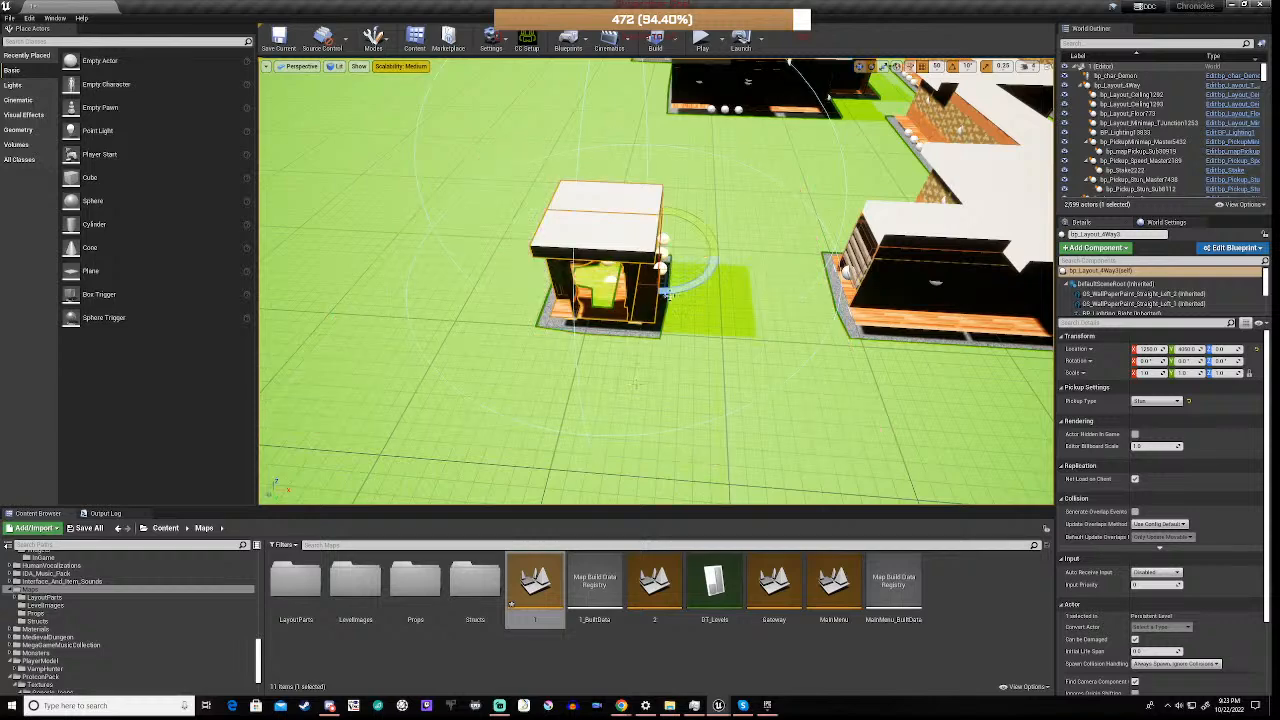
pyautogui.moveTo(637, 385); pyautogui.dragTo(585, 430, button='right')
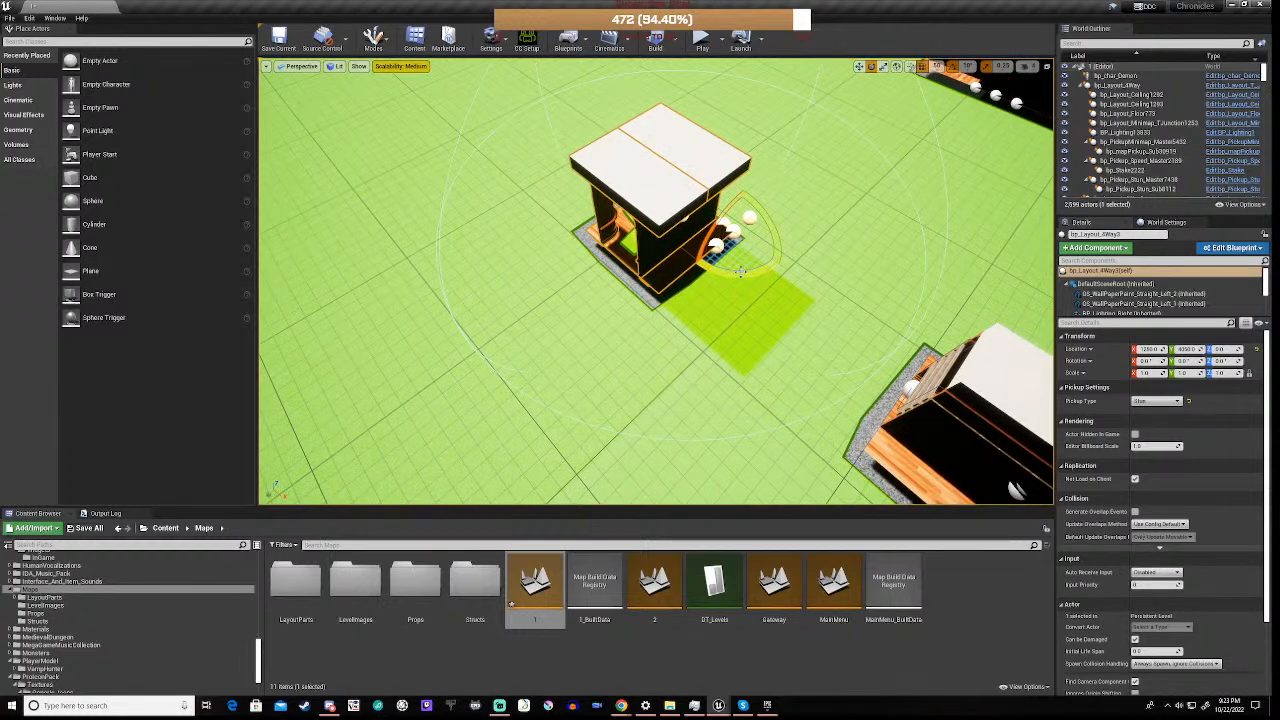
pyautogui.moveTo(732, 270); pyautogui.dragTo(892, 288)
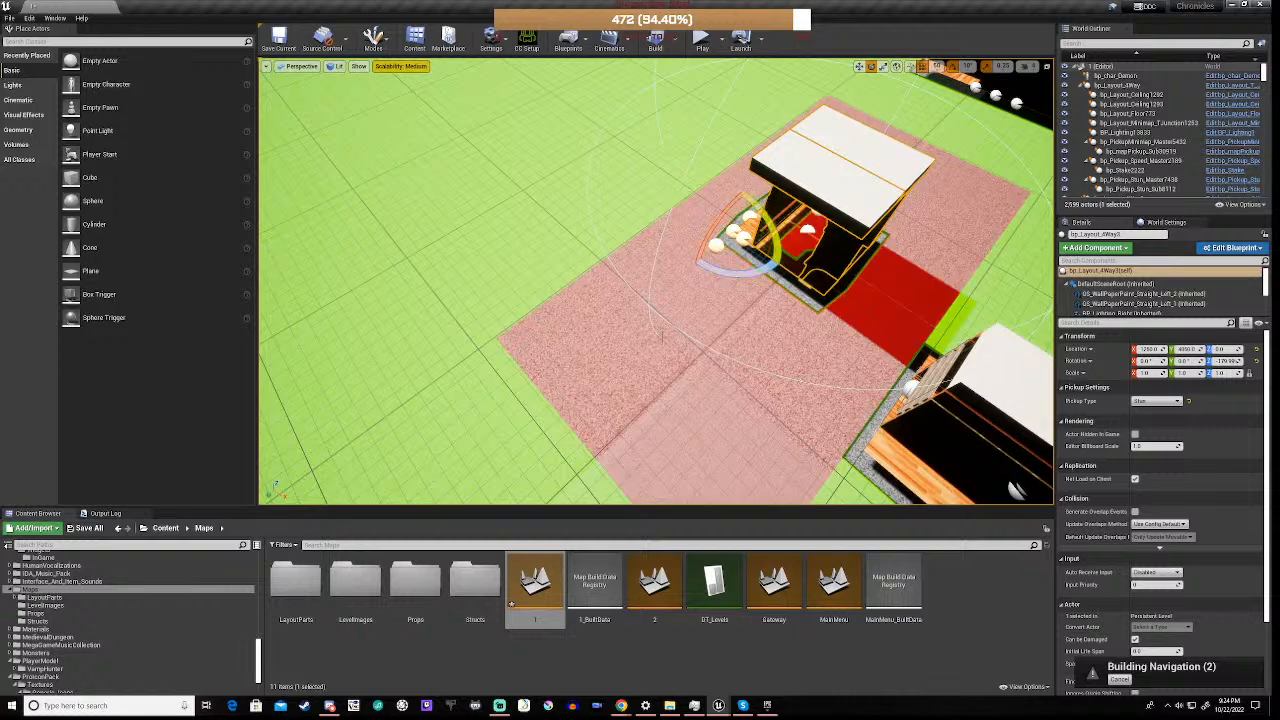
# Move the rotated four-way copy flush against the outer corridor's boarded end, at X 1600 and Y 4400
pyautogui.moveTo(663, 335); pyautogui.dragTo(825, 300, button='right')
pyautogui.press('a')
pyautogui.moveTo(525, 454); pyautogui.dragTo(511, 454, button='right')
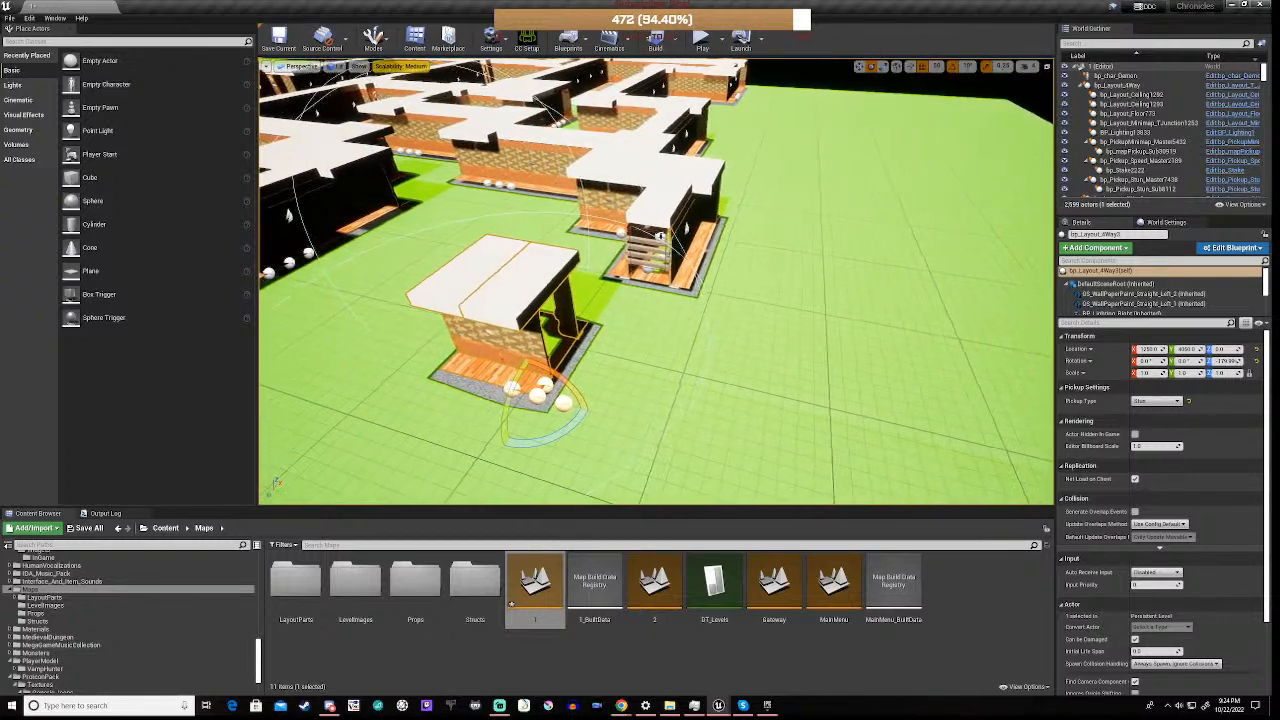
pyautogui.press('w')
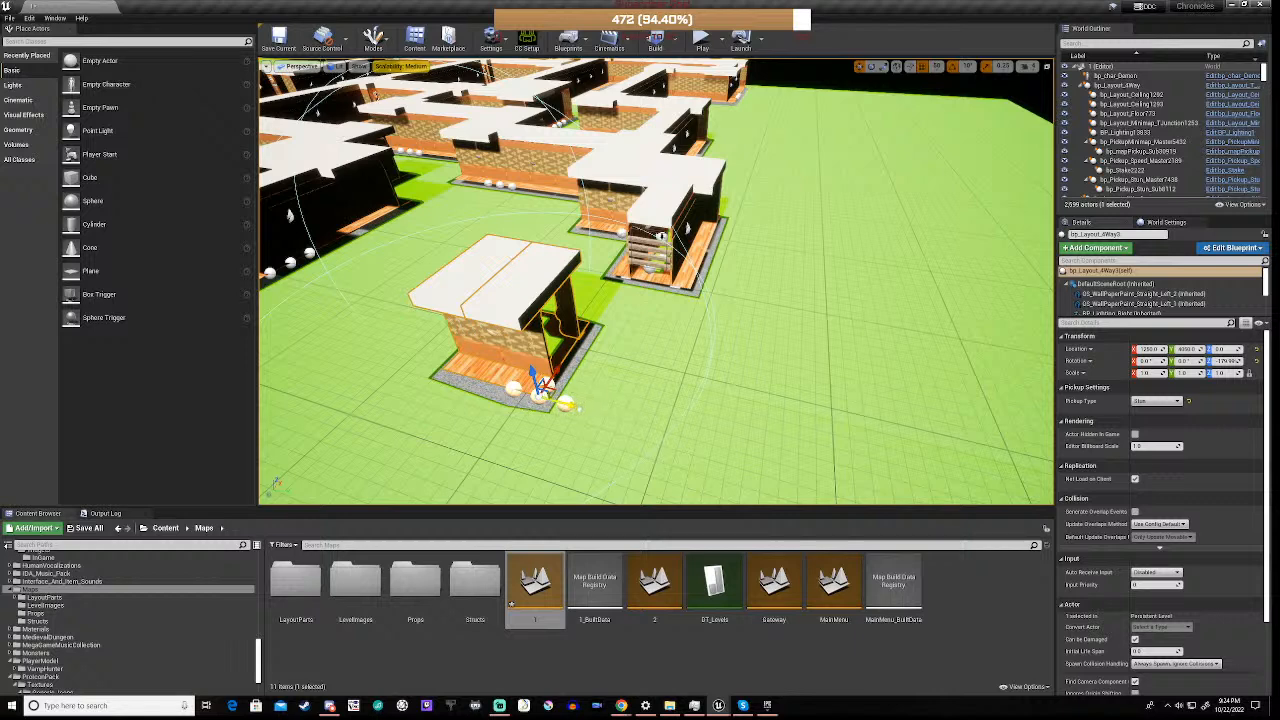
pyautogui.moveTo(538, 383); pyautogui.dragTo(637, 410)
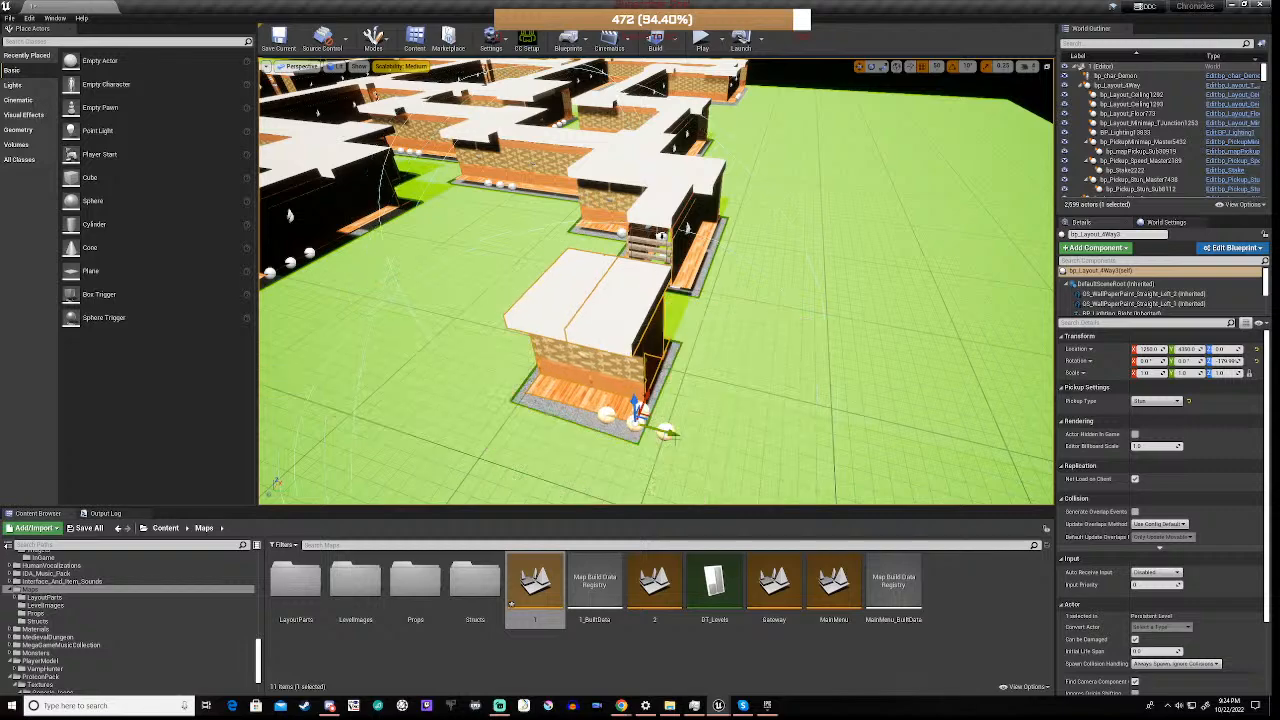
pyautogui.moveTo(637, 410); pyautogui.dragTo(500, 434, button='right')
pyautogui.press('d')
pyautogui.press('d')
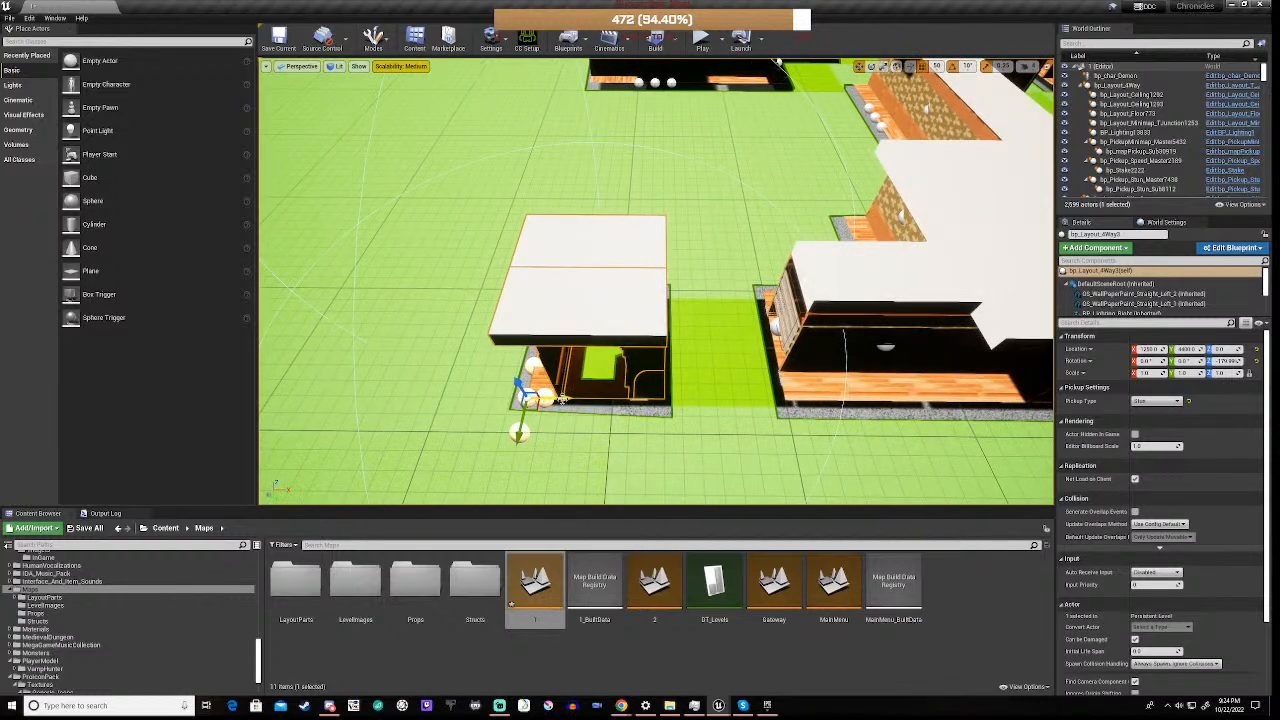
pyautogui.moveTo(562, 399); pyautogui.dragTo(664, 412)
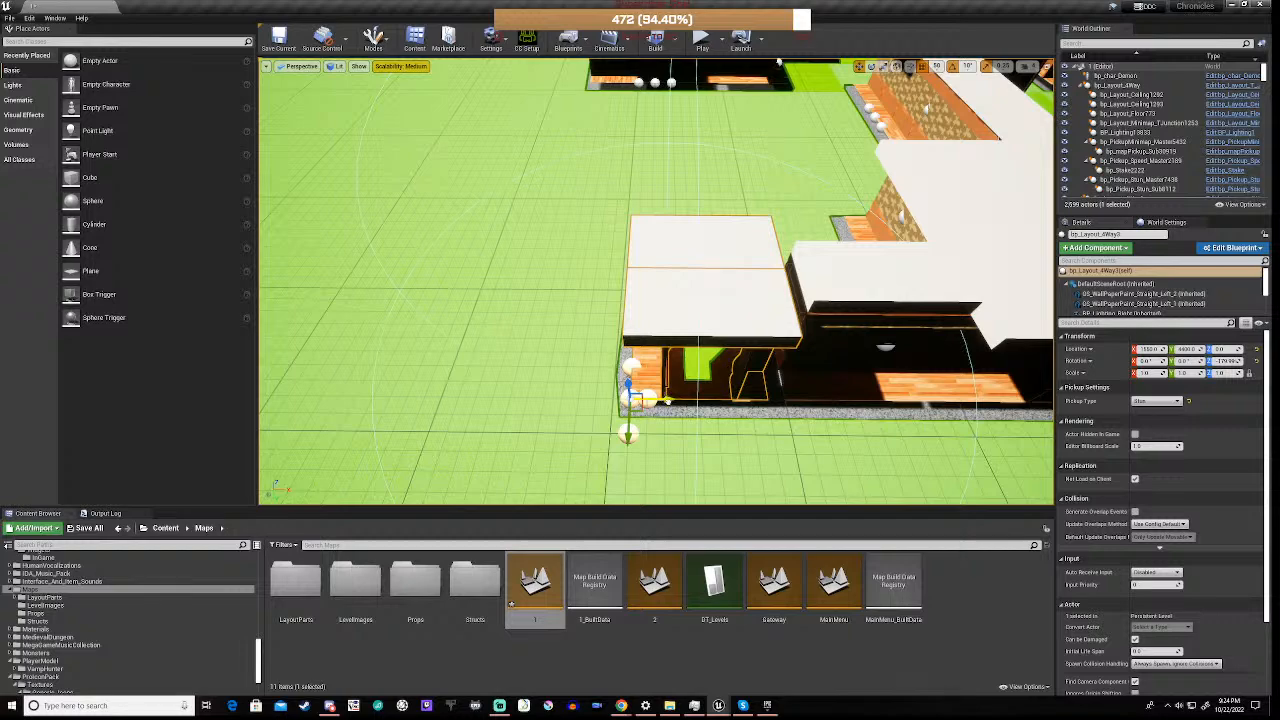
pyautogui.moveTo(662, 402); pyautogui.dragTo(680, 404)
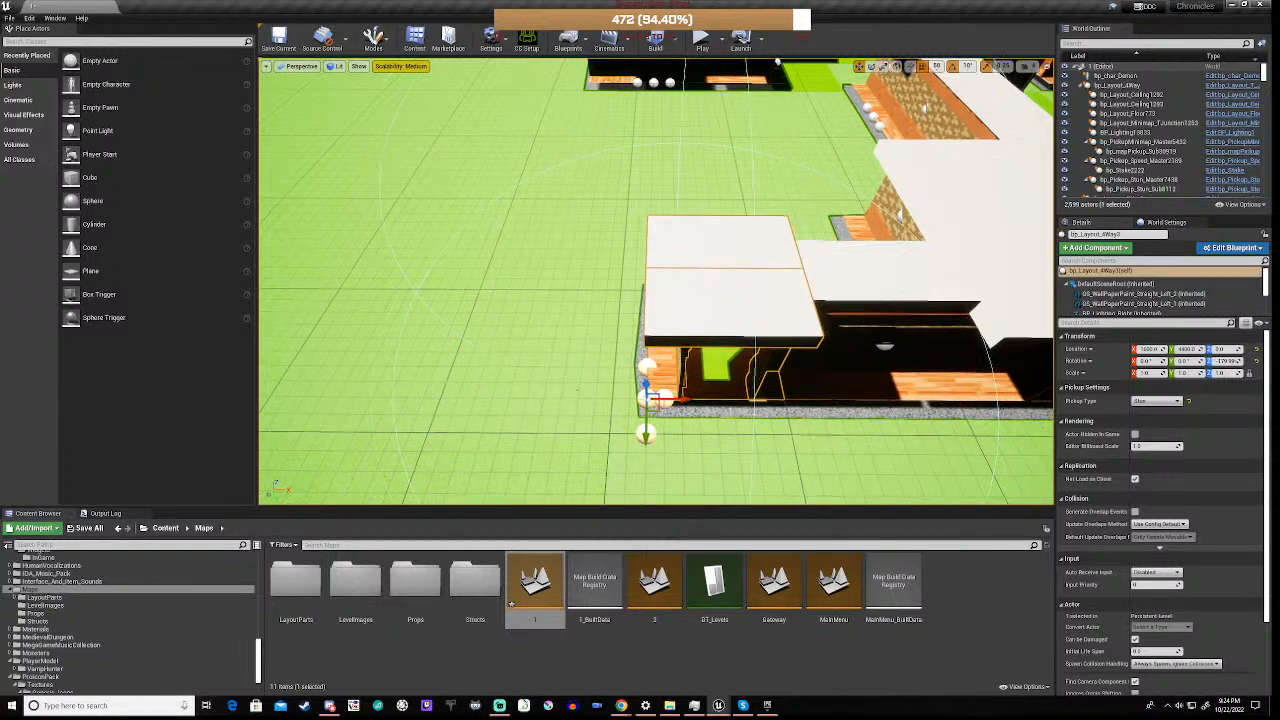
pyautogui.press('a')
pyautogui.moveTo(680, 405); pyautogui.dragTo(816, 347, button='right')
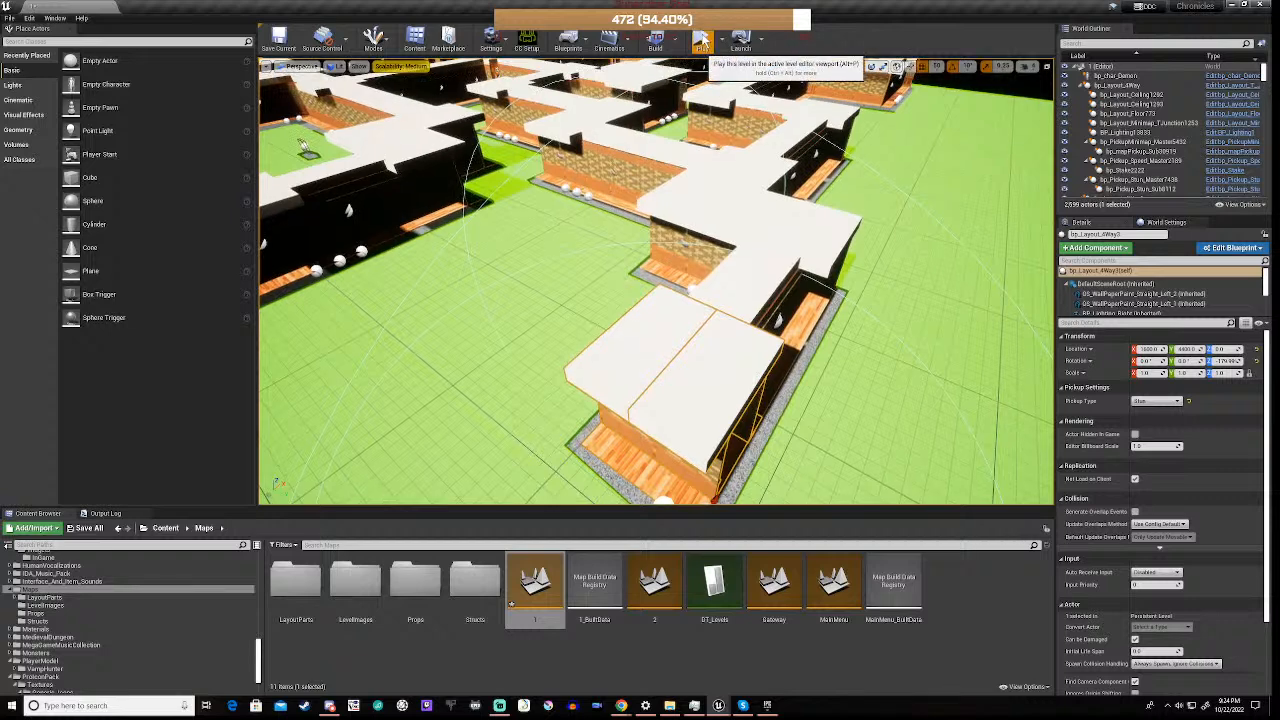
# Play-test level 1 by walking its corridors to the boarded doorway, and end the play session
pyautogui.click(702, 42)
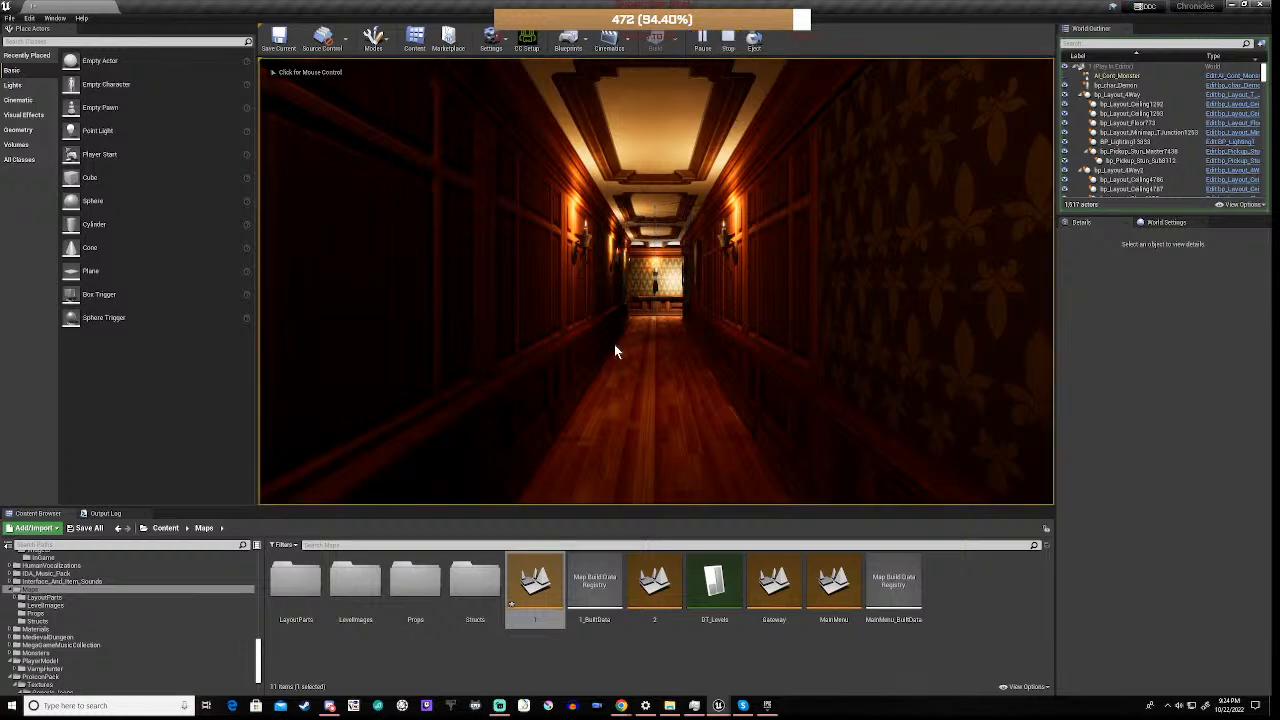
pyautogui.click(639, 355)
pyautogui.press('w')
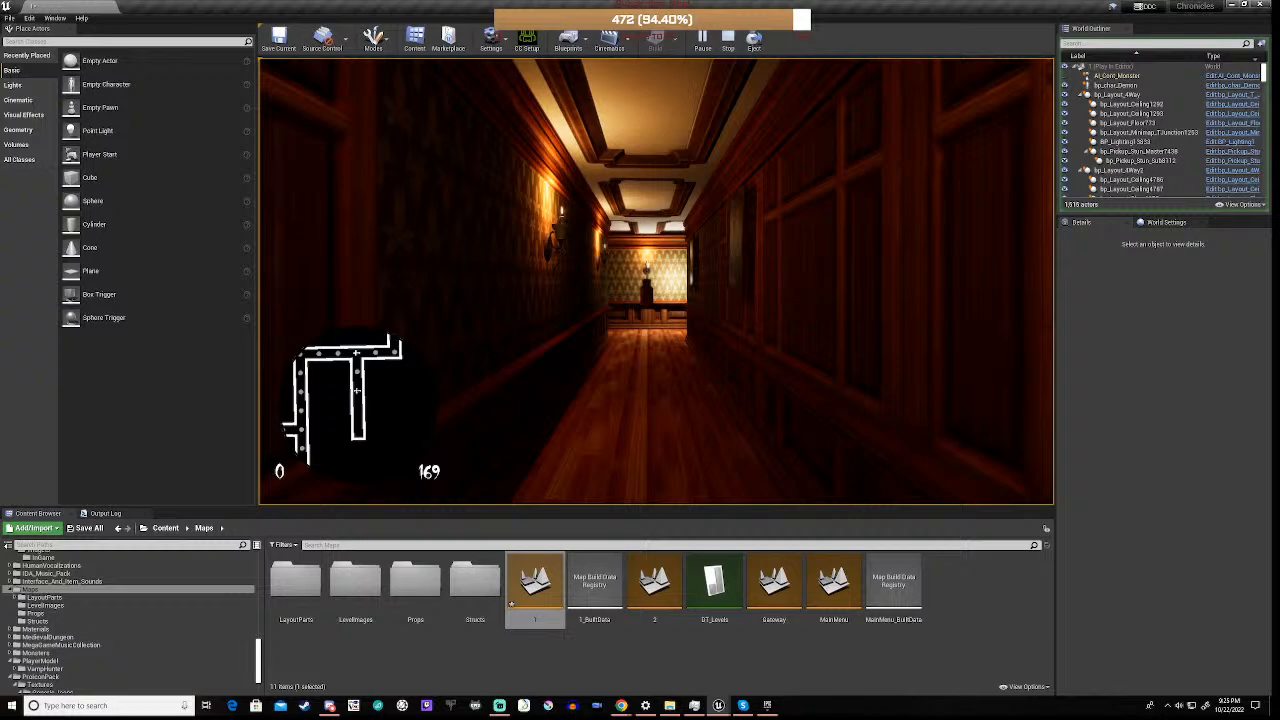
pyautogui.press('Escape')
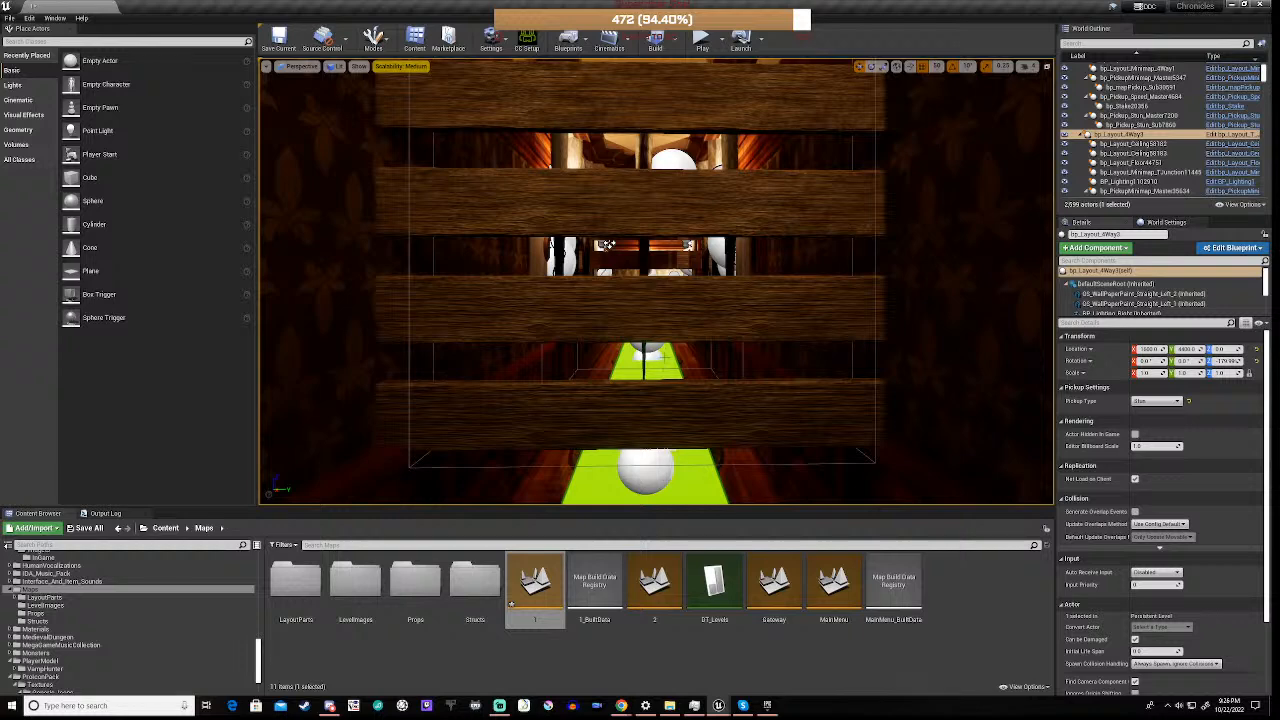
# Examine the maze layout from outside, from the boarded doorway round to the newly placed four-way piece
pyautogui.press('w')
pyautogui.moveTo(653, 374); pyautogui.dragTo(653, 374, button='right')
pyautogui.press('s')
pyautogui.press('s')
pyautogui.press('s')
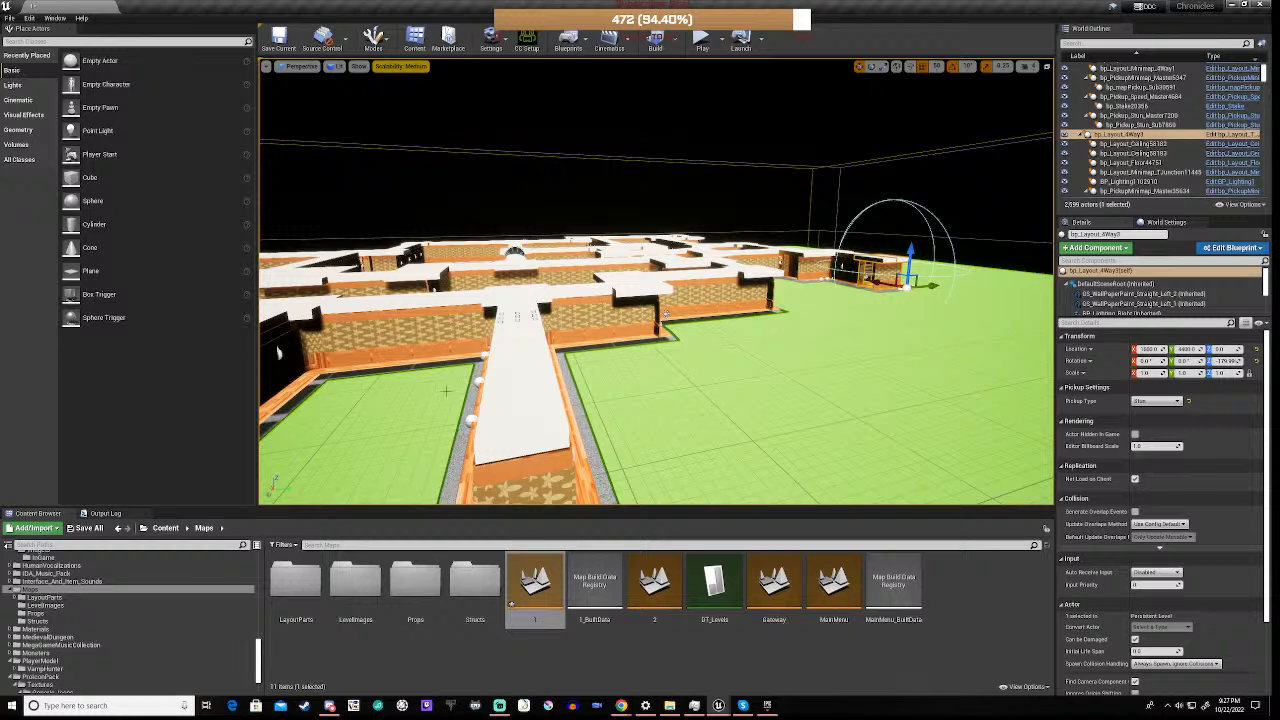
pyautogui.moveTo(665, 375); pyautogui.dragTo(665, 375, button='right')
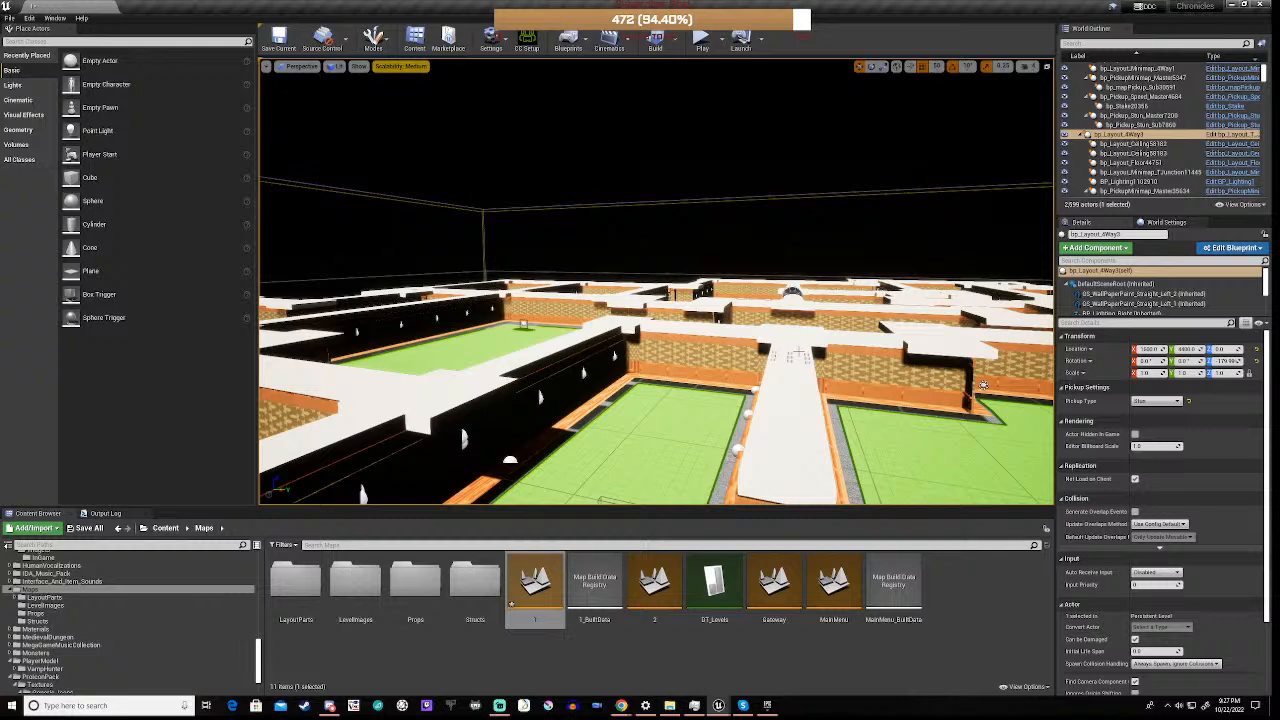
pyautogui.moveTo(665, 375); pyautogui.dragTo(658, 377, button='right')
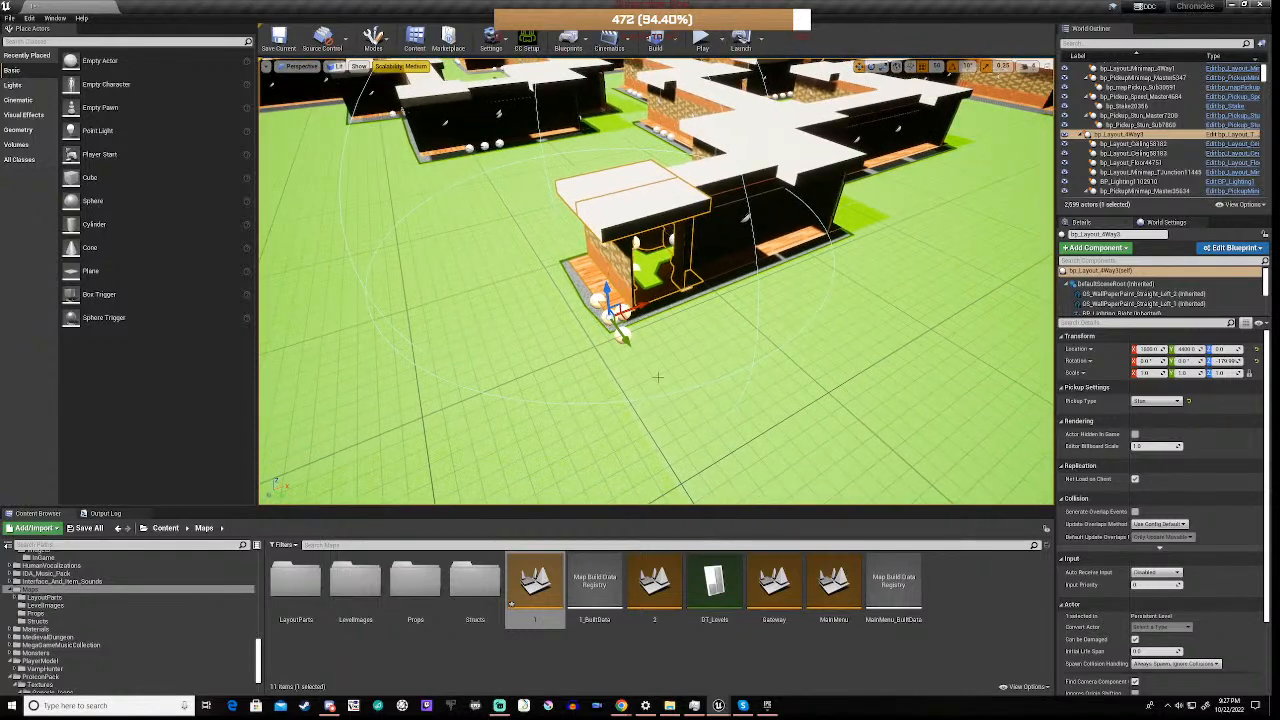
# Duplicate the nearby bp_Layout_Straight piece and place the copy against the open side of the four-way piece, at X 2000 and Y 4000
pyautogui.click(714, 94)
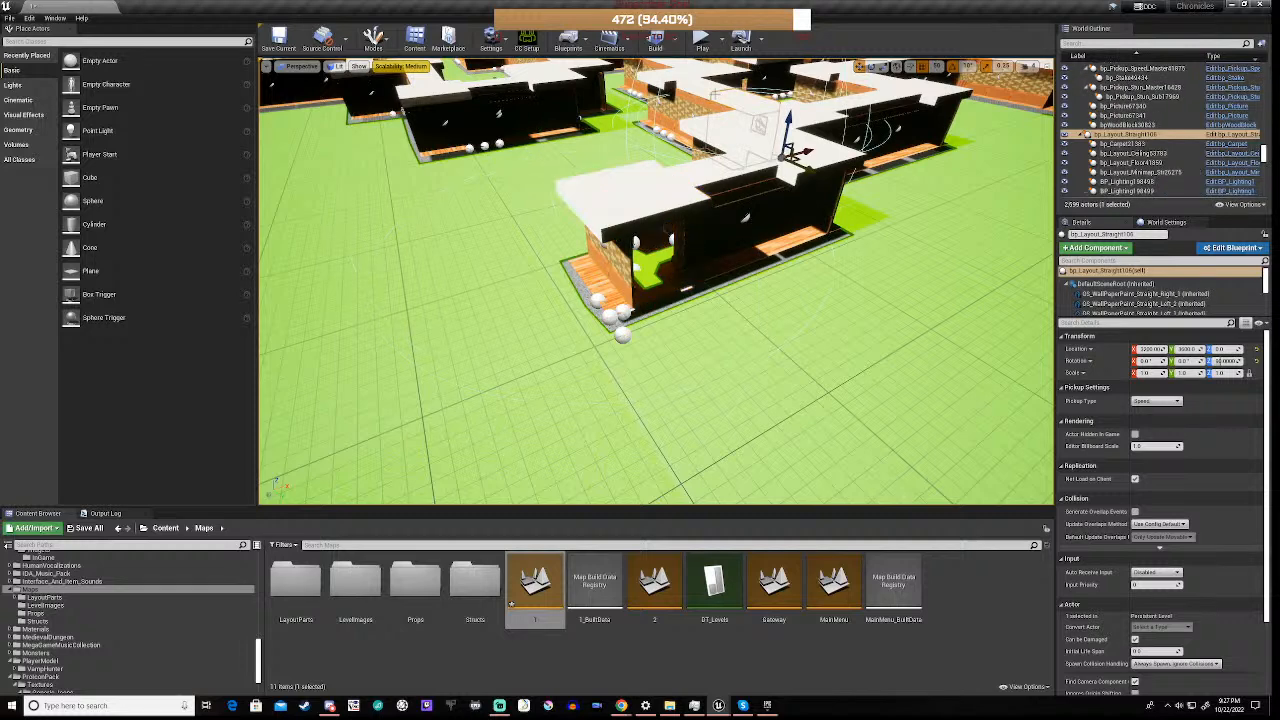
pyautogui.press('a')
pyautogui.moveTo(714, 94); pyautogui.dragTo(832, 88, button='right')
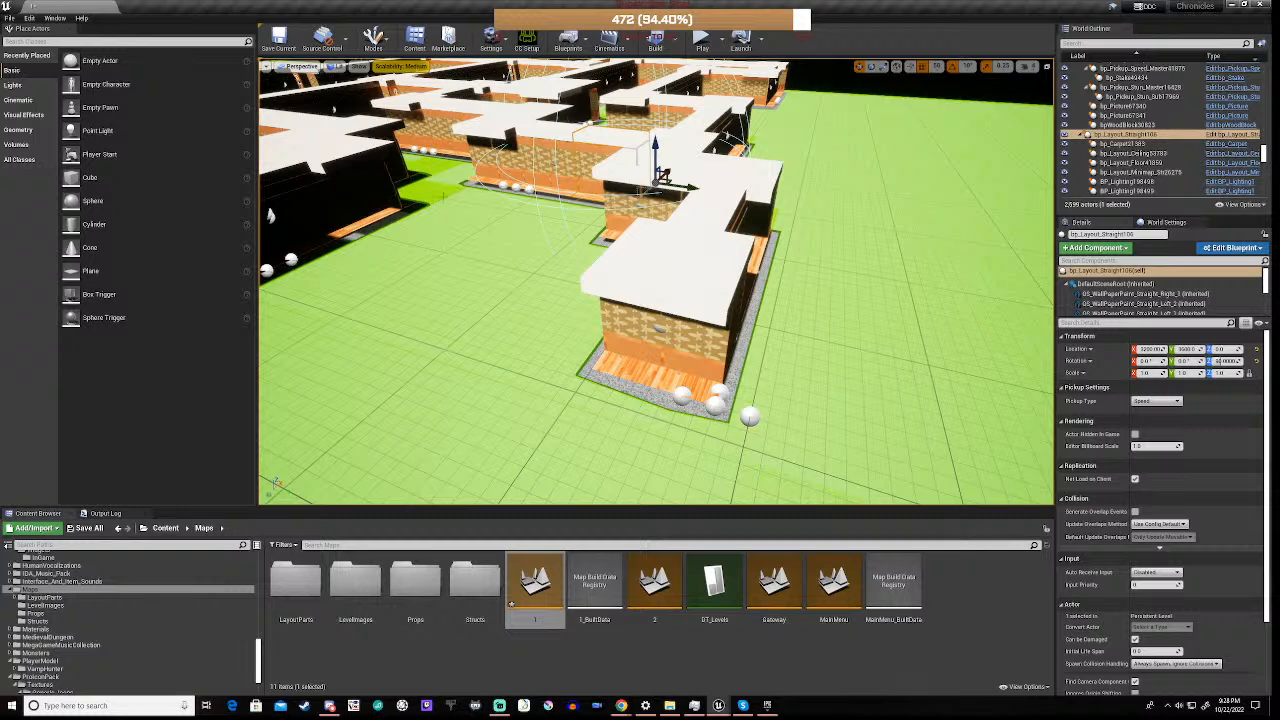
pyautogui.hotkey('ctrl', 'w')
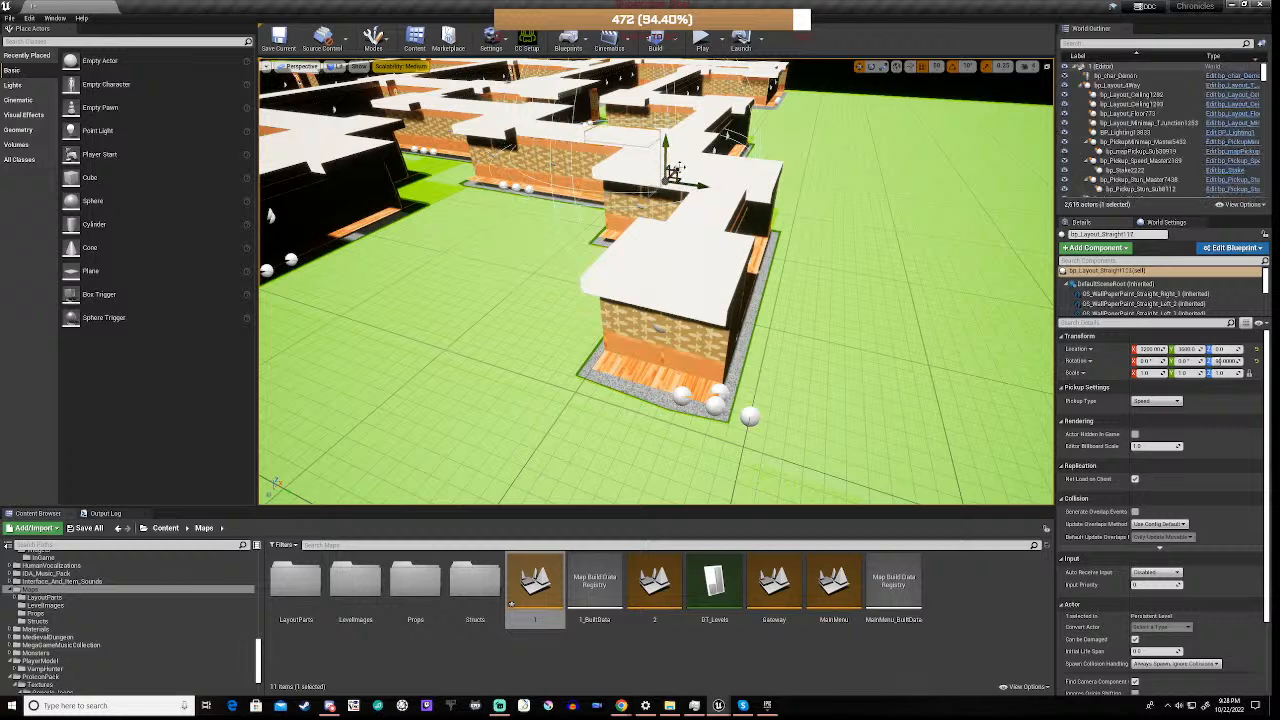
pyautogui.moveTo(670, 175); pyautogui.dragTo(557, 285)
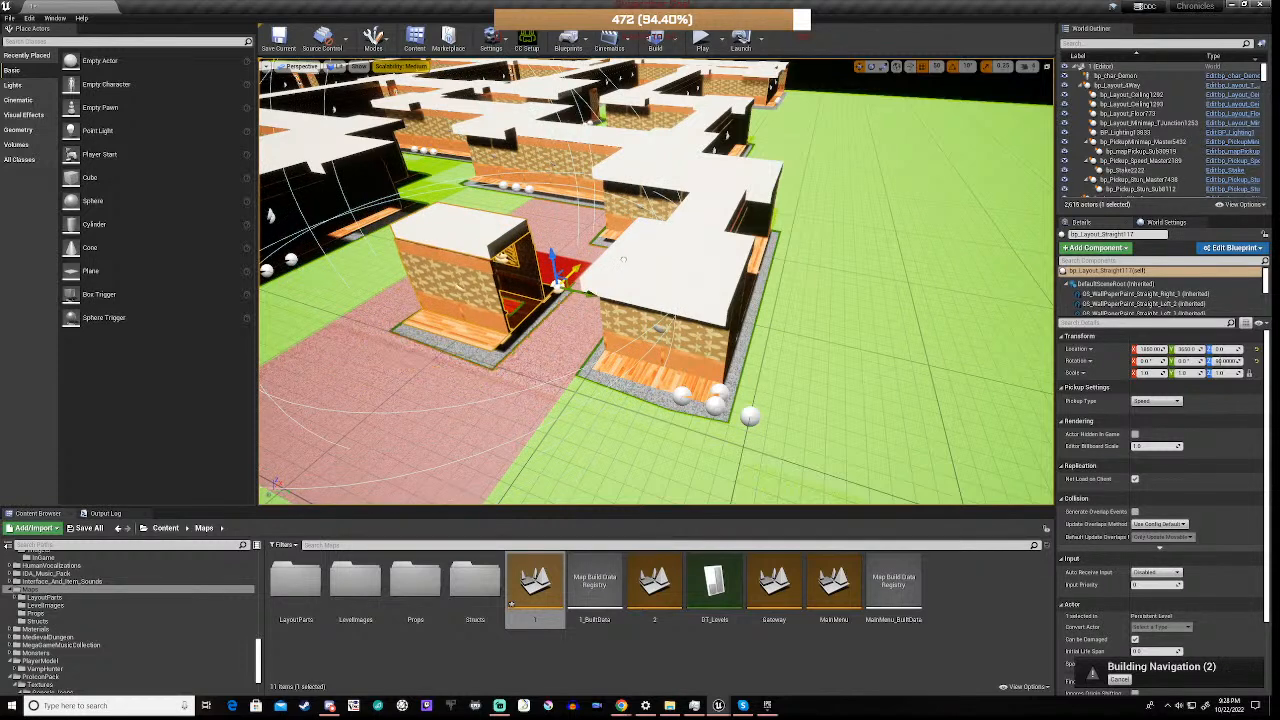
pyautogui.moveTo(624, 259); pyautogui.dragTo(621, 266)
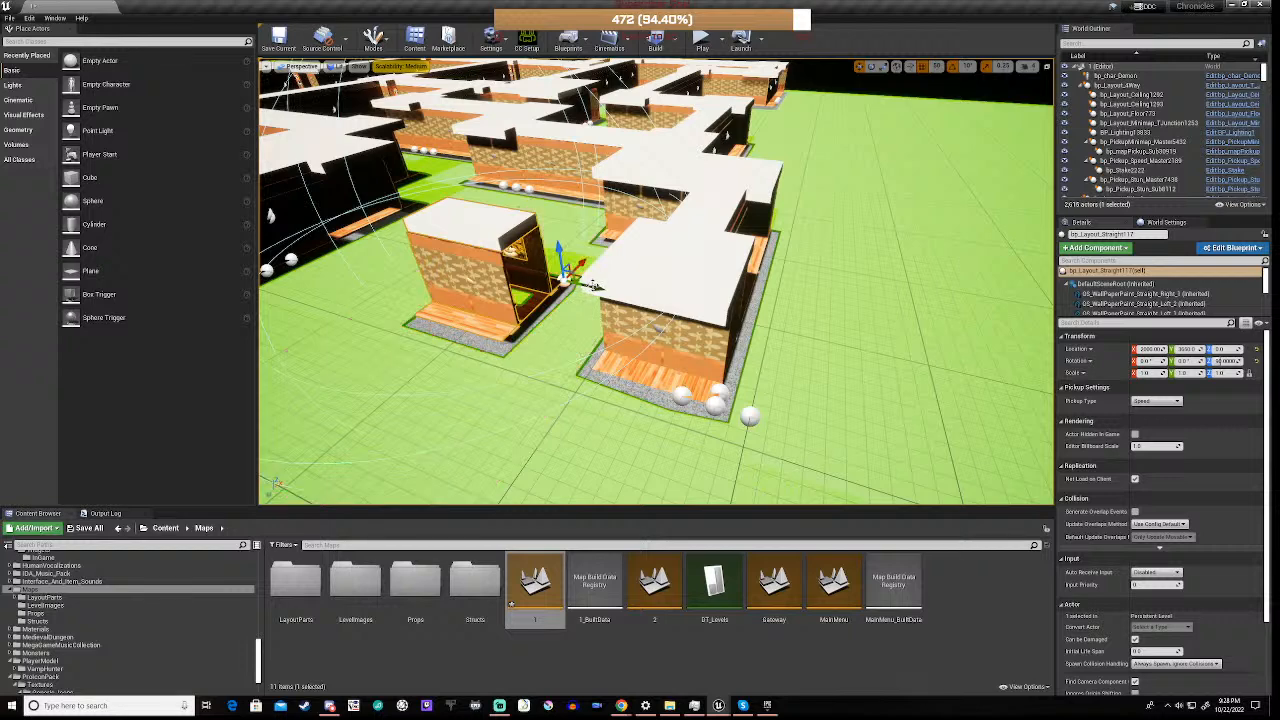
pyautogui.moveTo(595, 287); pyautogui.dragTo(683, 315)
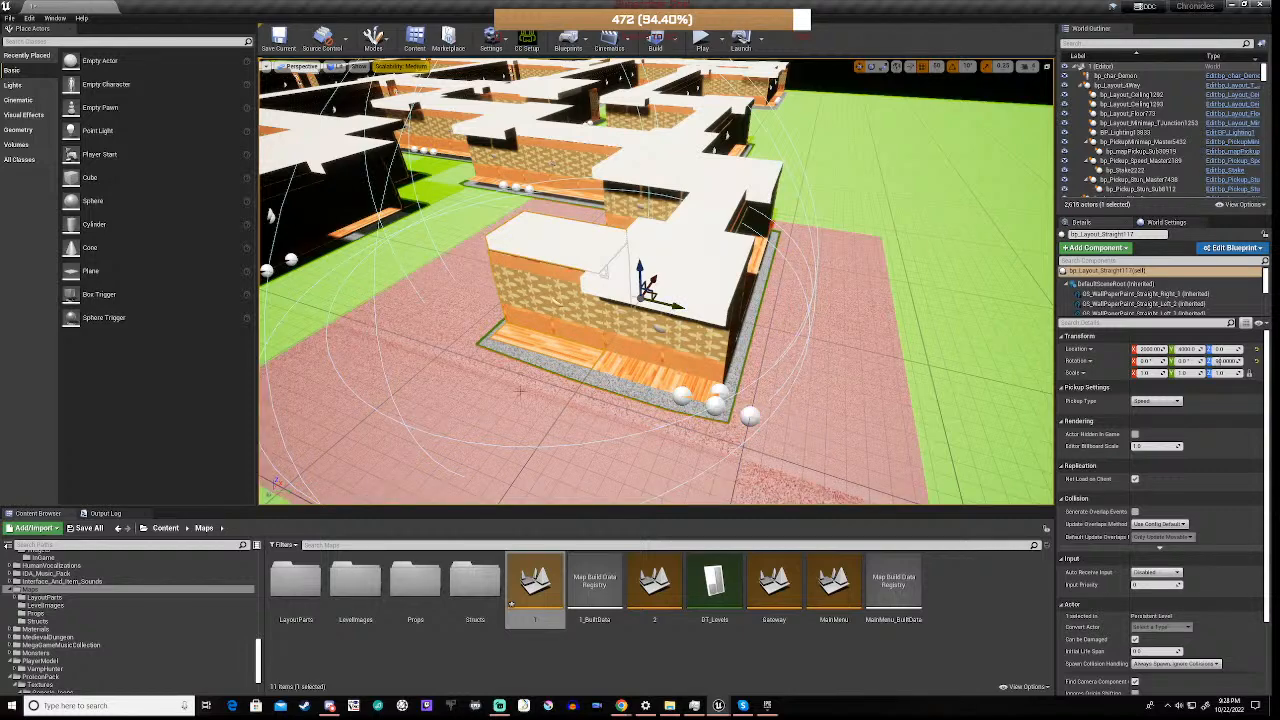
pyautogui.press('d')
pyautogui.moveTo(520, 391); pyautogui.dragTo(590, 406, button='right')
pyautogui.press('a')
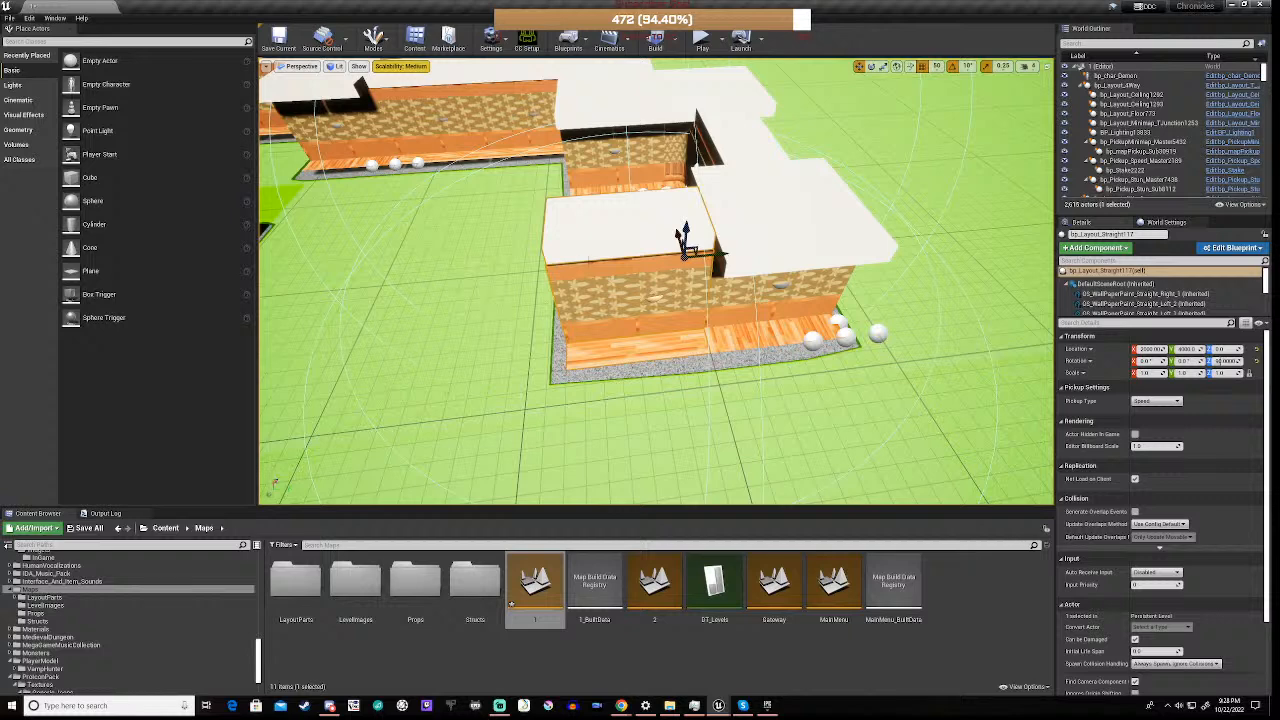
# Duplicate the selected bp_Layout_Straight piece and place the copy against the opposite side of the four-way piece, at X 2000 and Y 4800
pyautogui.moveTo(683, 238); pyautogui.dragTo(686, 222)
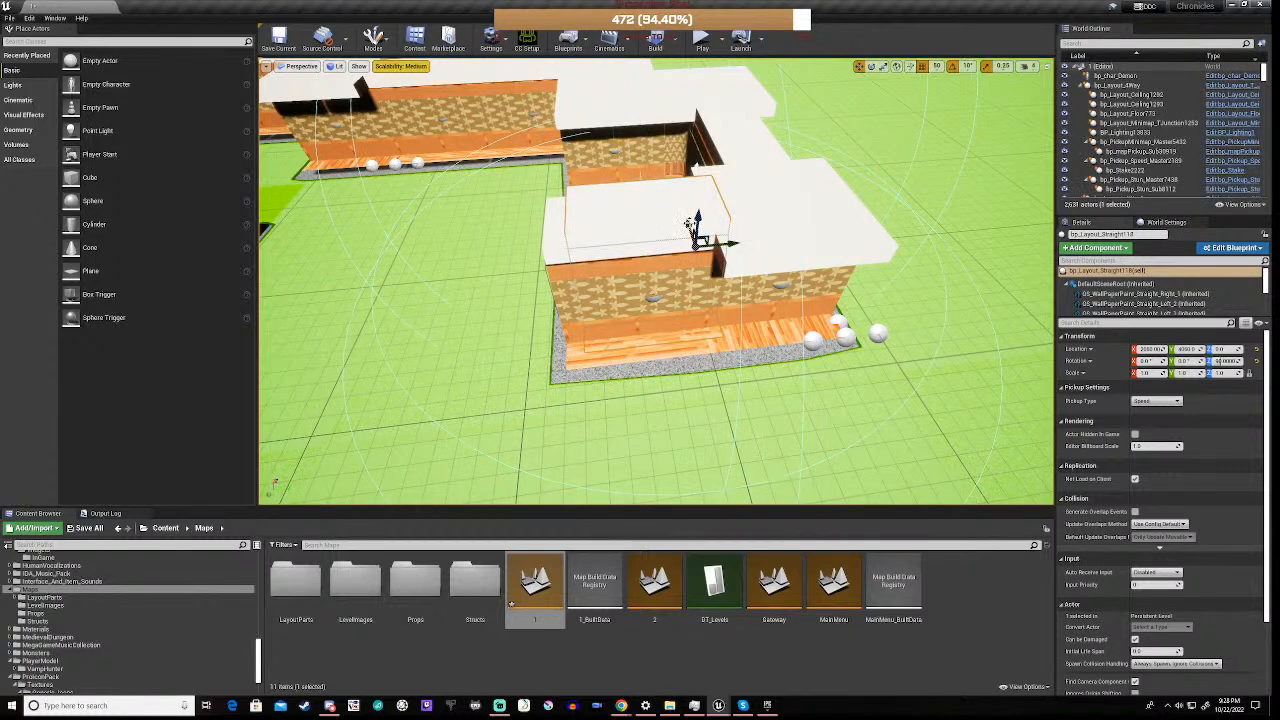
pyautogui.moveTo(697, 236); pyautogui.dragTo(935, 238)
pyautogui.press('d')
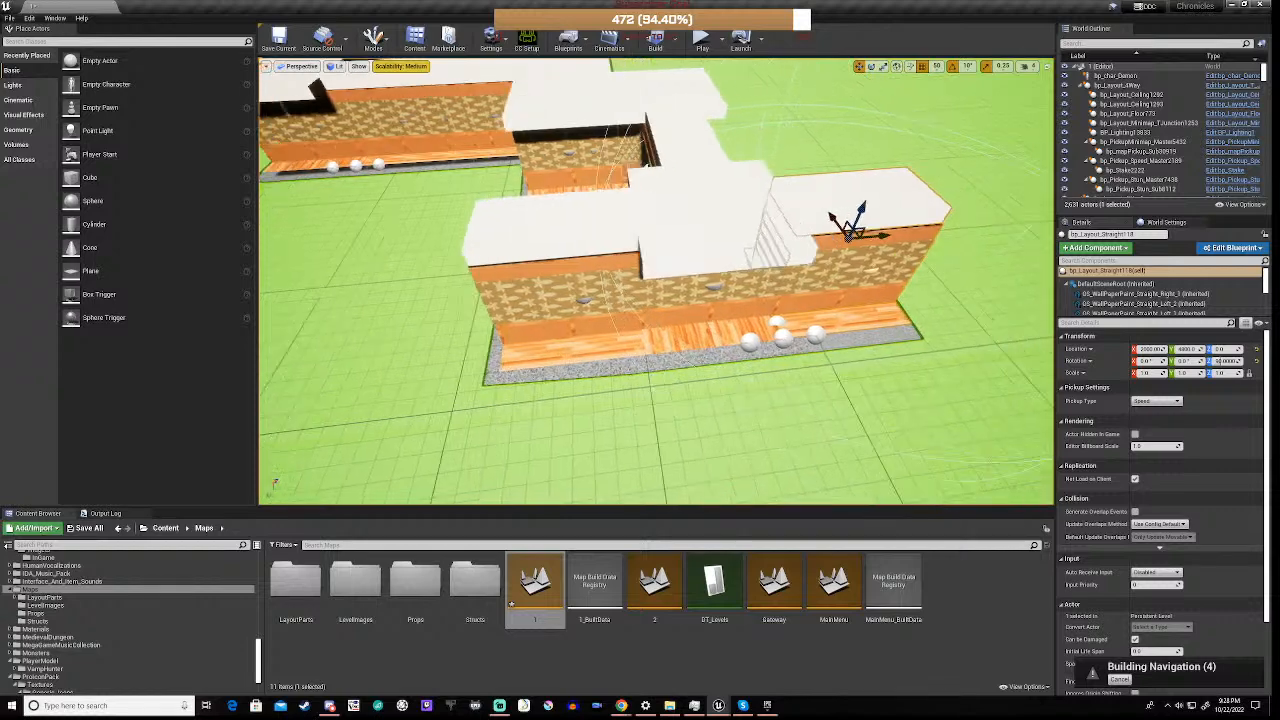
# Examine the extended maze layout from outside, circling the newly placed straight piece and the surrounding corridors
pyautogui.press('d')
pyautogui.moveTo(935, 238); pyautogui.dragTo(708, 175, button='right')
pyautogui.press('d')
pyautogui.press('d')
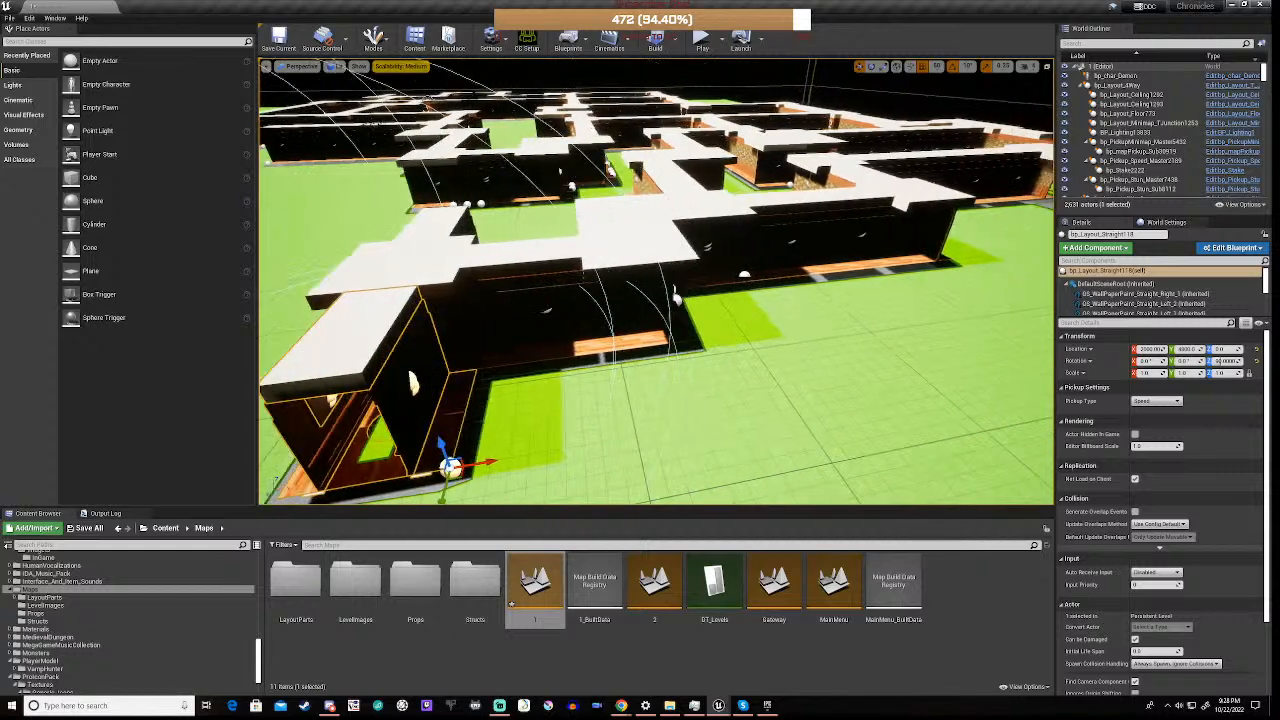
pyautogui.press('d')
pyautogui.moveTo(708, 175); pyautogui.dragTo(590, 215, button='right')
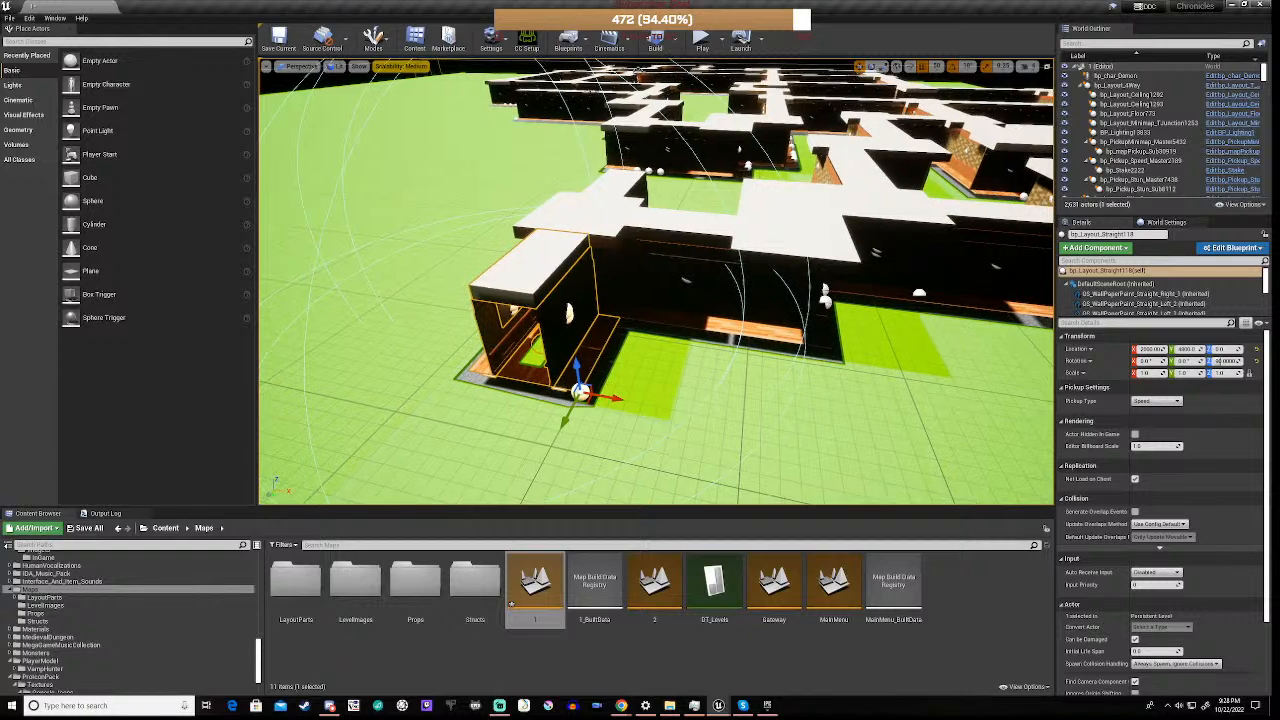
pyautogui.press('w')
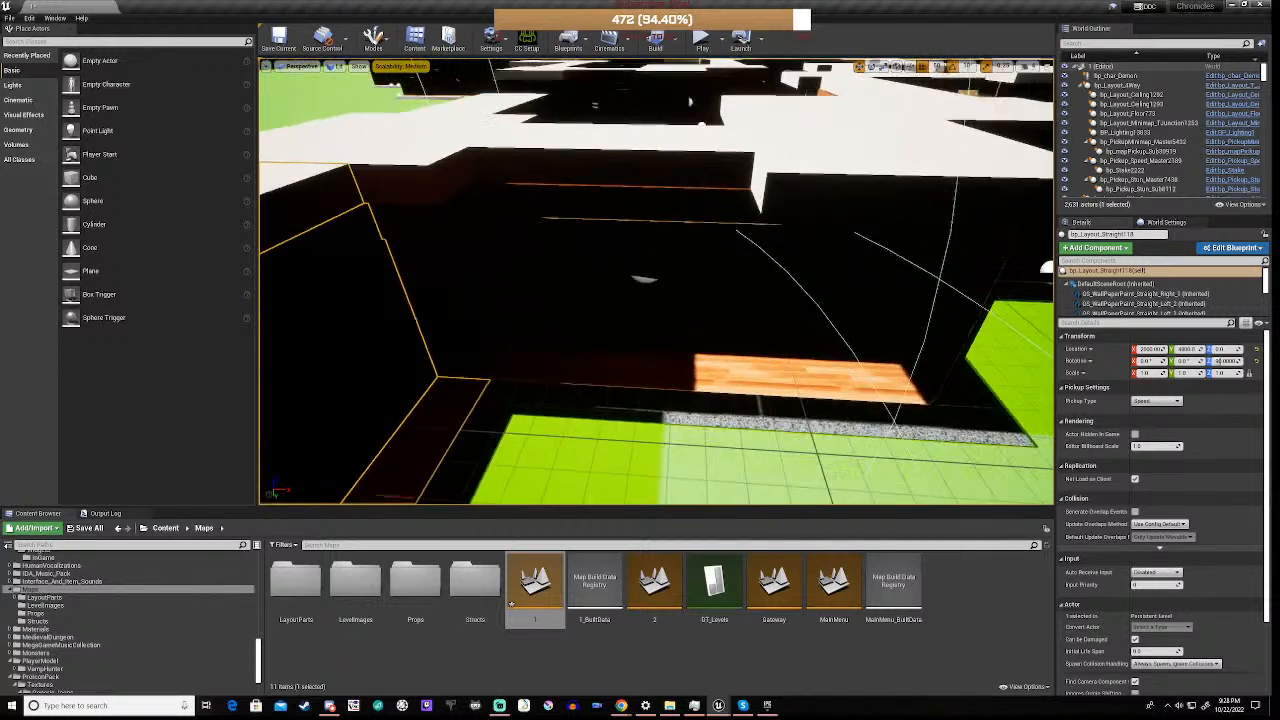
pyautogui.press('w')
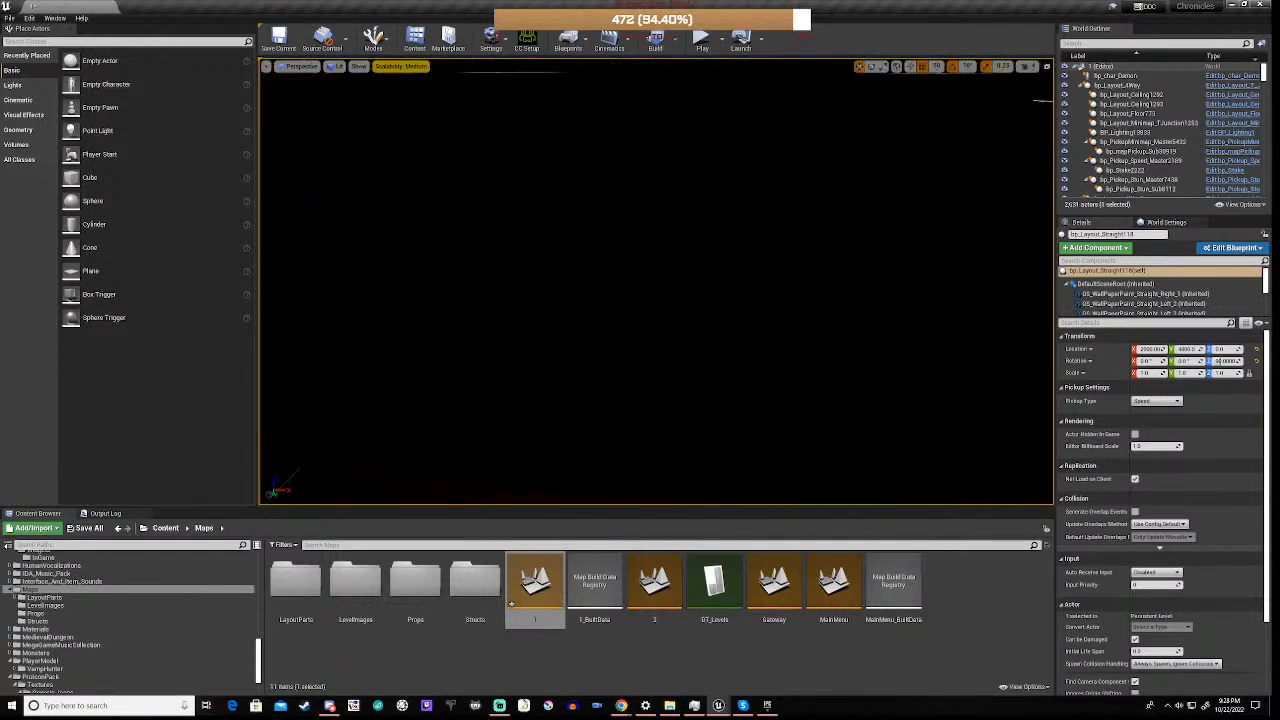
pyautogui.press('w')
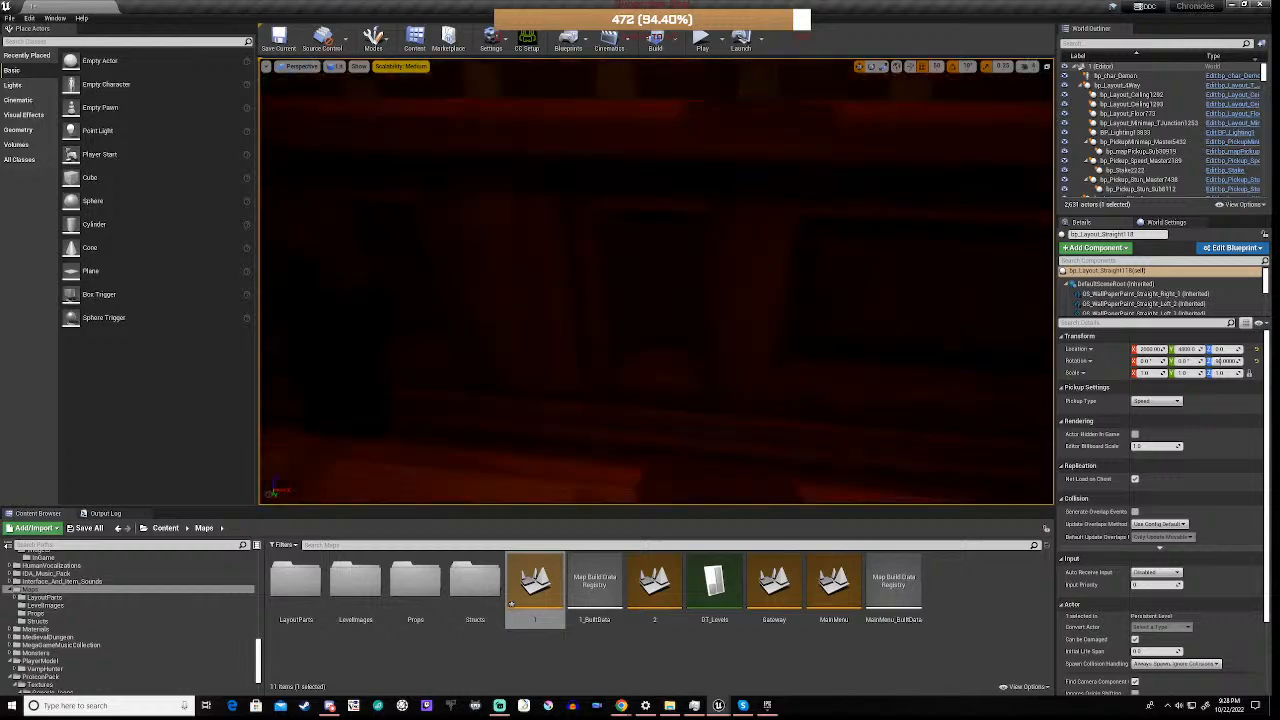
pyautogui.press('f')
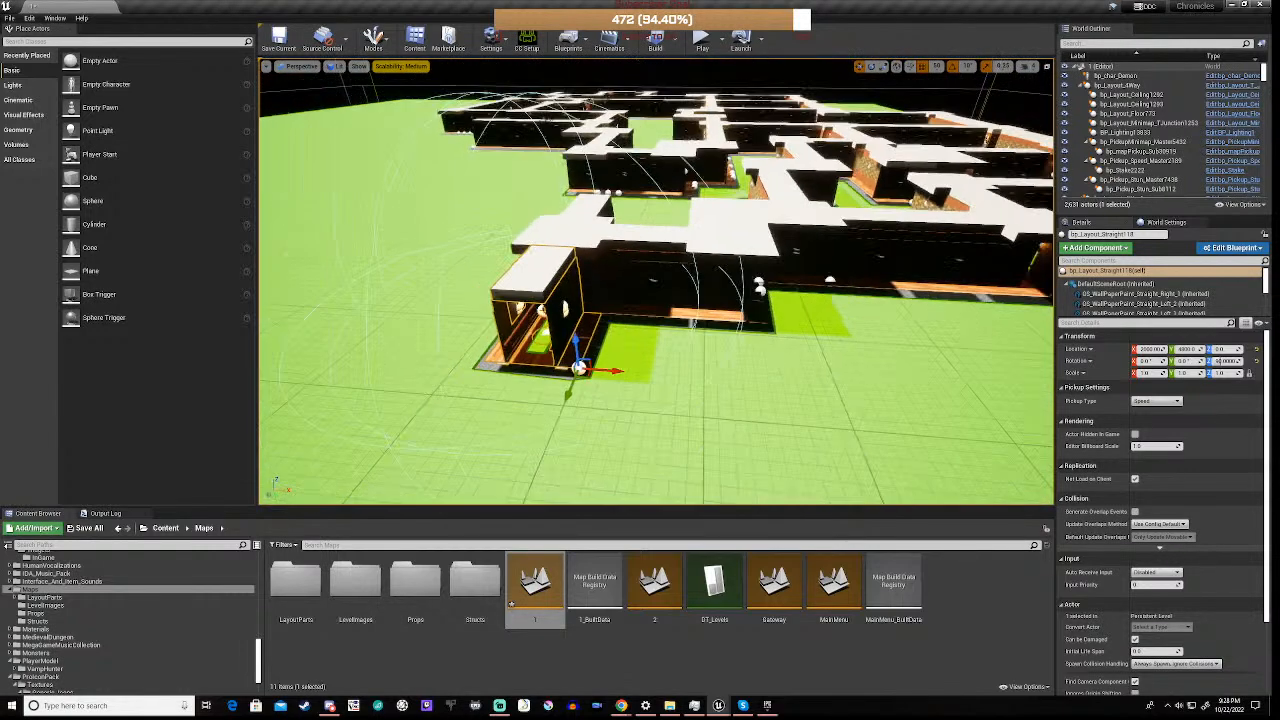
pyautogui.press('a')
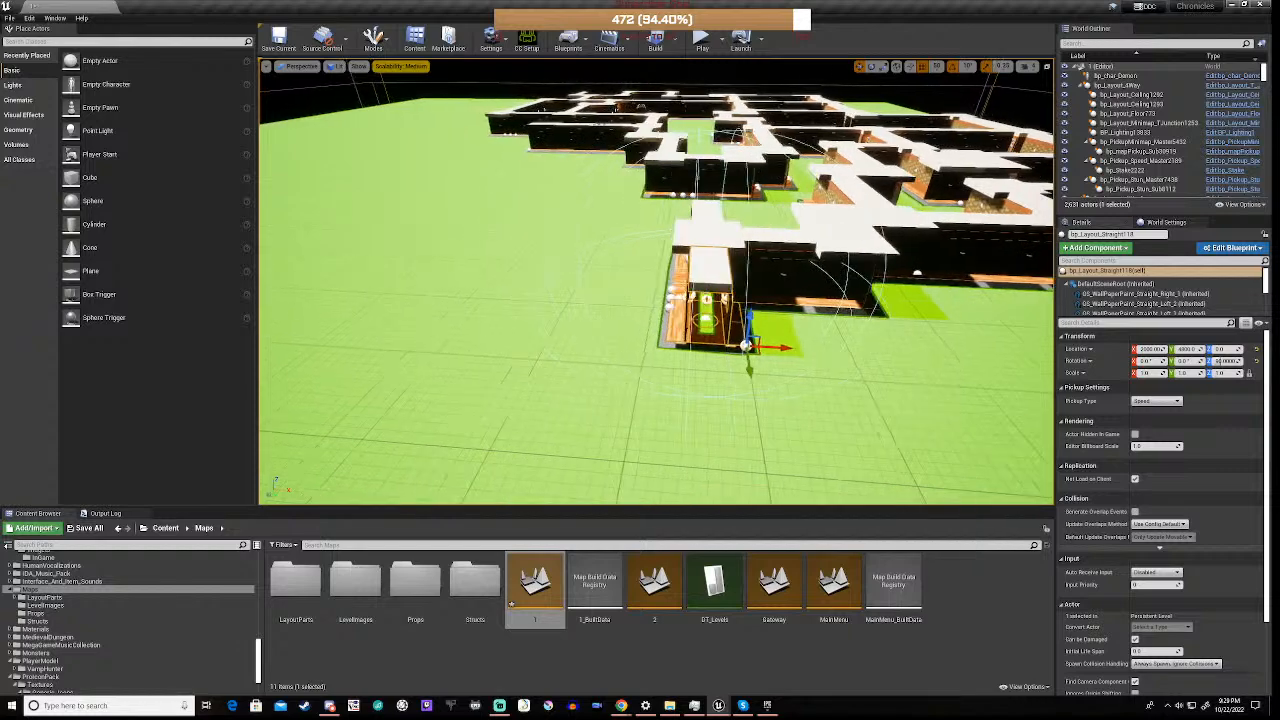
pyautogui.press('a')
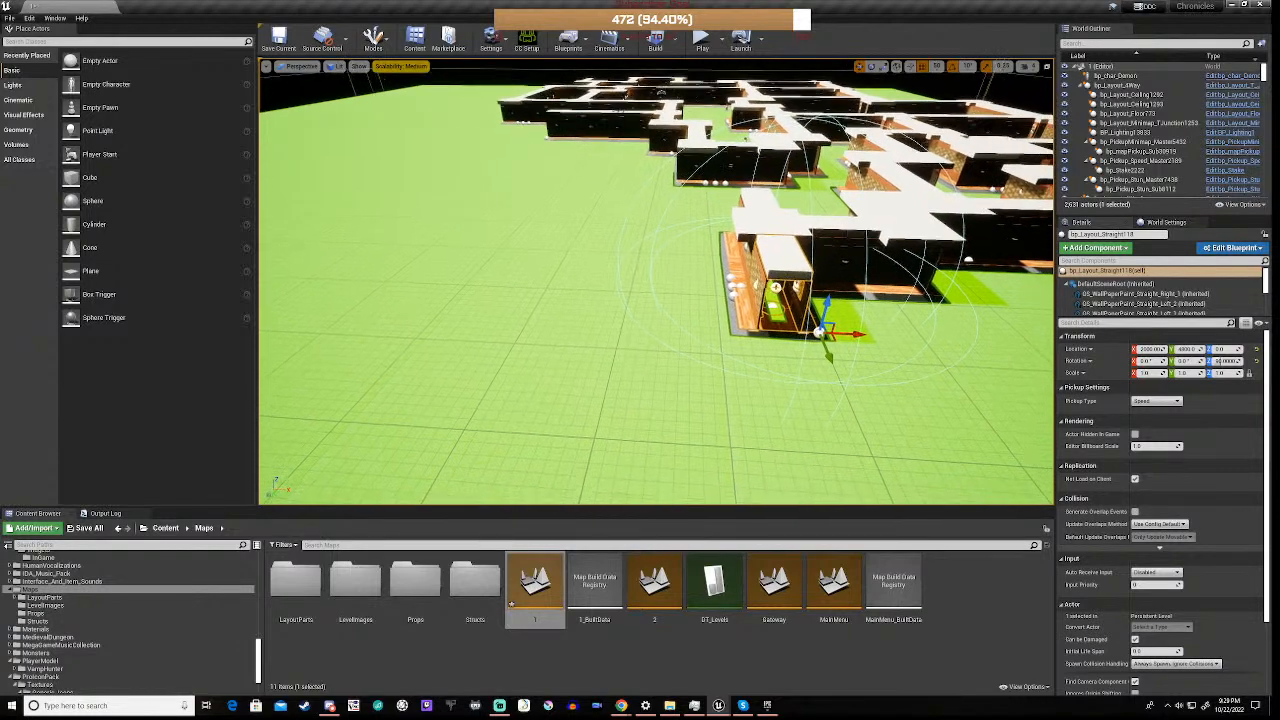
pyautogui.moveTo(656, 281); pyautogui.dragTo(843, 194, button='right')
pyautogui.press('a')
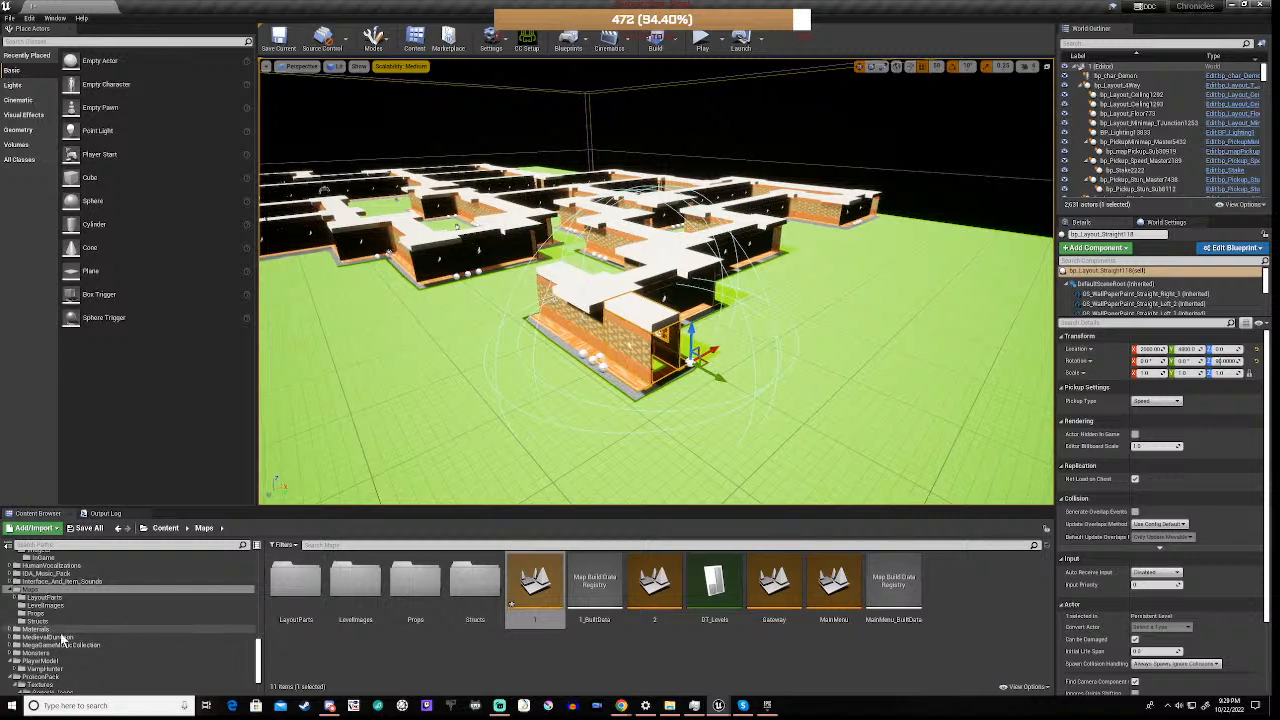
# Browse the project's content folders and open the Models folder inside Monsters
pyautogui.scroll(5, 57, 616)
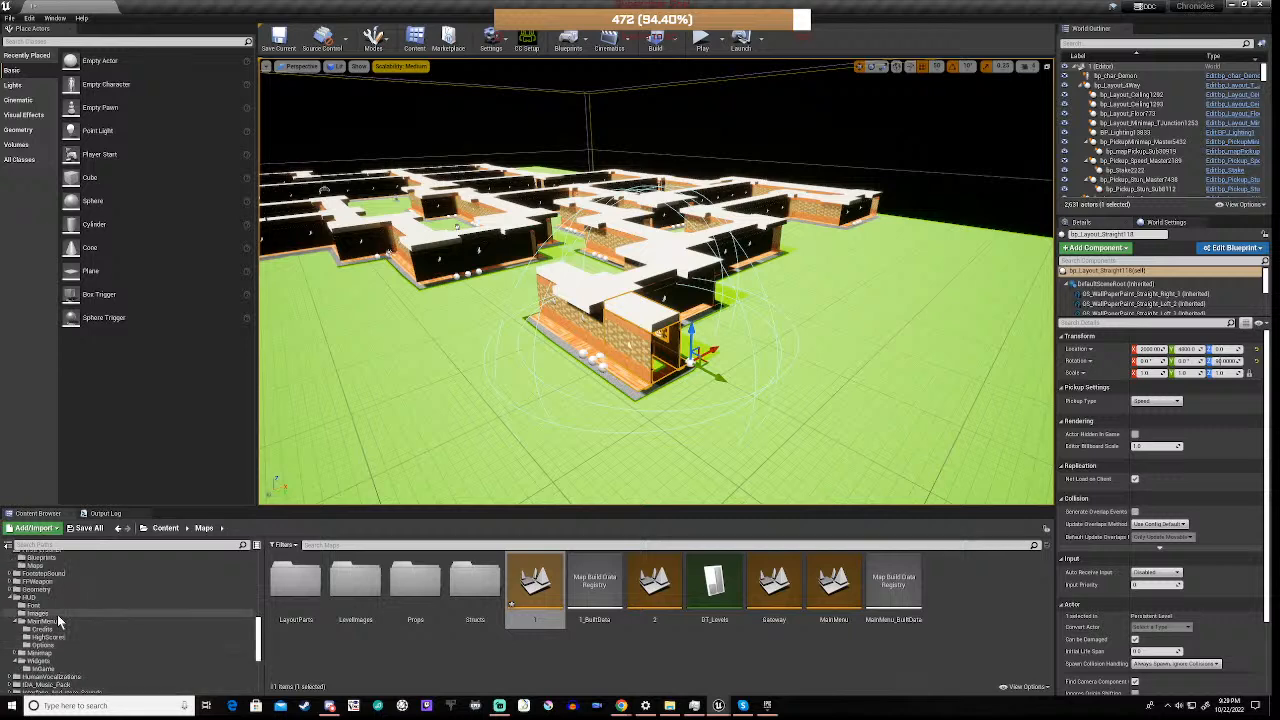
pyautogui.scroll(-5, 57, 614)
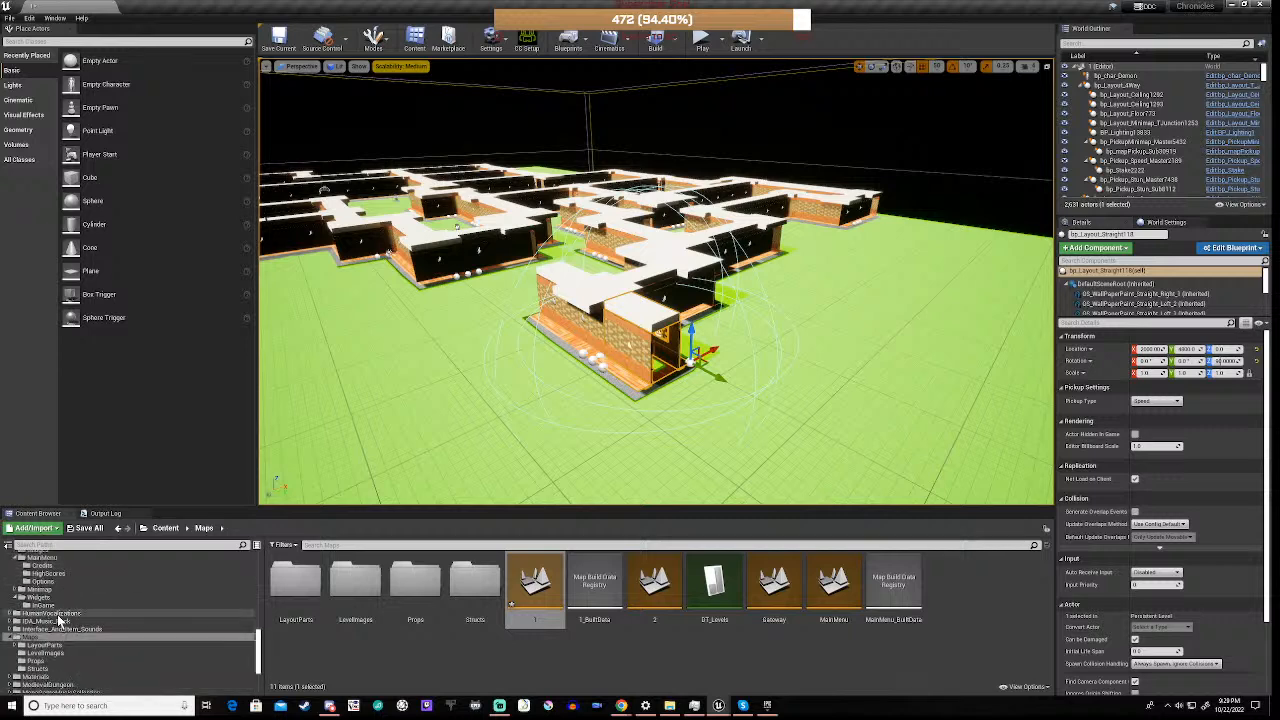
pyautogui.scroll(-1, 57, 614)
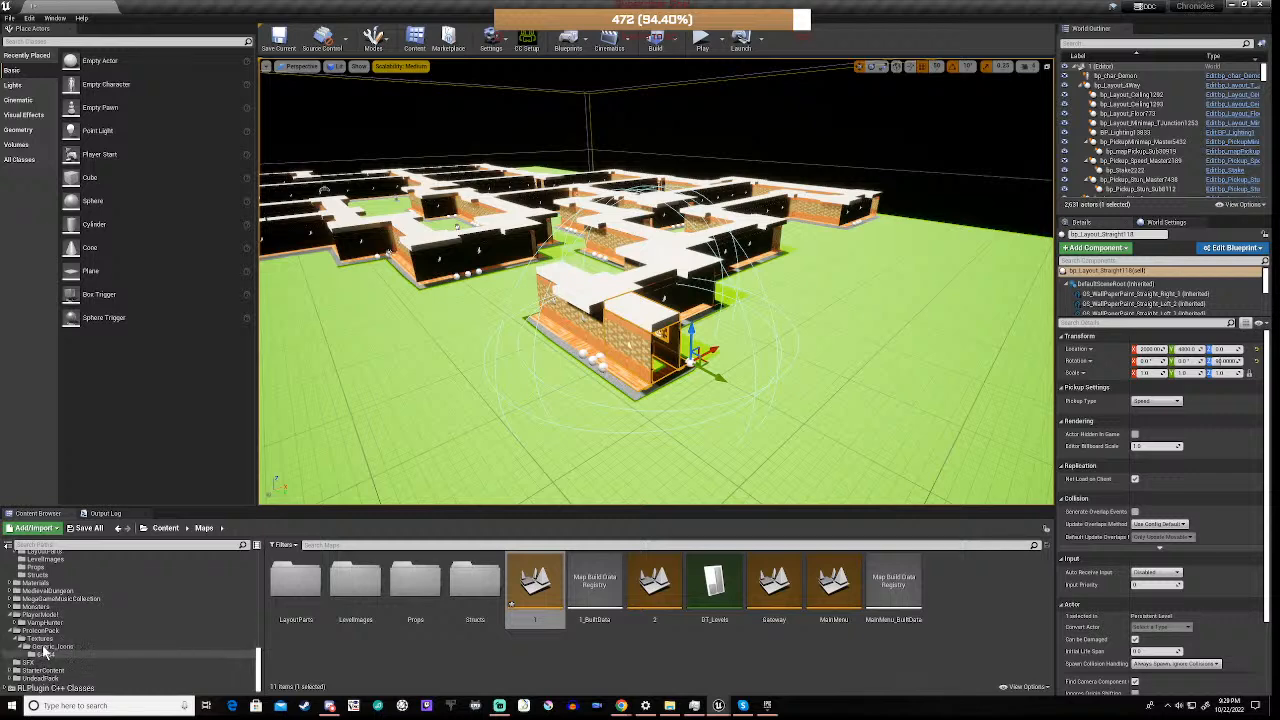
pyautogui.scroll(1, 44, 651)
pyautogui.scroll(1, 44, 651)
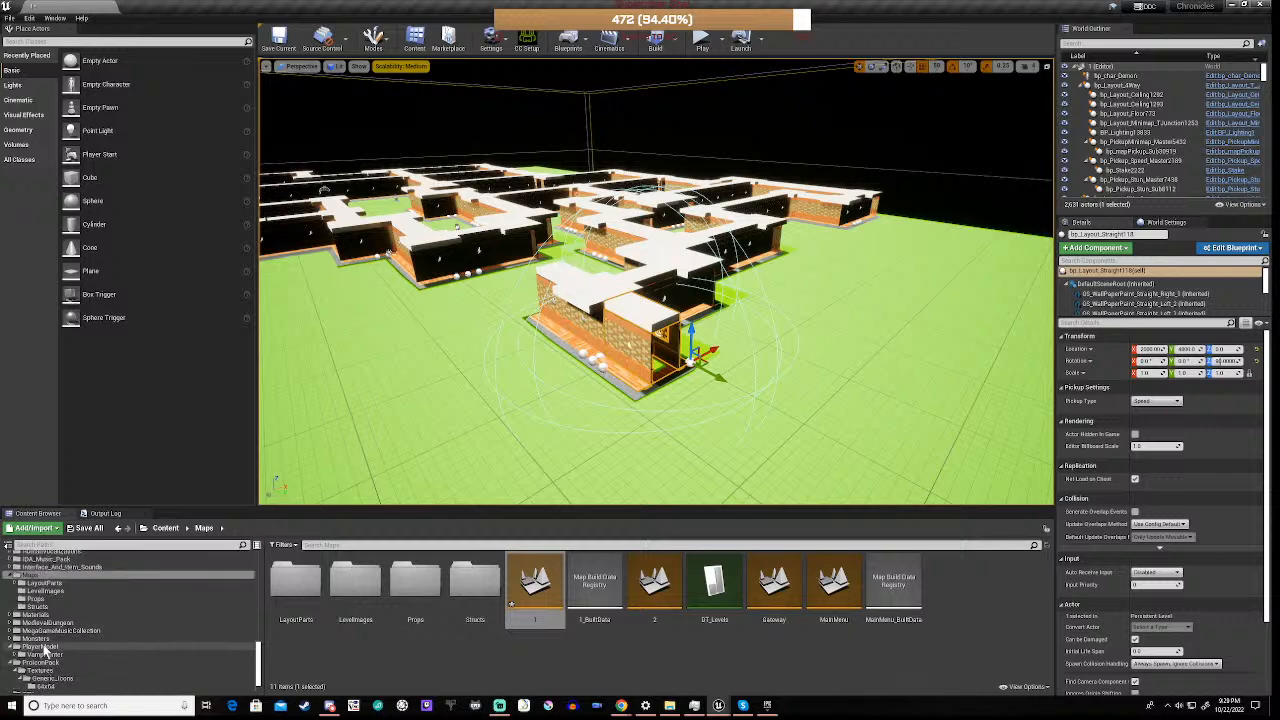
pyautogui.scroll(1, 44, 648)
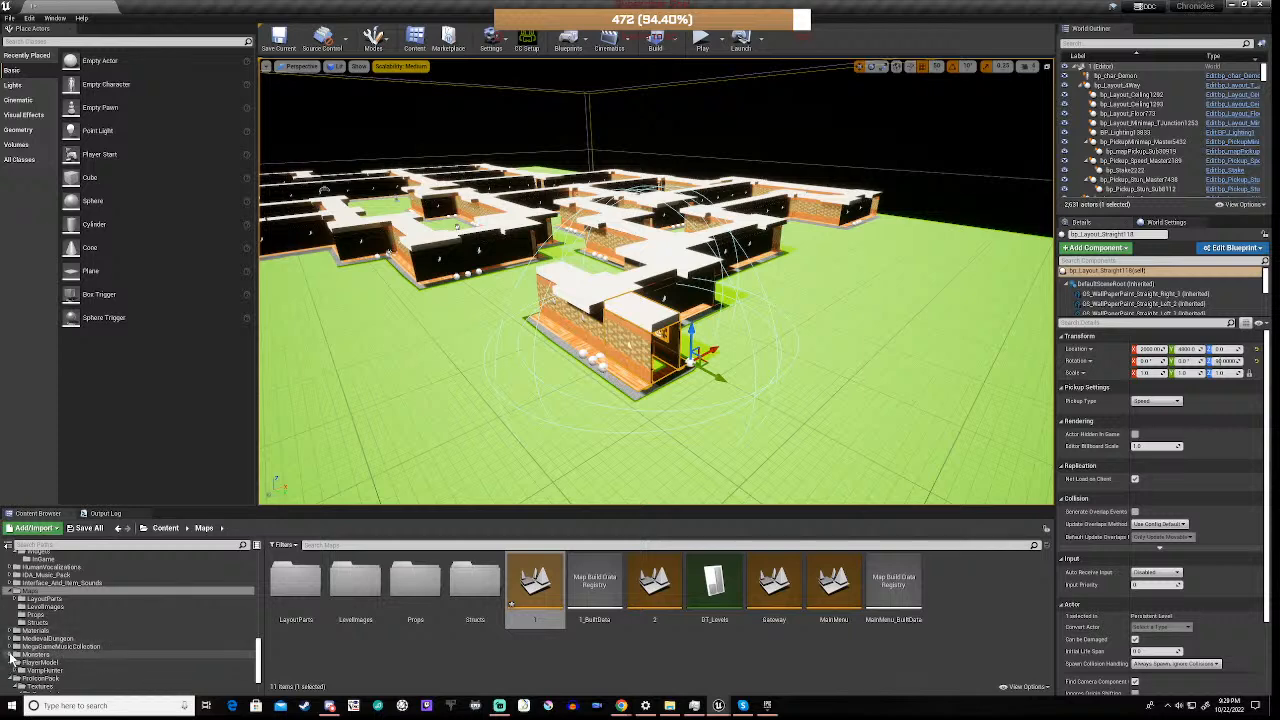
pyautogui.click(10, 654)
pyautogui.scroll(-3, 20, 660)
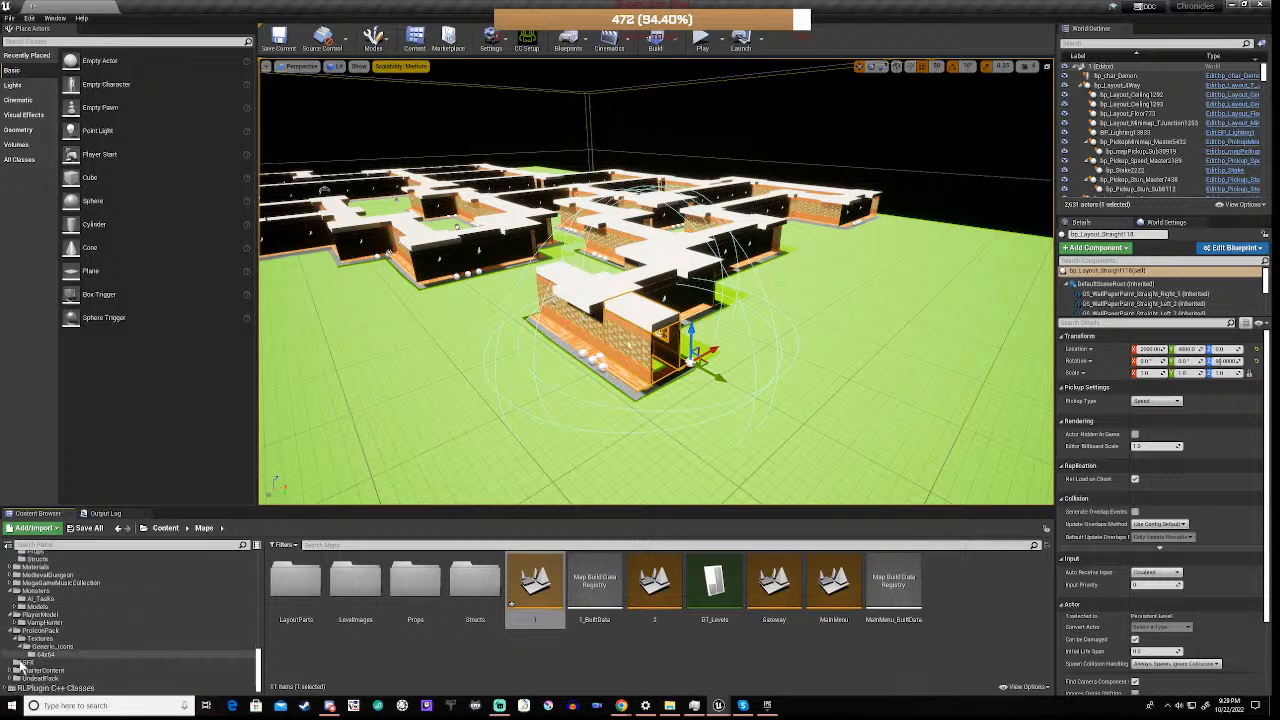
pyautogui.click(40, 591)
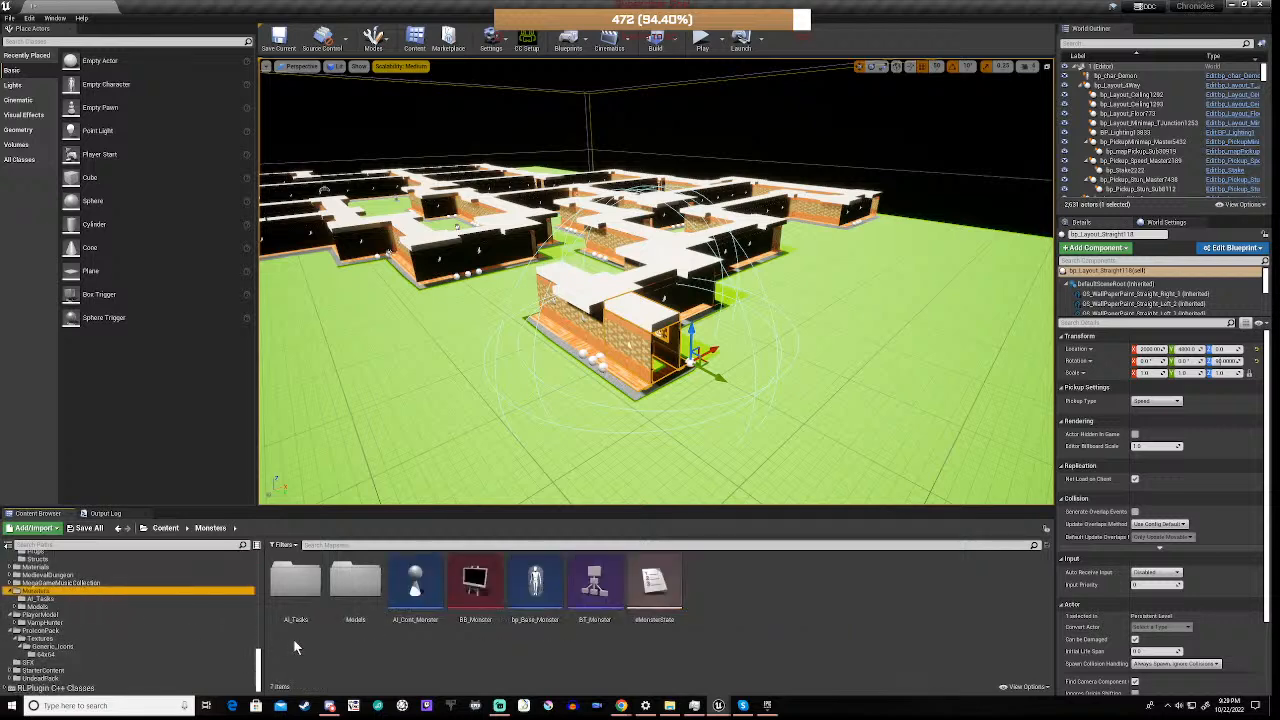
pyautogui.click(342, 596)
pyautogui.doubleClick(342, 596)
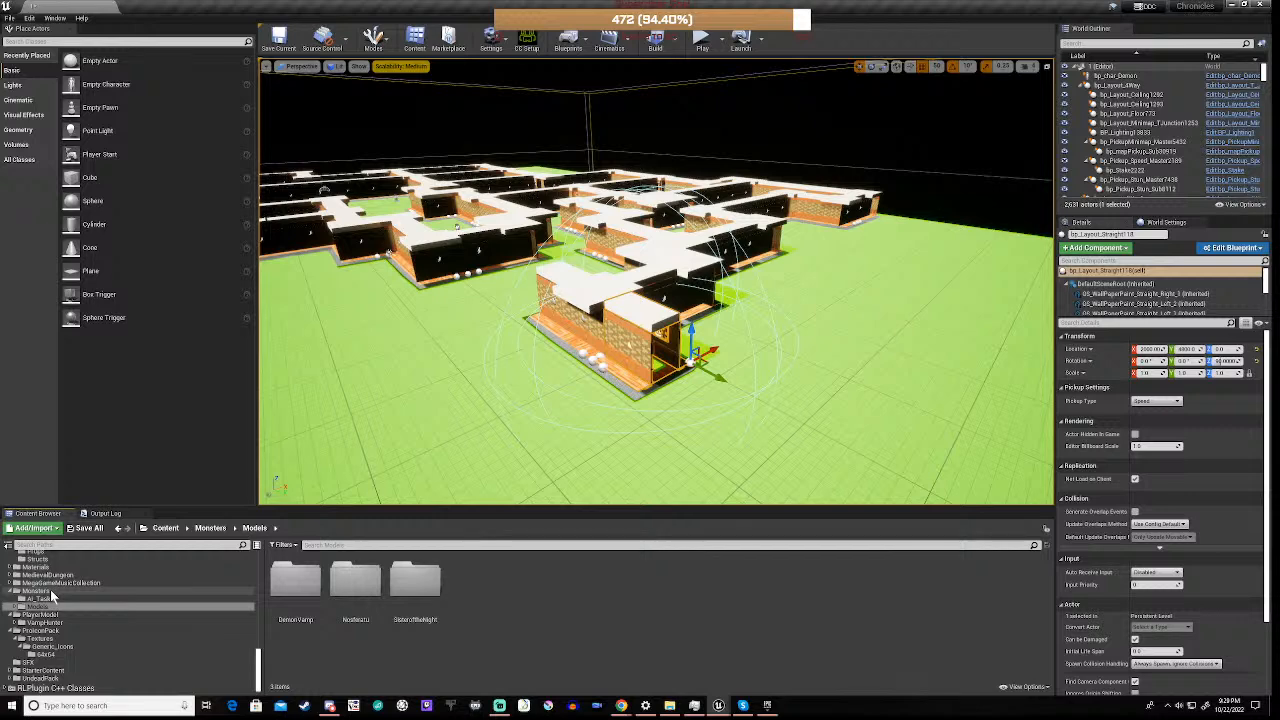
# Return to the Monsters folder and open the bp_Base_Monster blueprint
pyautogui.scroll(2, 50, 589)
pyautogui.scroll(5, 50, 589)
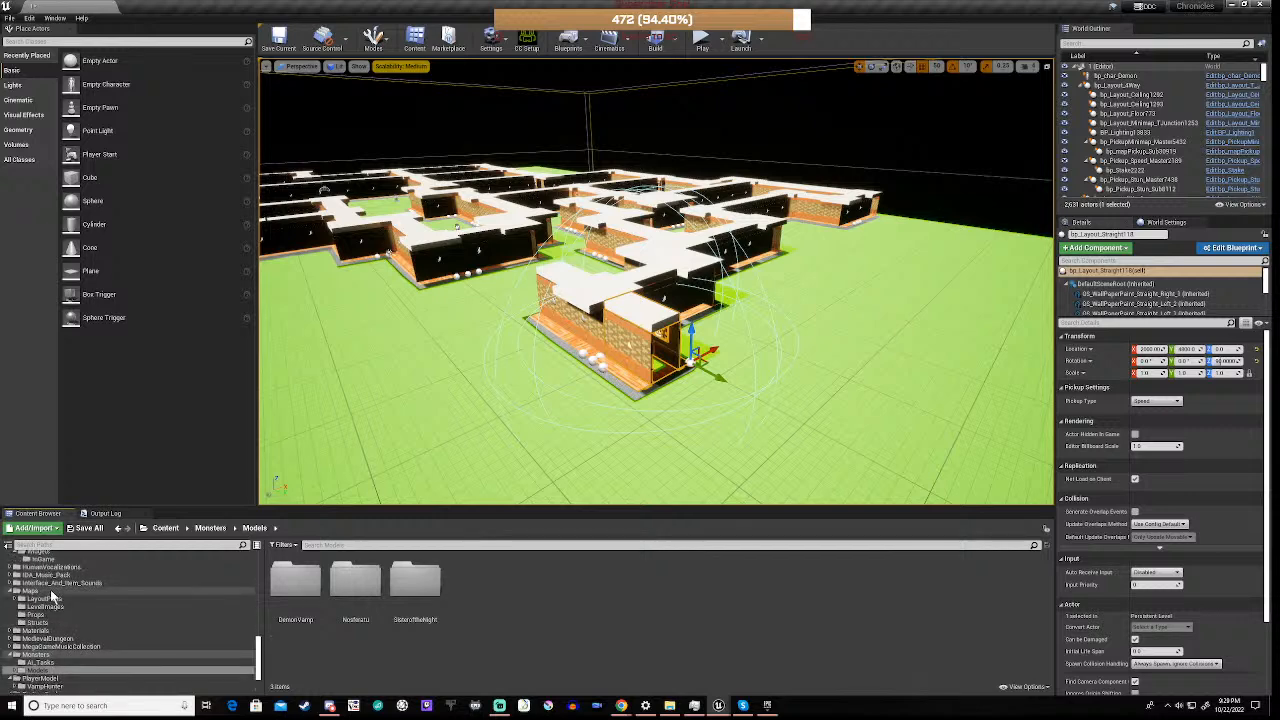
pyautogui.scroll(-6, 50, 589)
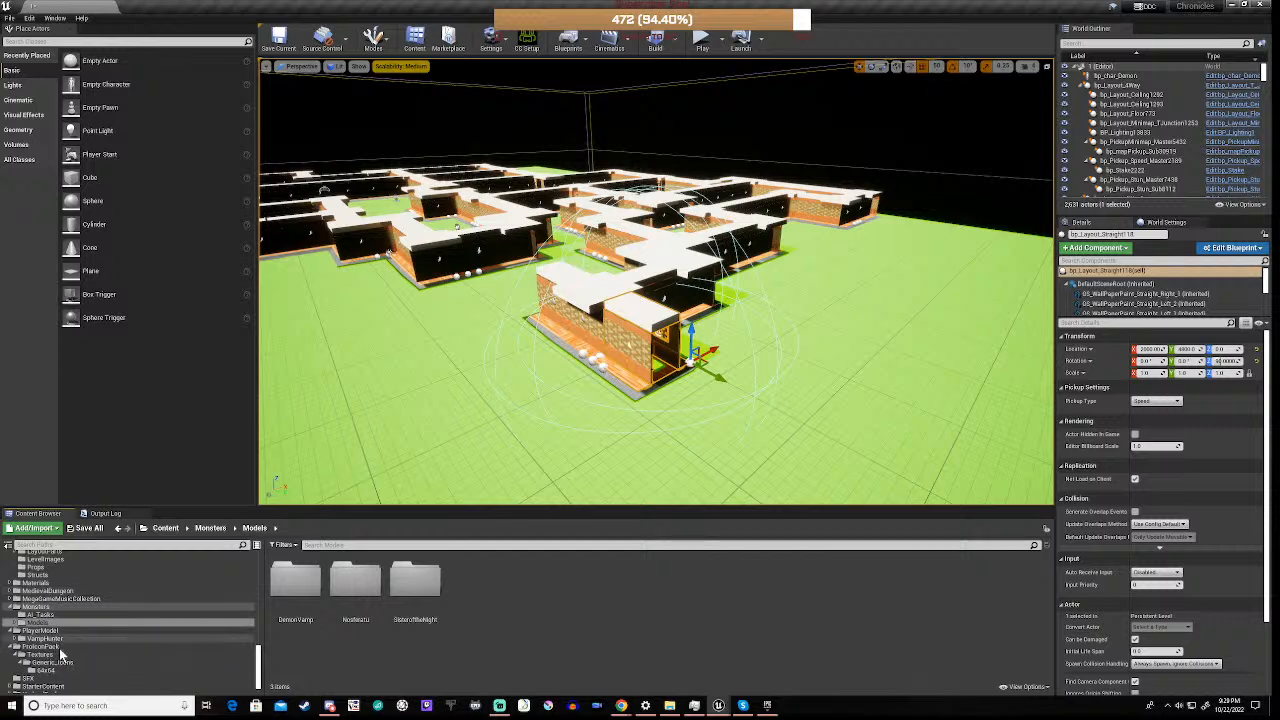
pyautogui.scroll(-1, 59, 648)
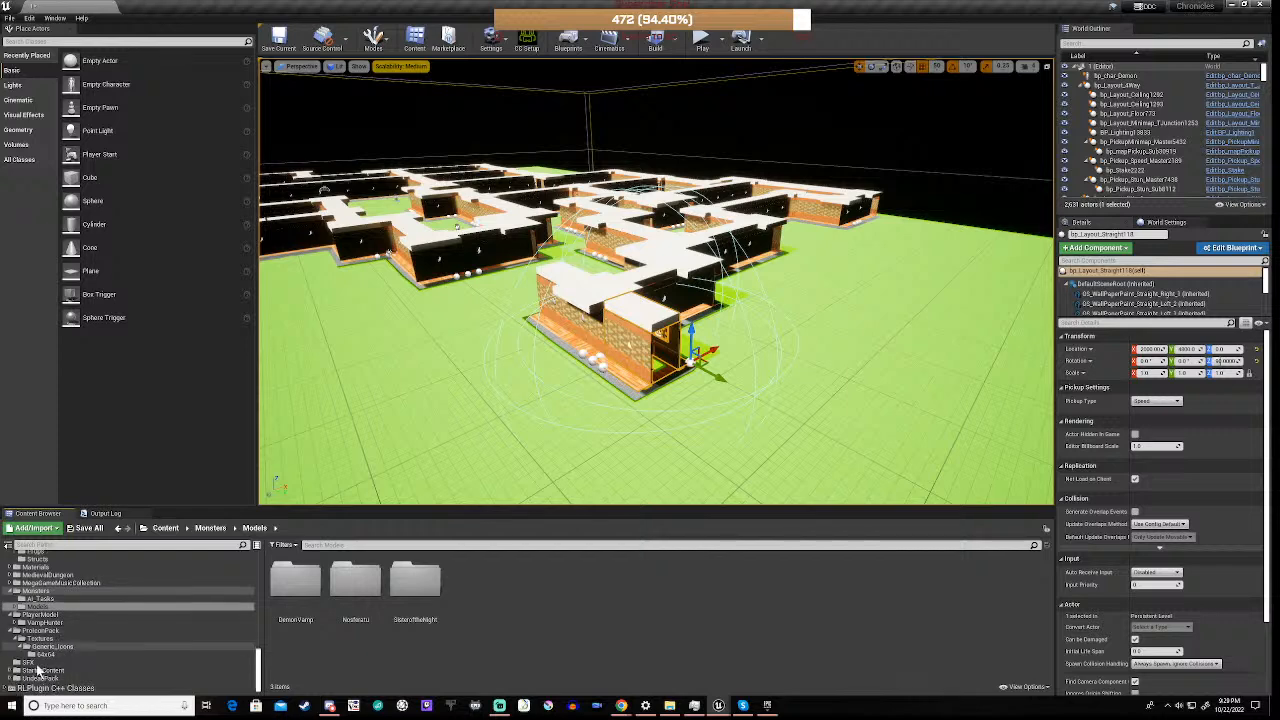
pyautogui.click(52, 591)
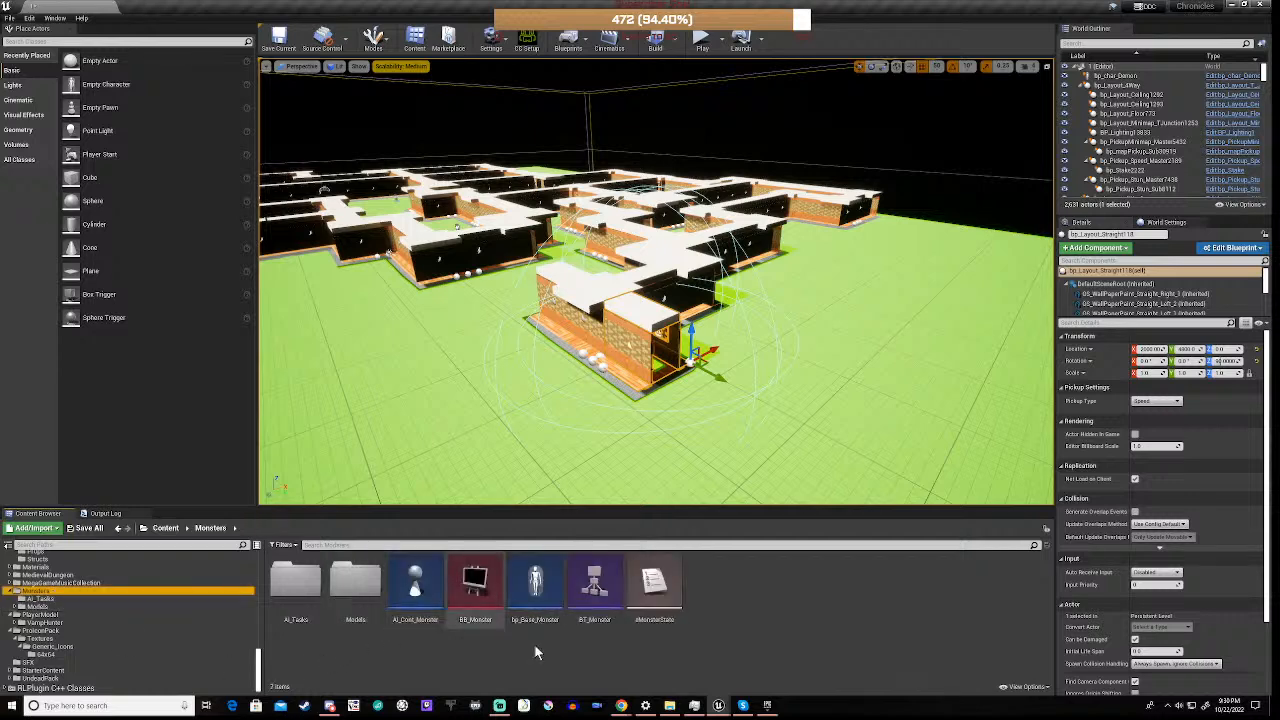
pyautogui.doubleClick(535, 580)
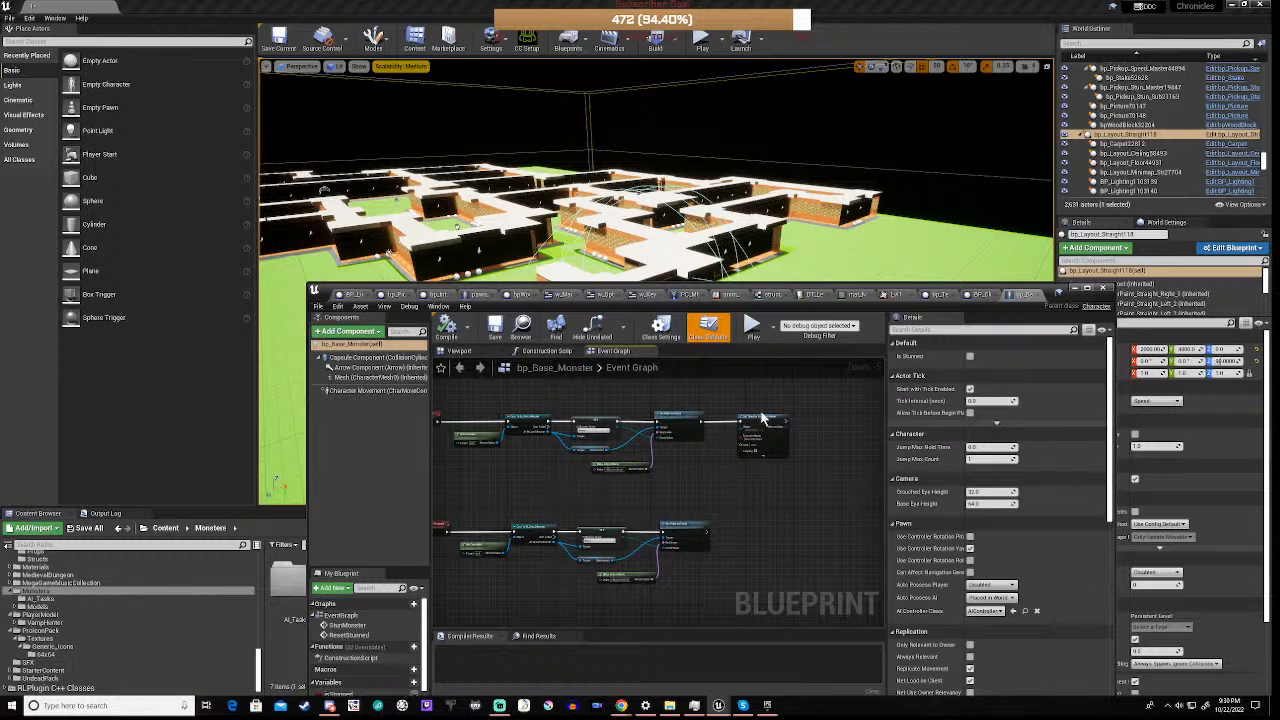
# Examine the stun logic in bp_Base_Monster's Event Graph, covering the StunMonster chain, its Set Timer by Function Name node and the ResetStunned chain
pyautogui.scroll(5, 762, 418)
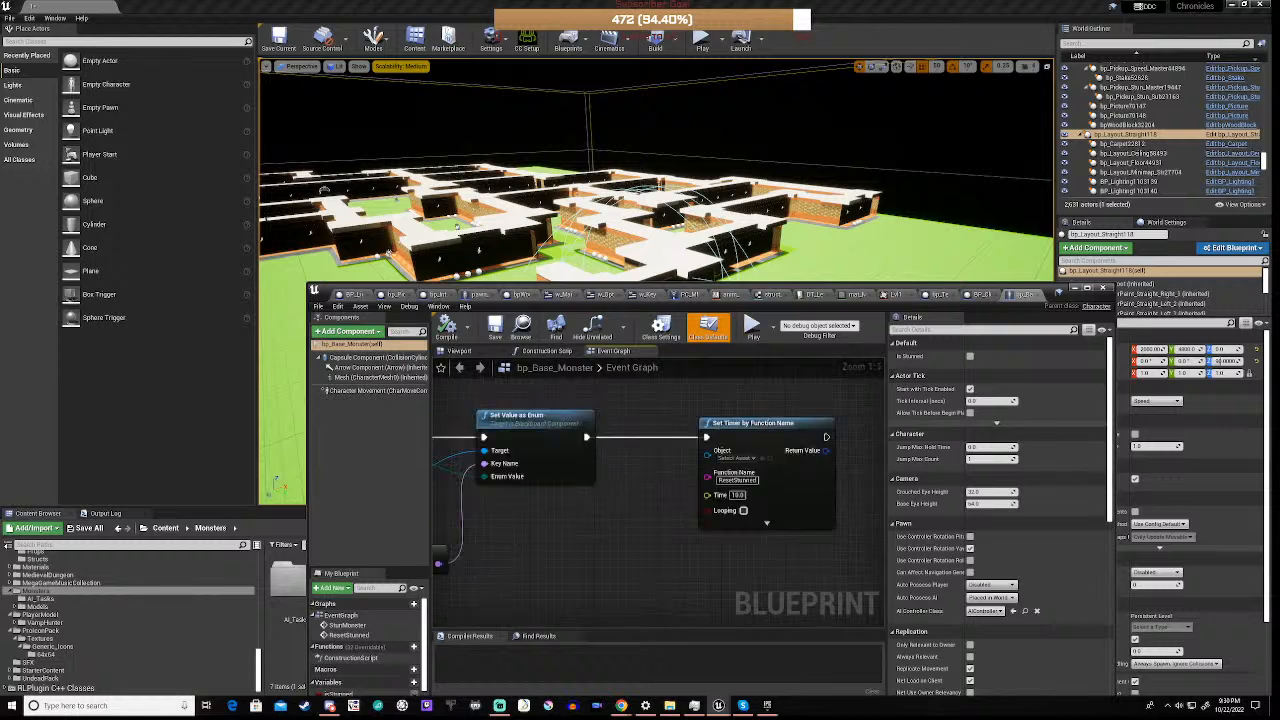
pyautogui.moveTo(514, 531); pyautogui.dragTo(930, 500, button='right')
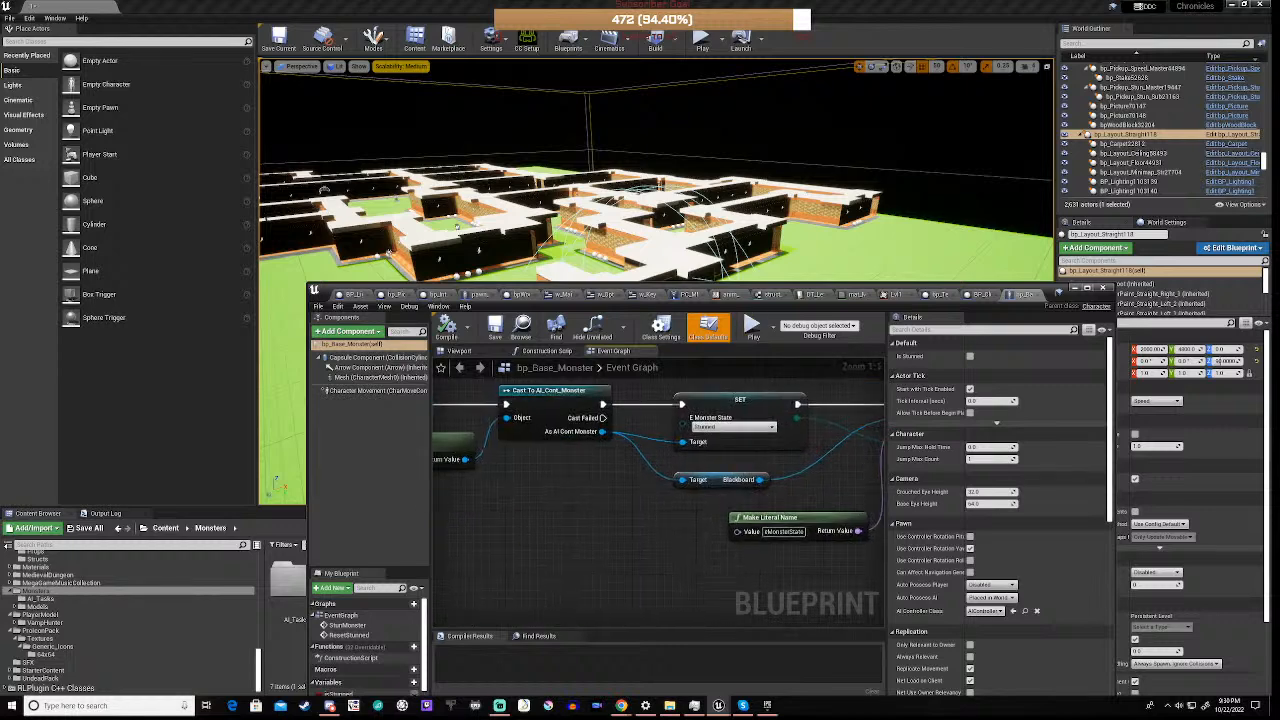
pyautogui.moveTo(500, 515); pyautogui.dragTo(682, 571, button='right')
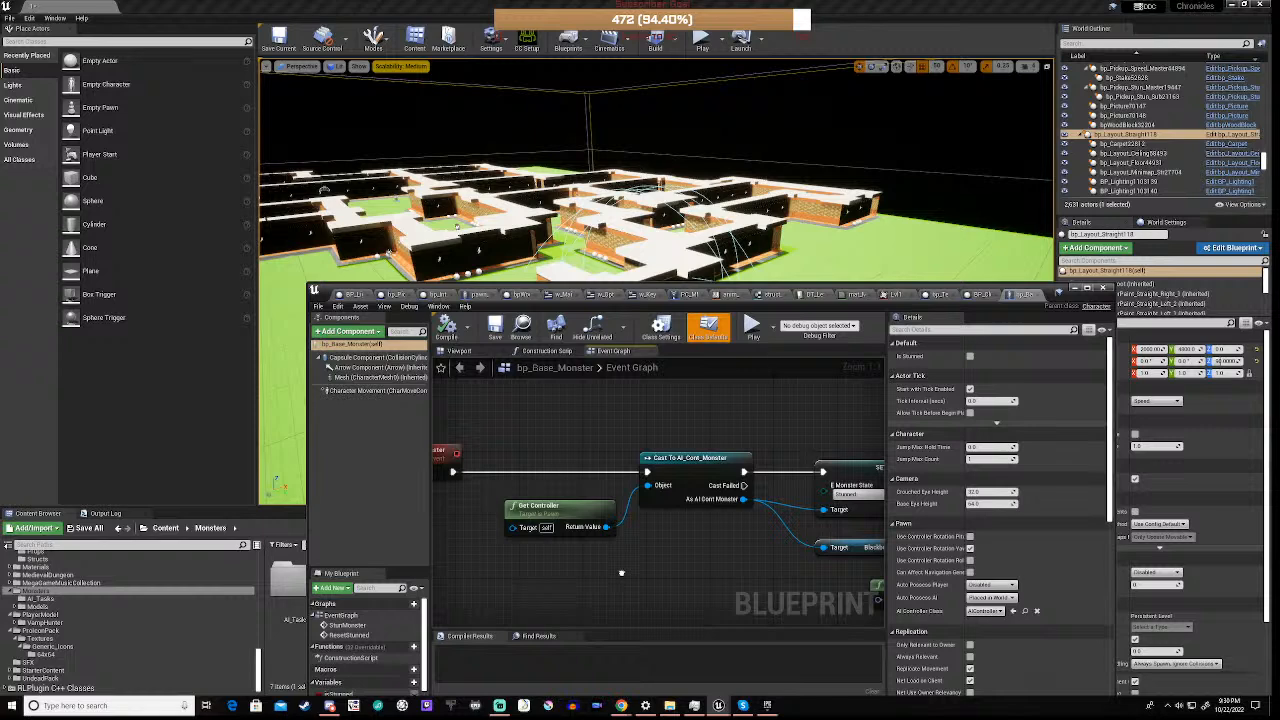
pyautogui.moveTo(621, 572); pyautogui.dragTo(372, 572, button='right')
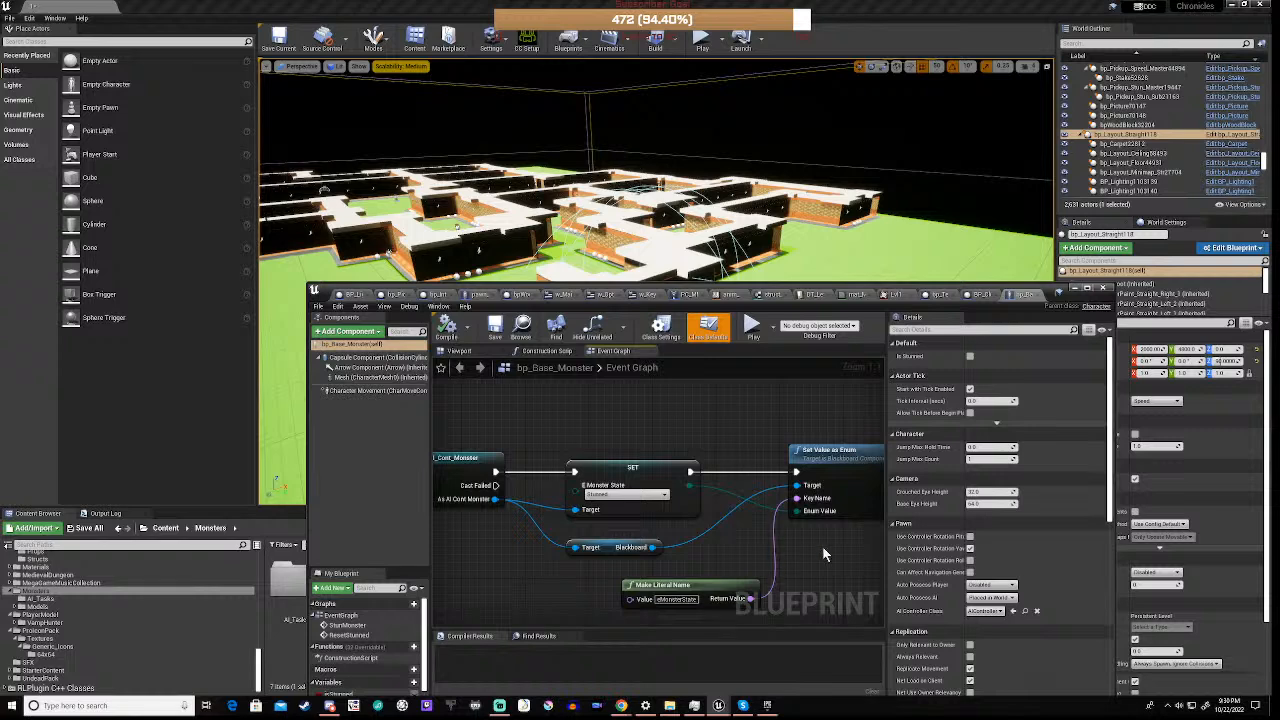
pyautogui.moveTo(822, 546); pyautogui.dragTo(385, 505, button='right')
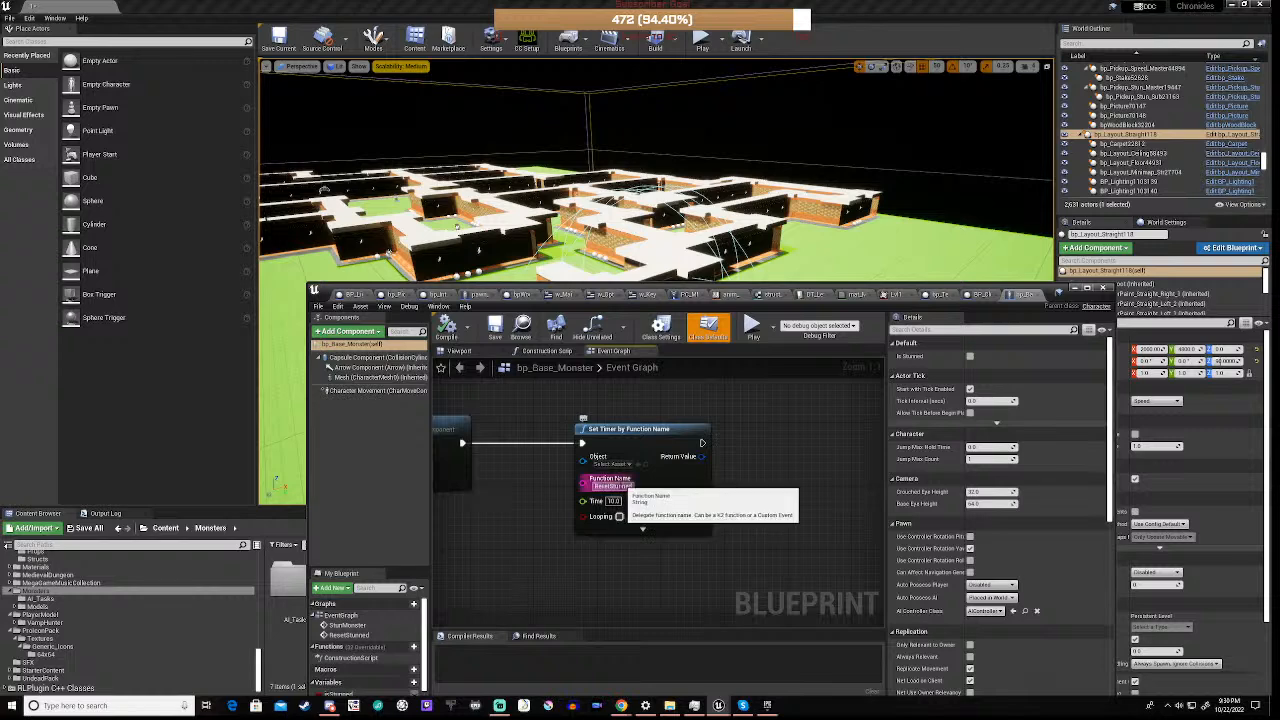
pyautogui.scroll(-3, 516, 554)
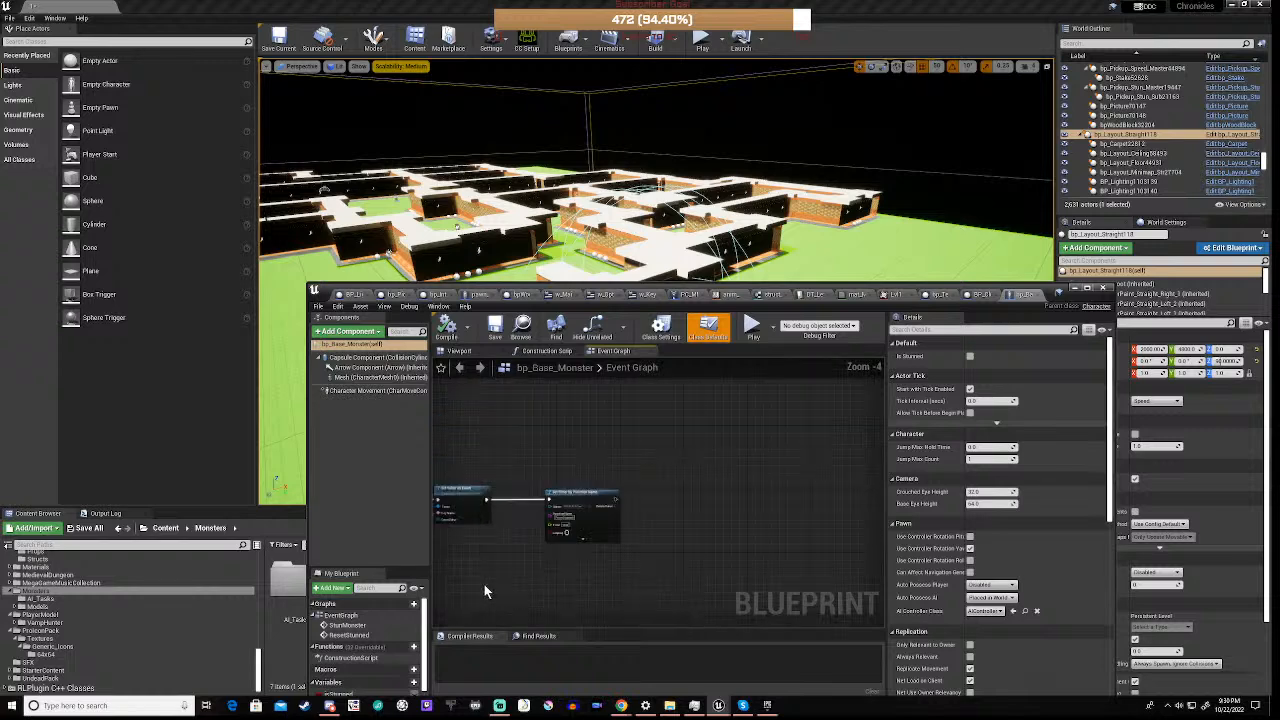
pyautogui.moveTo(484, 584); pyautogui.dragTo(700, 431, button='right')
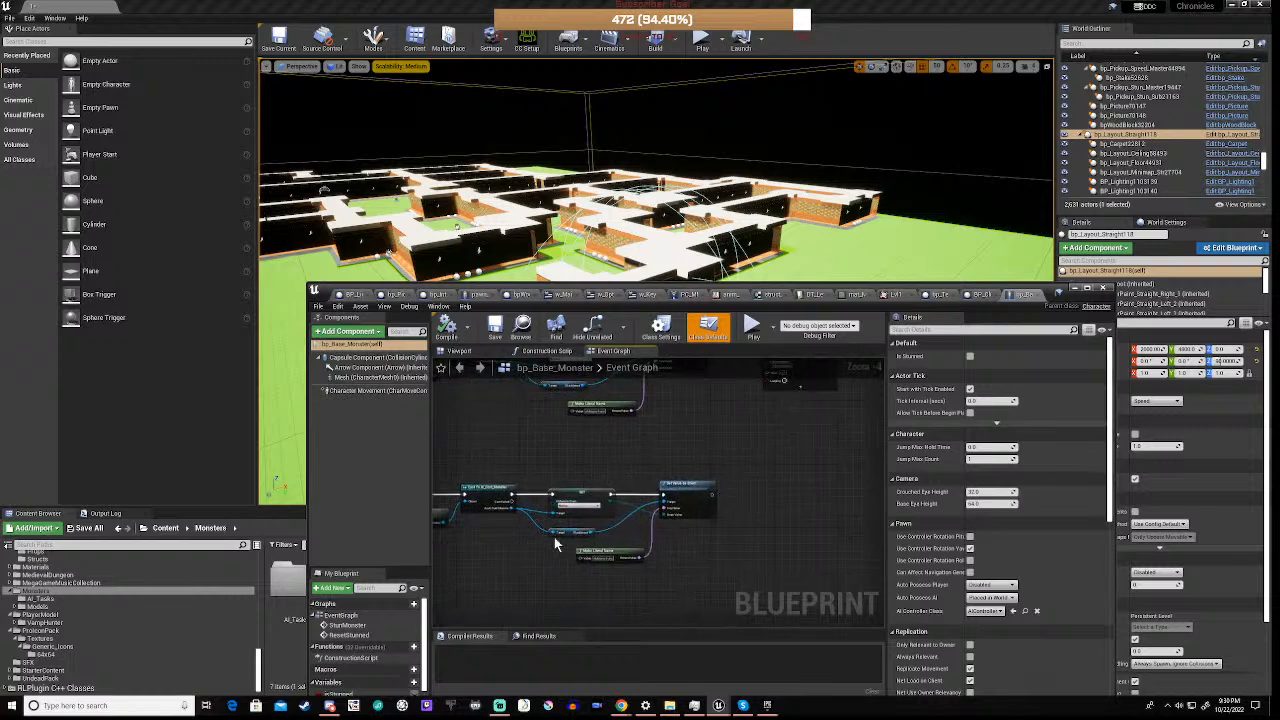
pyautogui.moveTo(530, 546); pyautogui.dragTo(688, 488, button='right')
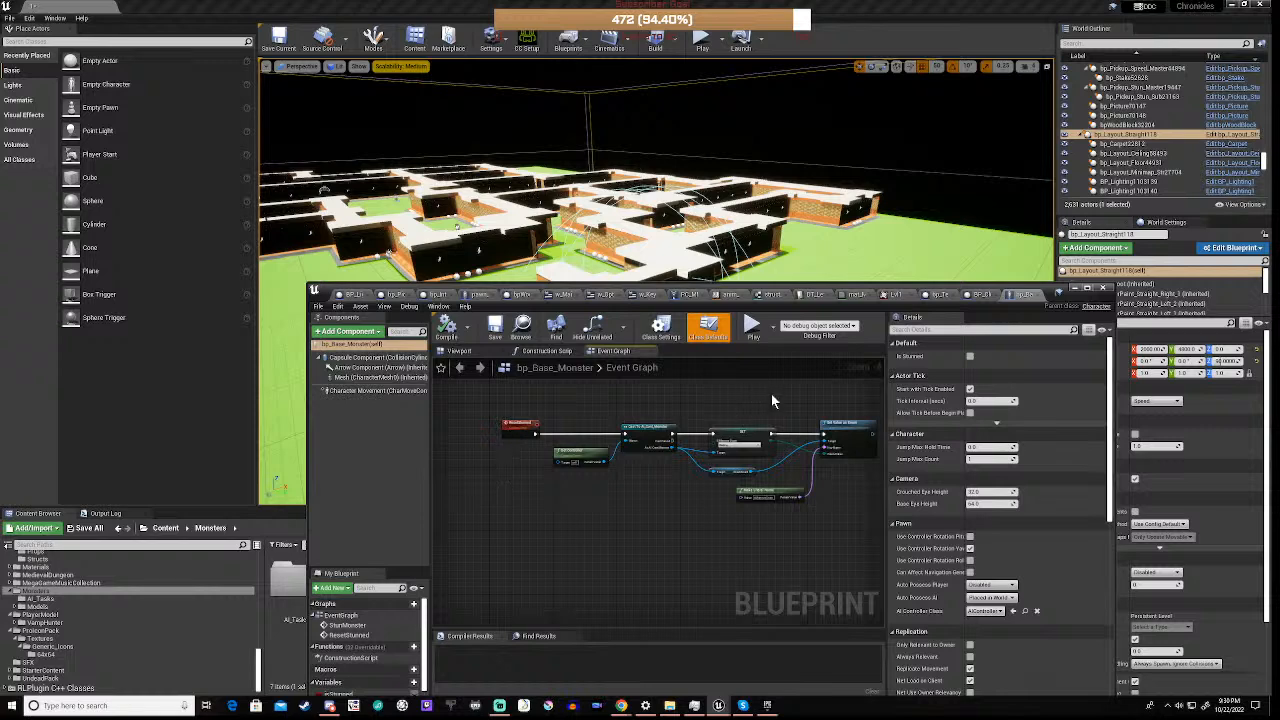
pyautogui.moveTo(775, 400); pyautogui.dragTo(576, 599, button='right')
pyautogui.scroll(4, 745, 522)
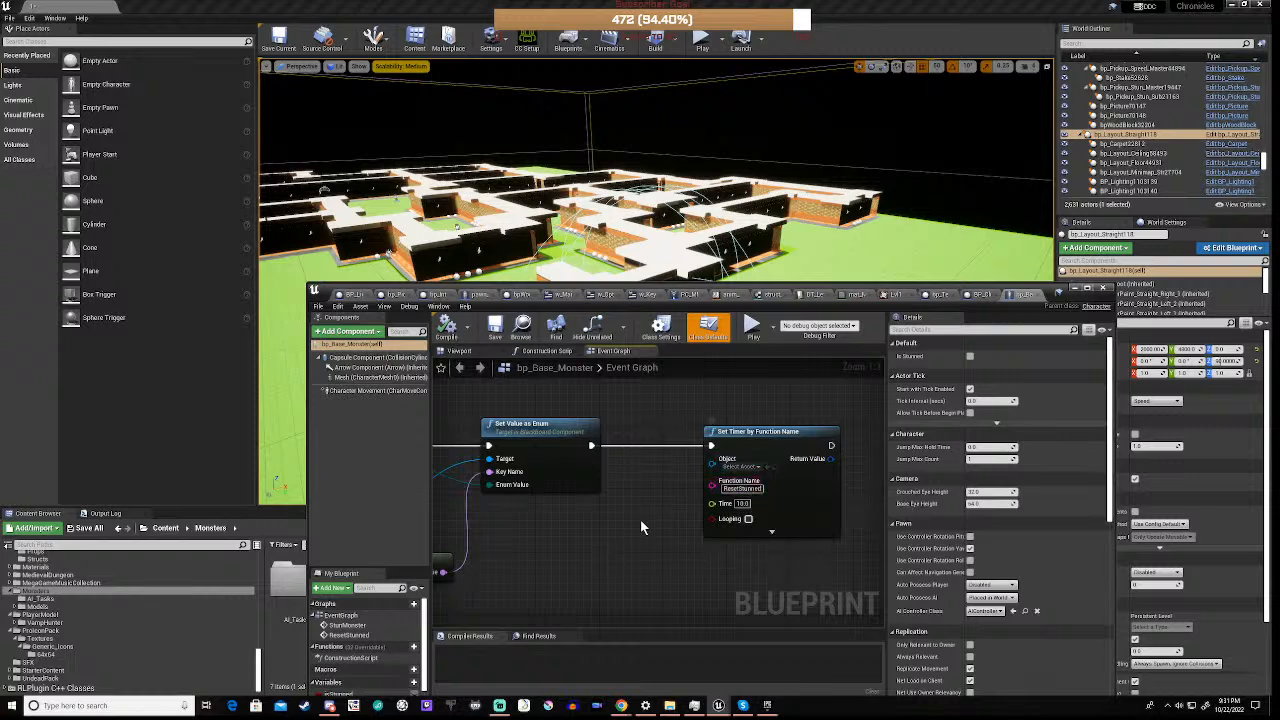
pyautogui.scroll(-6, 640, 519)
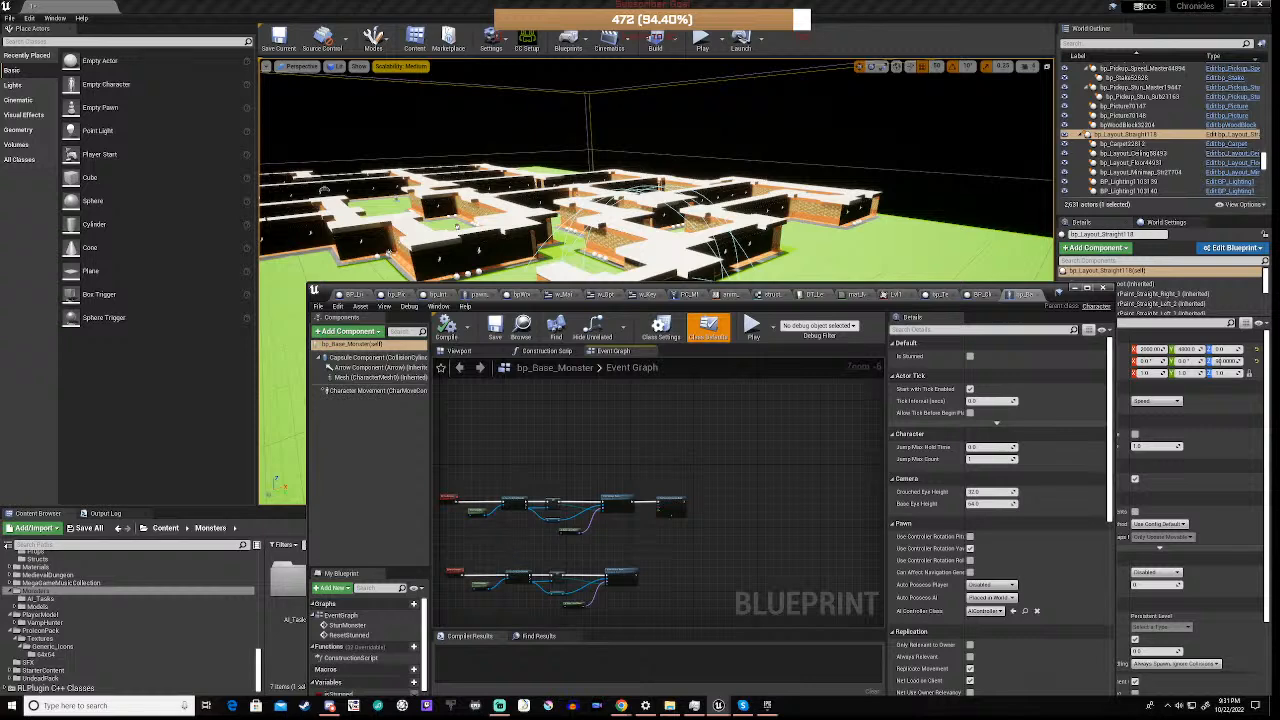
pyautogui.moveTo(496, 554); pyautogui.dragTo(588, 527, button='right')
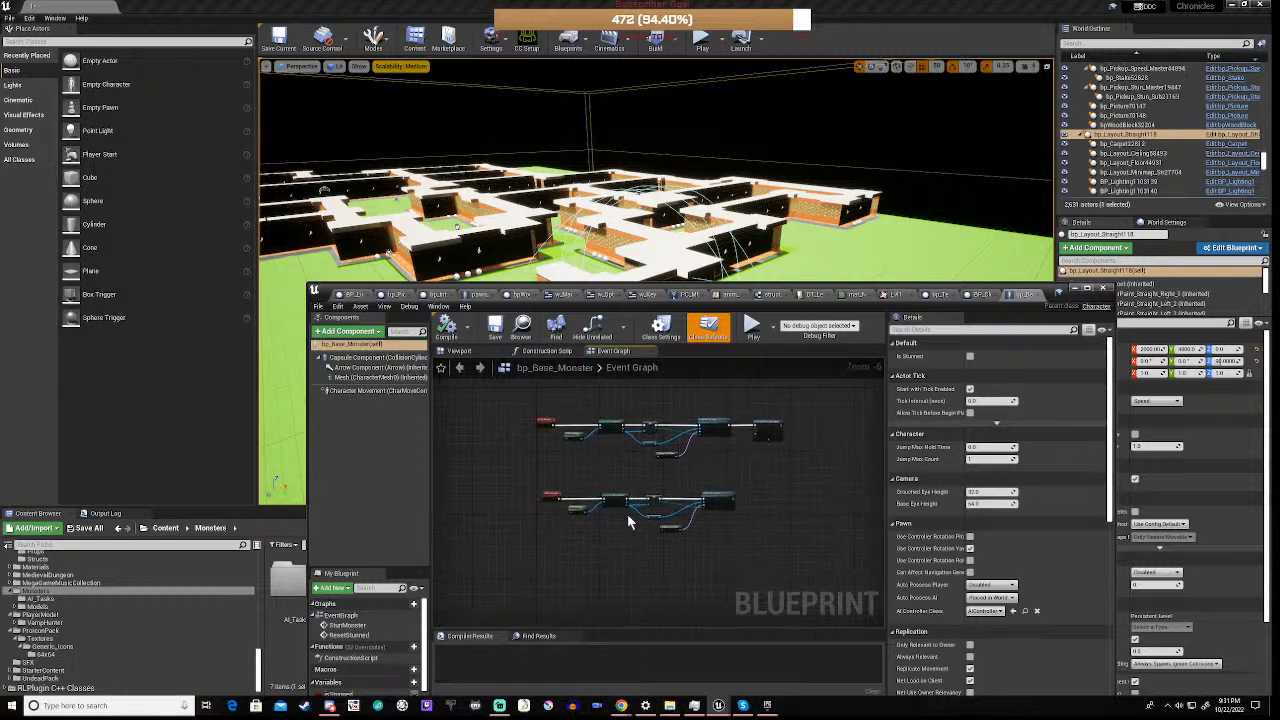
# Examine the SET, Blackboard and Set Value as Enum nodes in bp_Base_Monster's graph and minimize the blueprint window
pyautogui.scroll(4, 627, 514)
pyautogui.scroll(1, 627, 516)
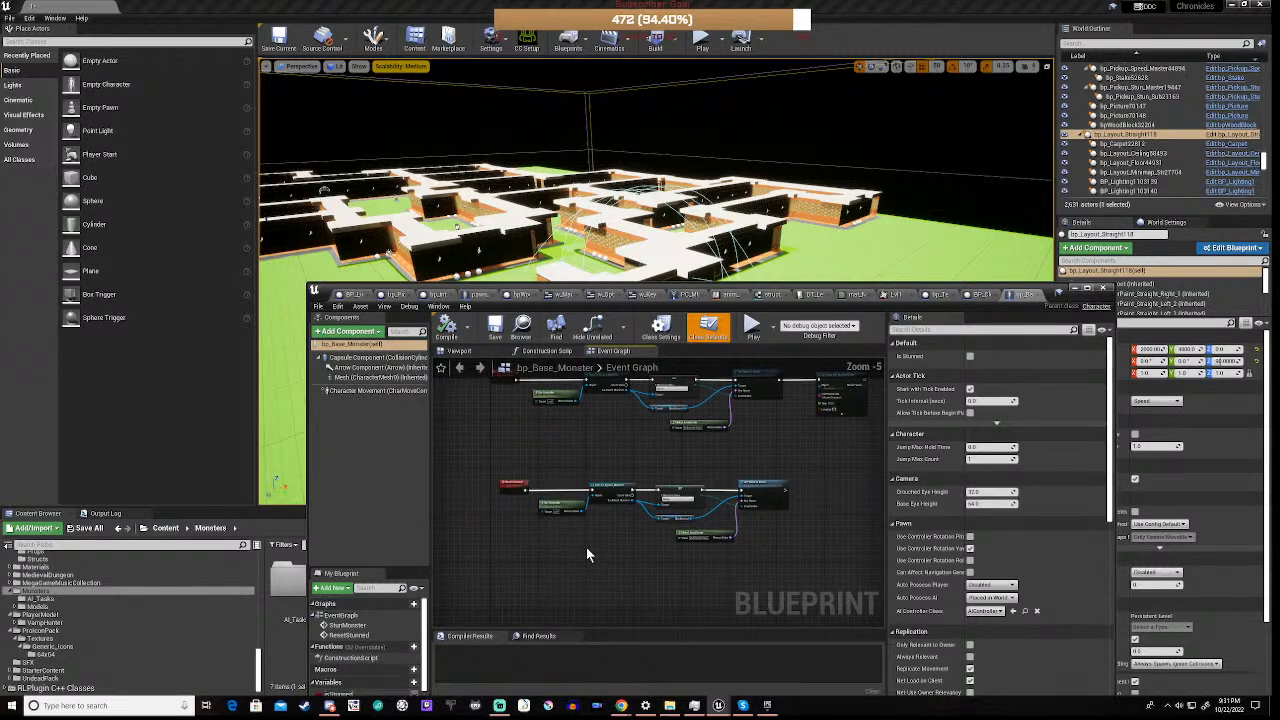
pyautogui.scroll(1, 706, 516)
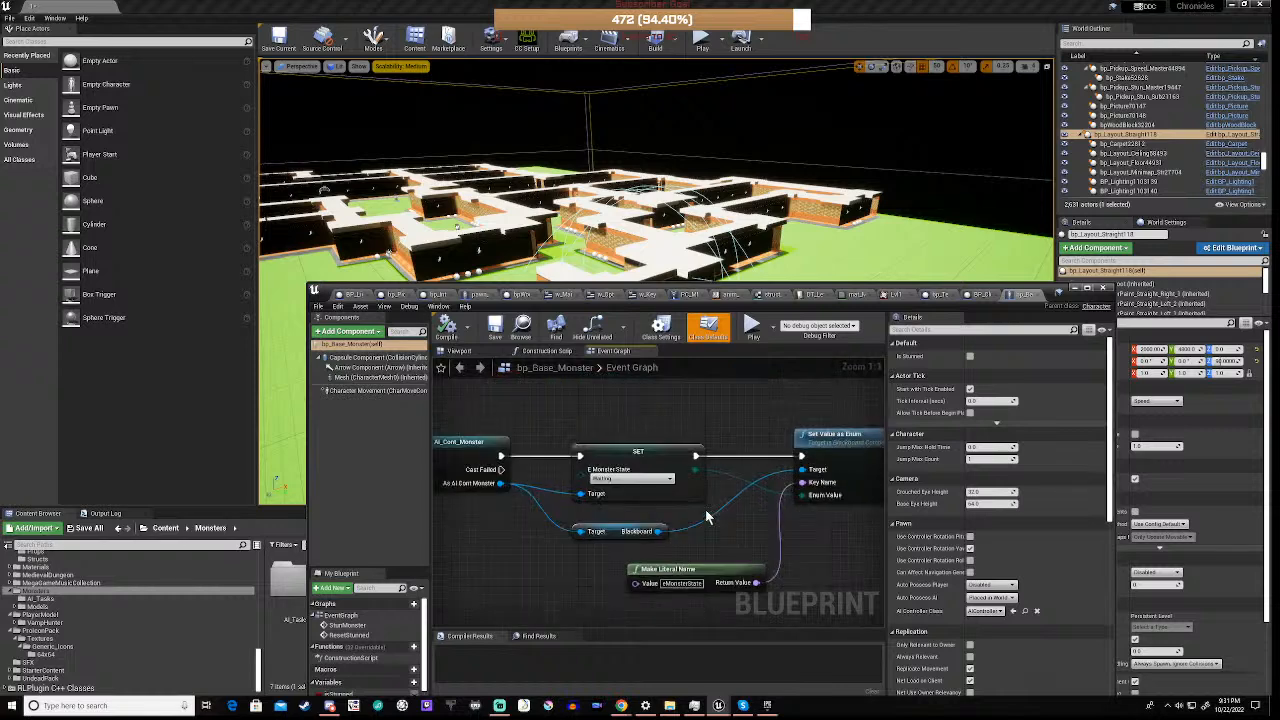
pyautogui.scroll(-6, 690, 524)
pyautogui.moveTo(587, 562); pyautogui.dragTo(582, 535, button='right')
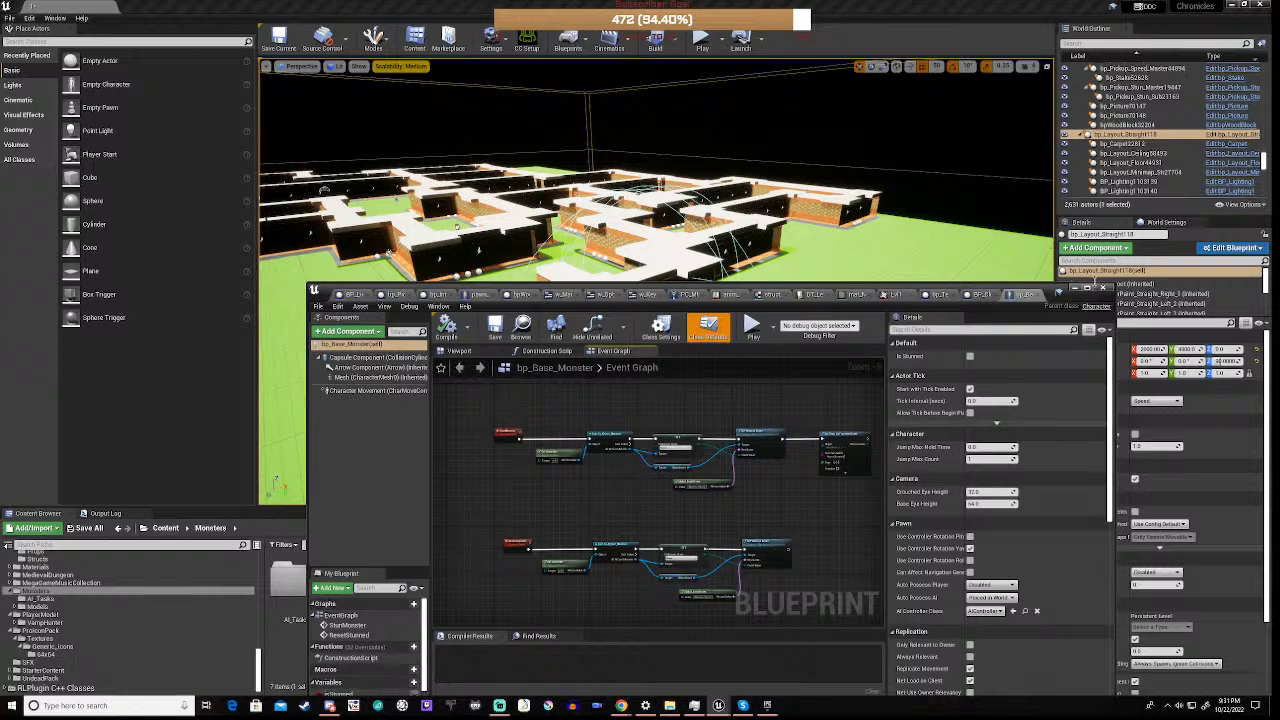
pyautogui.click(1078, 288)
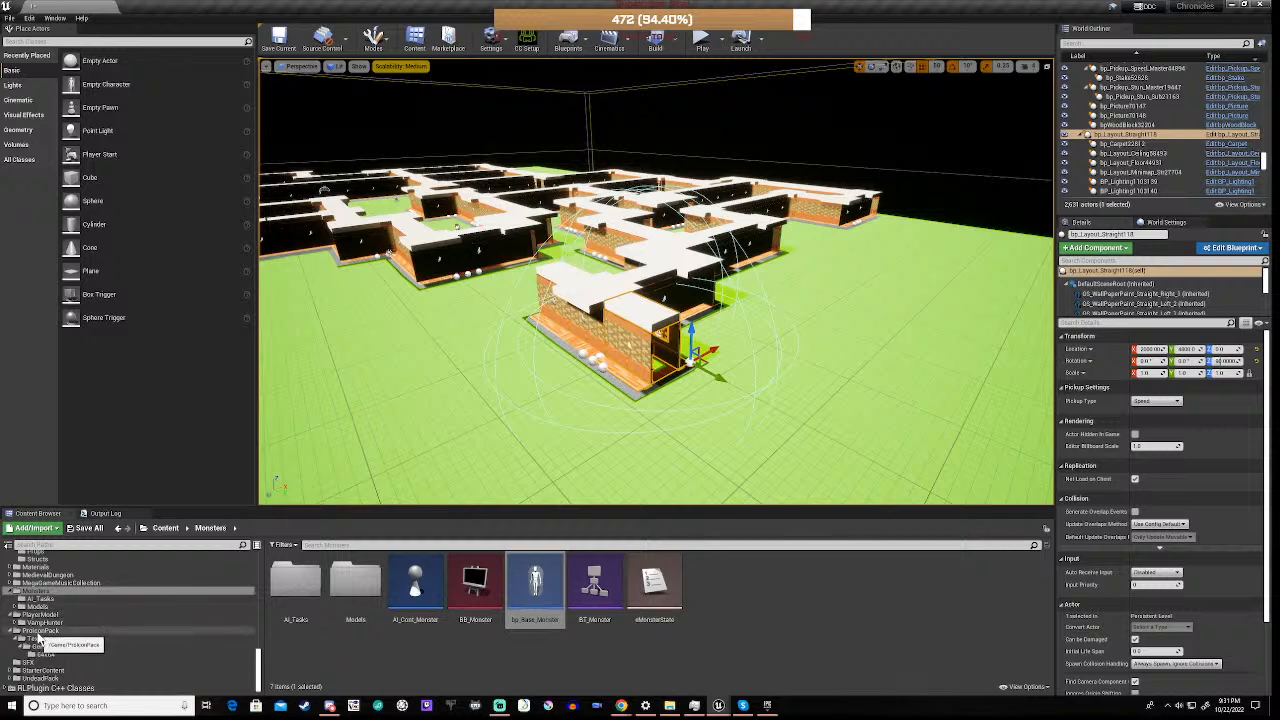
# Browse to the inner DemonVamp folder under Monsters > Models and open the bp_char_Demon blueprint
pyautogui.click(15, 606)
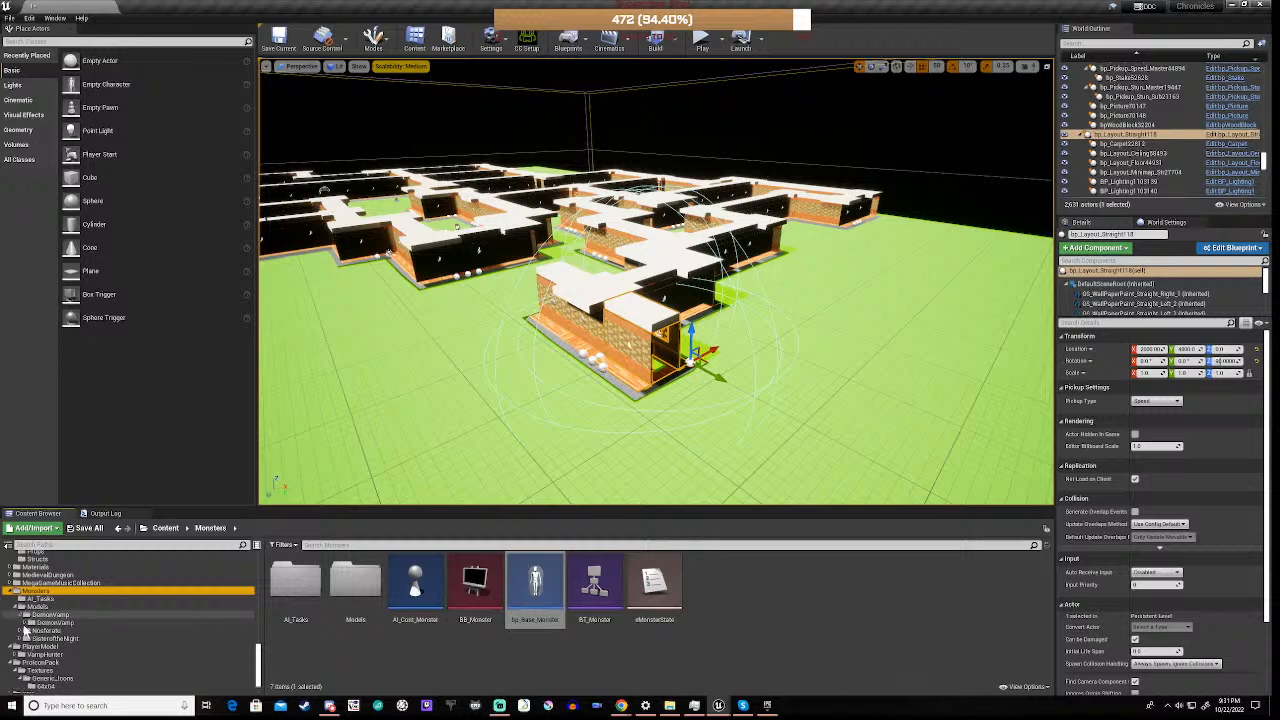
pyautogui.click(23, 615)
pyautogui.click(46, 623)
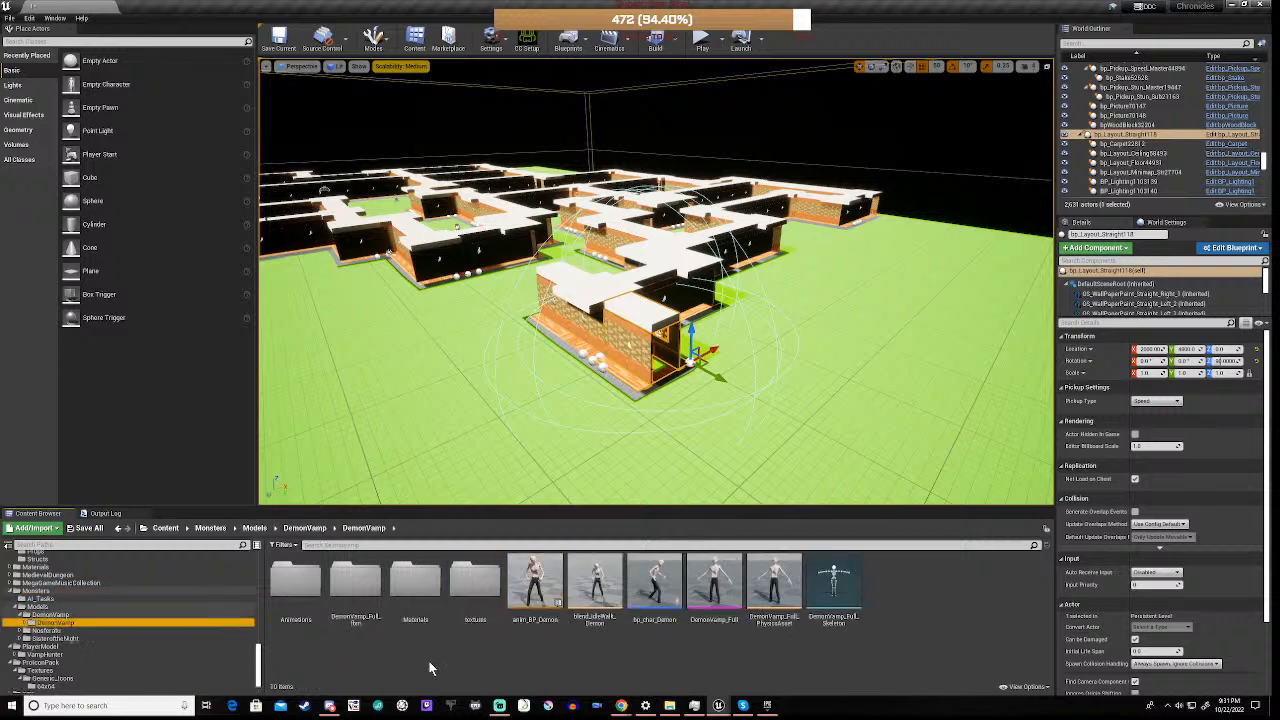
pyautogui.doubleClick(656, 588)
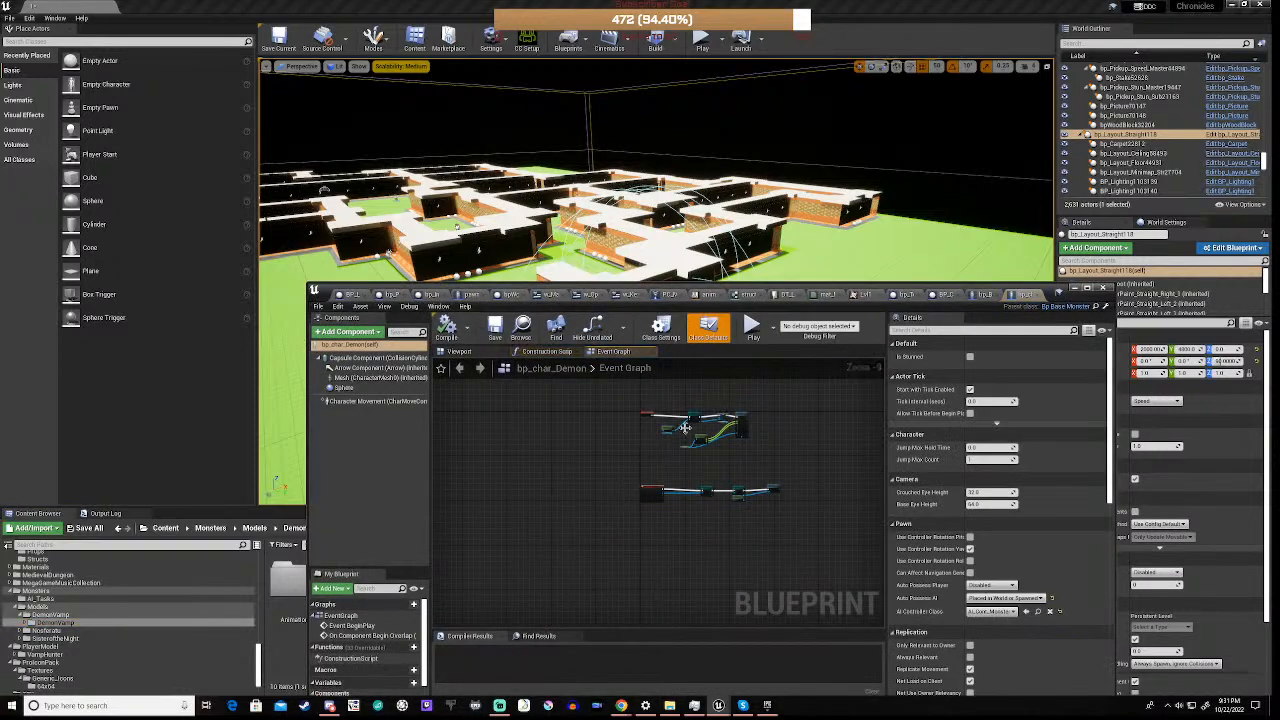
# Inspect bp_char_Demon's SpawnActor Bp Monster Marker node, locate its class in the project content and open bp_MonsterMarker
pyautogui.scroll(5, 705, 416)
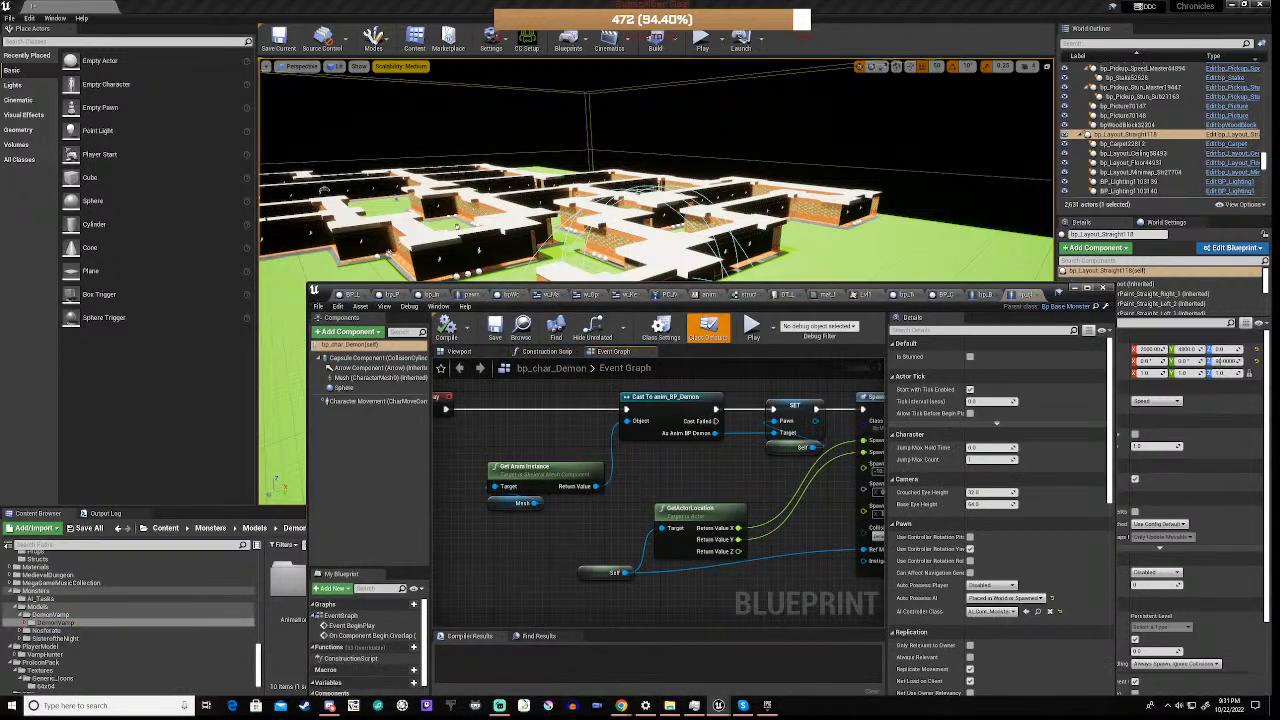
pyautogui.moveTo(876, 523); pyautogui.dragTo(694, 564, button='right')
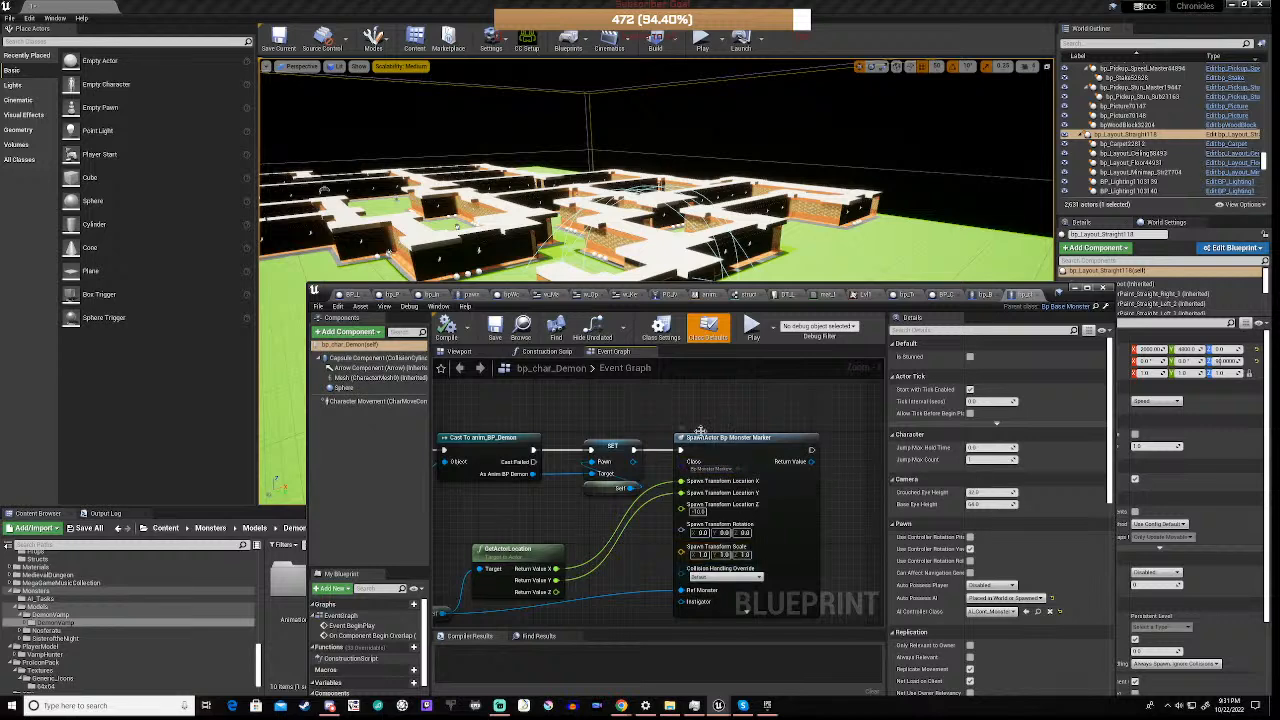
pyautogui.click(745, 469)
pyautogui.moveTo(849, 283); pyautogui.dragTo(915, 107)
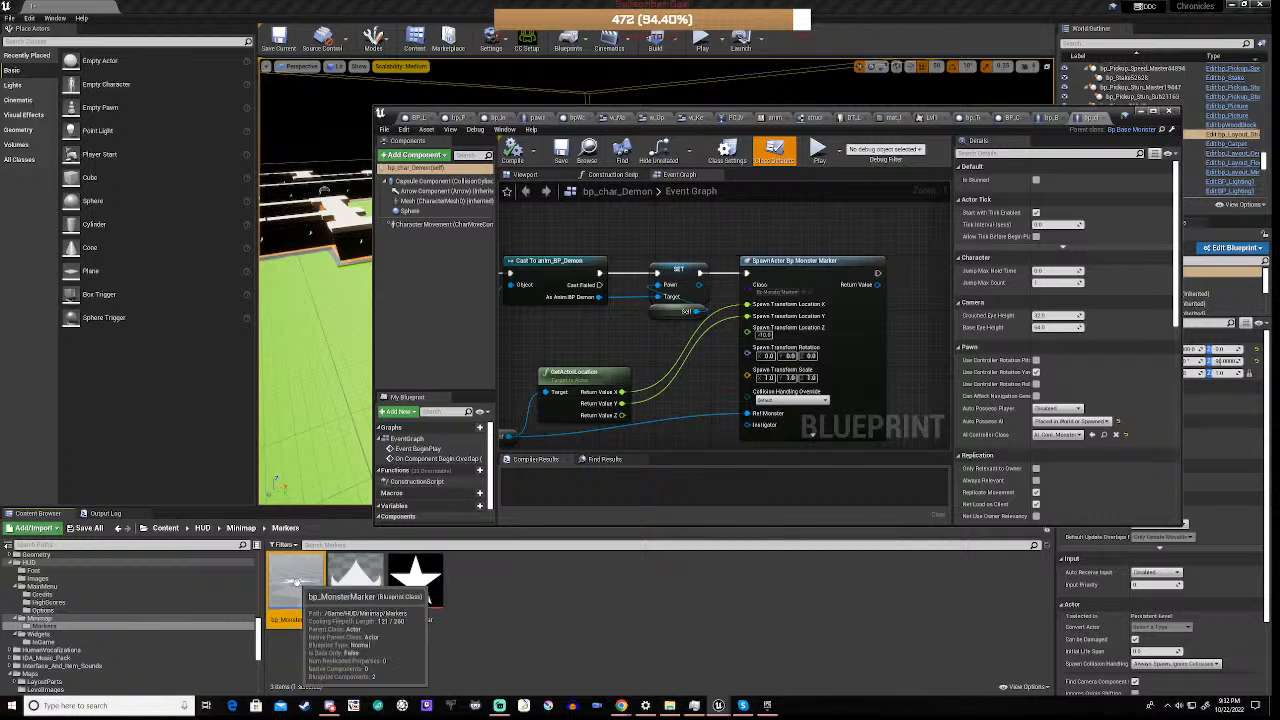
pyautogui.doubleClick(293, 580)
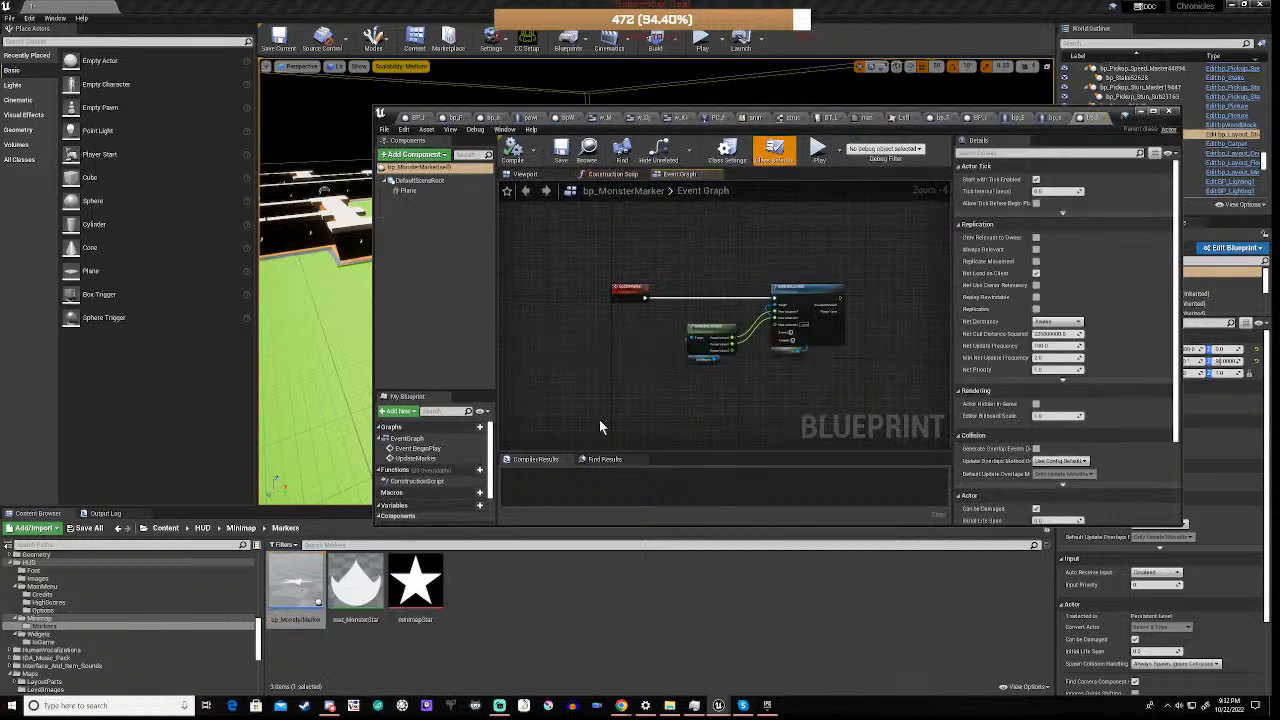
# Examine bp_MonsterMarker's Event Graph, covering the Event BeginPlay timer and the UpdateMarker event's nodes
pyautogui.scroll(4, 646, 300)
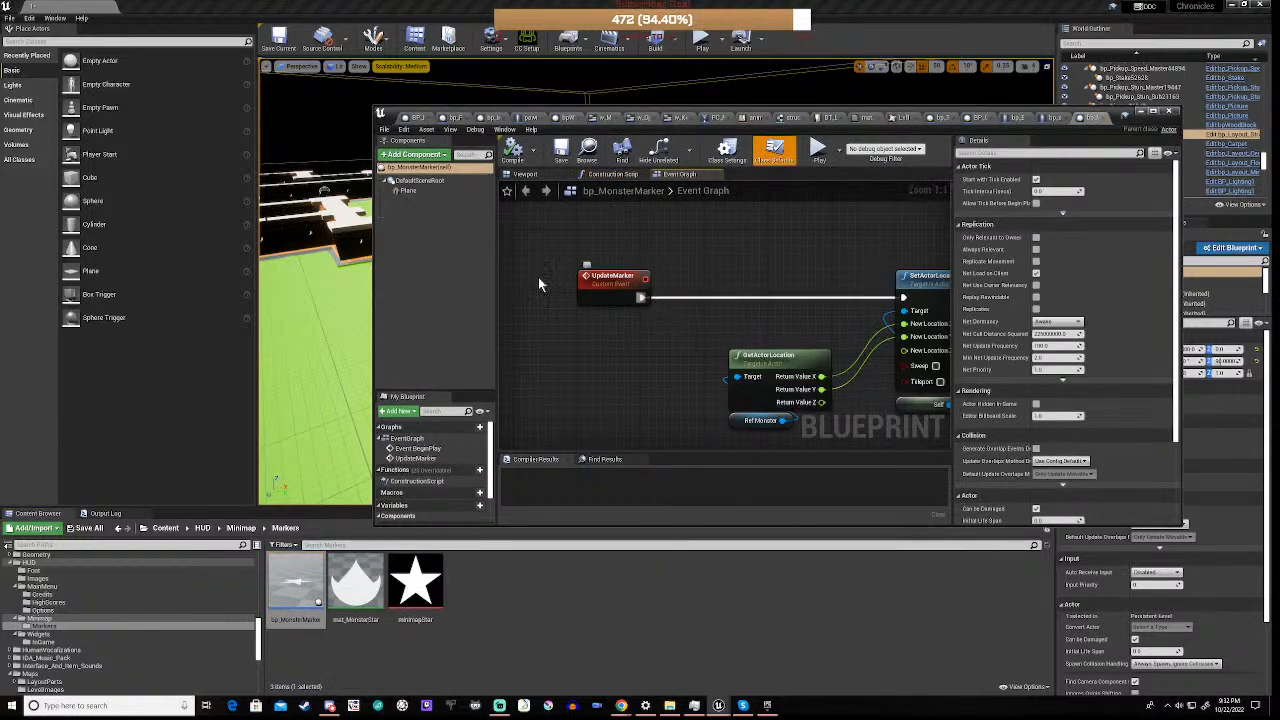
pyautogui.scroll(-5, 807, 288)
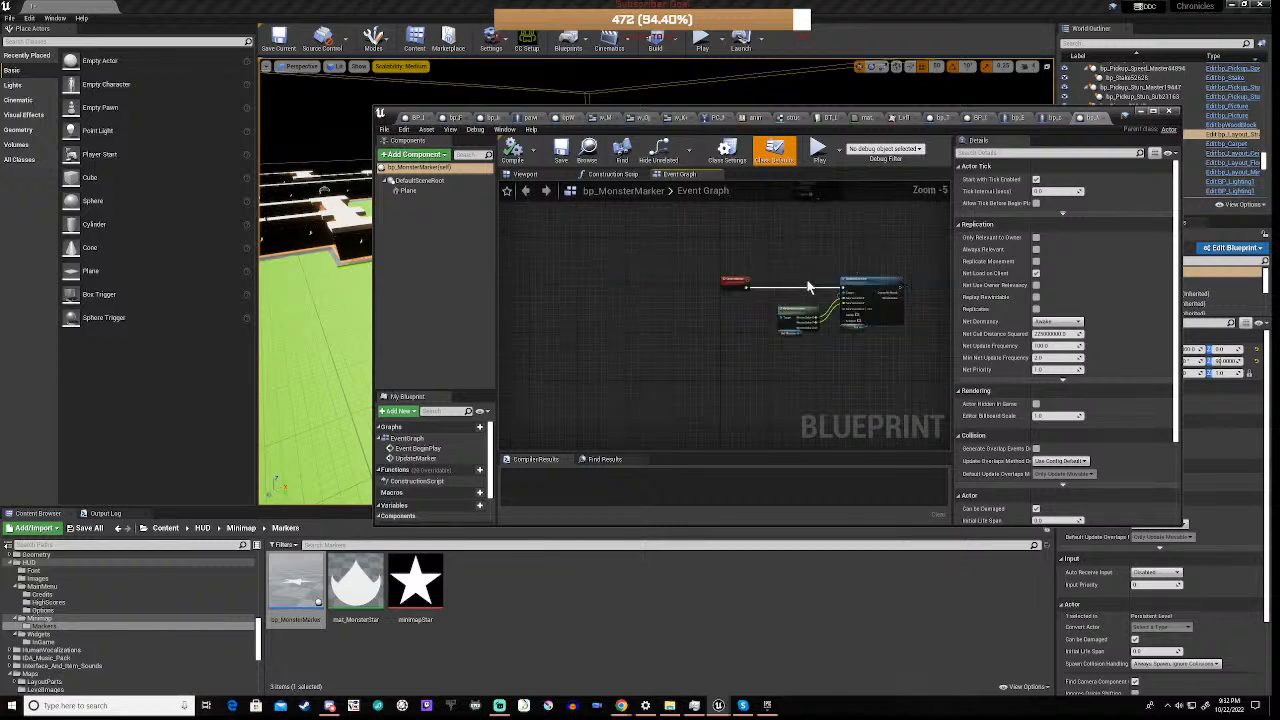
pyautogui.moveTo(823, 246); pyautogui.dragTo(760, 367, button='right')
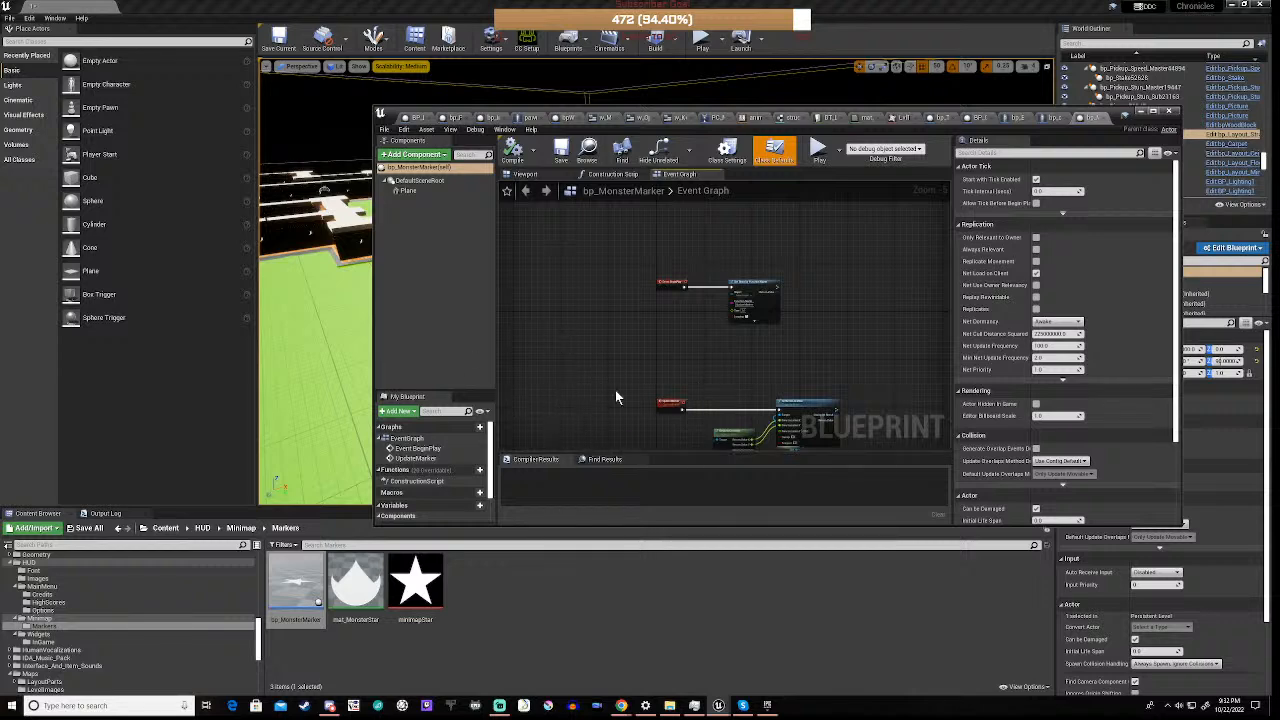
pyautogui.scroll(5, 727, 293)
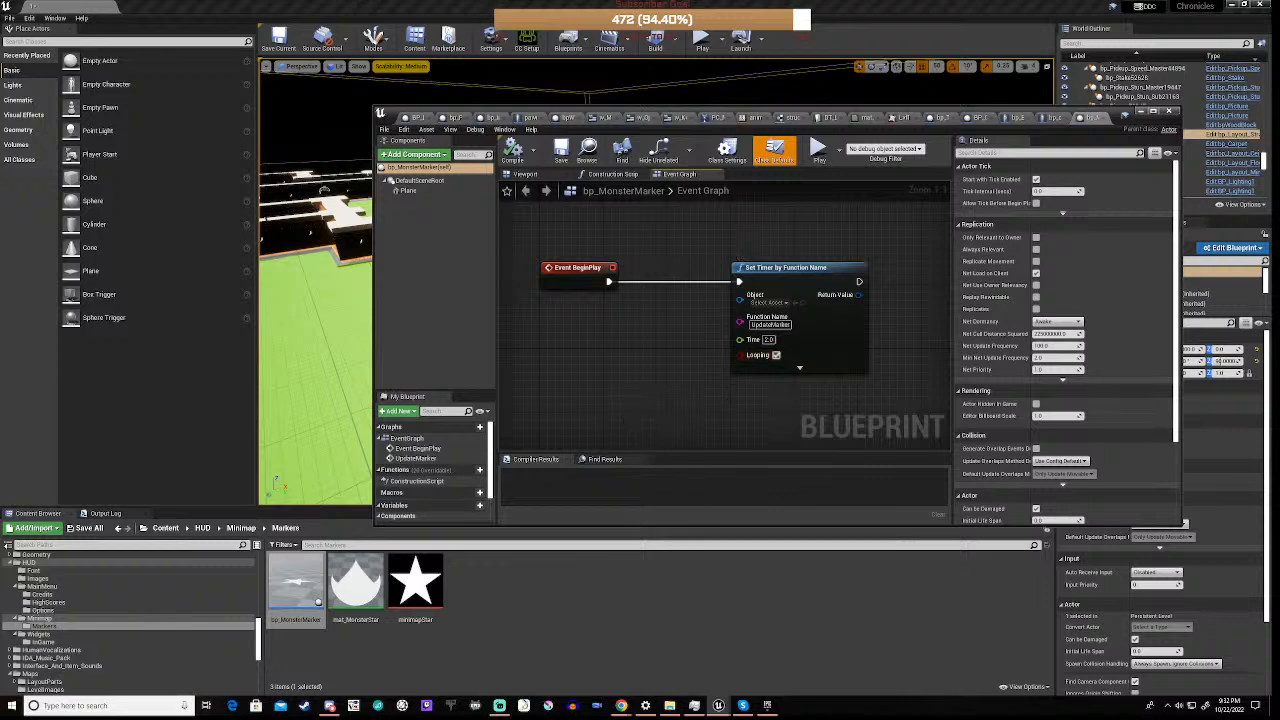
pyautogui.moveTo(626, 421); pyautogui.dragTo(662, 225, button='right')
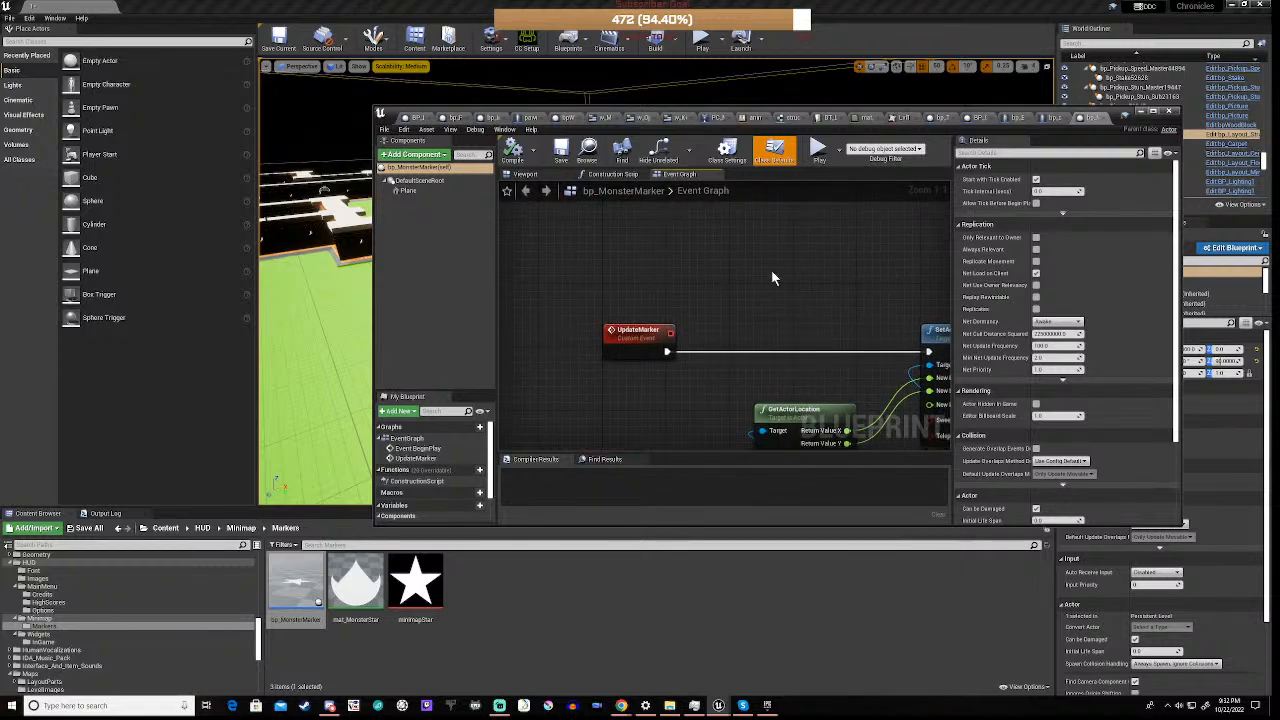
pyautogui.moveTo(827, 299); pyautogui.dragTo(790, 250, button='right')
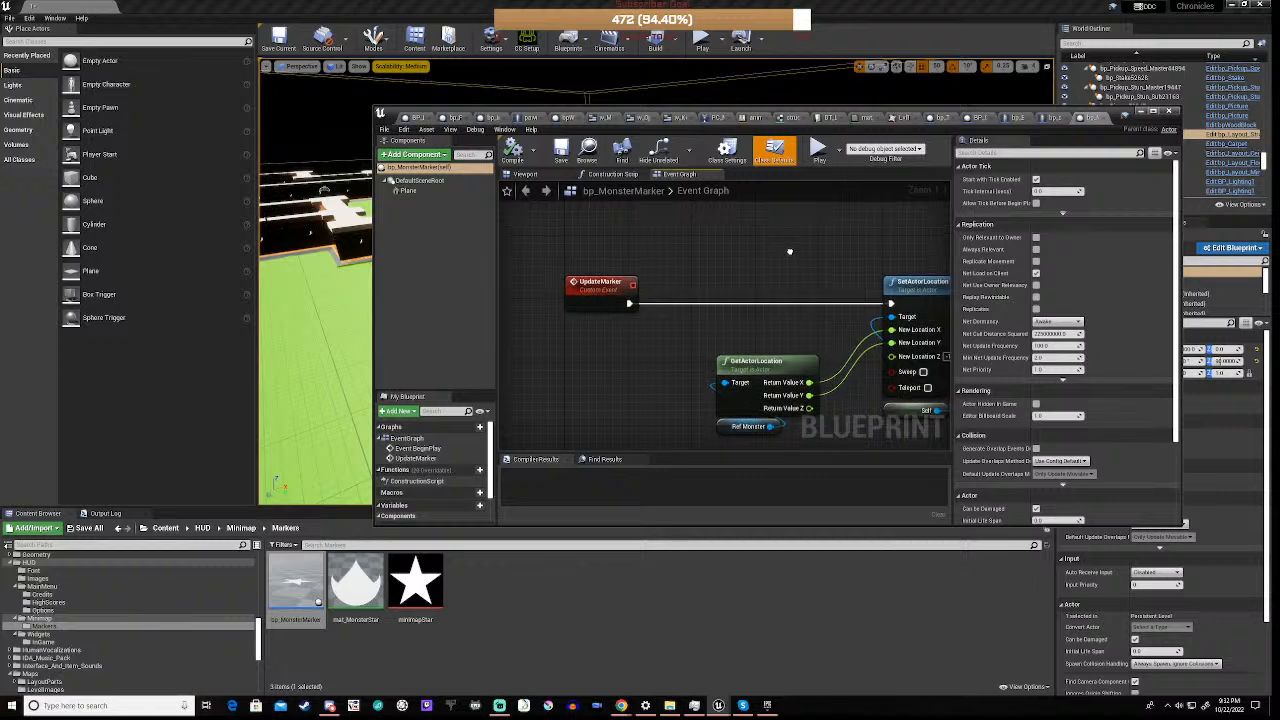
pyautogui.scroll(-2, 817, 307)
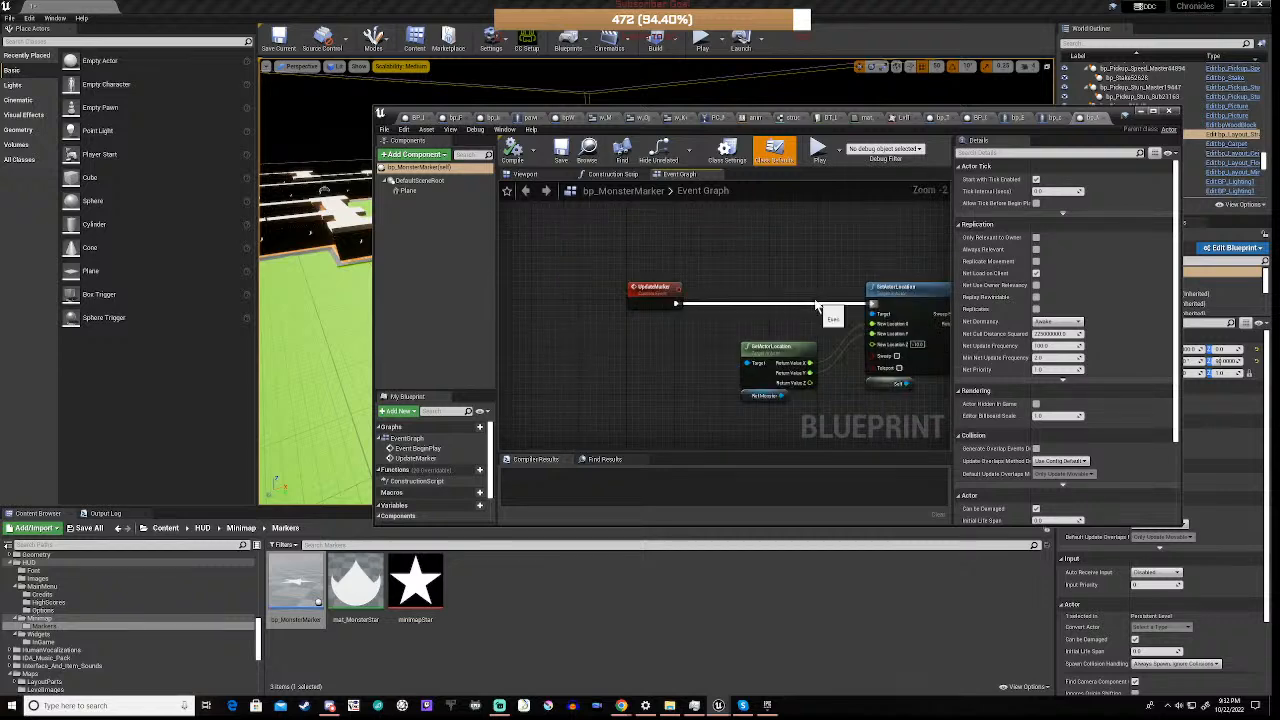
pyautogui.moveTo(842, 254); pyautogui.dragTo(747, 260, button='right')
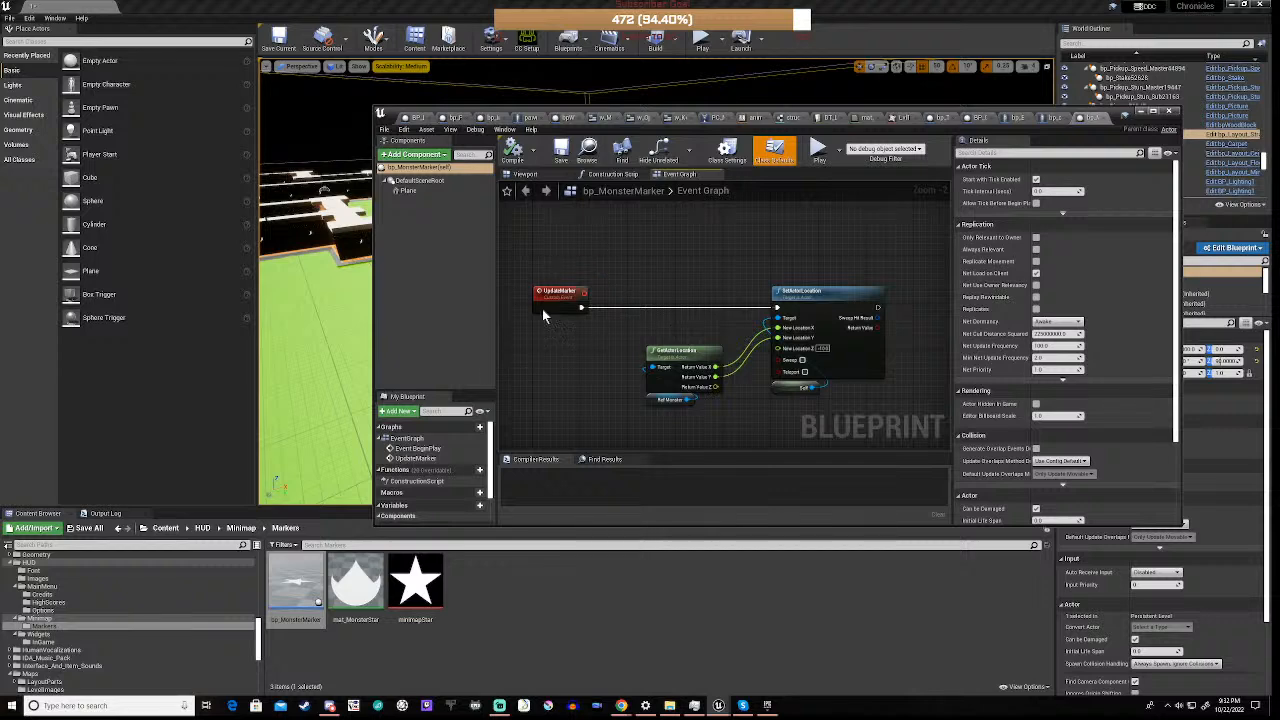
pyautogui.scroll(-6, 641, 254)
pyautogui.moveTo(657, 238); pyautogui.dragTo(640, 321, button='right')
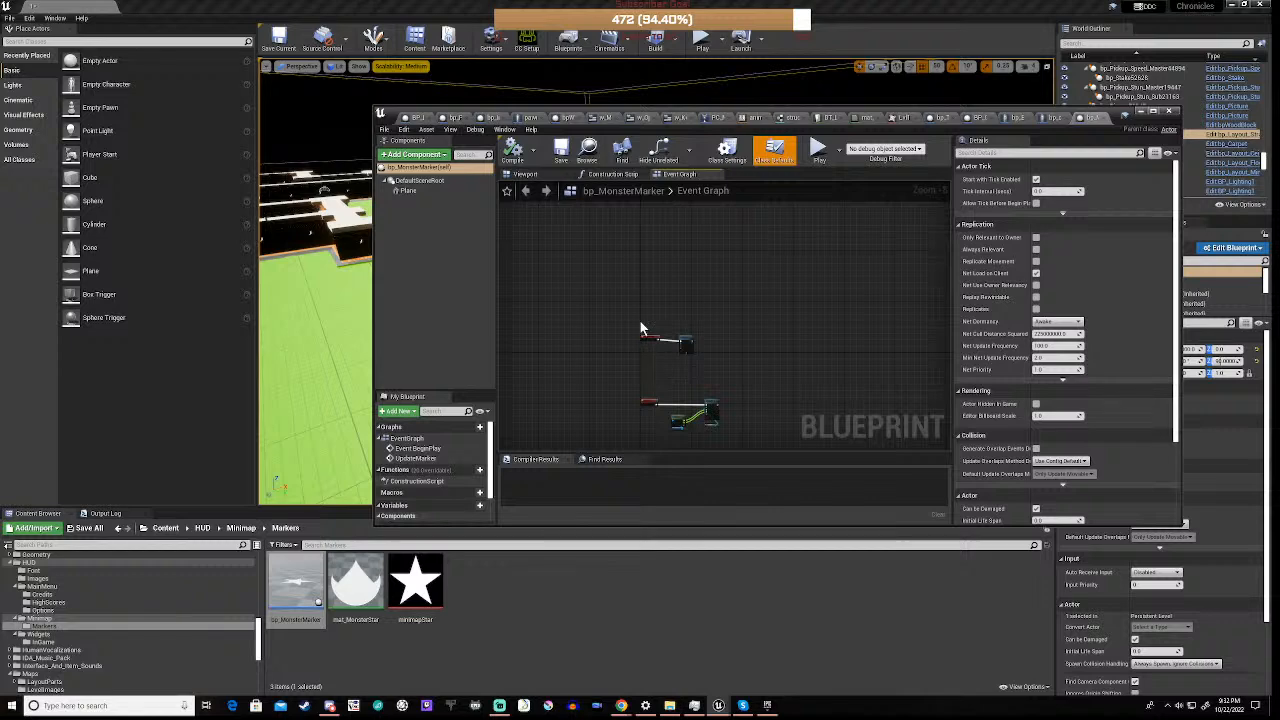
# Inspect the Function Name, Time and Looping settings of the Set Timer by Function Name node after Event BeginPlay
pyautogui.scroll(8, 640, 321)
pyautogui.moveTo(758, 356); pyautogui.dragTo(626, 296, button='right')
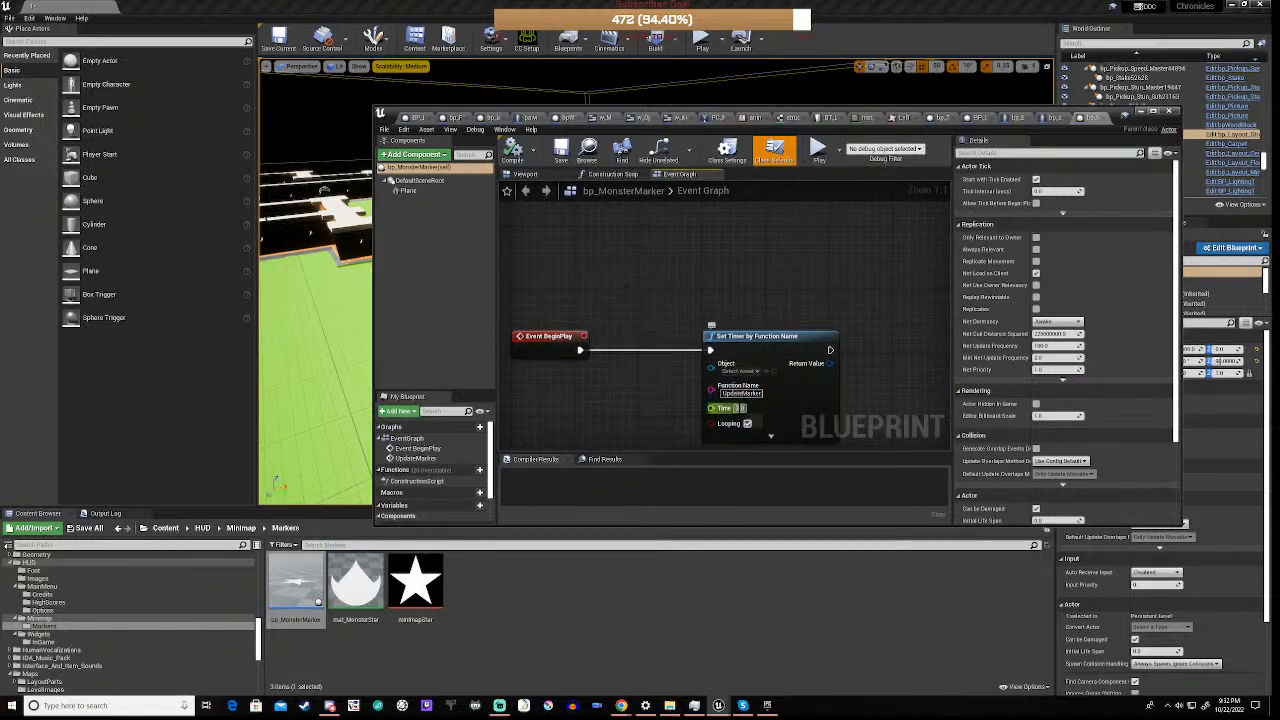
pyautogui.click(747, 423)
pyautogui.moveTo(617, 406); pyautogui.dragTo(654, 351, button='right')
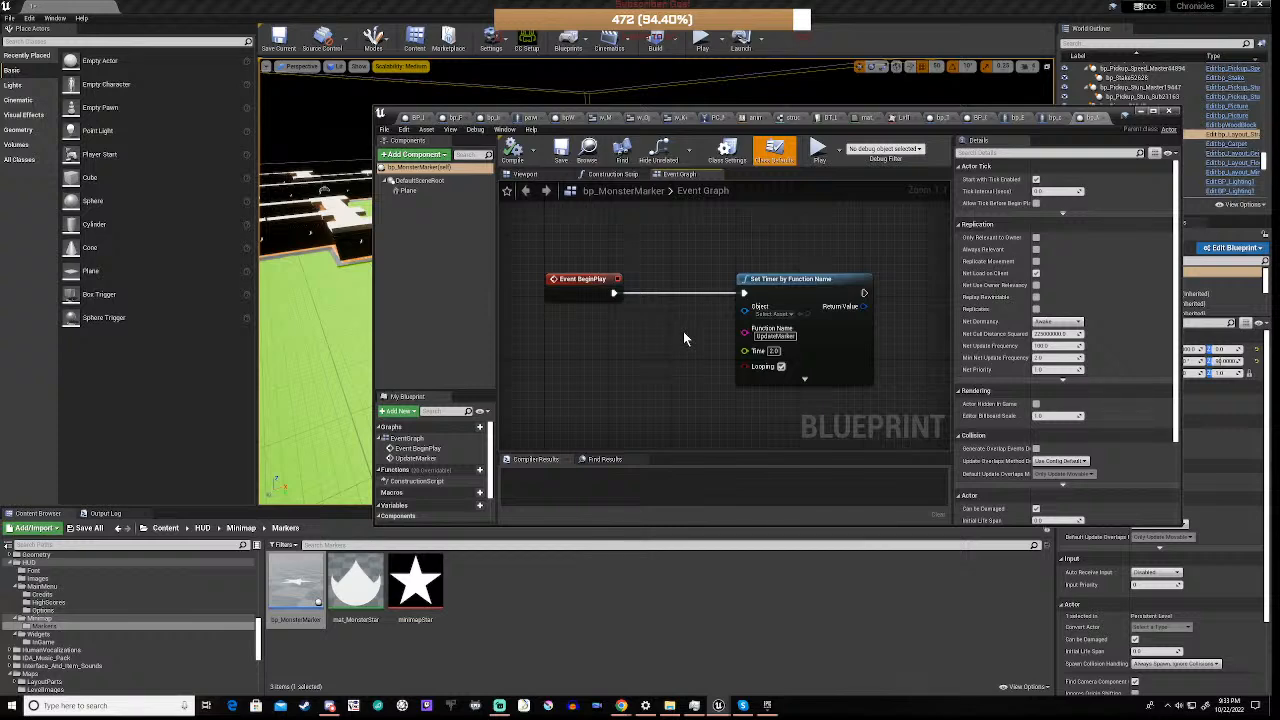
pyautogui.scroll(-2, 683, 336)
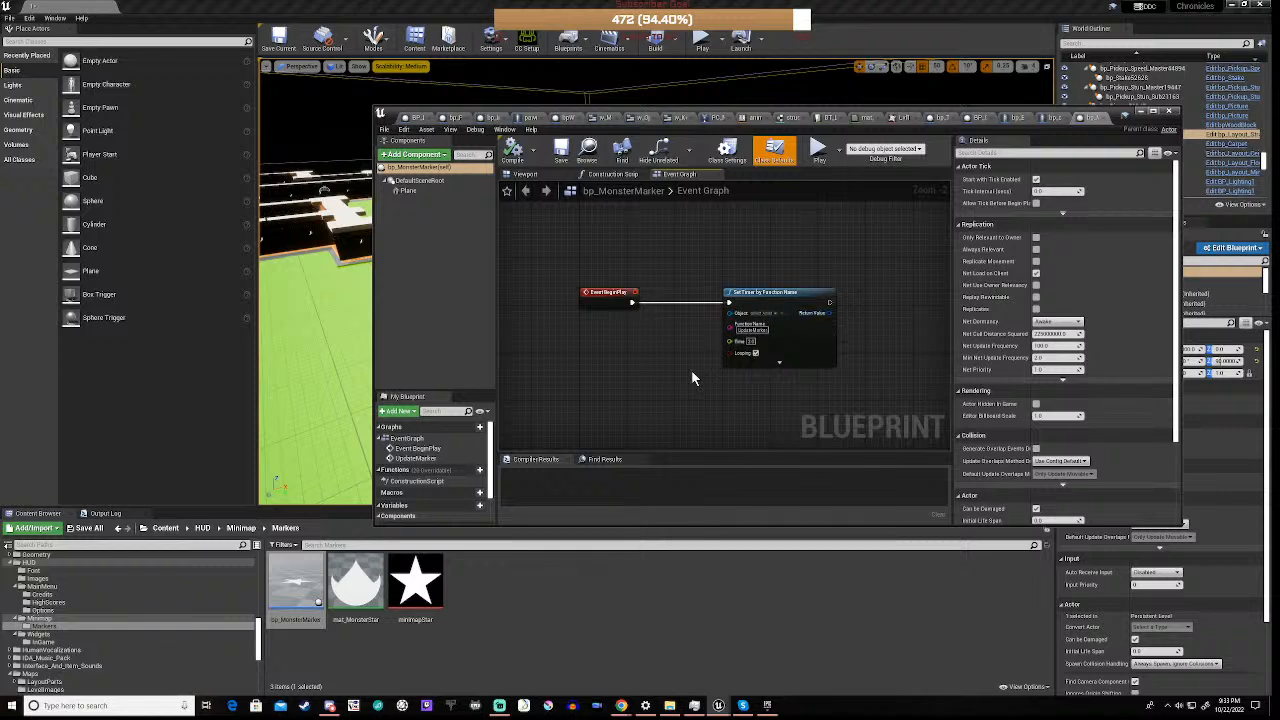
pyautogui.scroll(-4, 691, 371)
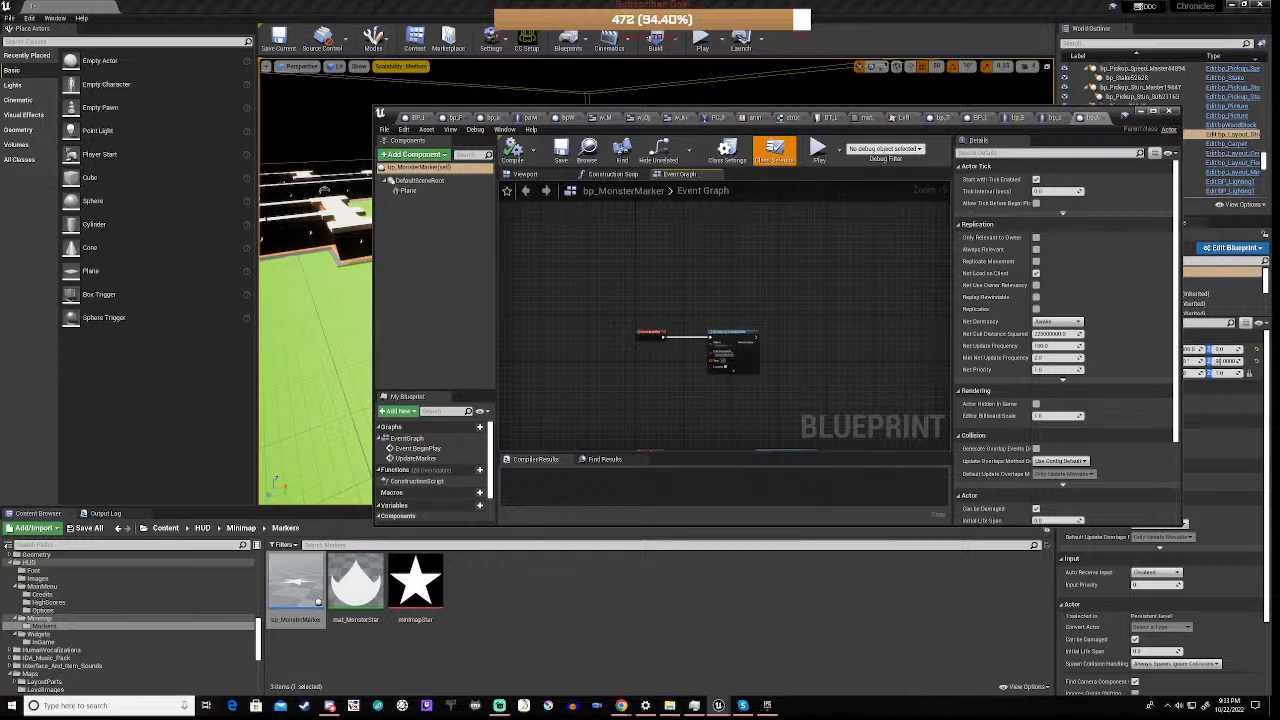
# Review how UpdateMarker feeds Ref Monster's GetActorLocation into SetActorLocation, and minimize the blueprint window
pyautogui.moveTo(688, 416); pyautogui.dragTo(697, 300, button='right')
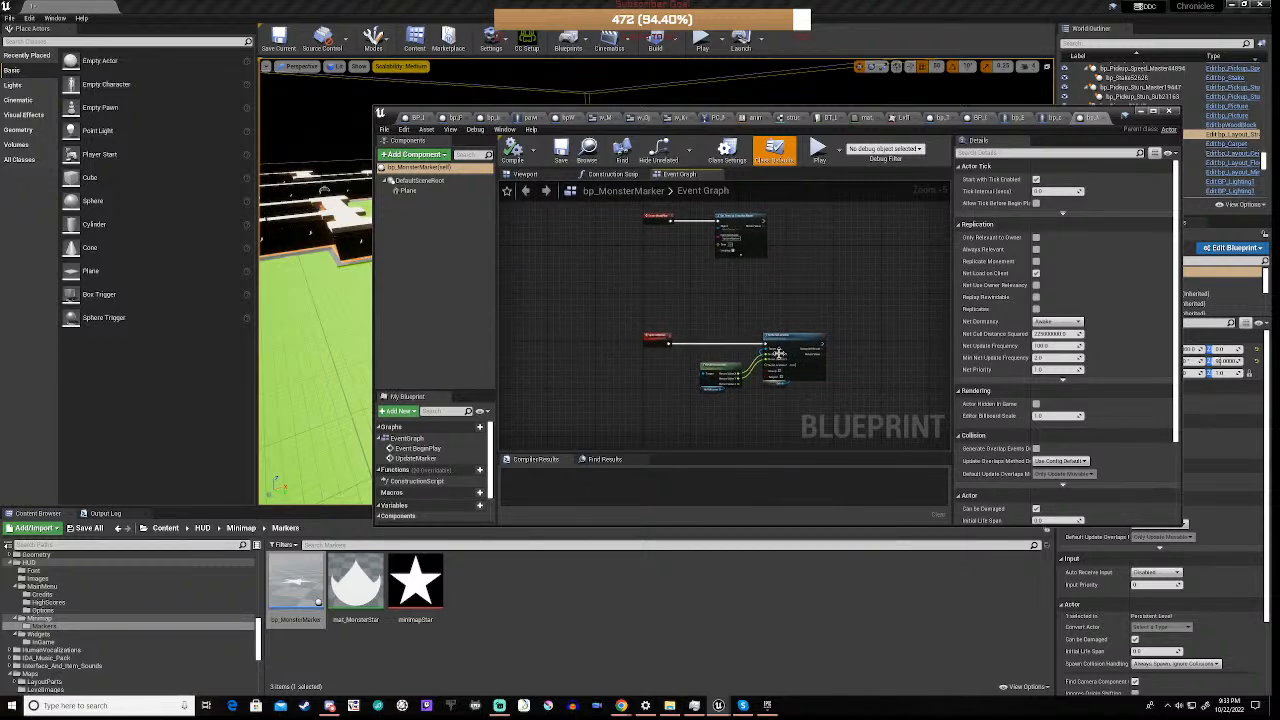
pyautogui.scroll(-3, 620, 405)
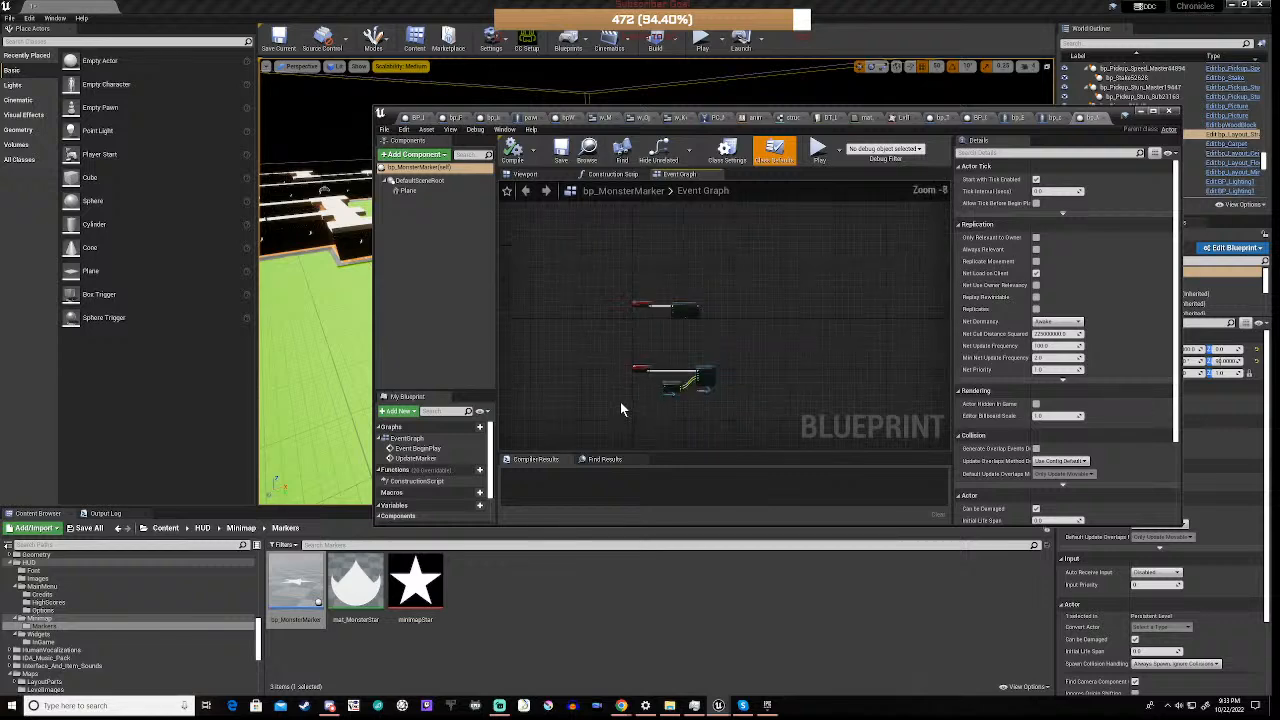
pyautogui.moveTo(592, 390); pyautogui.dragTo(618, 328, button='right')
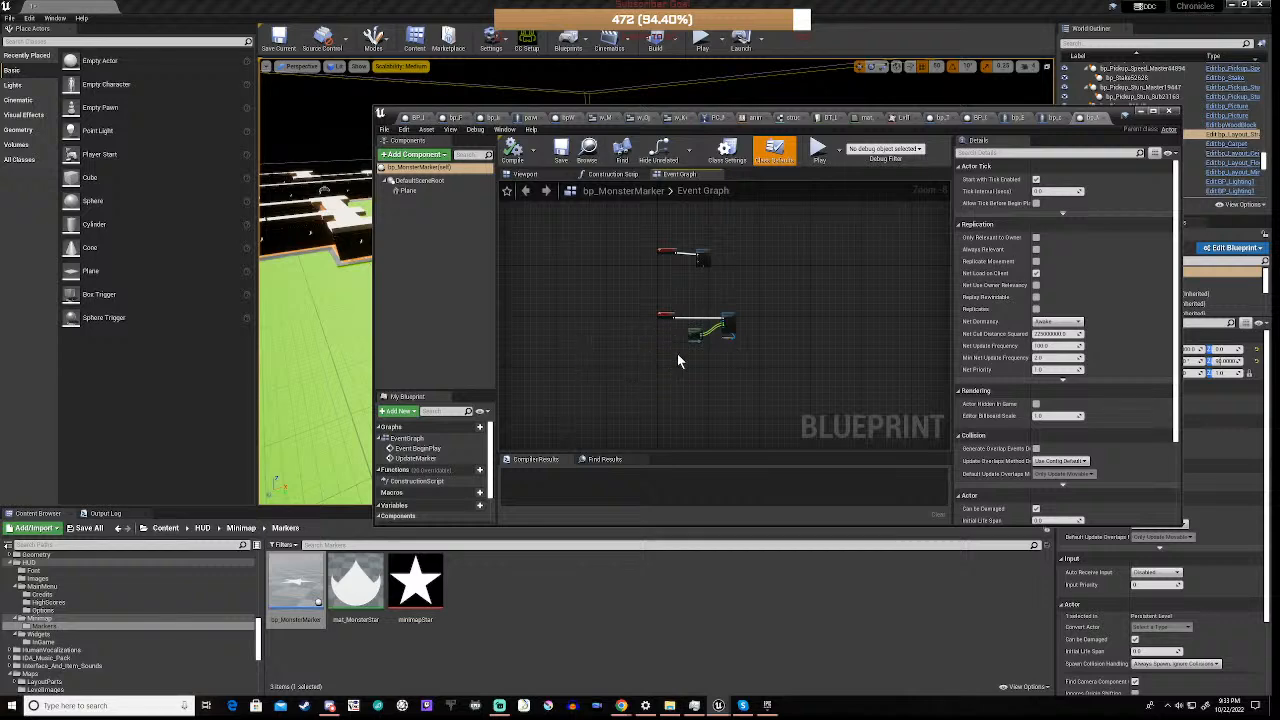
pyautogui.scroll(6, 687, 343)
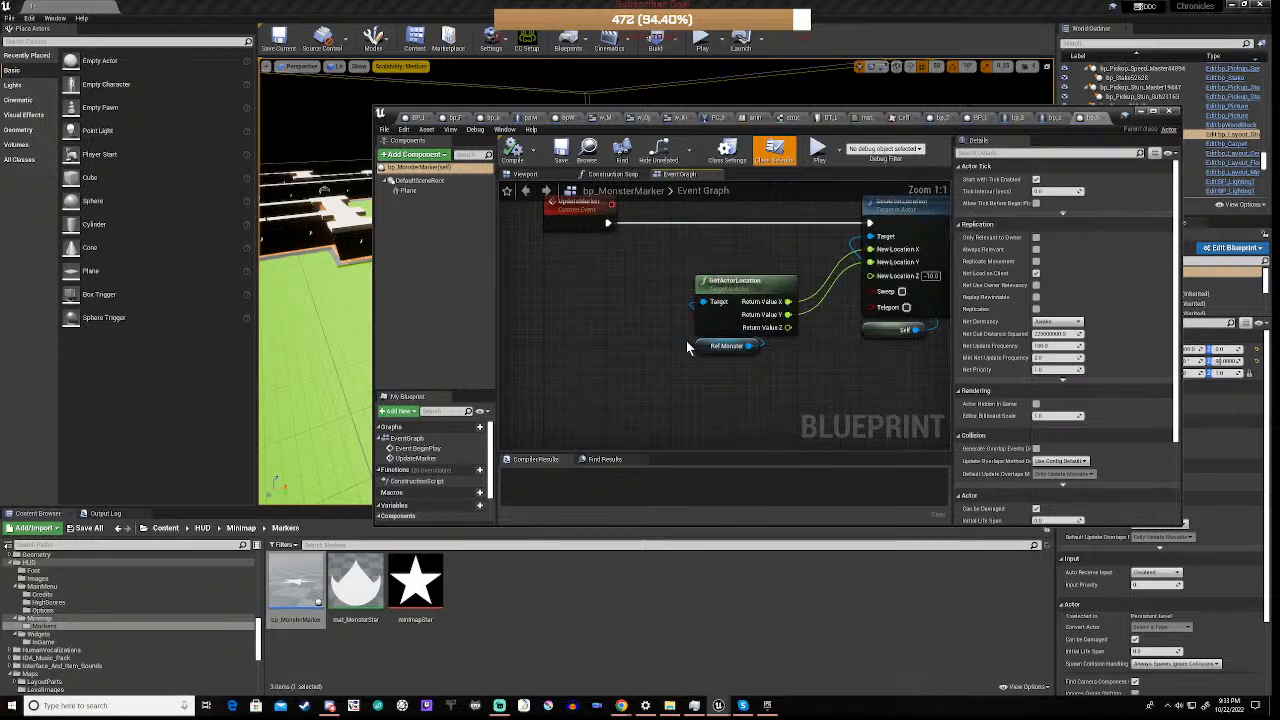
pyautogui.scroll(-1, 687, 343)
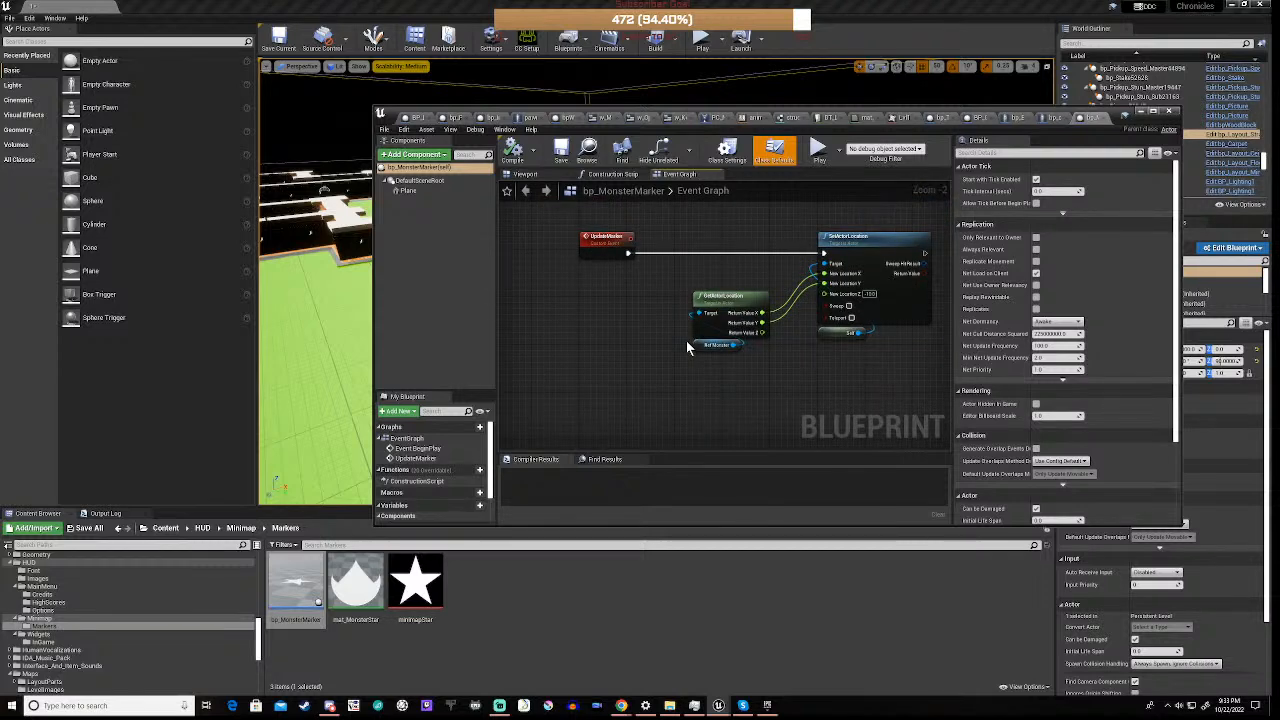
pyautogui.scroll(-1, 687, 345)
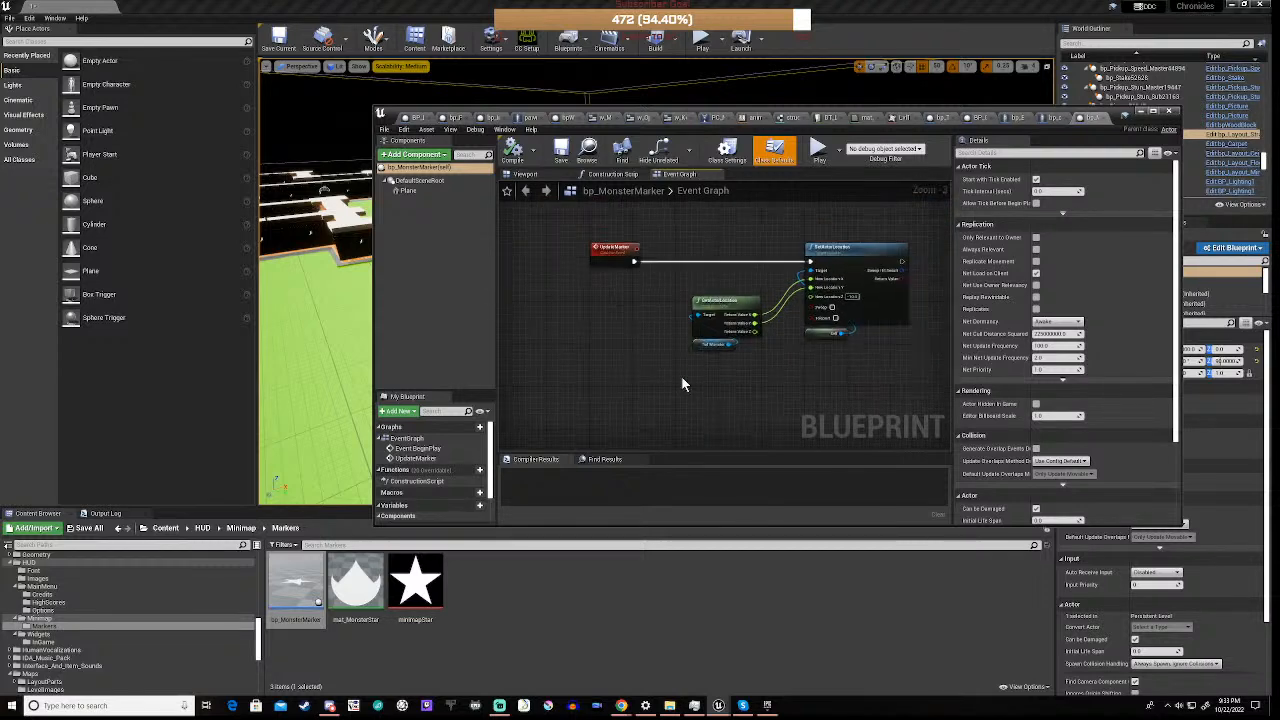
pyautogui.scroll(-1, 681, 376)
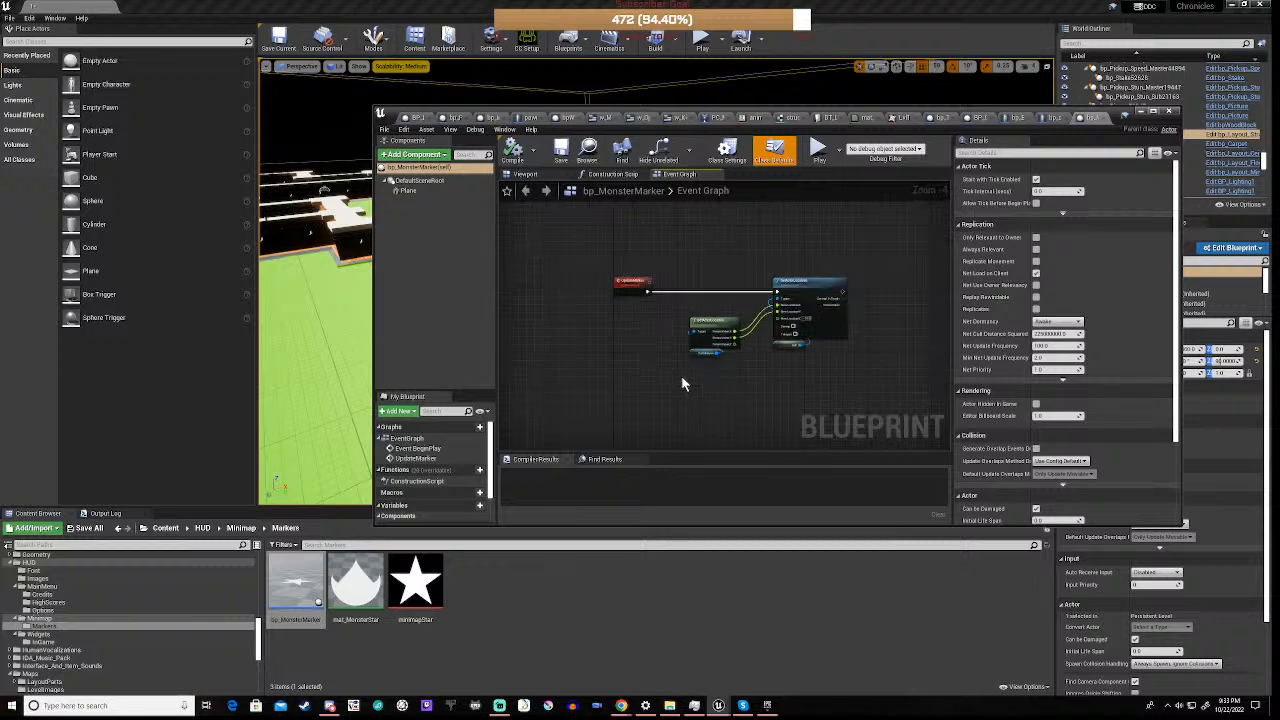
pyautogui.scroll(-1, 681, 375)
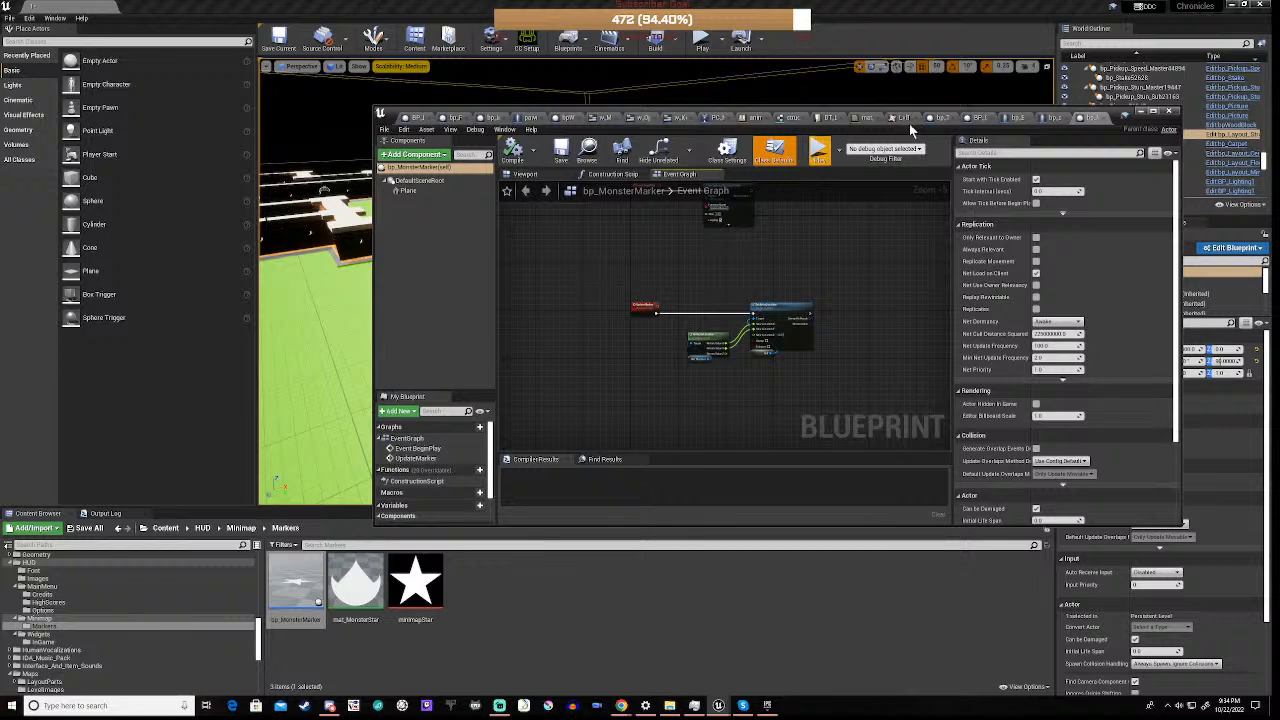
pyautogui.click(1140, 113)
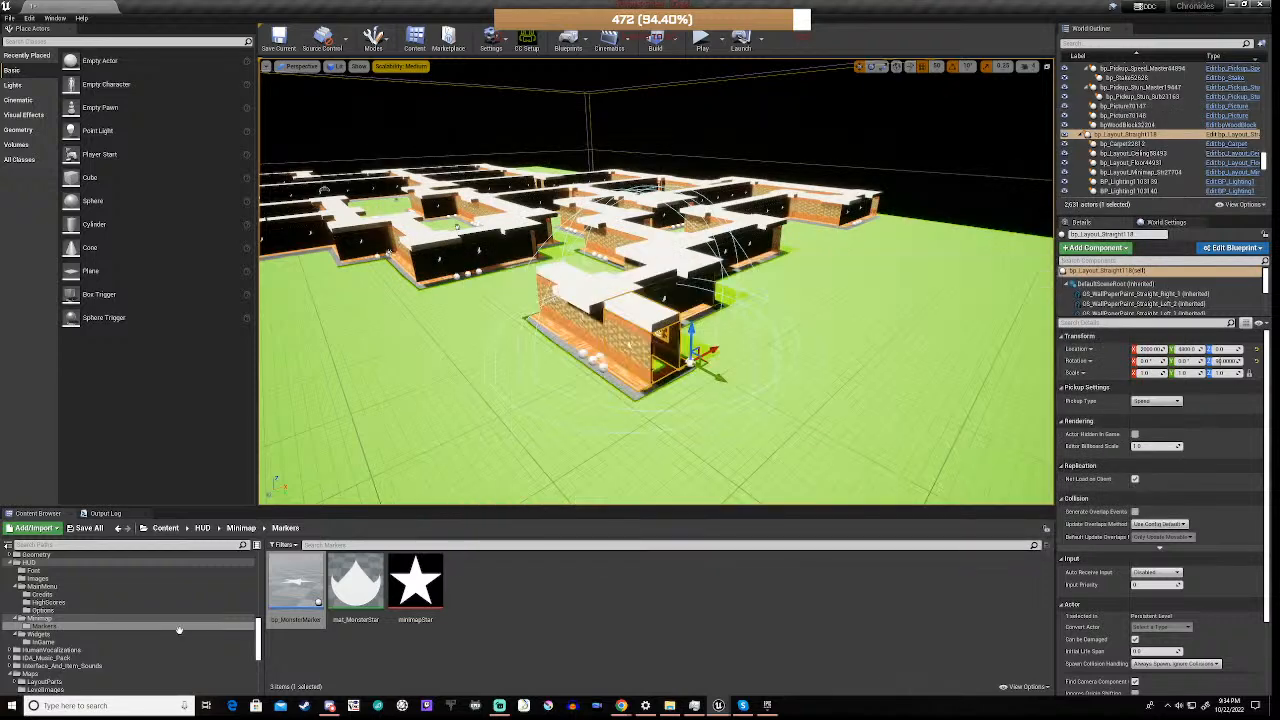
# Open the pawn_Chronicles blueprint from the FirstPersonBP Blueprints folder and show its Event Graph Movement
pyautogui.scroll(-1, 82, 616)
pyautogui.click(66, 627)
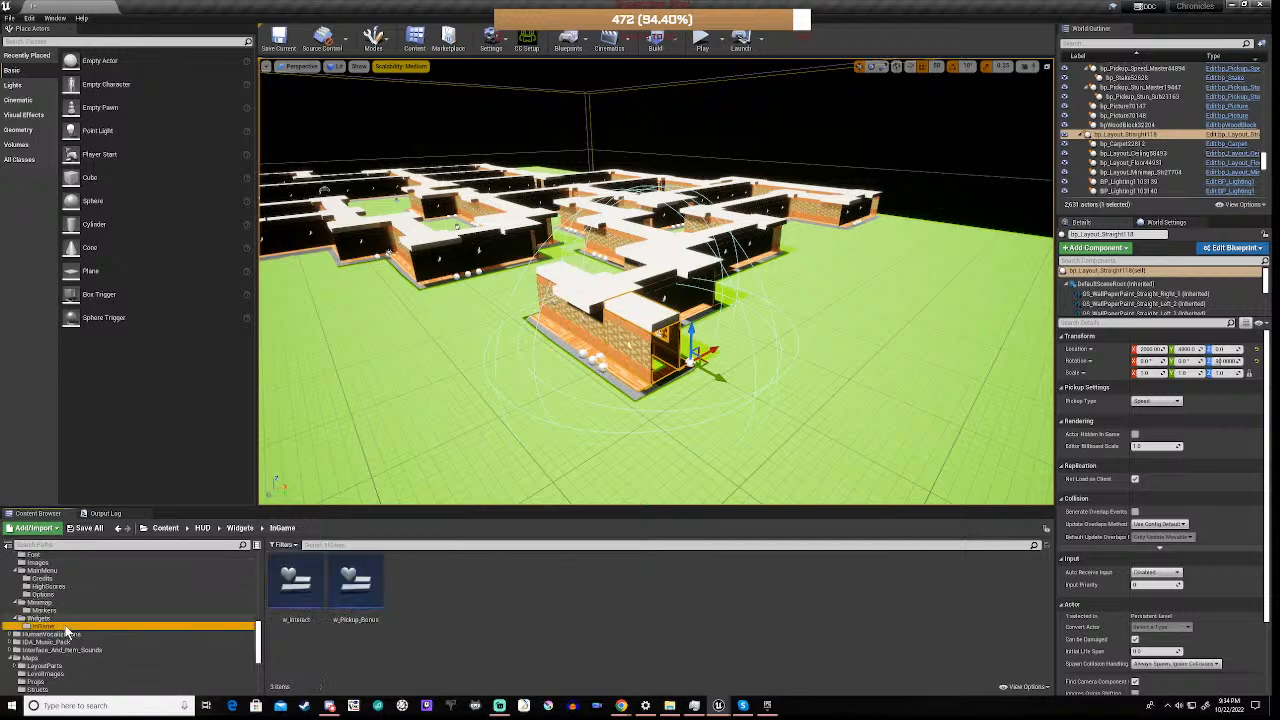
pyautogui.scroll(4, 50, 610)
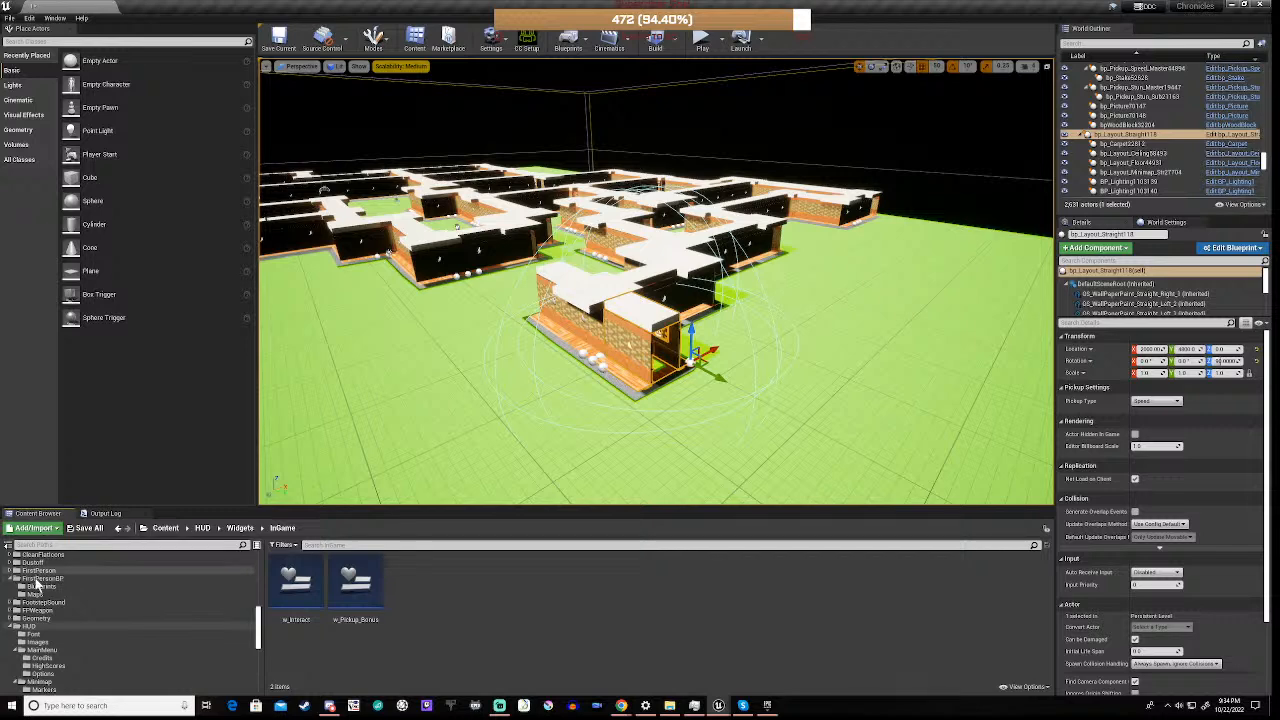
pyautogui.click(38, 586)
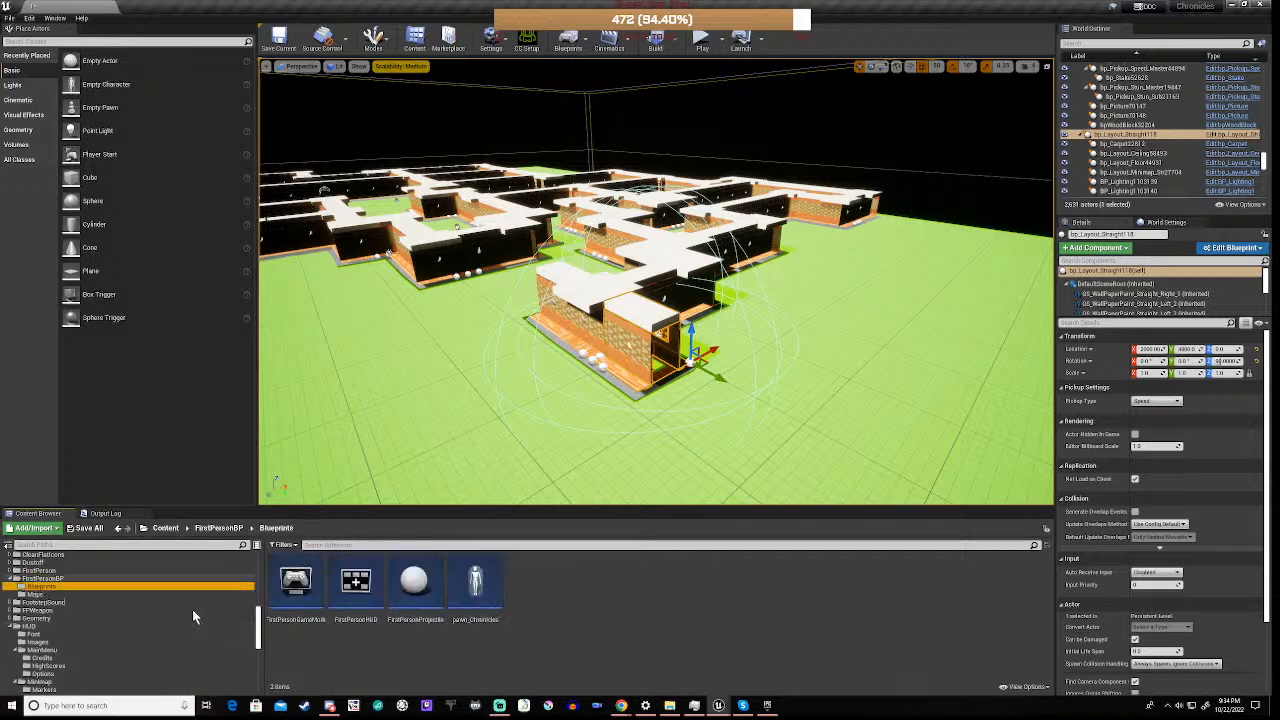
pyautogui.doubleClick(475, 590)
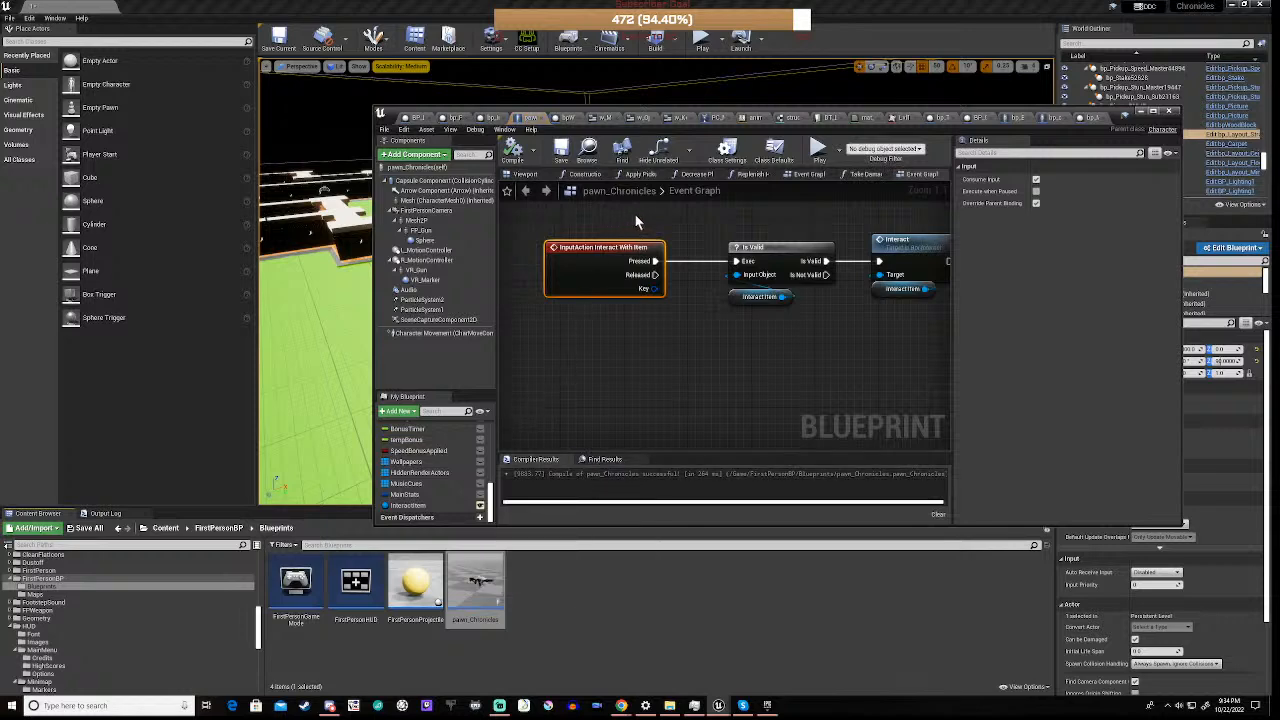
pyautogui.click(806, 175)
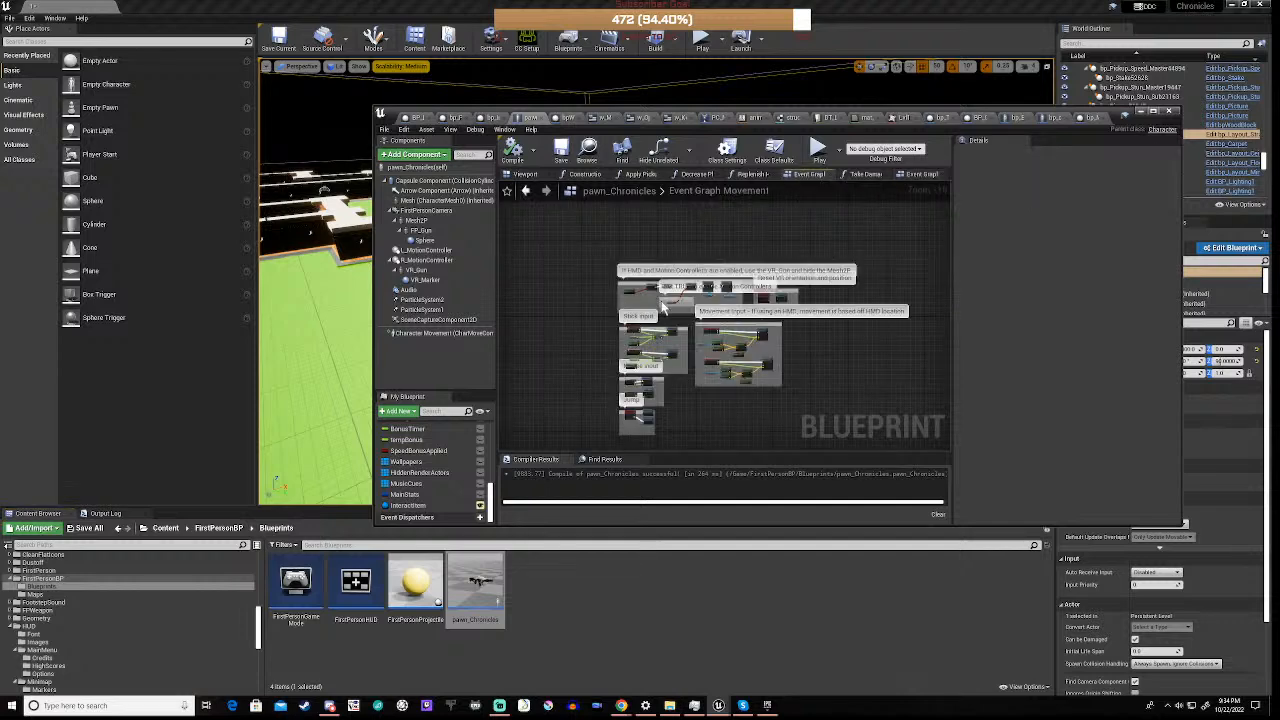
# Examine the Stick input nodes and the MoveForward and MoveRight chains in the Movement Input group, including the Add Movement Input node
pyautogui.scroll(6, 627, 348)
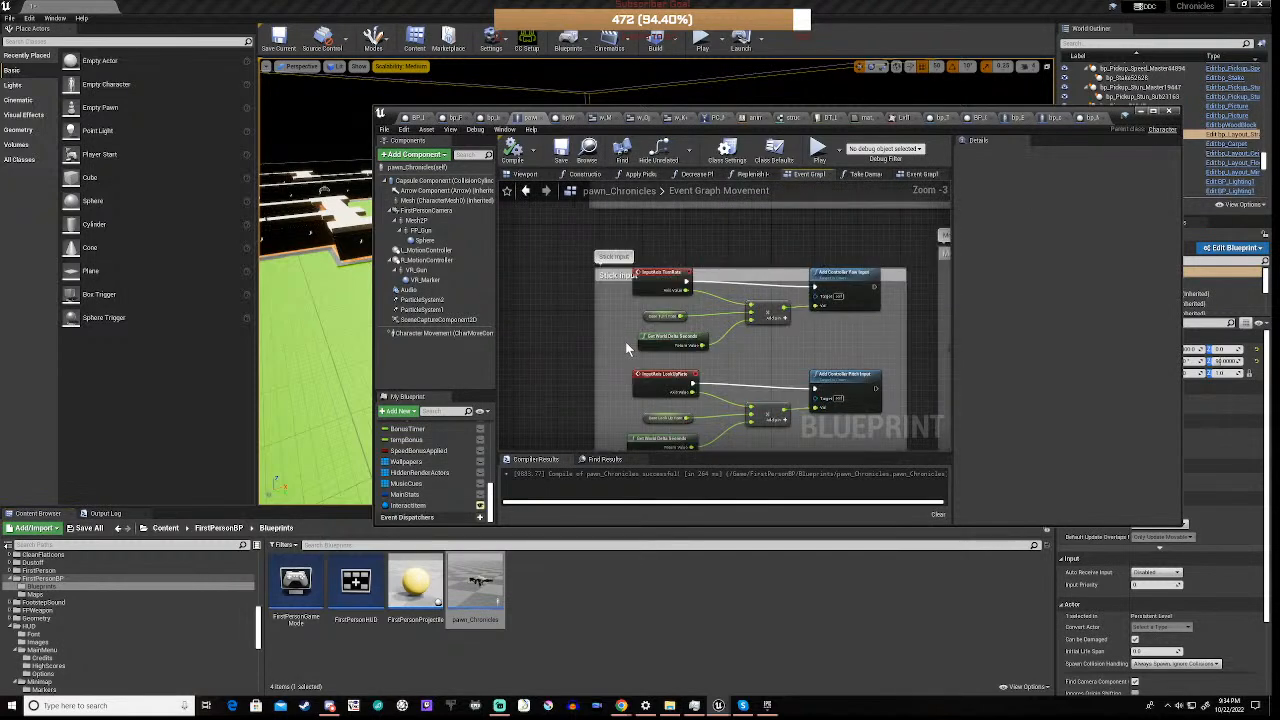
pyautogui.scroll(3, 627, 348)
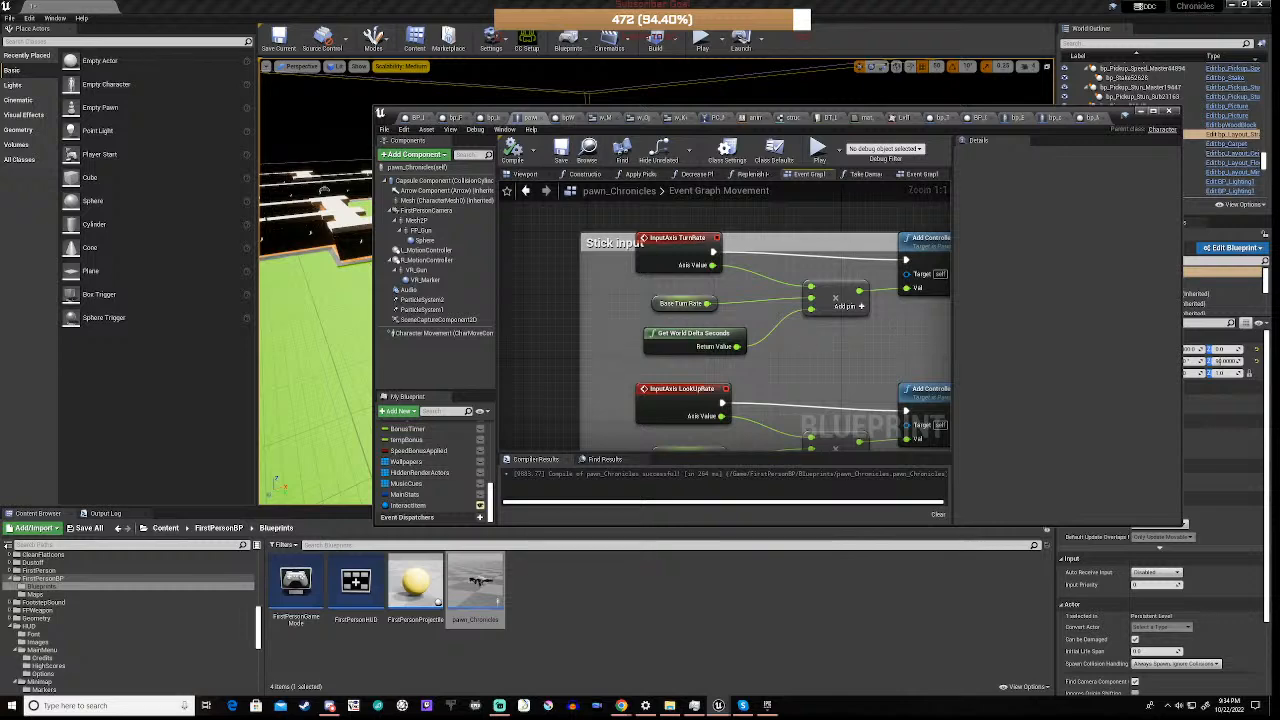
pyautogui.moveTo(897, 333); pyautogui.dragTo(735, 390, button='right')
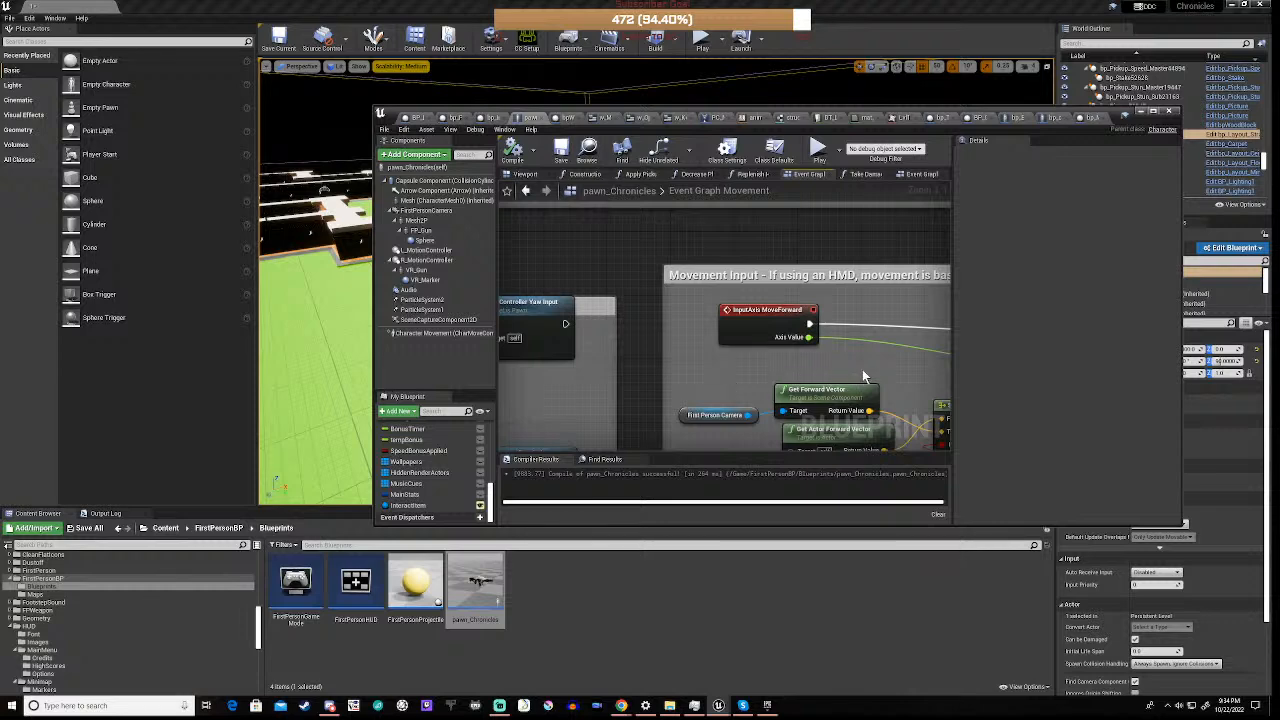
pyautogui.moveTo(863, 370); pyautogui.dragTo(595, 303, button='right')
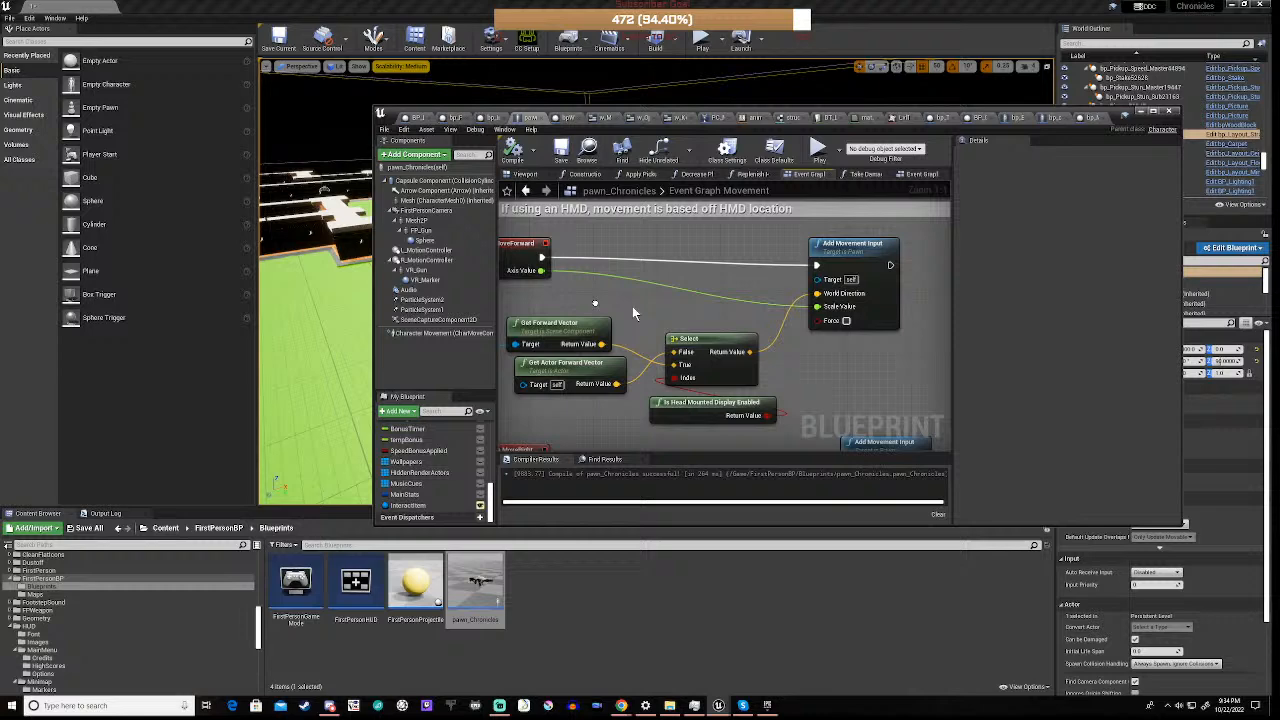
pyautogui.click(851, 250)
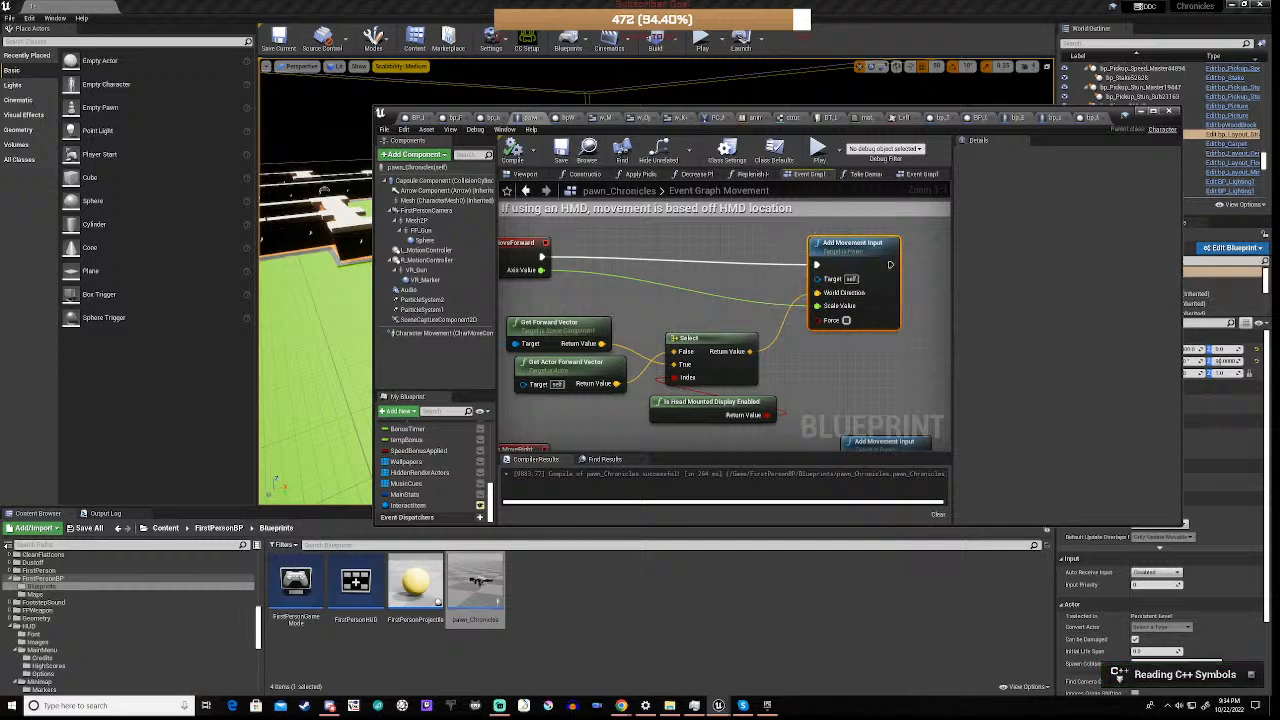
pyautogui.moveTo(648, 318); pyautogui.dragTo(697, 256, button='right')
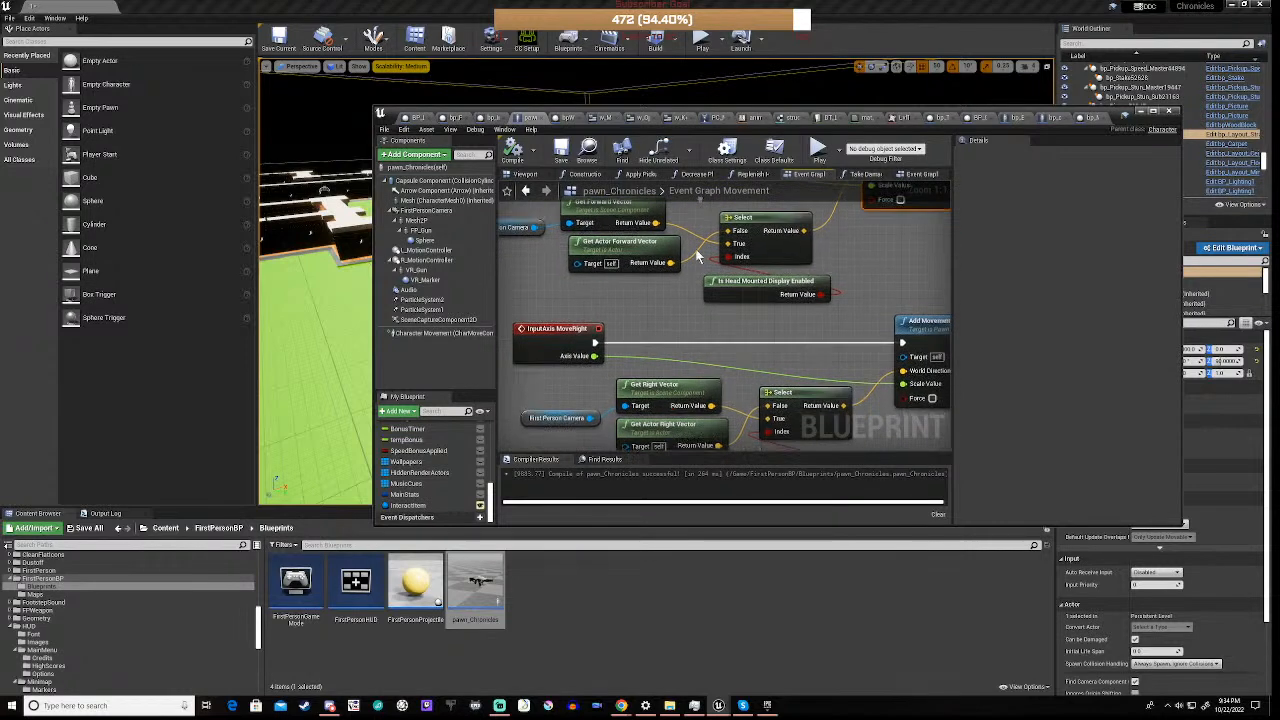
pyautogui.scroll(-1, 667, 330)
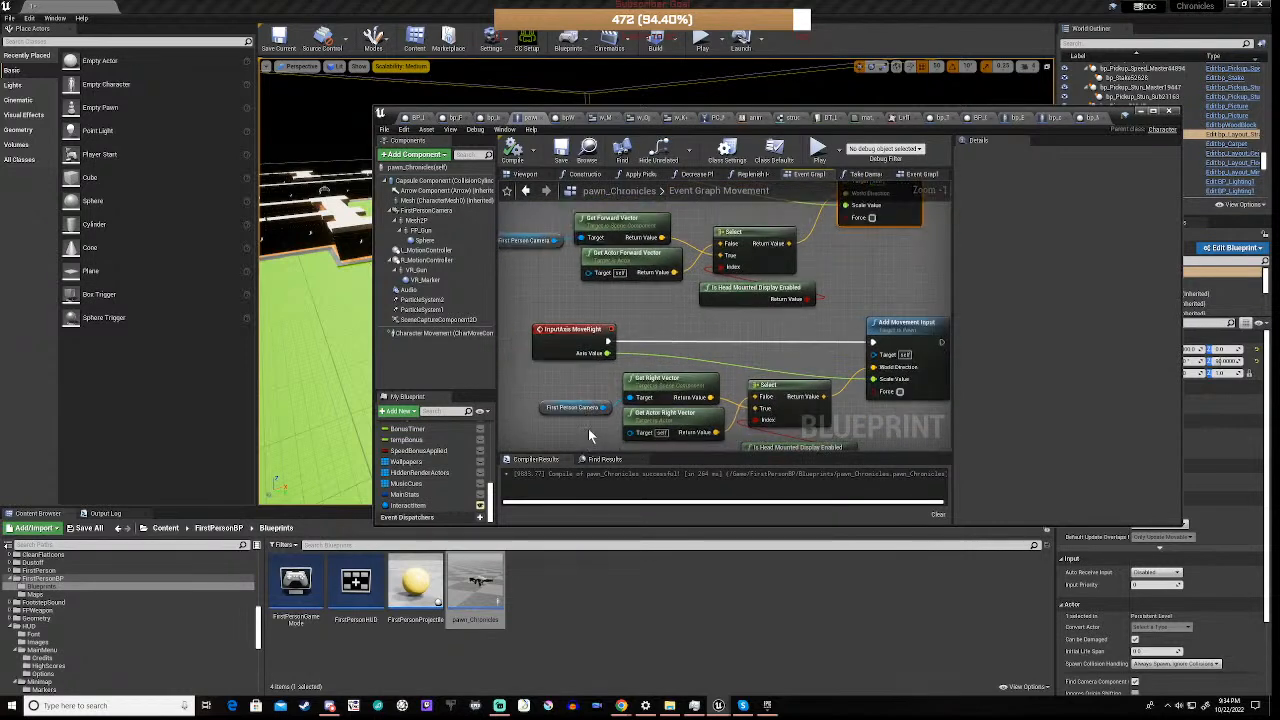
pyautogui.moveTo(588, 428); pyautogui.dragTo(596, 266, button='right')
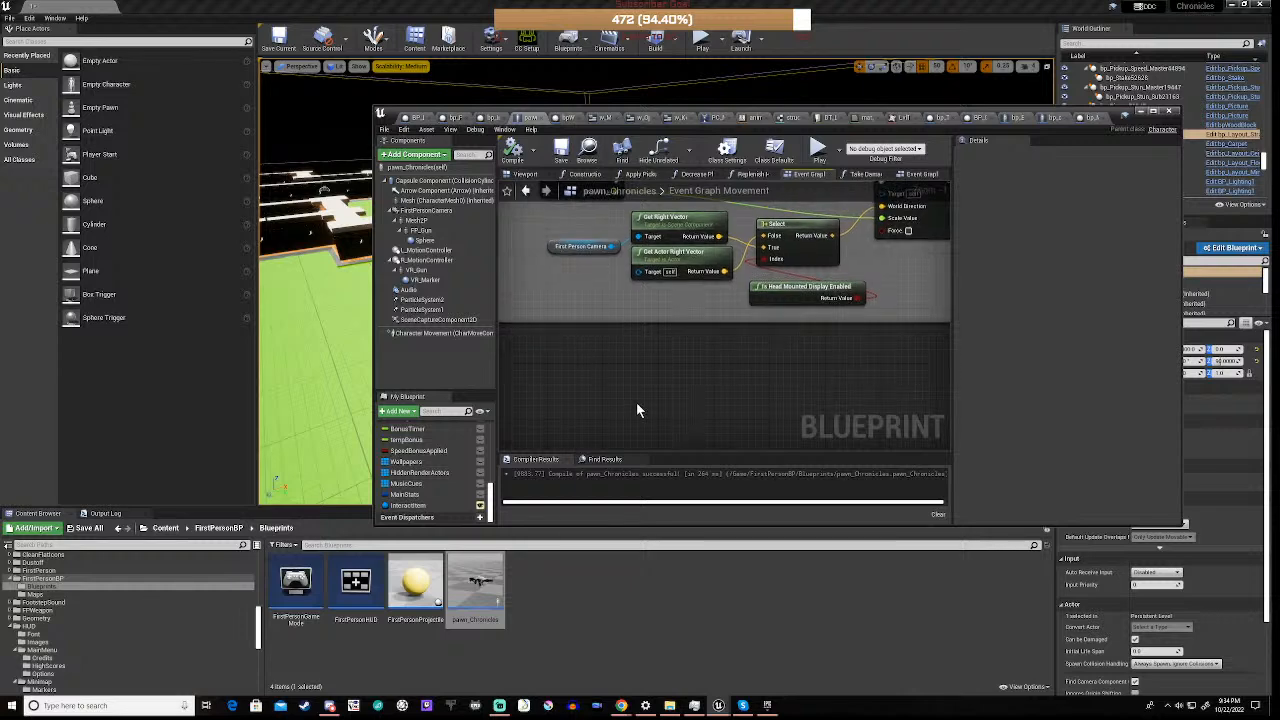
# Review the Jump group's InputAction Jump nodes and the Mouse input group's Turn and LookUp nodes
pyautogui.scroll(-6, 636, 402)
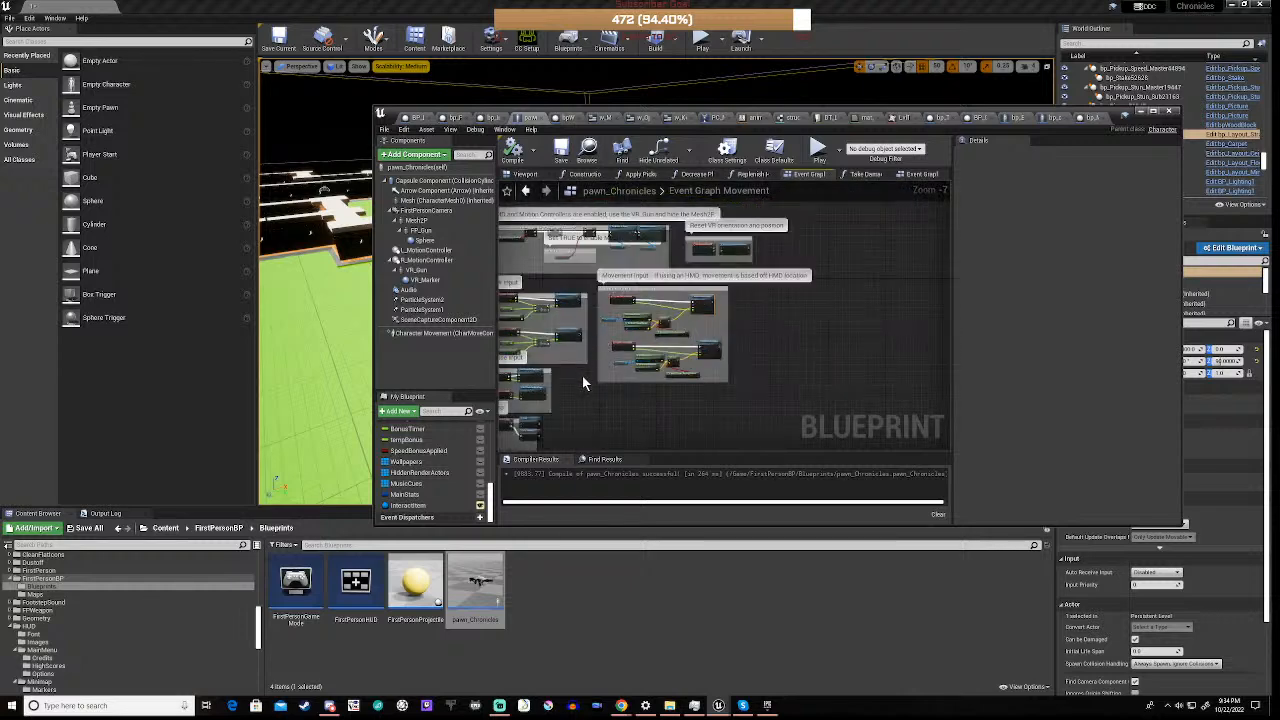
pyautogui.moveTo(582, 375); pyautogui.dragTo(775, 350, button='right')
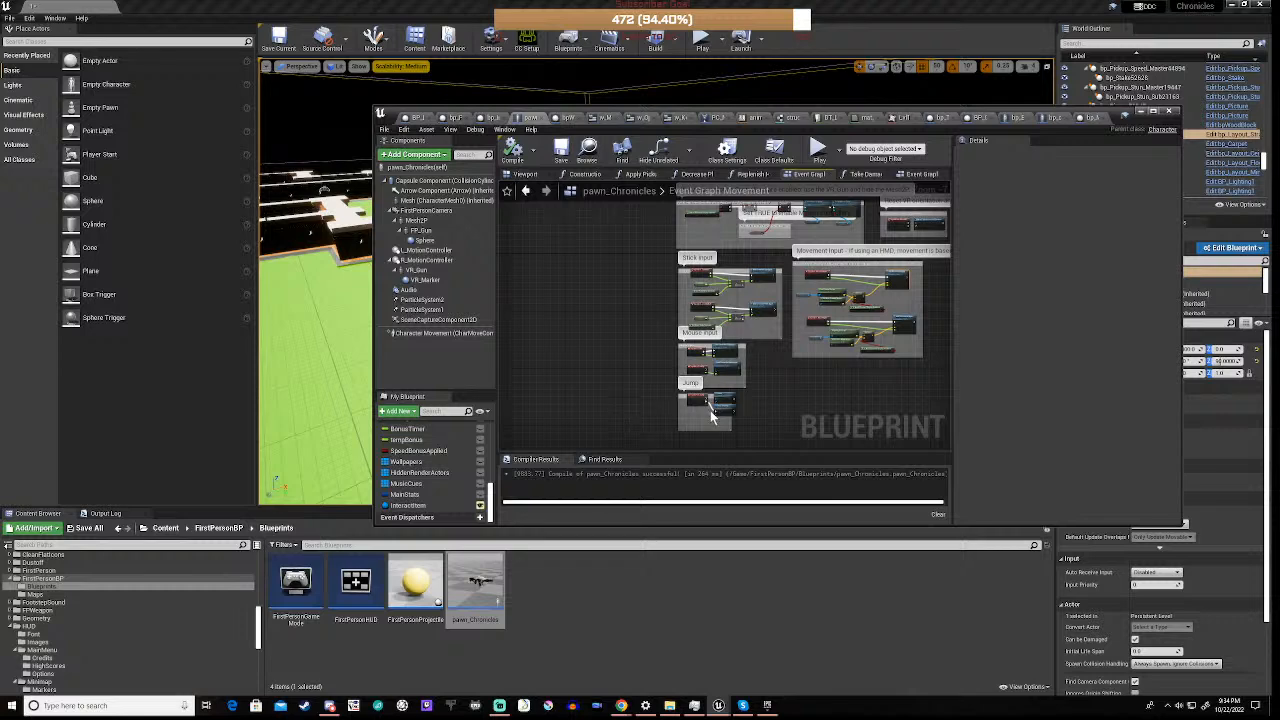
pyautogui.scroll(6, 713, 412)
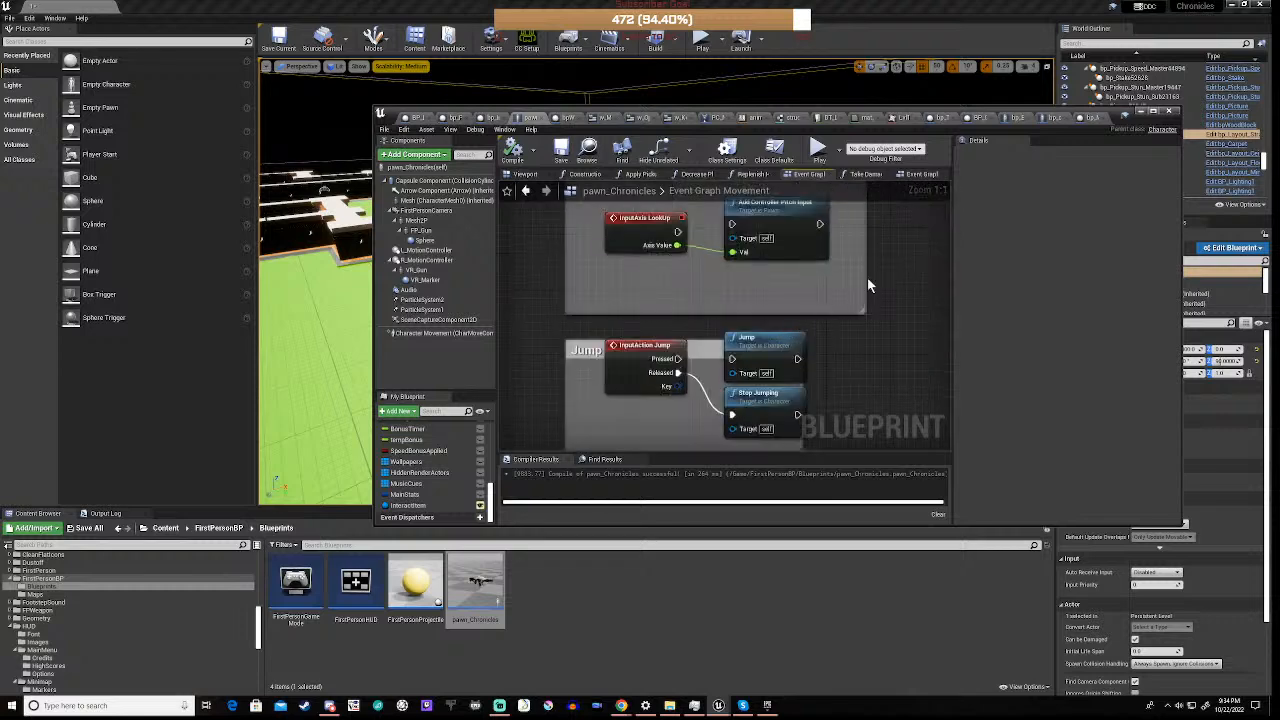
pyautogui.scroll(-3, 844, 393)
pyautogui.scroll(3, 844, 393)
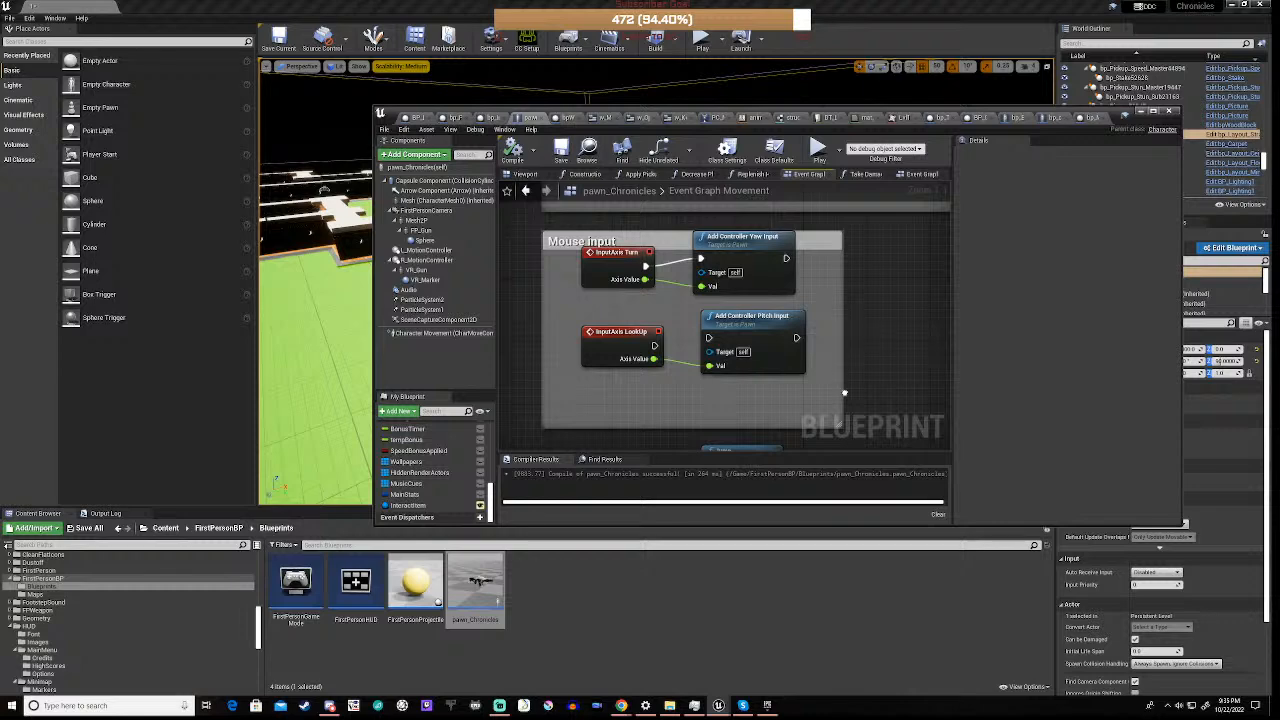
pyautogui.moveTo(844, 393); pyautogui.dragTo(803, 480, button='right')
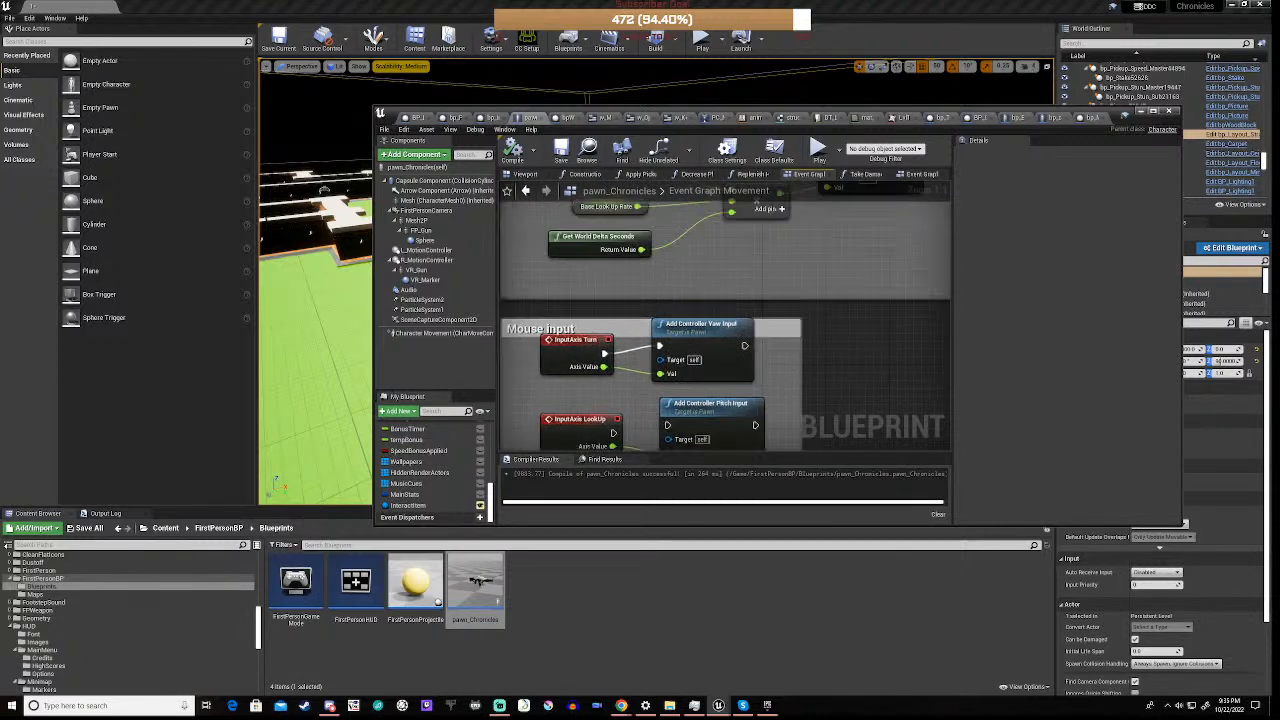
# Look over the HMD and Motion Controllers group, including its Is Head Mounted Display Enabled branch
pyautogui.moveTo(802, 400); pyautogui.dragTo(786, 453, button='right')
pyautogui.moveTo(734, 322); pyautogui.dragTo(740, 418, button='right')
pyautogui.moveTo(731, 284); pyautogui.dragTo(707, 455, button='right')
pyautogui.moveTo(618, 332); pyautogui.dragTo(705, 278, button='right')
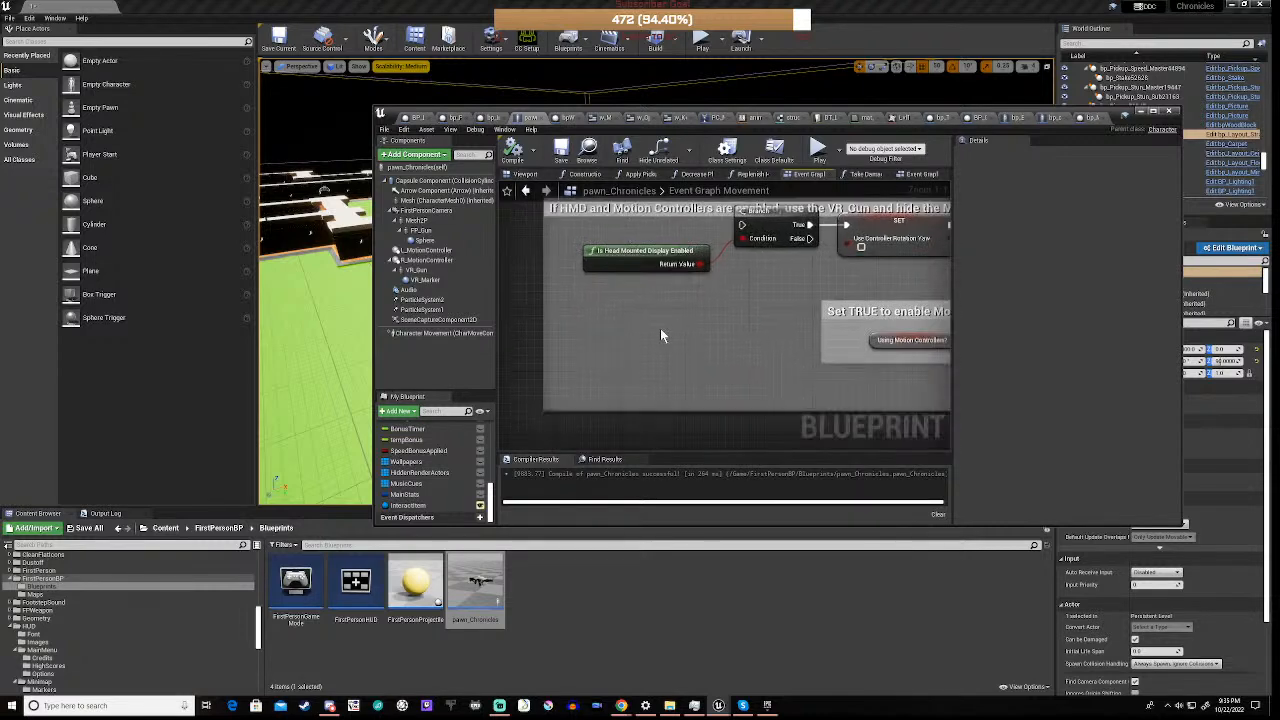
pyautogui.scroll(-6, 748, 312)
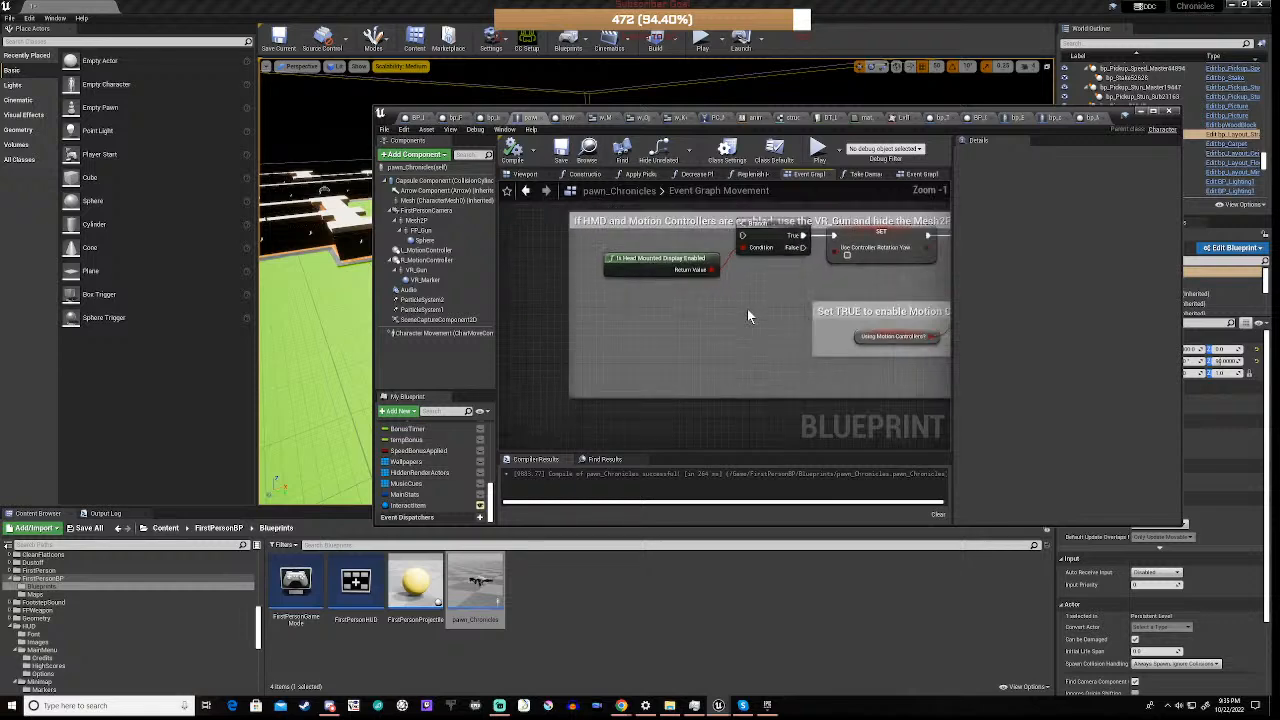
pyautogui.moveTo(822, 351); pyautogui.dragTo(634, 290, button='right')
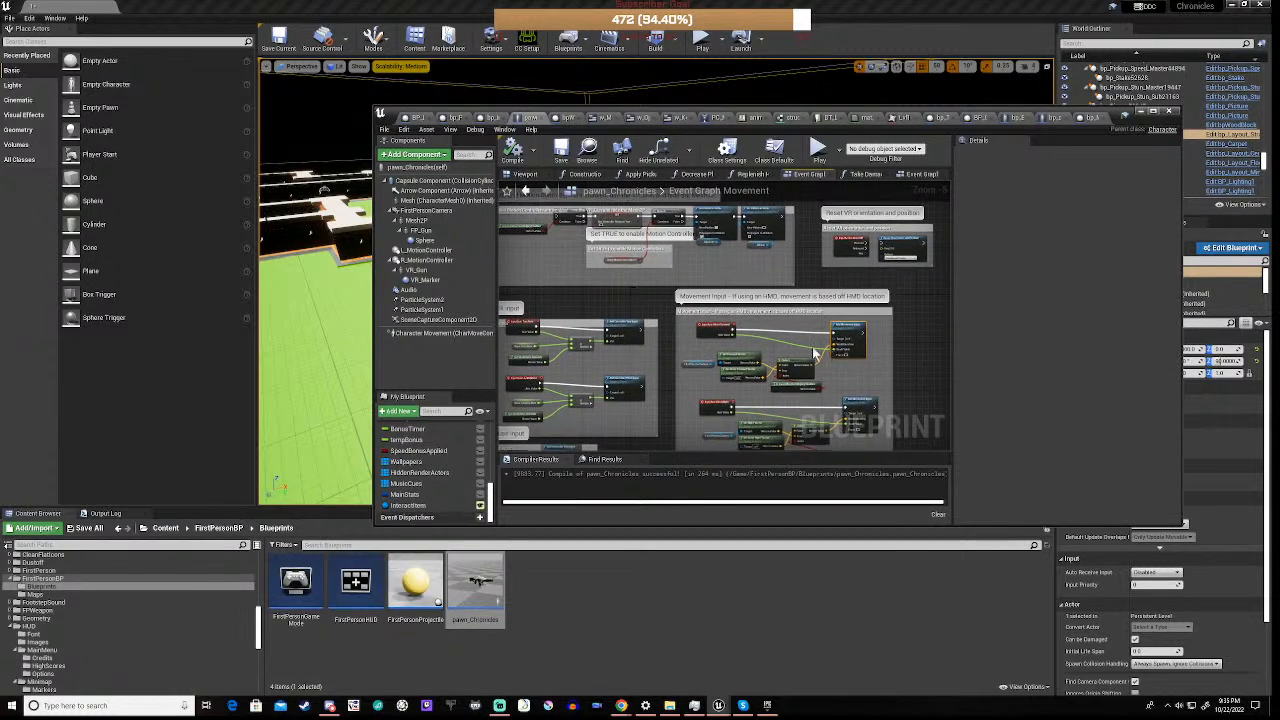
# Trace how InputAxis MoveForward, the forward vectors and the head-mounted display Select node feed Add Movement Input
pyautogui.click(845, 325)
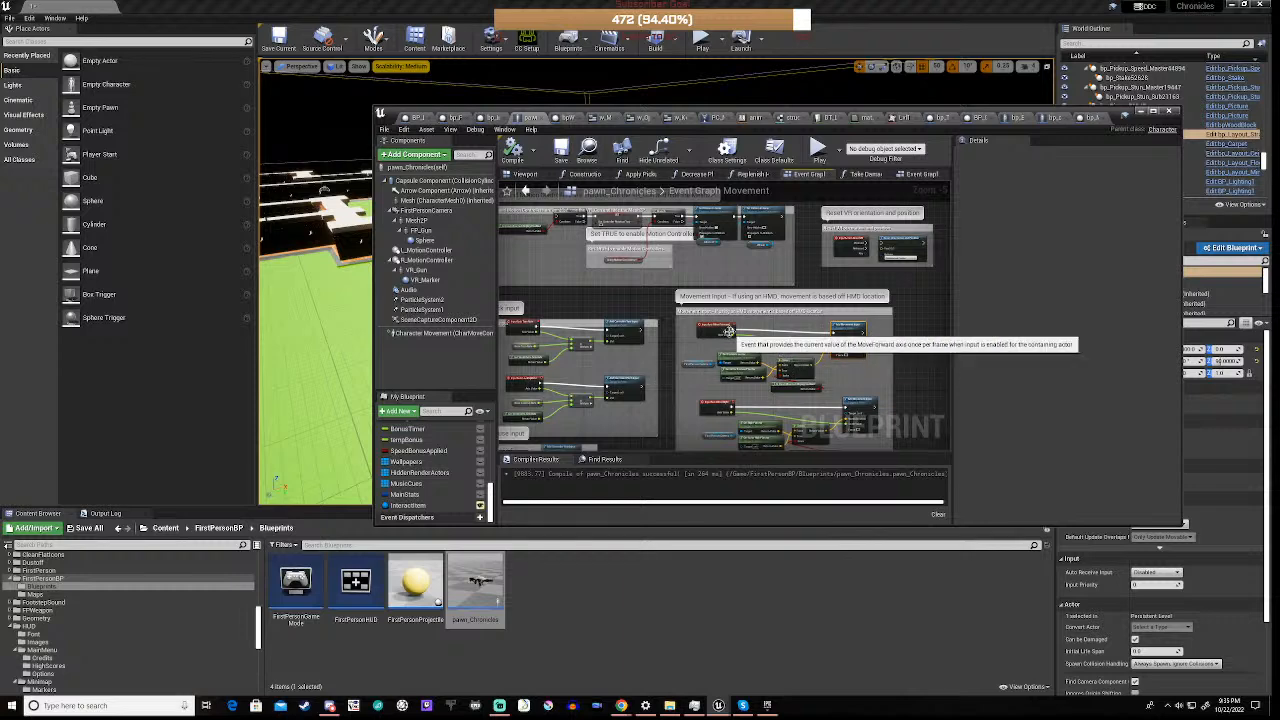
pyautogui.scroll(5, 729, 331)
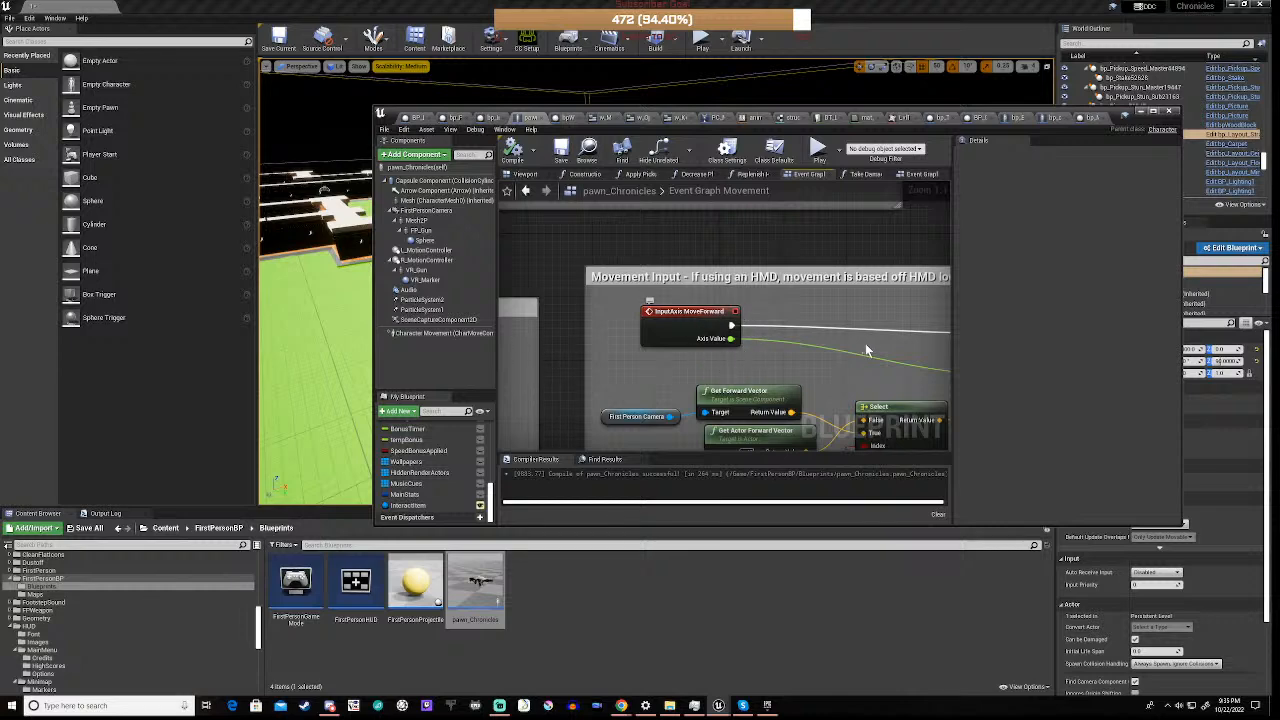
pyautogui.moveTo(876, 346); pyautogui.dragTo(744, 342, button='right')
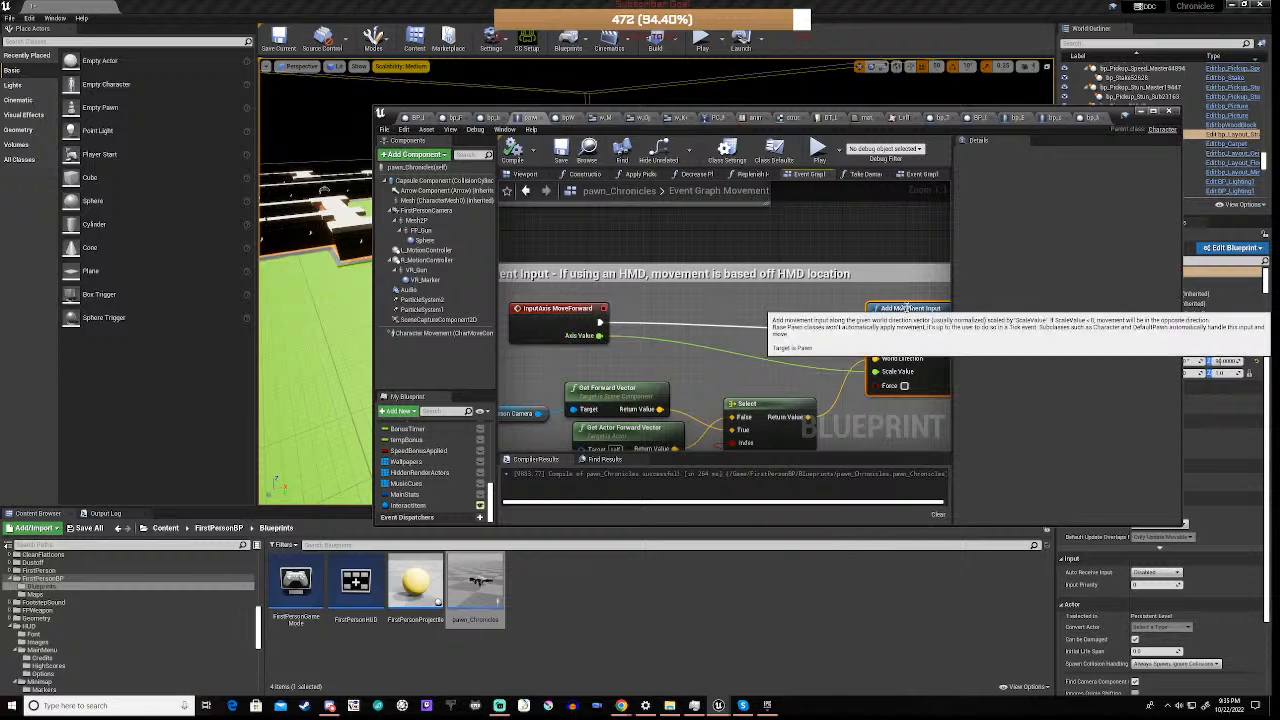
pyautogui.moveTo(537, 385); pyautogui.dragTo(583, 327, button='right')
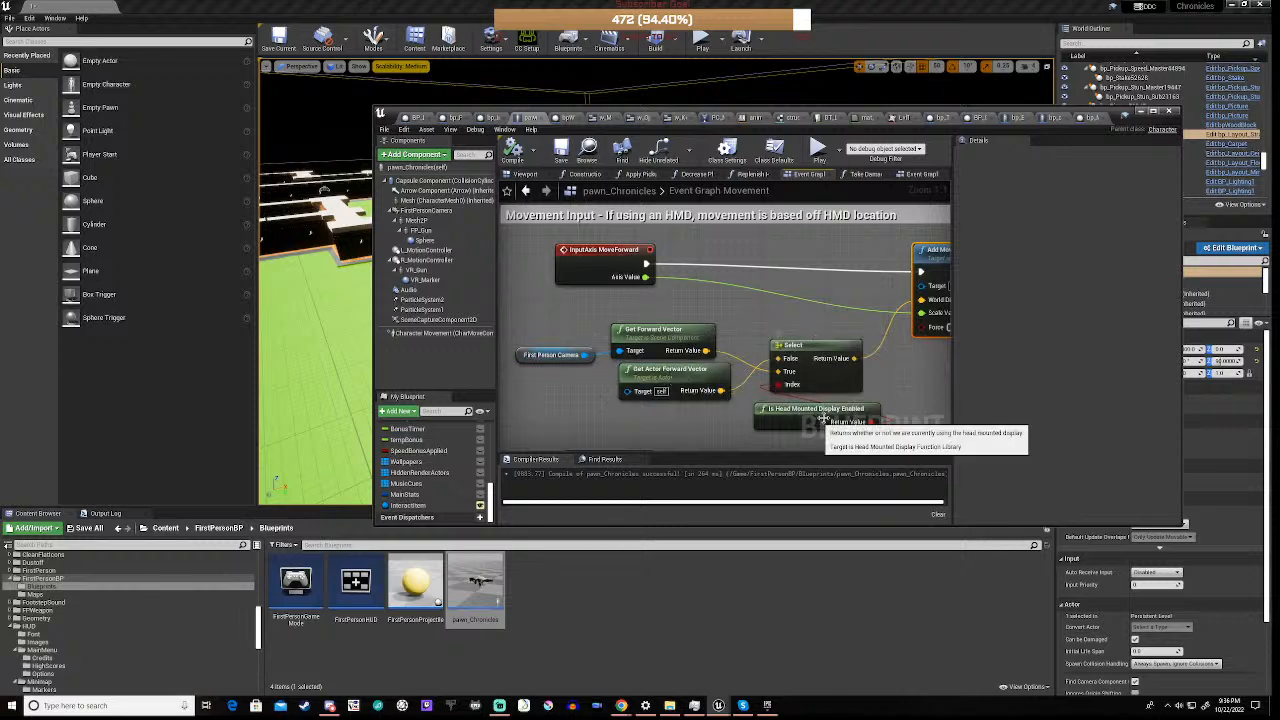
pyautogui.moveTo(906, 366); pyautogui.dragTo(776, 363, button='right')
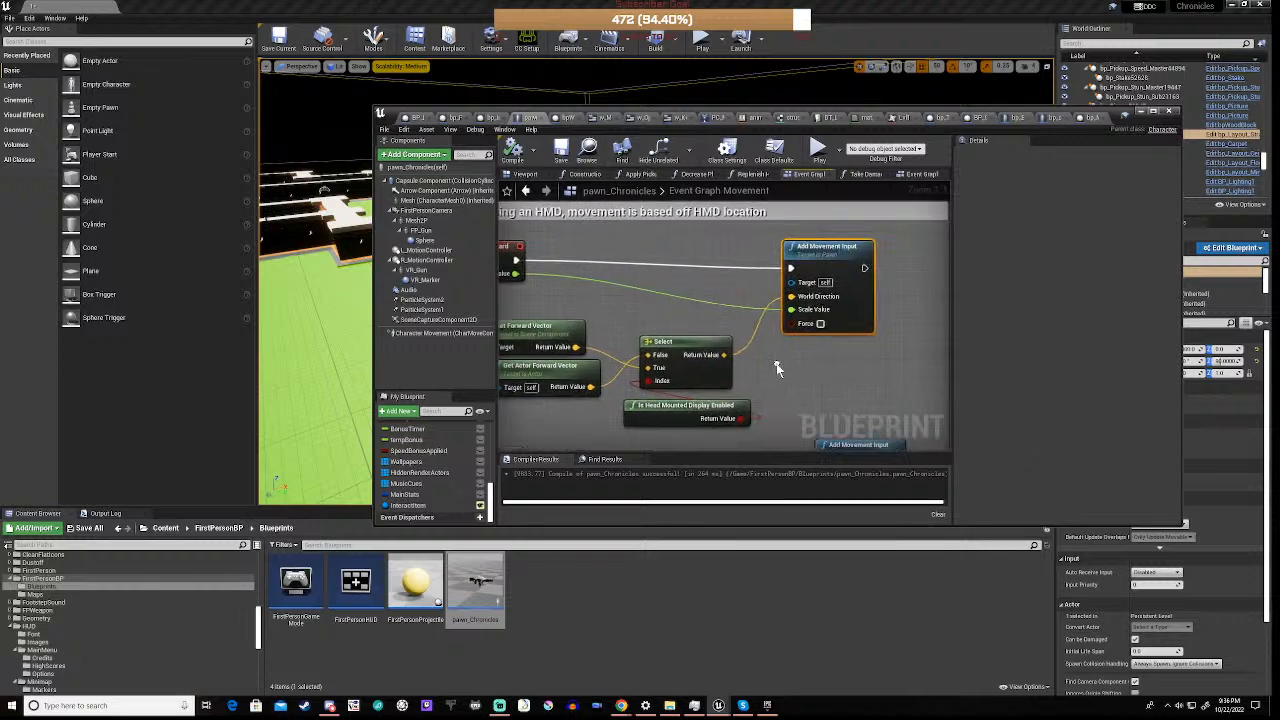
pyautogui.moveTo(855, 262); pyautogui.dragTo(930, 337, button='right')
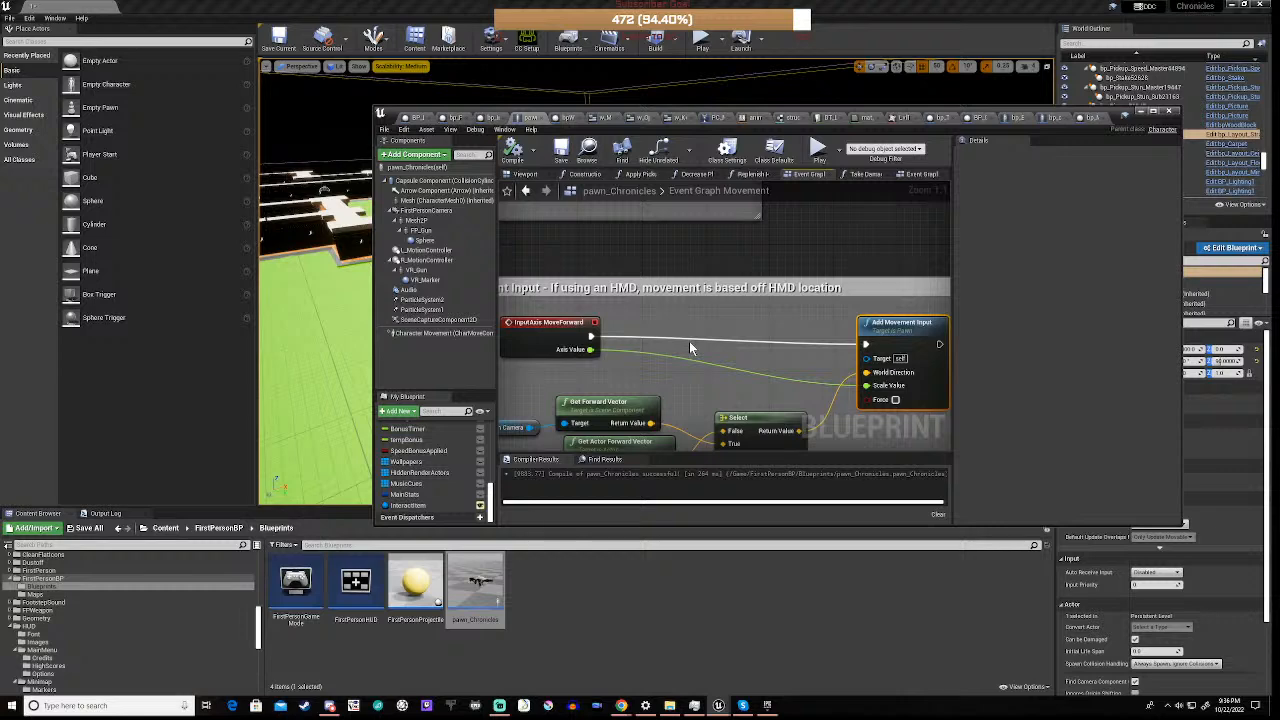
# Compare the MoveForward chain's Get Actor Forward Vector setup with the MoveRight chain in the Movement Input group
pyautogui.scroll(-2, 689, 345)
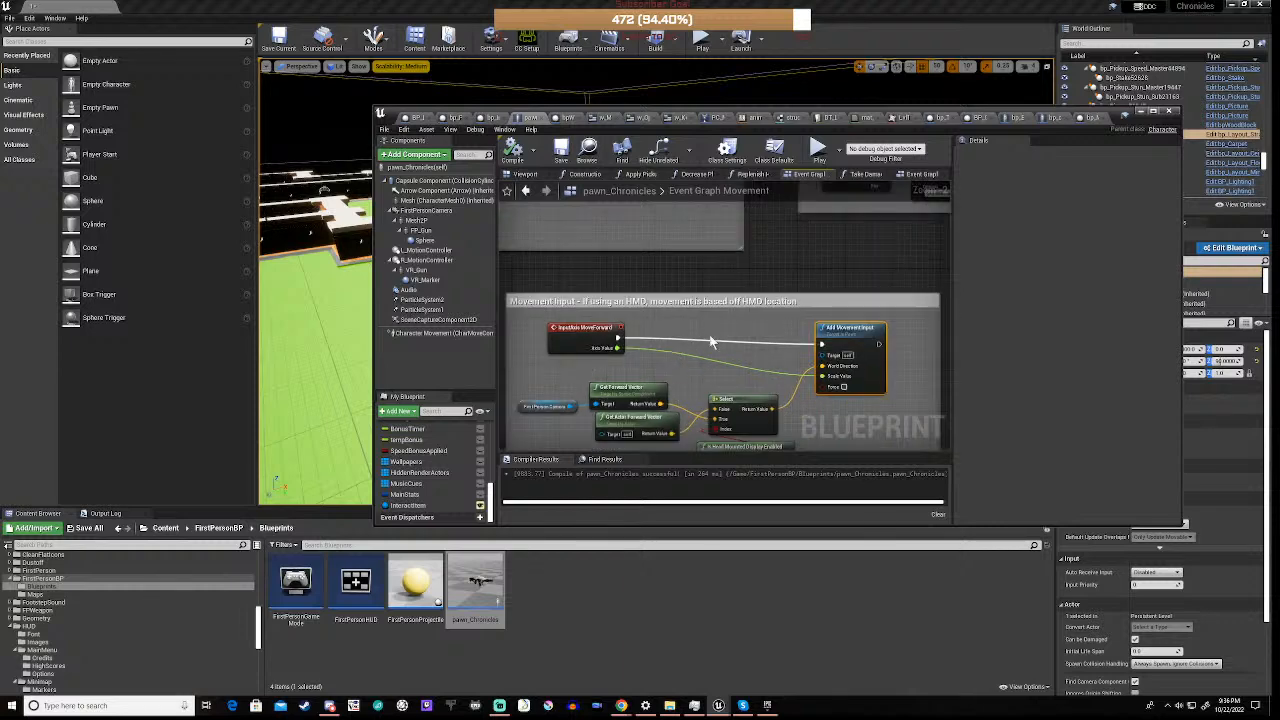
pyautogui.moveTo(680, 373); pyautogui.dragTo(706, 310, button='right')
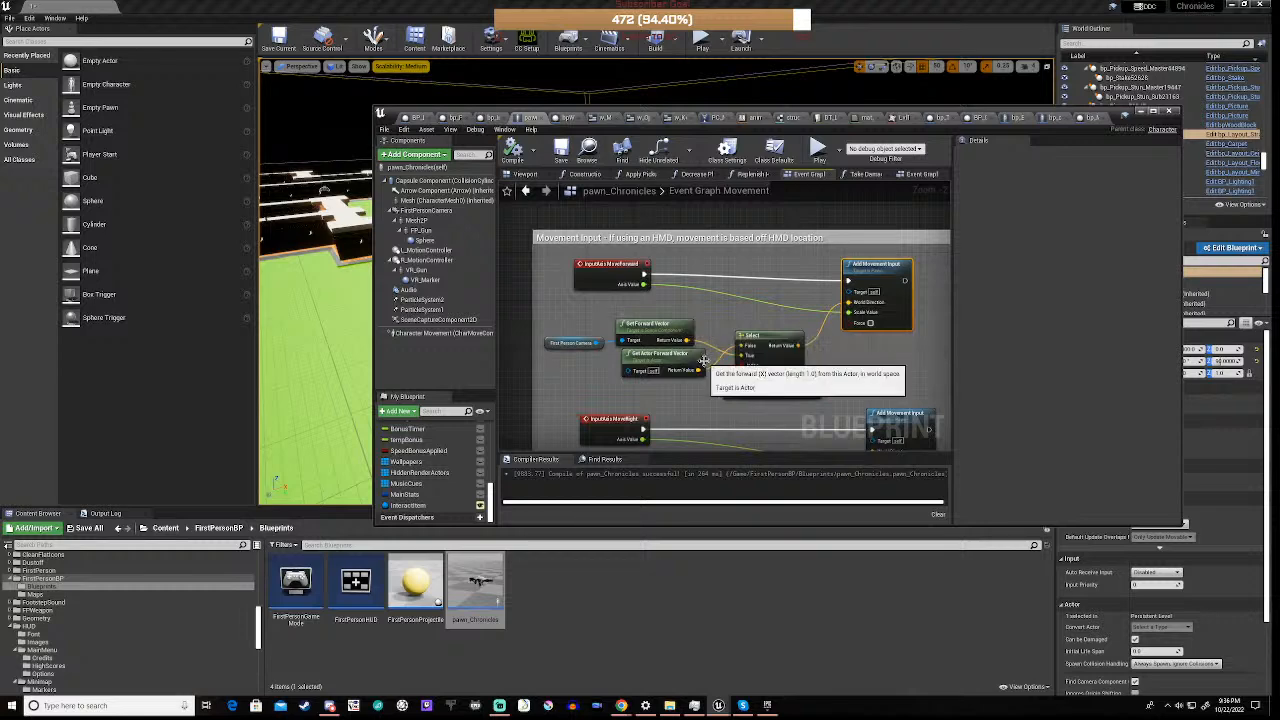
pyautogui.scroll(-1, 703, 358)
pyautogui.scroll(-2, 703, 358)
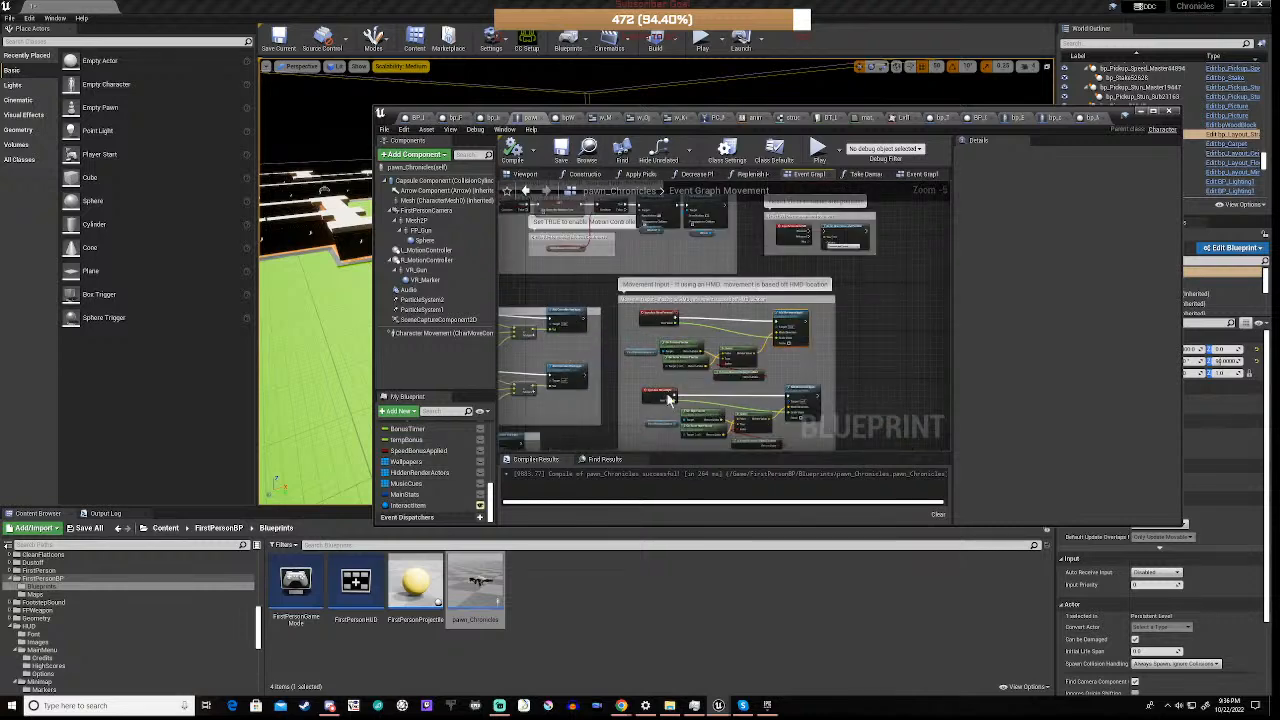
pyautogui.moveTo(694, 306); pyautogui.dragTo(809, 348, button='right')
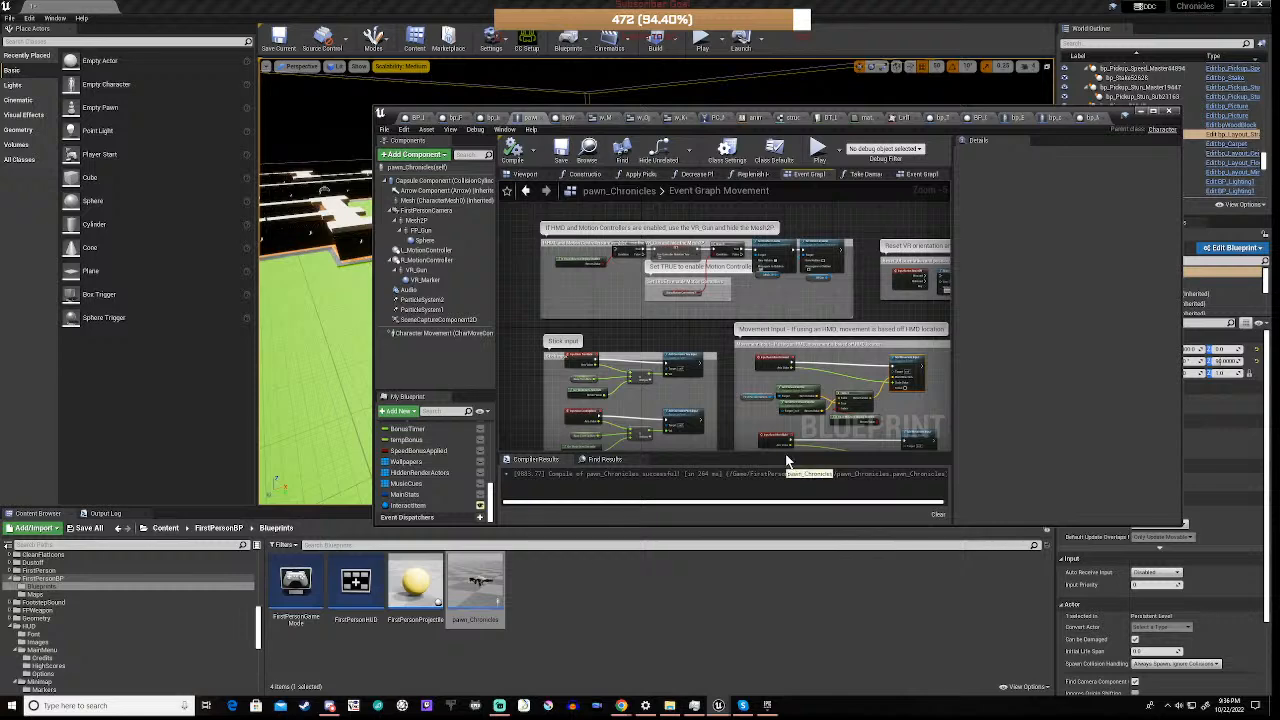
# Survey the movement graph's input groups and re-examine the InputAxis MoveForward event with its First Person Camera vector nodes
pyautogui.scroll(-2, 766, 358)
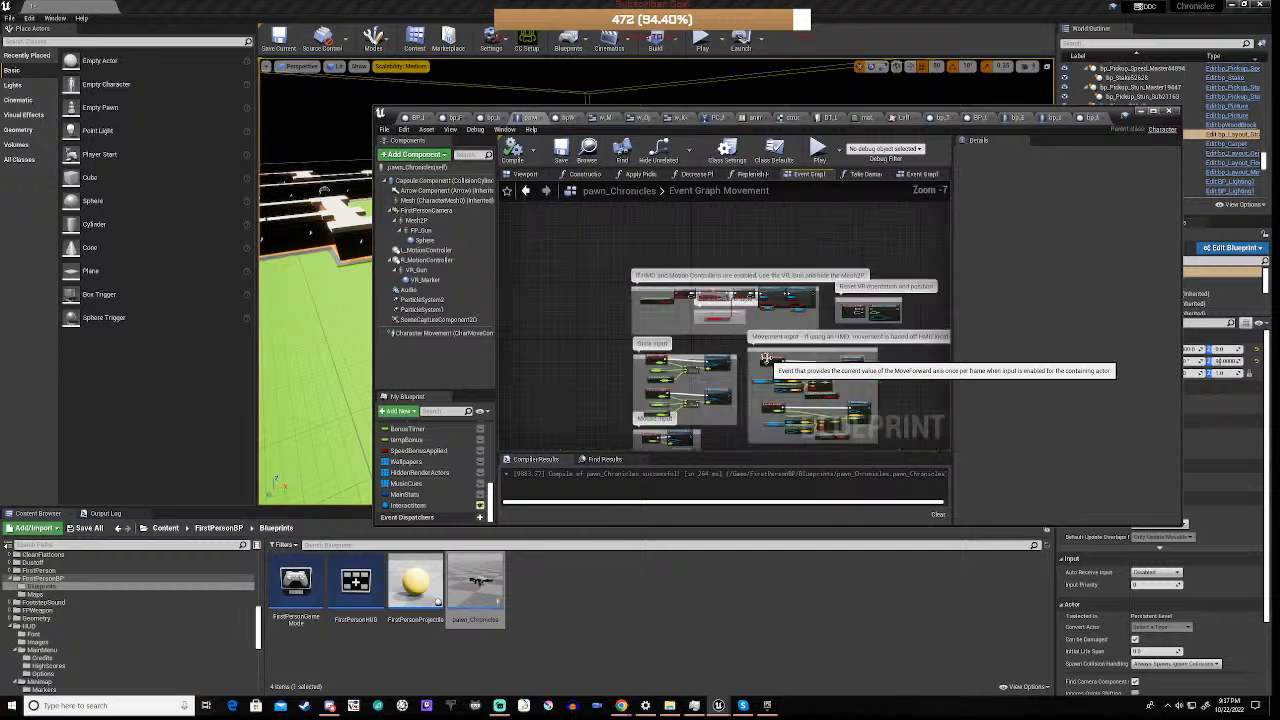
pyautogui.moveTo(589, 362); pyautogui.dragTo(573, 287, button='right')
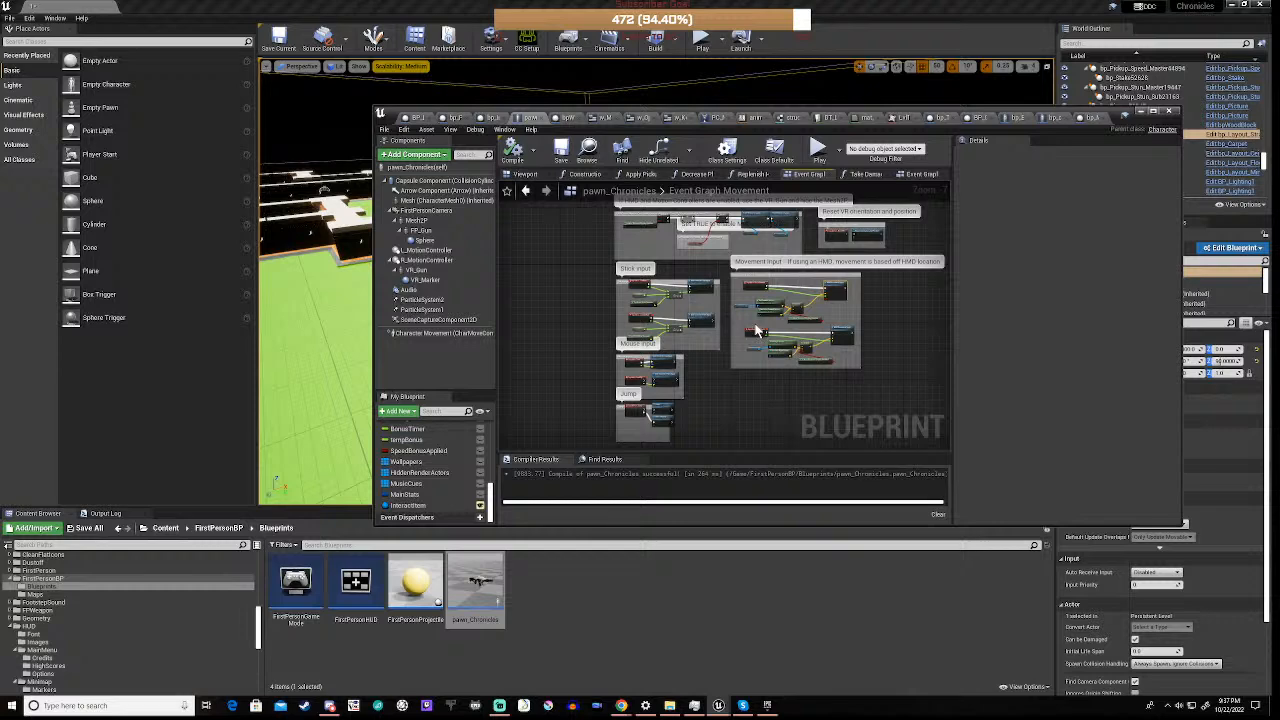
pyautogui.scroll(5, 755, 305)
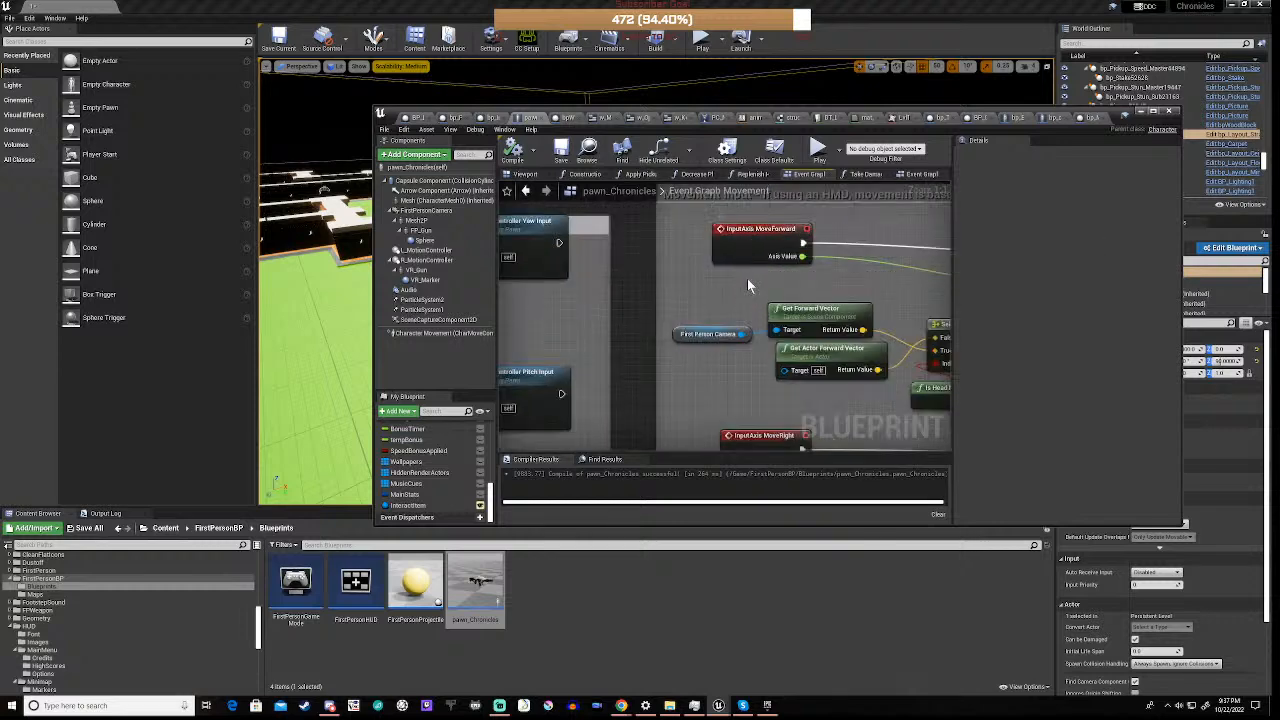
pyautogui.scroll(-2, 747, 285)
pyautogui.scroll(-2, 747, 278)
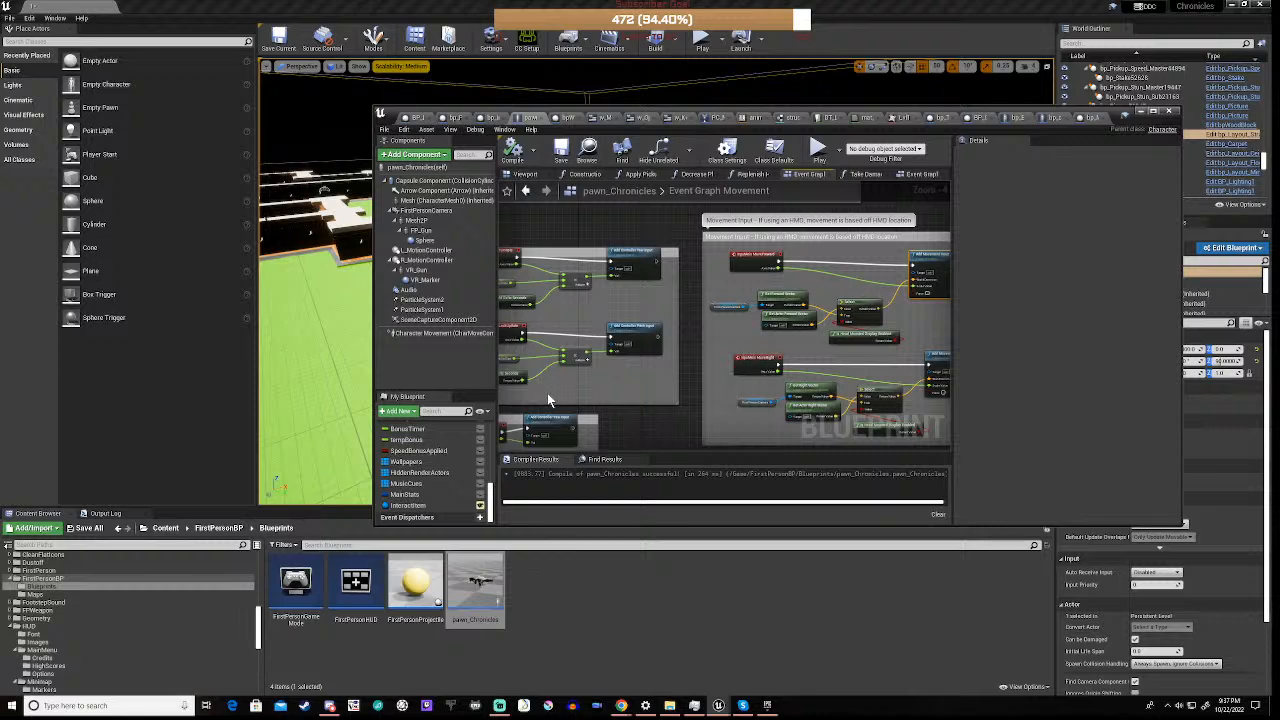
# Re-examine how the MoveForward chain's forward vector nodes and Select node feed Add Movement Input within the Movement Input group
pyautogui.scroll(4, 738, 307)
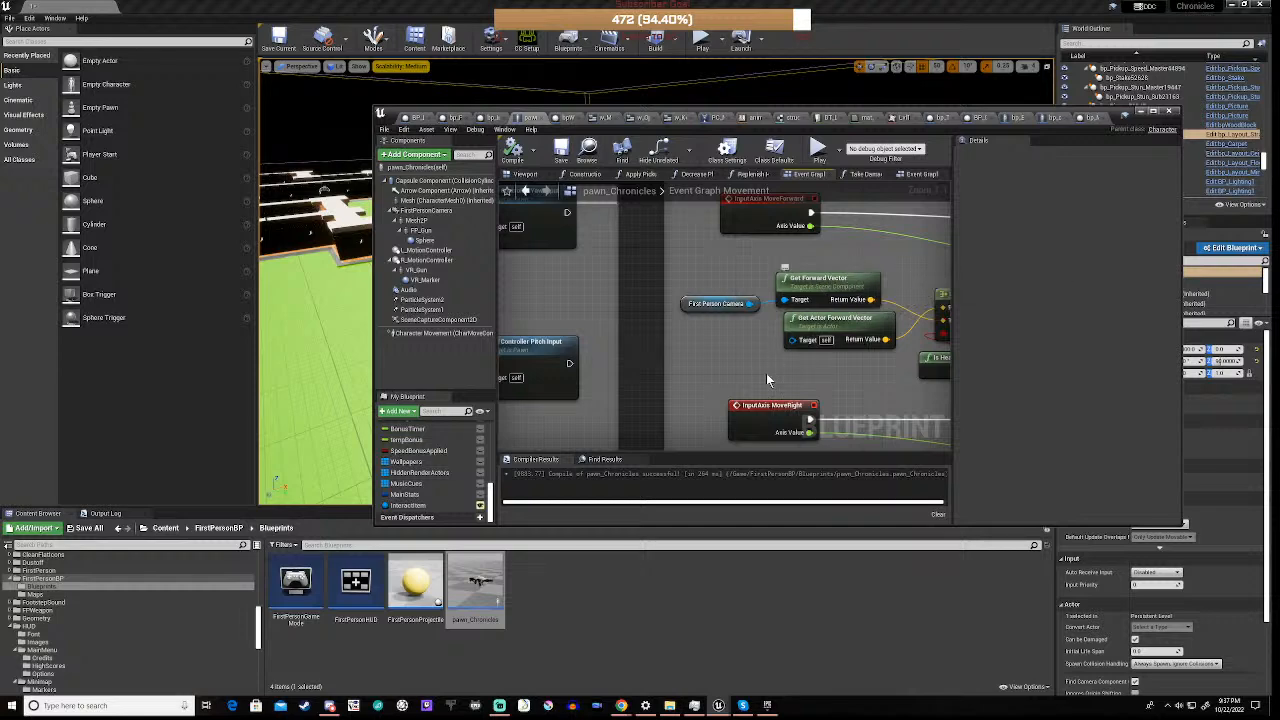
pyautogui.moveTo(860, 369); pyautogui.dragTo(663, 386, button='right')
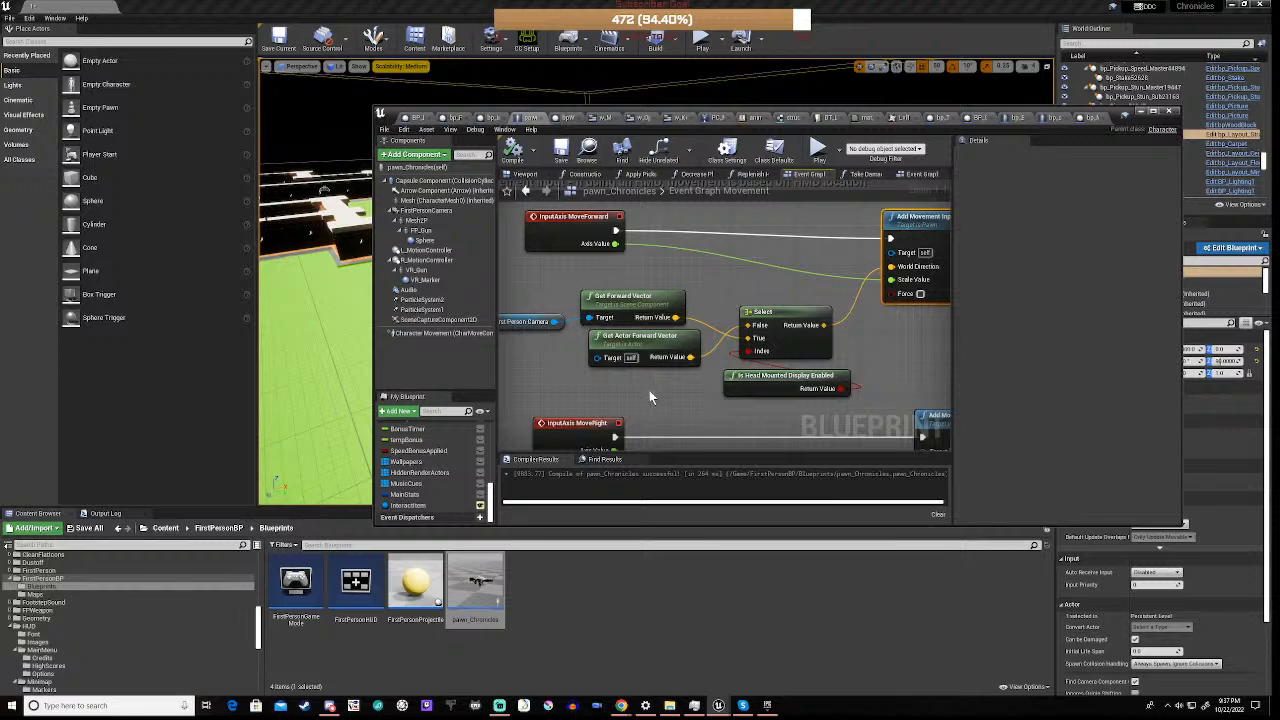
pyautogui.scroll(-5, 649, 396)
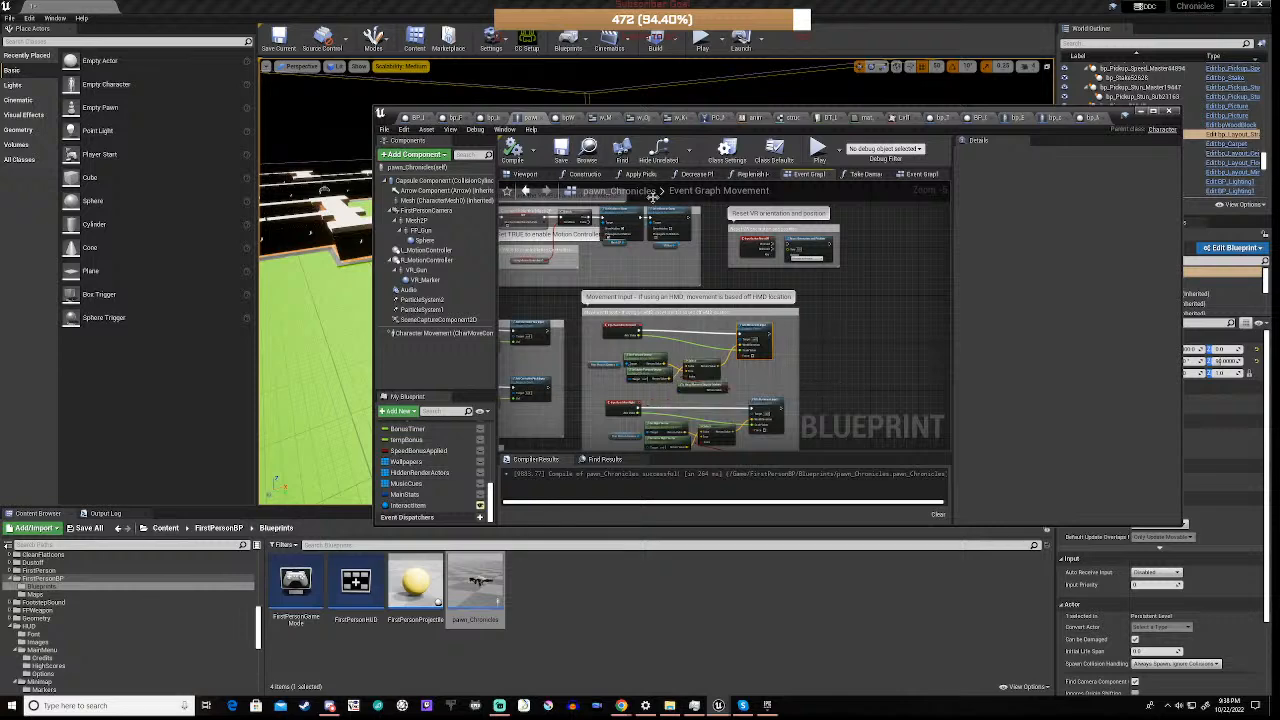
pyautogui.scroll(5, 648, 383)
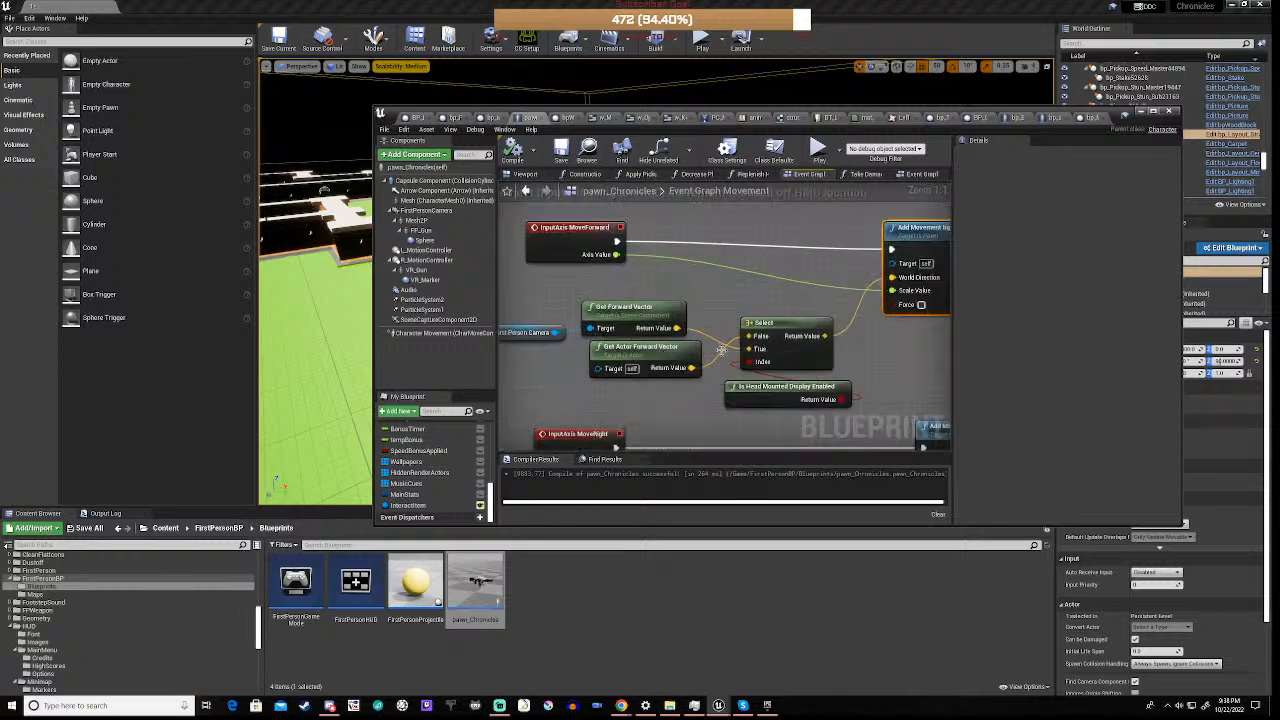
pyautogui.scroll(-7, 698, 410)
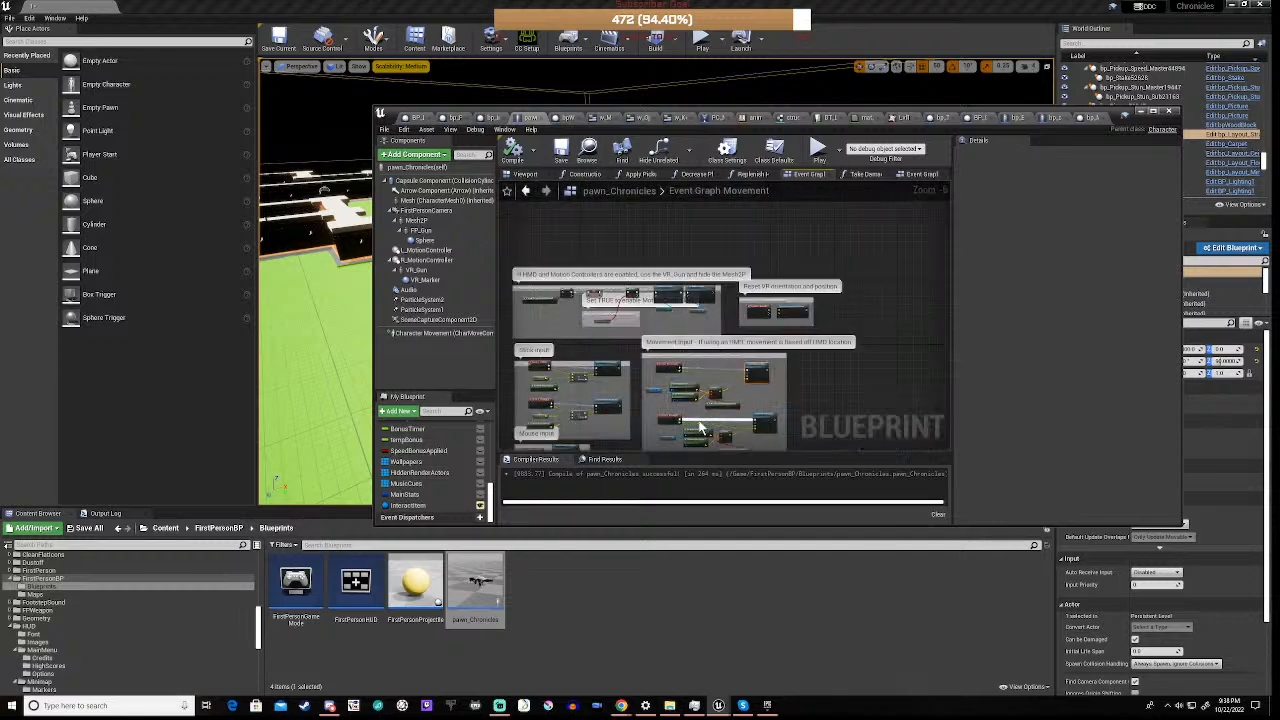
pyautogui.scroll(-2, 785, 405)
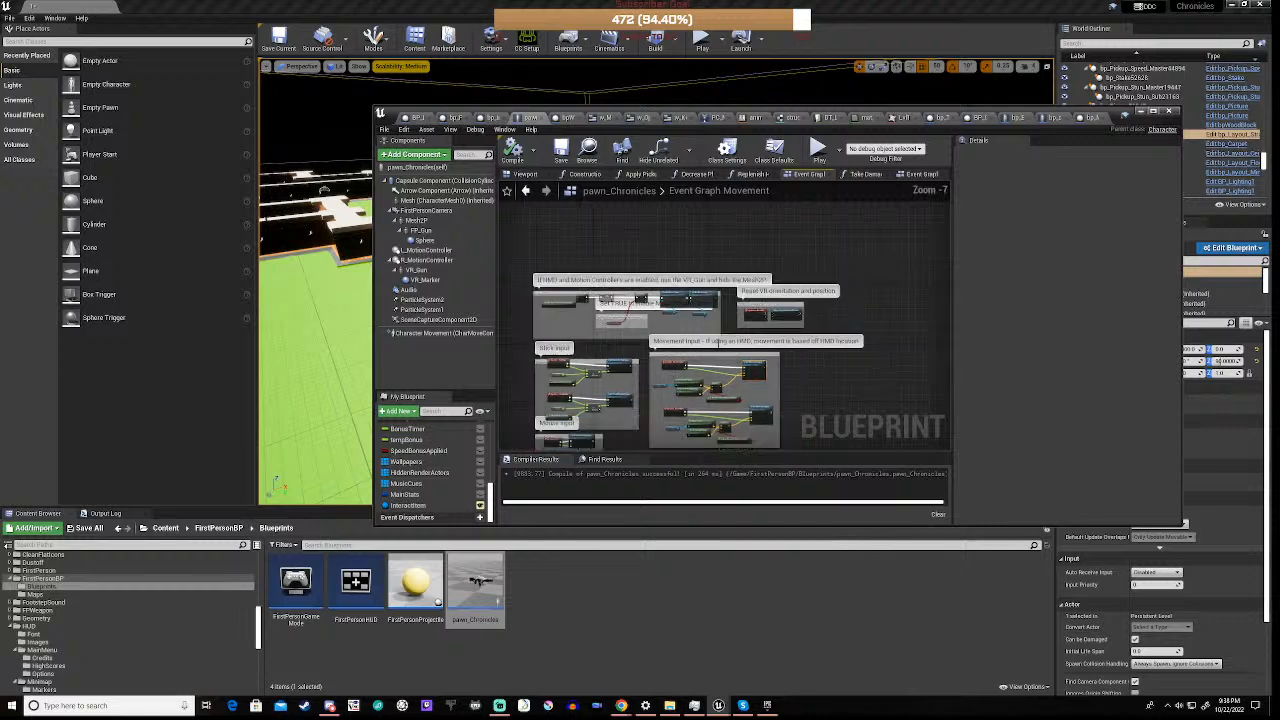
pyautogui.moveTo(810, 397); pyautogui.dragTo(813, 335, button='right')
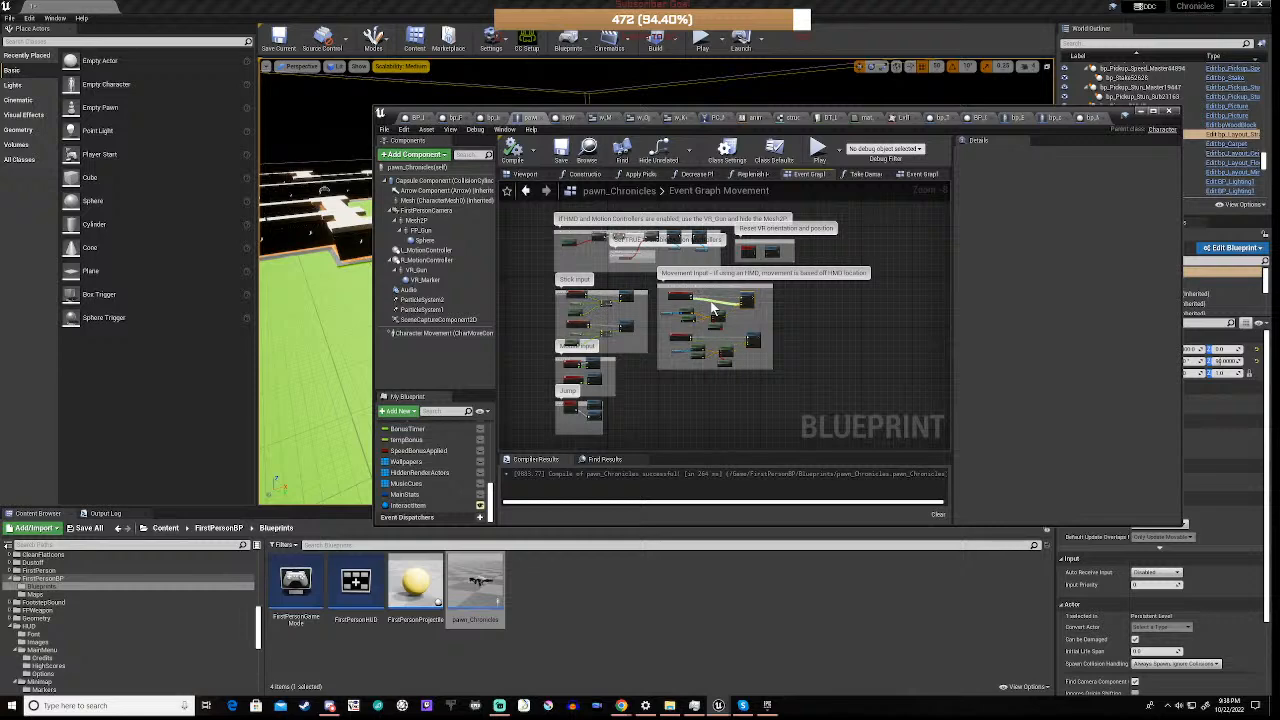
pyautogui.scroll(5, 712, 309)
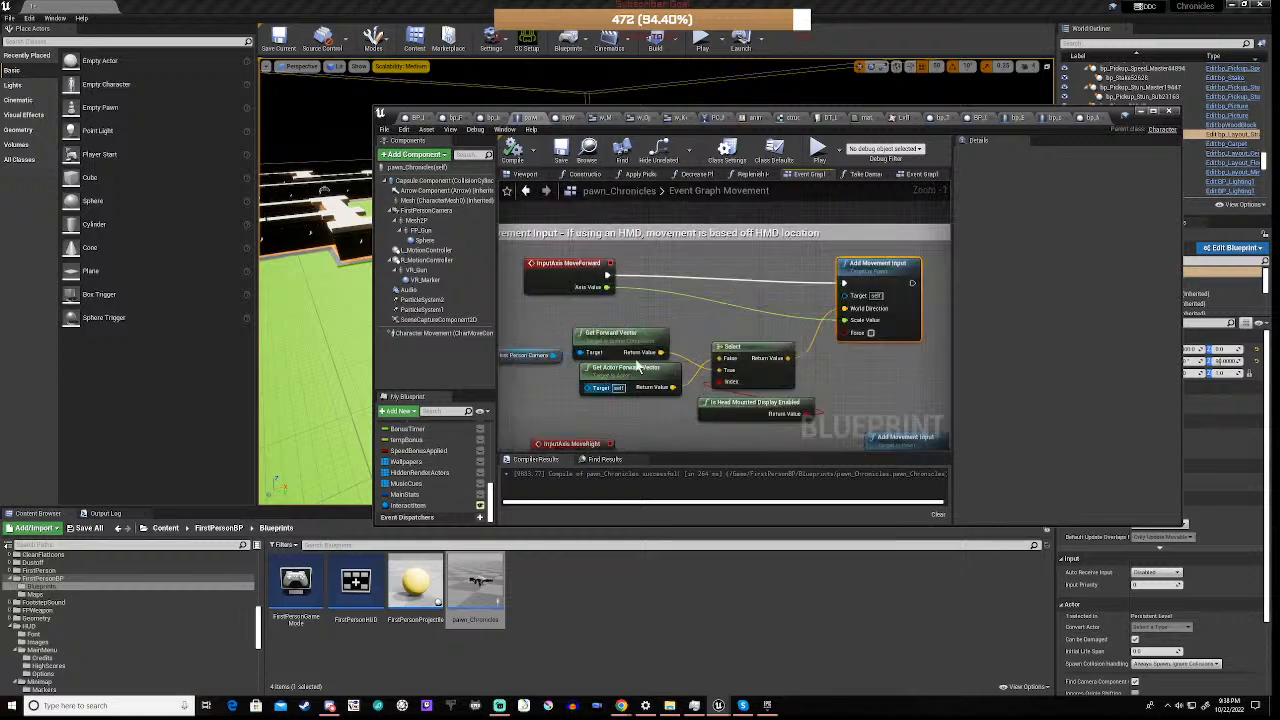
pyautogui.moveTo(556, 387); pyautogui.dragTo(704, 406, button='right')
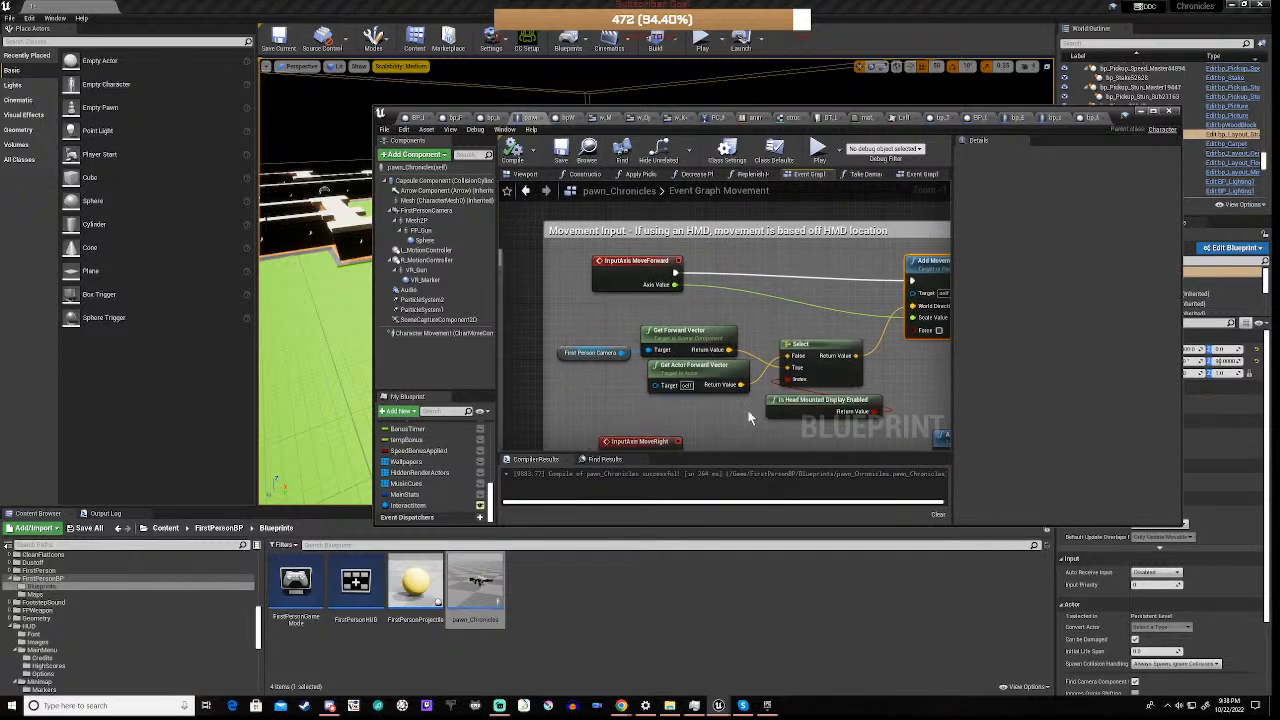
# Look over the whole movement graph layout, covering the HMD, Reset VR, Stick input, Mouse input, Jump and Movement Input groups
pyautogui.scroll(-6, 748, 410)
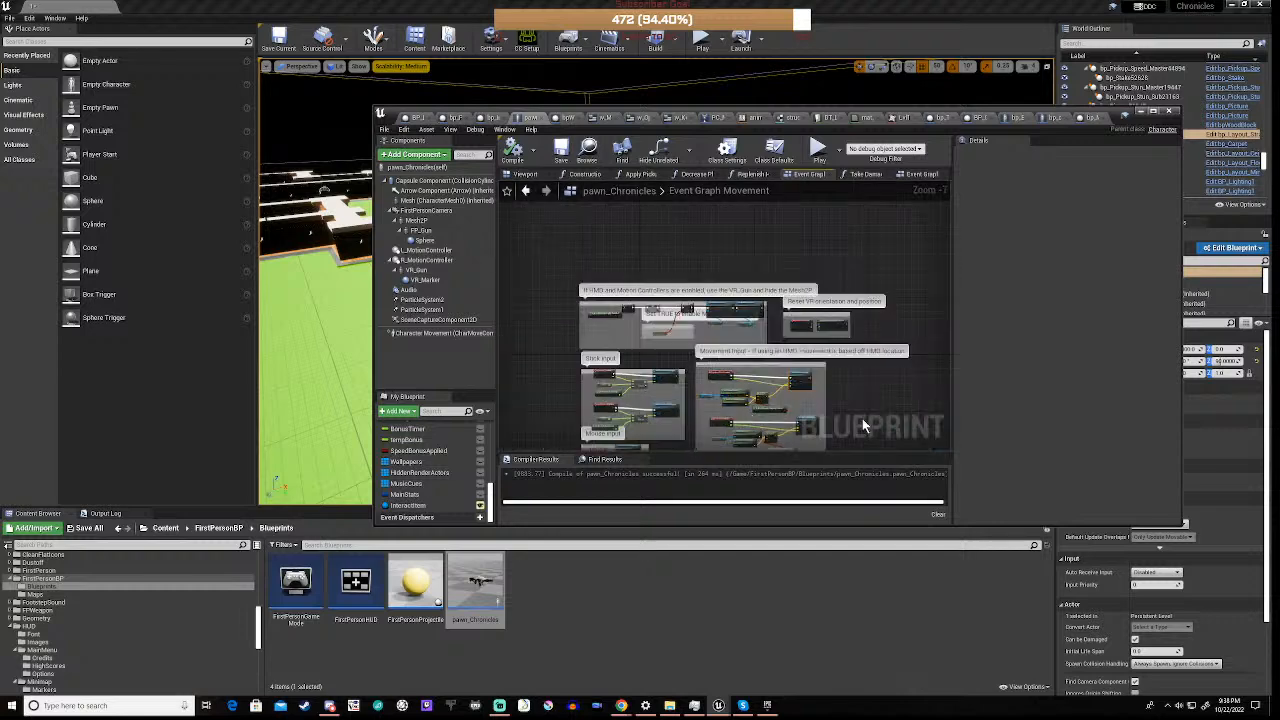
pyautogui.moveTo(859, 405); pyautogui.dragTo(800, 338, button='right')
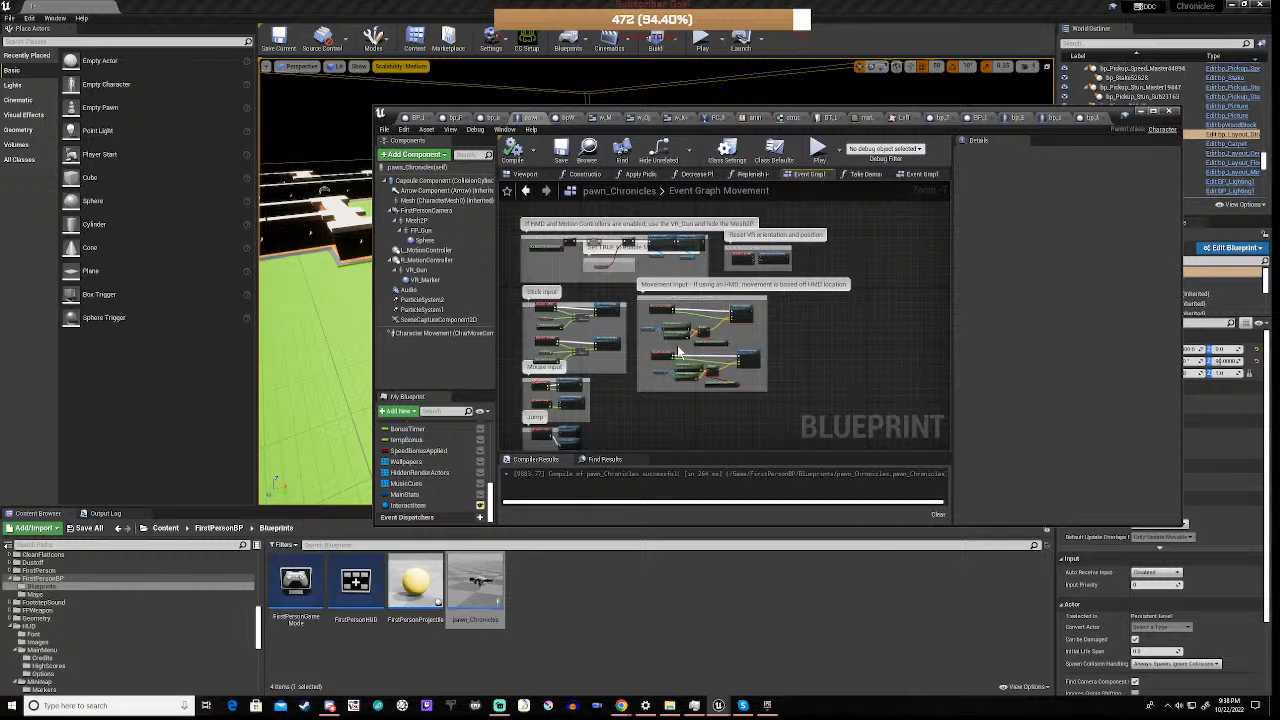
pyautogui.scroll(-3, 677, 345)
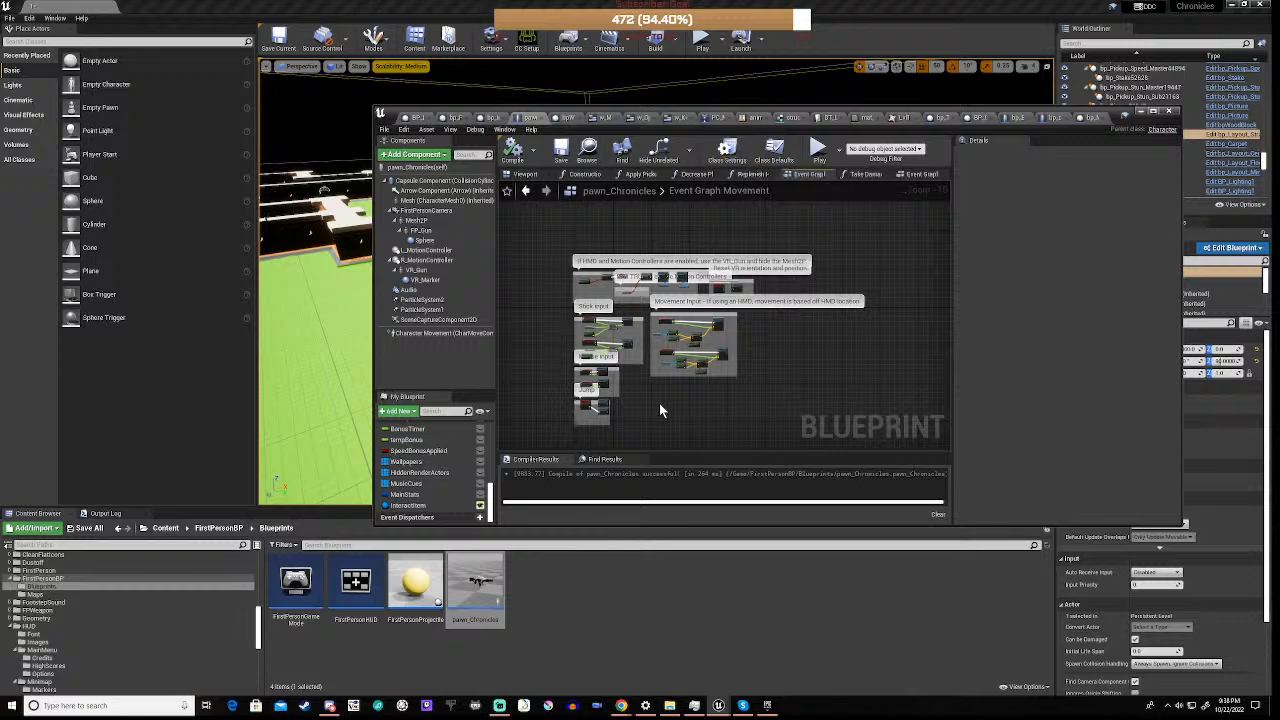
pyautogui.scroll(-1, 659, 403)
pyautogui.moveTo(702, 407); pyautogui.dragTo(766, 382, button='right')
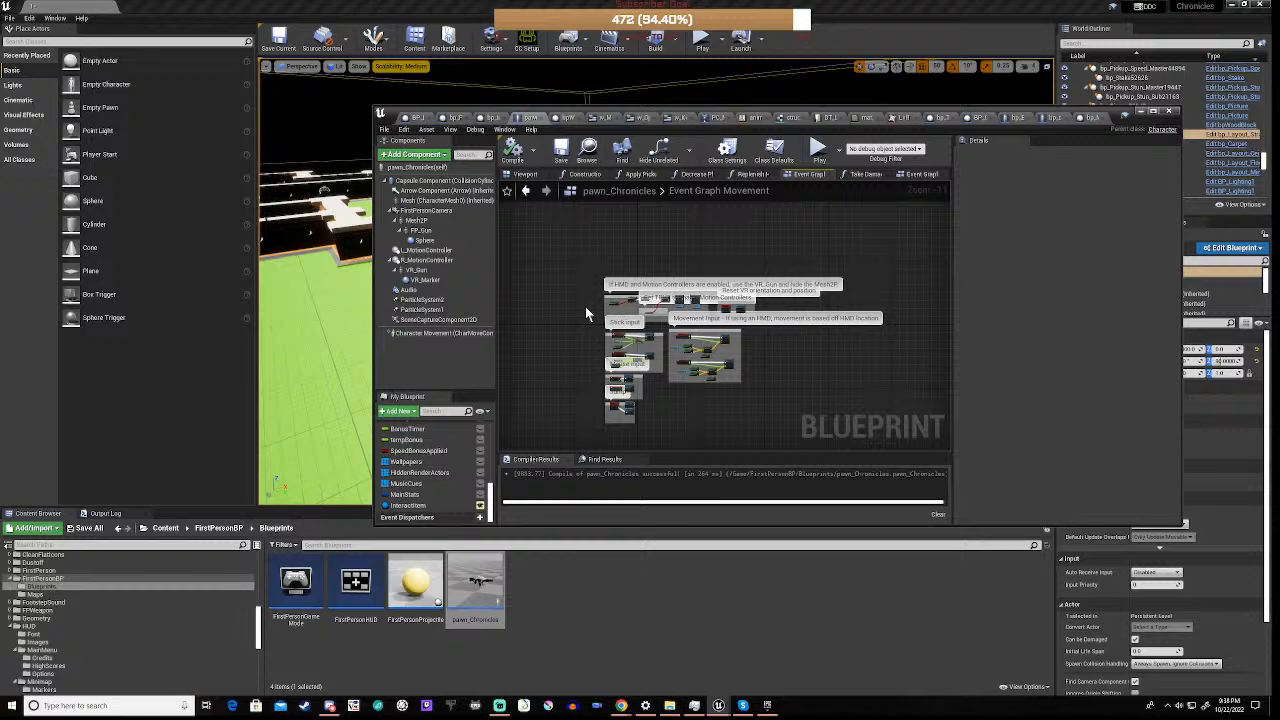
pyautogui.scroll(1, 585, 306)
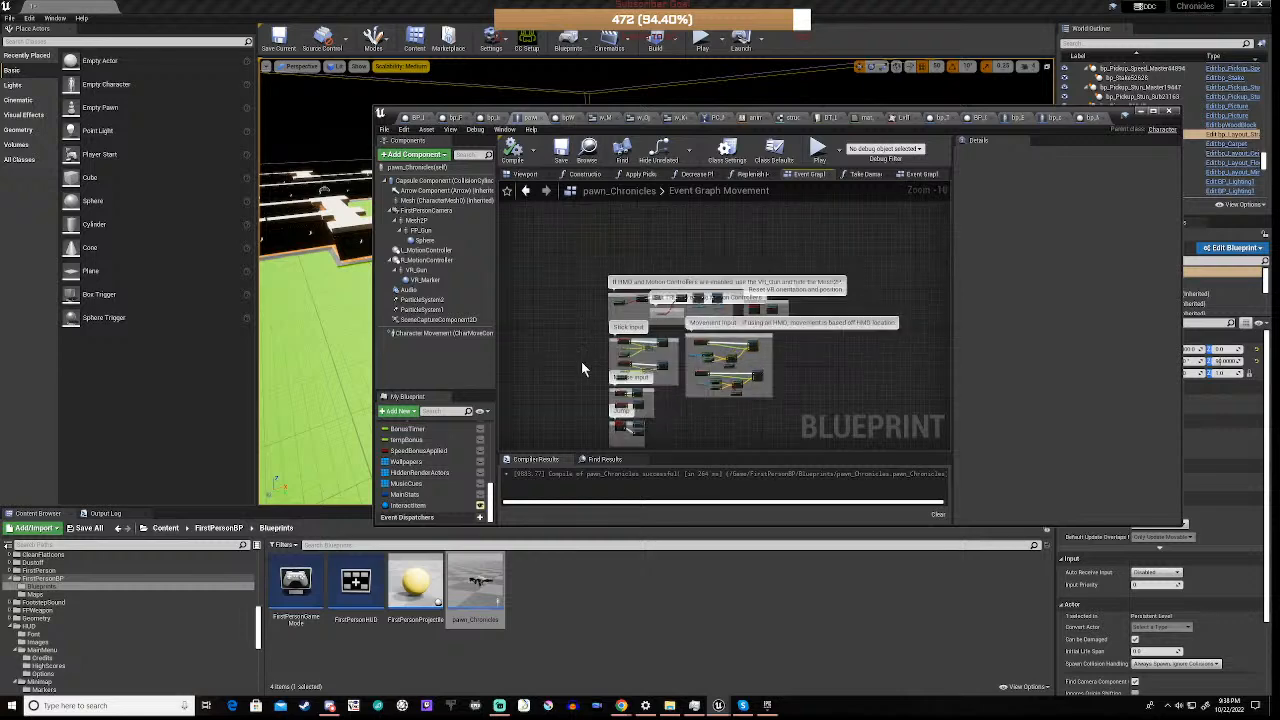
pyautogui.moveTo(581, 368)
pyautogui.mouseDown(button='right')
pyautogui.moveTo(603, 320)
pyautogui.moveTo(589, 362)
pyautogui.mouseUp(button='right')
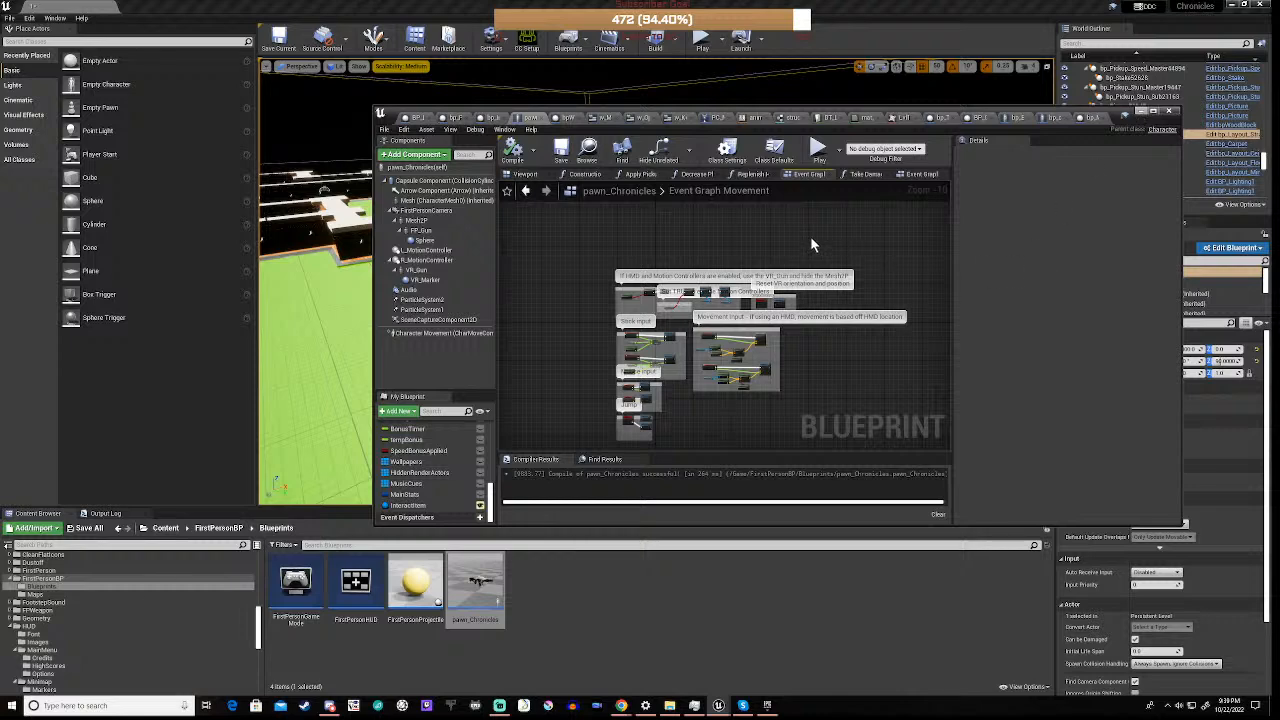
# Re-examine the MoveForward chain's Get Forward Vector node and the surrounding input groups, and return to the level viewport
pyautogui.scroll(9, 697, 378)
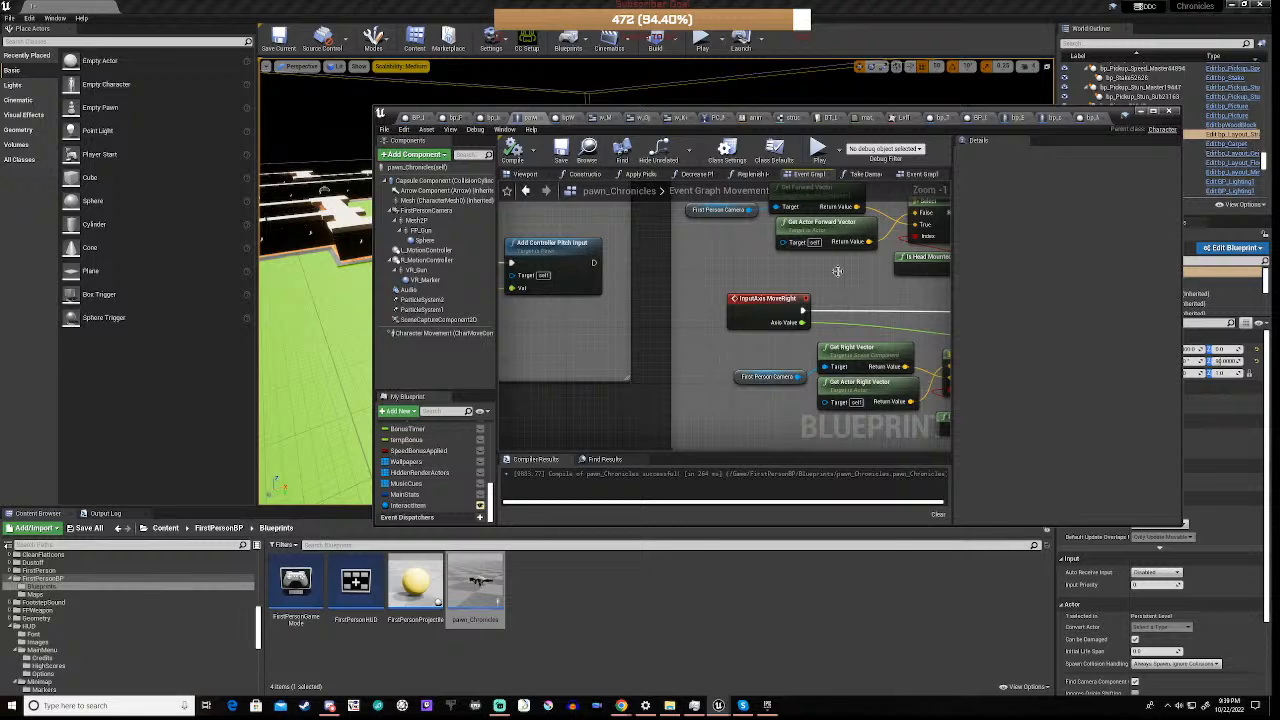
pyautogui.moveTo(837, 270); pyautogui.dragTo(717, 375, button='right')
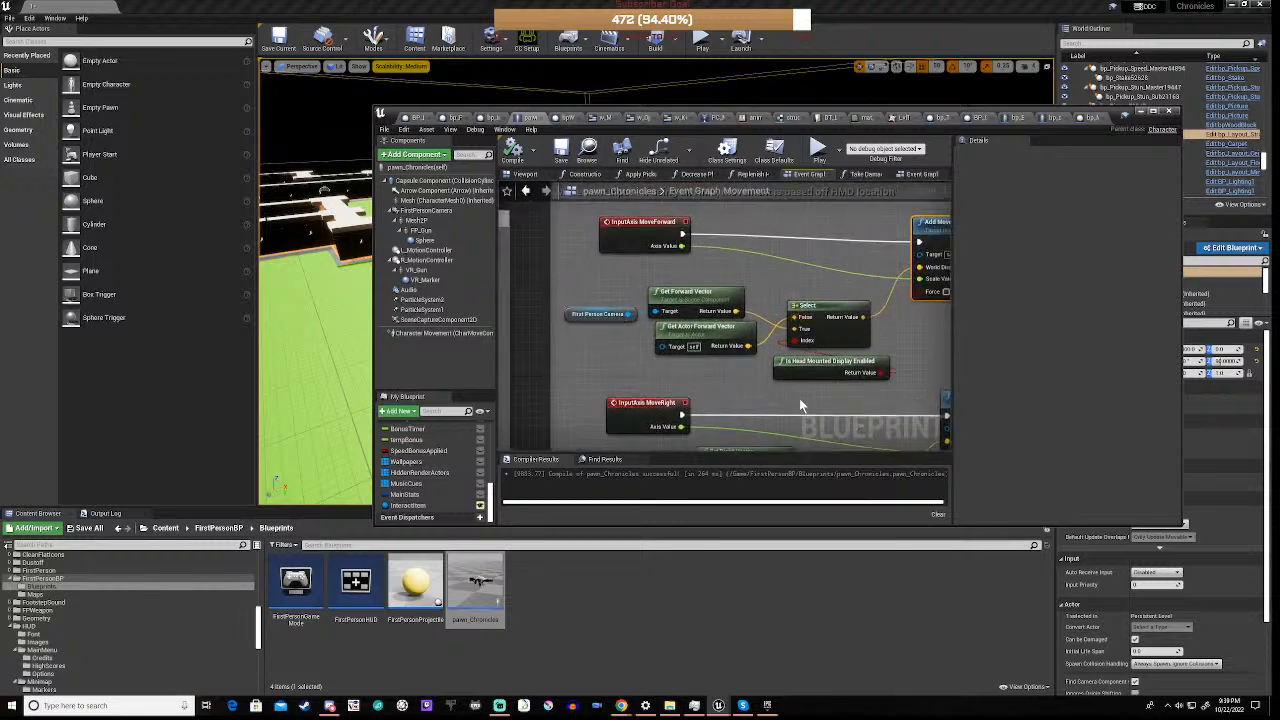
pyautogui.moveTo(828, 372)
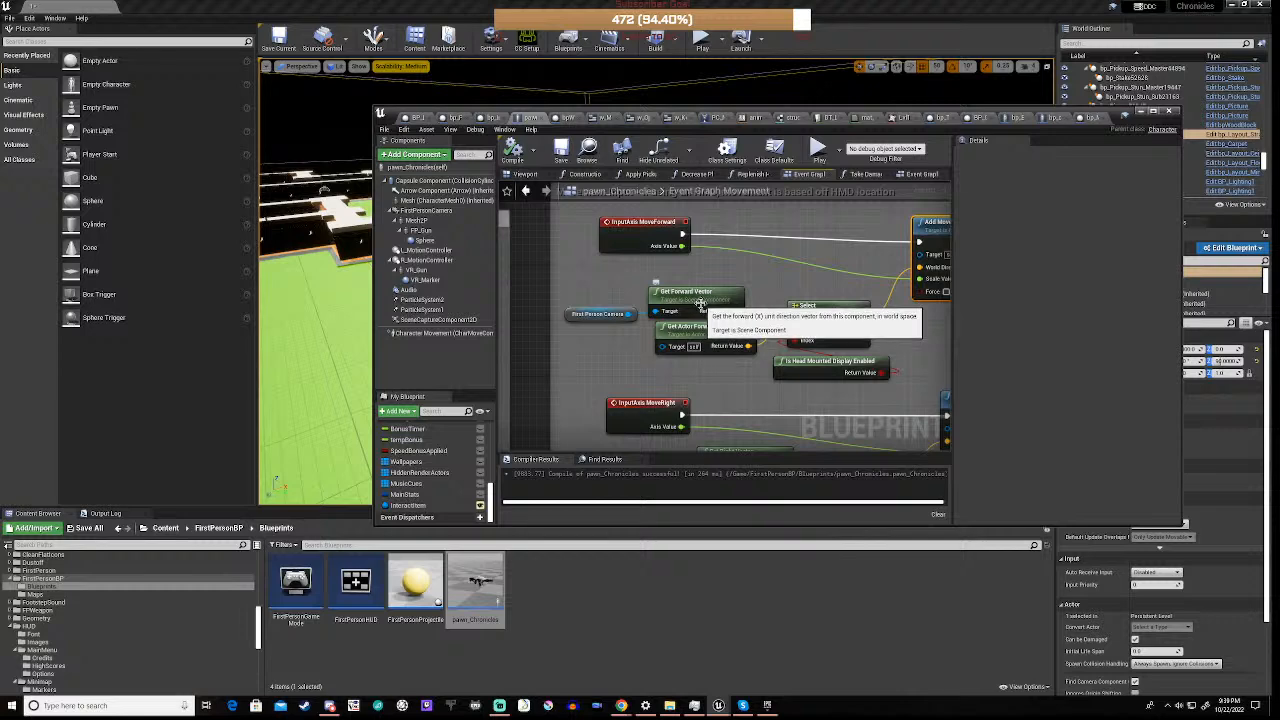
pyautogui.scroll(-4, 700, 303)
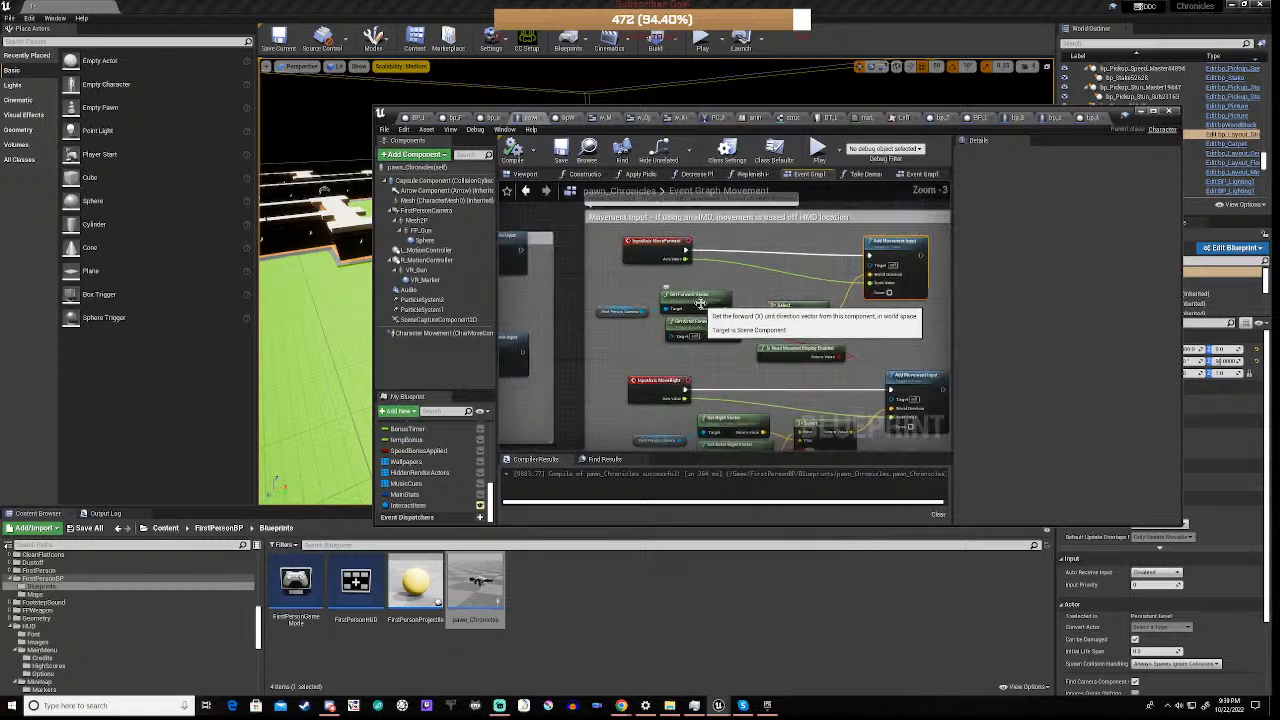
pyautogui.scroll(-2, 700, 303)
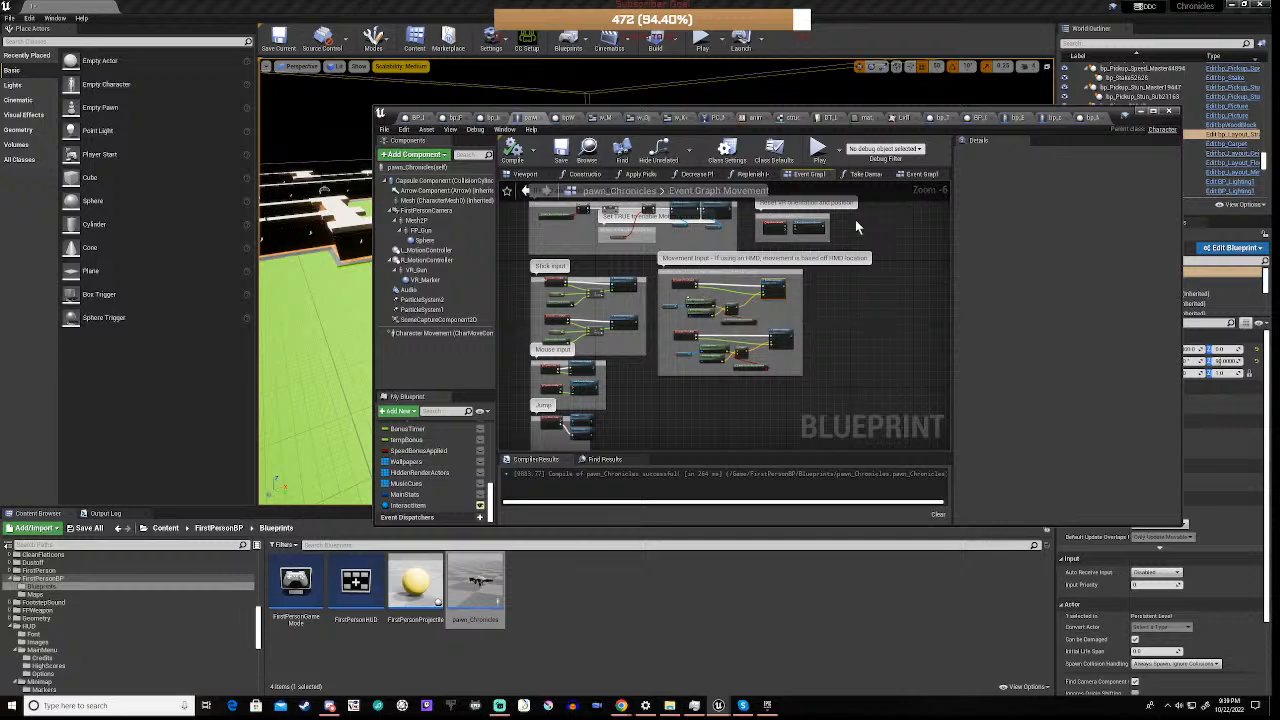
pyautogui.moveTo(859, 232); pyautogui.dragTo(874, 312, button='right')
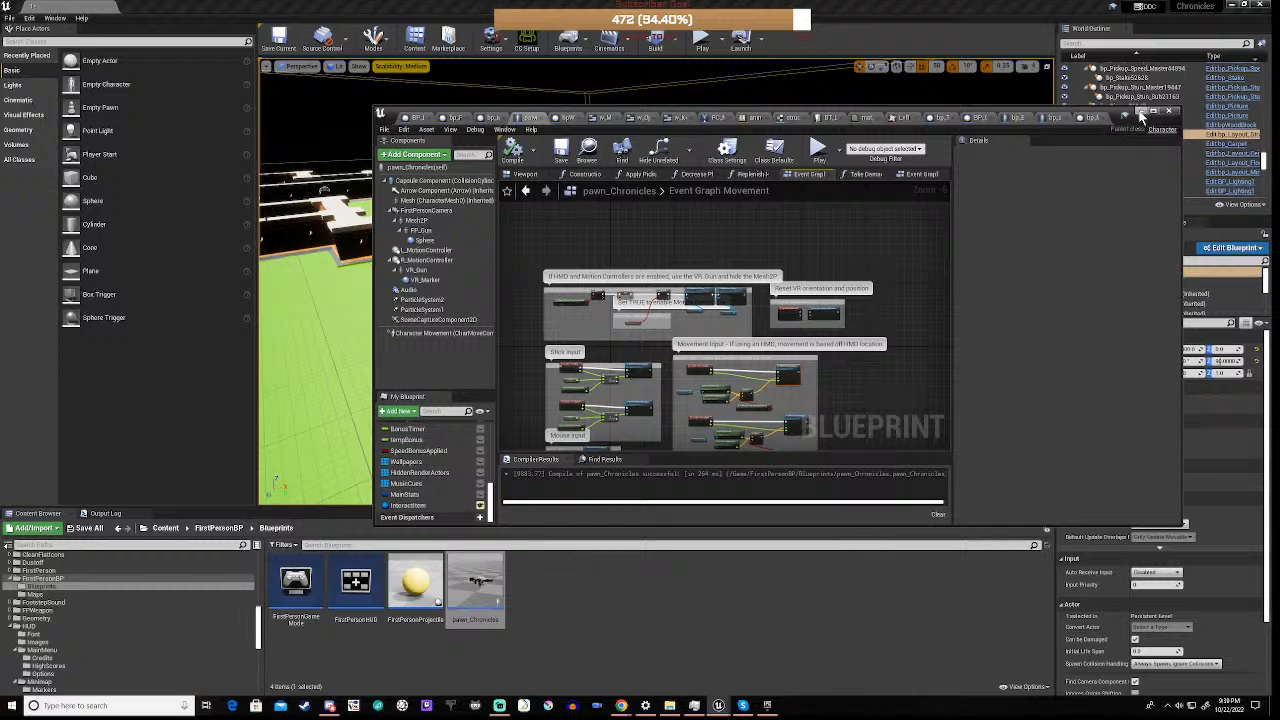
pyautogui.click(1141, 112)
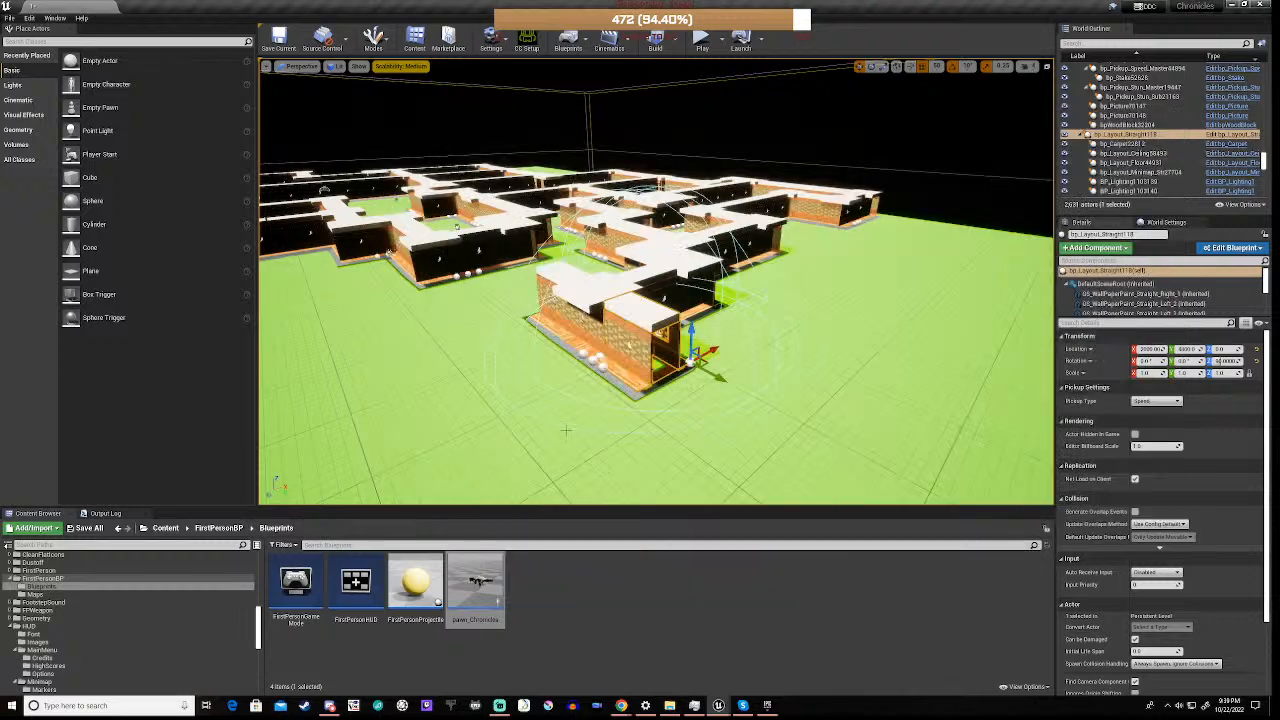
# Duplicate the straight corridor piece at the maze's open end and place the copy flush beyond it at X 2000, Y 5200
pyautogui.moveTo(554, 449); pyautogui.dragTo(594, 447, button='right')
pyautogui.press('a')
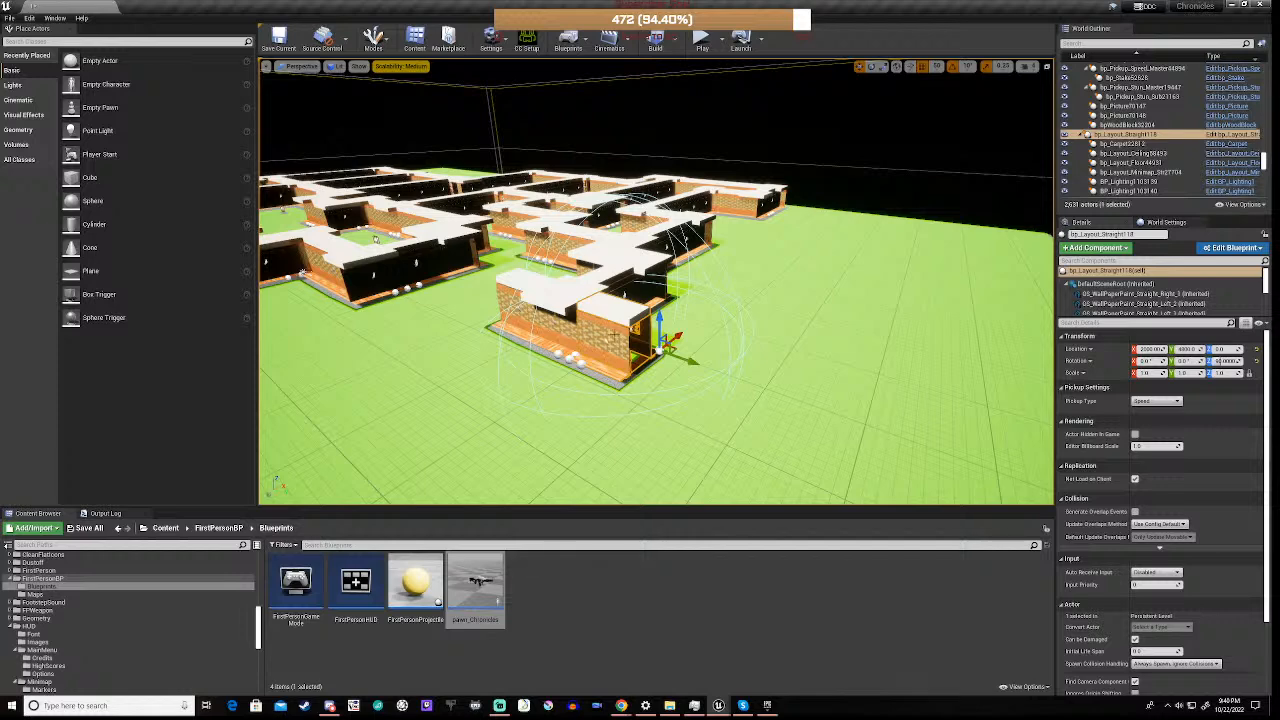
pyautogui.moveTo(613, 334); pyautogui.dragTo(632, 325)
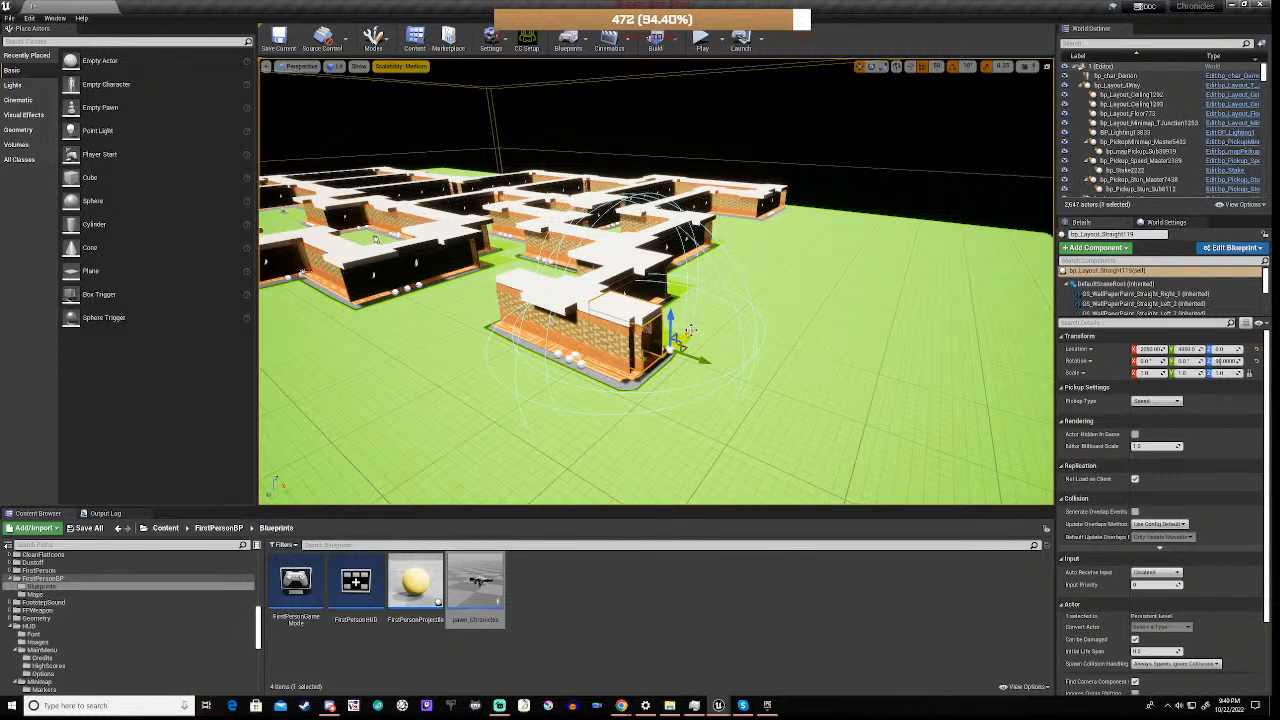
pyautogui.moveTo(689, 327); pyautogui.dragTo(680, 335)
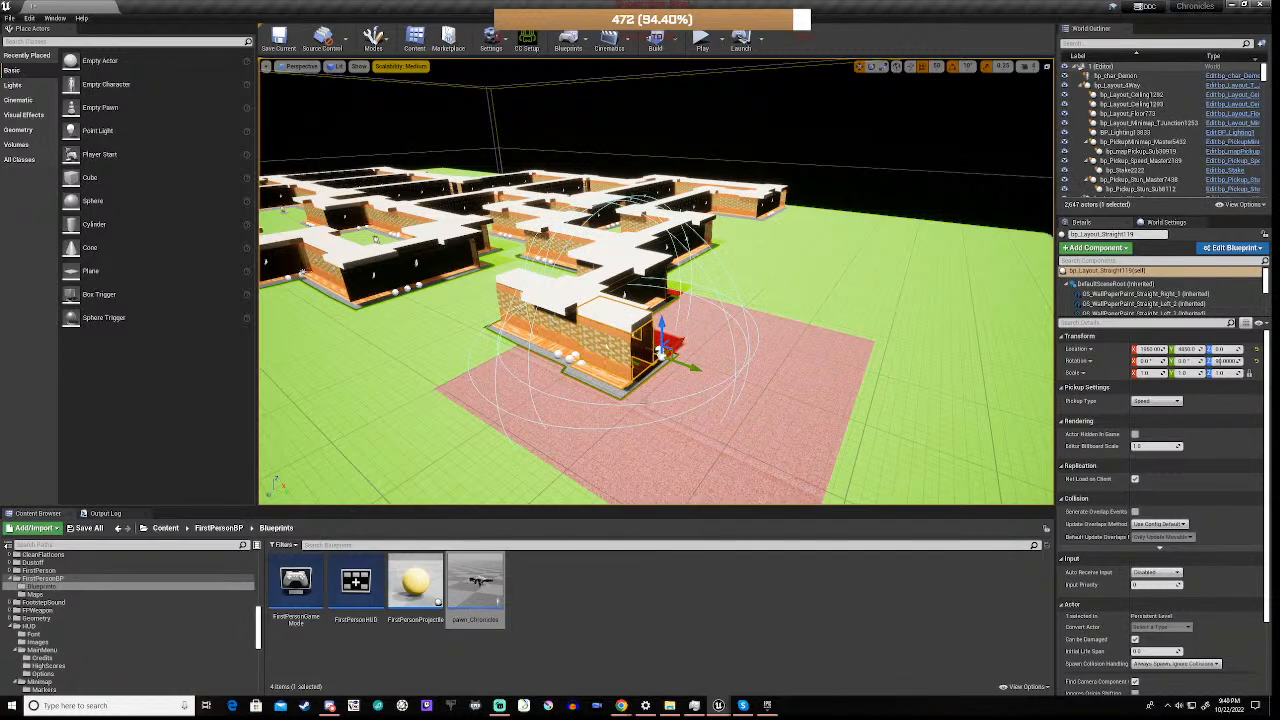
pyautogui.moveTo(656, 330); pyautogui.dragTo(560, 394, button='right')
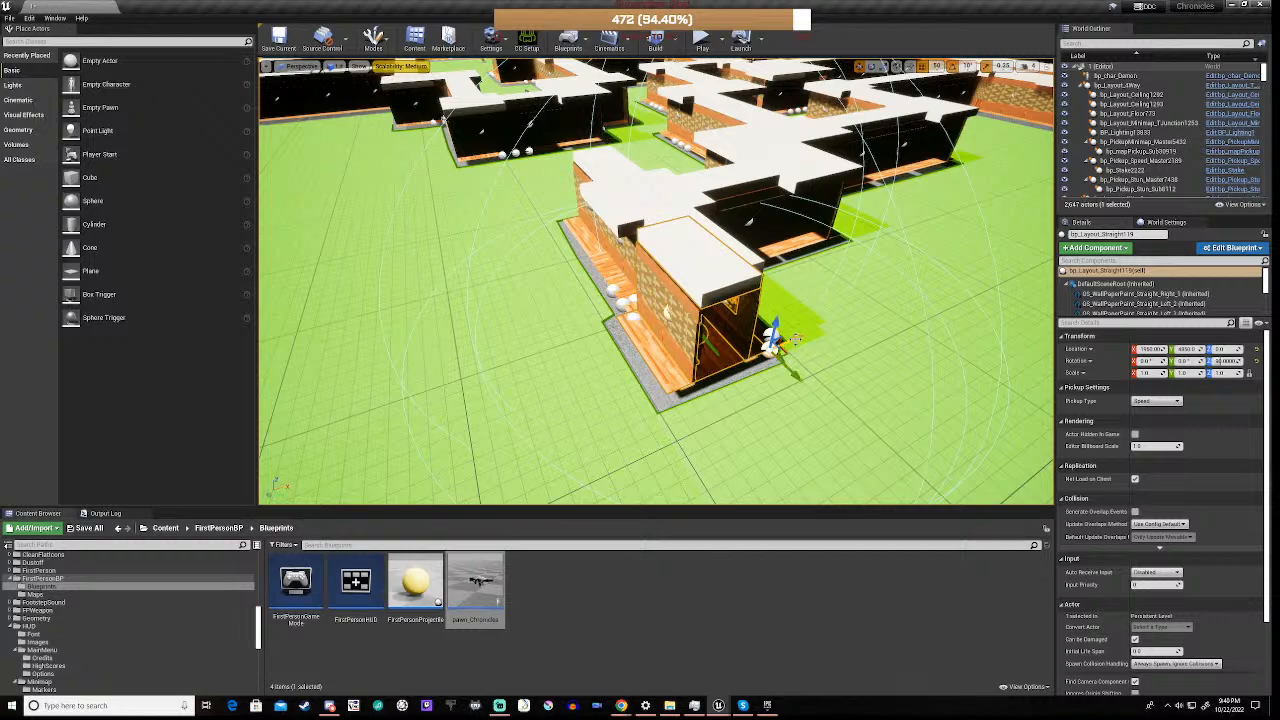
pyautogui.moveTo(776, 343); pyautogui.dragTo(808, 369)
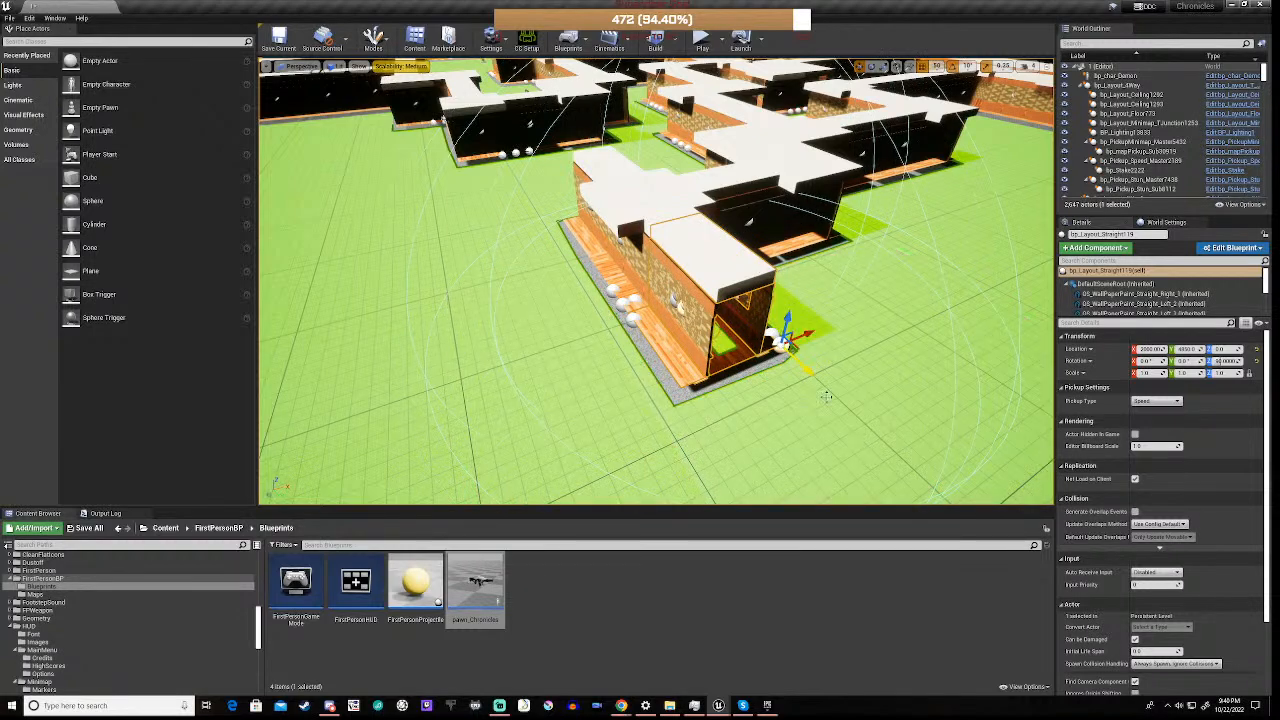
pyautogui.moveTo(848, 425); pyautogui.dragTo(854, 434)
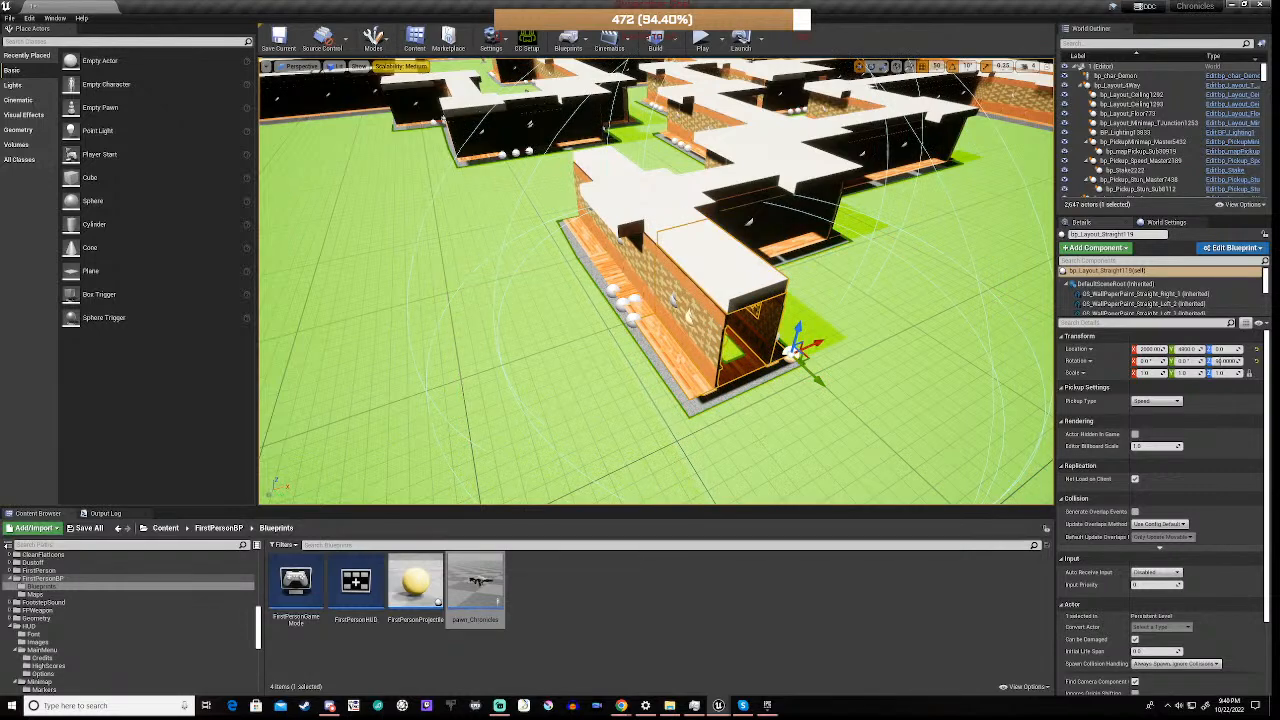
pyautogui.moveTo(586, 432); pyautogui.dragTo(720, 434, button='right')
pyautogui.moveTo(582, 371); pyautogui.dragTo(664, 336, button='right')
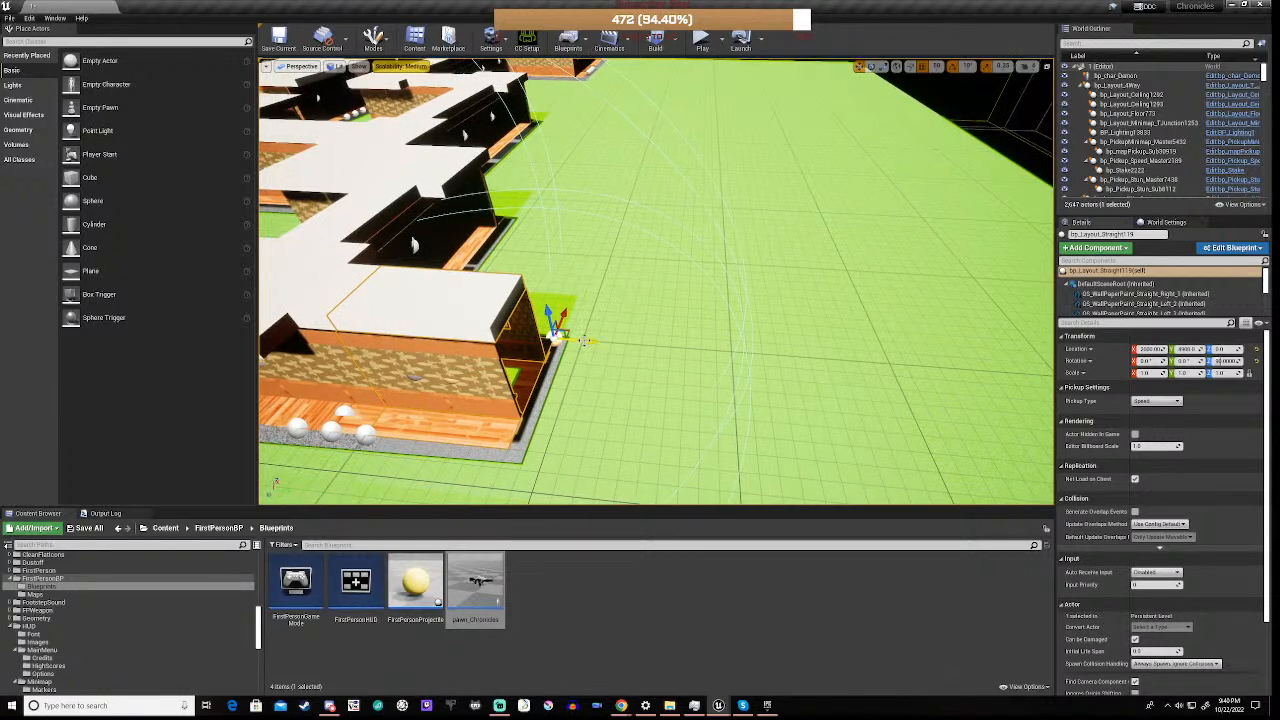
pyautogui.moveTo(588, 343); pyautogui.dragTo(677, 347)
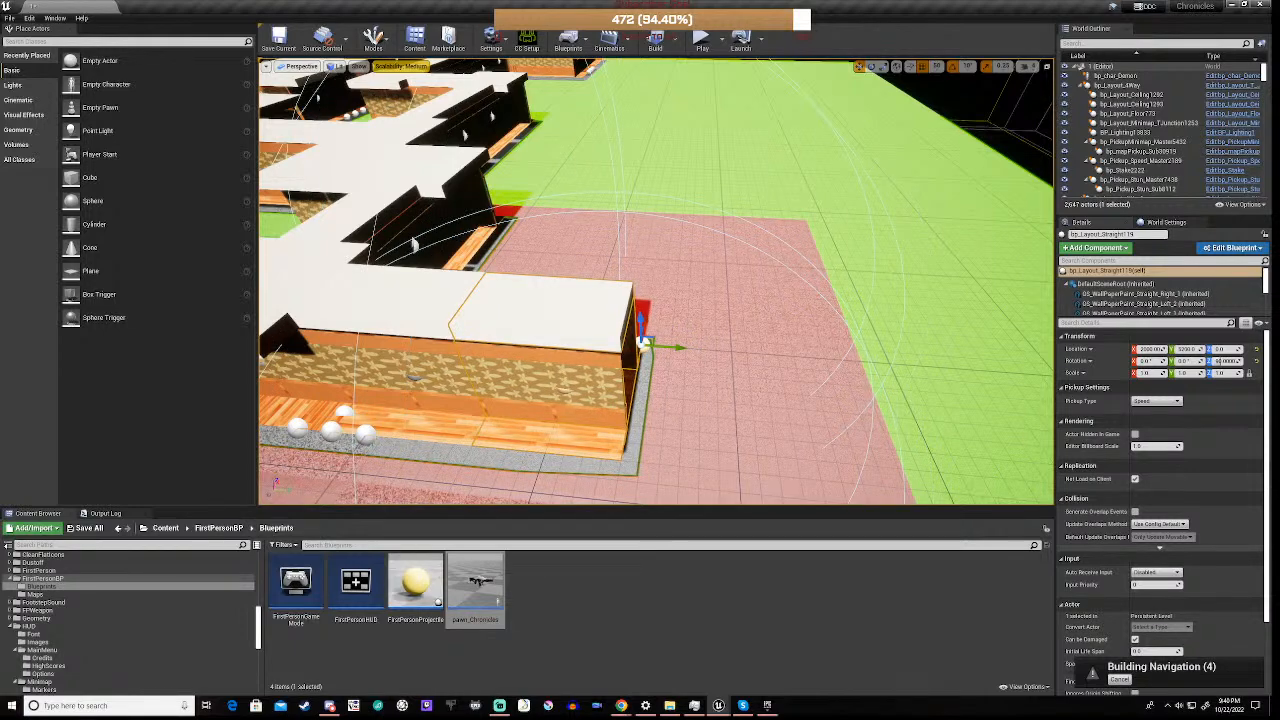
pyautogui.moveTo(677, 347); pyautogui.dragTo(572, 308, button='right')
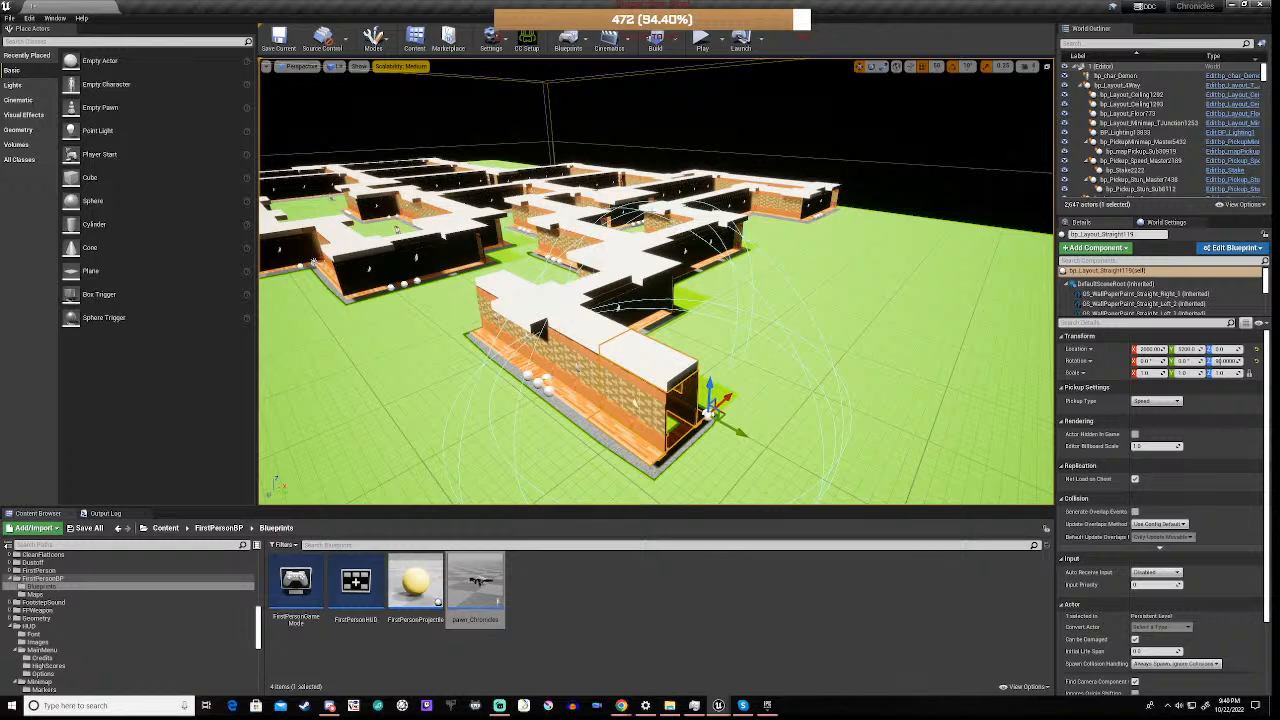
# Duplicate an existing turn piece from the maze and move the copy to the open end of the extended straight corridor
pyautogui.click(668, 231)
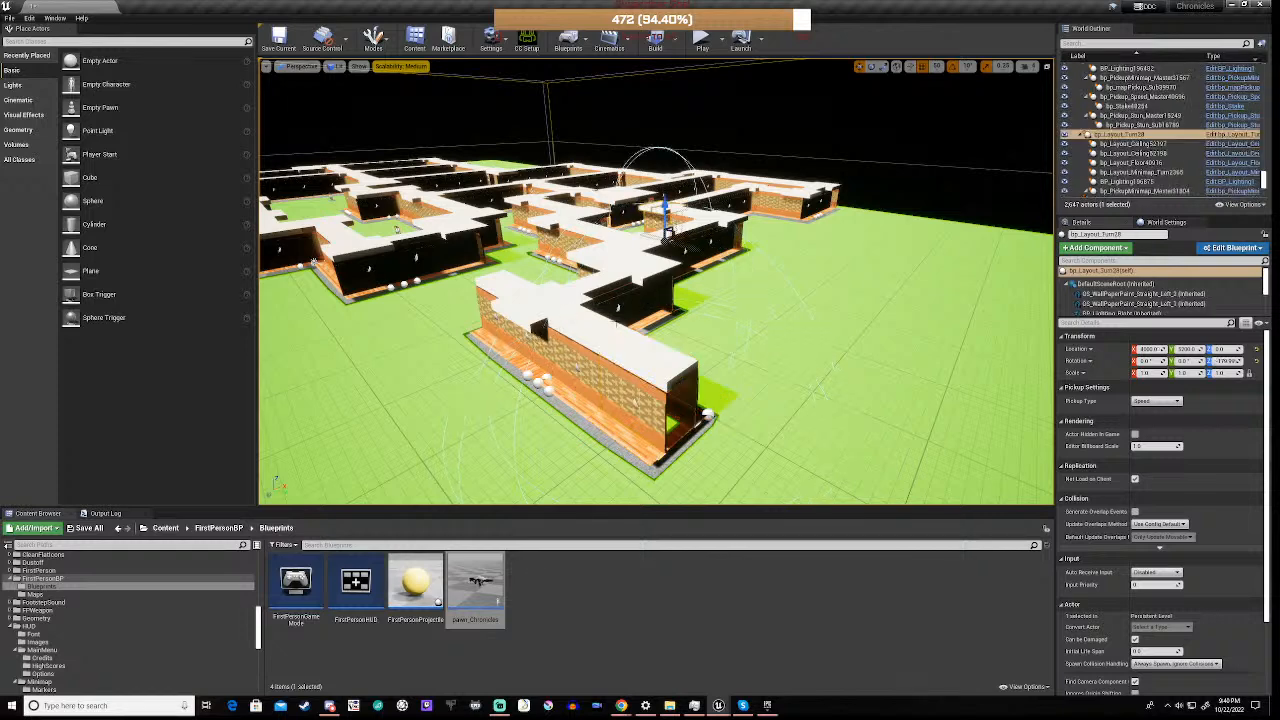
pyautogui.click(672, 232)
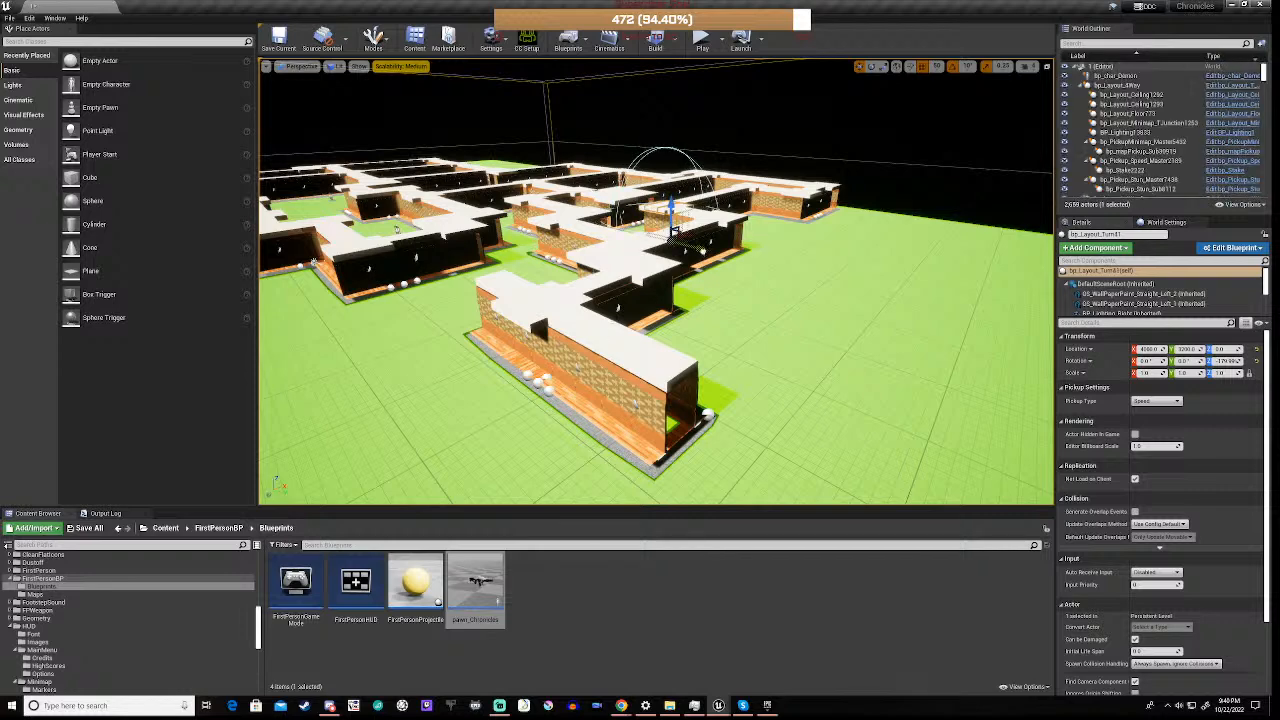
pyautogui.moveTo(675, 232); pyautogui.dragTo(953, 329)
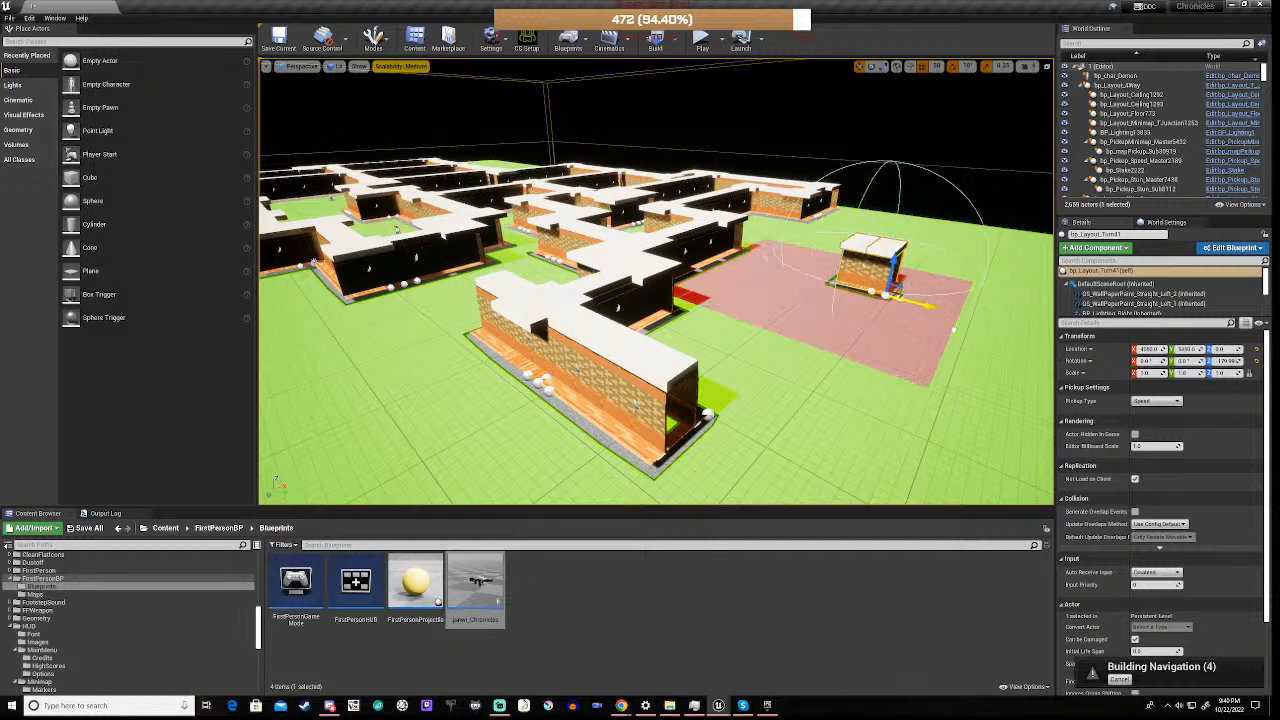
pyautogui.moveTo(869, 357); pyautogui.dragTo(890, 406, button='right')
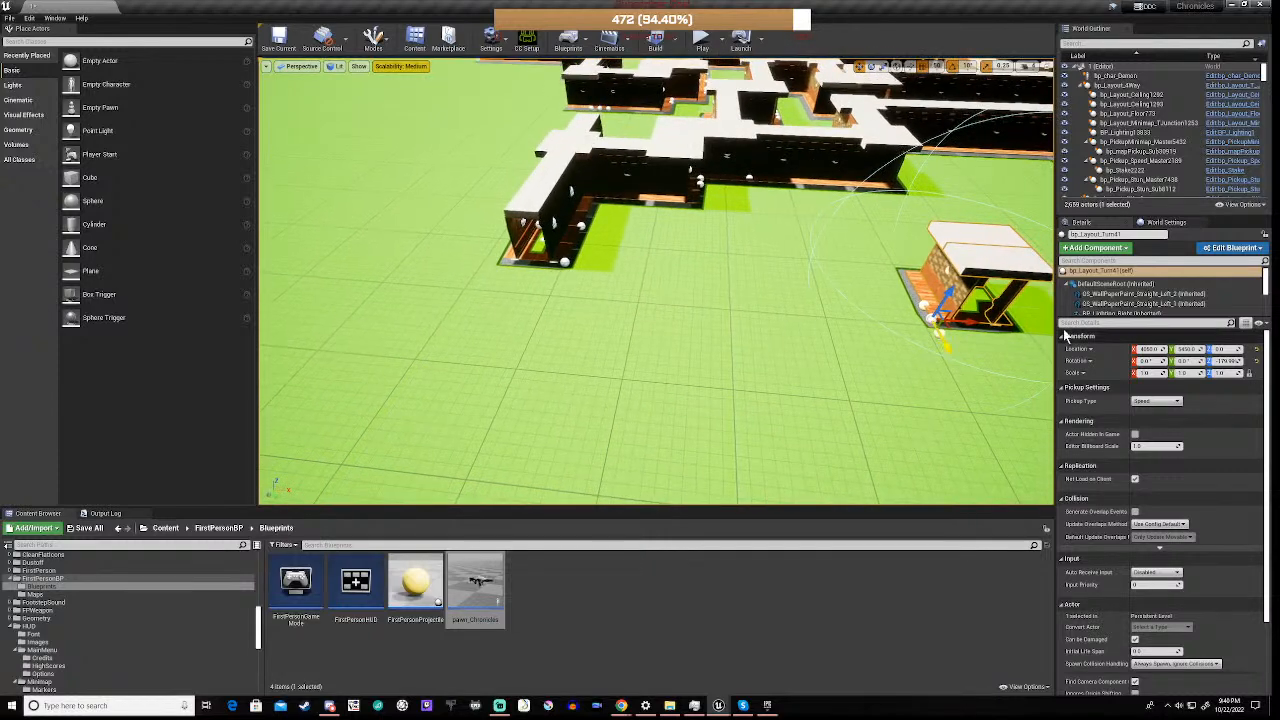
pyautogui.moveTo(970, 320); pyautogui.dragTo(447, 334)
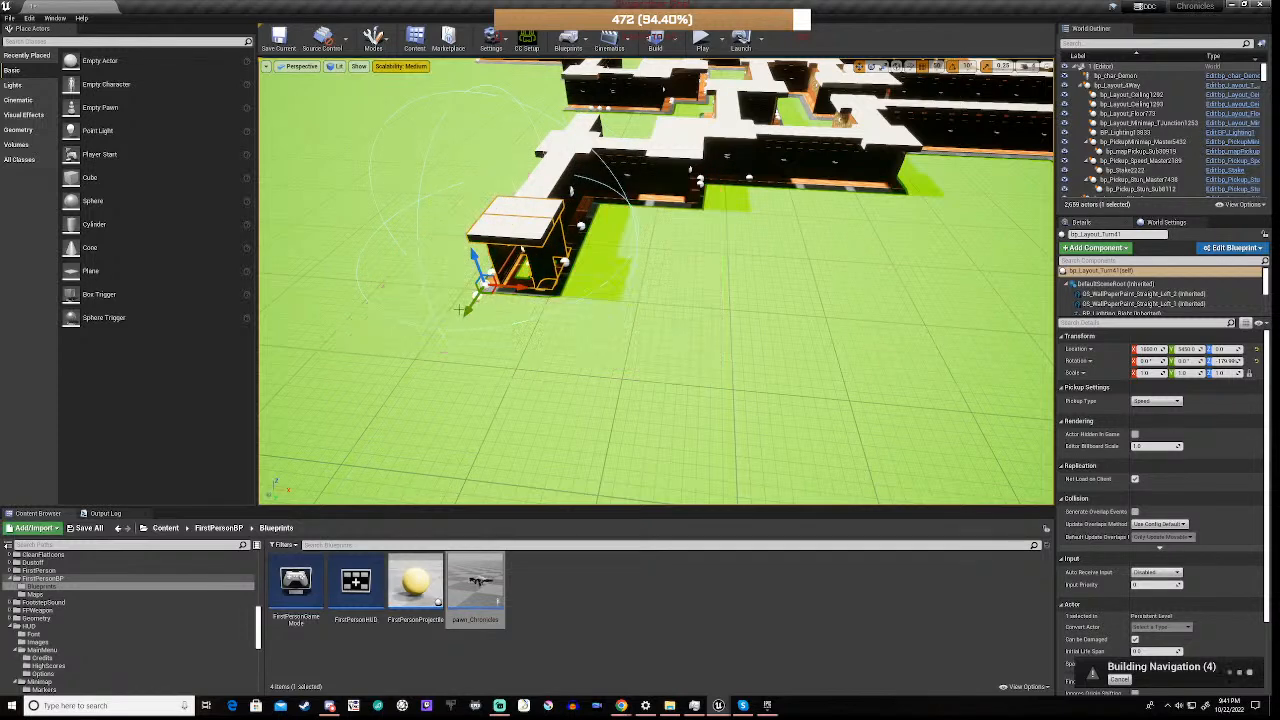
pyautogui.moveTo(466, 312)
pyautogui.mouseDown()
pyautogui.moveTo(454, 343)
pyautogui.moveTo(458, 333)
pyautogui.mouseUp()
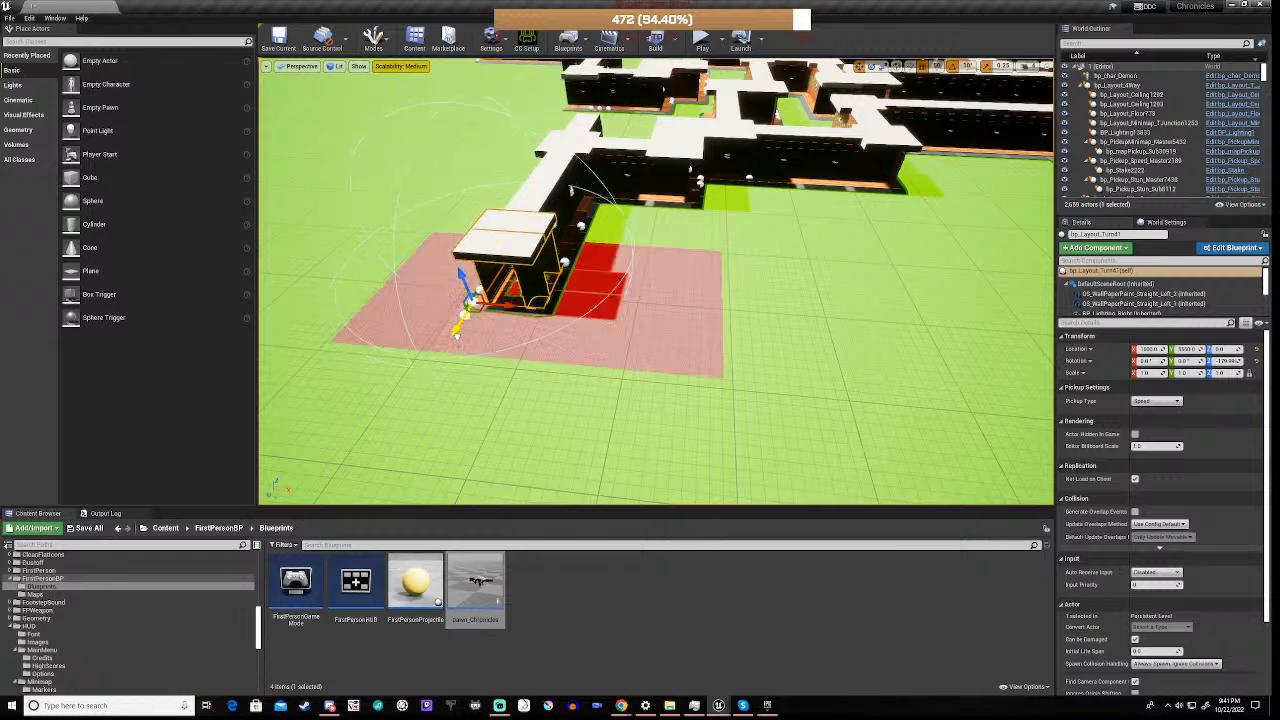
# Rotate the copied turn piece by 90 degrees and align it with the corridor's end at X 2000, Y 5600
pyautogui.moveTo(607, 369); pyautogui.dragTo(539, 377, button='right')
pyautogui.press('w')
pyautogui.press('a')
pyautogui.press('d')
pyautogui.press('s')
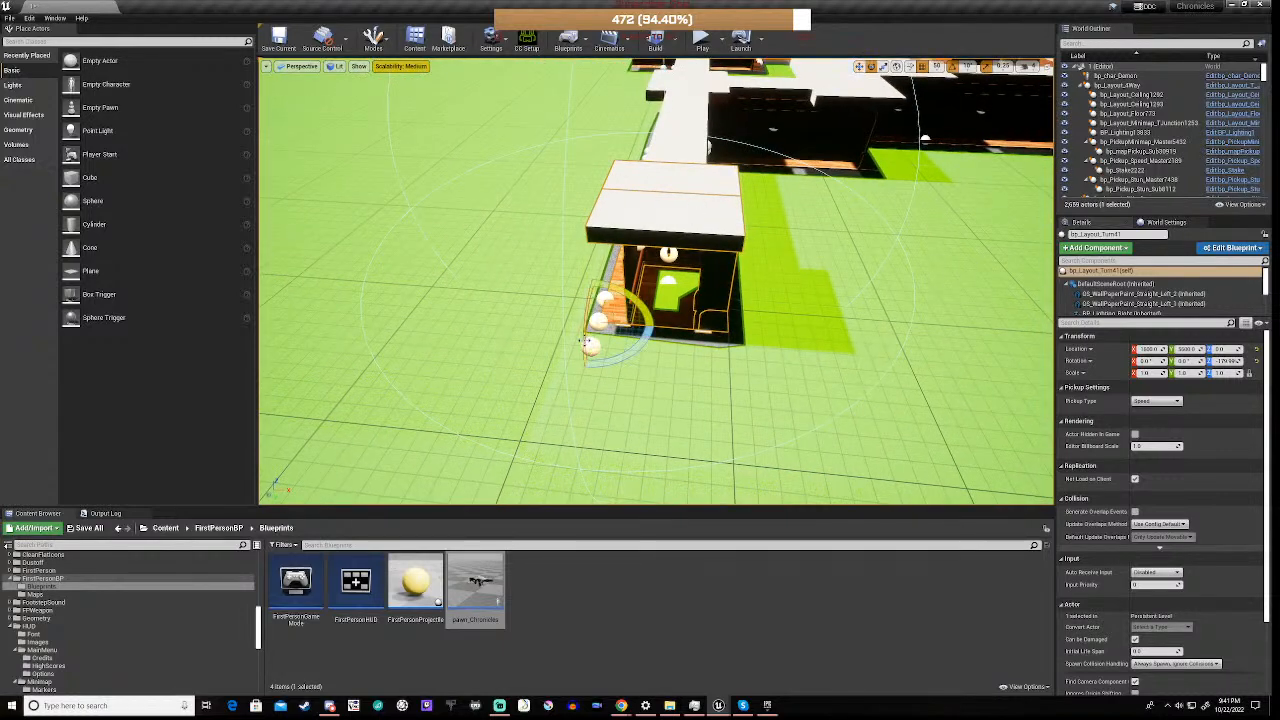
pyautogui.moveTo(601, 362); pyautogui.dragTo(496, 341)
pyautogui.press('w')
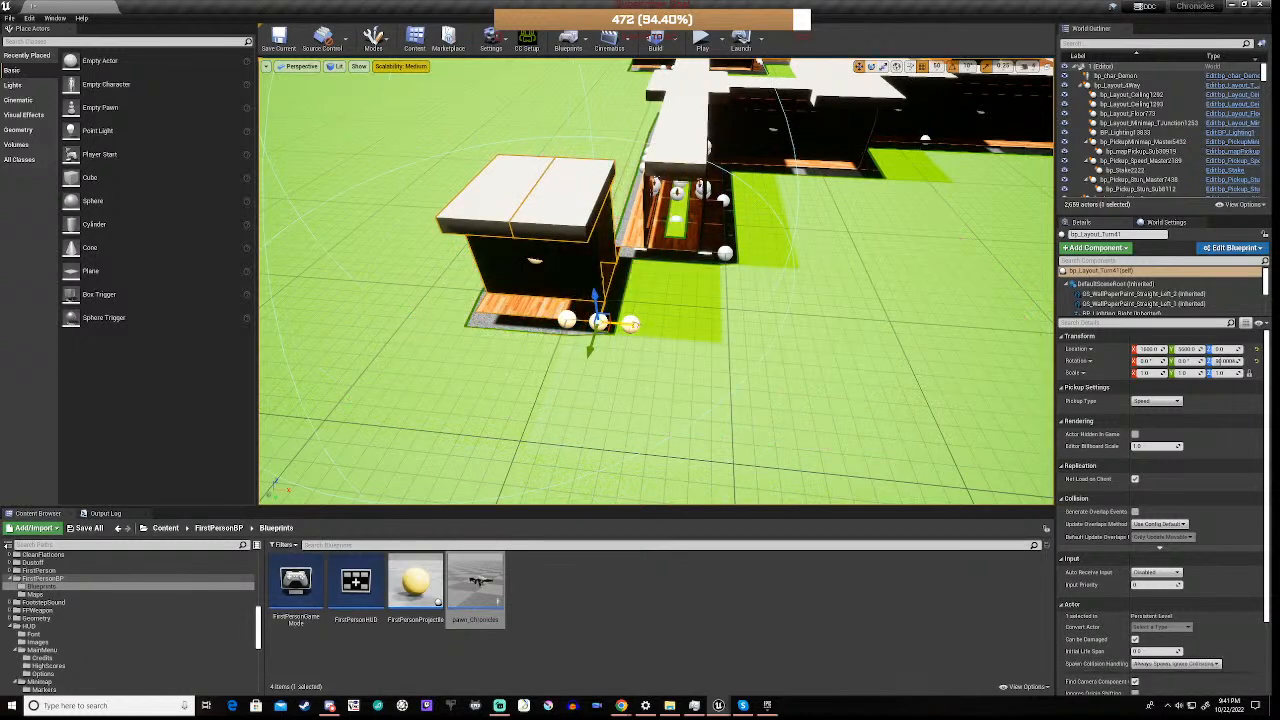
pyautogui.moveTo(630, 323); pyautogui.dragTo(763, 334)
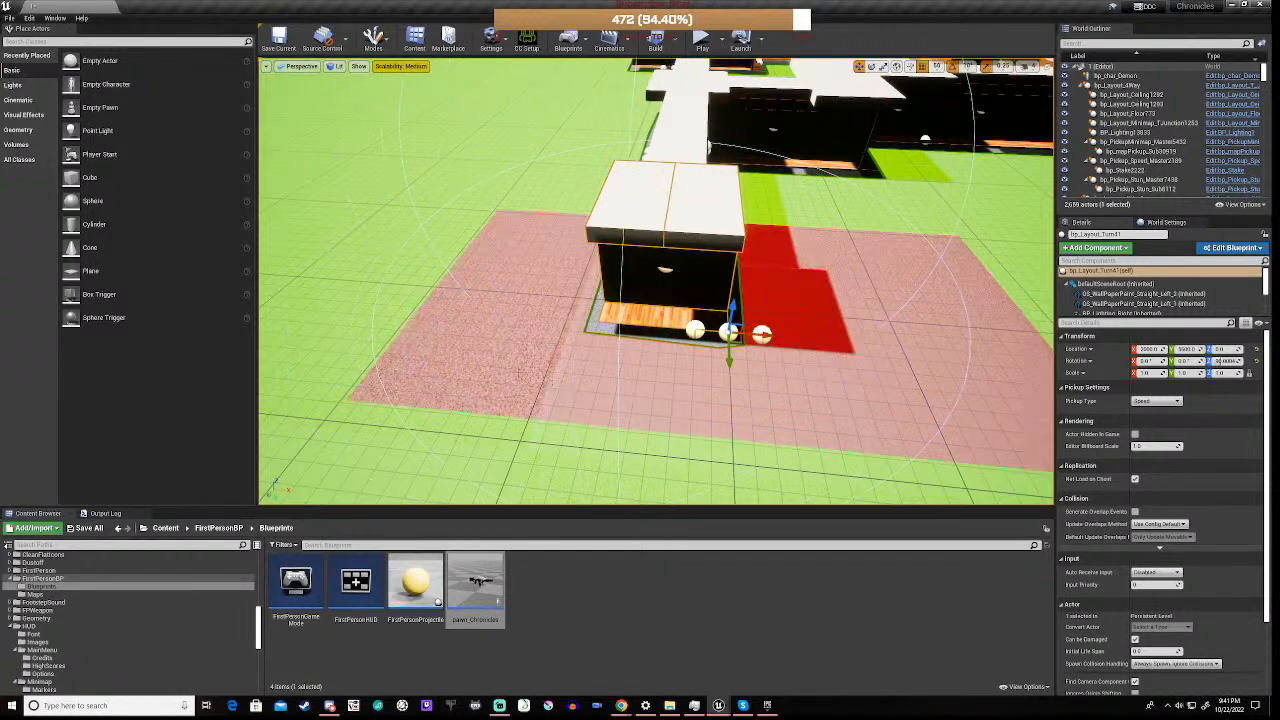
# Examine the extended corridor and its new turn piece against the surrounding maze from several angles
pyautogui.moveTo(765, 332); pyautogui.dragTo(852, 305, button='right')
pyautogui.press('a')
pyautogui.press('a')
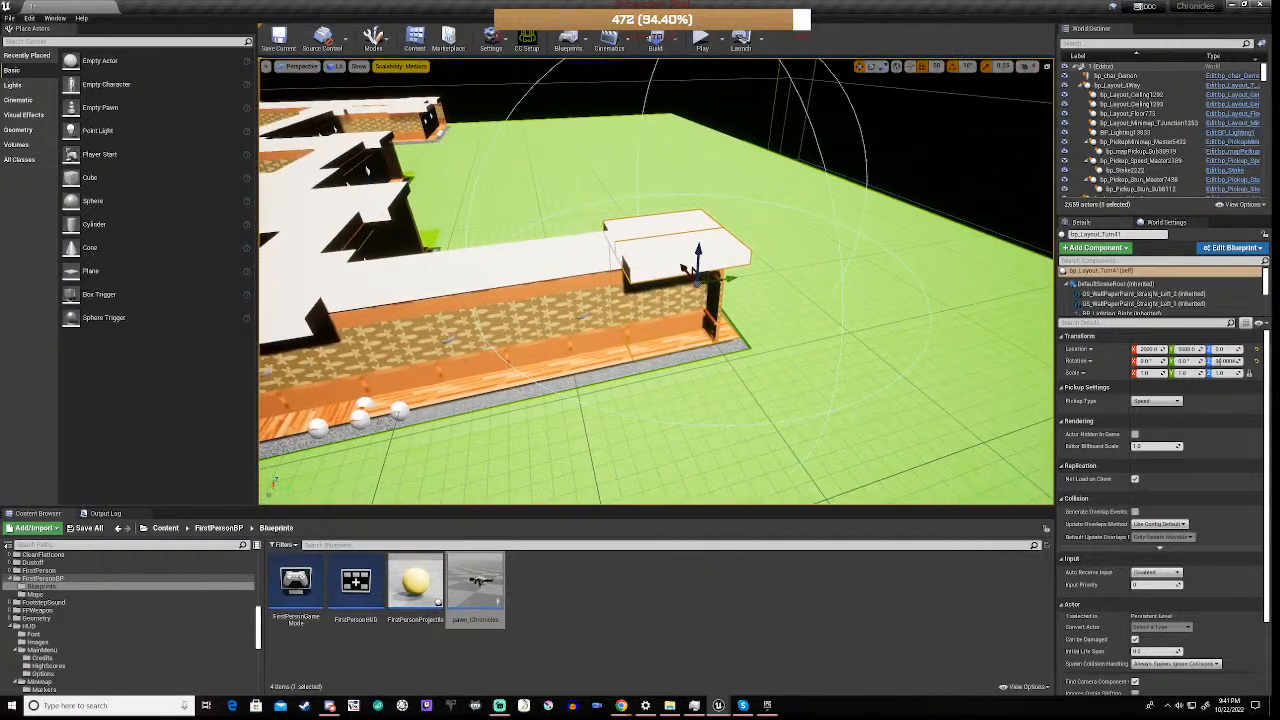
pyautogui.press('d')
pyautogui.moveTo(765, 332); pyautogui.dragTo(620, 259, button='right')
pyautogui.press('s')
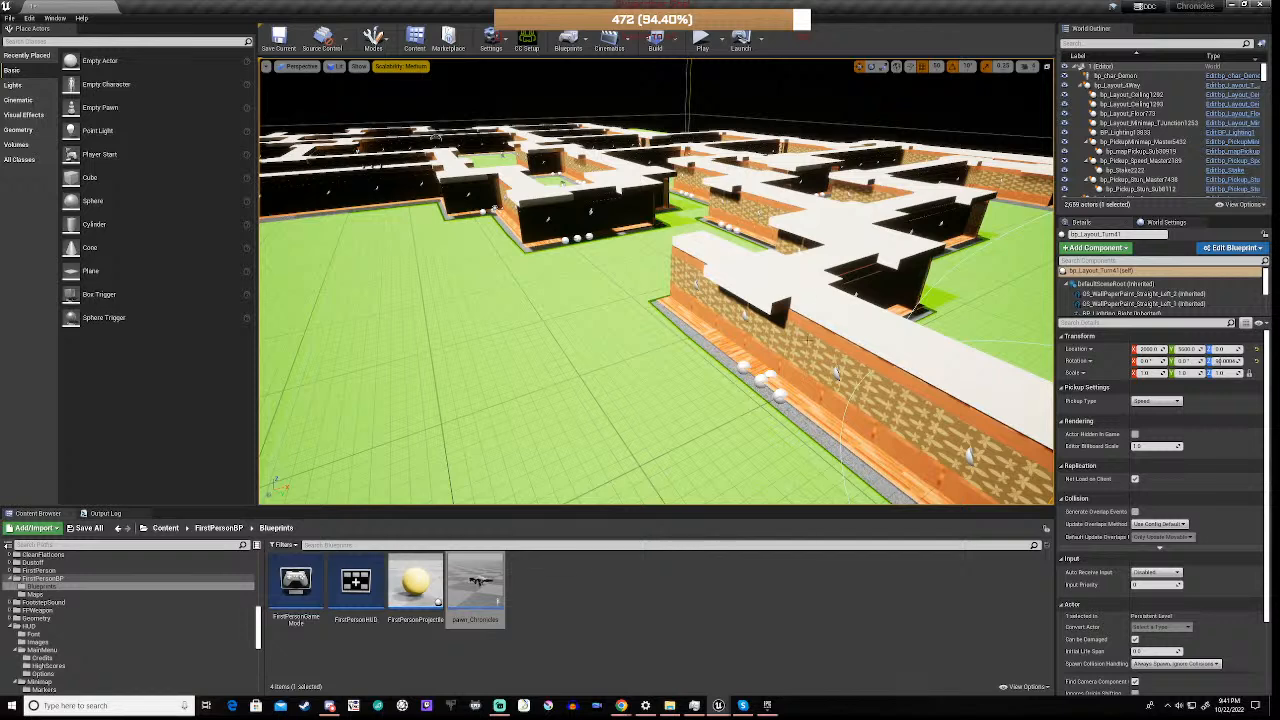
pyautogui.moveTo(536, 388); pyautogui.dragTo(443, 417, button='right')
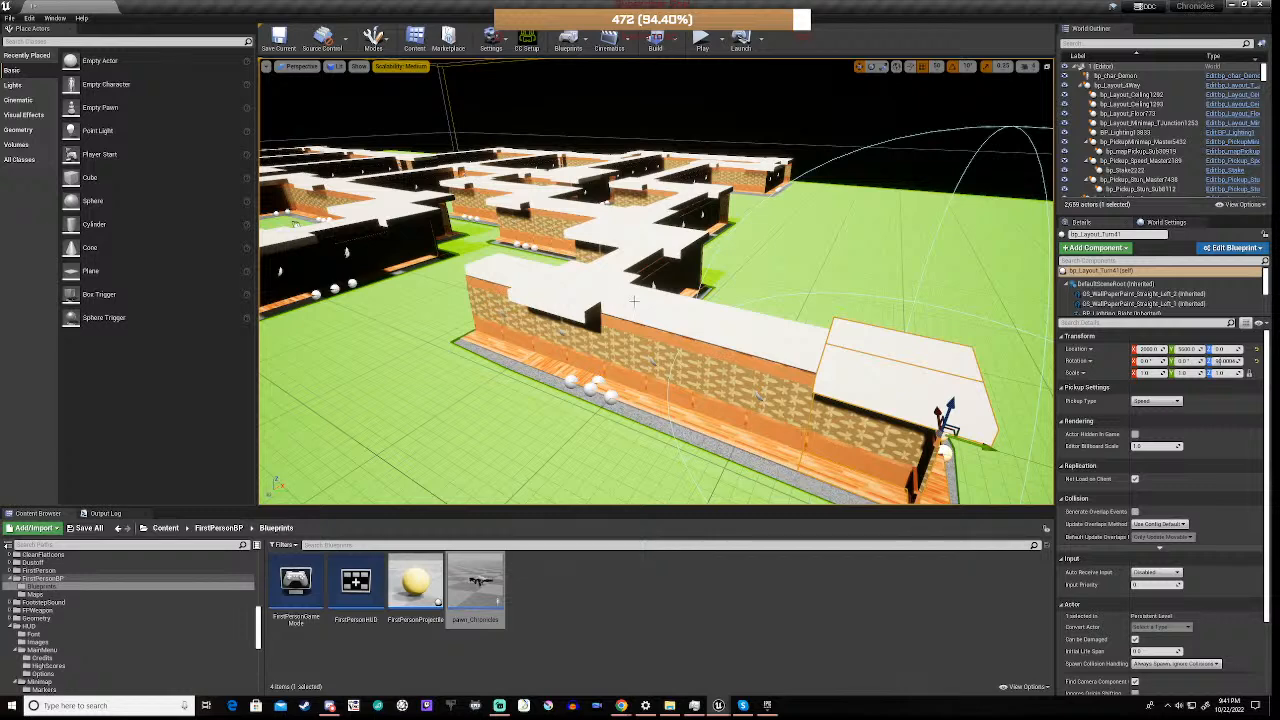
pyautogui.press('d')
pyautogui.moveTo(657, 396); pyautogui.dragTo(565, 430, button='right')
pyautogui.press('d')
pyautogui.moveTo(650, 299); pyautogui.dragTo(545, 298, button='right')
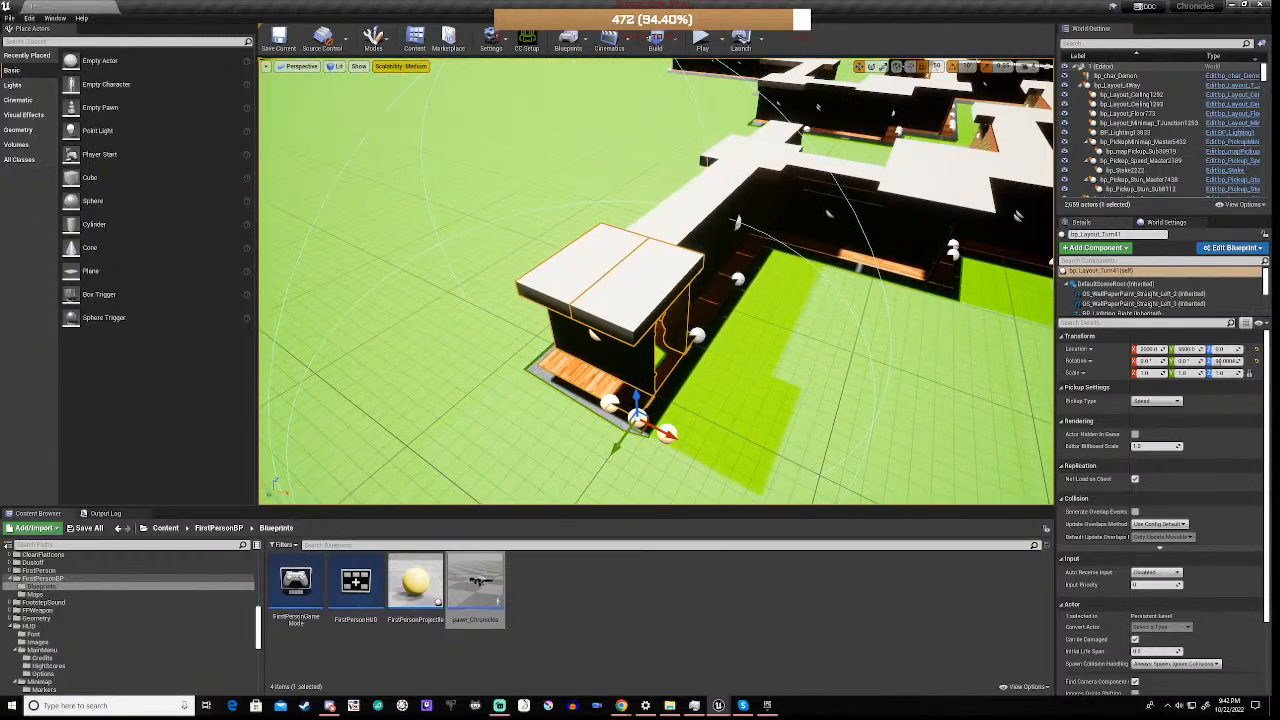
# Duplicate the new turn piece and move the copy along X to 2400, beside the first turn
pyautogui.click(604, 313)
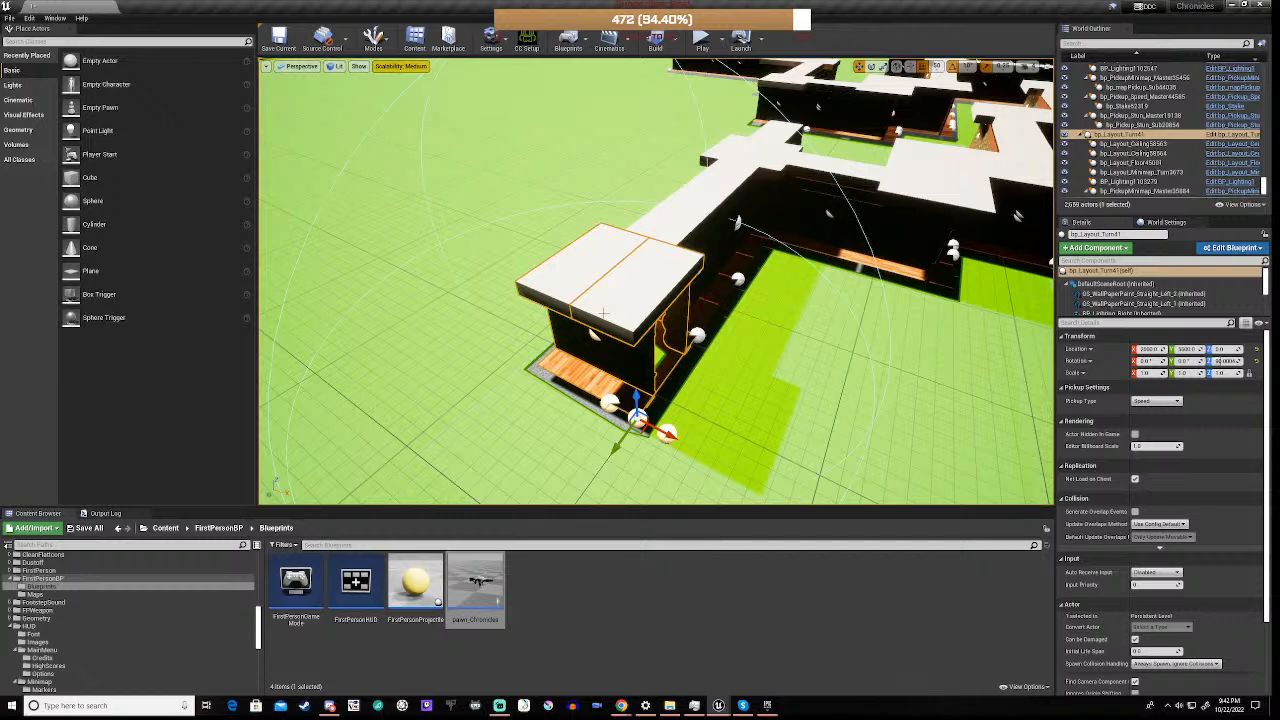
pyautogui.hotkey('ctrl', 'w')
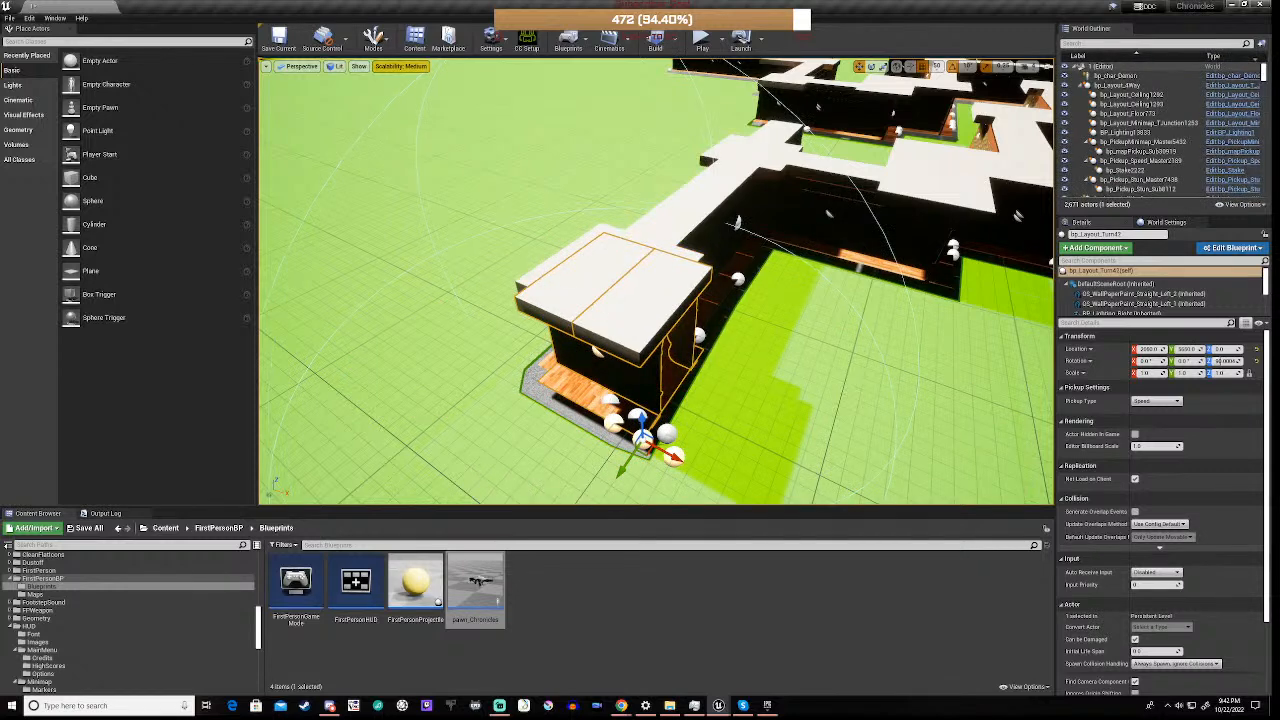
pyautogui.moveTo(673, 456); pyautogui.dragTo(830, 488)
pyautogui.press('d')
pyautogui.moveTo(830, 488); pyautogui.dragTo(670, 498, button='right')
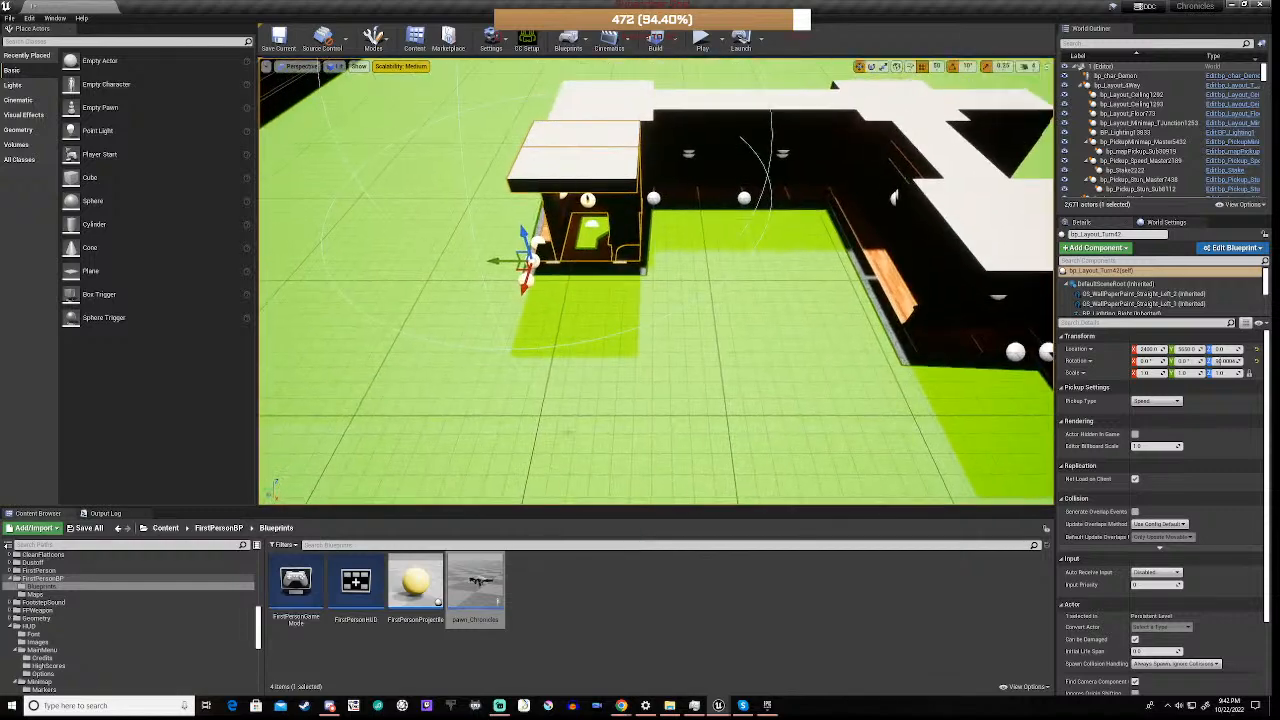
# Rotate the second copied turn piece to -90 degrees and move it against the first turn at X 2000, Y 5200
pyautogui.press('r')
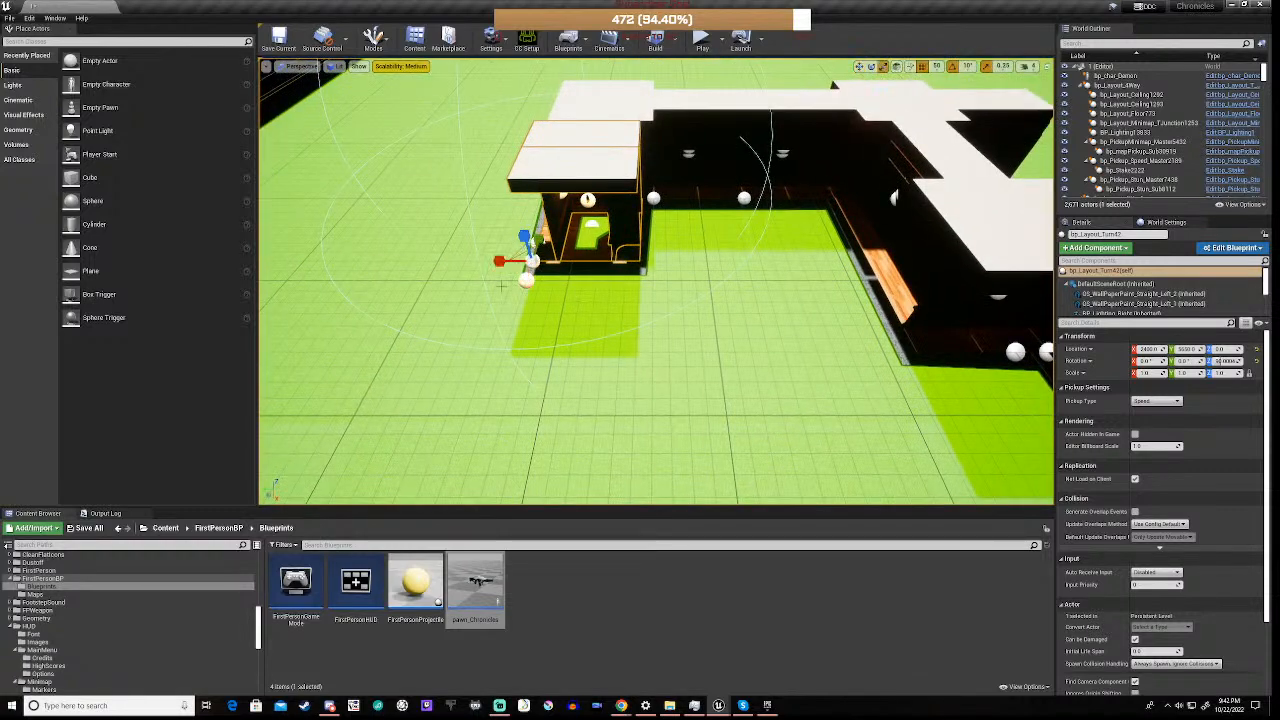
pyautogui.press('w')
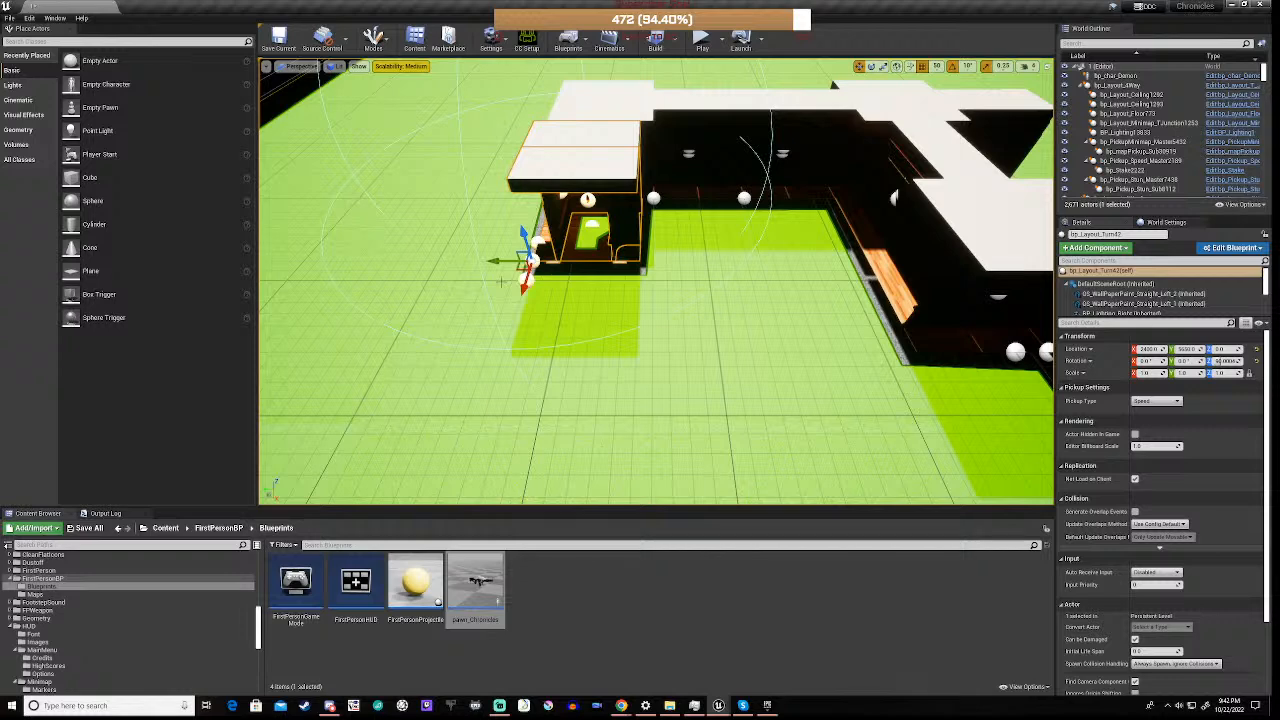
pyautogui.press('e')
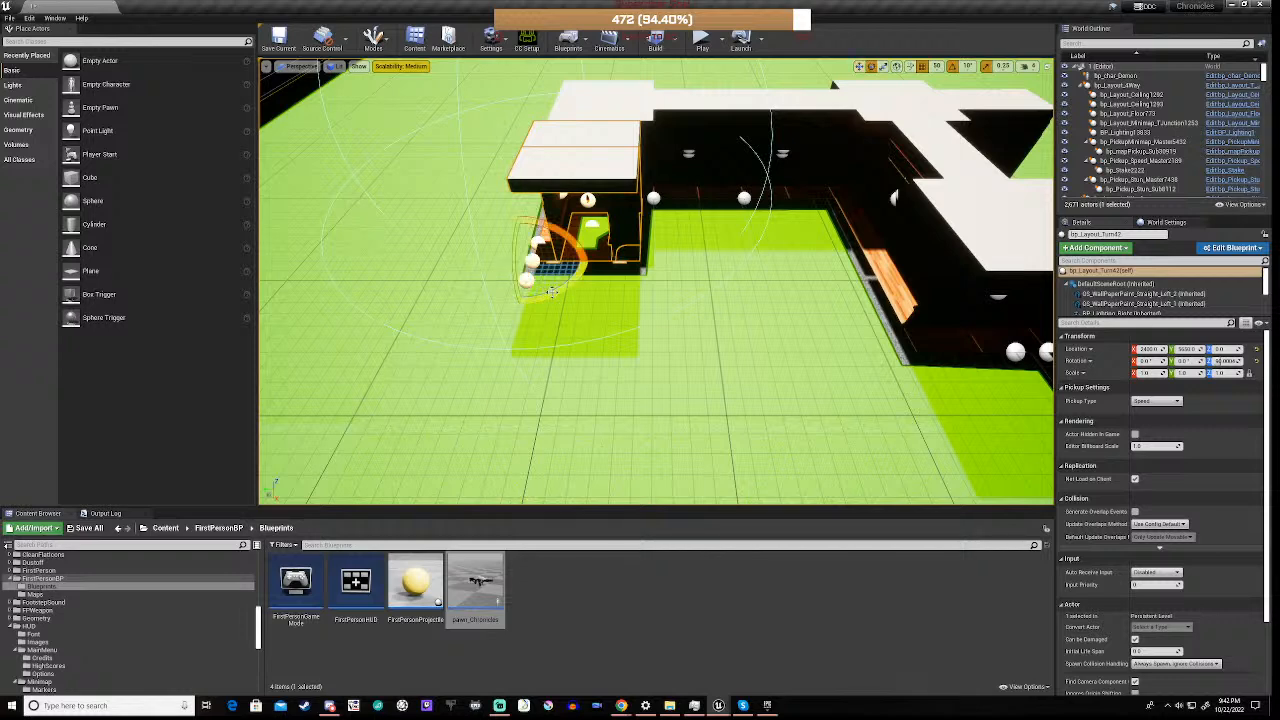
pyautogui.moveTo(551, 292); pyautogui.dragTo(545, 218)
pyautogui.moveTo(519, 305); pyautogui.dragTo(519, 305)
pyautogui.press('a')
pyautogui.moveTo(519, 305); pyautogui.dragTo(670, 325, button='right')
pyautogui.press('w')
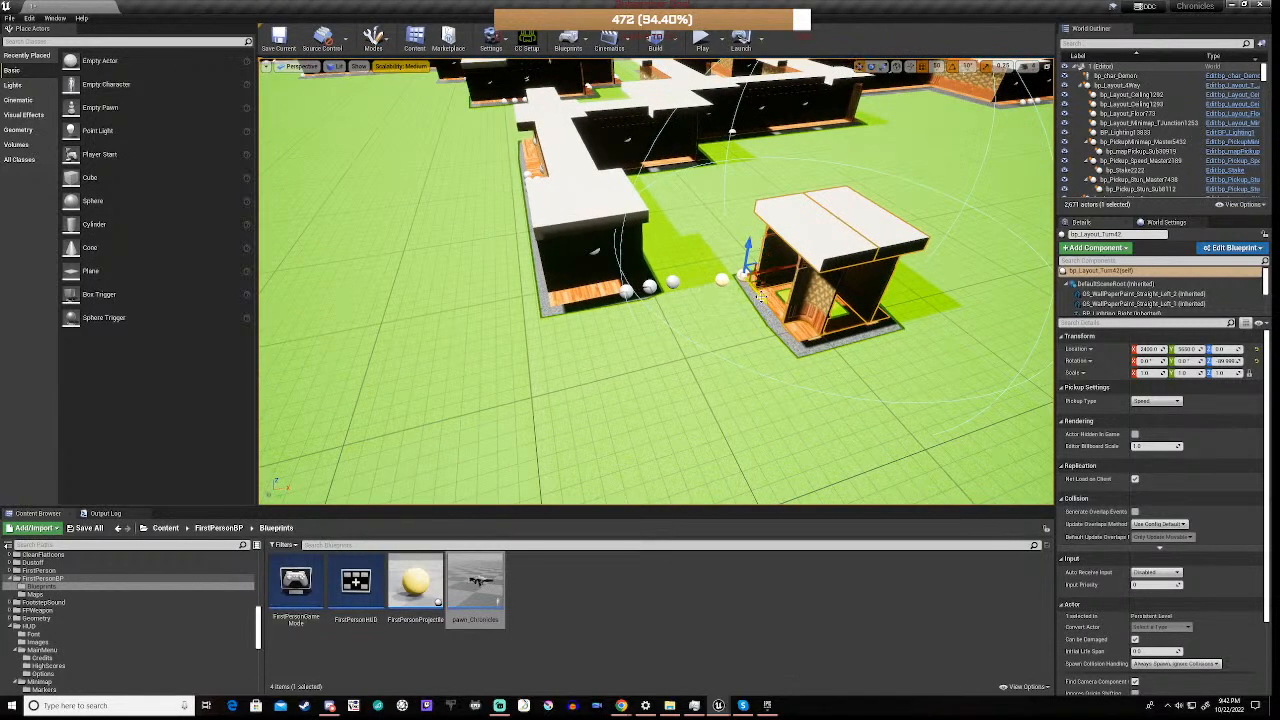
pyautogui.moveTo(750, 270); pyautogui.dragTo(657, 241)
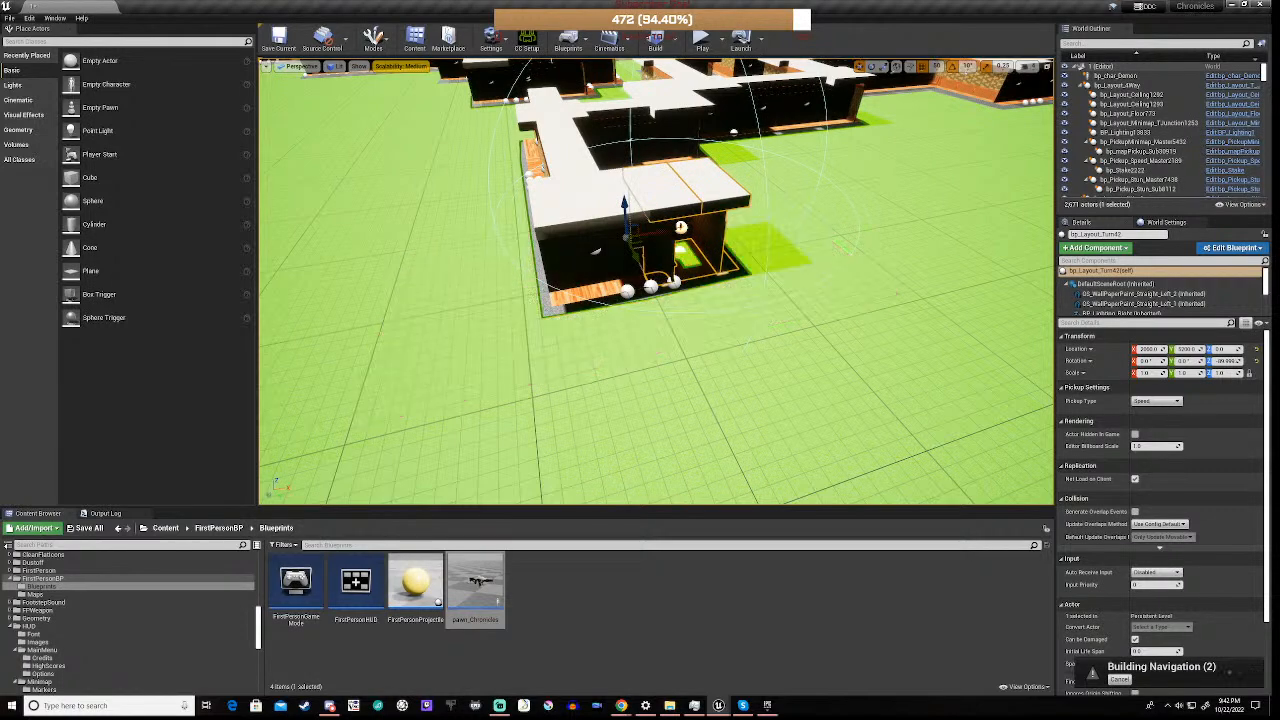
# Duplicate the corridor's straight piece, place the copy at X 2400 against the new turn's open end, and save the level
pyautogui.moveTo(584, 368); pyautogui.dragTo(500, 330, button='right')
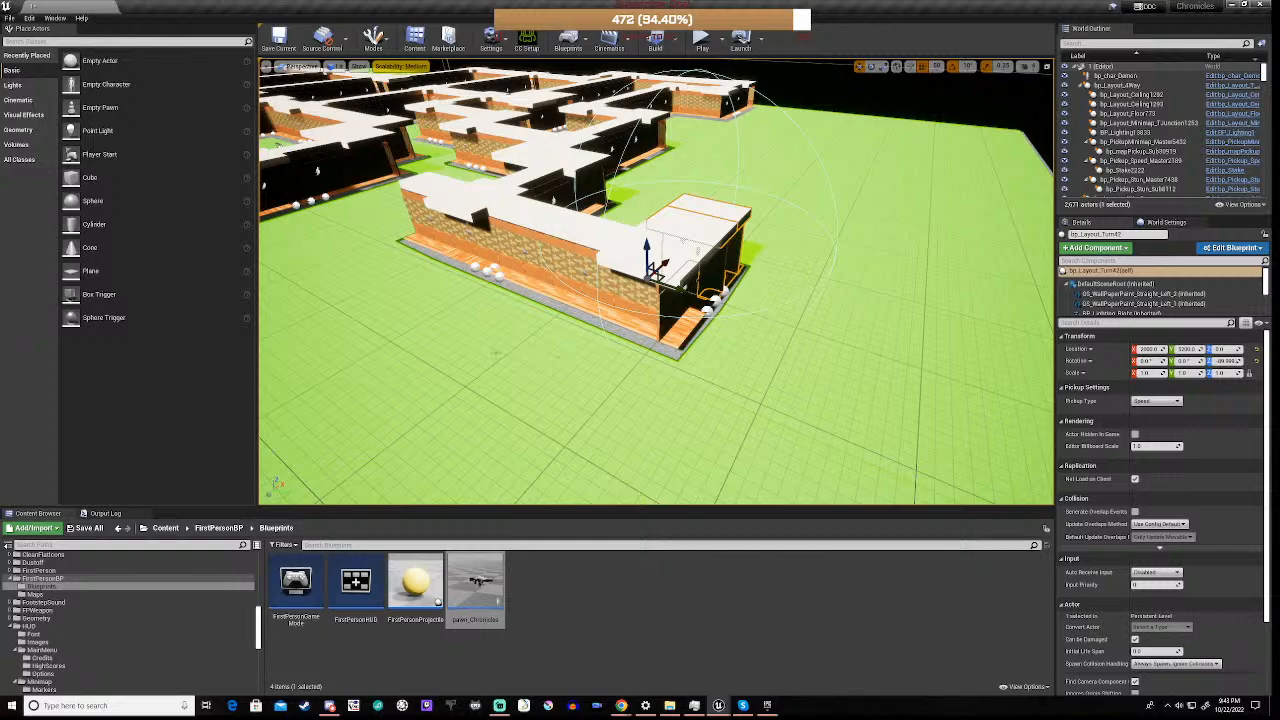
pyautogui.moveTo(550, 330); pyautogui.dragTo(566, 332, button='right')
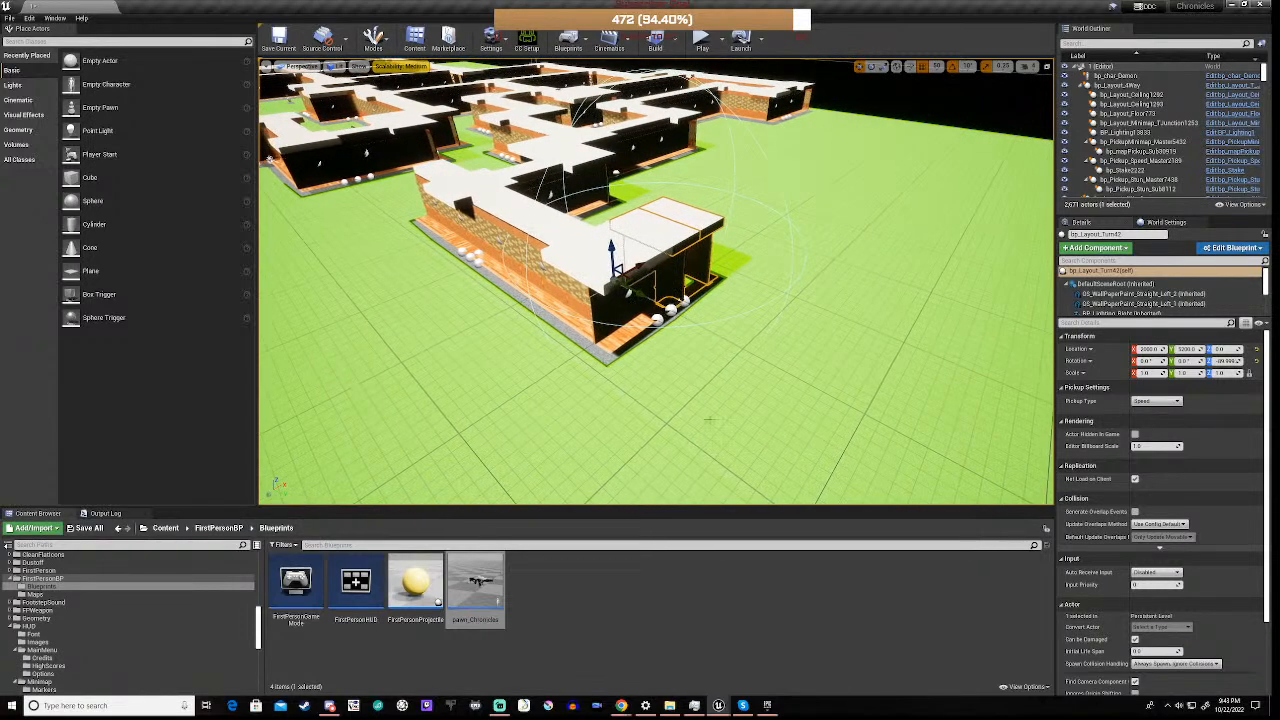
pyautogui.click(580, 252)
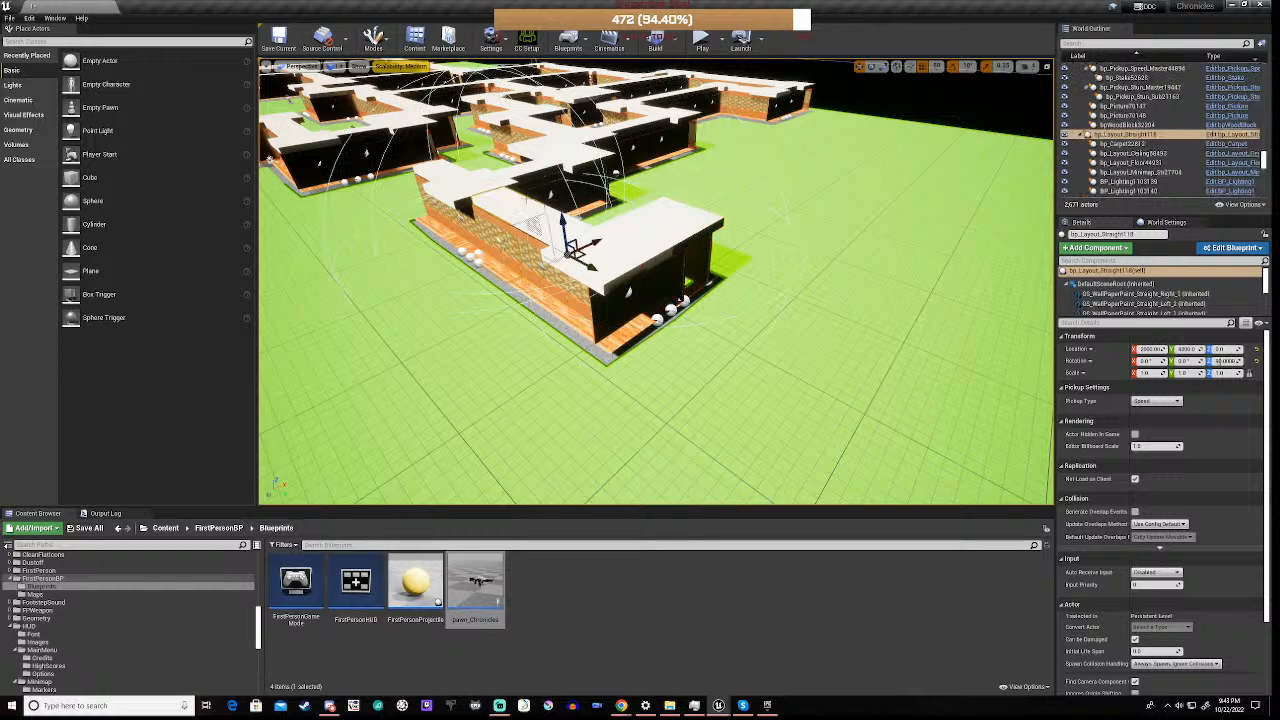
pyautogui.hotkey('ctrl', 'w')
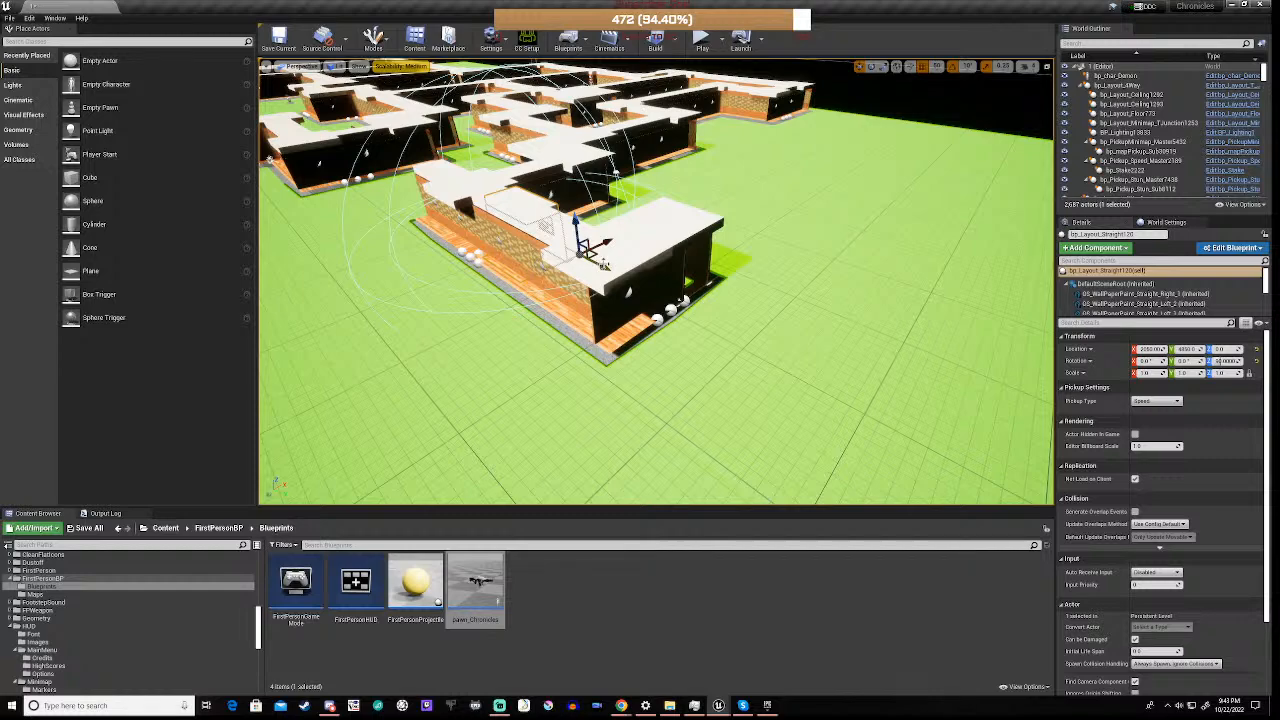
pyautogui.moveTo(598, 250); pyautogui.dragTo(783, 431)
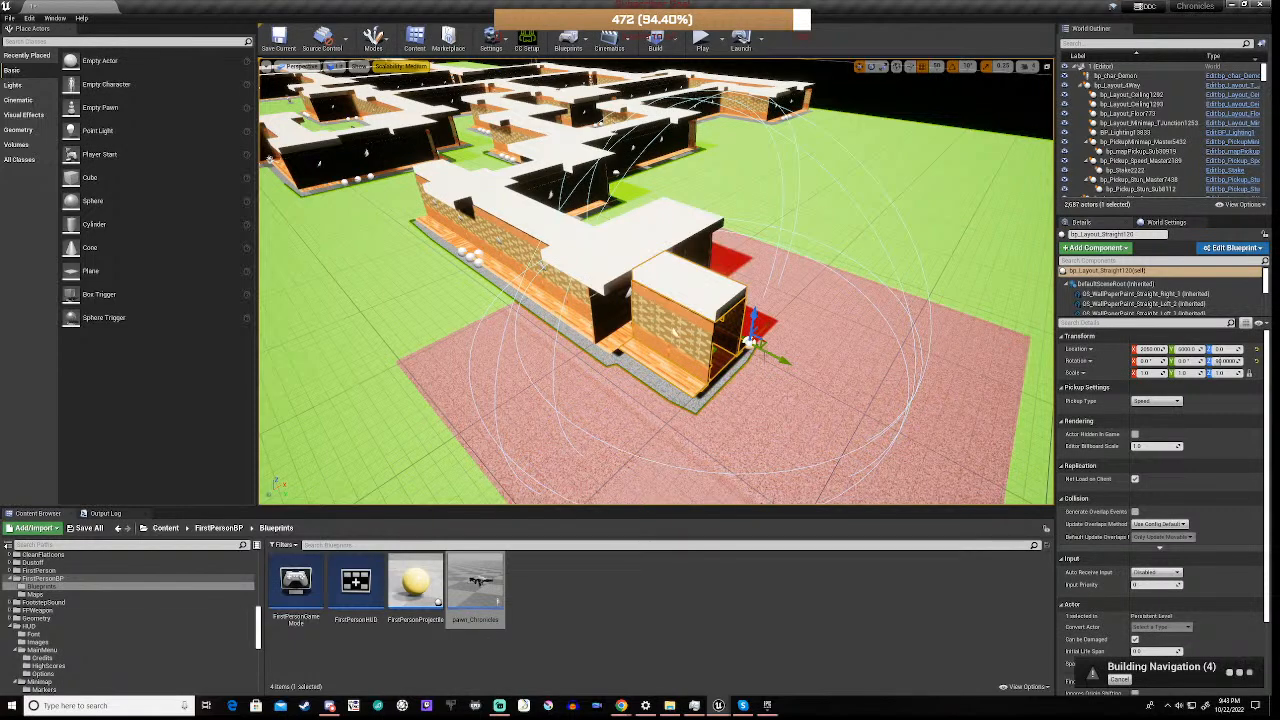
pyautogui.moveTo(754, 336); pyautogui.dragTo(788, 297)
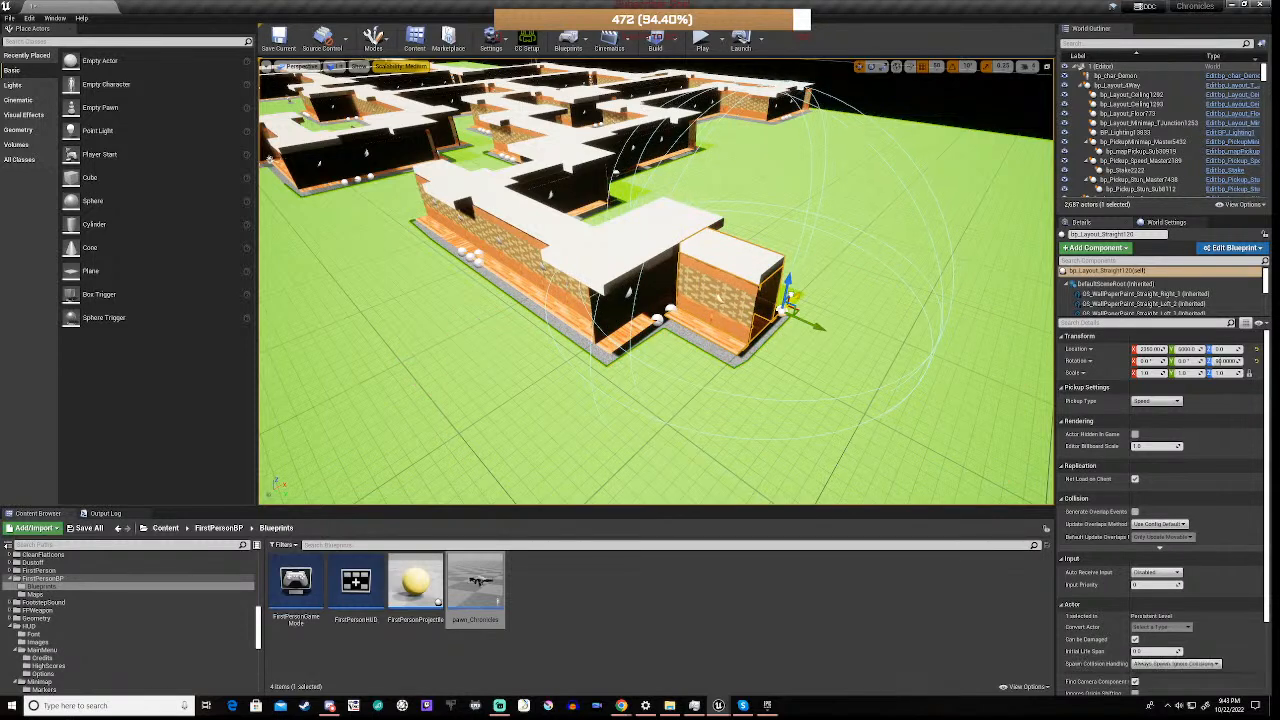
pyautogui.moveTo(788, 297); pyautogui.dragTo(796, 292)
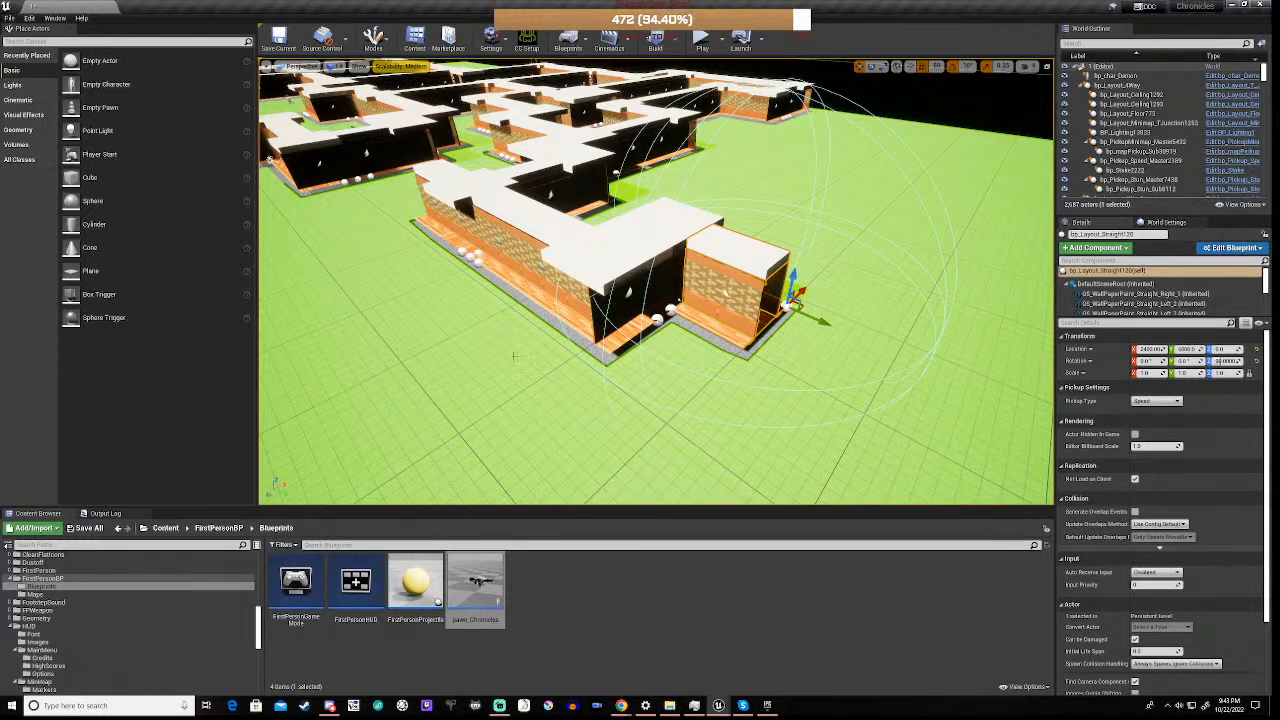
pyautogui.moveTo(626, 334); pyautogui.dragTo(524, 362, button='right')
pyautogui.moveTo(656, 300); pyautogui.dragTo(1031, 220, button='right')
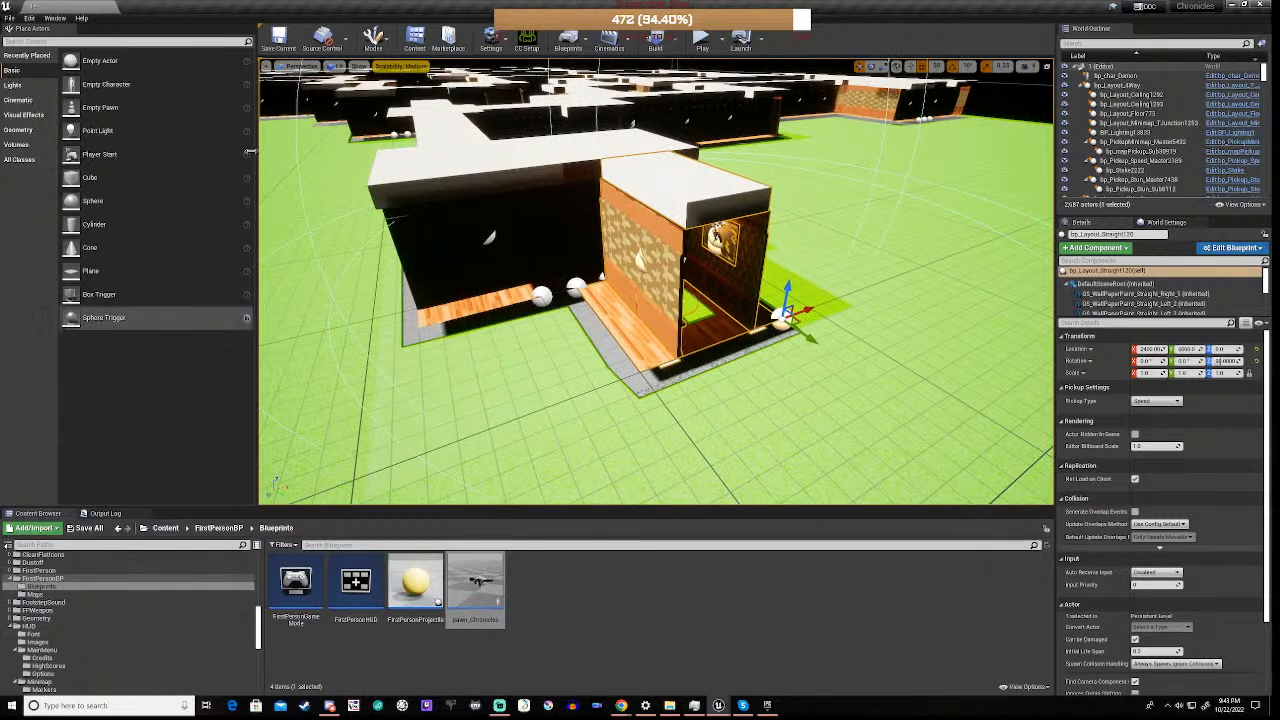
pyautogui.click(279, 40)
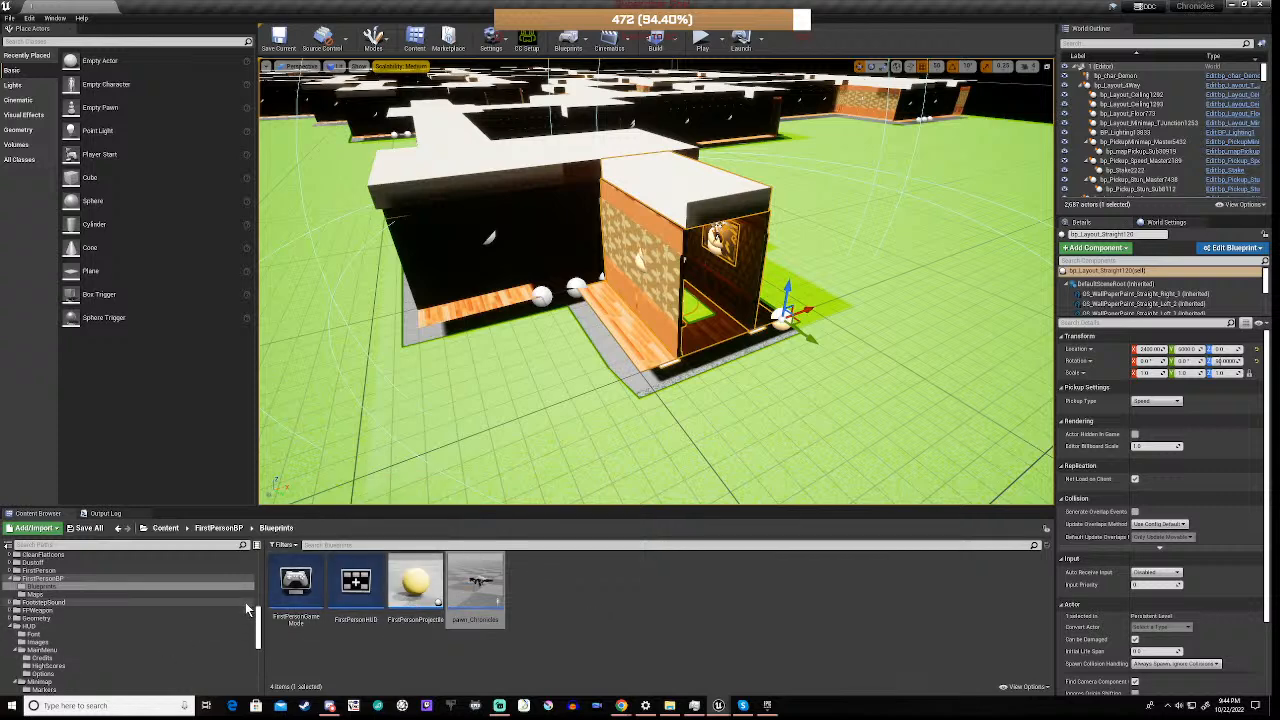
# Browse the project content to the Blueprints folder of the VictorianInteriors assets
pyautogui.moveTo(513, 424); pyautogui.dragTo(600, 396, button='right')
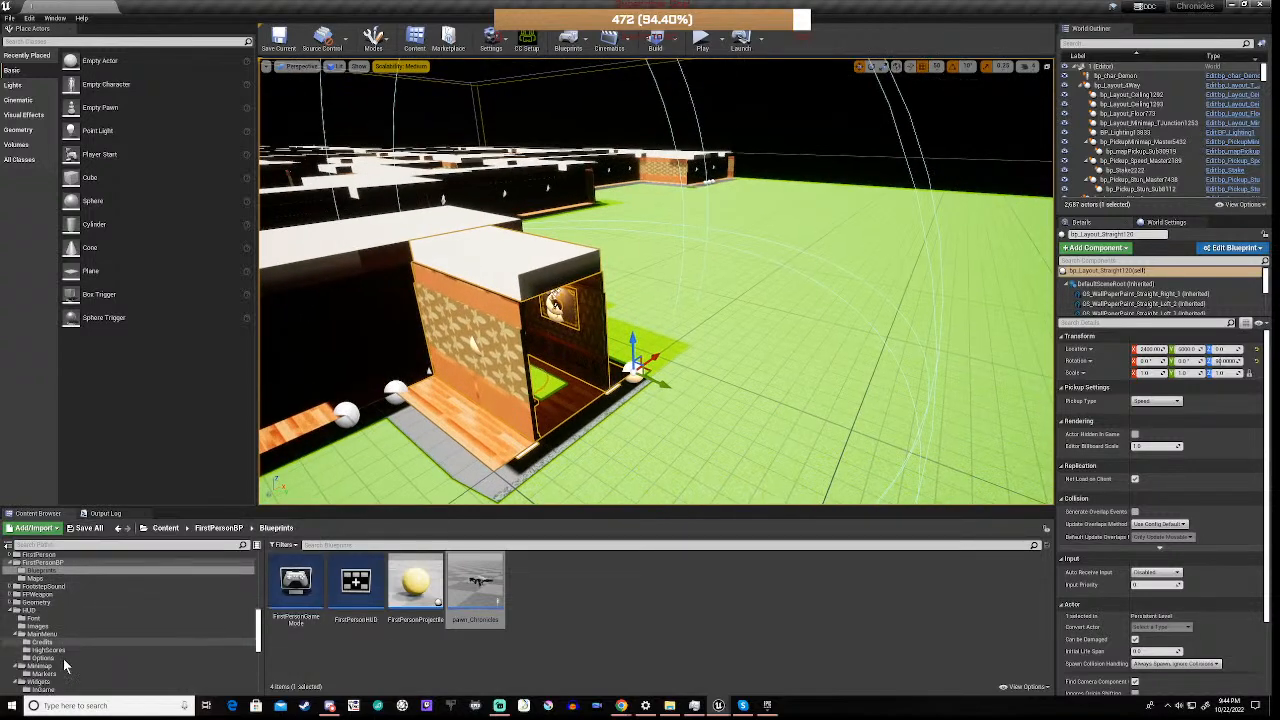
pyautogui.scroll(-3, 63, 659)
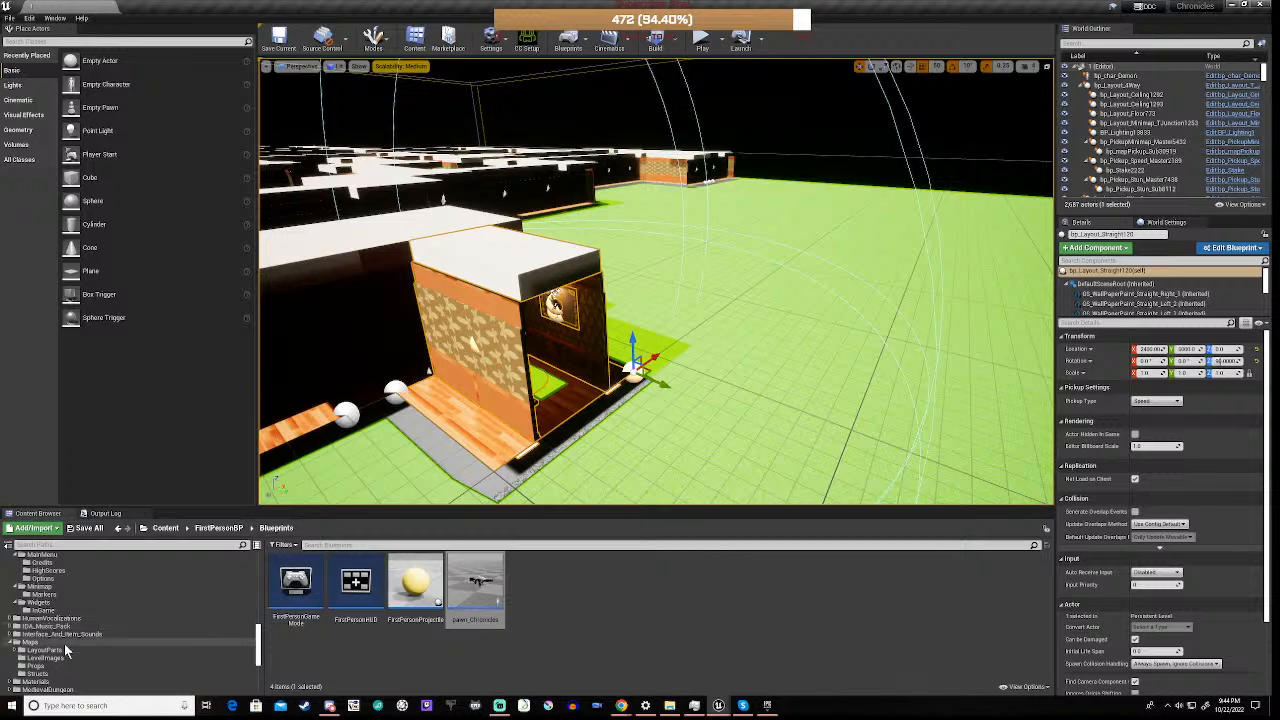
pyautogui.scroll(5, 65, 648)
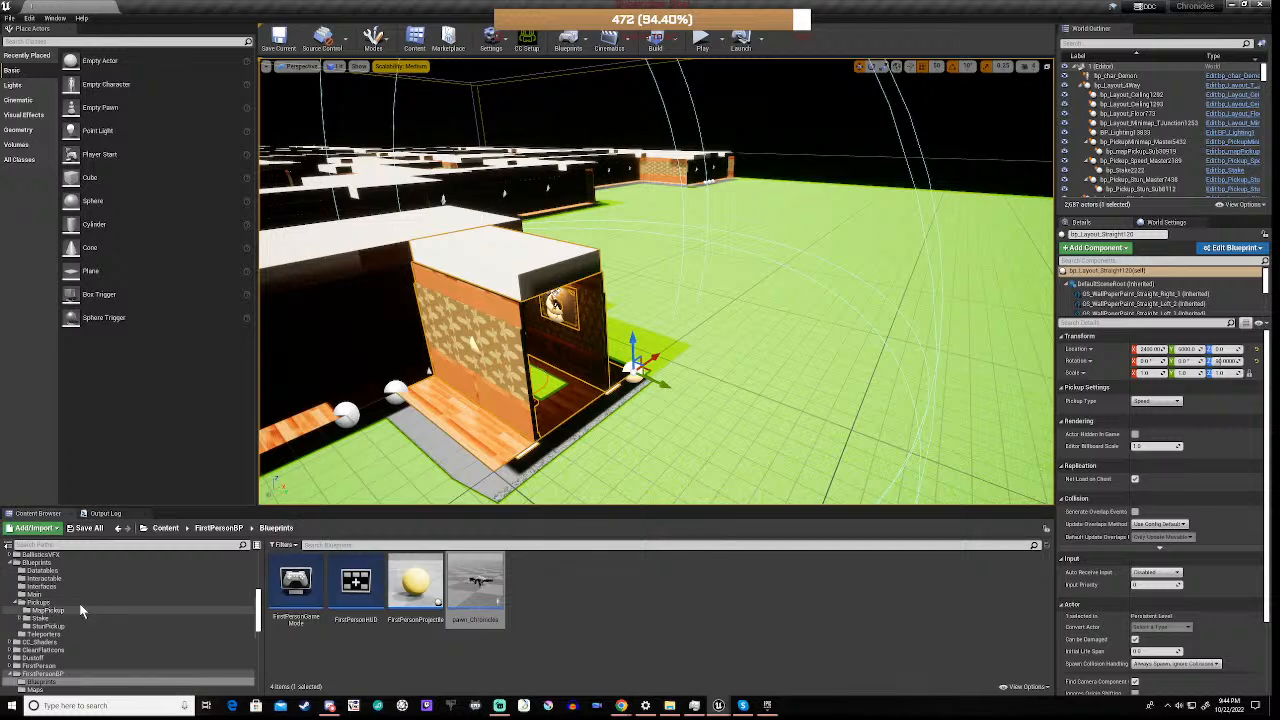
pyautogui.scroll(5, 82, 612)
pyautogui.scroll(3, 82, 612)
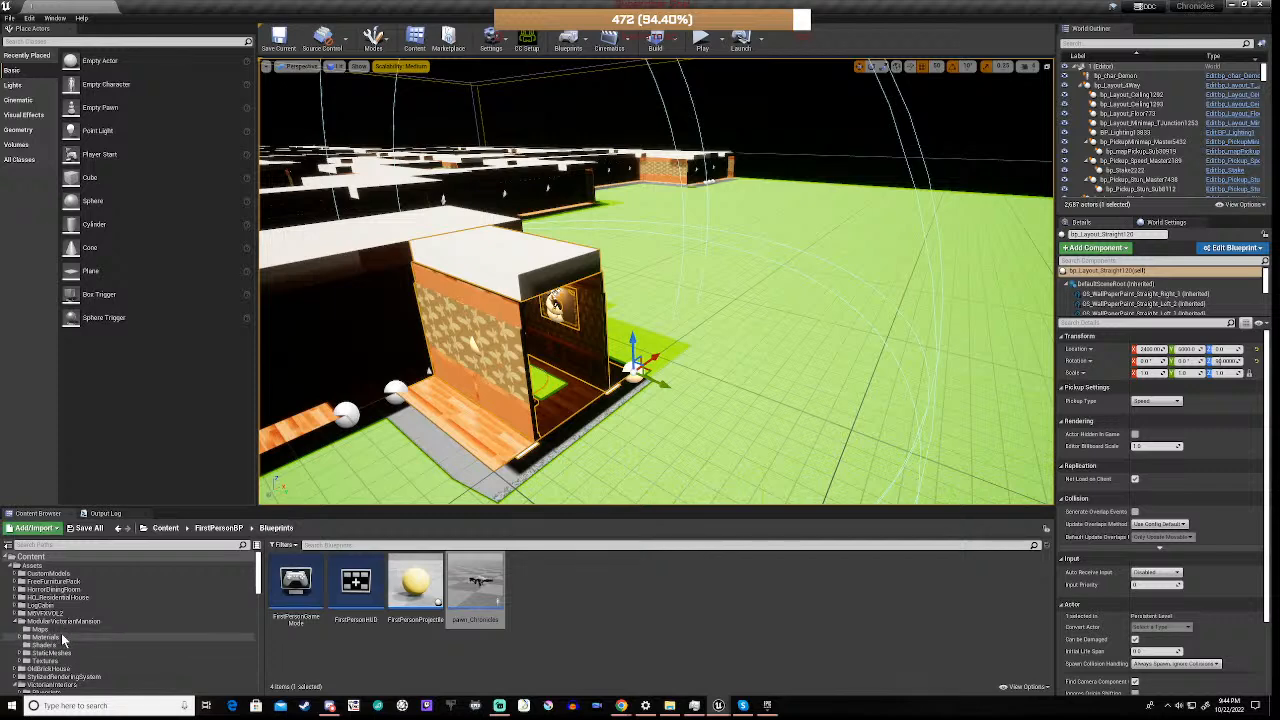
pyautogui.scroll(-3, 61, 633)
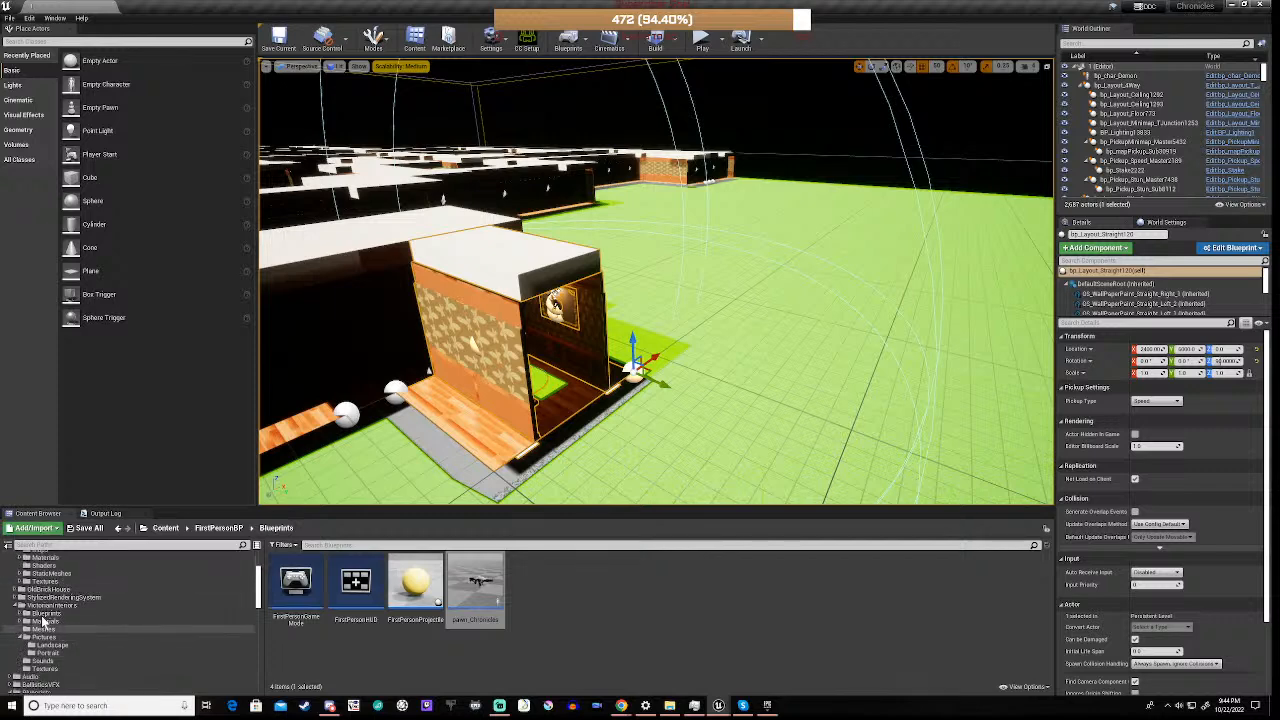
pyautogui.click(46, 613)
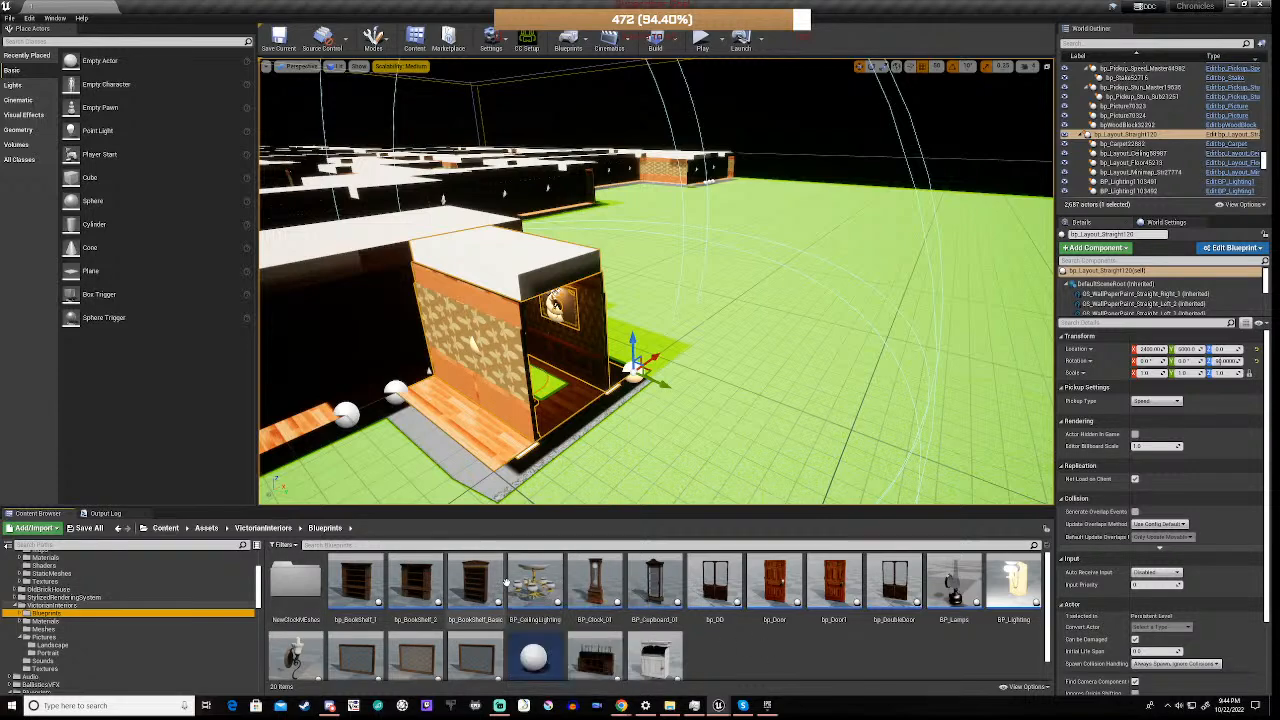
# Open the bp_BookShelf_2 blueprint, examine its bookshelf model up close and from a distance, and widen the editor window
pyautogui.doubleClick(418, 588)
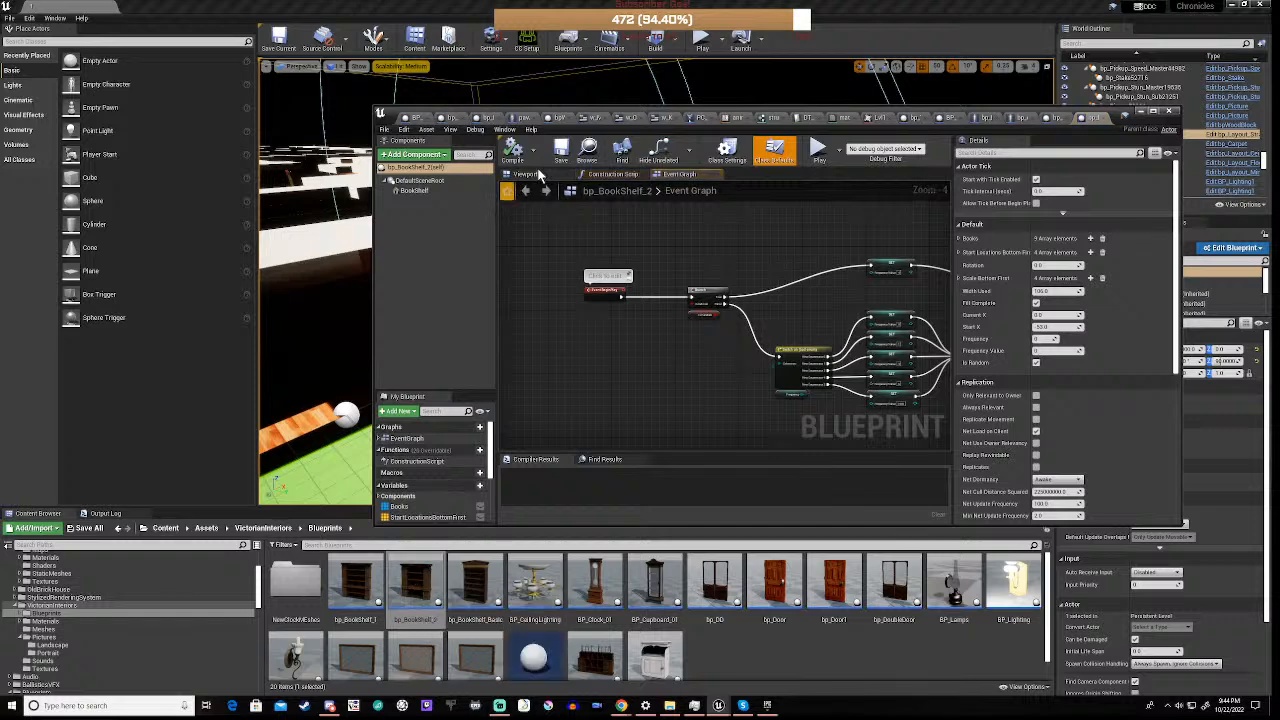
pyautogui.click(527, 174)
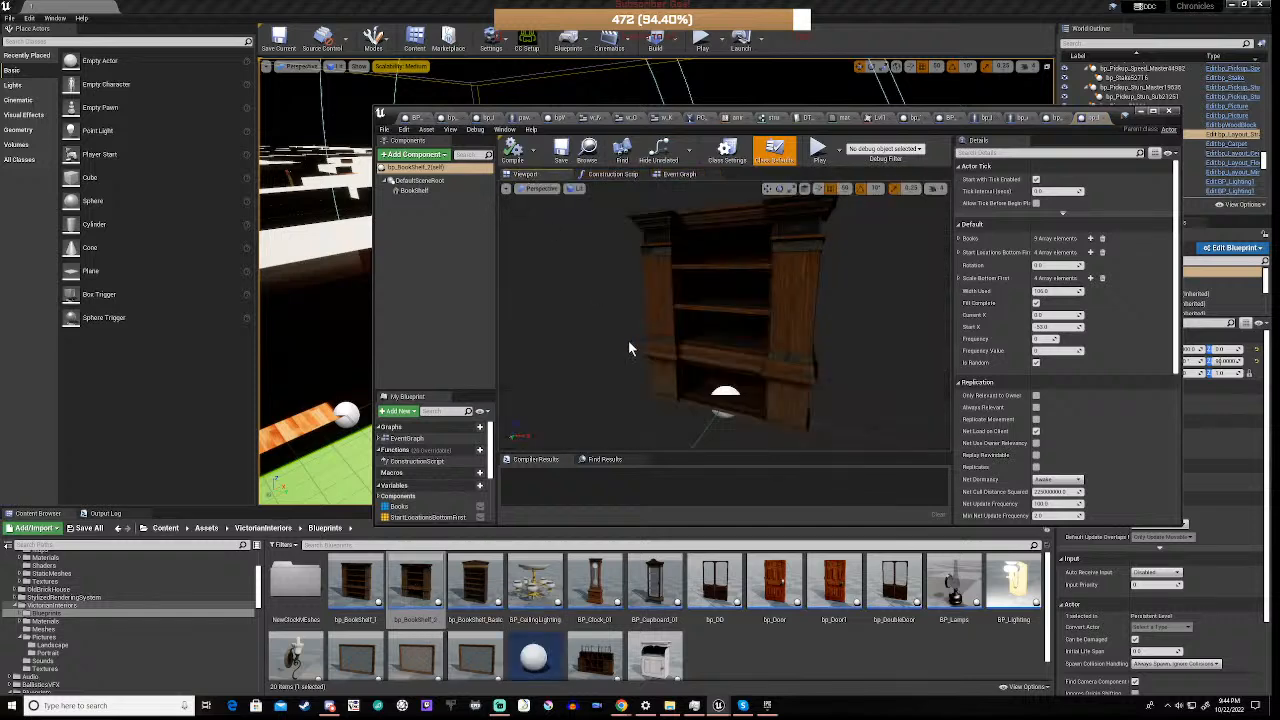
pyautogui.moveTo(725, 320); pyautogui.dragTo(766, 268, button='right')
pyautogui.press('w')
pyautogui.press('s')
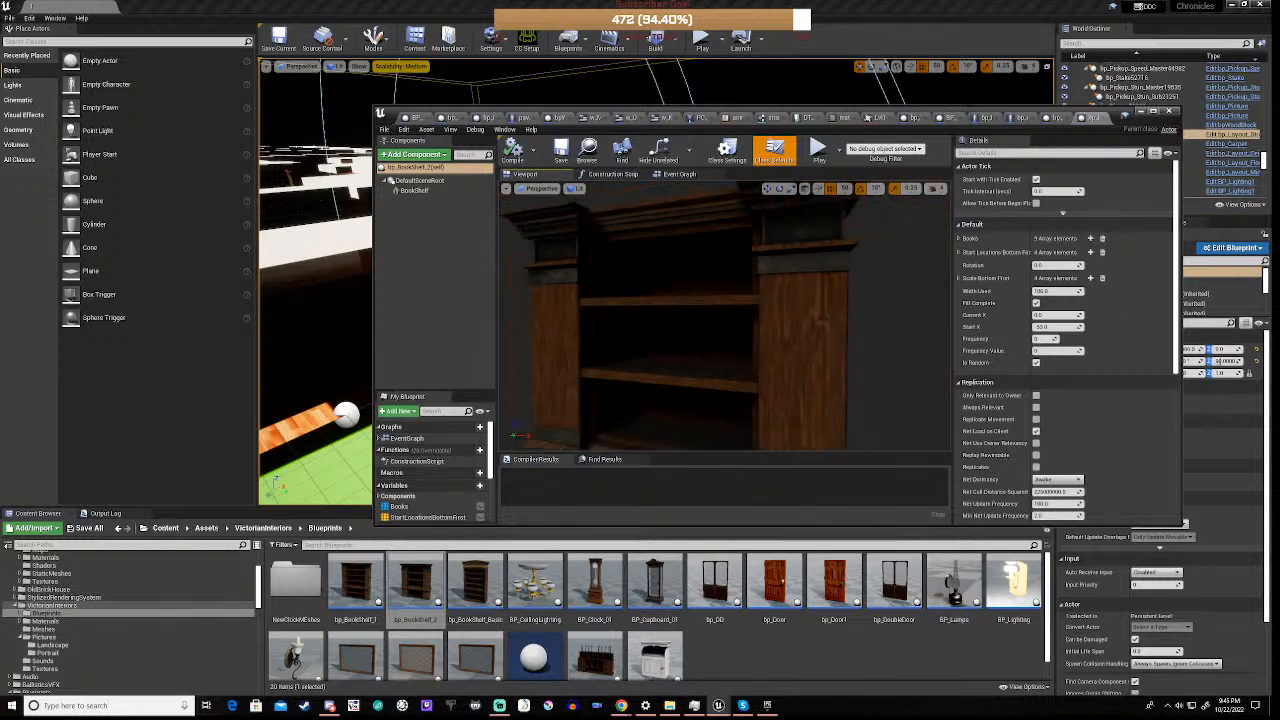
pyautogui.moveTo(725, 320); pyautogui.dragTo(728, 366, button='right')
pyautogui.press('s')
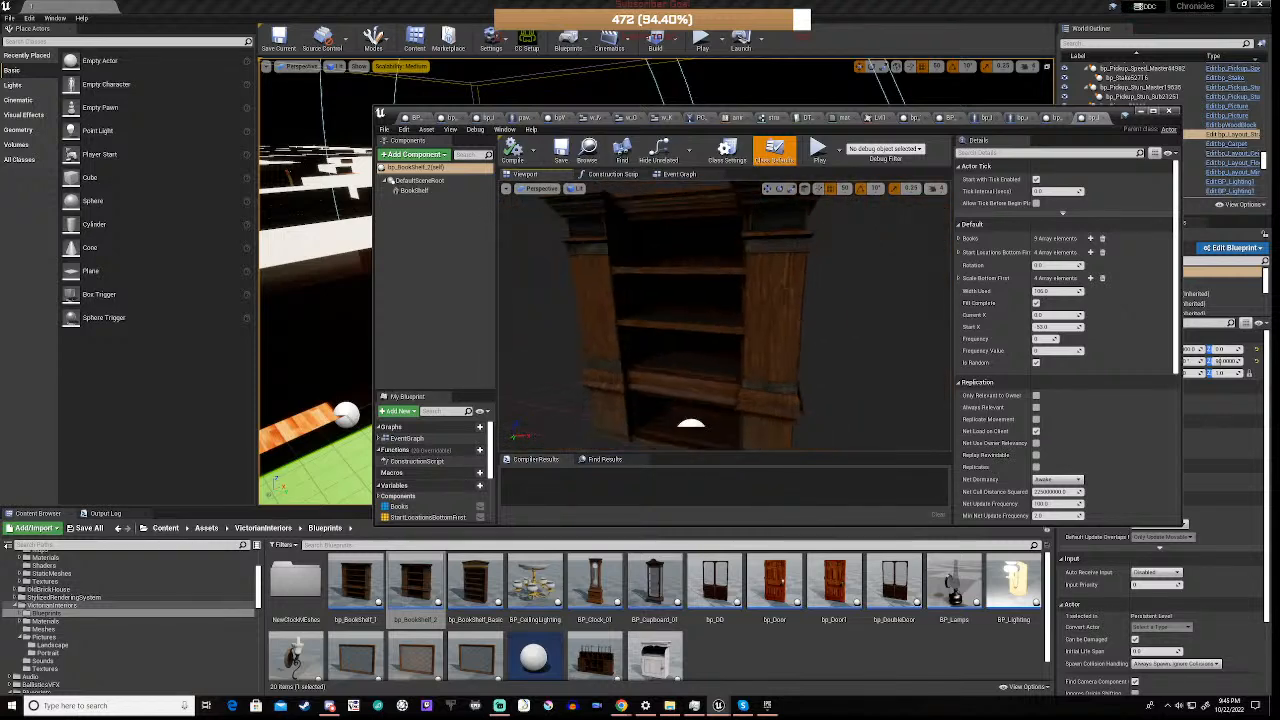
pyautogui.press('s')
pyautogui.press('w')
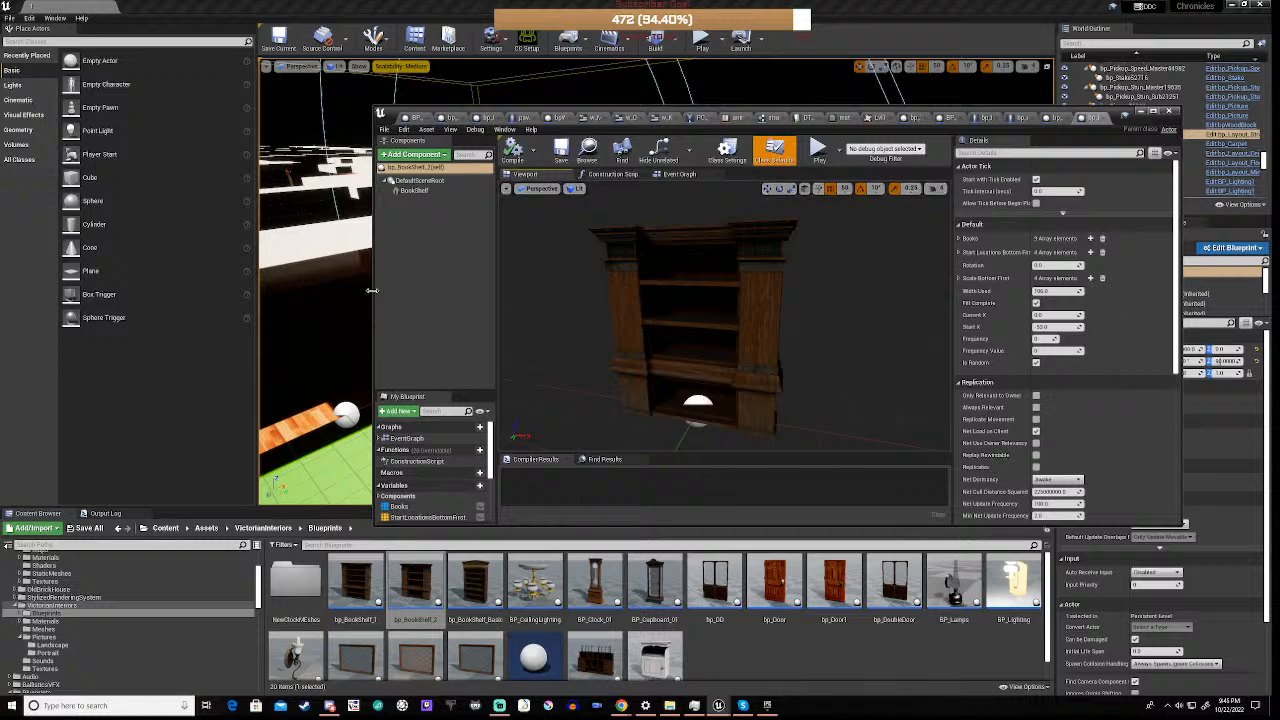
pyautogui.moveTo(371, 290); pyautogui.dragTo(286, 291)
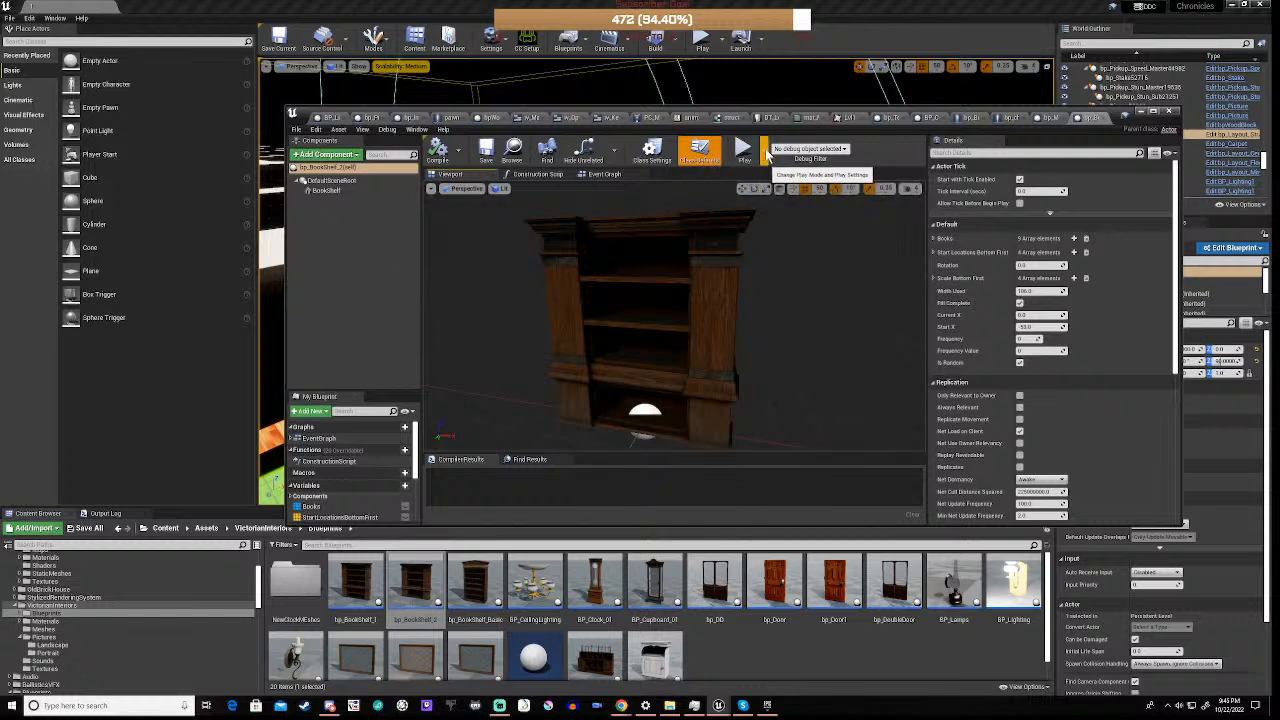
# Open the bp_BookShelf_1 blueprint, save it, and examine its whole bookshelf model
pyautogui.doubleClick(360, 595)
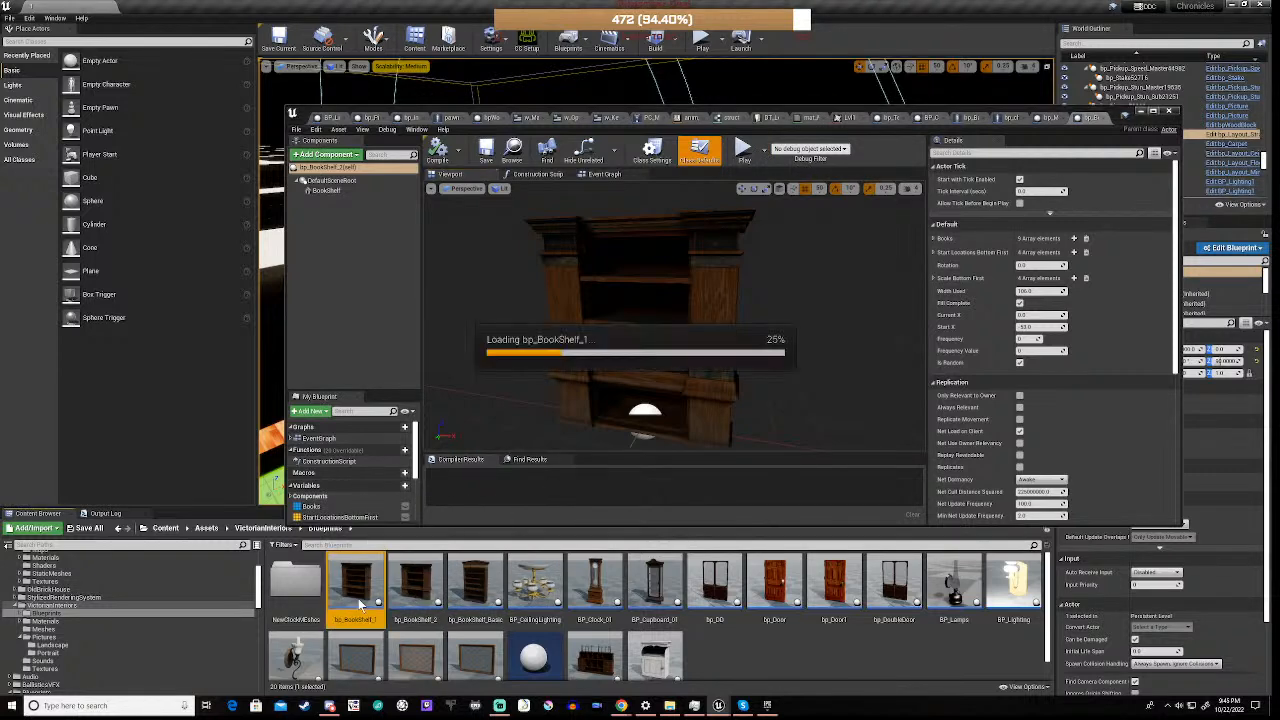
pyautogui.scroll(-4, 632, 390)
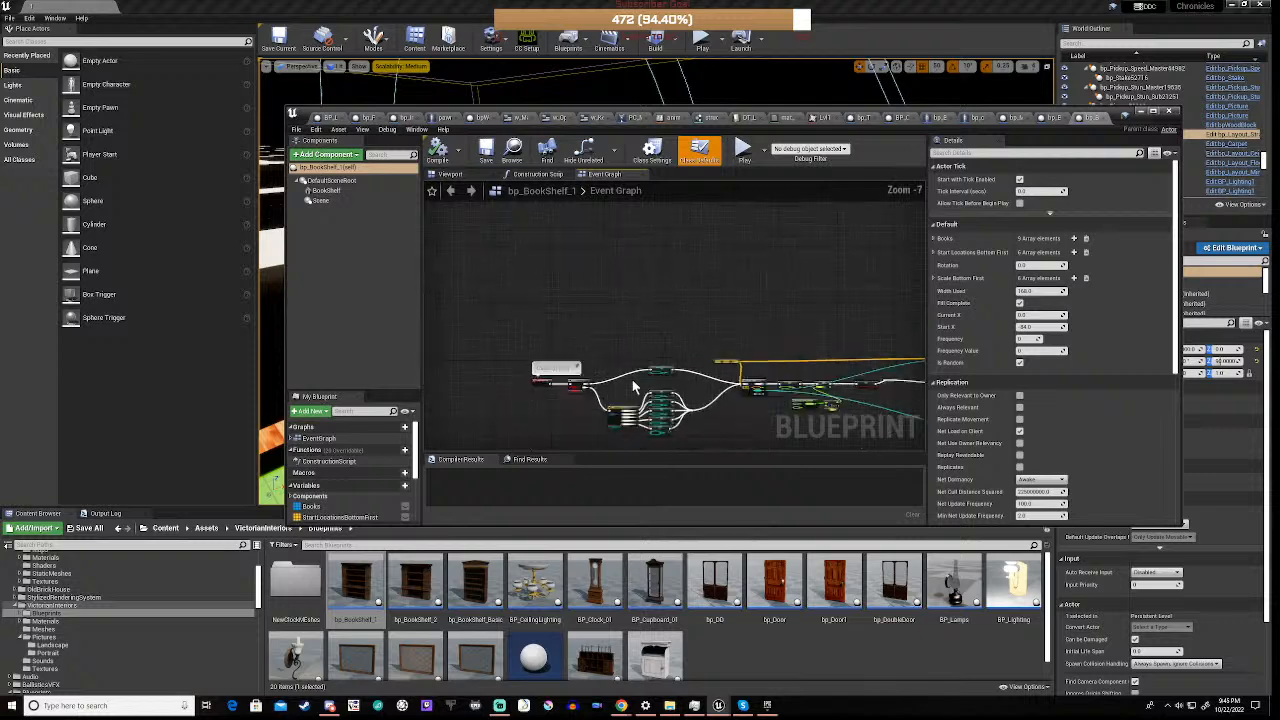
pyautogui.click(474, 174)
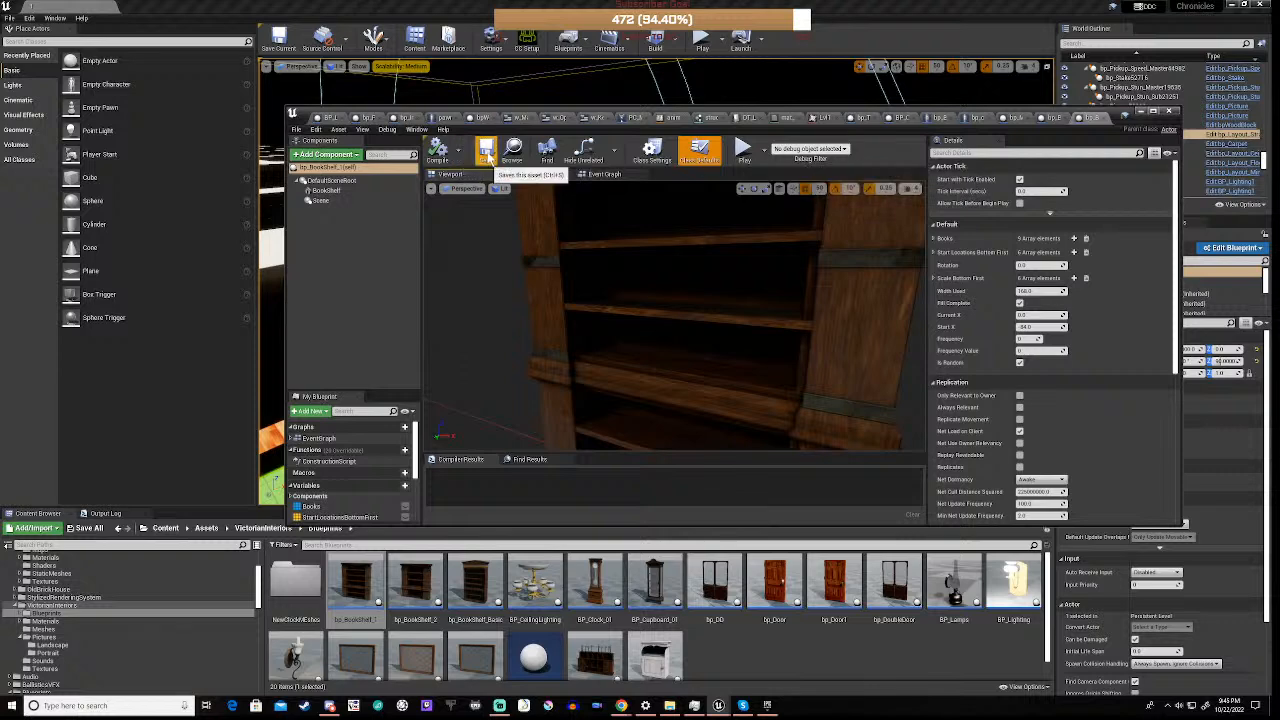
pyautogui.click(487, 153)
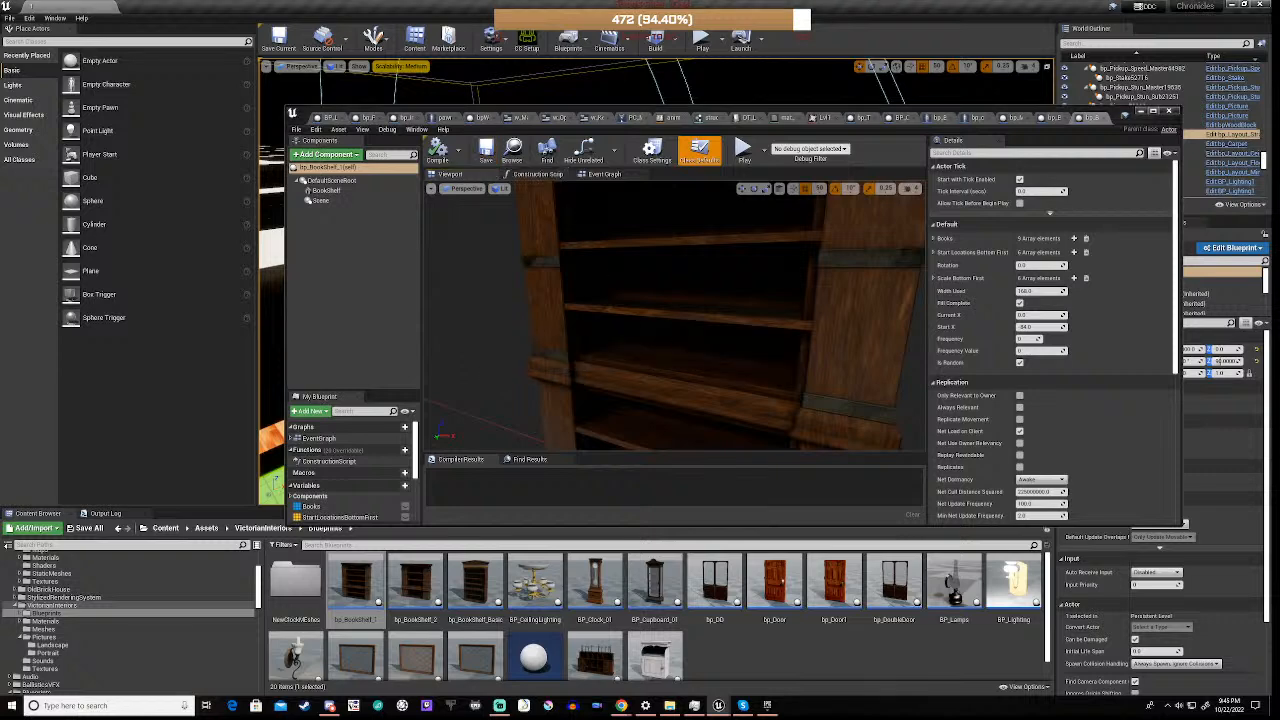
pyautogui.moveTo(675, 315)
pyautogui.mouseDown(button='right')
pyautogui.moveTo(755, 290)
pyautogui.moveTo(745, 250)
pyautogui.moveTo(620, 255)
pyautogui.moveTo(675, 315)
pyautogui.moveTo(725, 334)
pyautogui.moveTo(668, 302)
pyautogui.mouseUp(button='right')
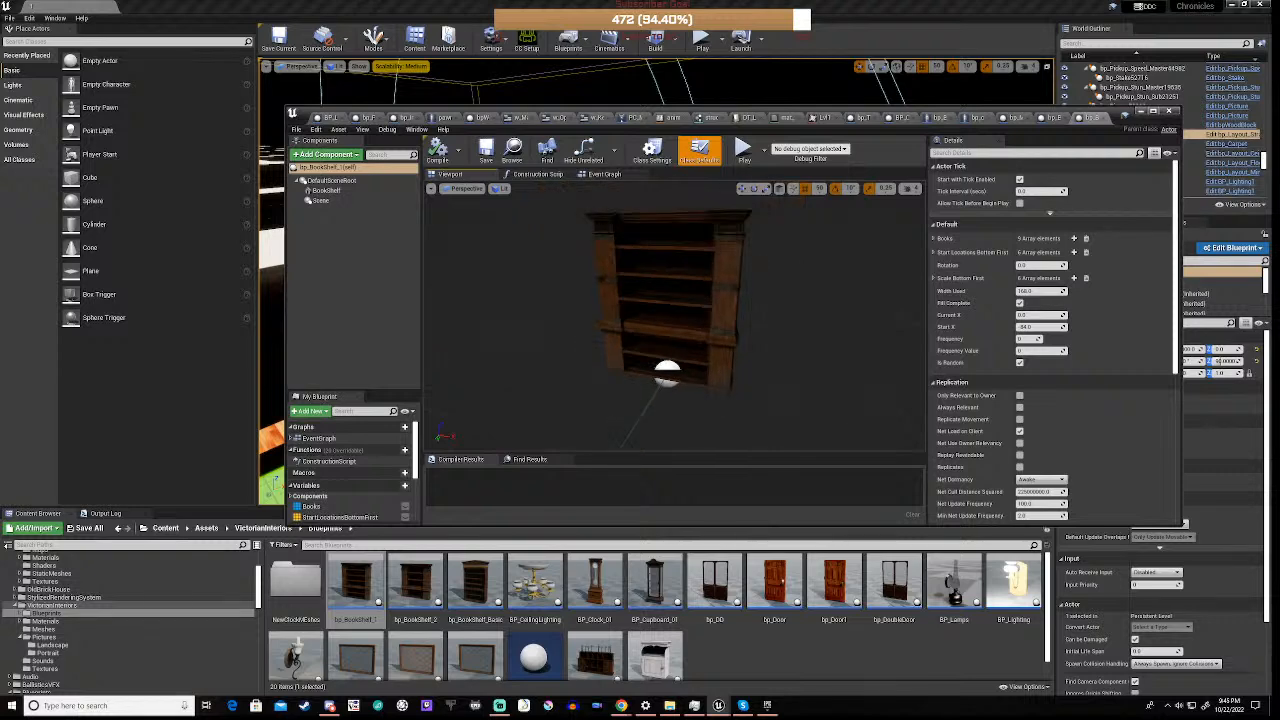
# Examine the start of bp_BookShelf_1's event graph, from the Is Random branch through the frequency switch to the For Each Loop
pyautogui.click(598, 175)
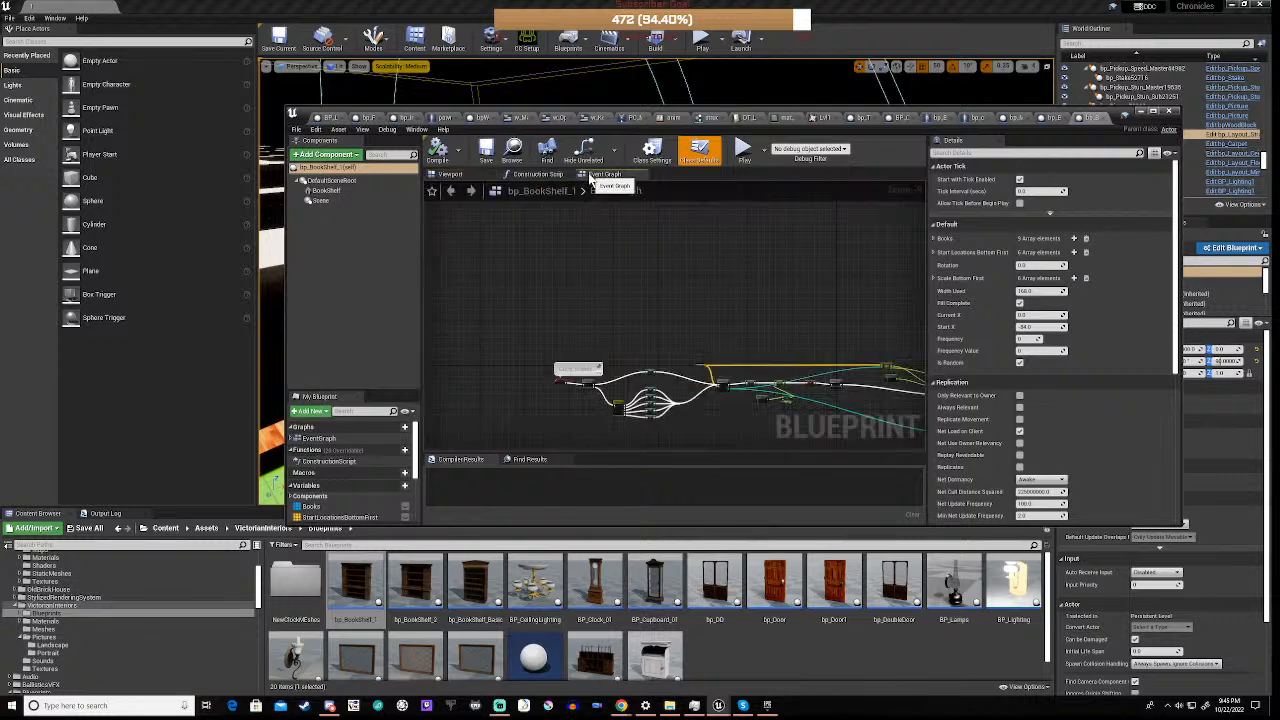
pyautogui.scroll(4, 556, 405)
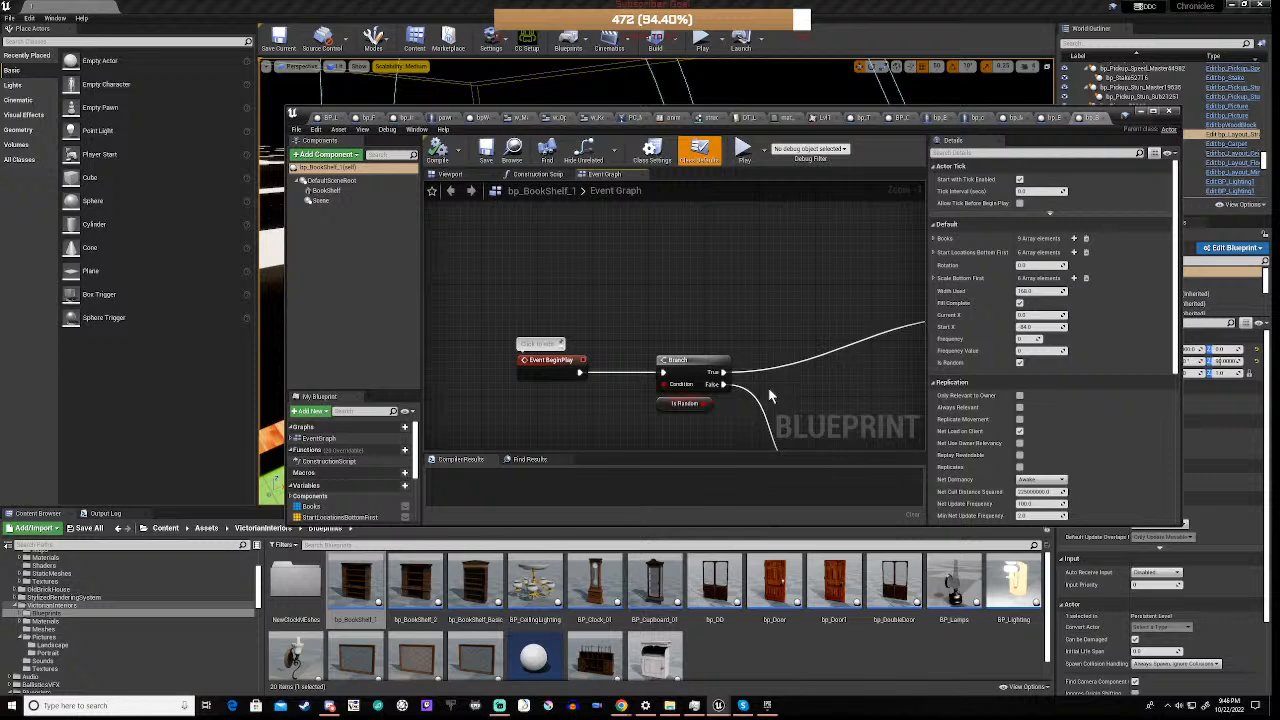
pyautogui.scroll(-6, 768, 387)
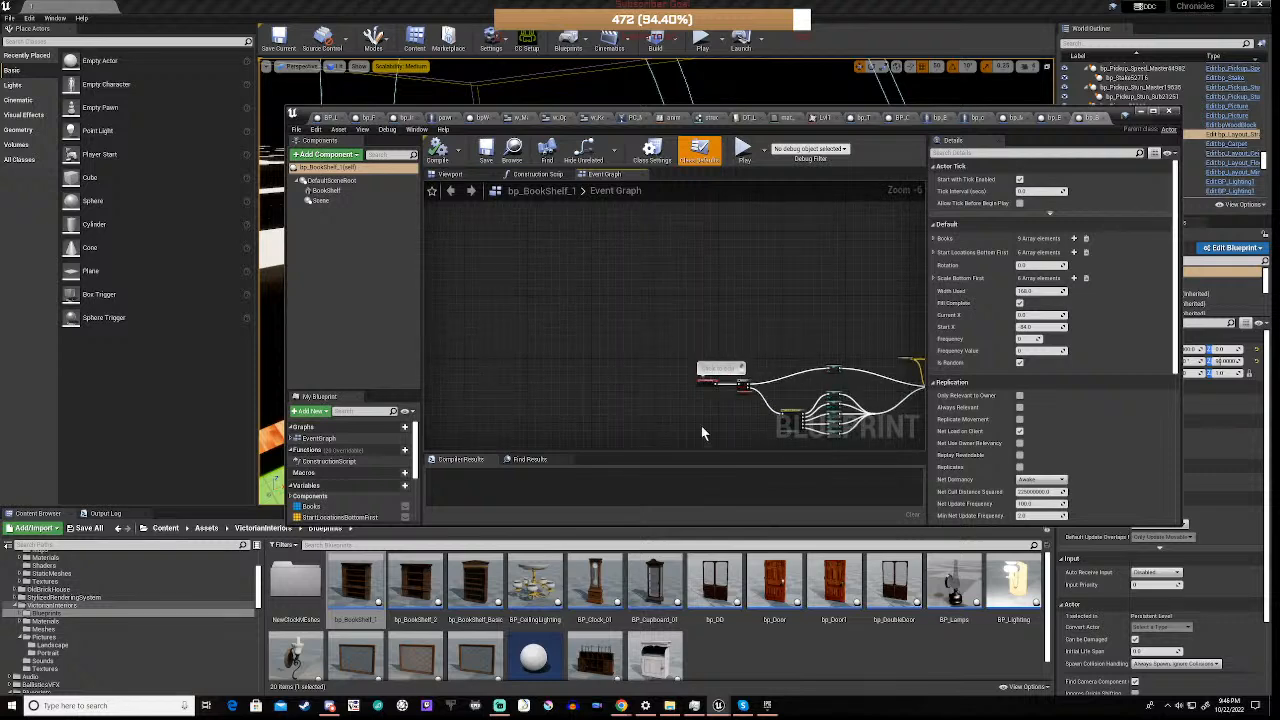
pyautogui.moveTo(775, 348); pyautogui.dragTo(610, 323, button='right')
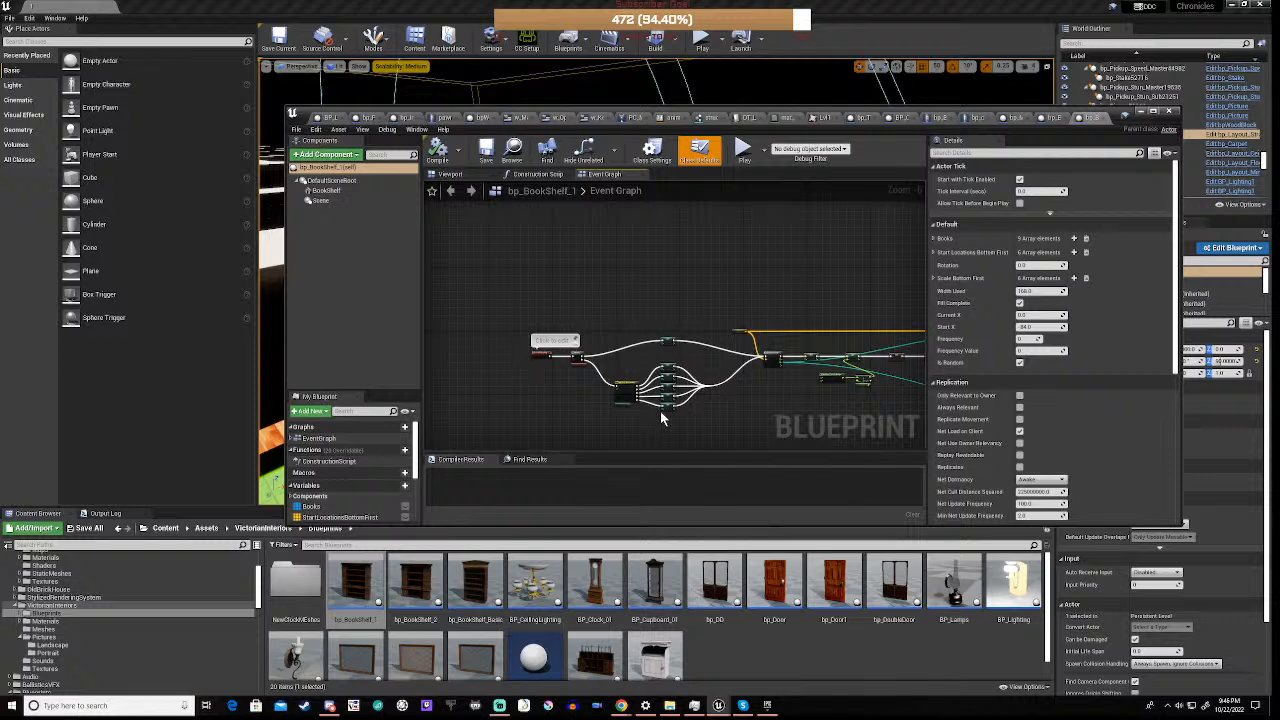
pyautogui.scroll(5, 660, 411)
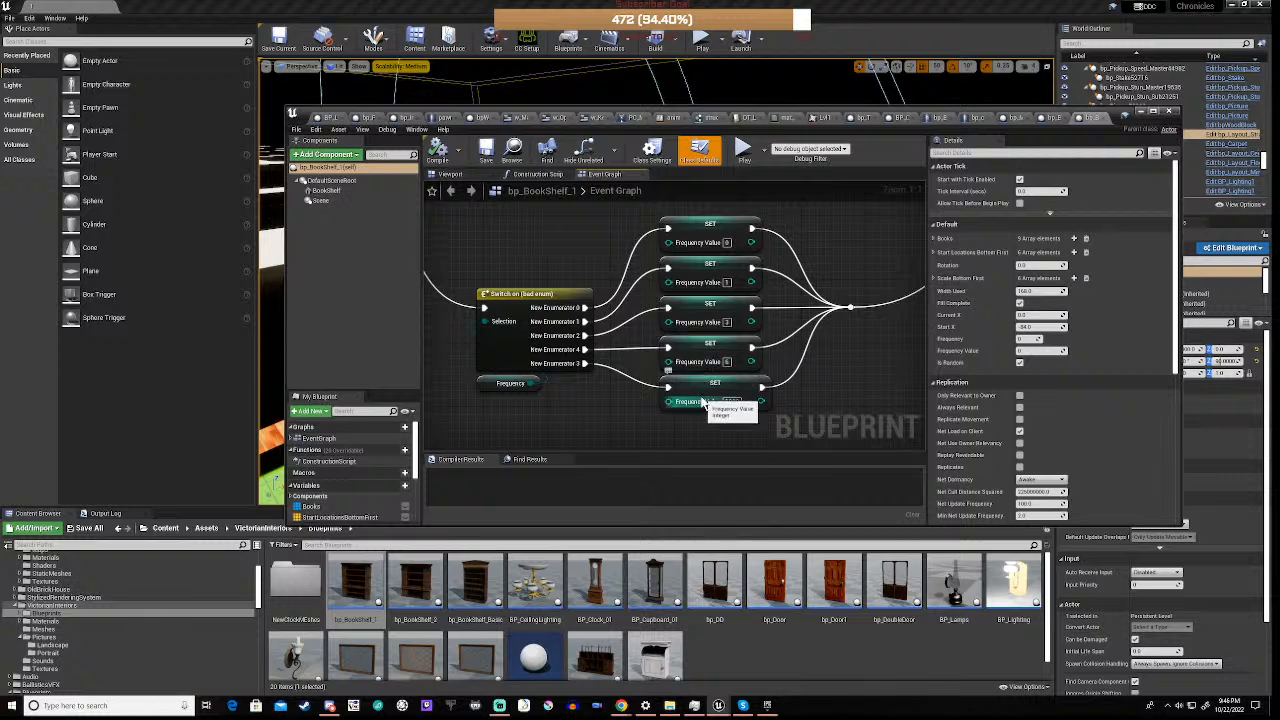
pyautogui.scroll(-5, 703, 402)
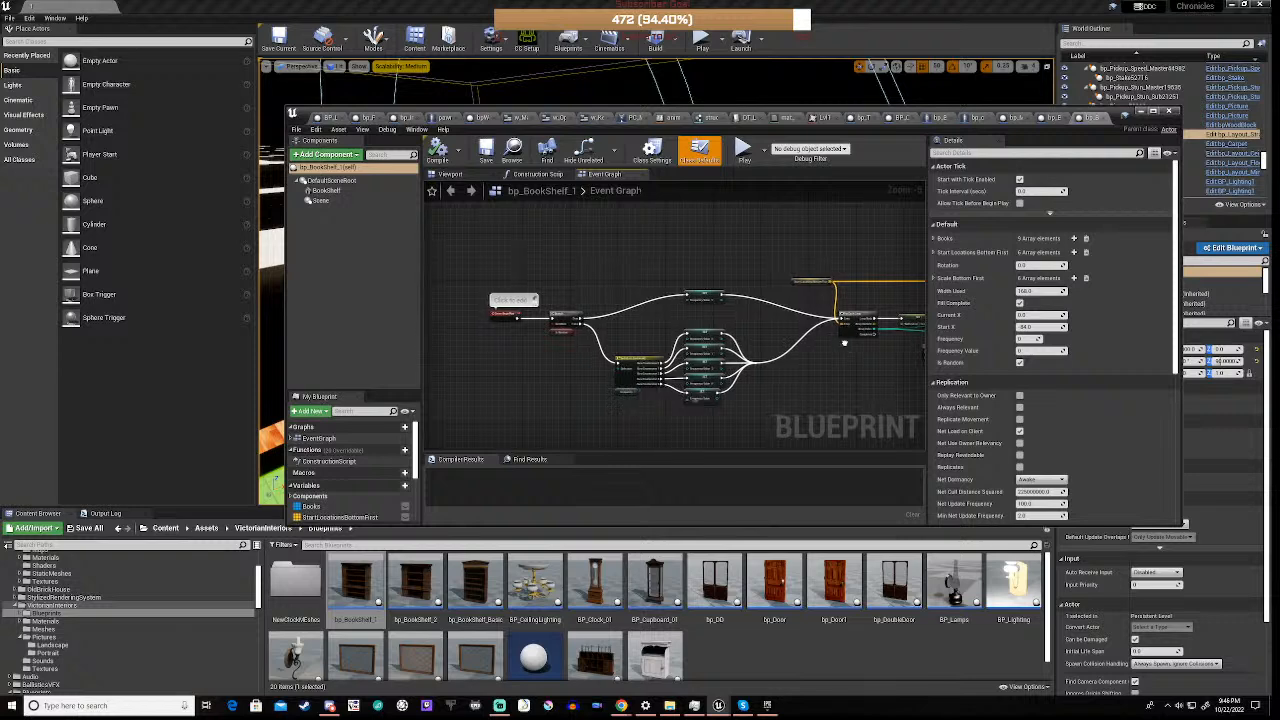
pyautogui.moveTo(845, 341); pyautogui.dragTo(592, 382, button='right')
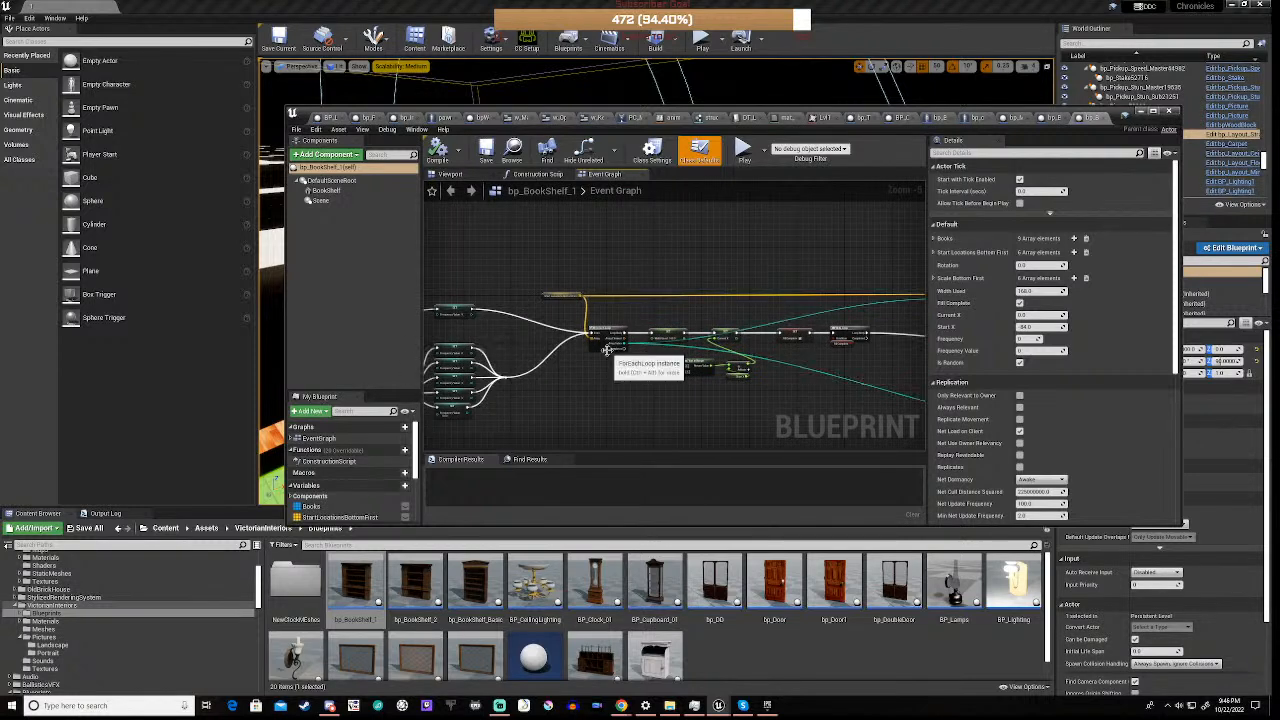
pyautogui.scroll(5, 607, 350)
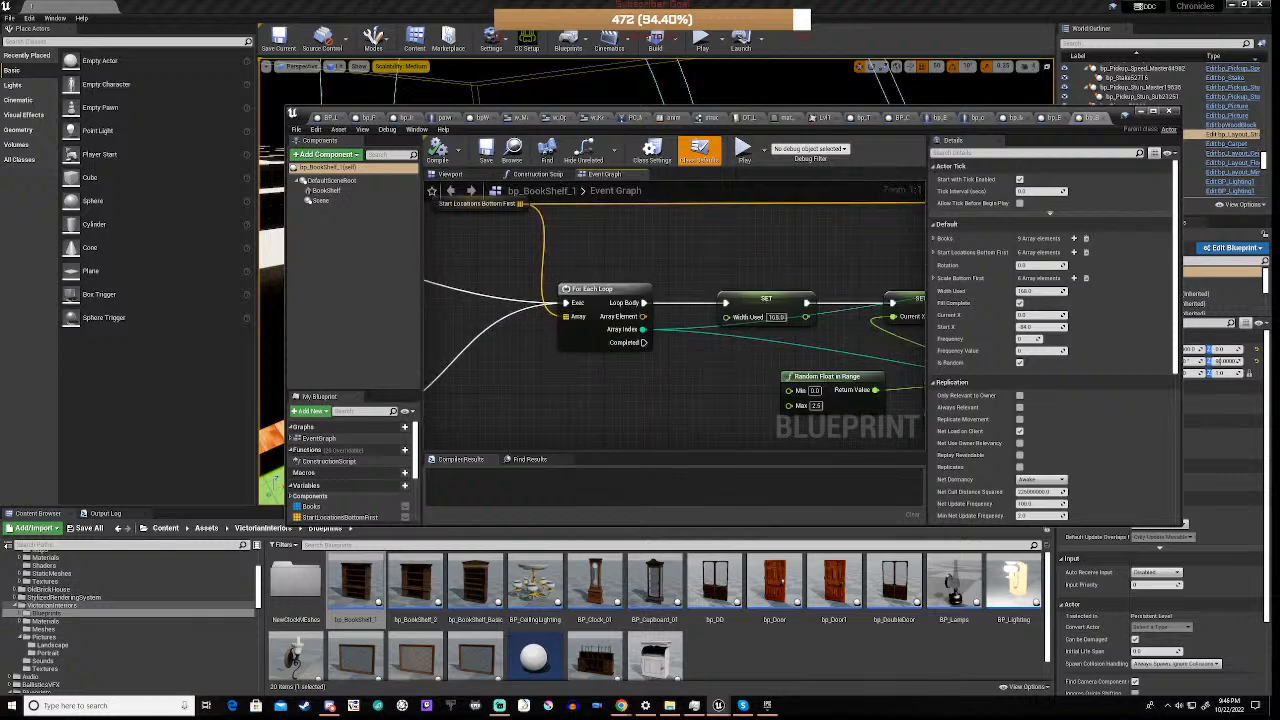
pyautogui.moveTo(453, 250); pyautogui.dragTo(487, 286, button='right')
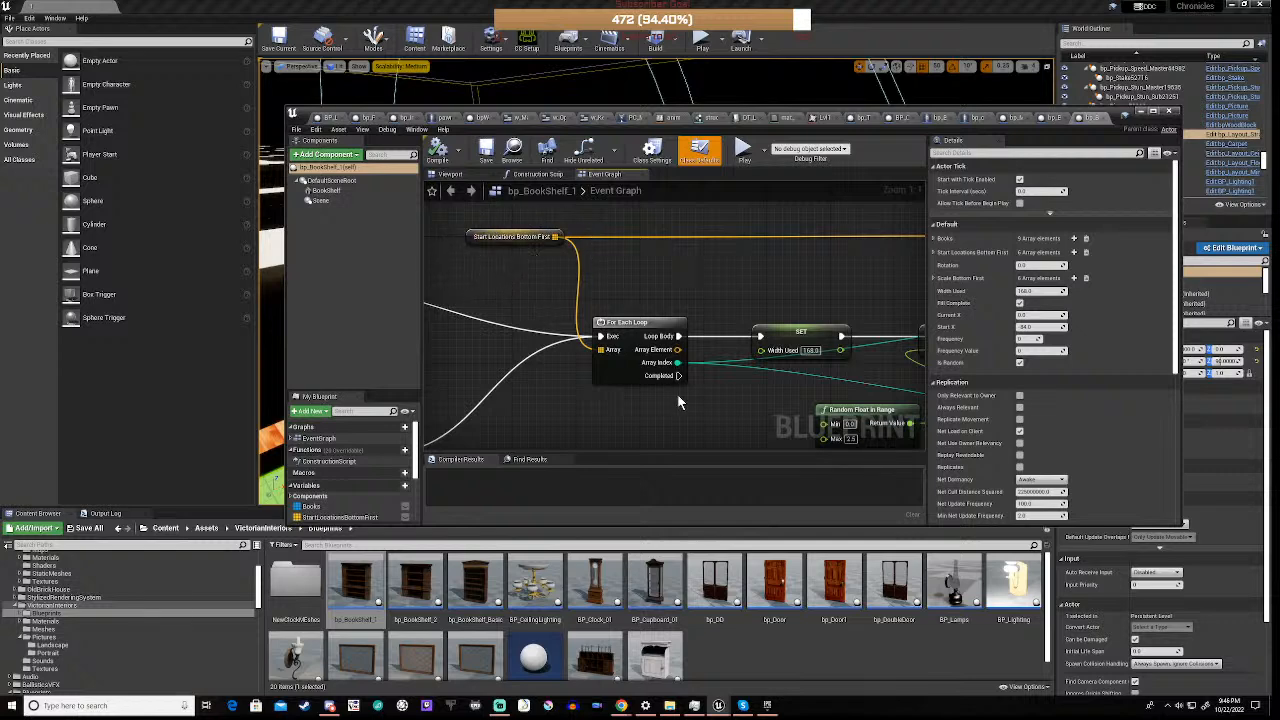
# Follow the event graph from the For Each Loop through the While Loop to its last nodes, and save the blueprint
pyautogui.scroll(-2, 768, 406)
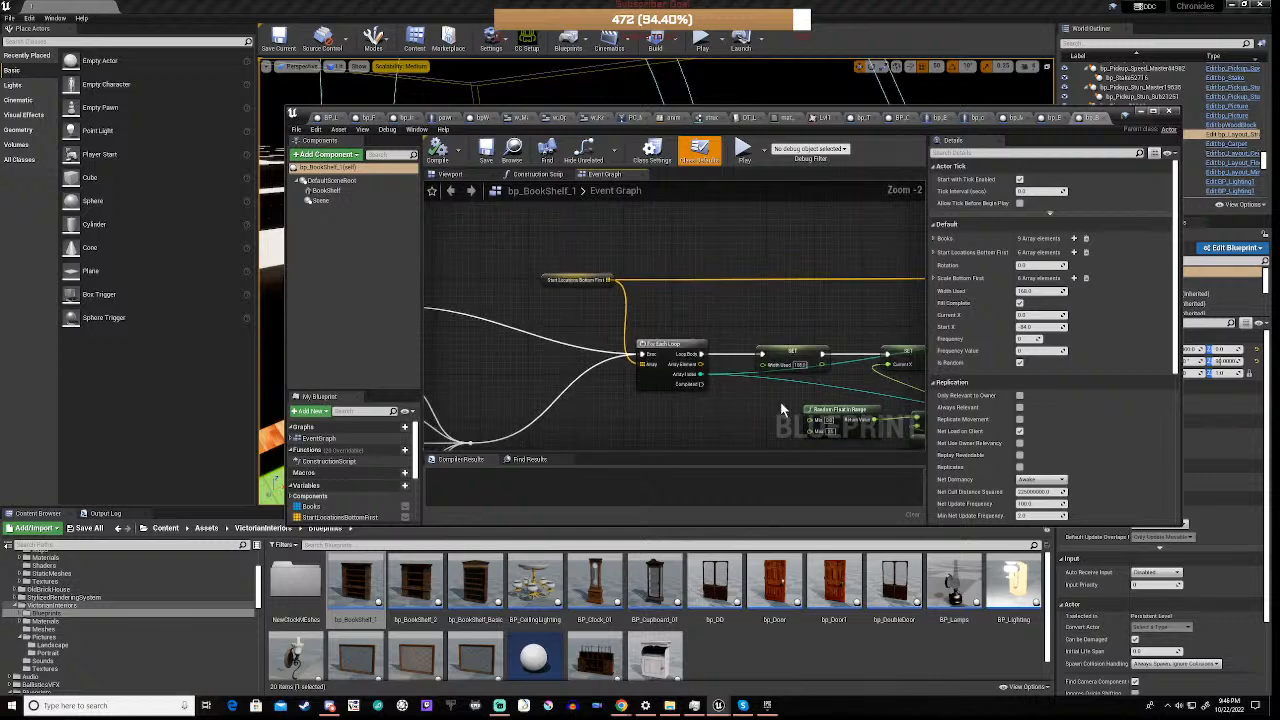
pyautogui.moveTo(864, 388); pyautogui.dragTo(612, 356, button='right')
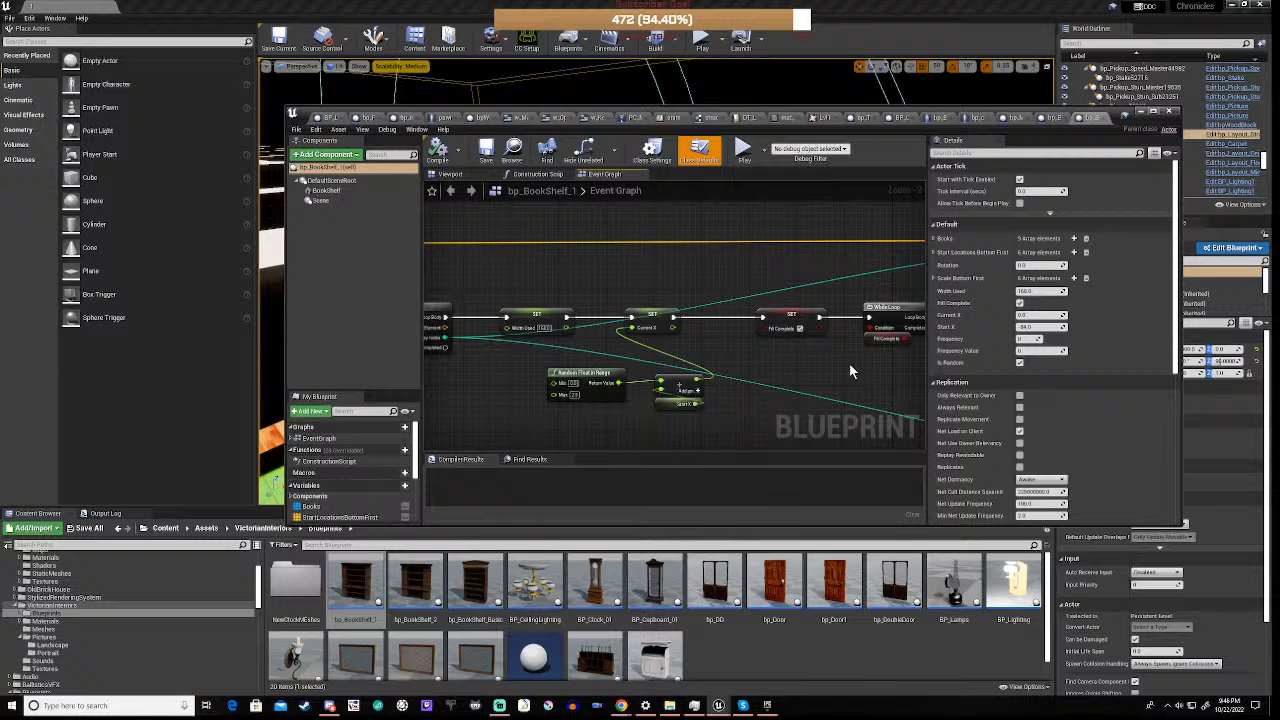
pyautogui.moveTo(815, 364); pyautogui.dragTo(596, 362, button='right')
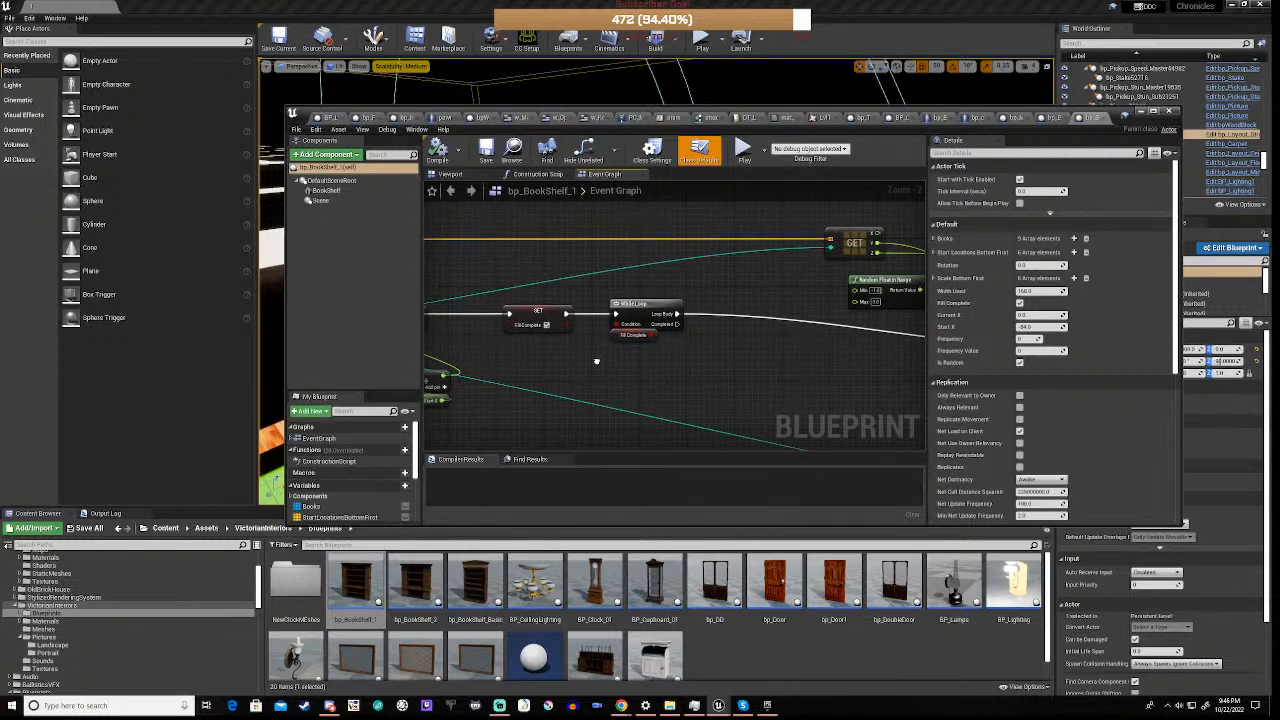
pyautogui.scroll(-6, 747, 332)
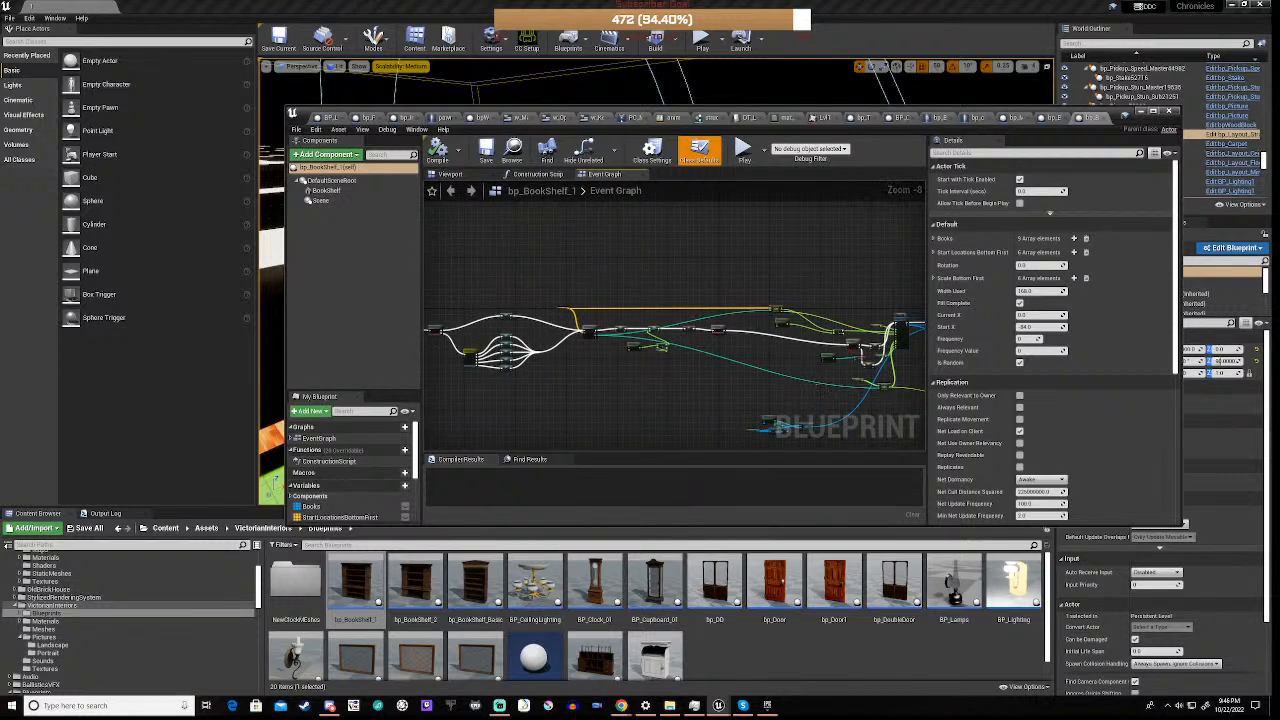
pyautogui.scroll(3, 603, 358)
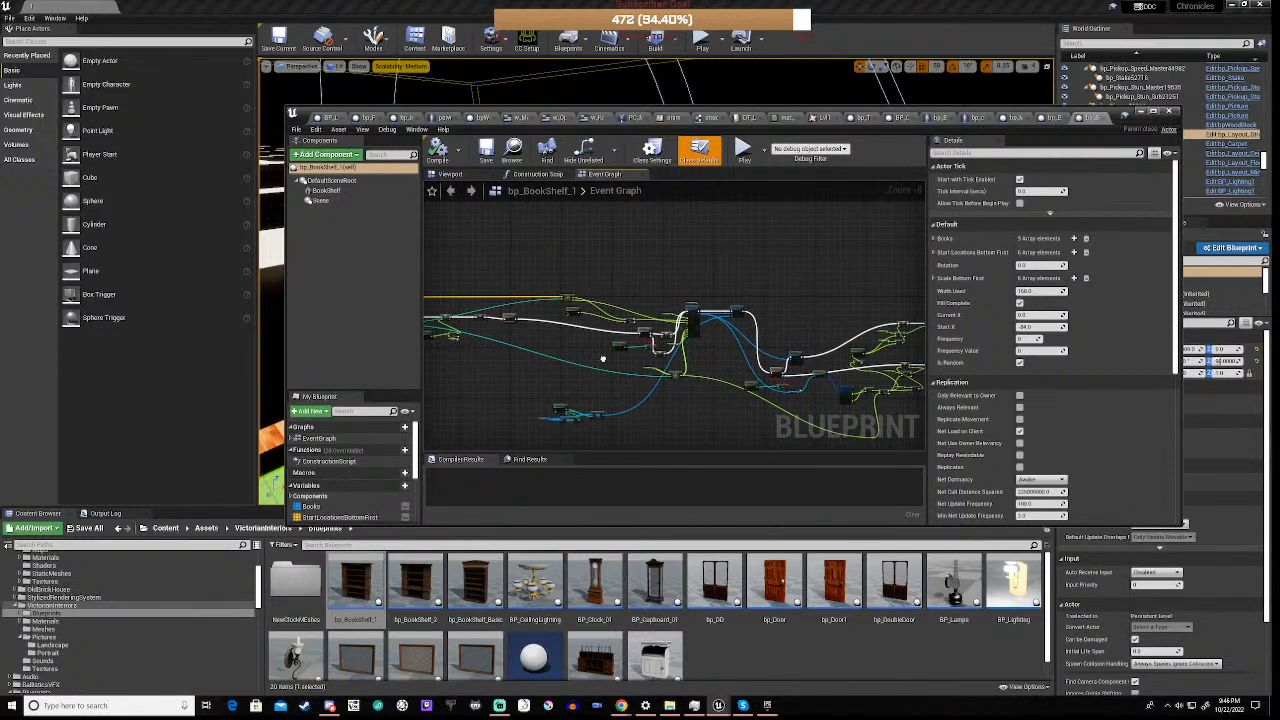
pyautogui.moveTo(603, 358); pyautogui.dragTo(451, 344, button='right')
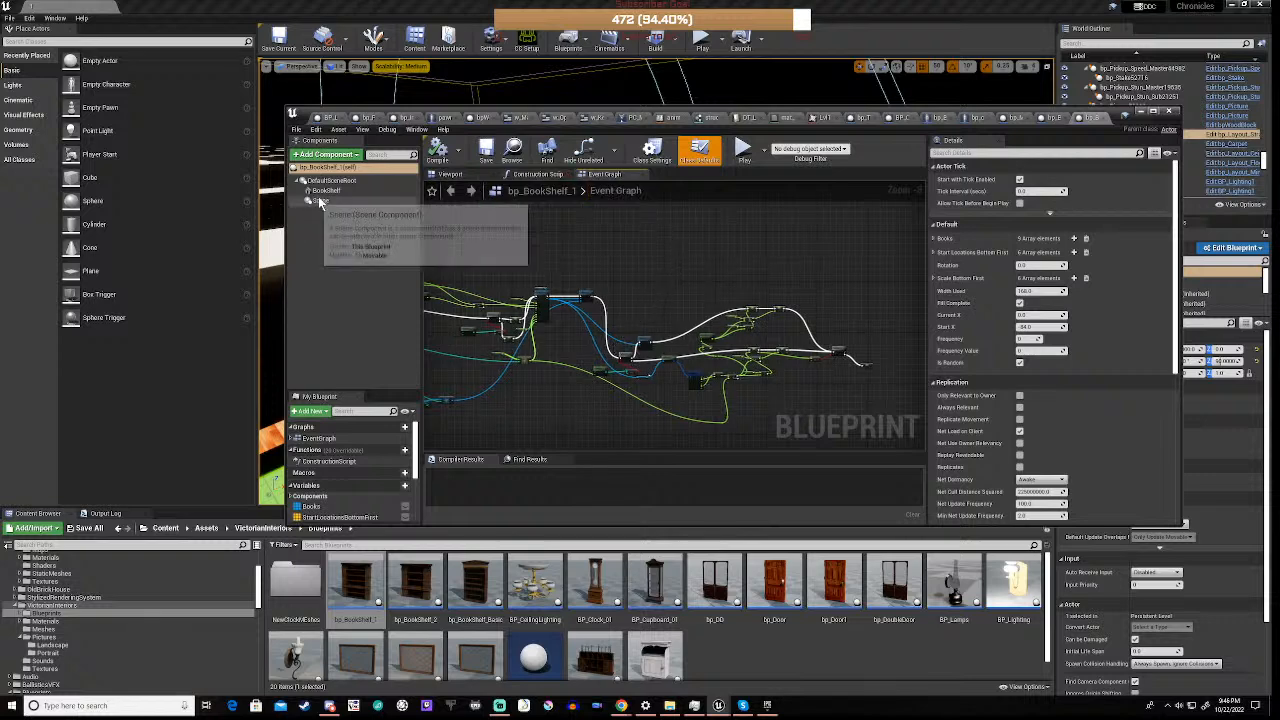
pyautogui.click(487, 157)
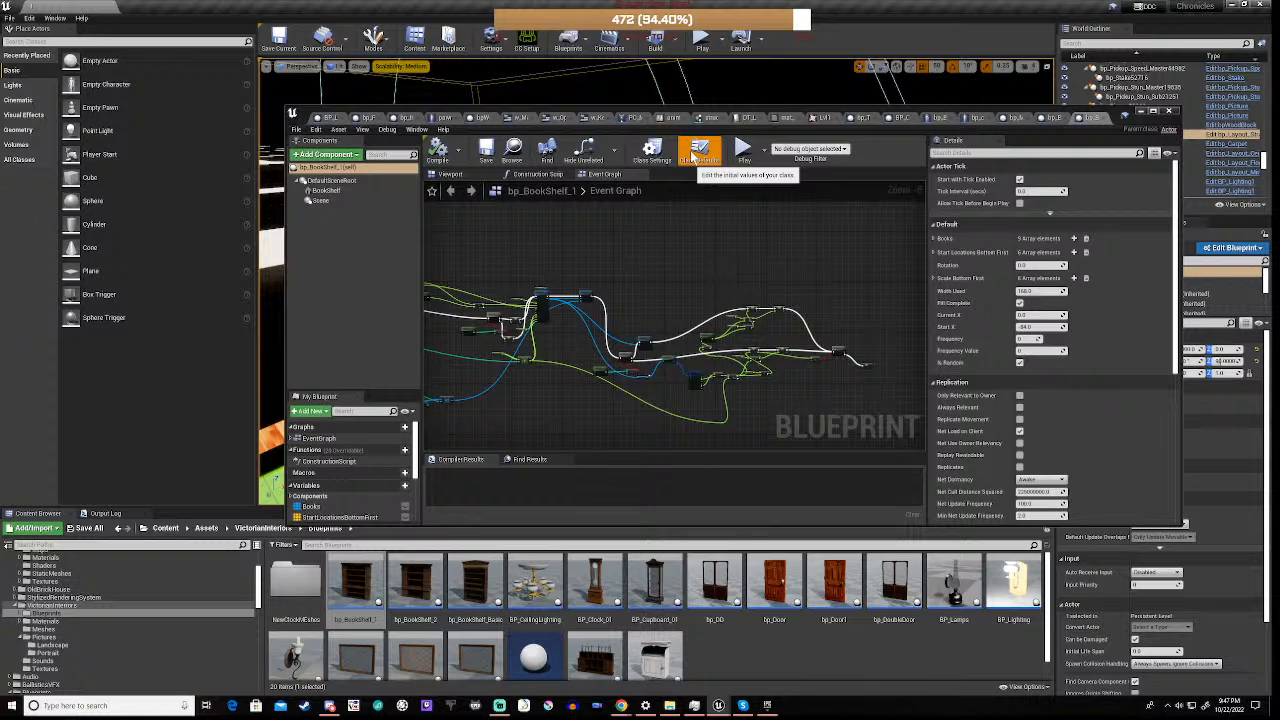
pyautogui.click(697, 152)
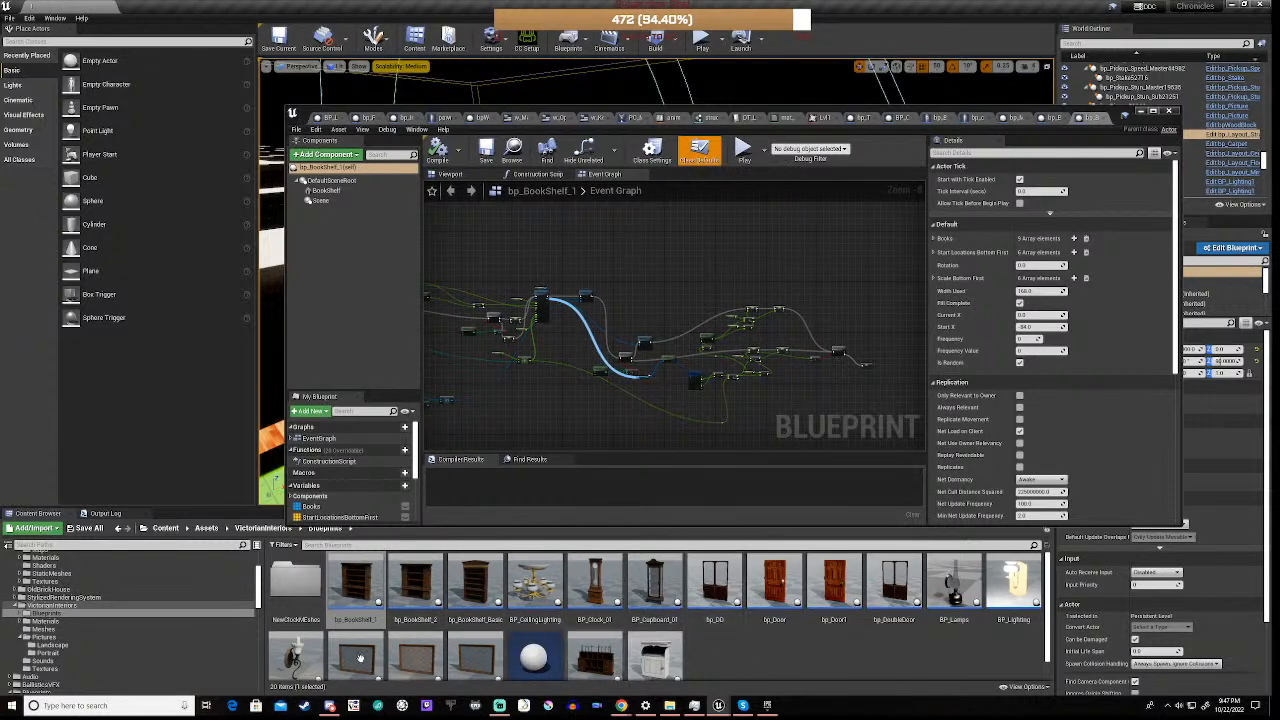
# Revisit bp_BookShelf_2, examine the Random Float in Range and Width Used nodes in bp_BookShelf_1's graph, and minimize the blueprint editor
pyautogui.doubleClick(409, 590)
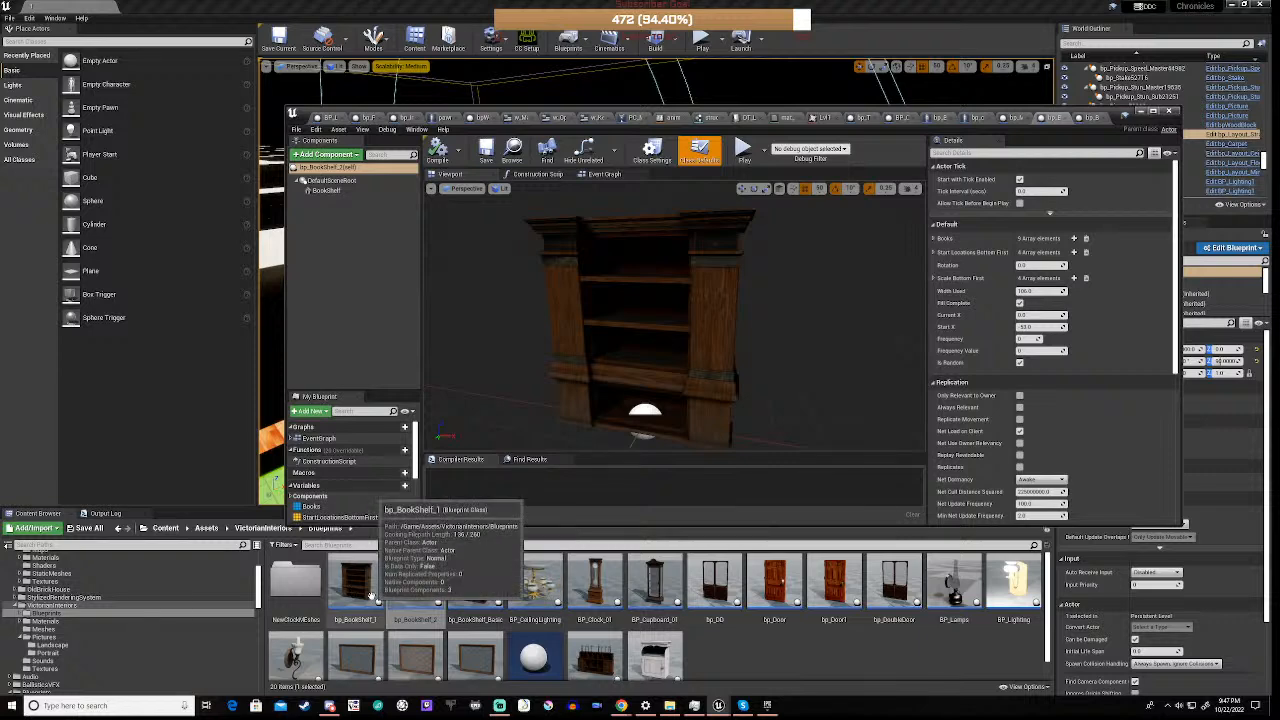
pyautogui.doubleClick(375, 597)
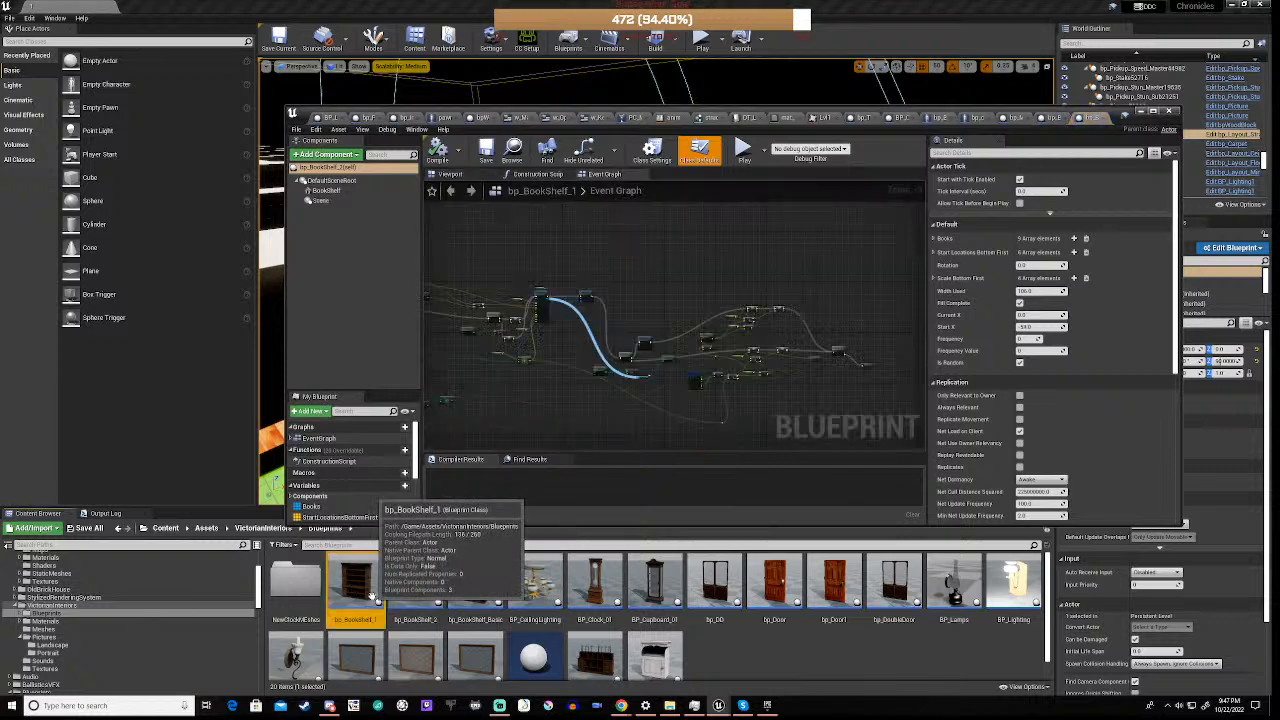
pyautogui.scroll(5, 740, 335)
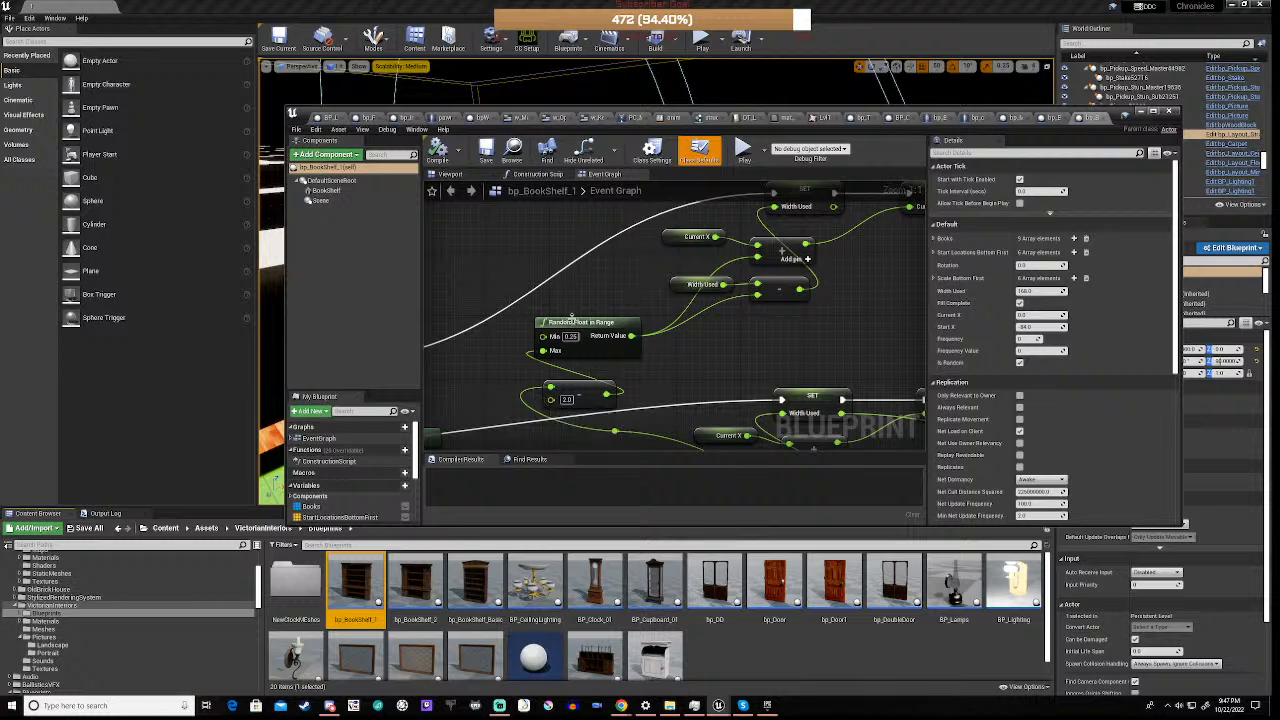
pyautogui.scroll(-1, 503, 397)
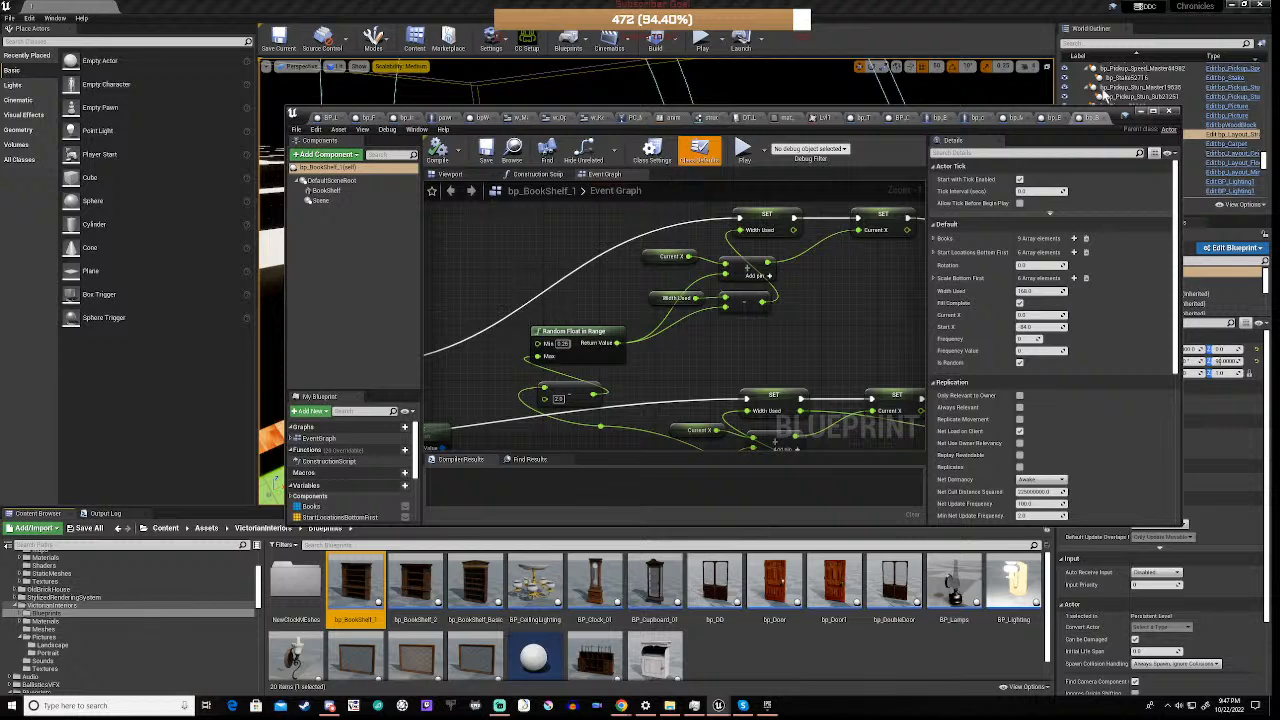
pyautogui.click(1144, 117)
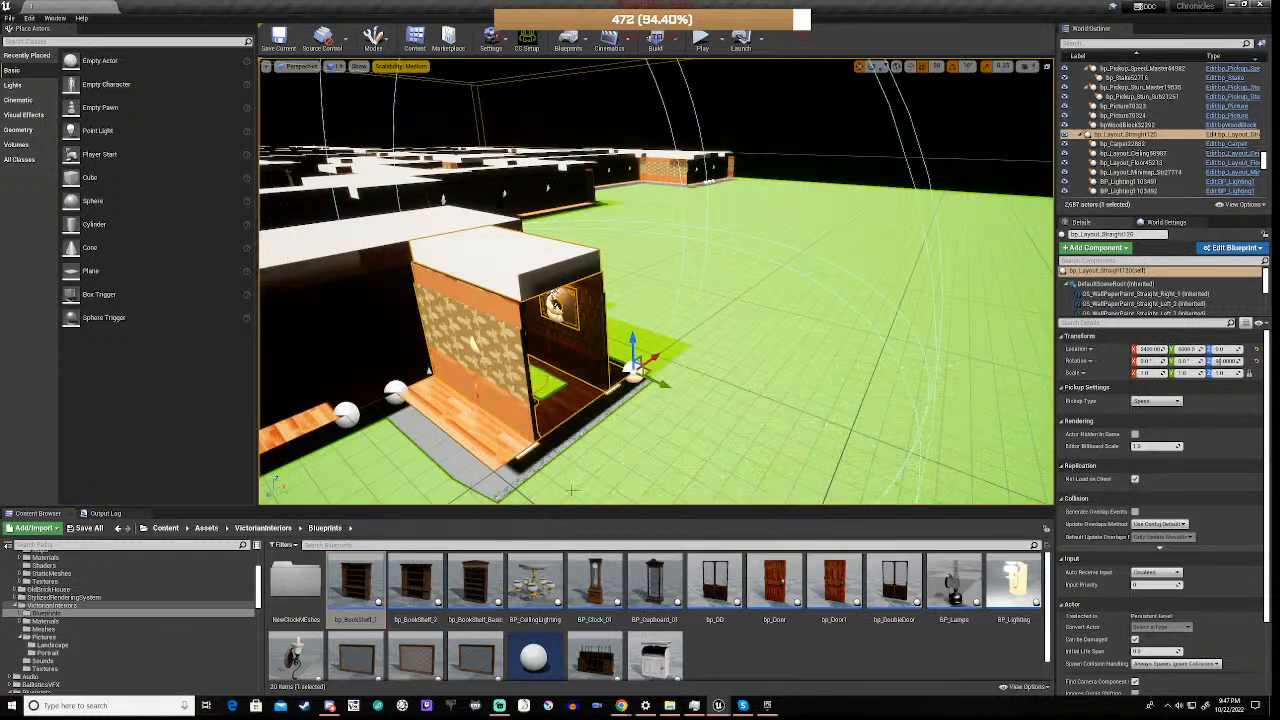
# Browse the project content to the Maps folder and open the MainMenu level
pyautogui.click(45, 678)
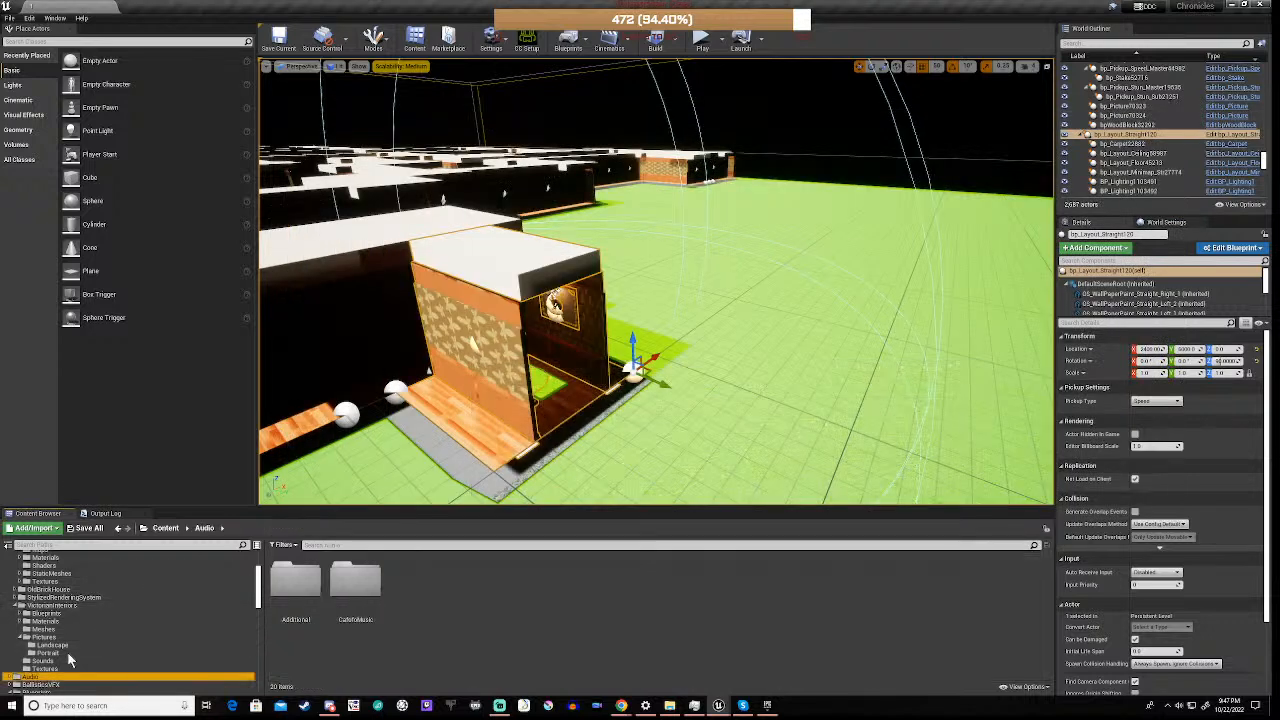
pyautogui.scroll(-2, 67, 651)
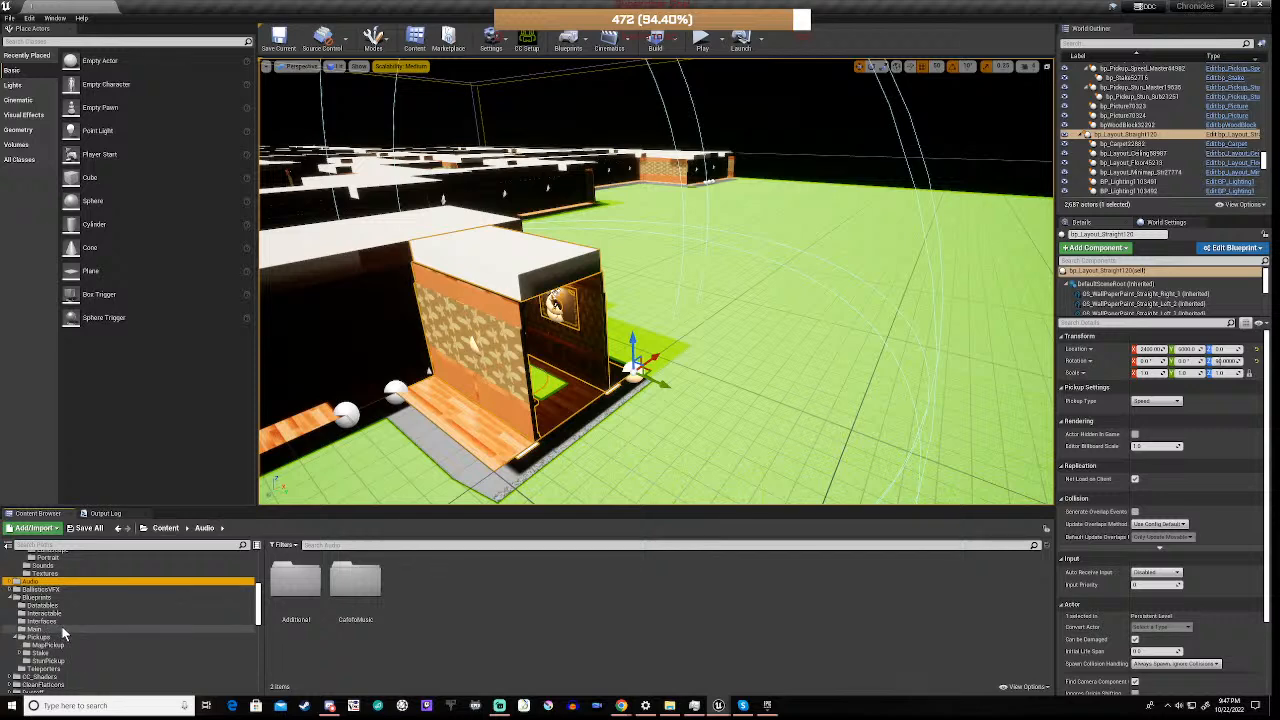
pyautogui.scroll(-2, 61, 627)
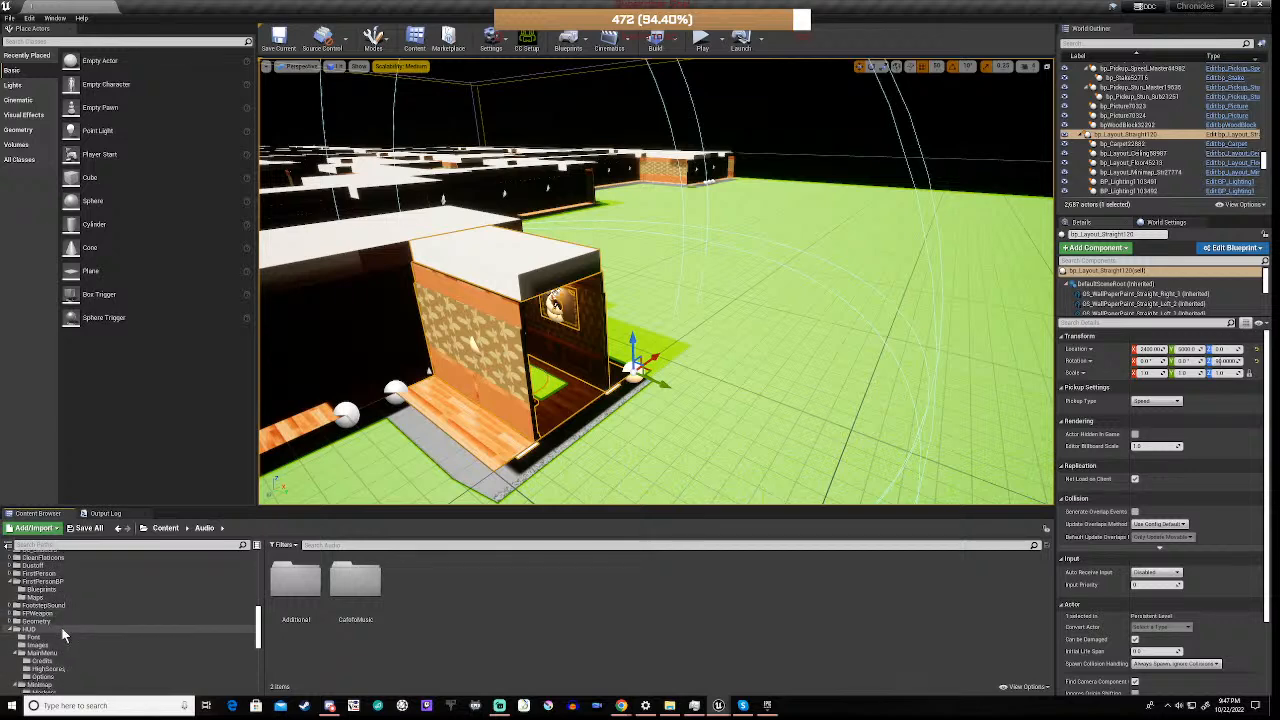
pyautogui.scroll(-3, 55, 640)
pyautogui.scroll(-4, 40, 660)
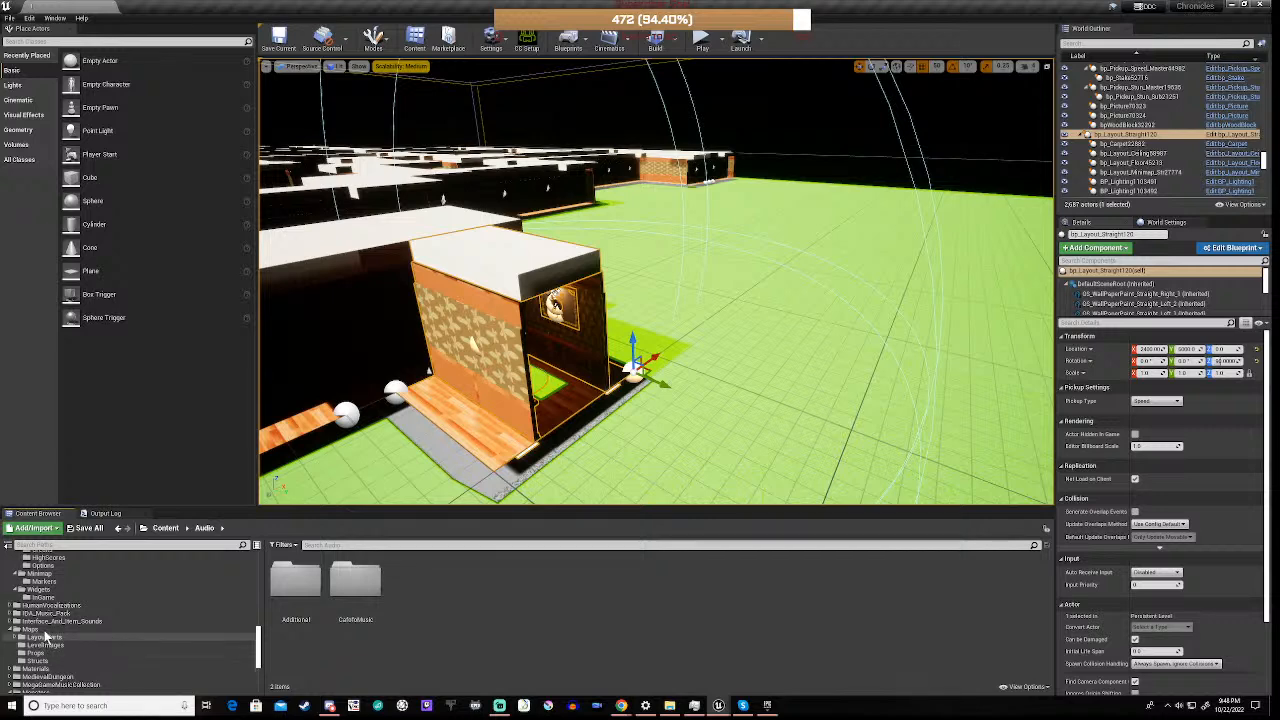
pyautogui.click(46, 630)
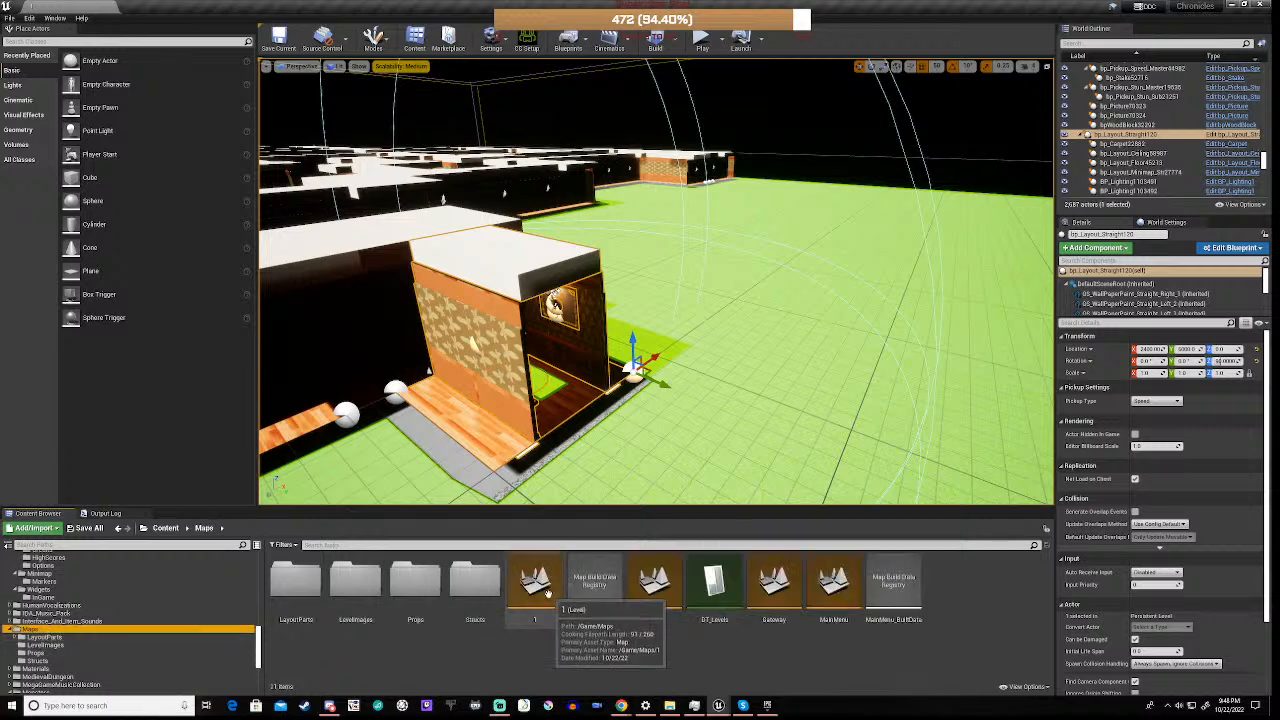
pyautogui.doubleClick(831, 588)
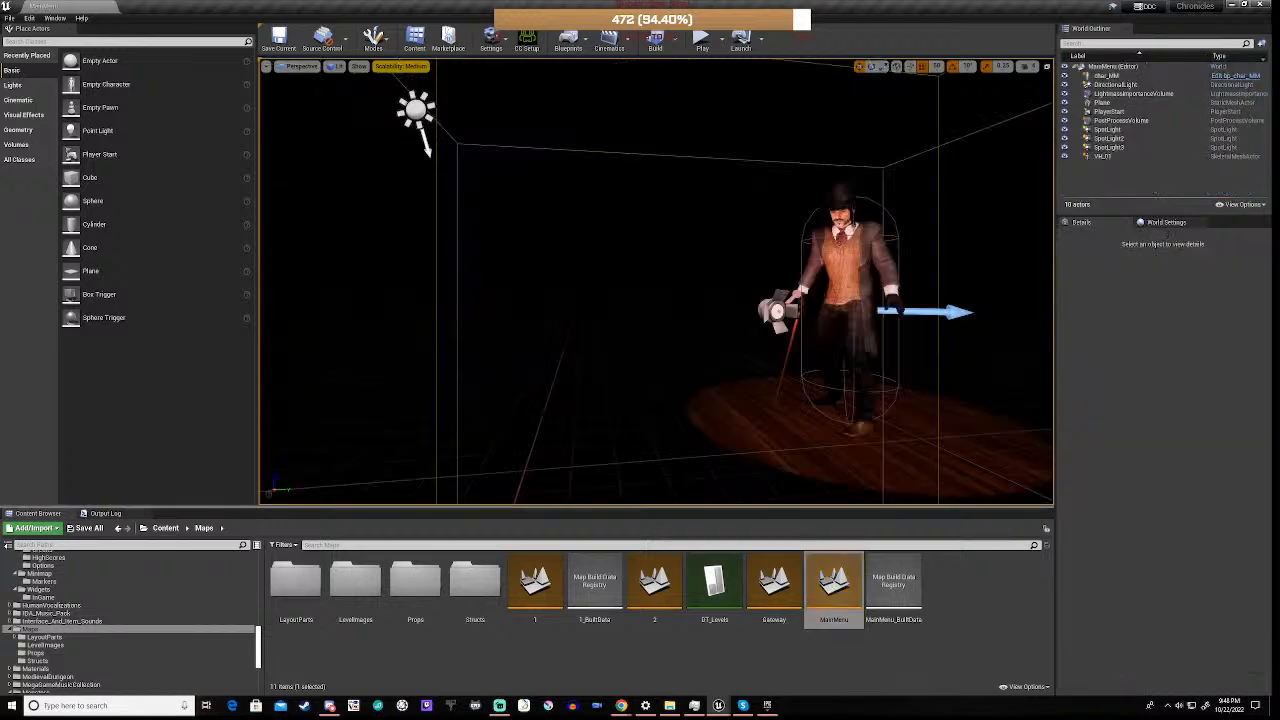
pyautogui.moveTo(647, 354); pyautogui.dragTo(726, 354, button='right')
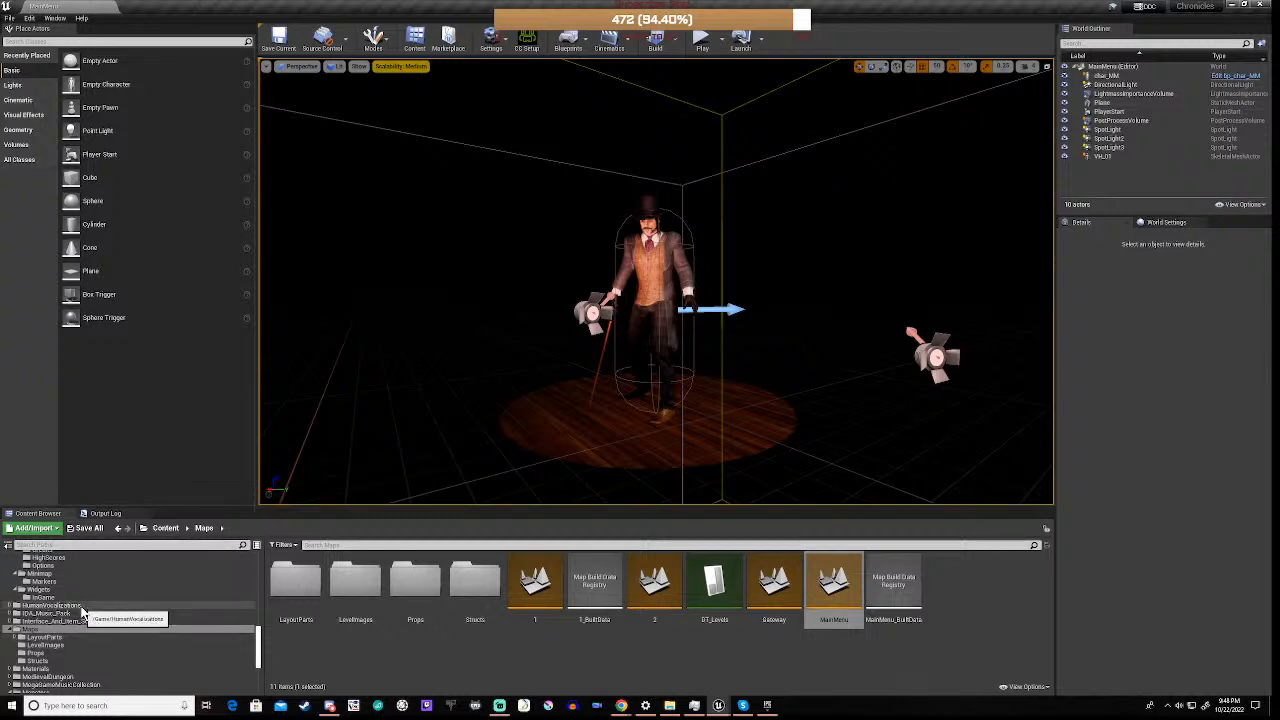
# Return to the Blueprints folder of the VictorianInteriors assets
pyautogui.scroll(10, 83, 612)
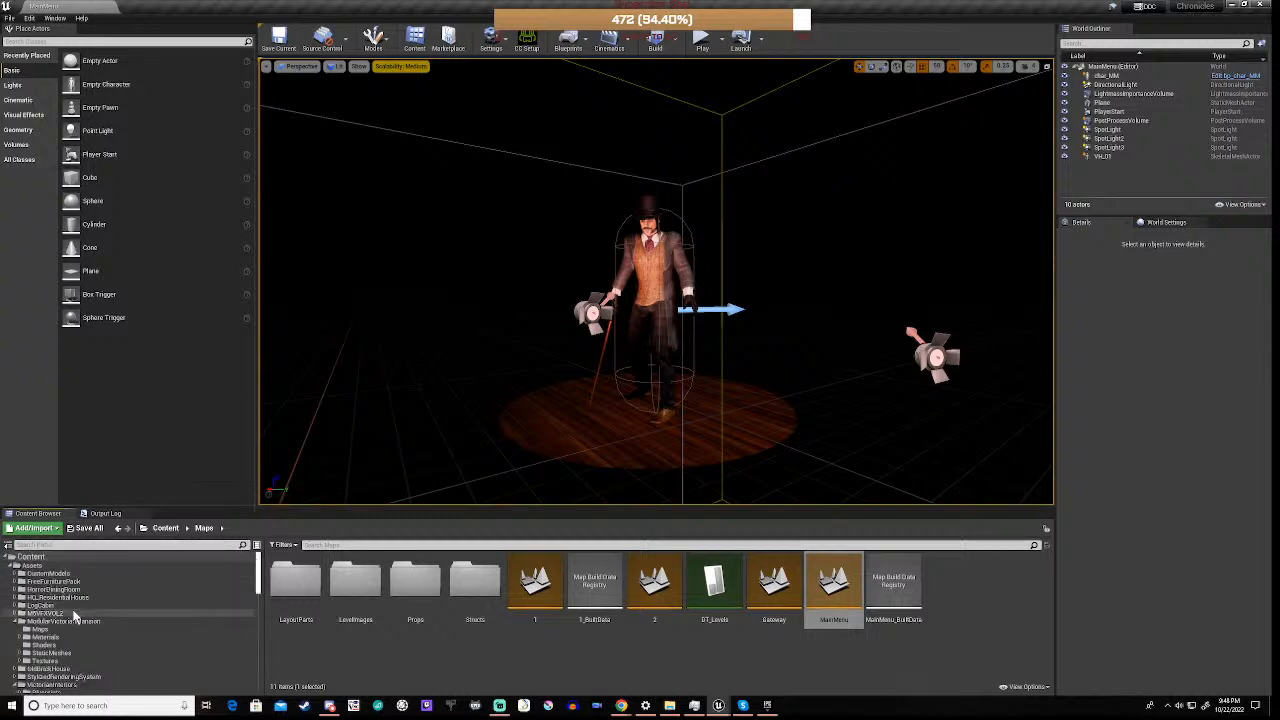
pyautogui.scroll(-5, 74, 616)
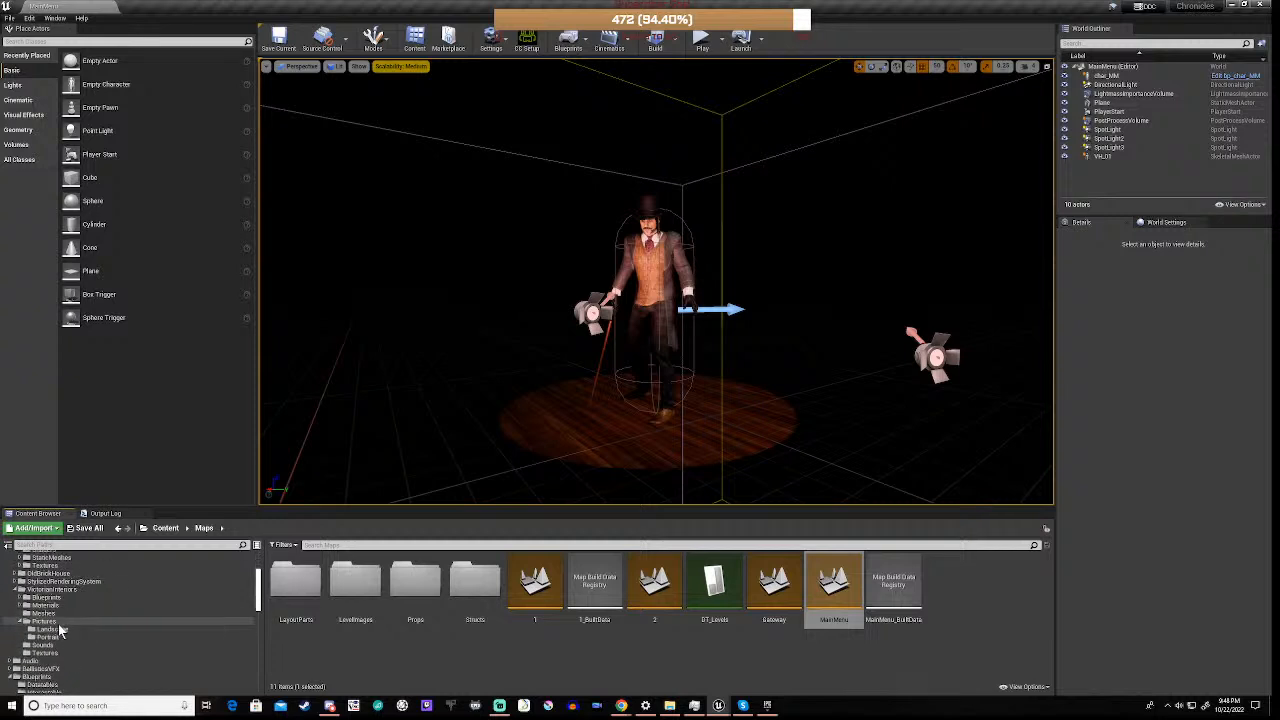
pyautogui.click(62, 598)
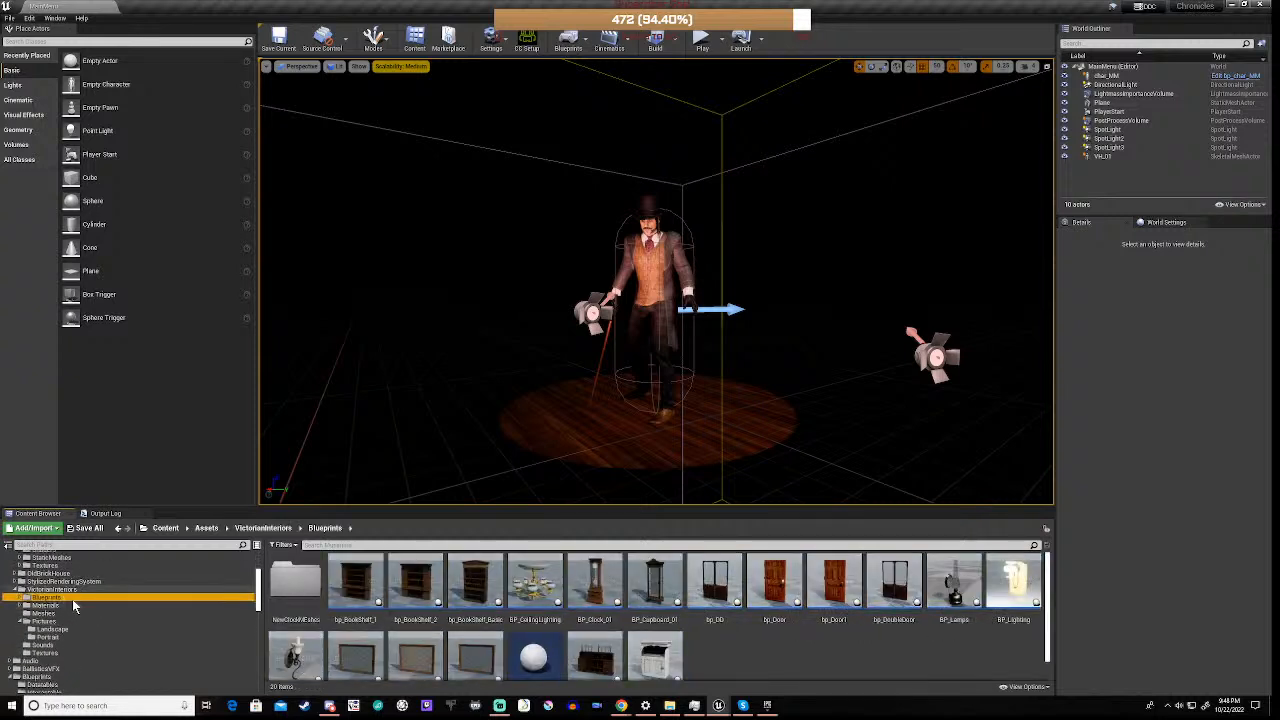
# Place a bp_BookShelf_1 on the floor behind the top-hatted character and rotate it about the vertical axis so its shelves face forward
pyautogui.click(356, 585)
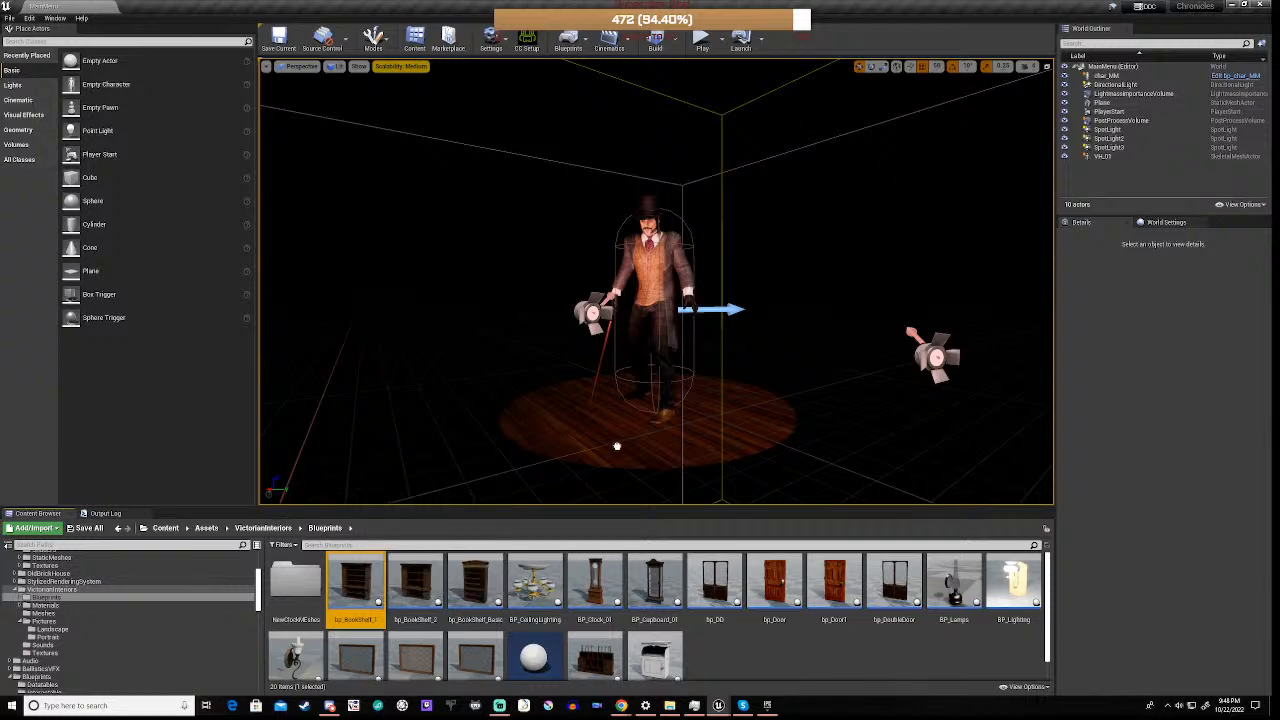
pyautogui.moveTo(617, 446); pyautogui.dragTo(830, 416)
pyautogui.press('e')
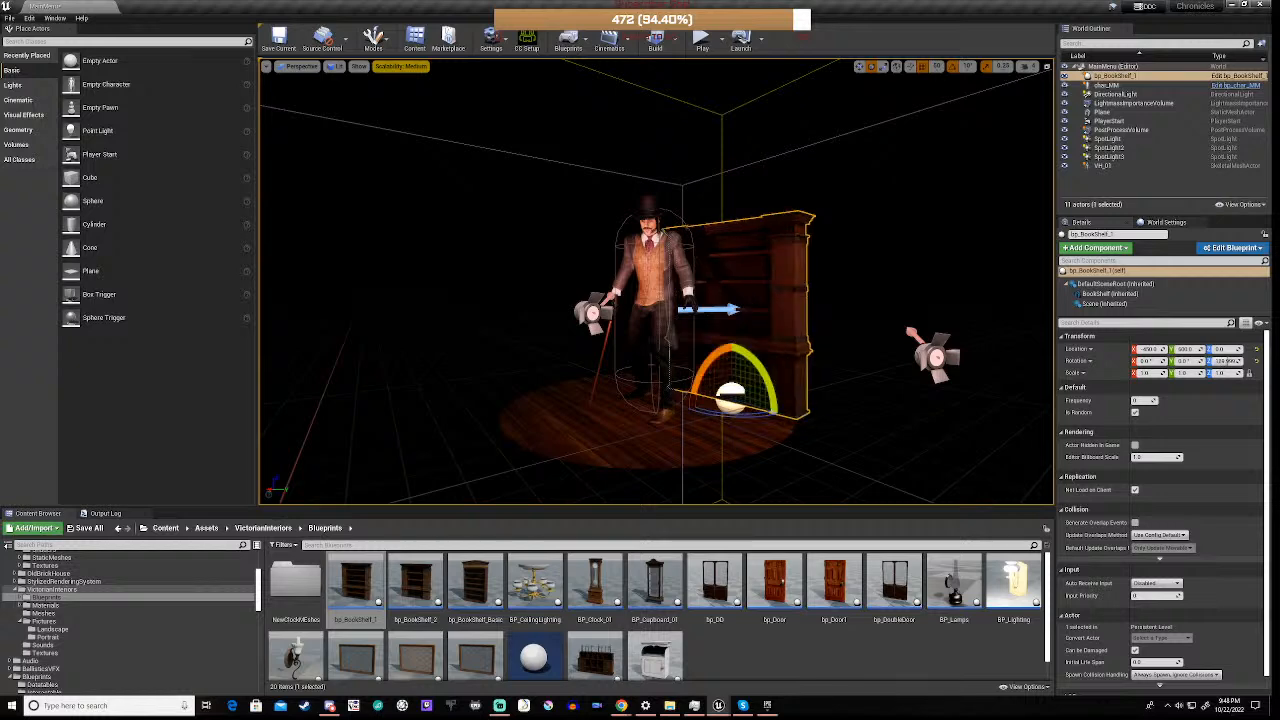
pyautogui.moveTo(800, 400); pyautogui.dragTo(808, 350, button='right')
pyautogui.press('w')
pyautogui.press('w')
pyautogui.press('s')
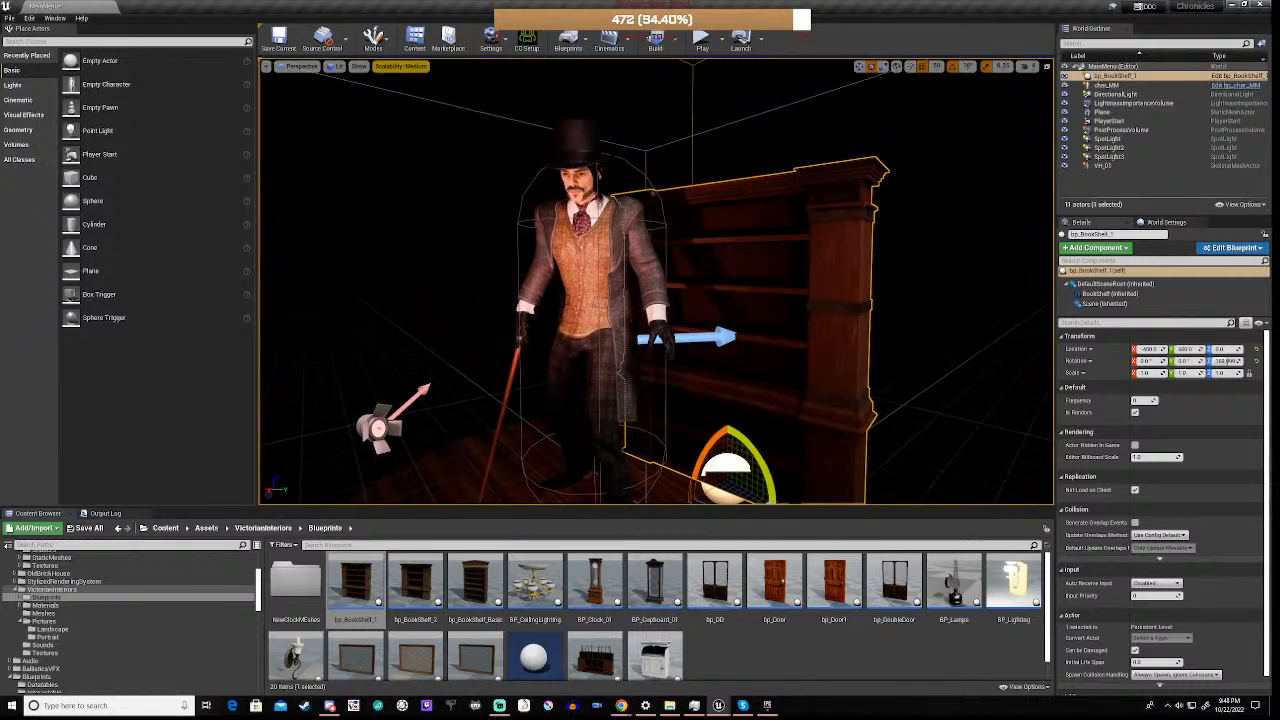
# Play-test the MainMenu level twice to examine the bookshelf's books, briefly opening and minimizing the bp_BookShelf_1 blueprint between the runs
pyautogui.click(702, 38)
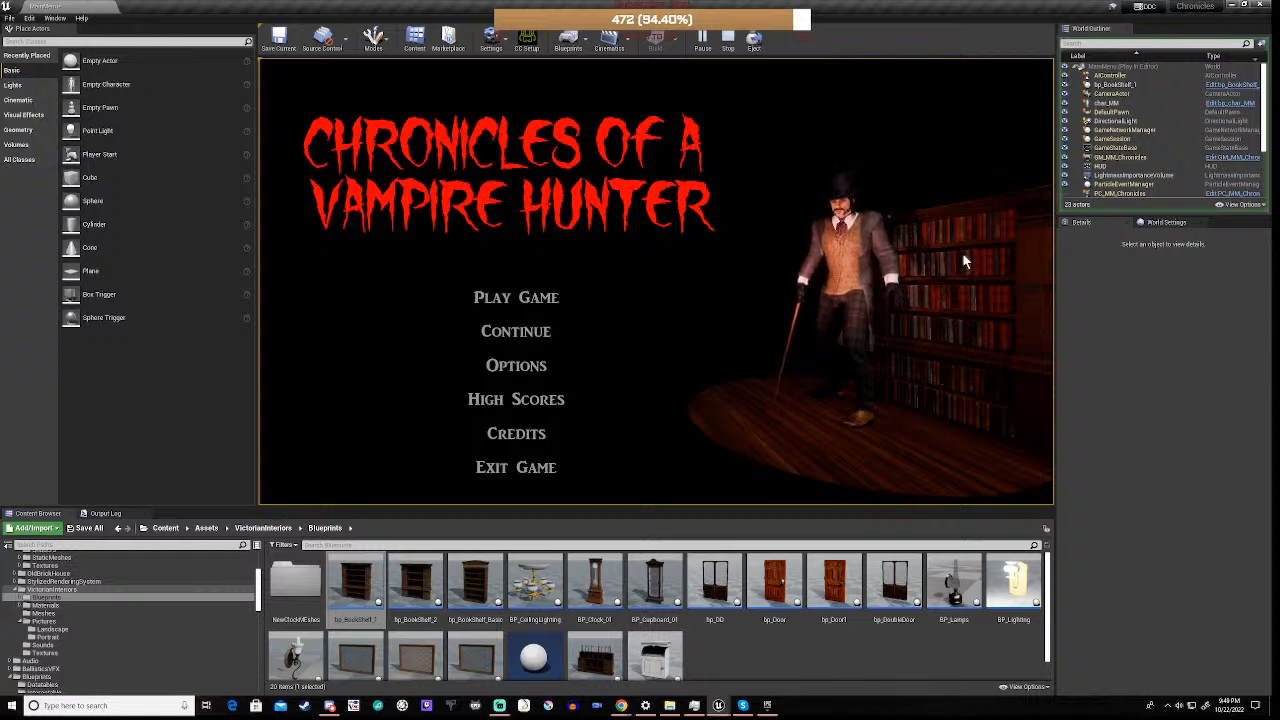
pyautogui.click(502, 472)
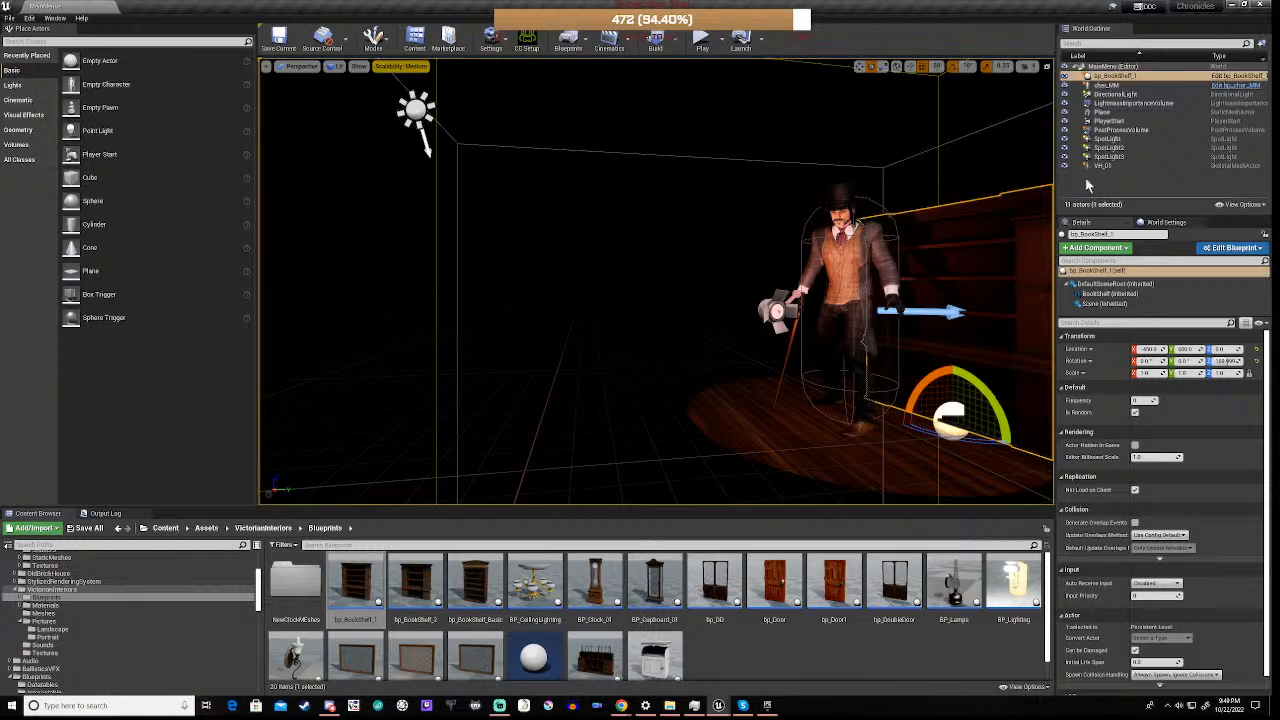
pyautogui.click(1240, 68)
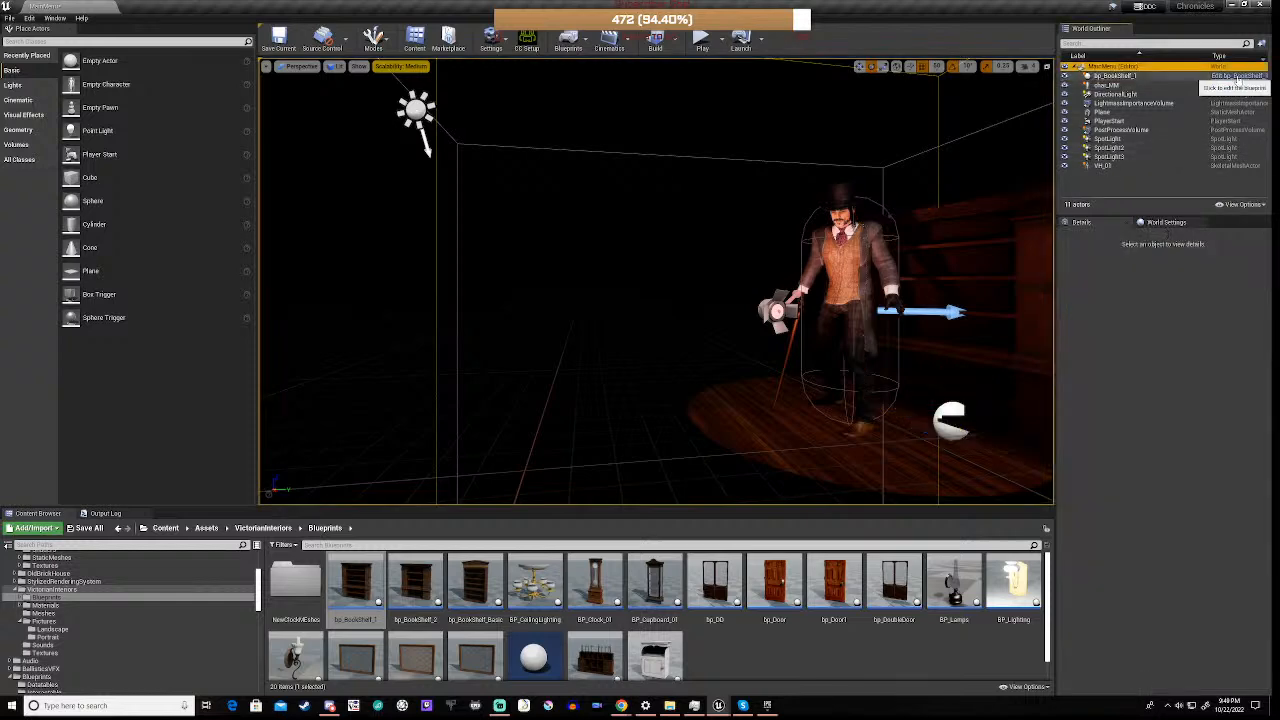
pyautogui.click(1240, 76)
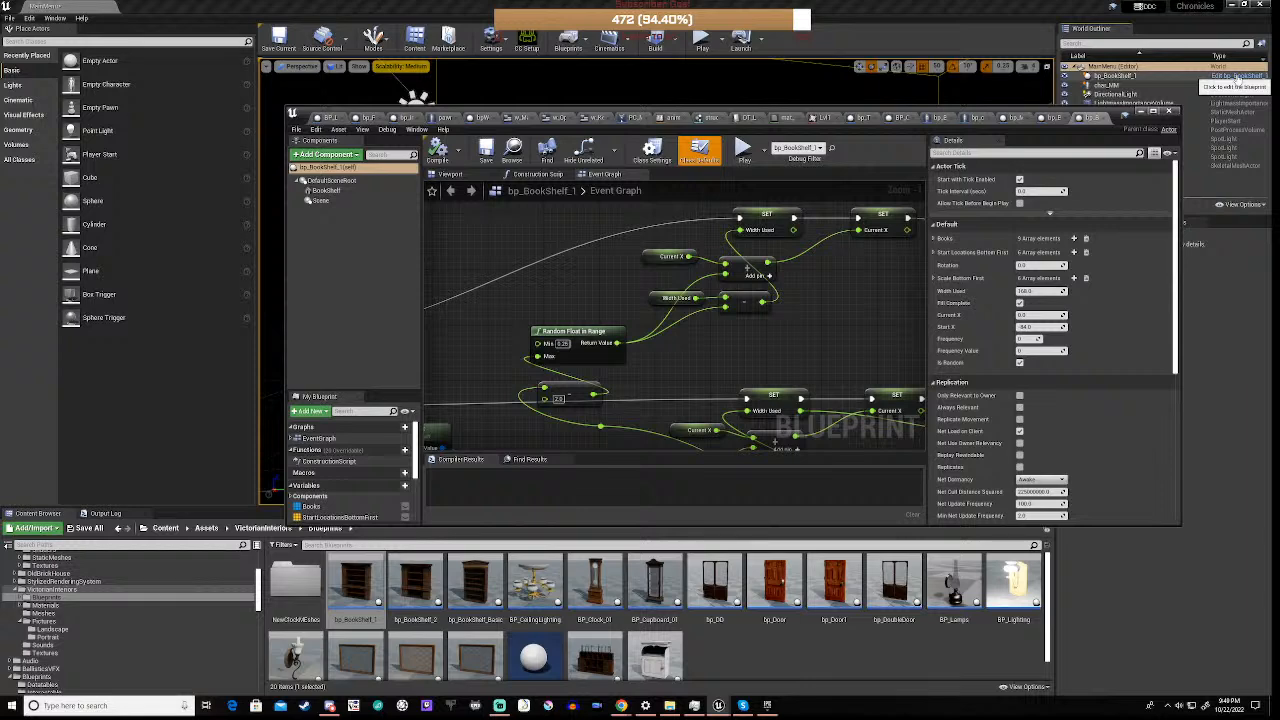
pyautogui.click(1141, 113)
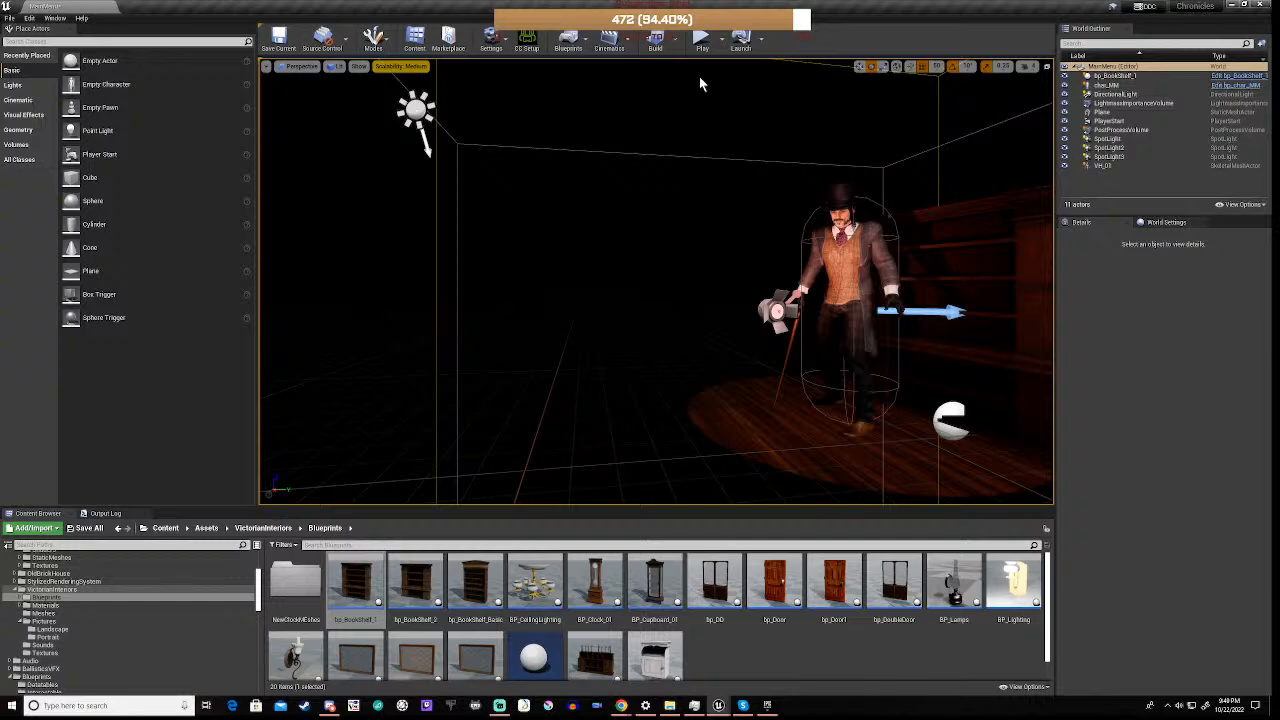
pyautogui.click(701, 38)
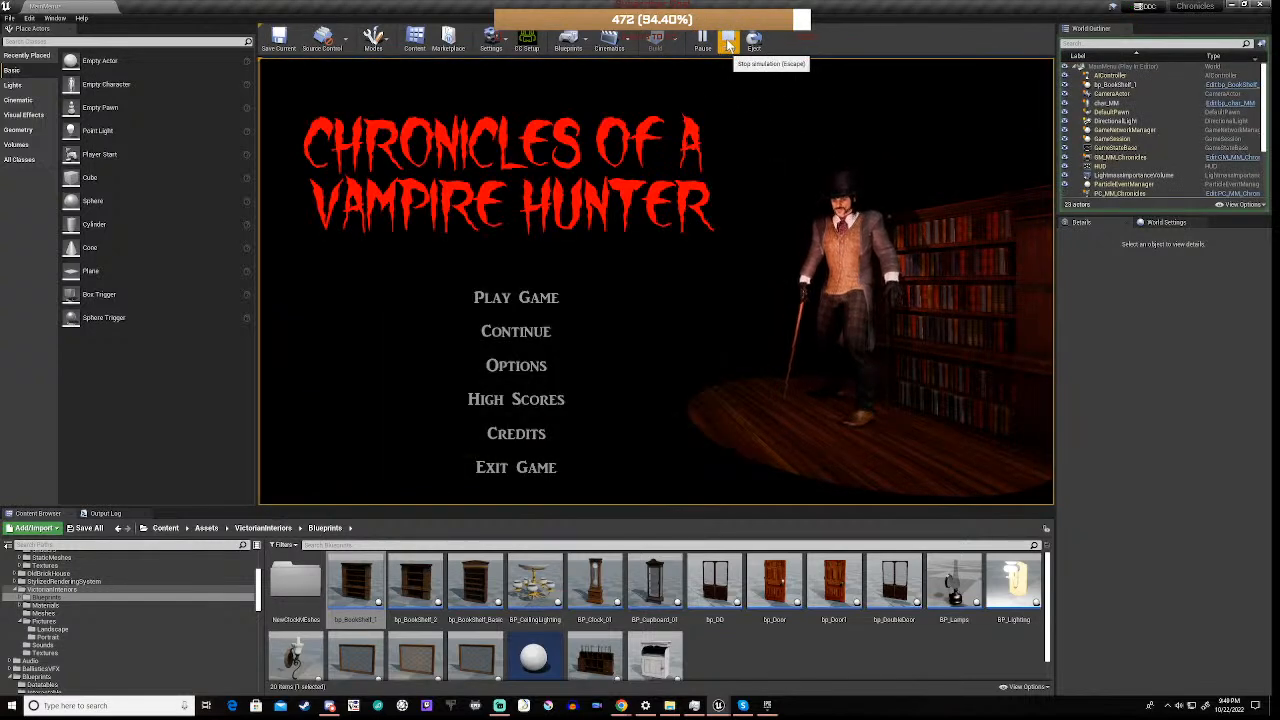
pyautogui.click(728, 42)
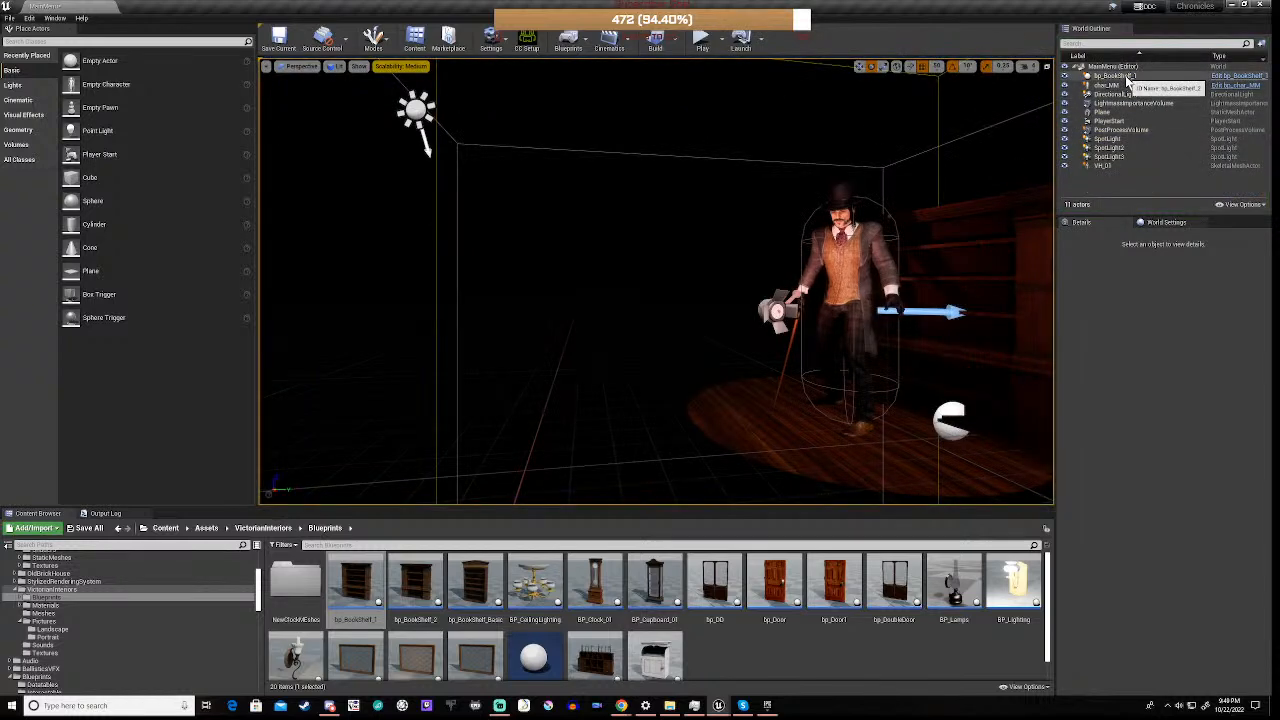
# Set the placed bp_BookShelf_1's Frequency to 1 and play-test the level
pyautogui.click(1127, 77)
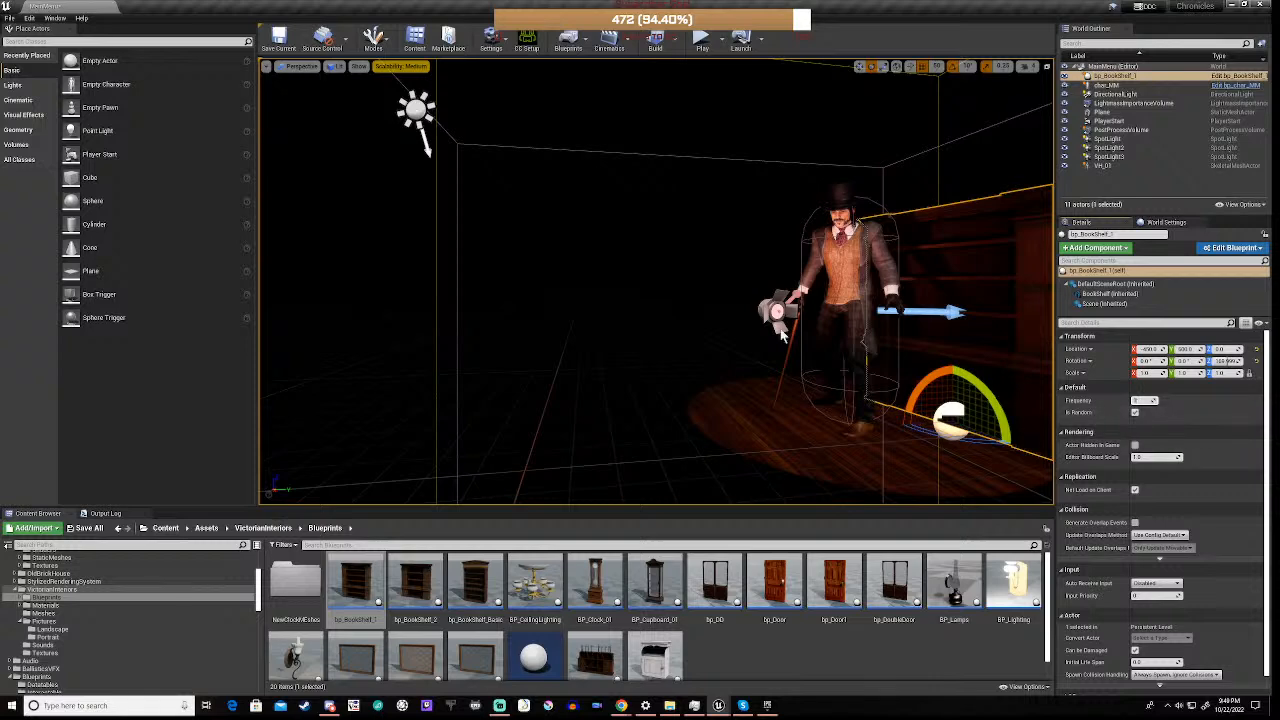
pyautogui.click(702, 40)
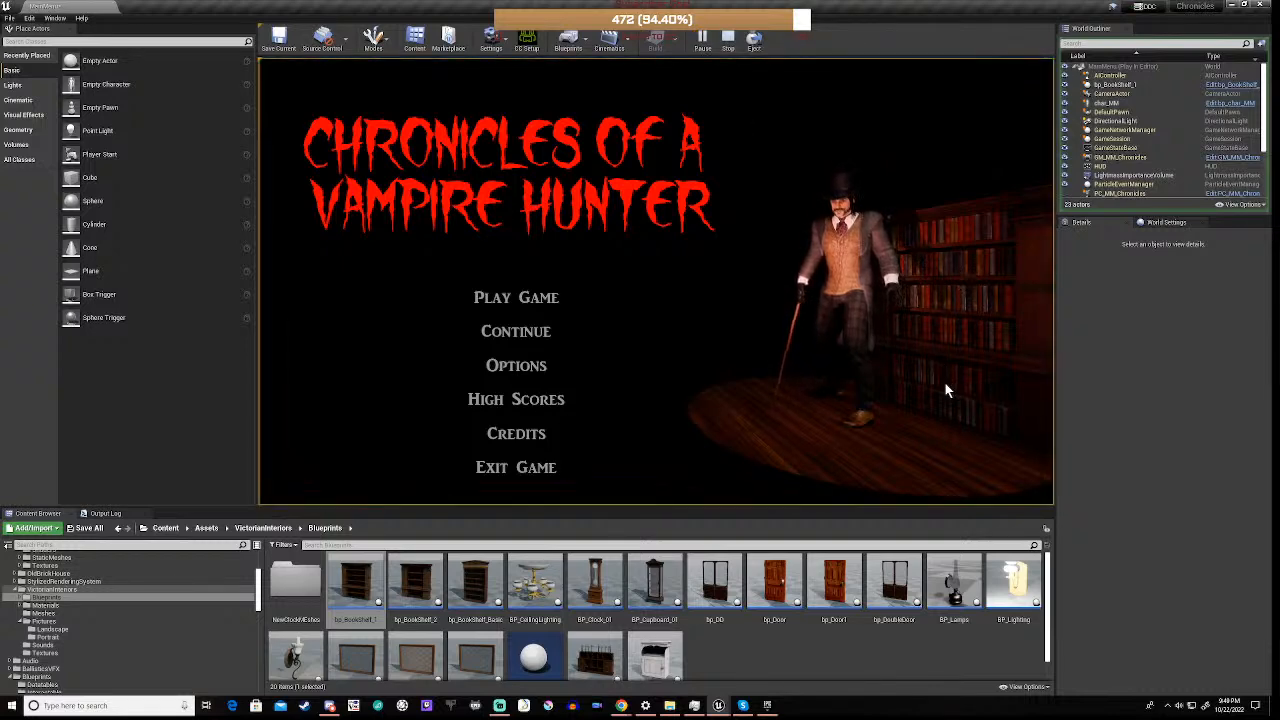
pyautogui.click(728, 42)
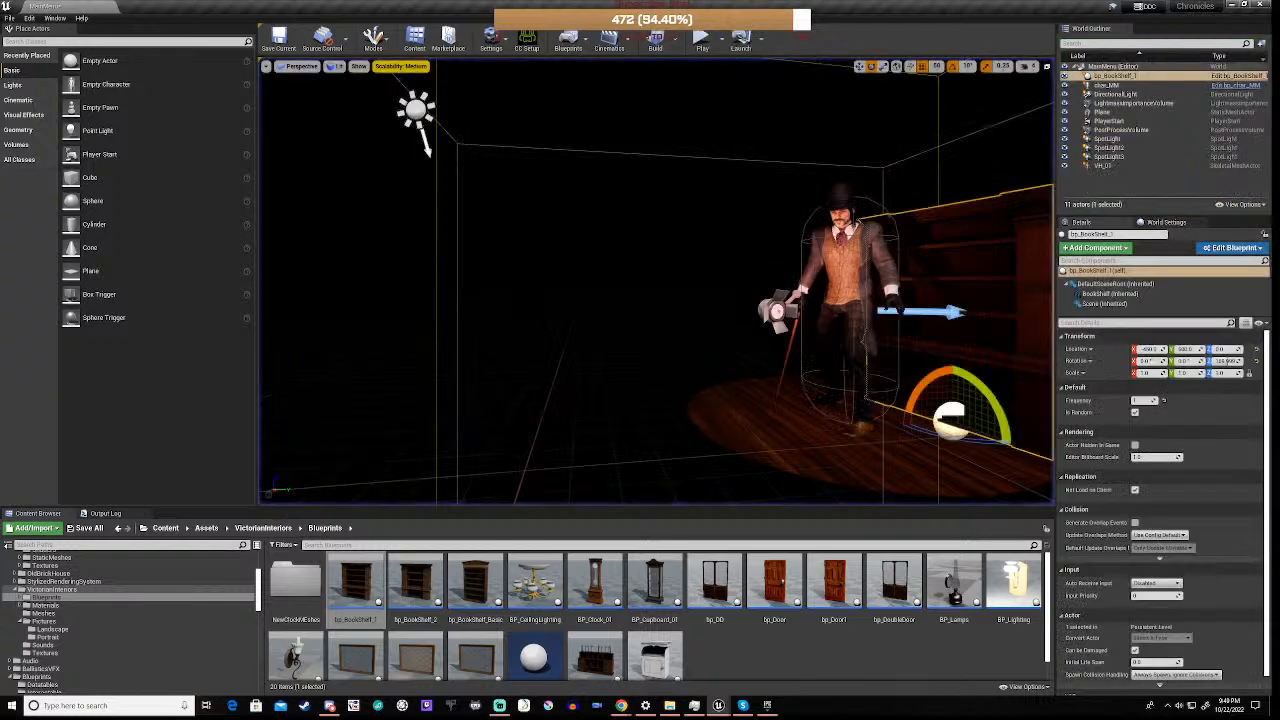
# Try another Frequency value on bp_BookShelf_1 and play the level again to compare how the shelves fill
pyautogui.click(1151, 400)
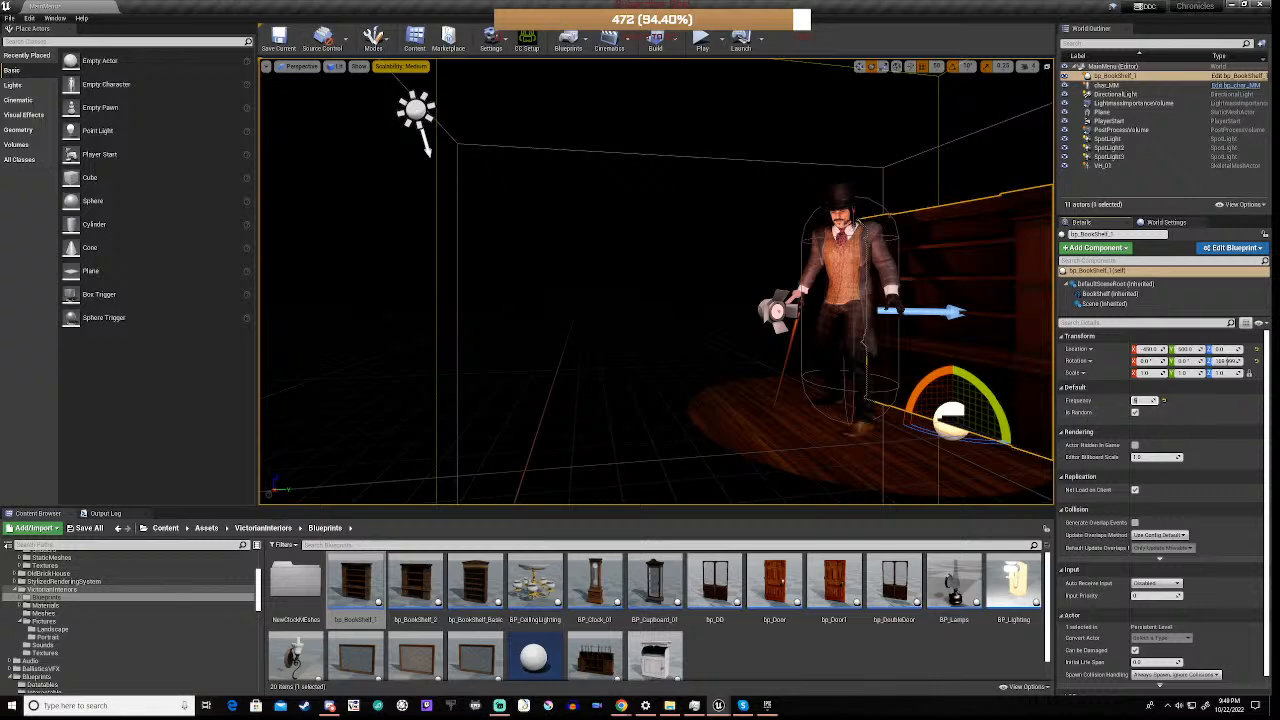
pyautogui.click(702, 40)
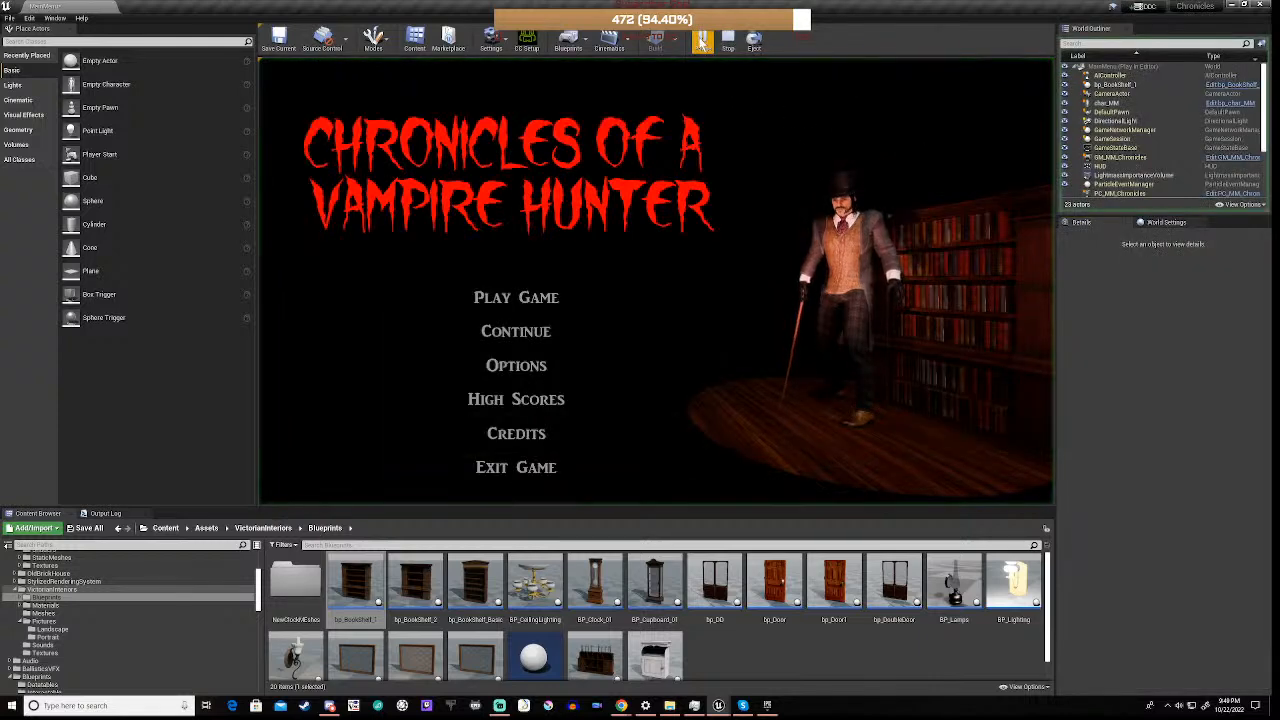
pyautogui.click(1016, 309)
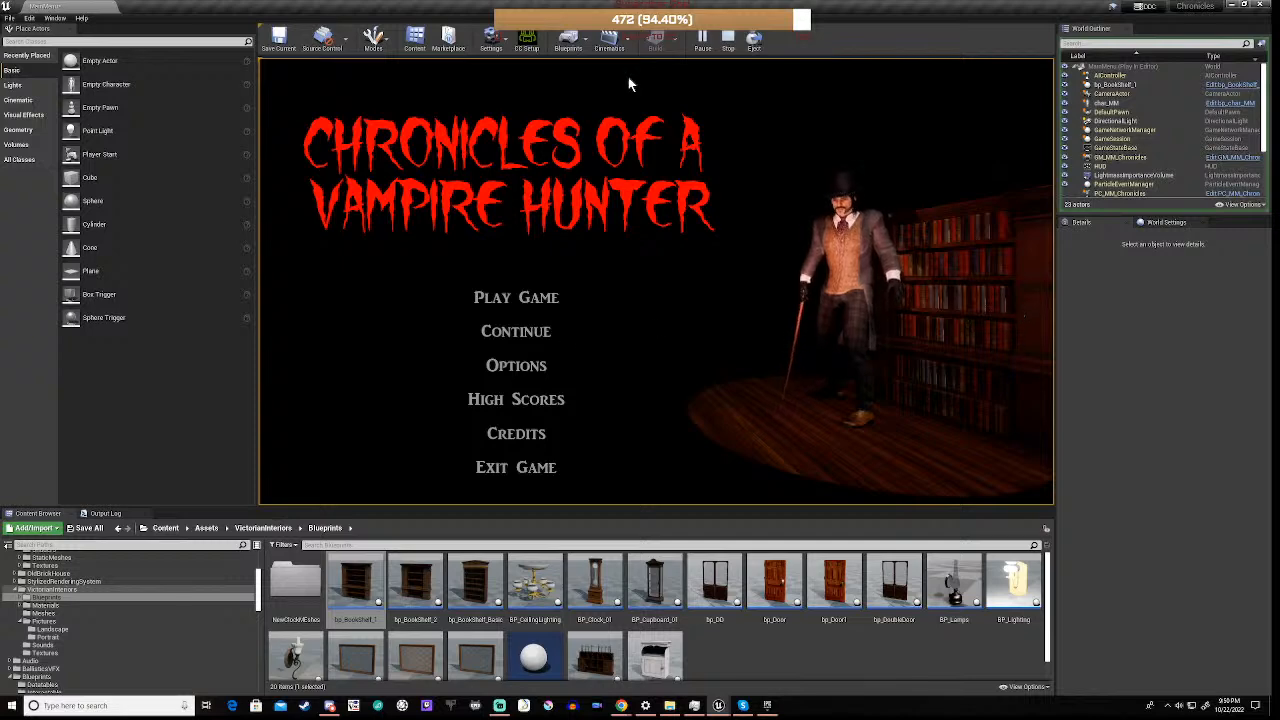
pyautogui.click(728, 40)
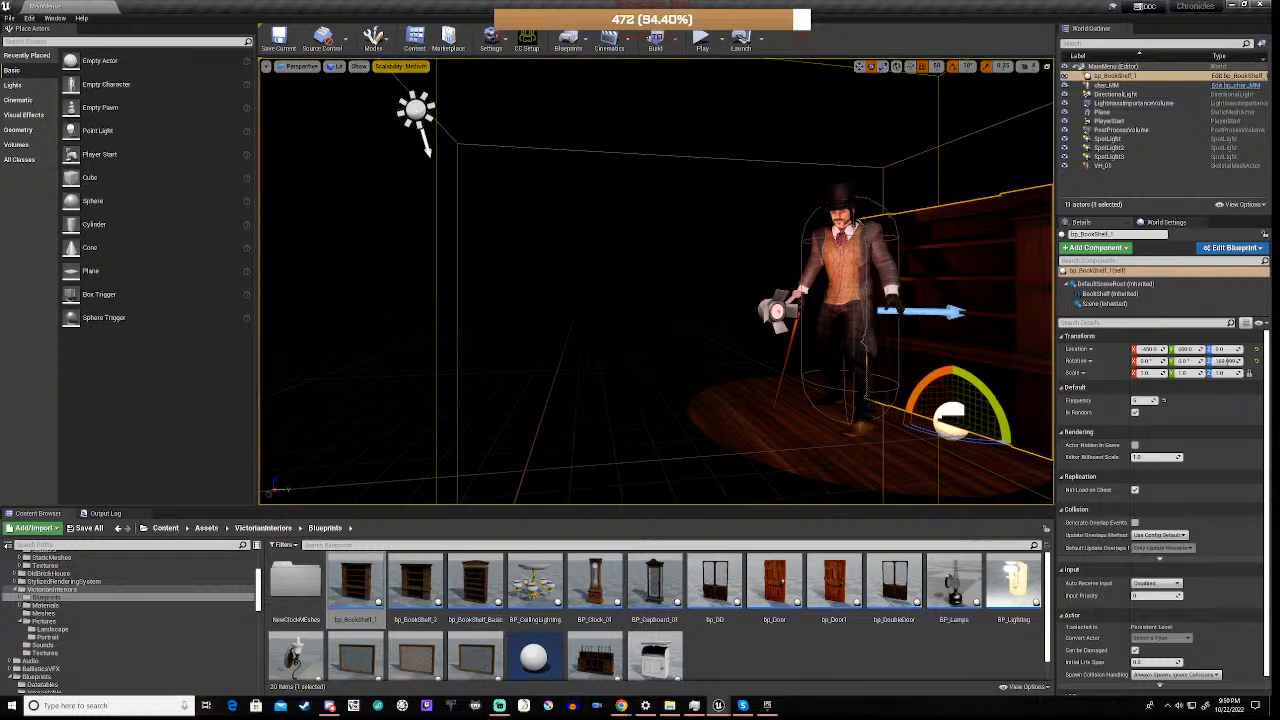
# Replace bp_BookShelf_1 with a bp_BookShelf_Basic behind the character, rotated about the vertical axis to face forward and moved away from him
pyautogui.press('Delete')
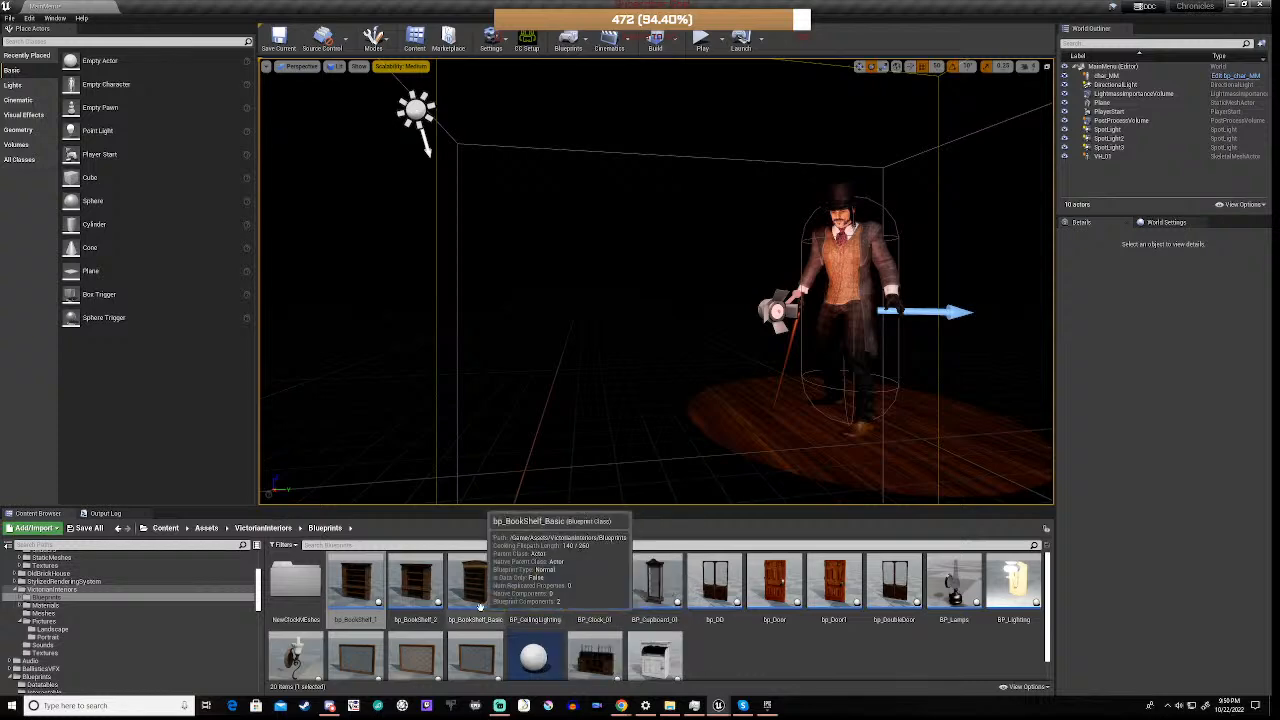
pyautogui.click(476, 595)
pyautogui.moveTo(476, 595); pyautogui.dragTo(938, 414)
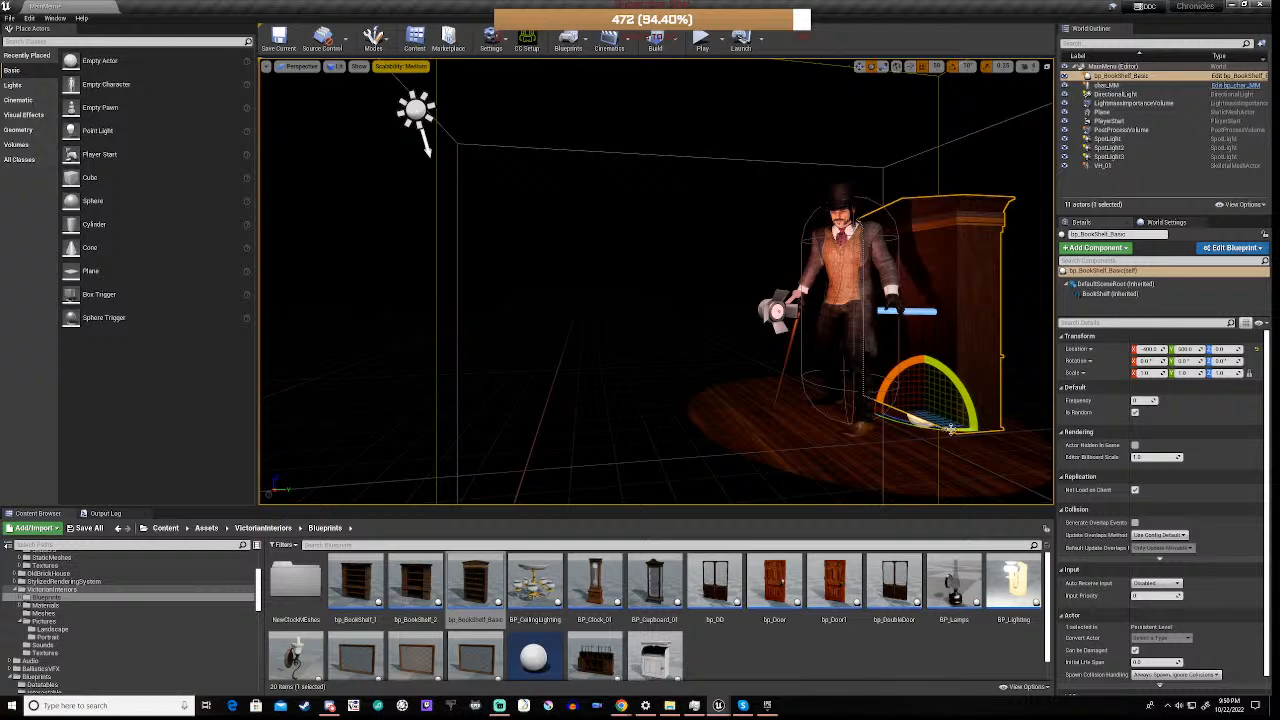
pyautogui.moveTo(951, 428); pyautogui.dragTo(990, 426)
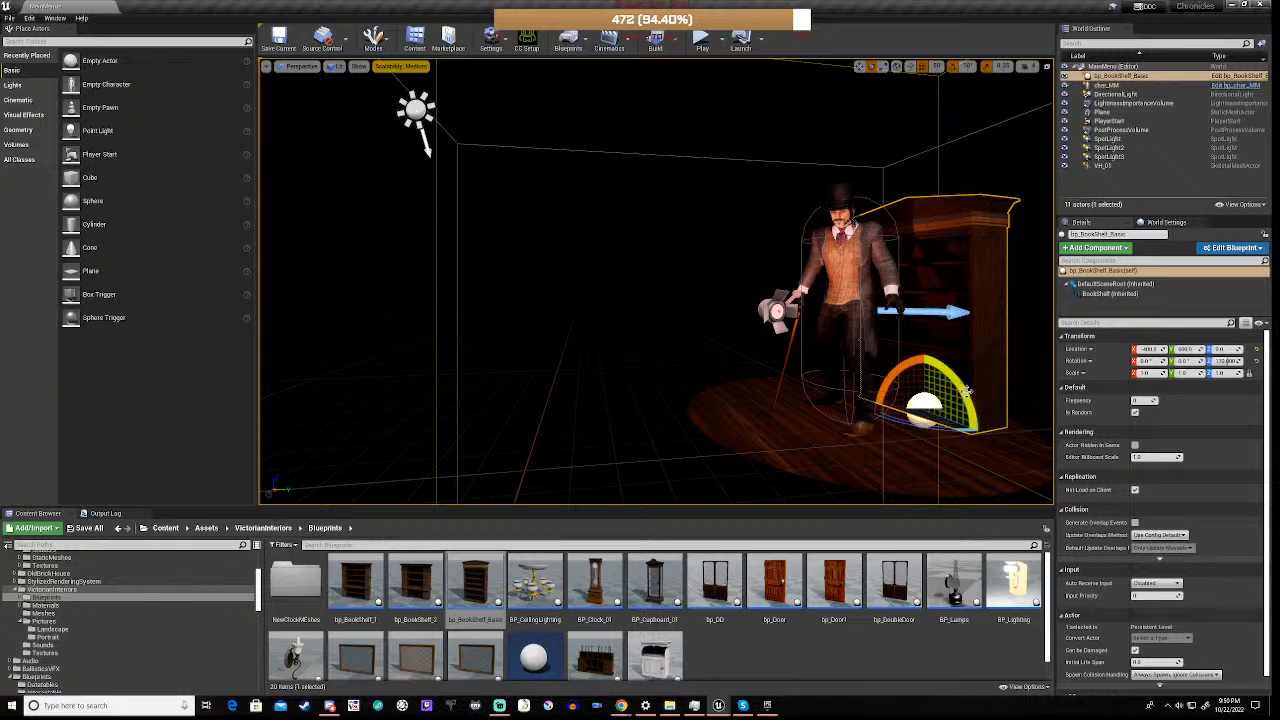
pyautogui.press('w')
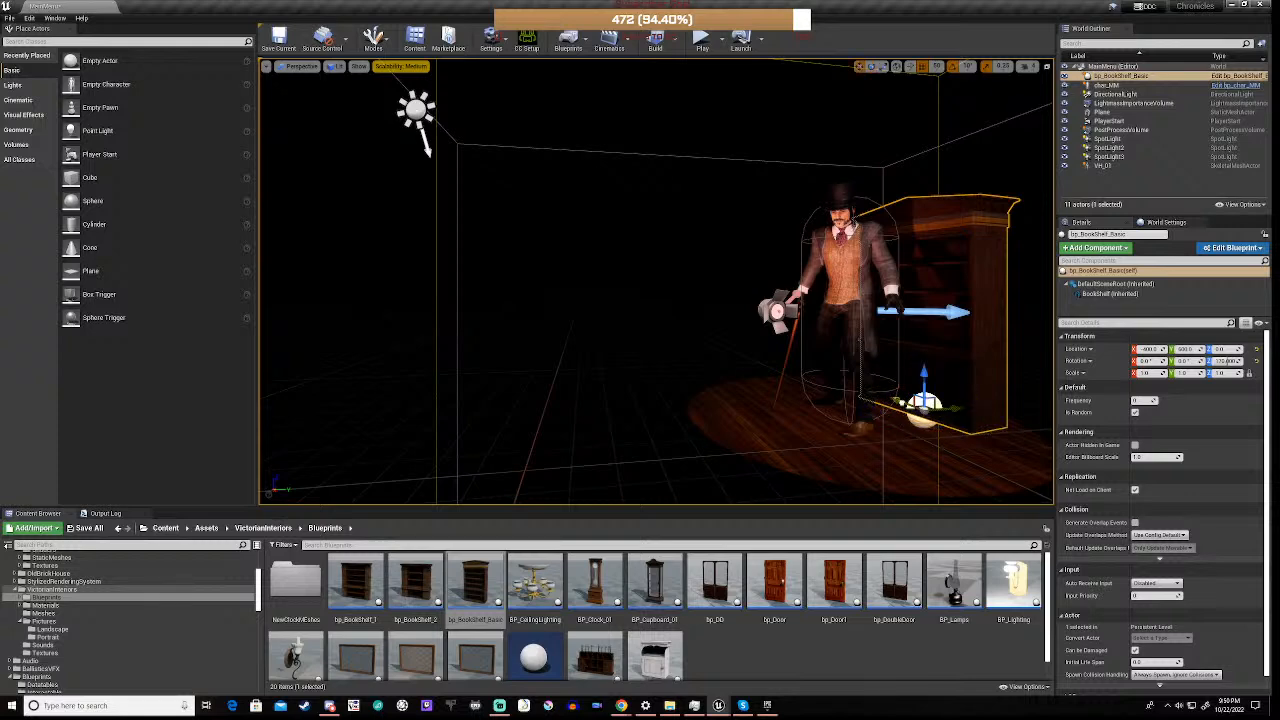
pyautogui.moveTo(915, 413); pyautogui.dragTo(939, 432)
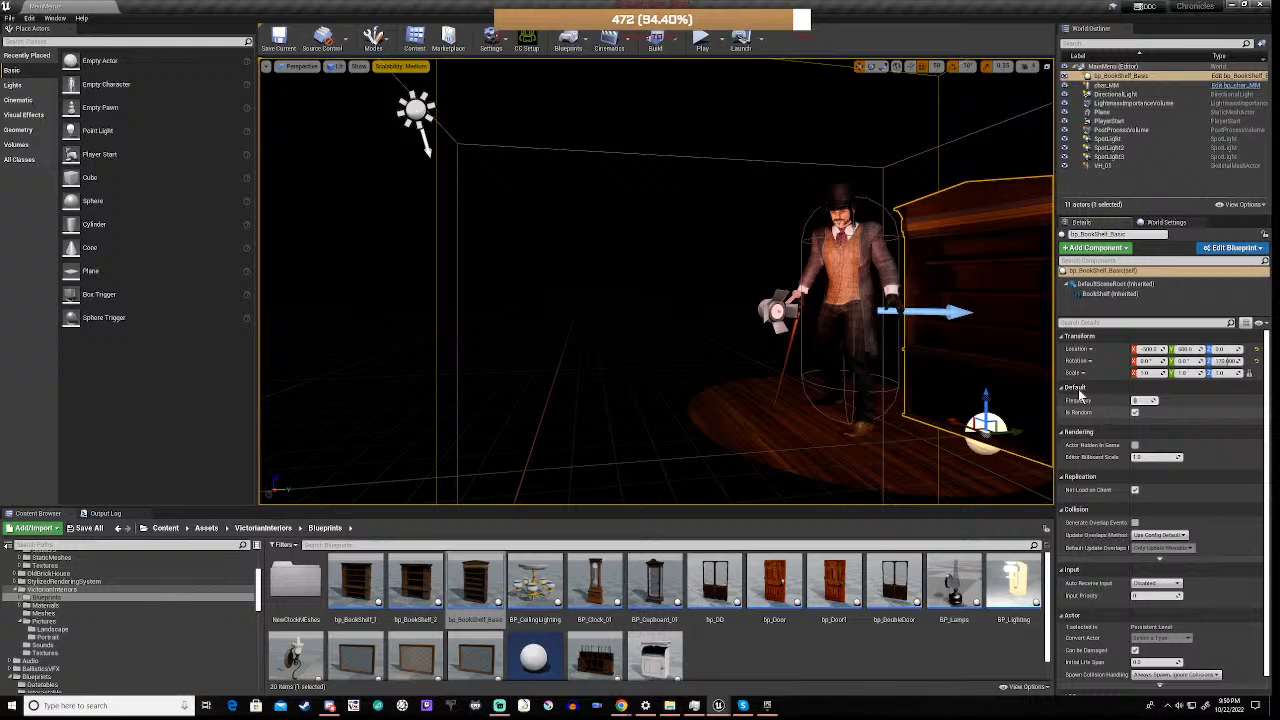
# Play-test the level with bp_BookShelf_Basic, then set its Frequency to 2 and test again
pyautogui.click(702, 42)
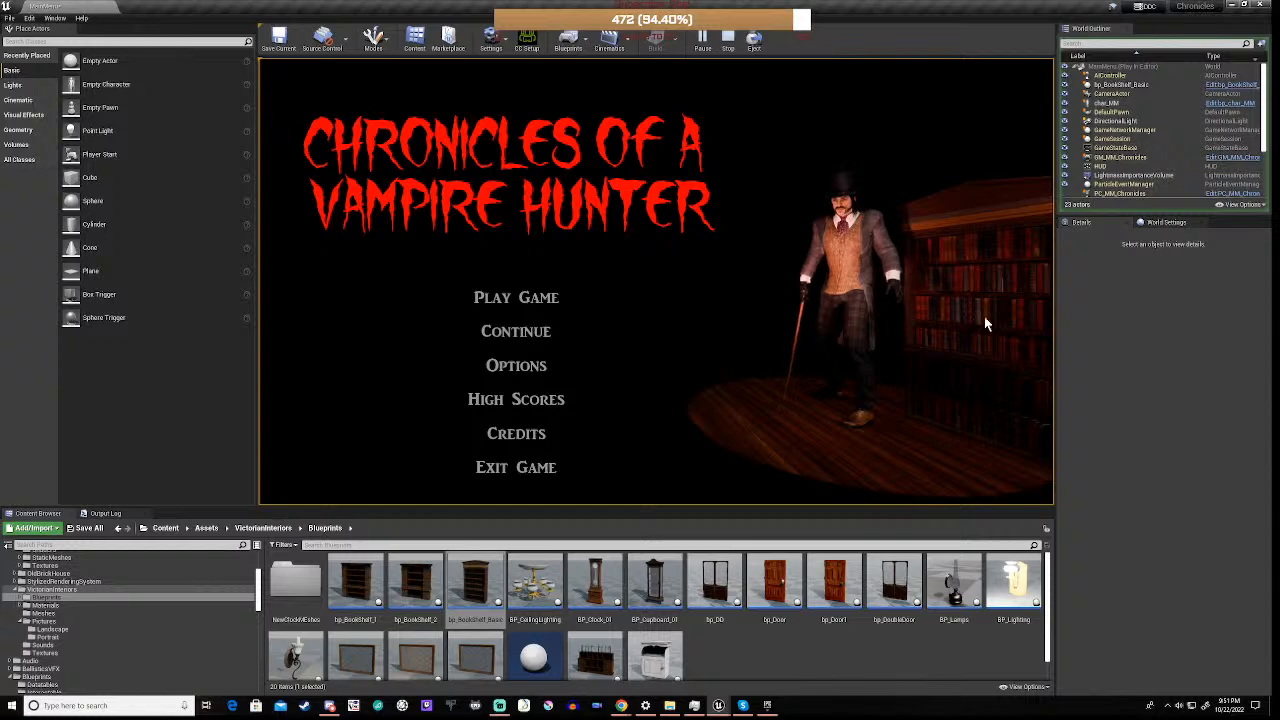
pyautogui.click(729, 41)
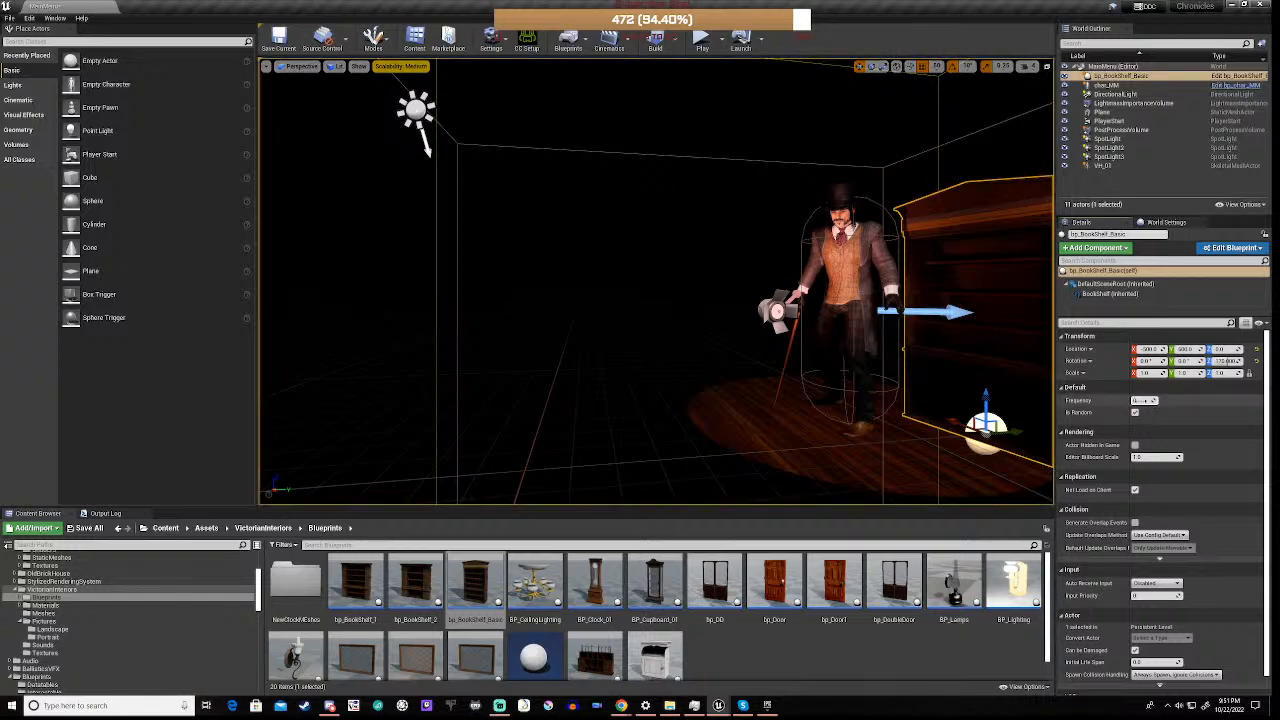
pyautogui.click(1145, 400)
pyautogui.write('2')
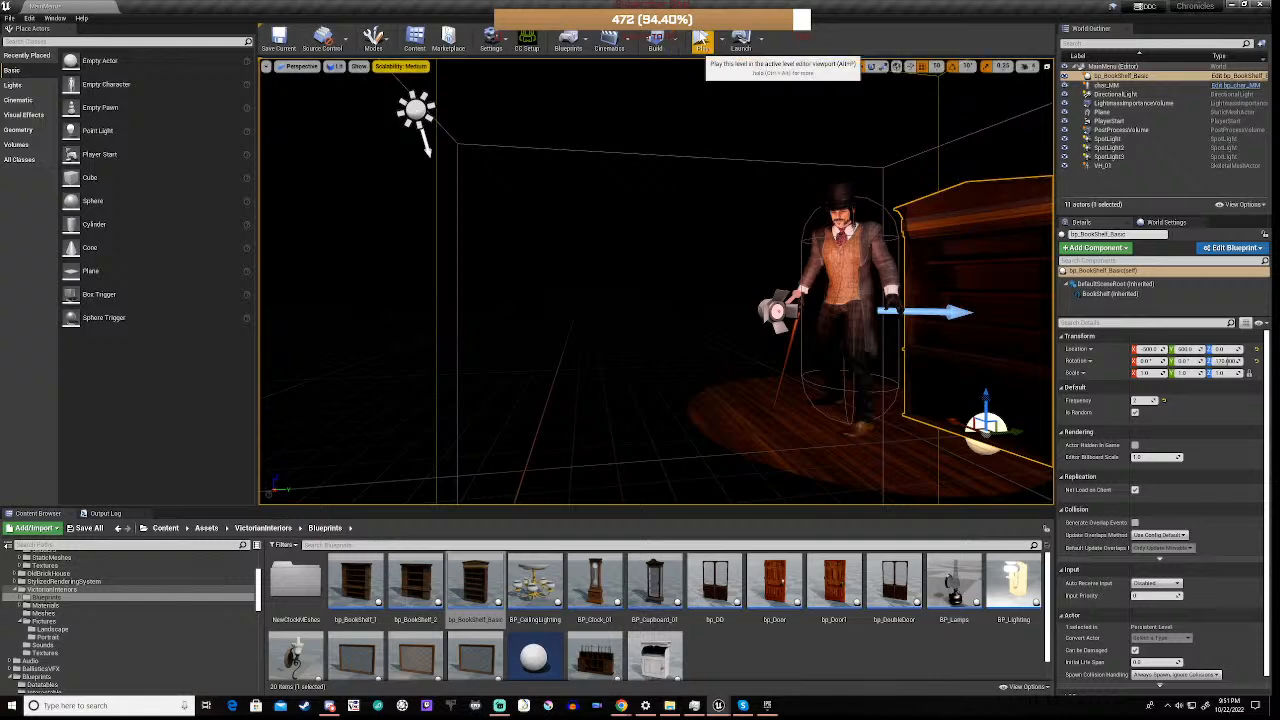
pyautogui.click(702, 40)
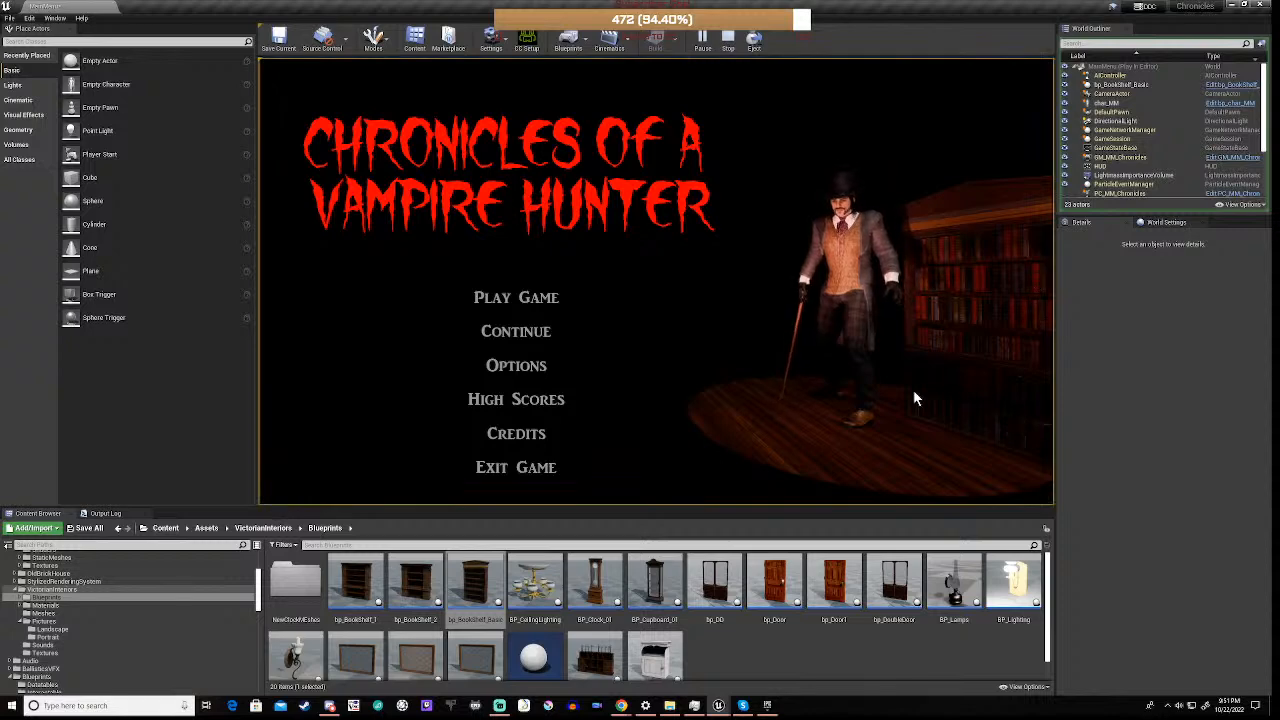
pyautogui.click(728, 40)
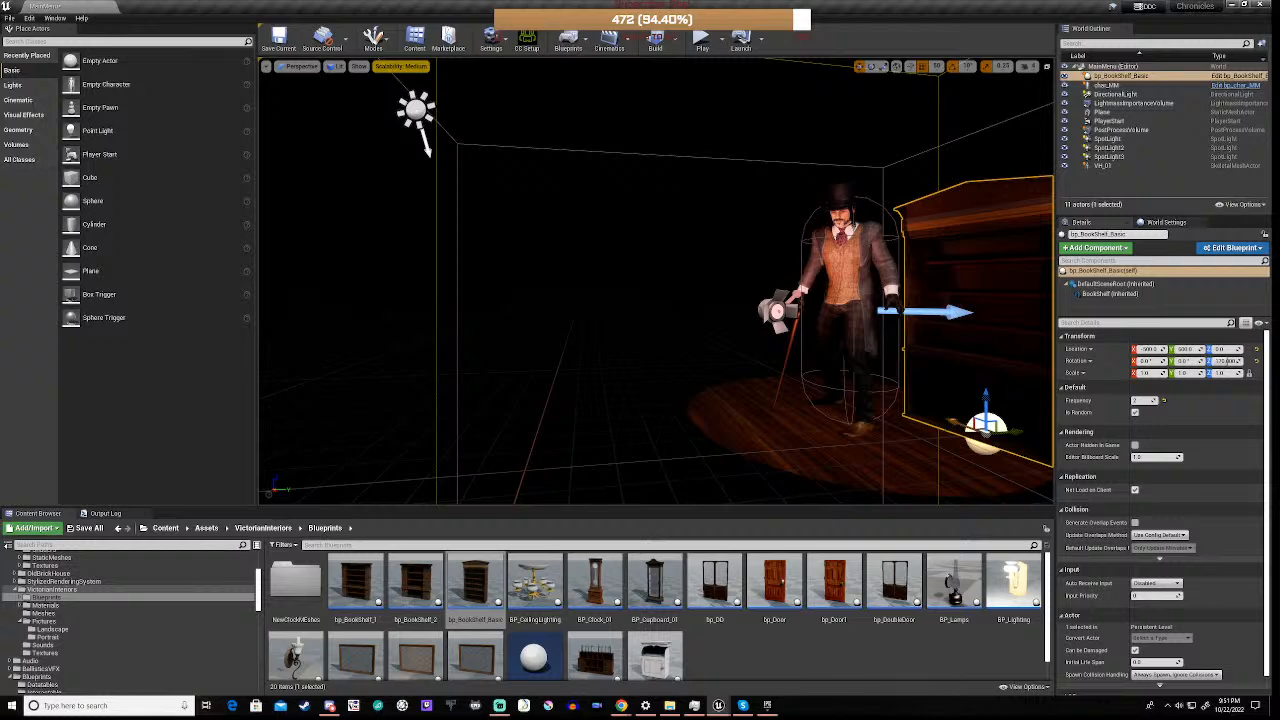
# Move bp_BookShelf_Basic closer to the character, turn off Is Random, and play-test the level
pyautogui.moveTo(985, 425); pyautogui.dragTo(952, 412)
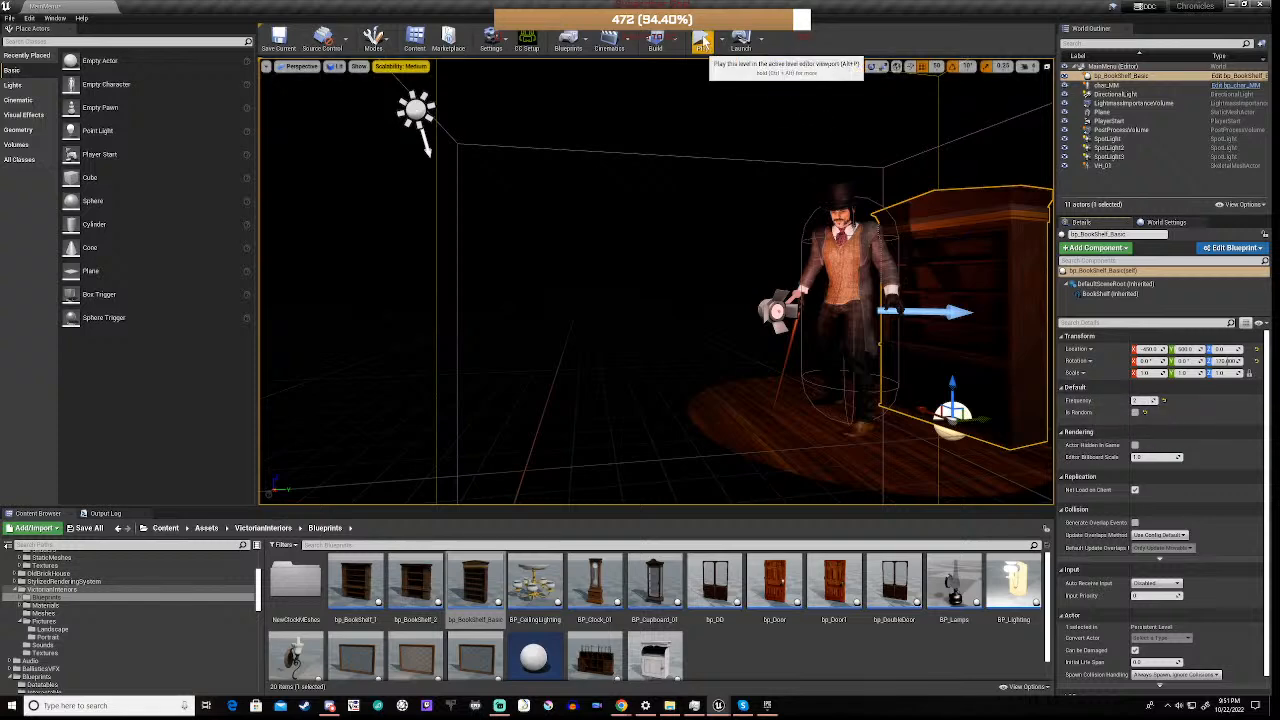
pyautogui.click(703, 42)
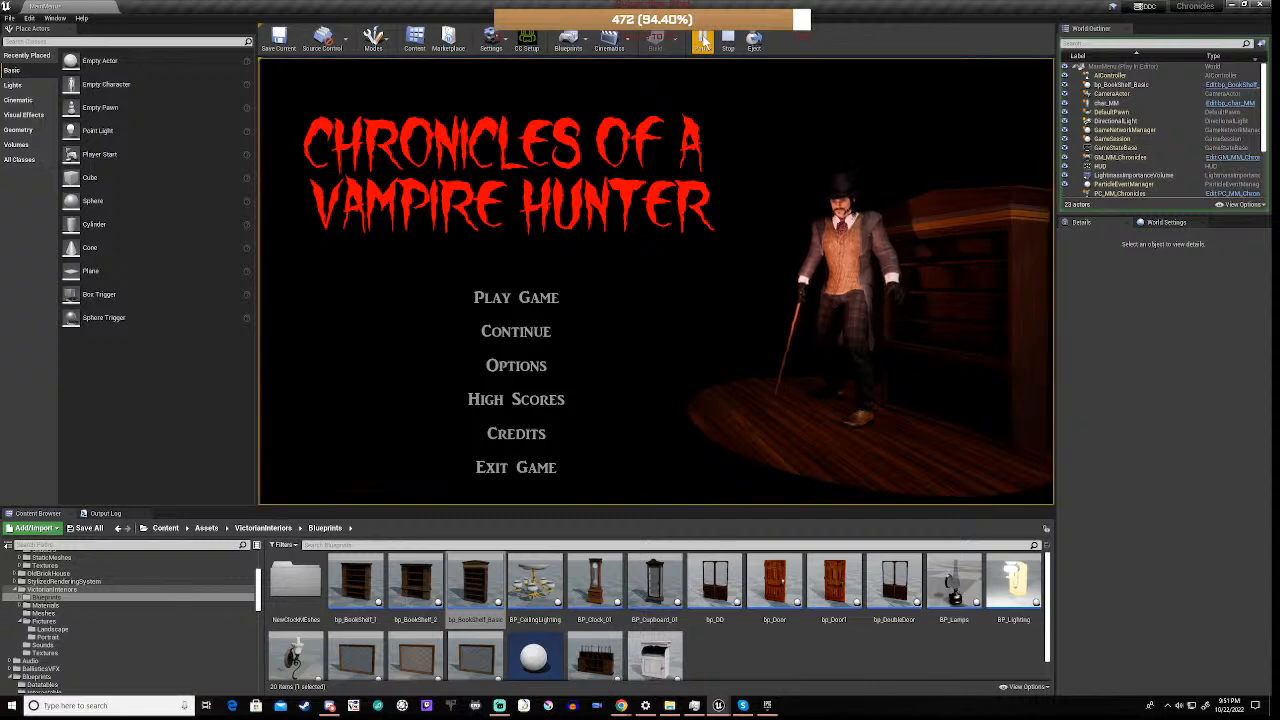
pyautogui.click(729, 42)
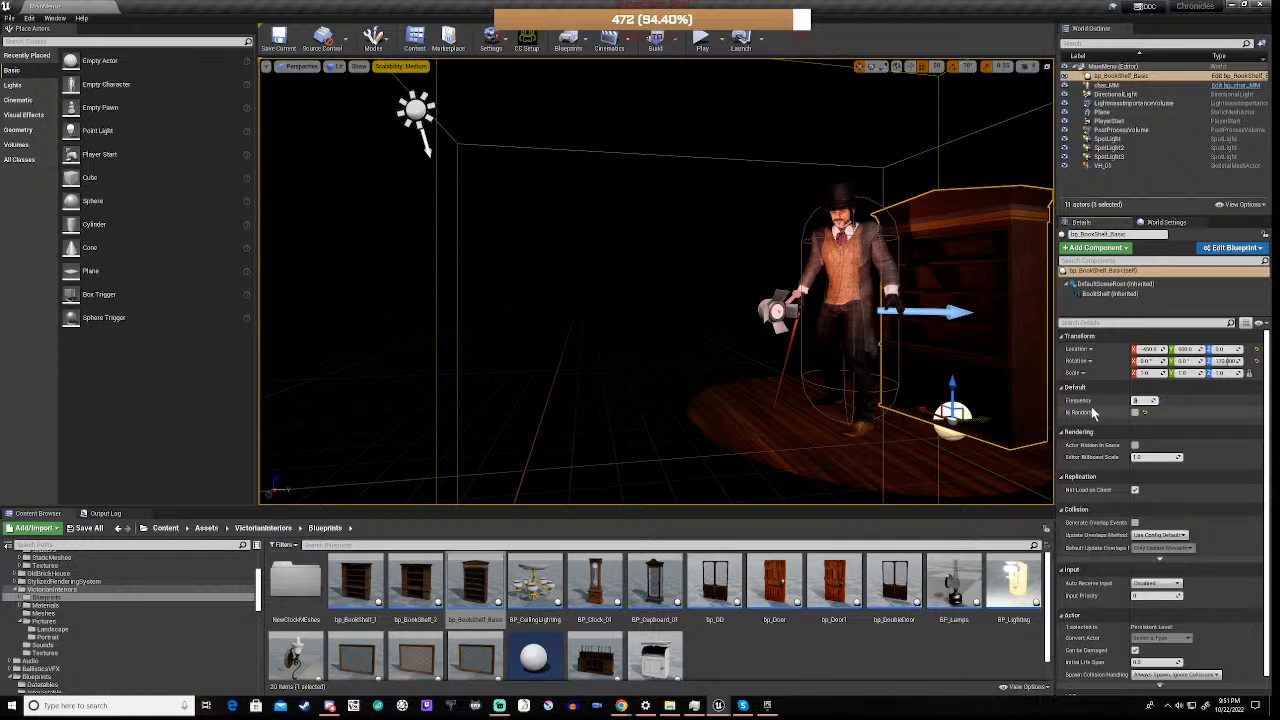
# Set bp_BookShelf_Basic's Frequency to 0 with Is Random off, play-test the level, and repeat the test with another Frequency value
pyautogui.click(702, 50)
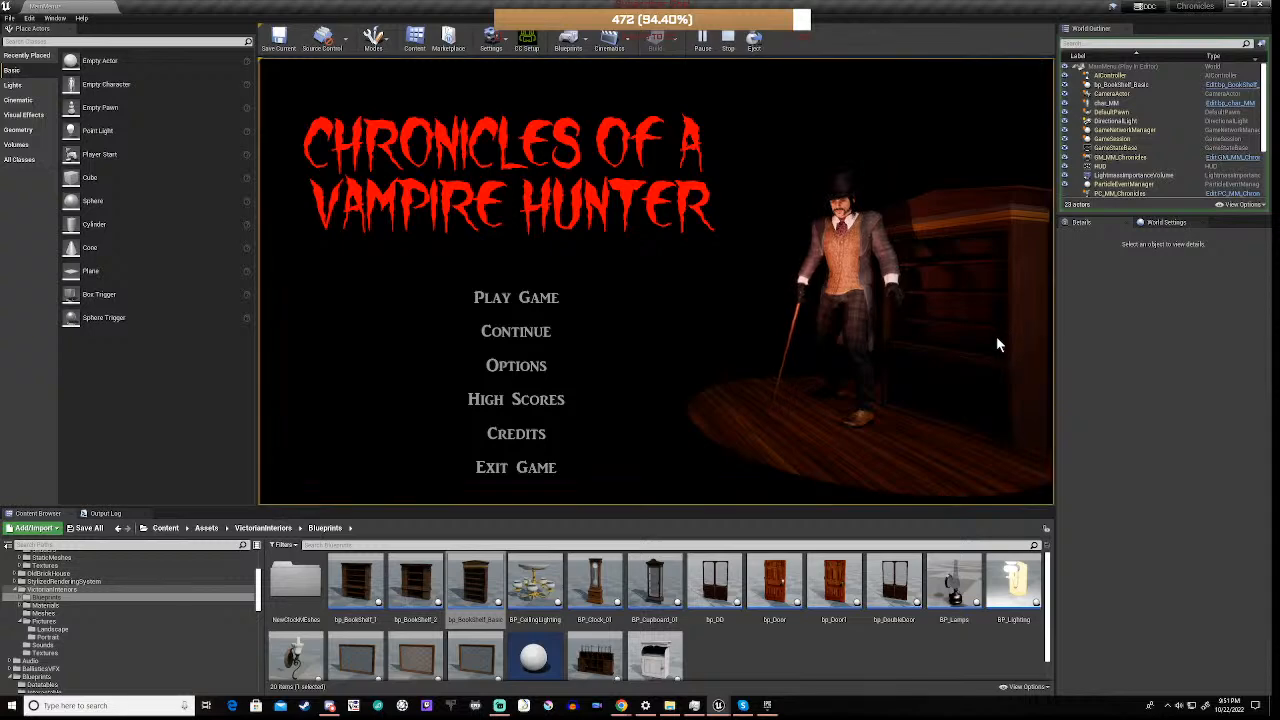
pyautogui.click(728, 40)
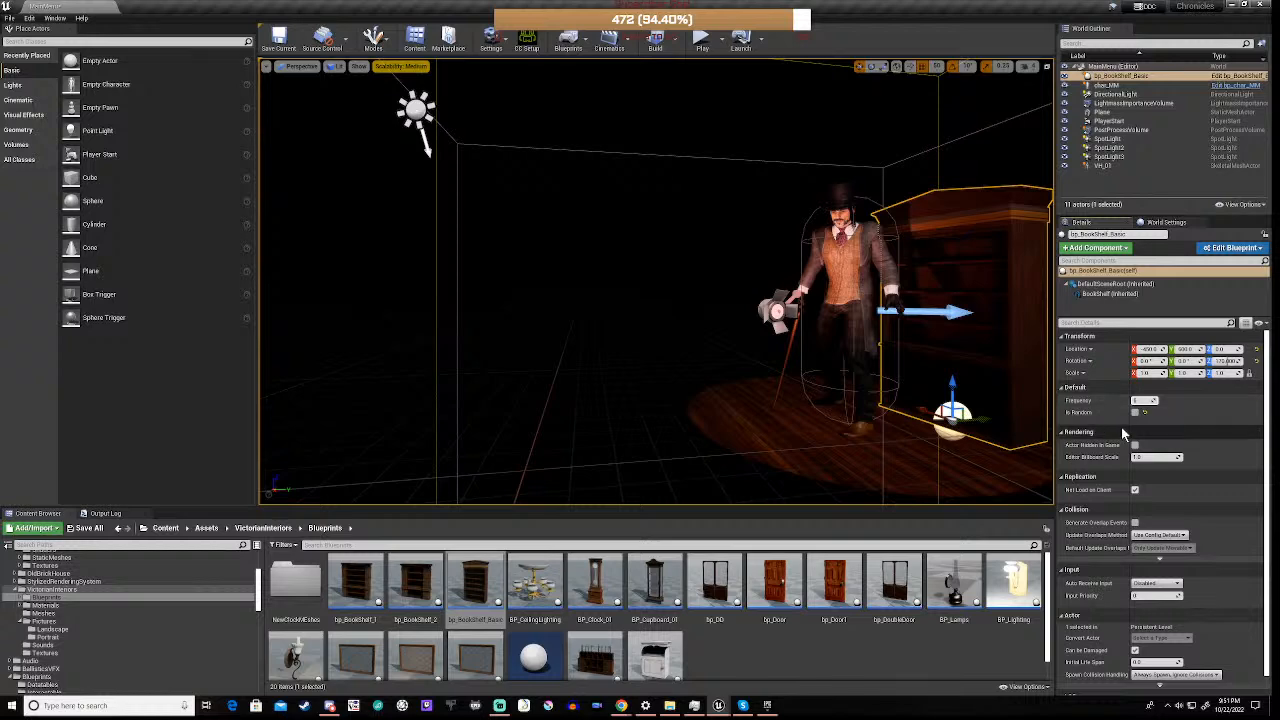
pyautogui.click(701, 40)
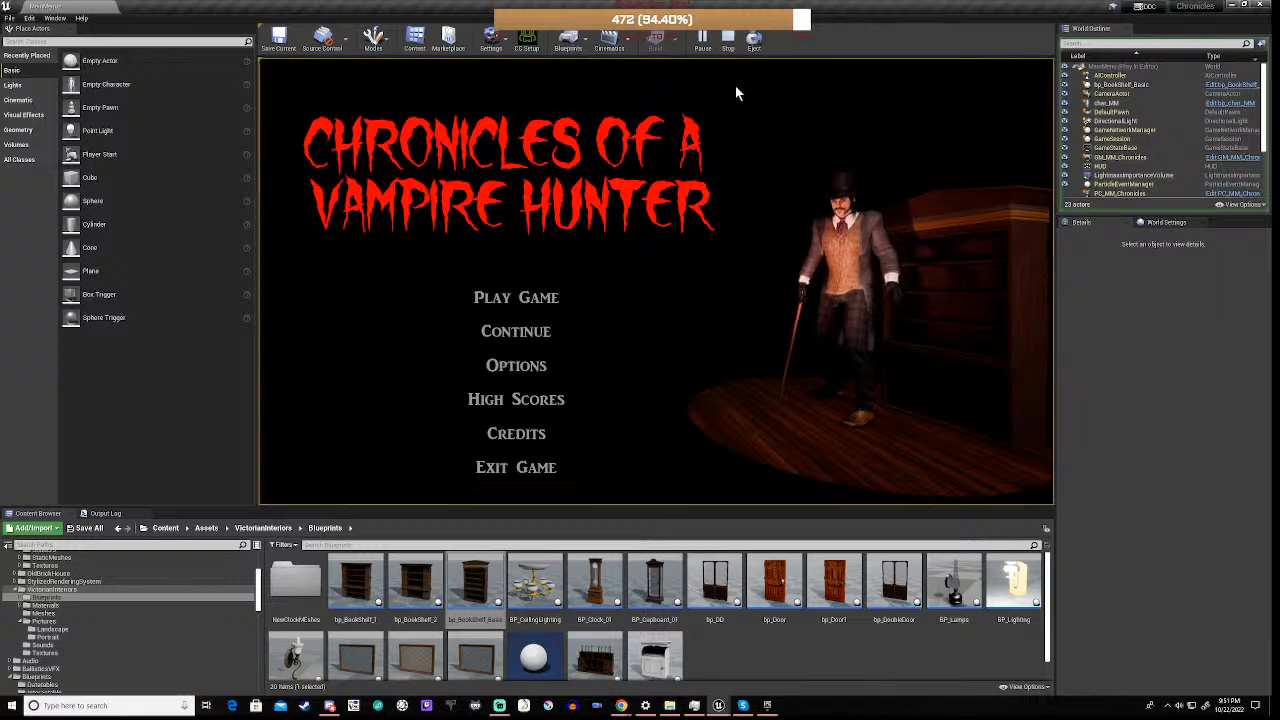
pyautogui.click(728, 40)
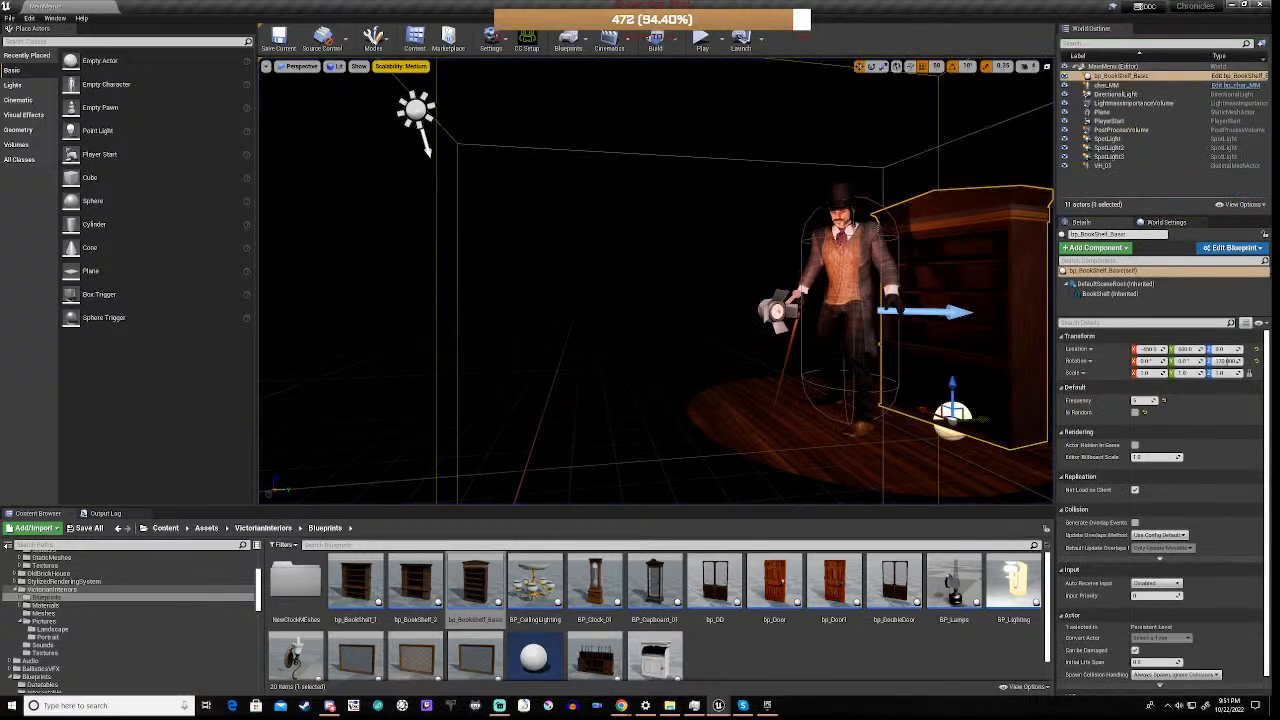
# Replace bp_BookShelf_Basic with a bp_BookShelf_2 on the floor behind the character and rotate it about the vertical axis
pyautogui.press('Delete')
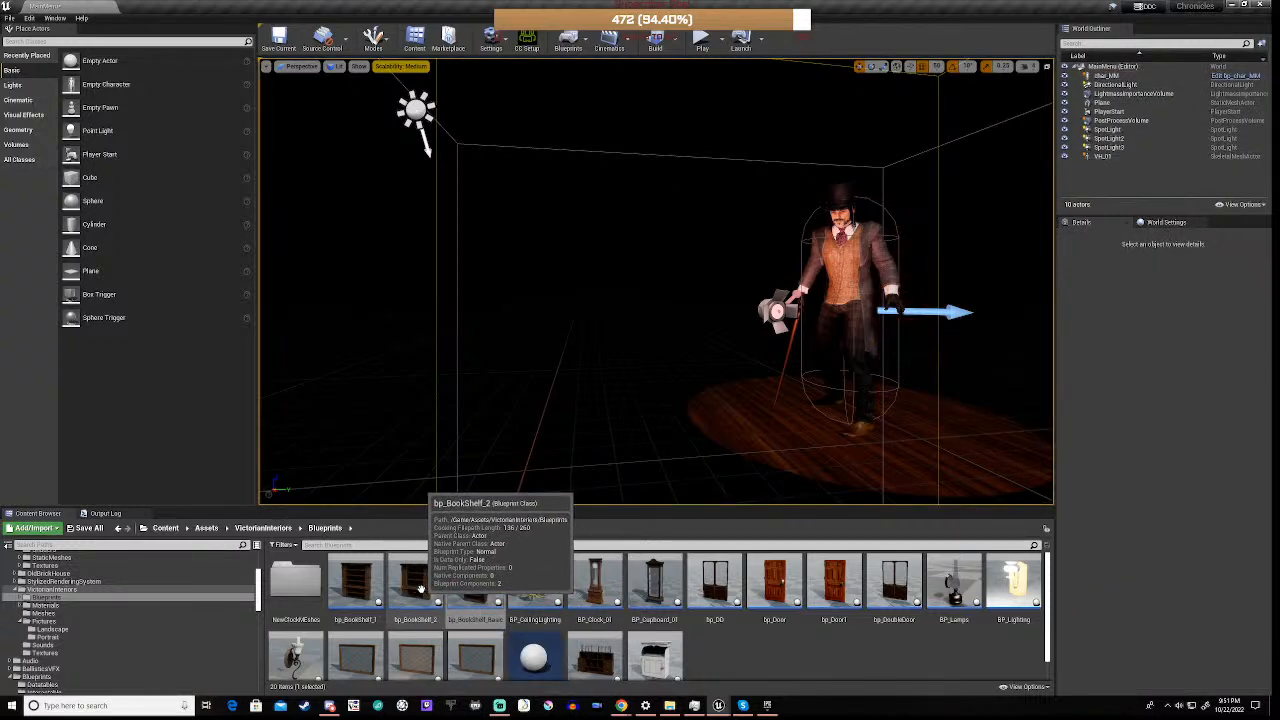
pyautogui.moveTo(418, 588); pyautogui.dragTo(930, 414)
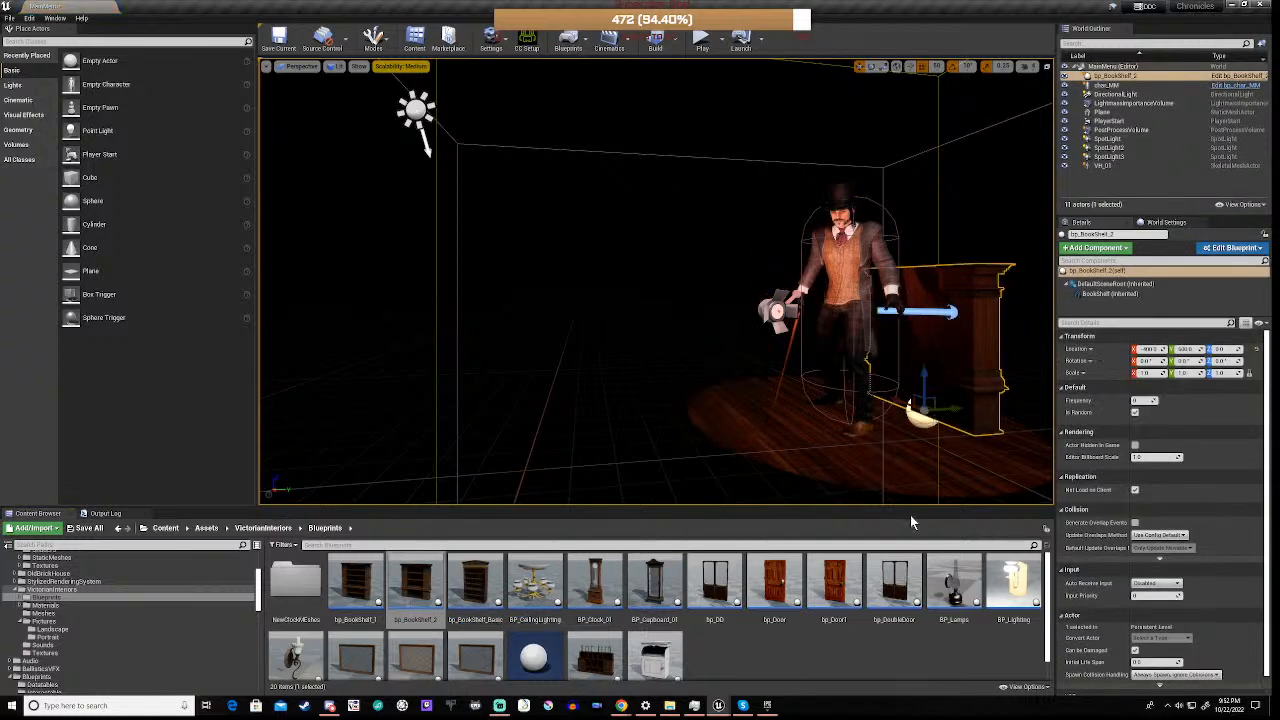
pyautogui.press('e')
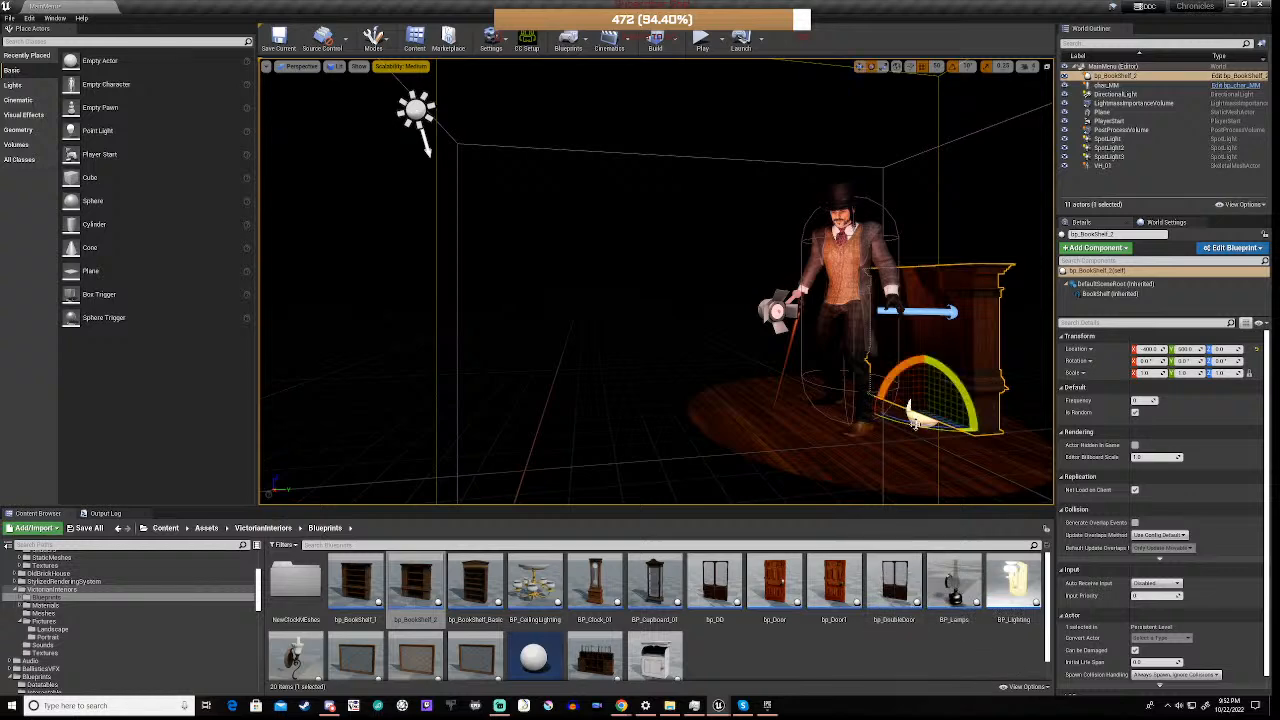
pyautogui.moveTo(912, 412); pyautogui.dragTo(920, 408)
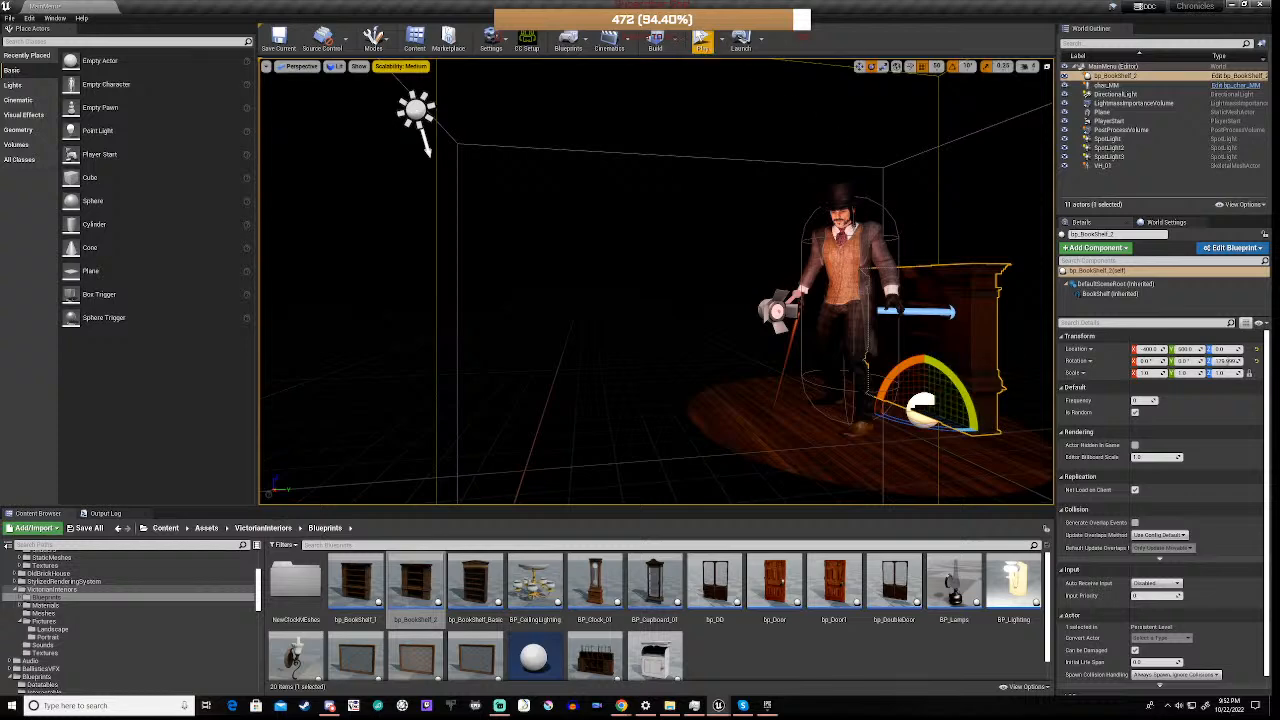
# Play-test the level with bp_BookShelf_2, turn off its Is Random option, and play-test again
pyautogui.click(701, 45)
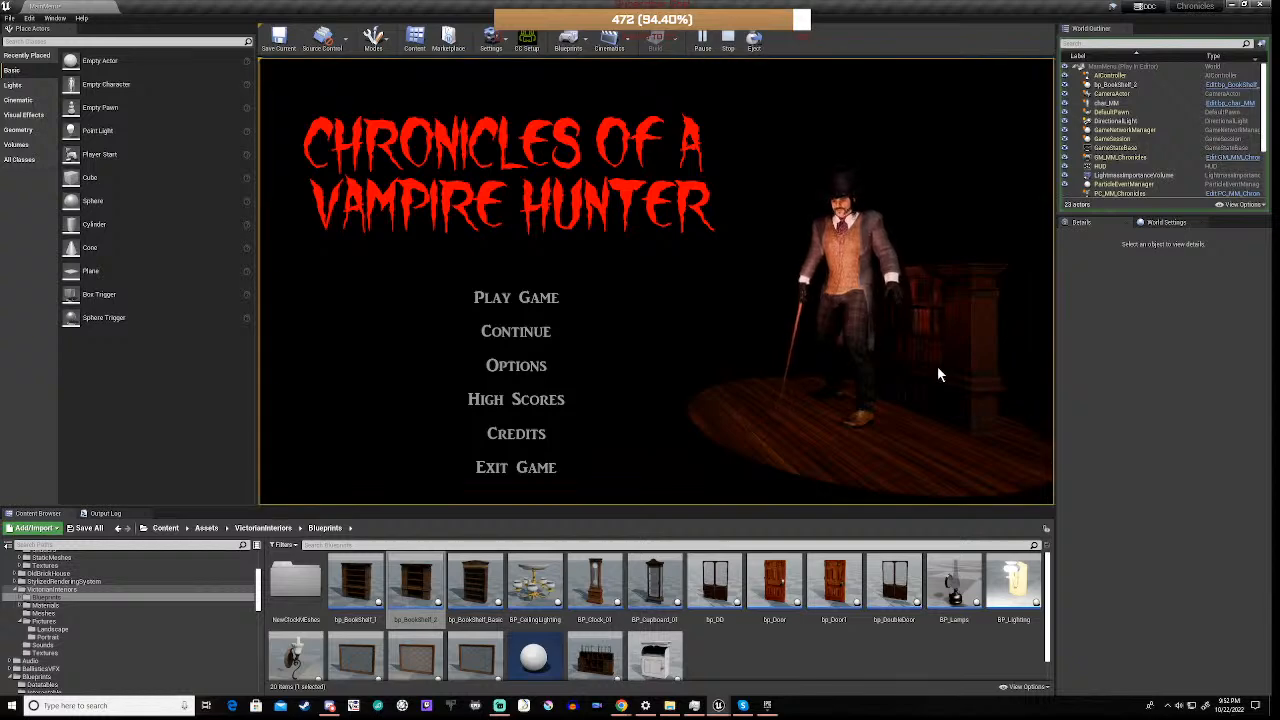
pyautogui.click(728, 42)
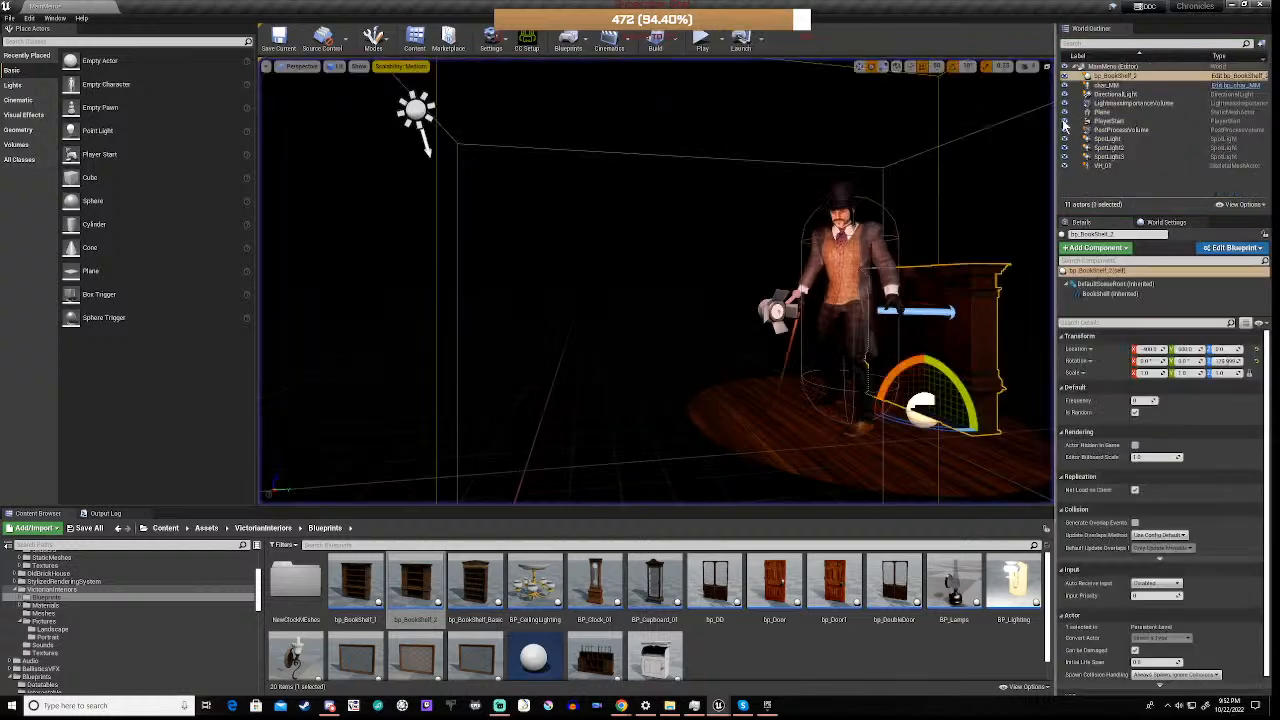
pyautogui.click(1136, 412)
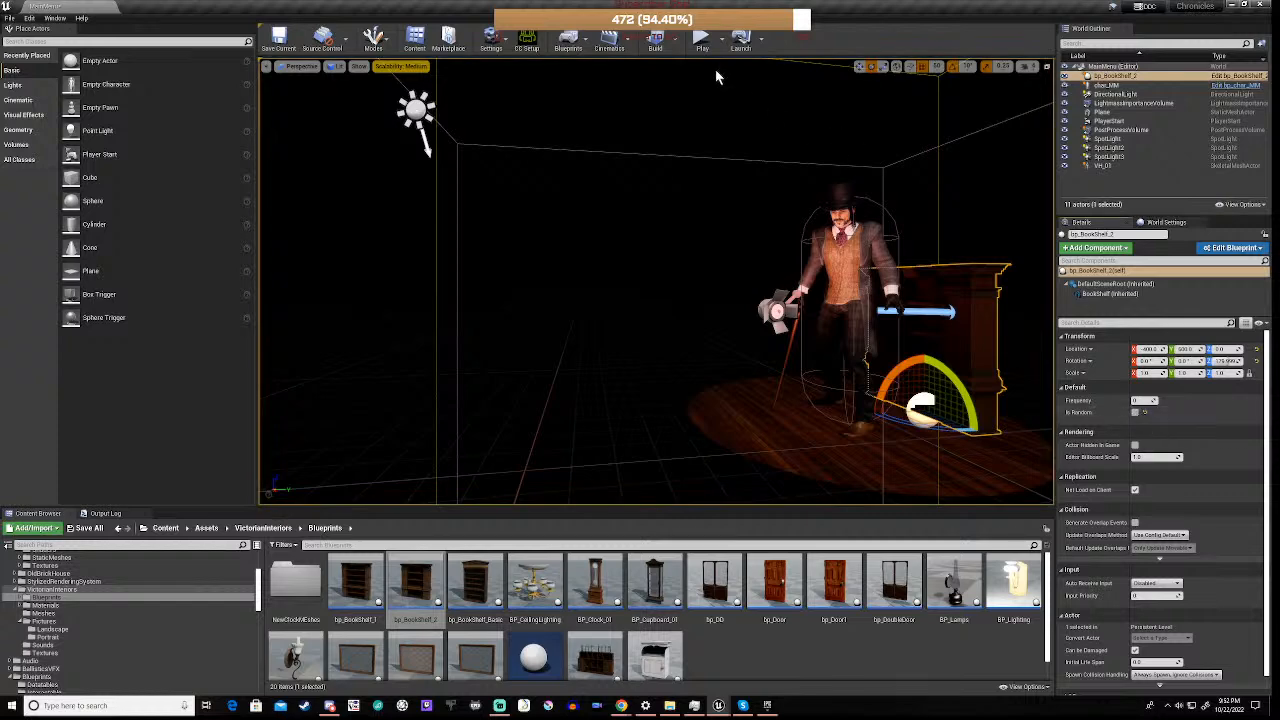
pyautogui.click(703, 45)
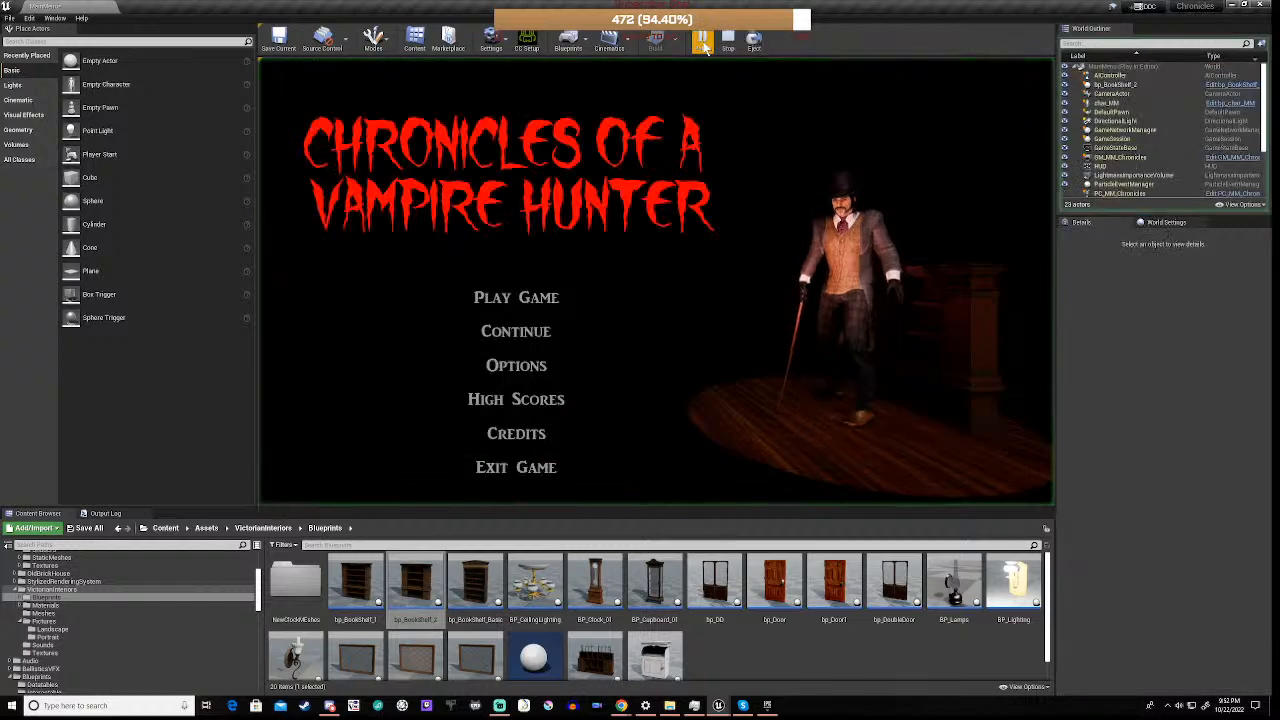
pyautogui.click(703, 45)
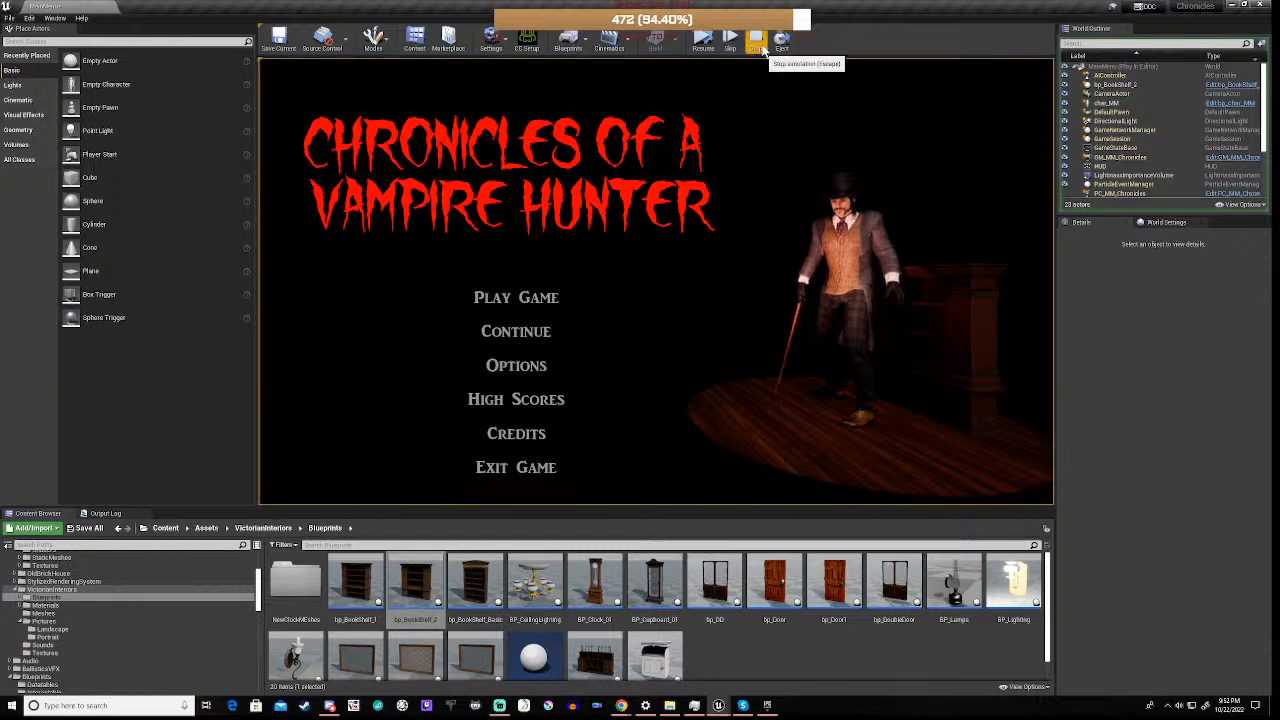
pyautogui.click(757, 44)
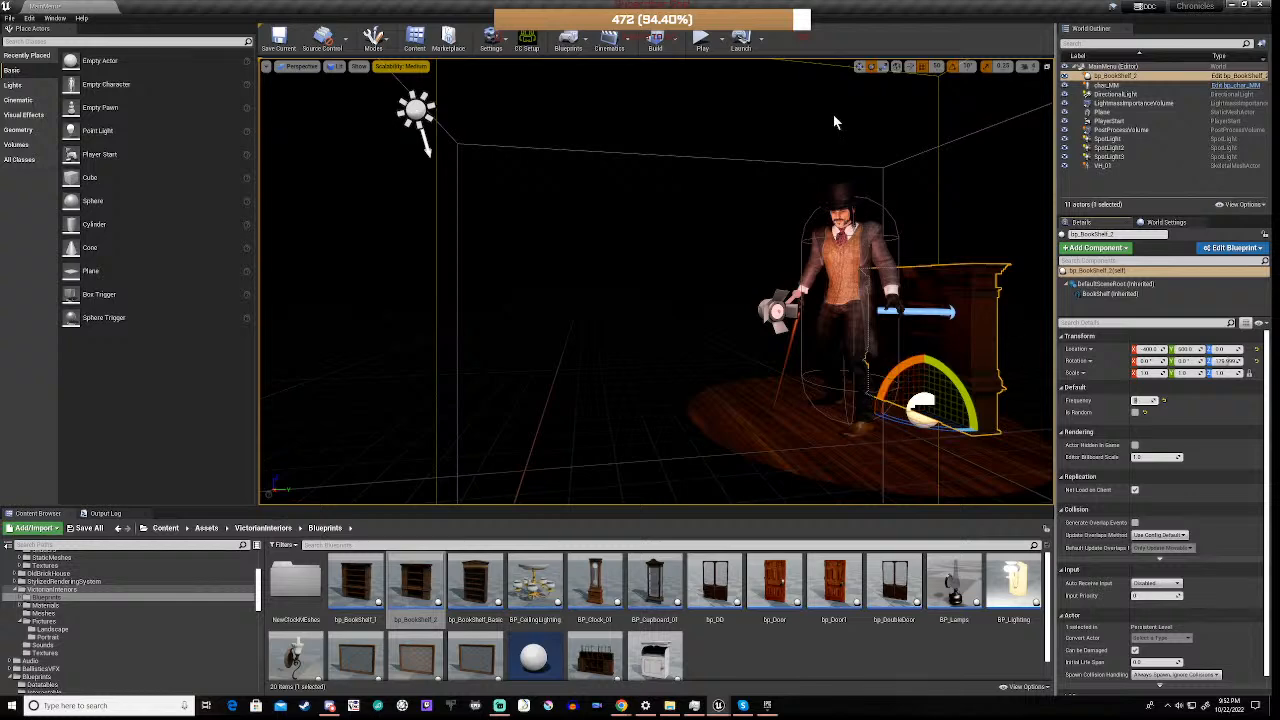
# Play-test bp_BookShelf_2 with a different Frequency value, turn Is Random back on, and repeat the test
pyautogui.click(701, 42)
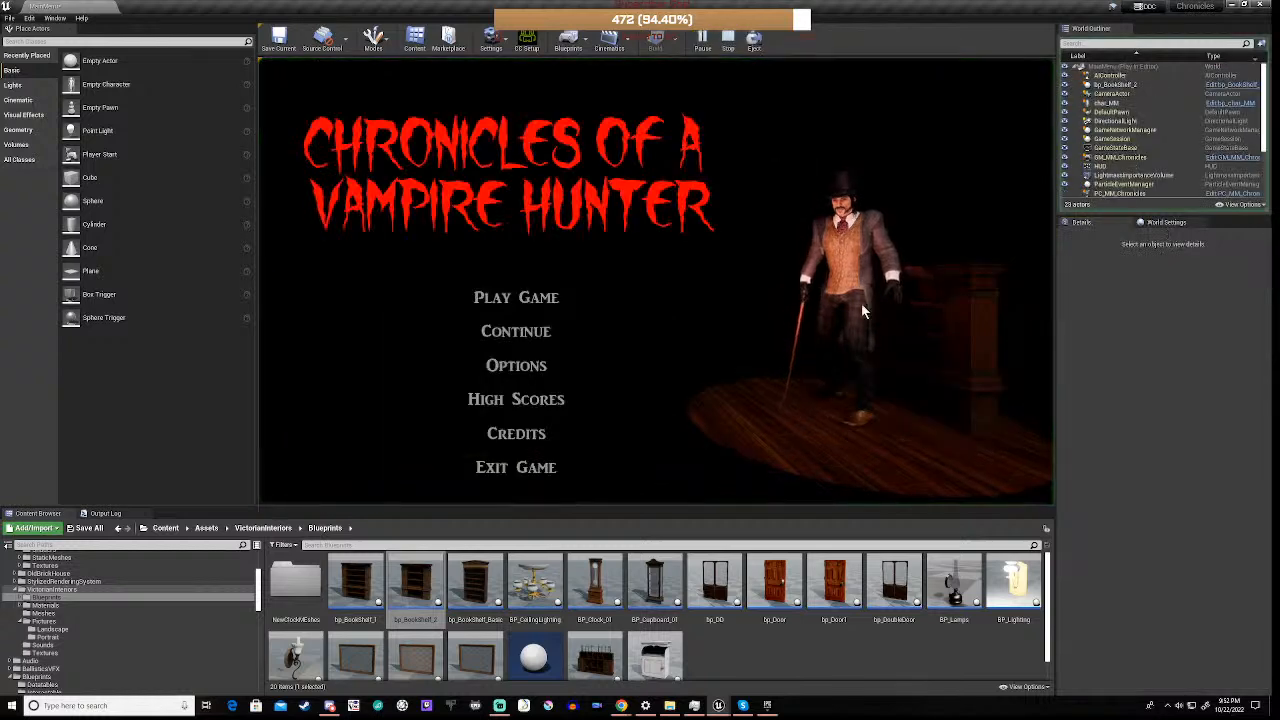
pyautogui.click(728, 40)
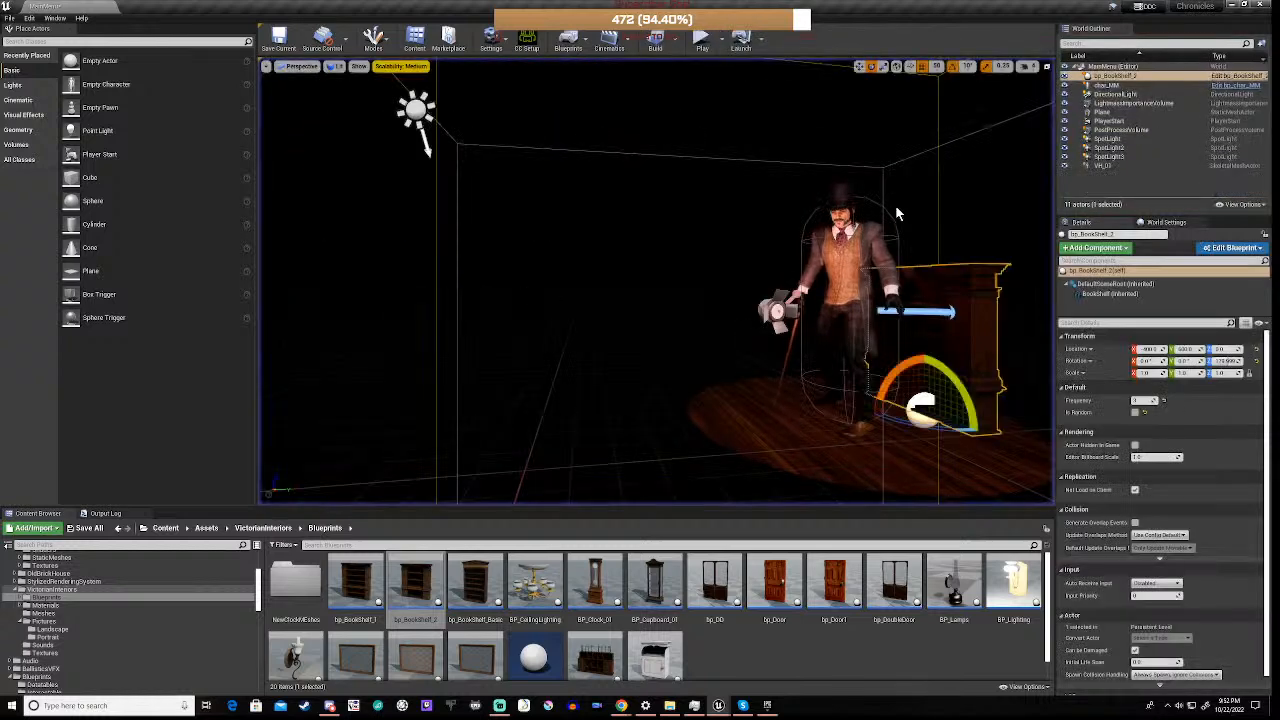
pyautogui.click(1135, 413)
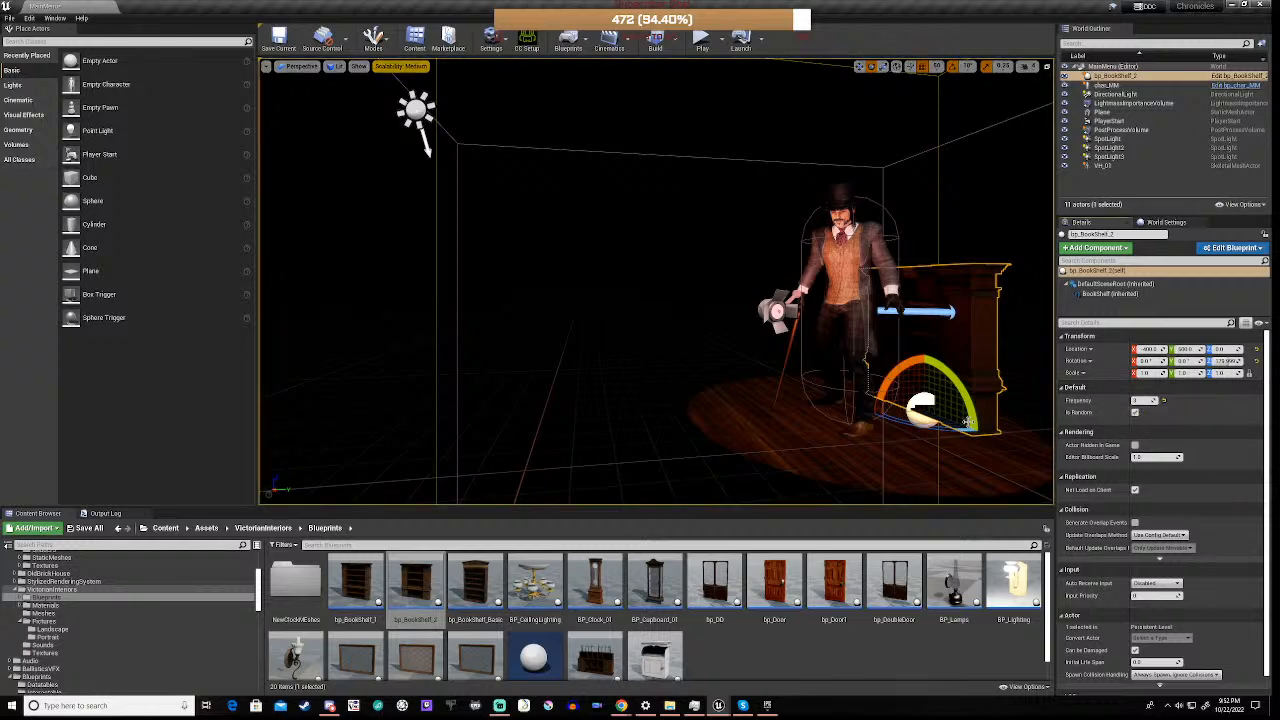
pyautogui.click(703, 40)
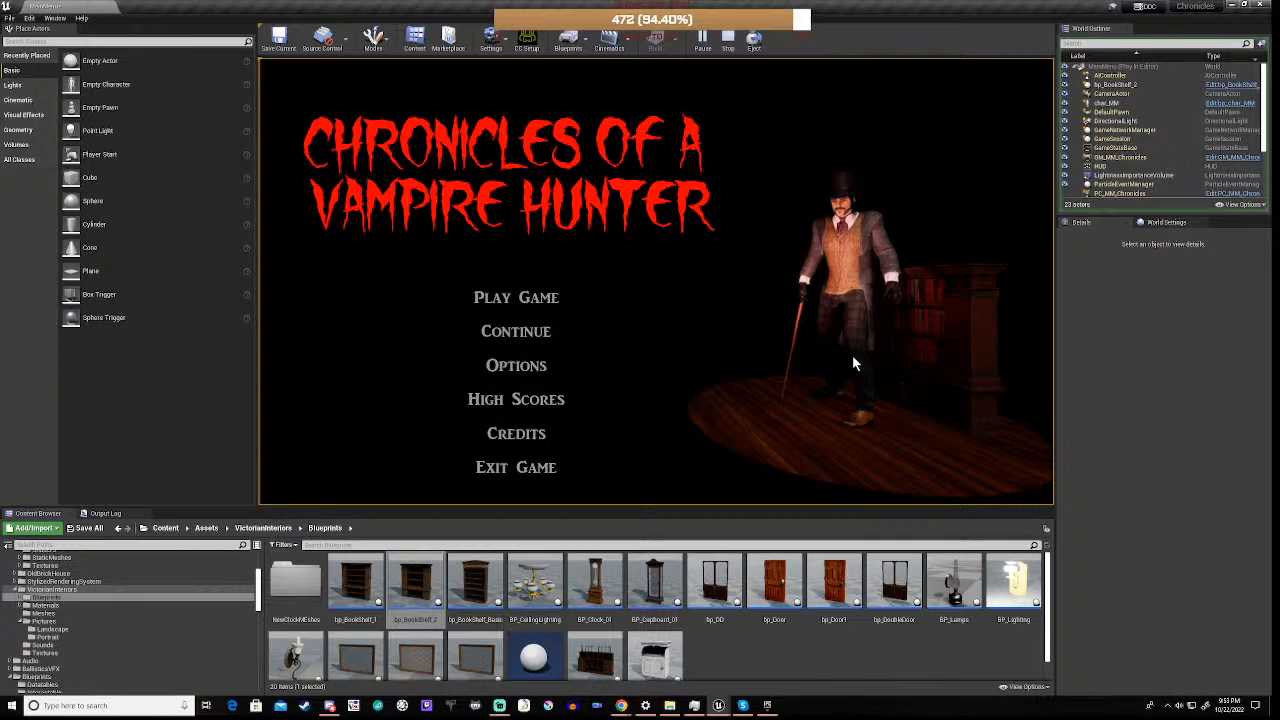
pyautogui.click(728, 40)
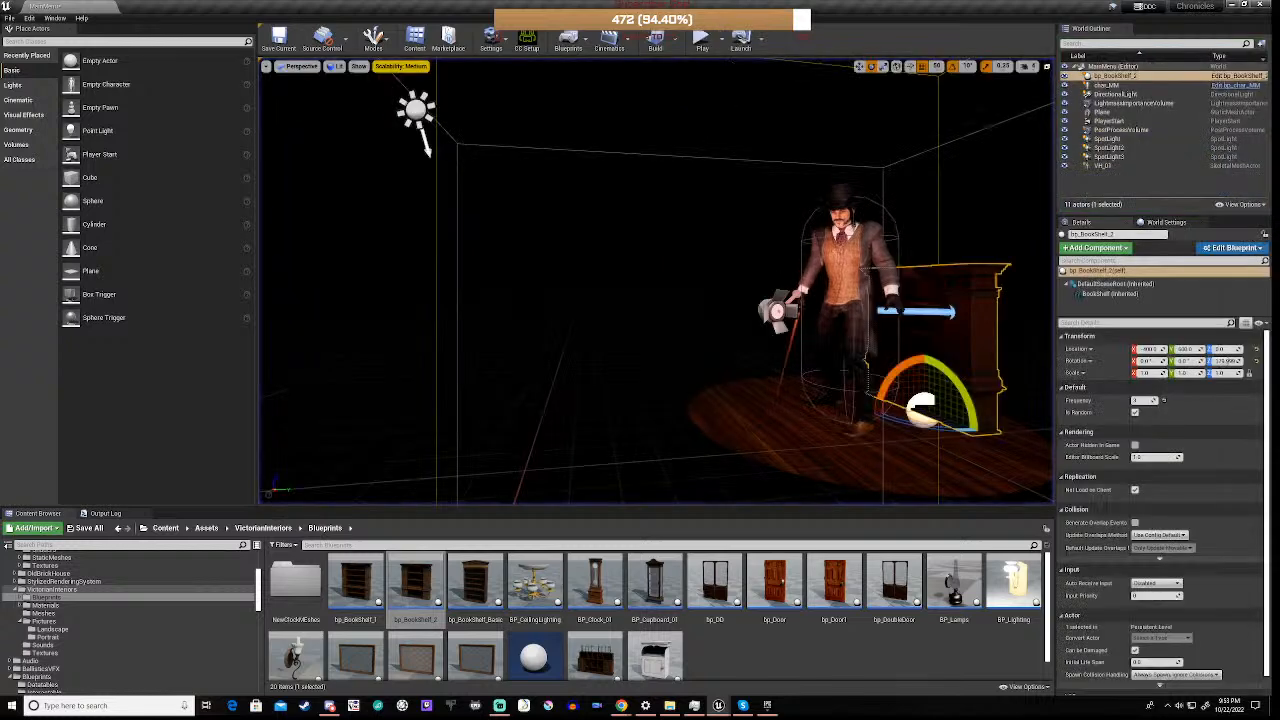
# Replace bp_BookShelf_2 with a bp_BookShelf_1 behind the character and rotate it about 180° around the vertical axis
pyautogui.press('Delete')
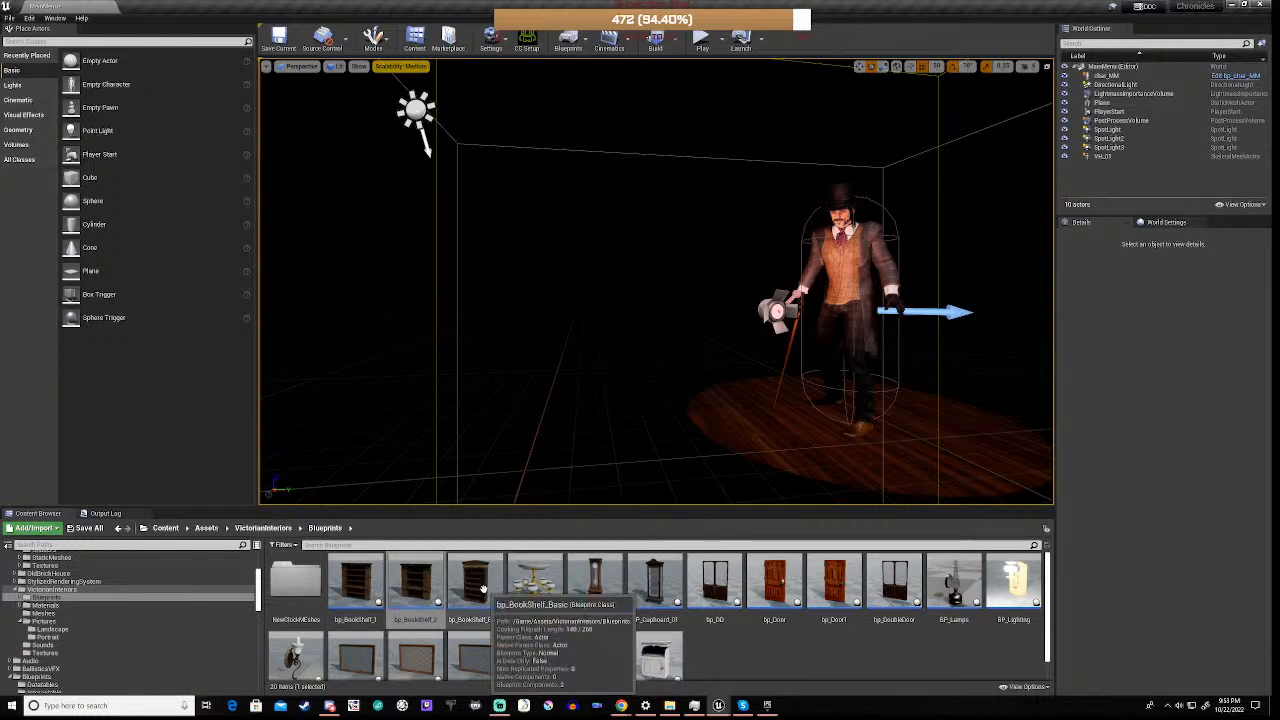
pyautogui.moveTo(356, 582); pyautogui.dragTo(912, 410)
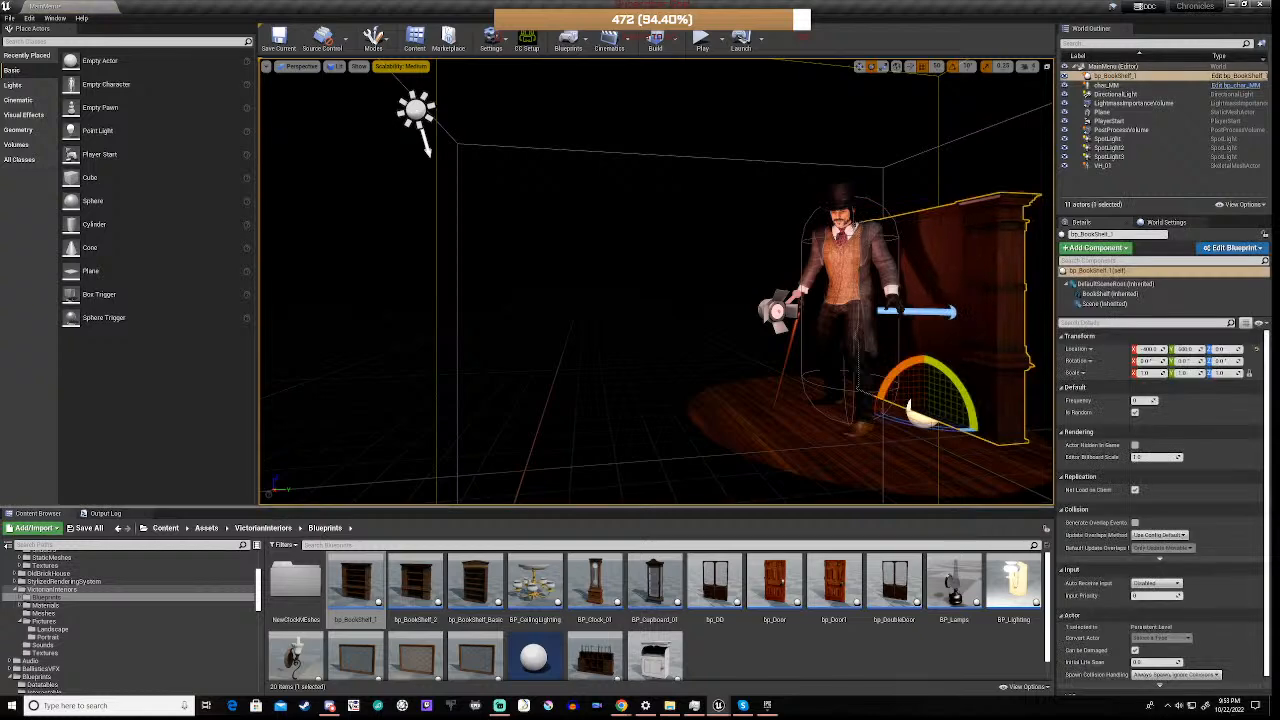
pyautogui.moveTo(940, 428); pyautogui.dragTo(1020, 440)
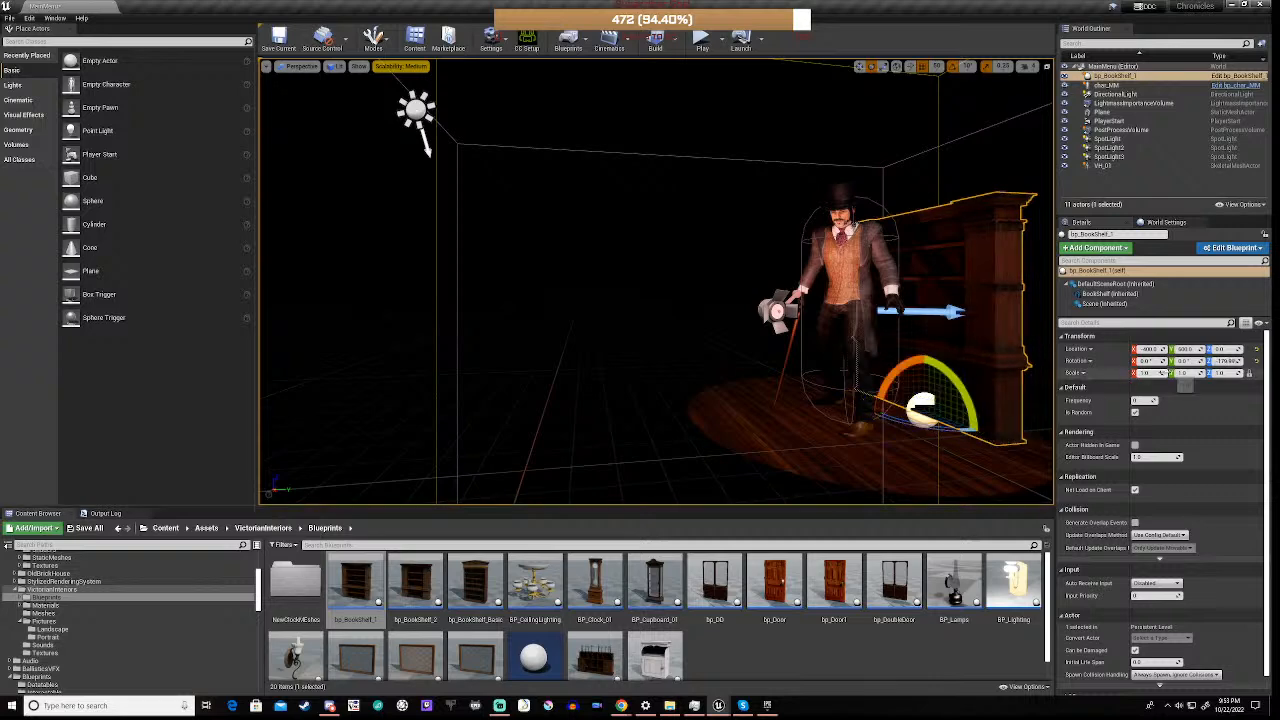
# Scale bp_BookShelf_1 uniformly to 1.5 and play-test the level
pyautogui.click(1146, 373)
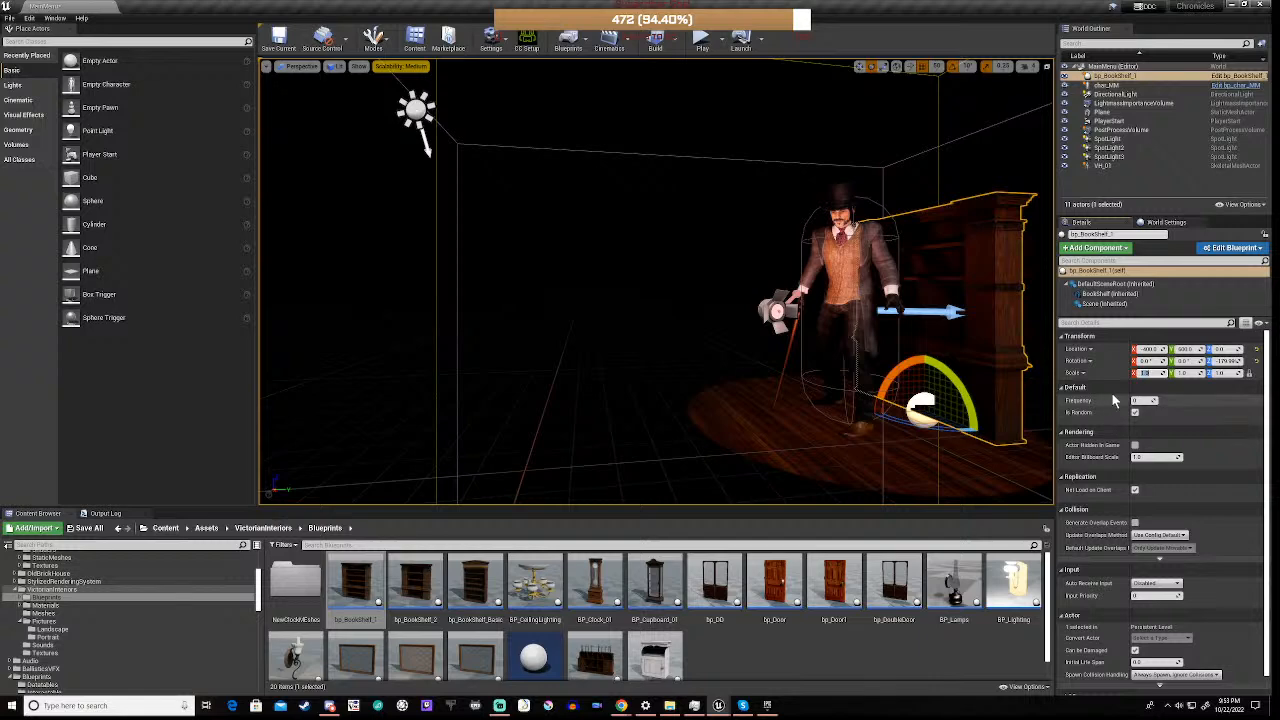
pyautogui.write('1.5')
pyautogui.press('Return')
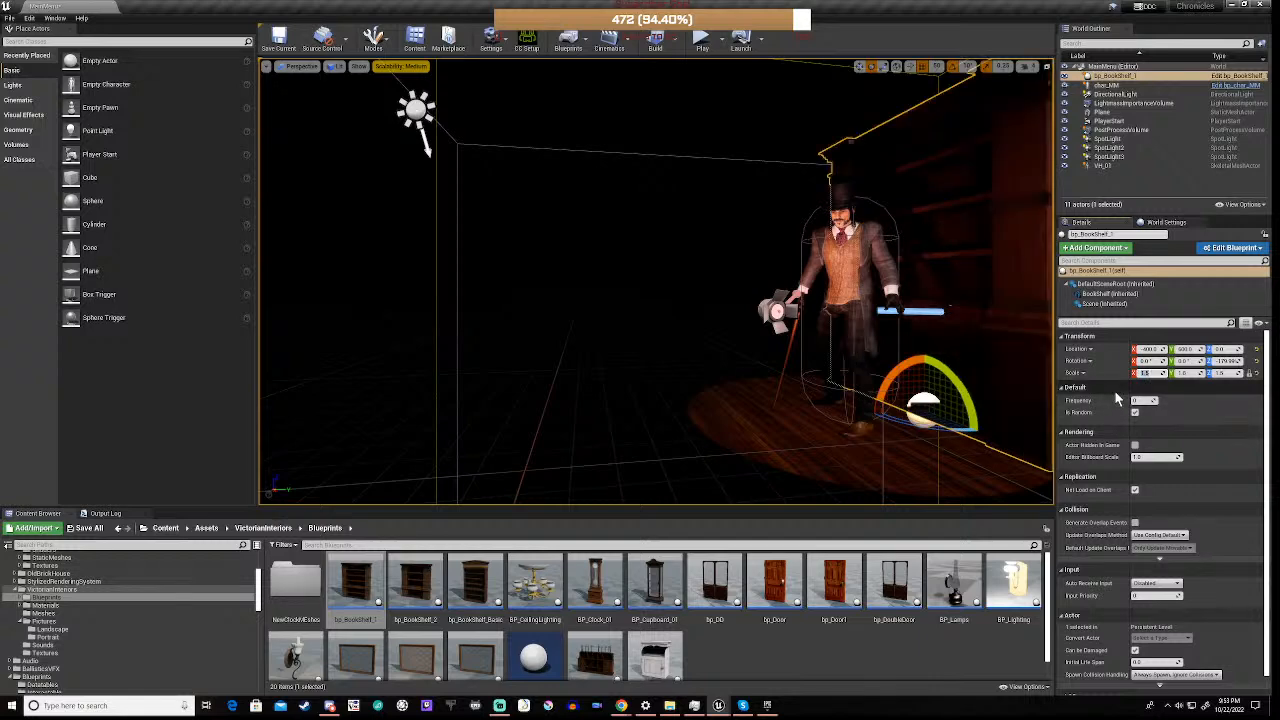
pyautogui.click(696, 54)
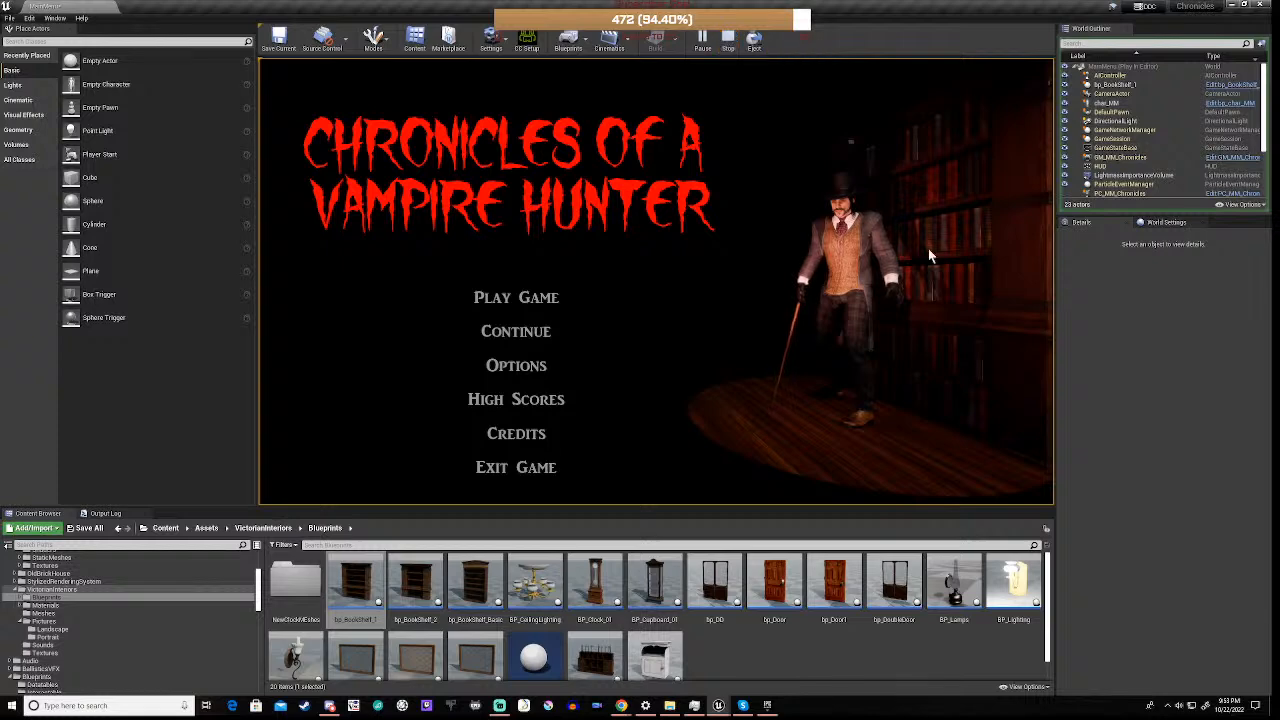
pyautogui.click(729, 40)
# Move bp_BookShelf_1 farther back from the character to about X -300, Y 700, and play-test the level
pyautogui.press('w')
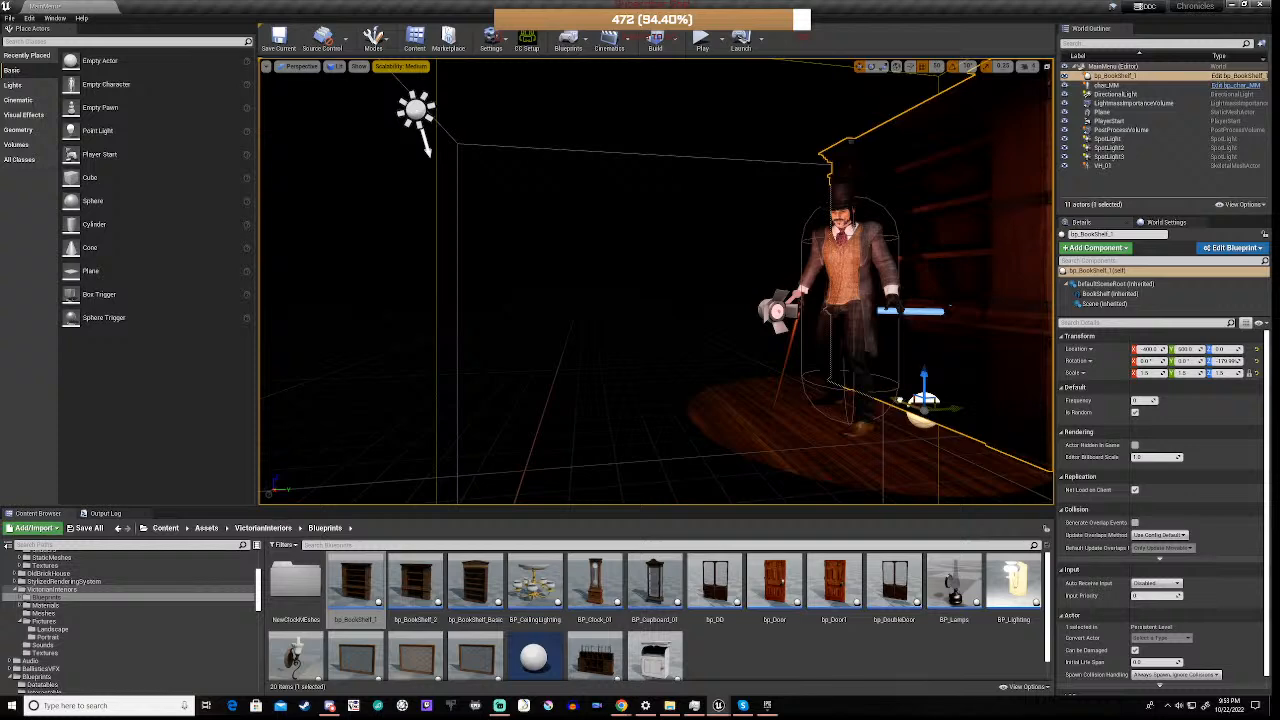
pyautogui.moveTo(899, 399); pyautogui.dragTo(948, 389)
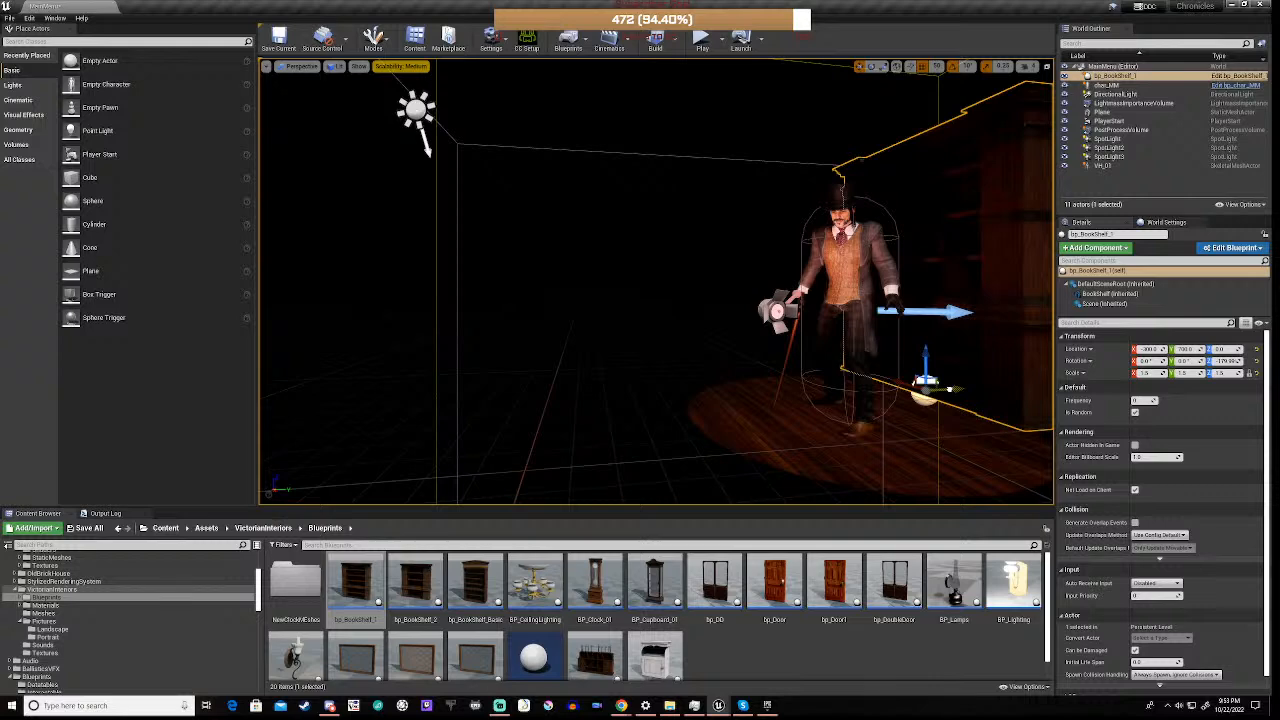
pyautogui.click(702, 38)
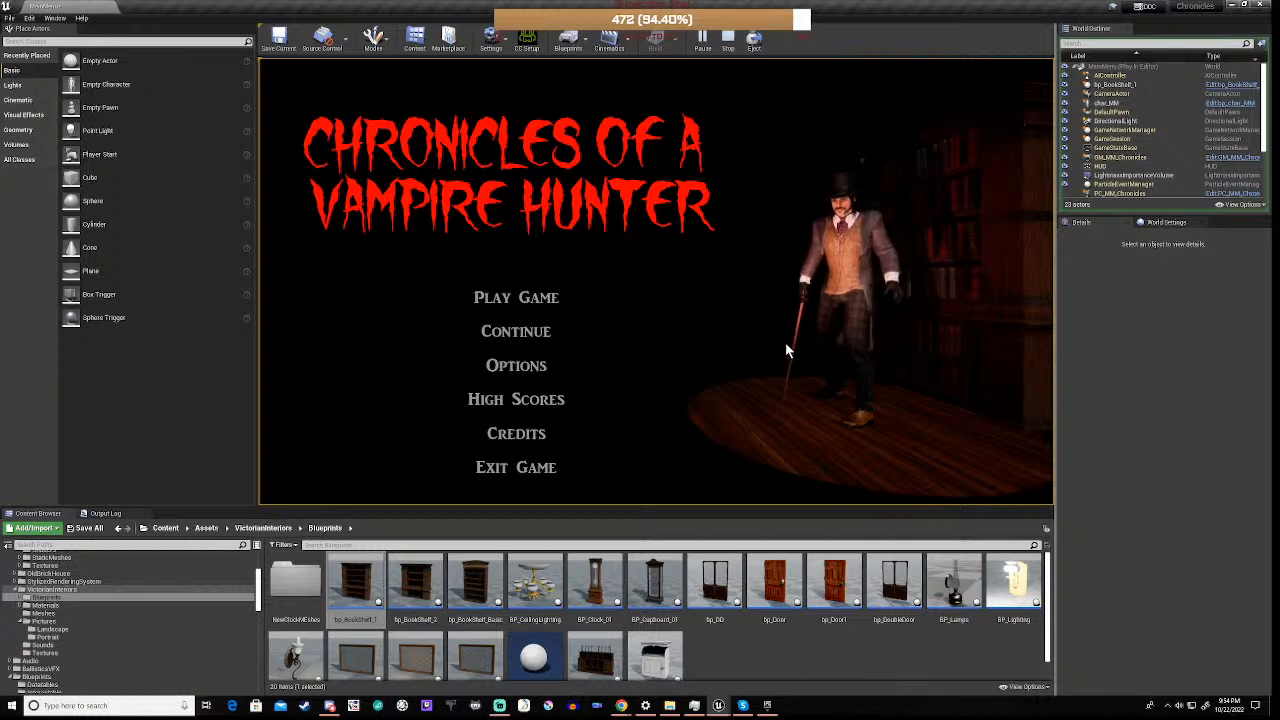
pyautogui.click(728, 42)
# Open the bp_BookShelf_1 blueprint and examine how its Event Graph uses Is Random and Frequency, including the Frequency variable's type
pyautogui.click(1237, 76)
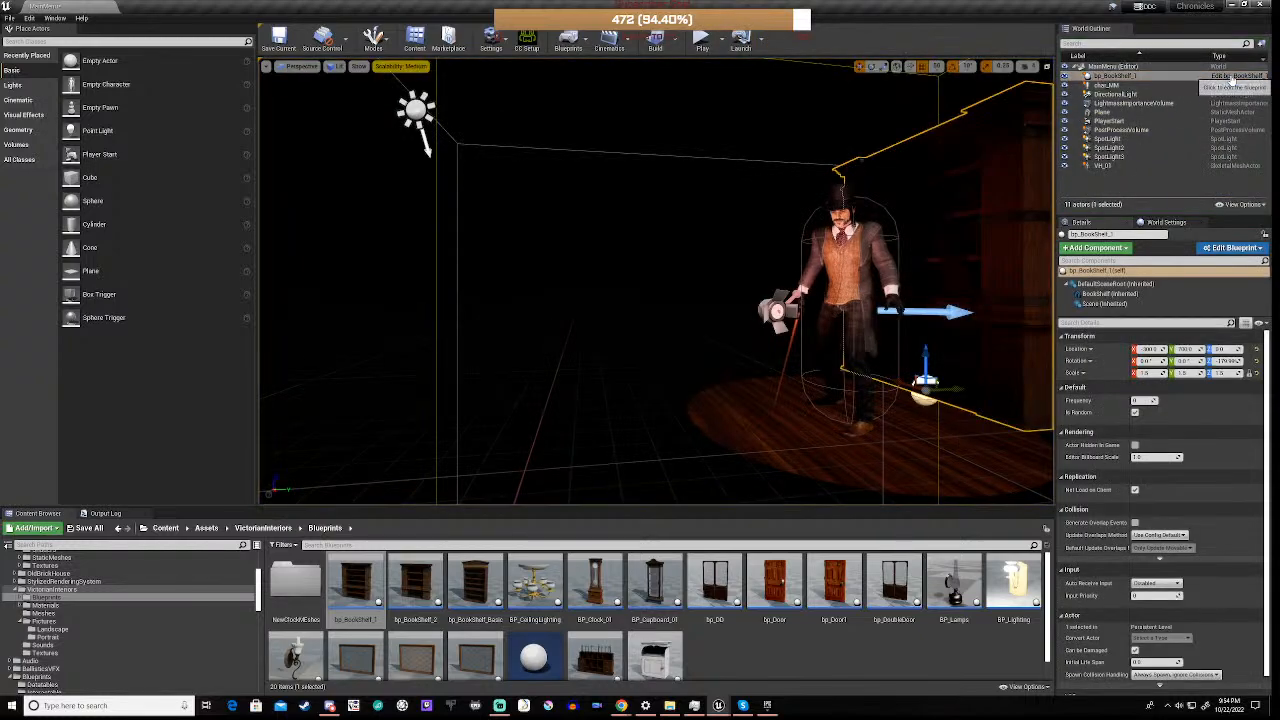
pyautogui.scroll(-6, 648, 332)
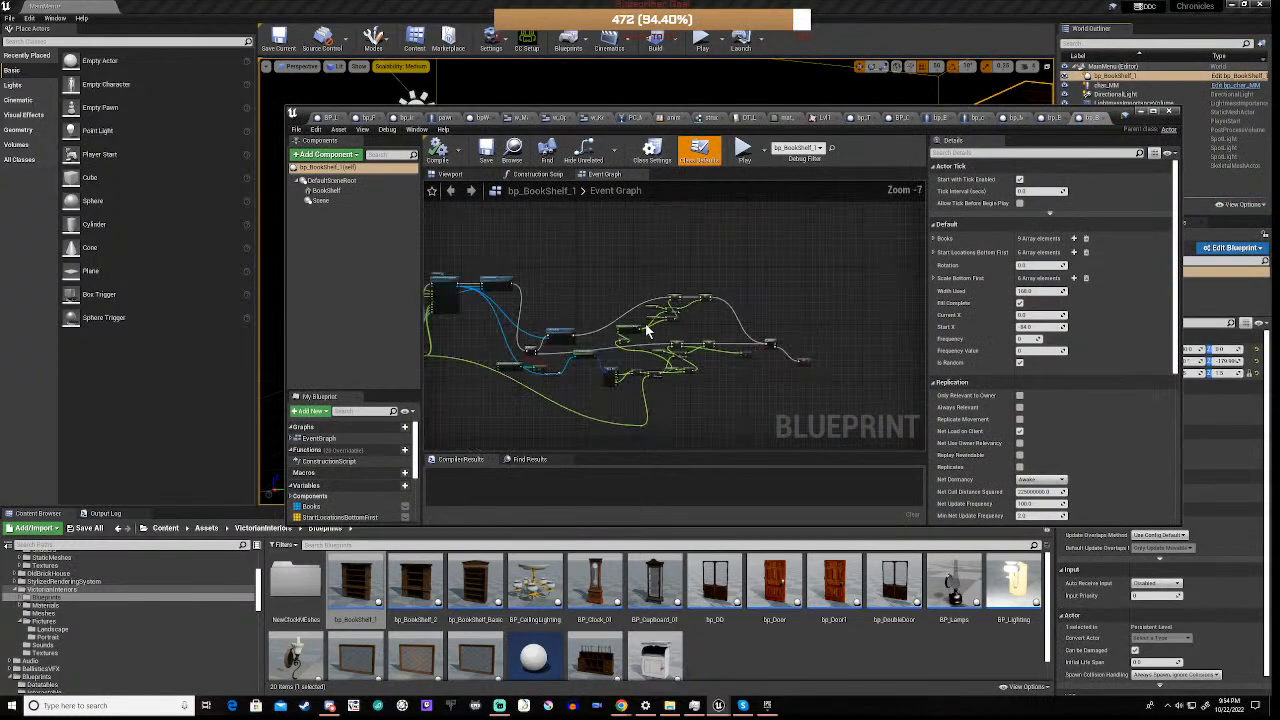
pyautogui.moveTo(450, 332); pyautogui.dragTo(899, 338, button='right')
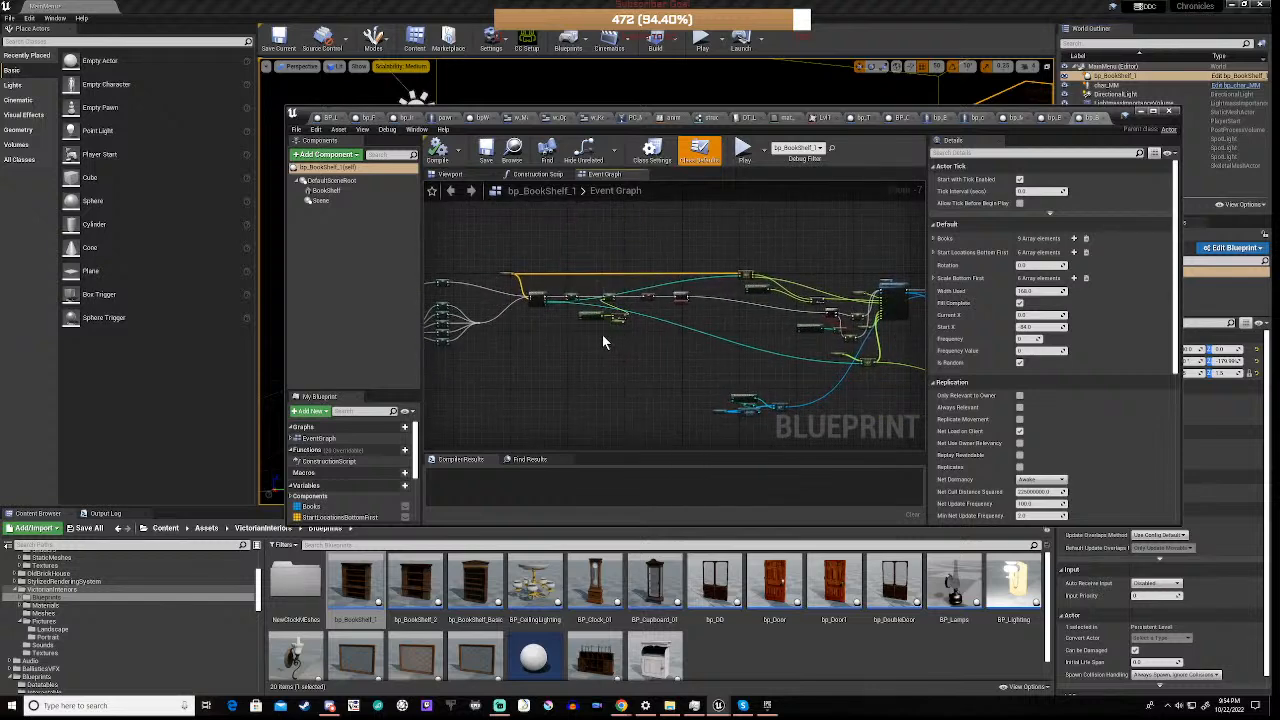
pyautogui.scroll(7, 762, 292)
pyautogui.moveTo(866, 337); pyautogui.dragTo(545, 364, button='right')
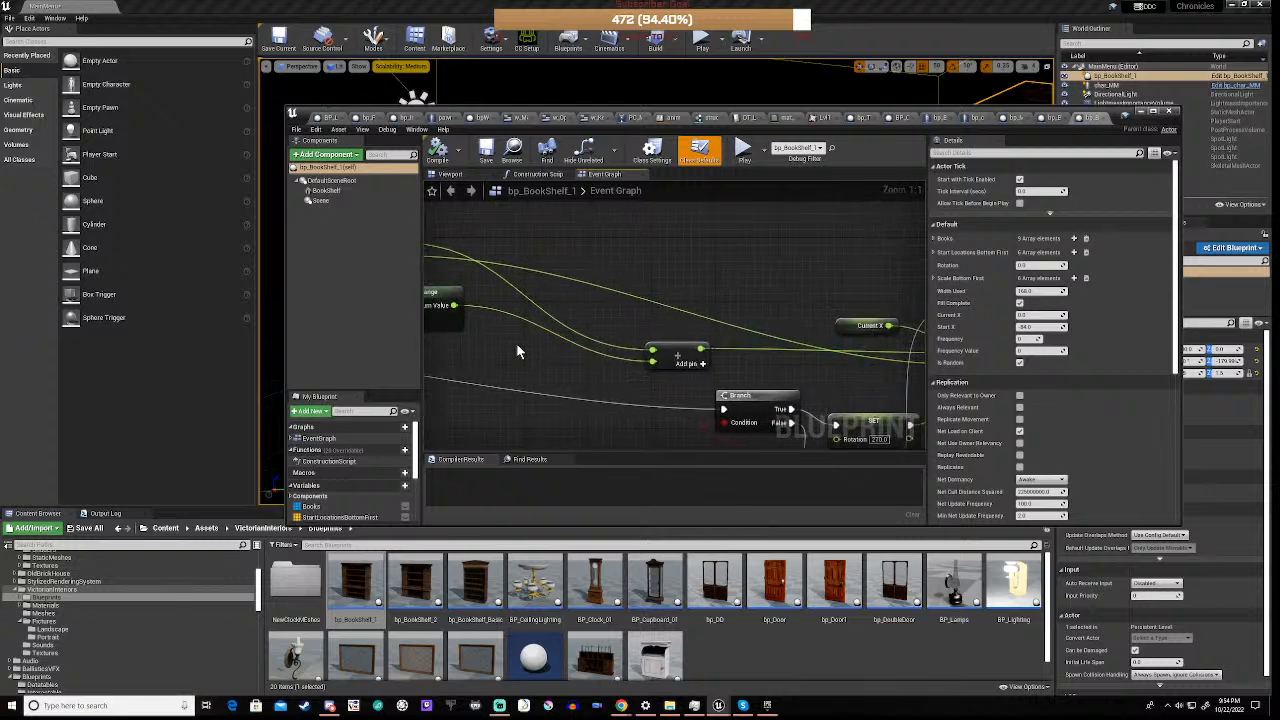
pyautogui.moveTo(516, 343); pyautogui.dragTo(1279, 343, button='right')
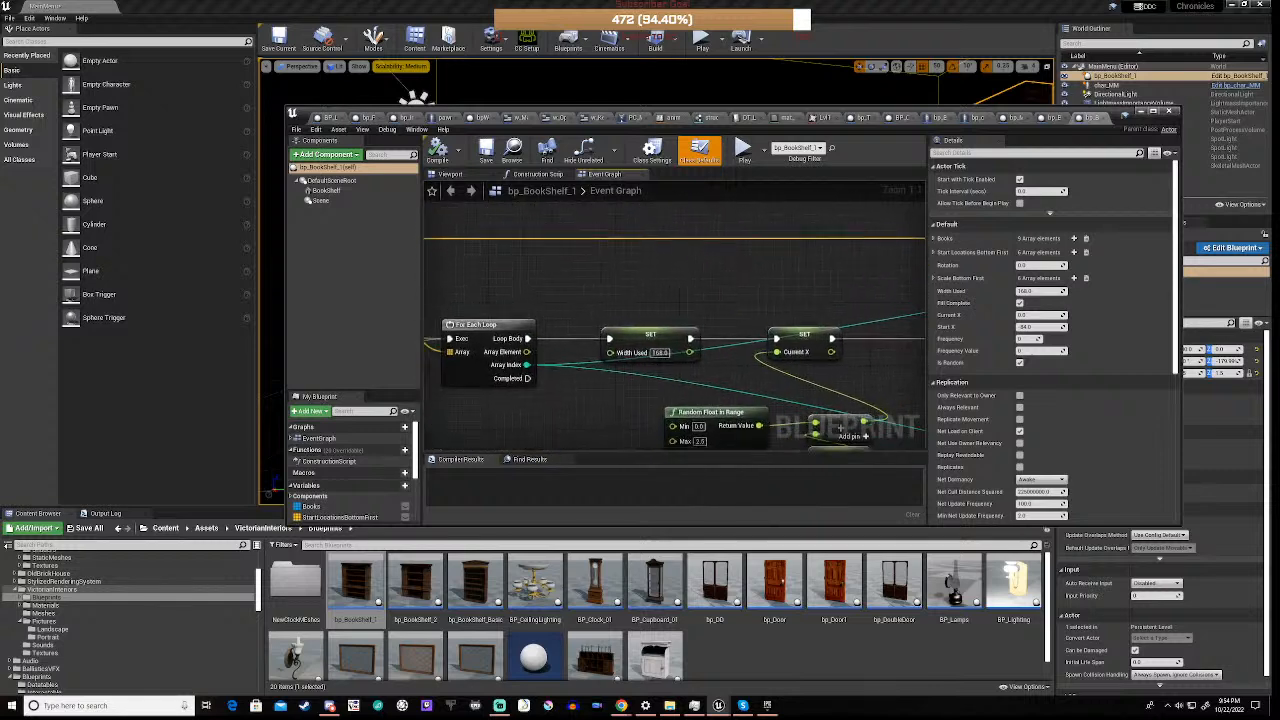
pyautogui.moveTo(650, 345); pyautogui.dragTo(920, 325, button='right')
pyautogui.moveTo(440, 357); pyautogui.dragTo(980, 333, button='right')
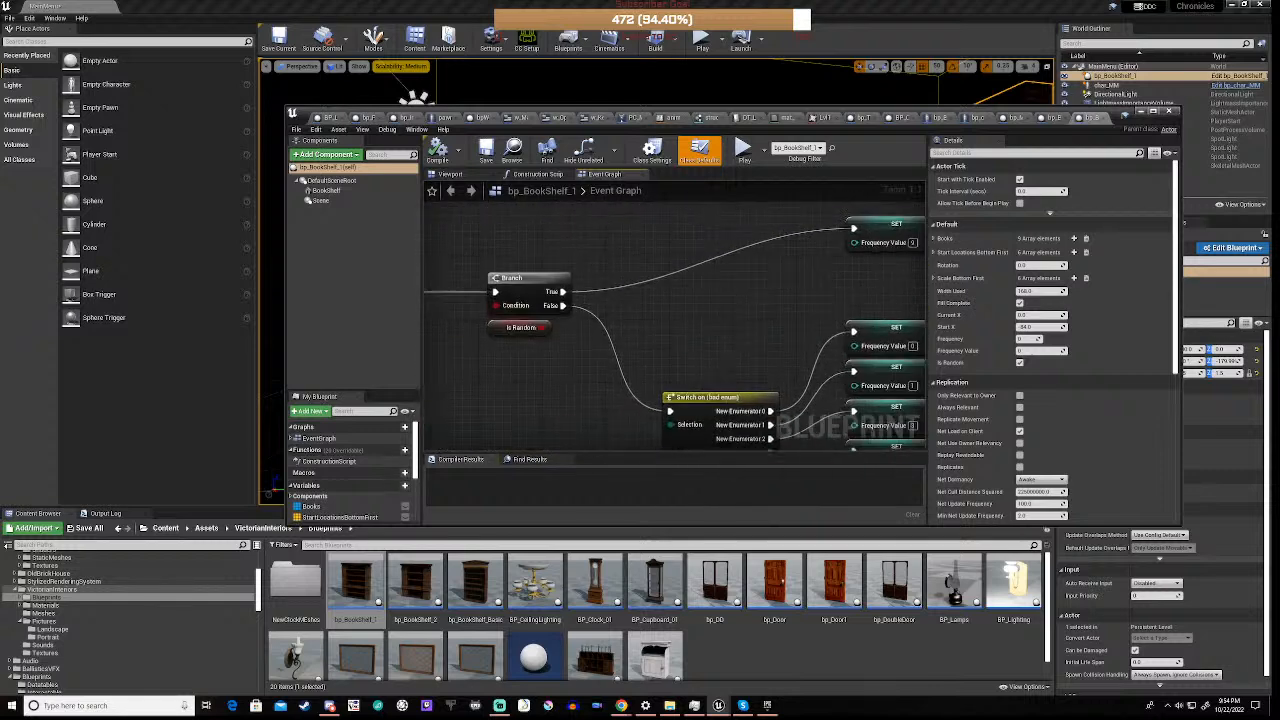
pyautogui.moveTo(700, 340); pyautogui.dragTo(638, 348, button='right')
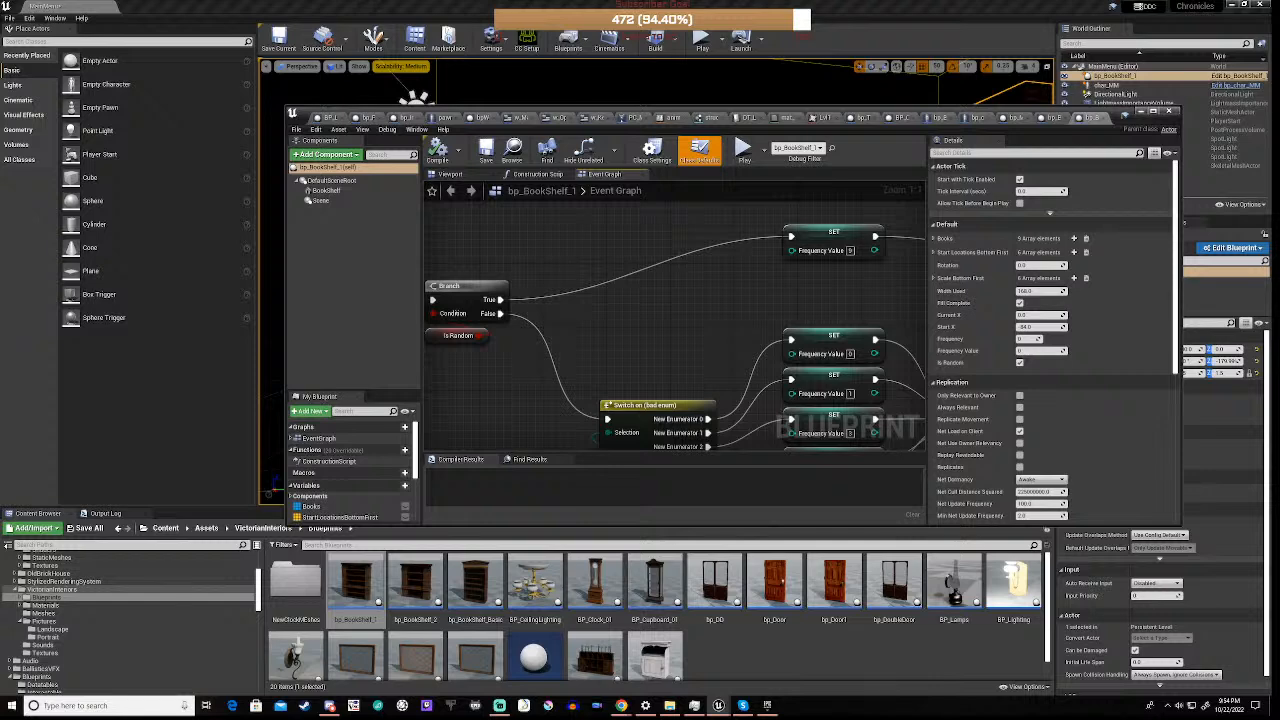
pyautogui.moveTo(931, 340); pyautogui.dragTo(896, 371, button='right')
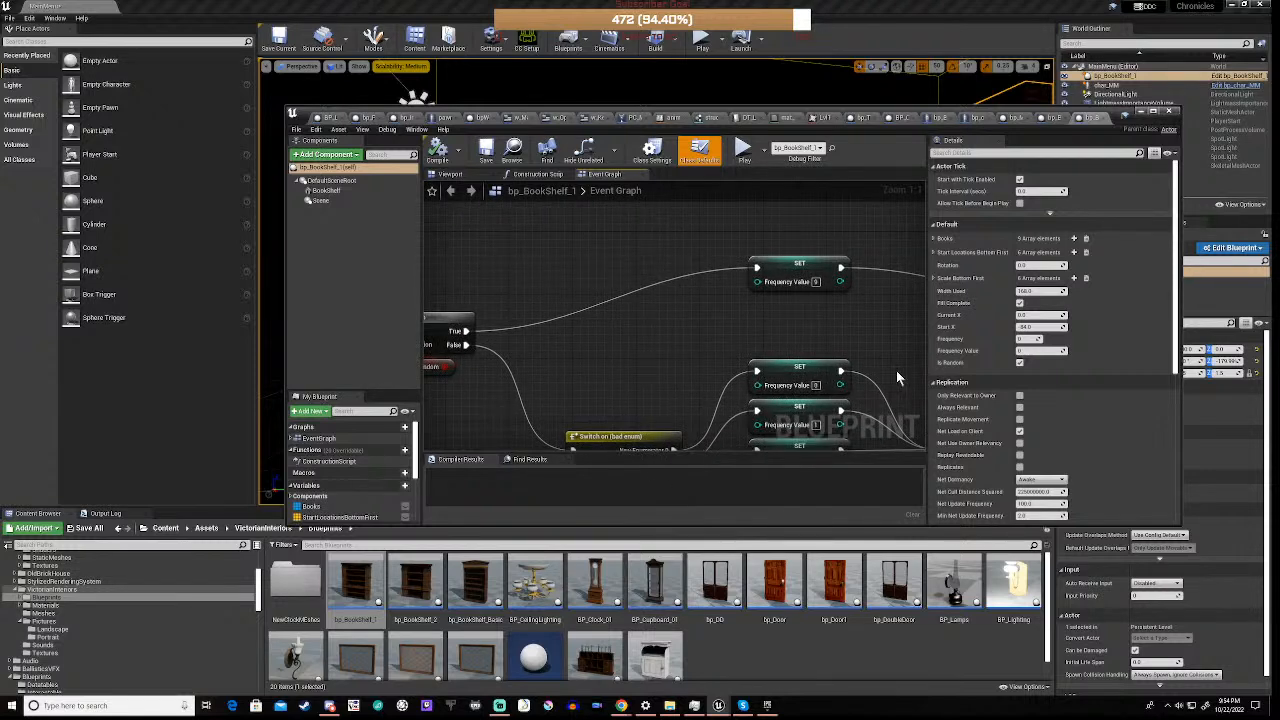
pyautogui.moveTo(674, 394); pyautogui.dragTo(766, 347, button='right')
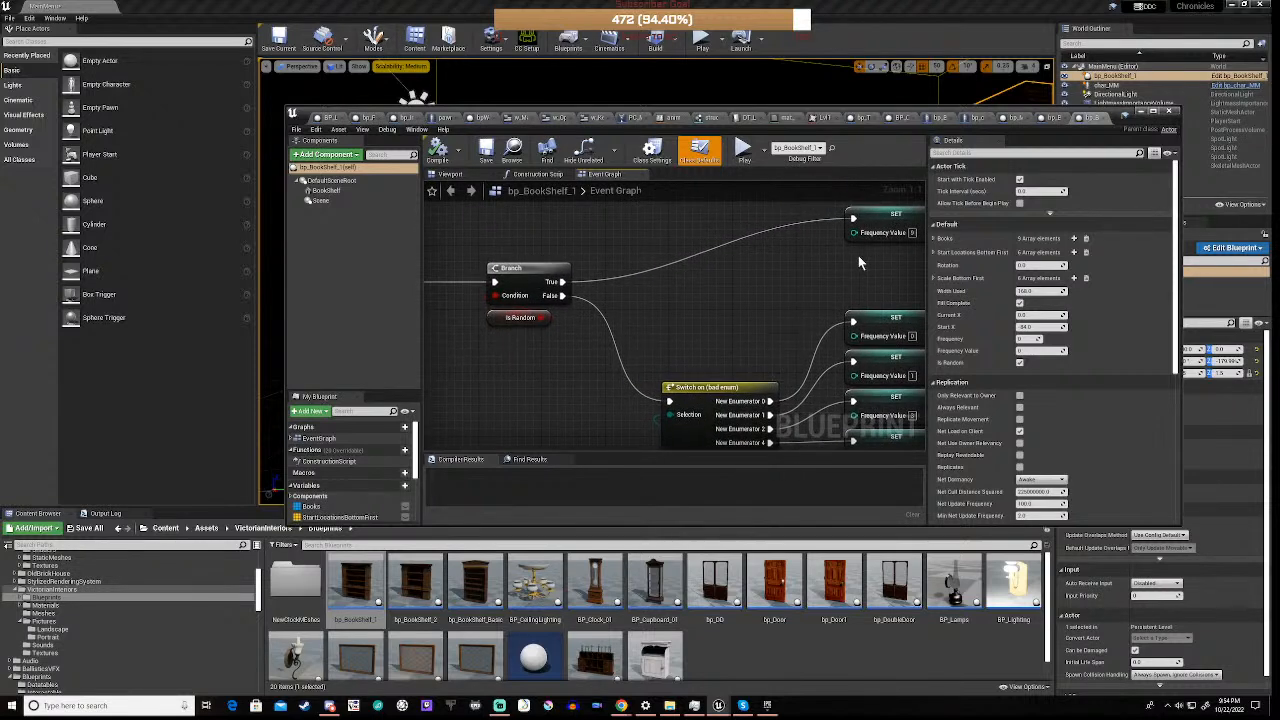
pyautogui.moveTo(858, 262); pyautogui.dragTo(420, 220, button='right')
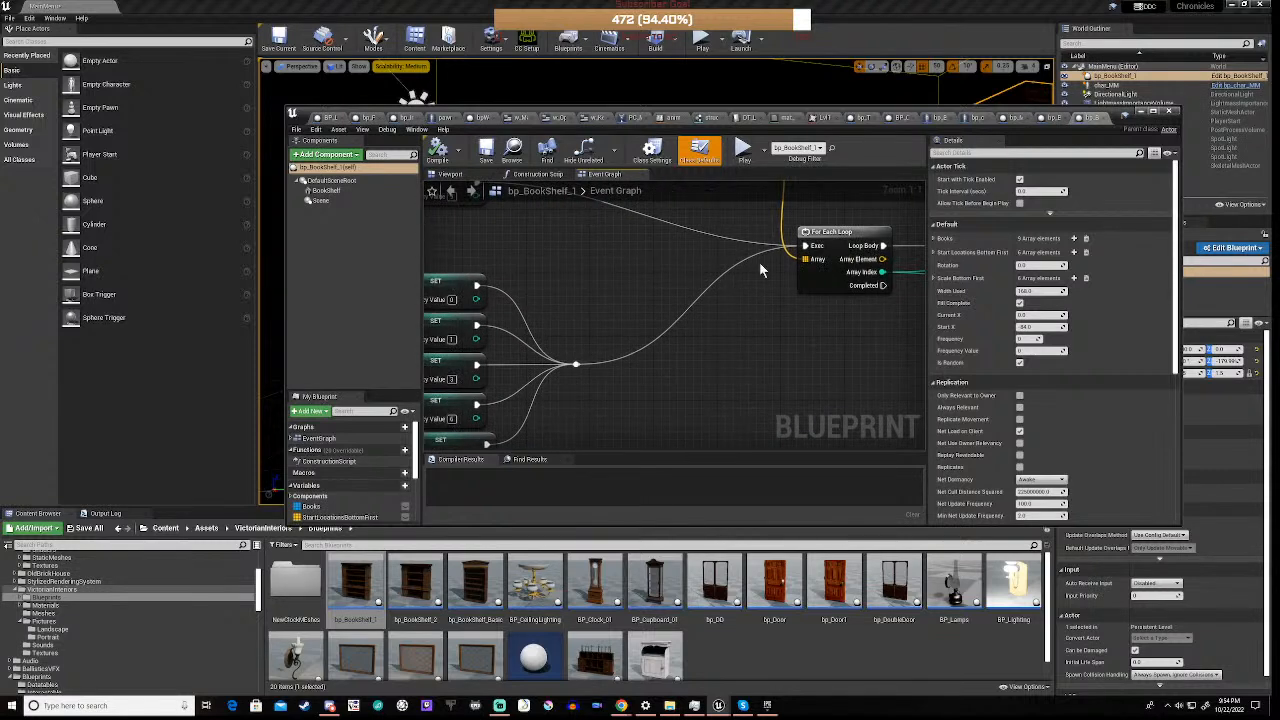
pyautogui.scroll(-4, 760, 270)
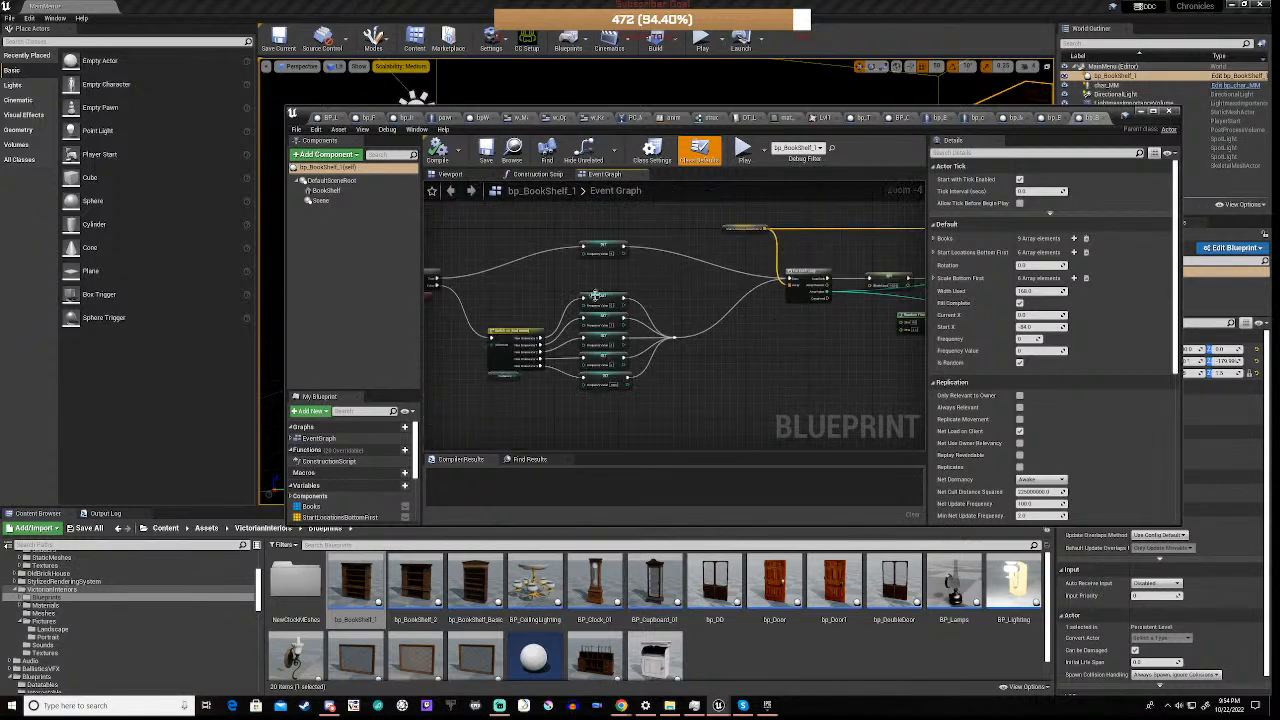
pyautogui.scroll(4, 521, 374)
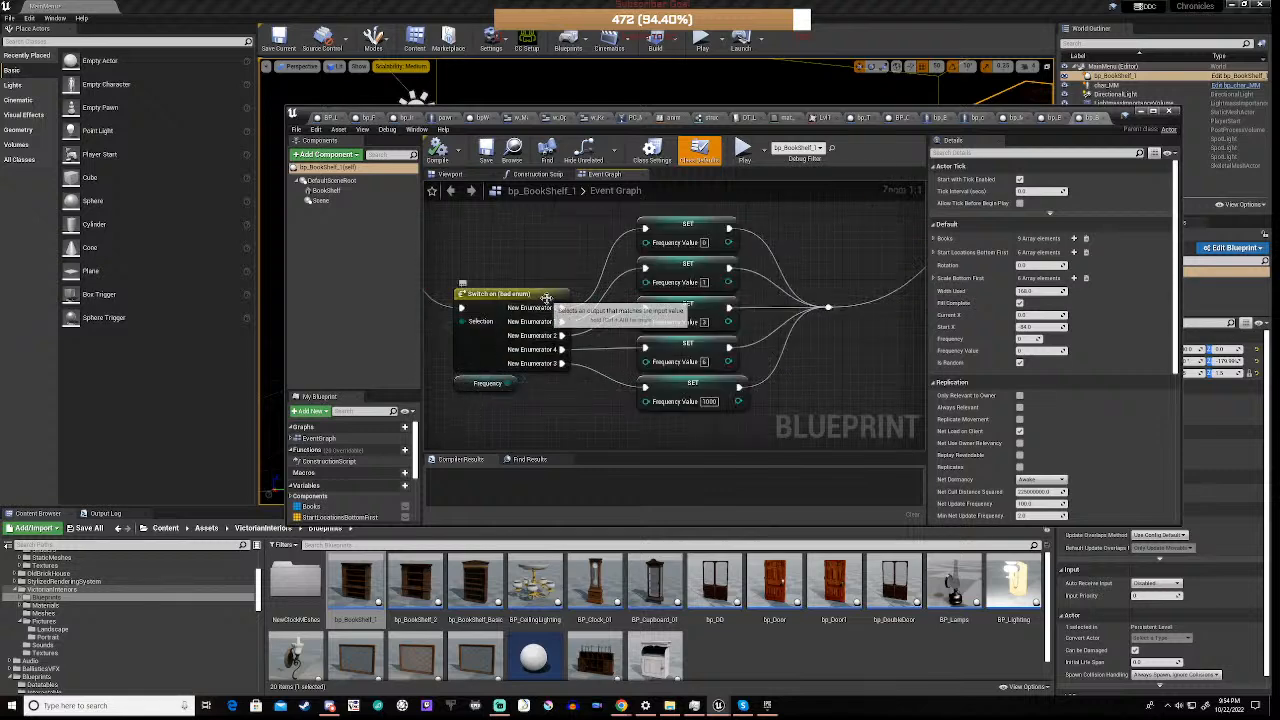
pyautogui.click(472, 386)
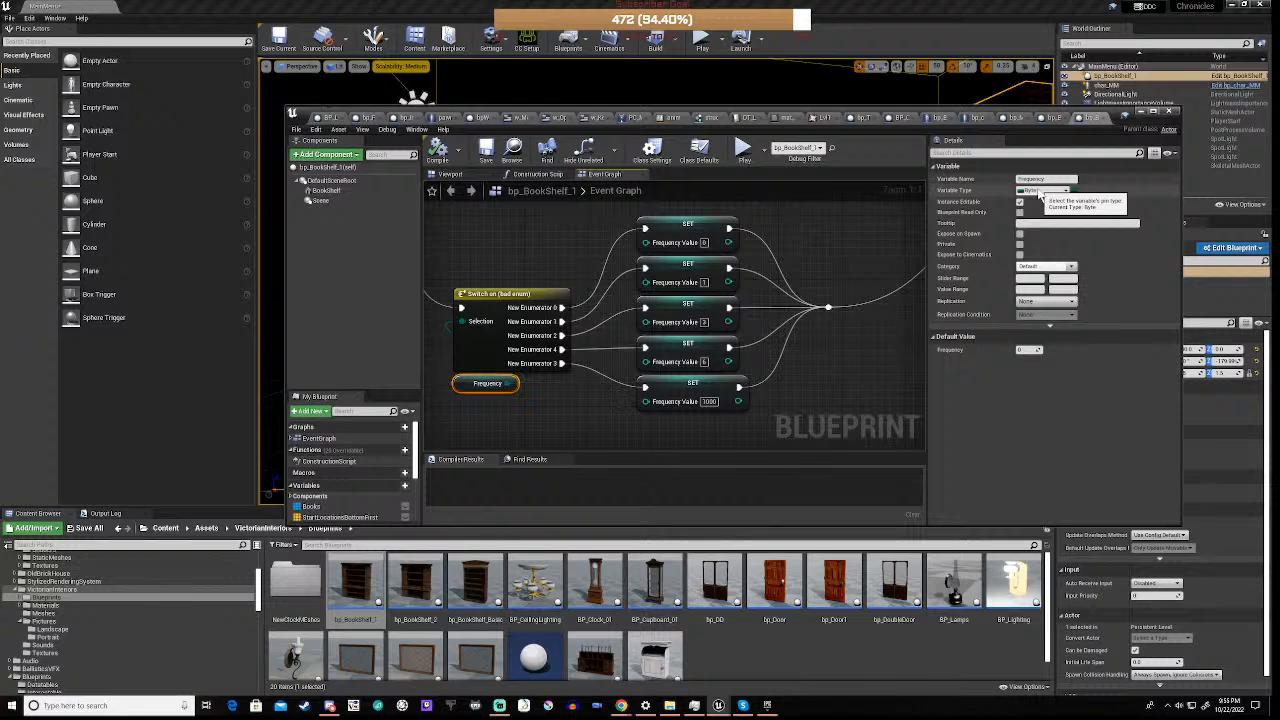
# Set Frequency Value to 1 in the SET node on the True branch of Is Random
pyautogui.moveTo(851, 314); pyautogui.dragTo(751, 340, button='right')
pyautogui.moveTo(485, 230); pyautogui.dragTo(600, 380, button='right')
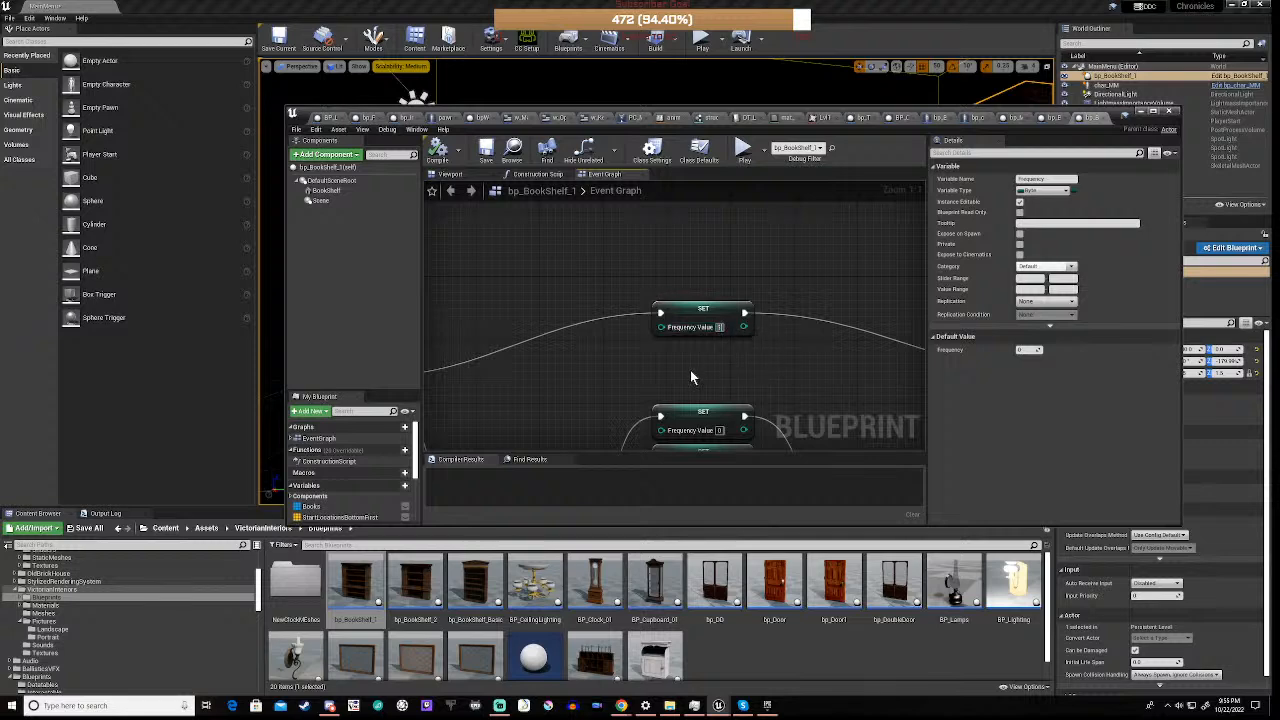
pyautogui.click(614, 366)
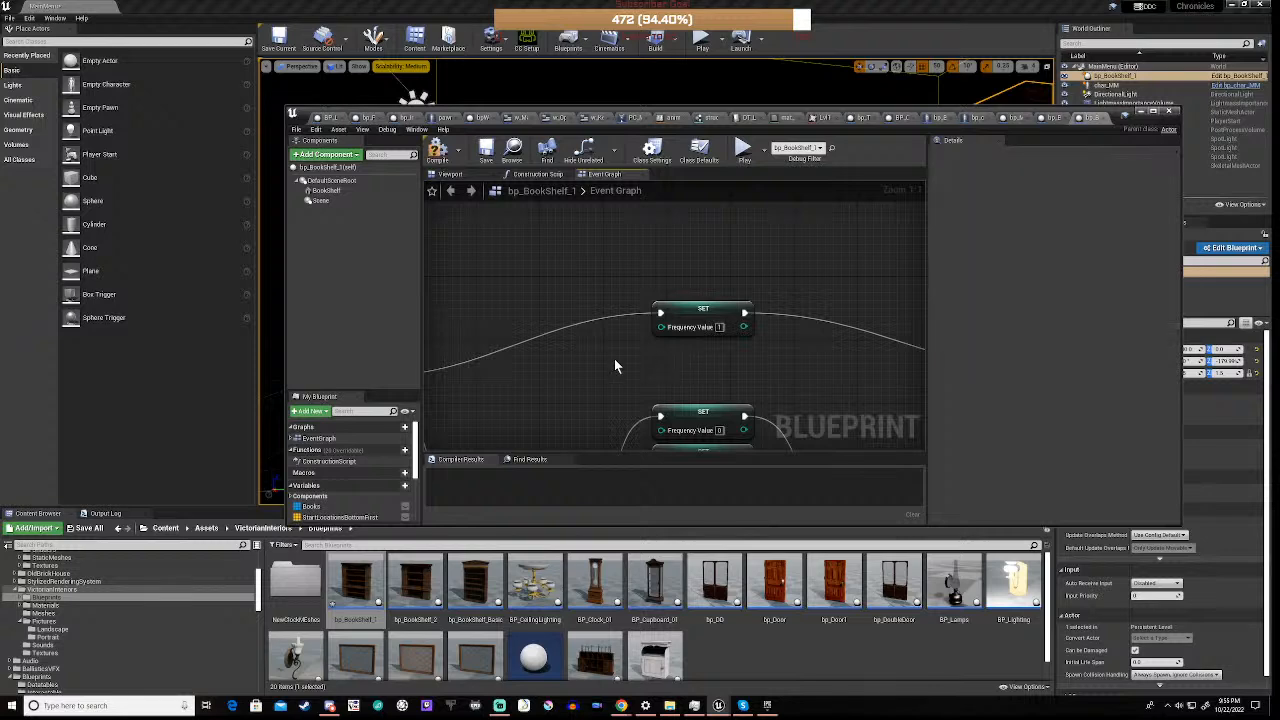
# Compile bp_BookShelf_1 and play-test the MainMenu level with the changed Frequency Value
pyautogui.click(440, 158)
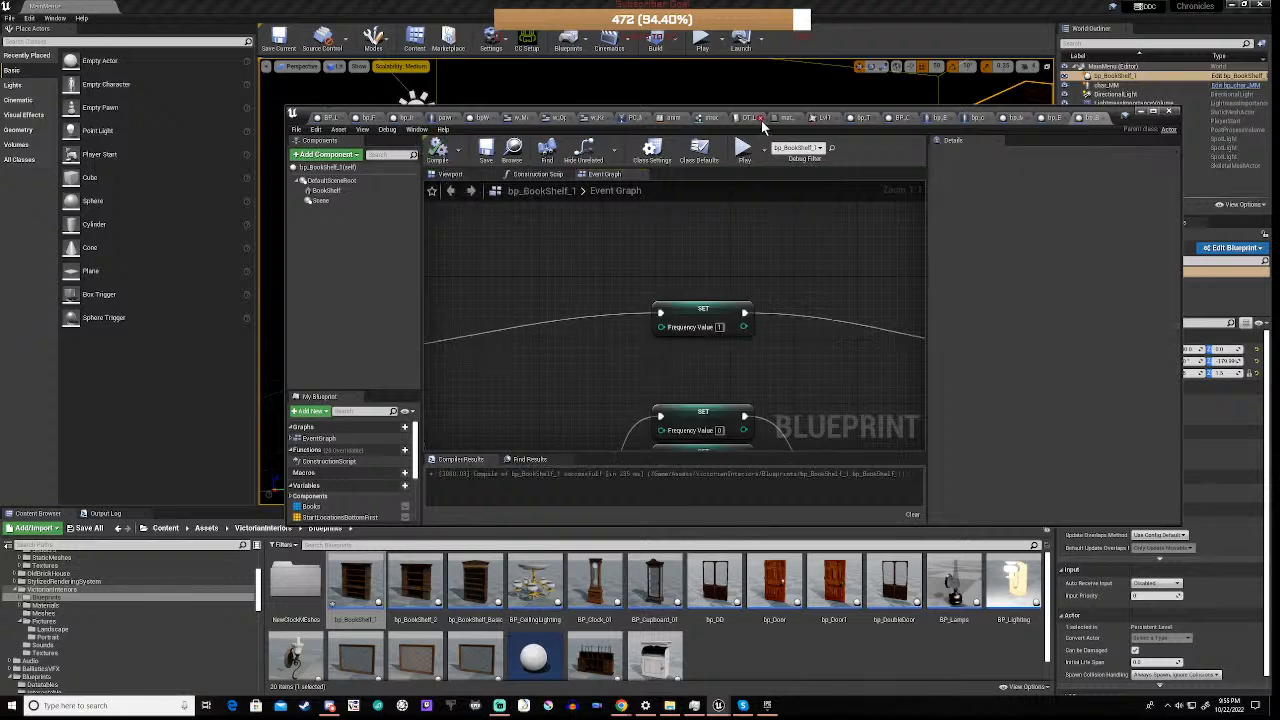
pyautogui.moveTo(826, 116); pyautogui.dragTo(733, 482)
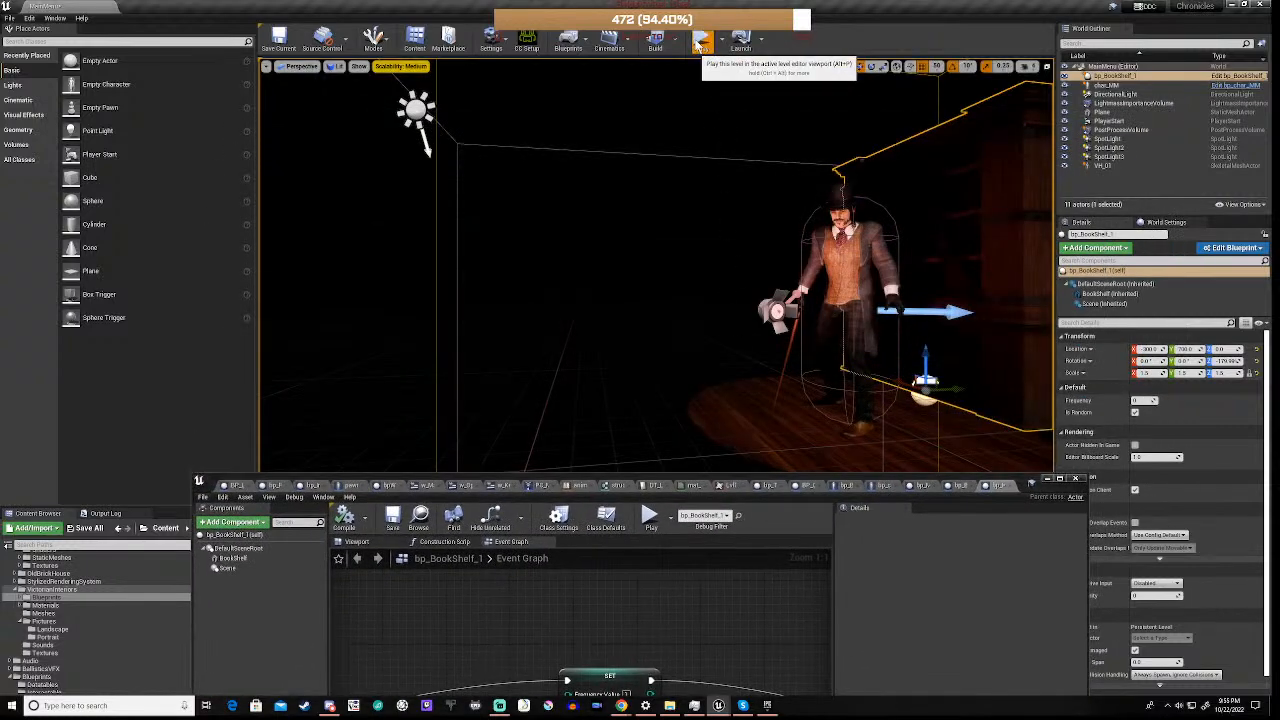
pyautogui.click(702, 40)
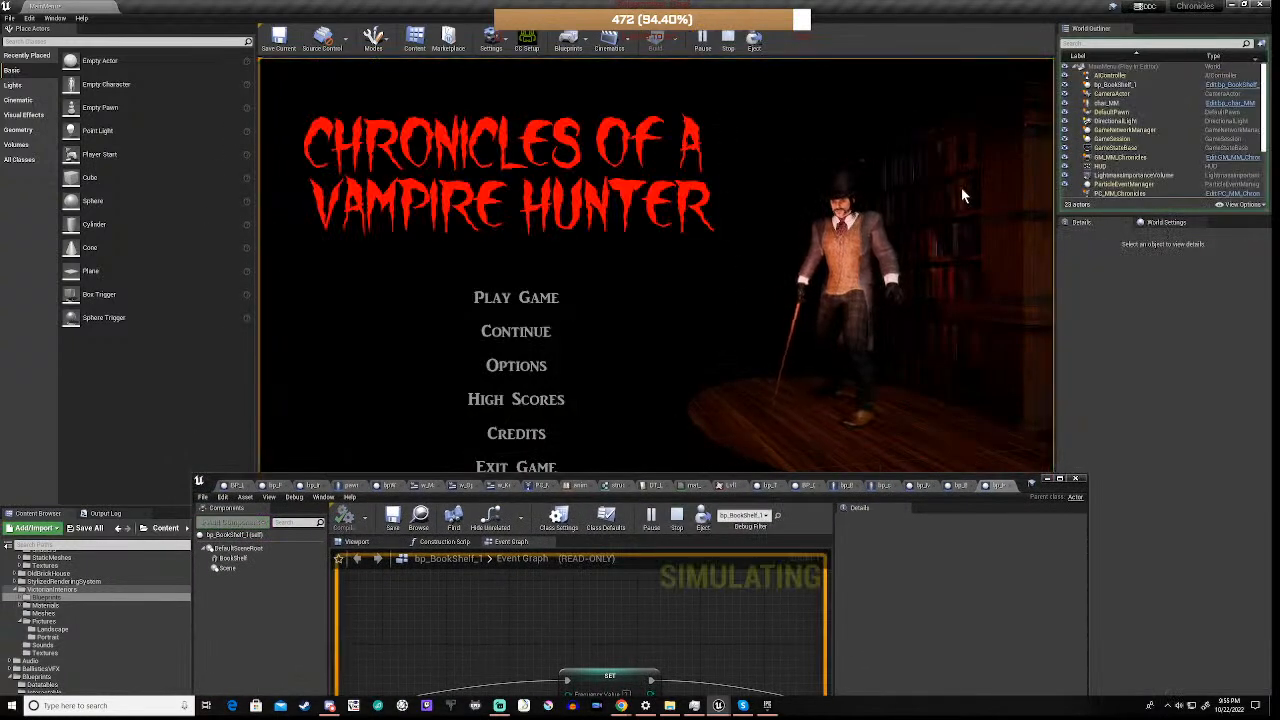
pyautogui.click(729, 42)
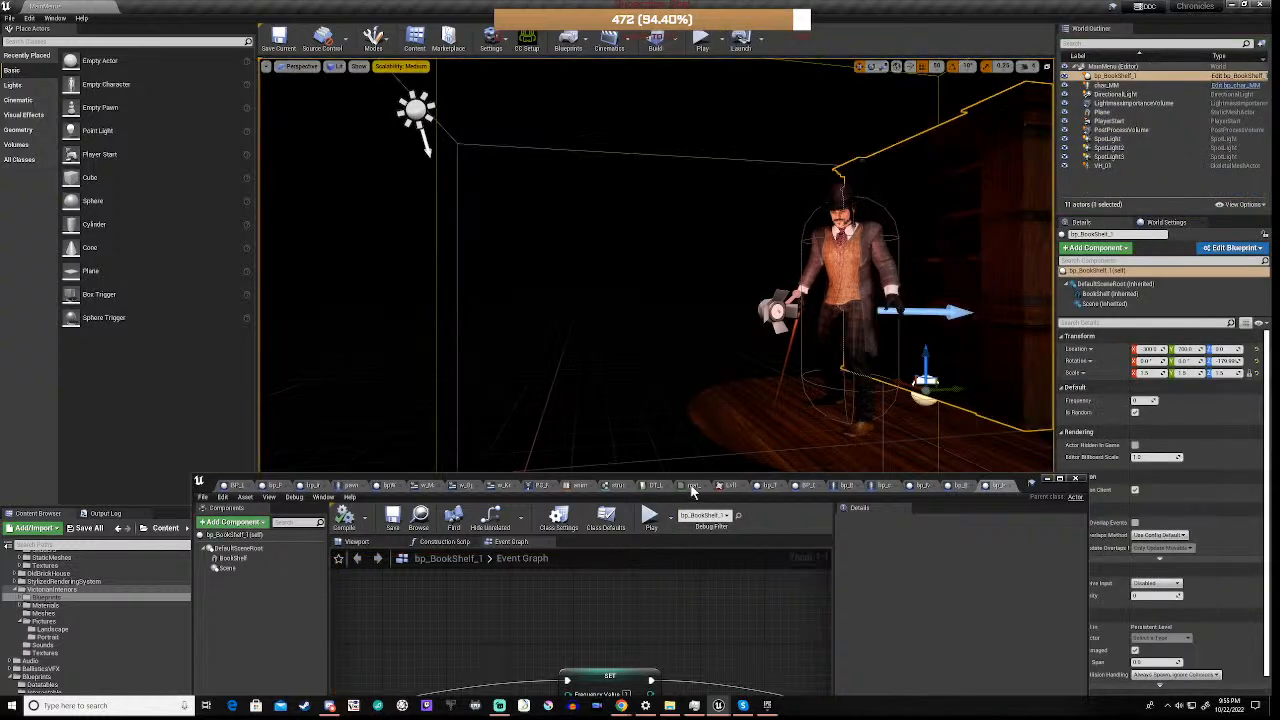
# Undo the Frequency Value edit in bp_BookShelf_1 and the bookshelf's last move in the level
pyautogui.moveTo(699, 481); pyautogui.dragTo(721, 250)
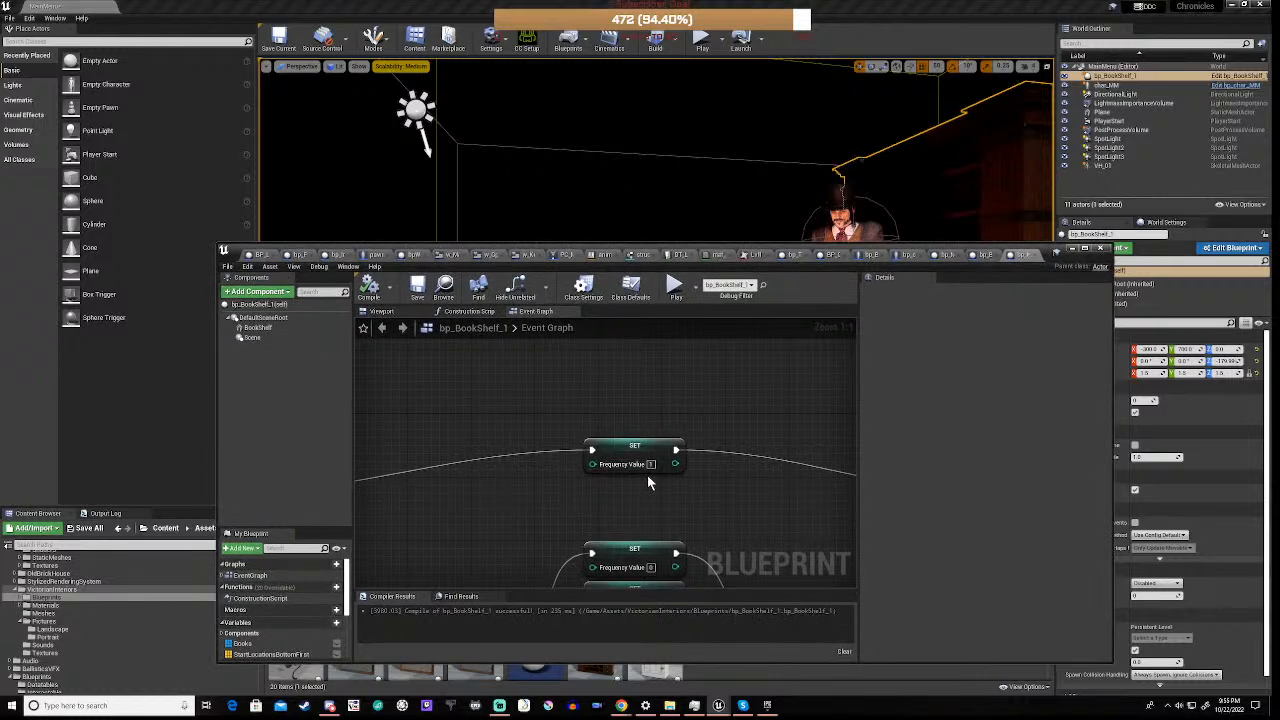
pyautogui.hotkey('ctrl', 'z')
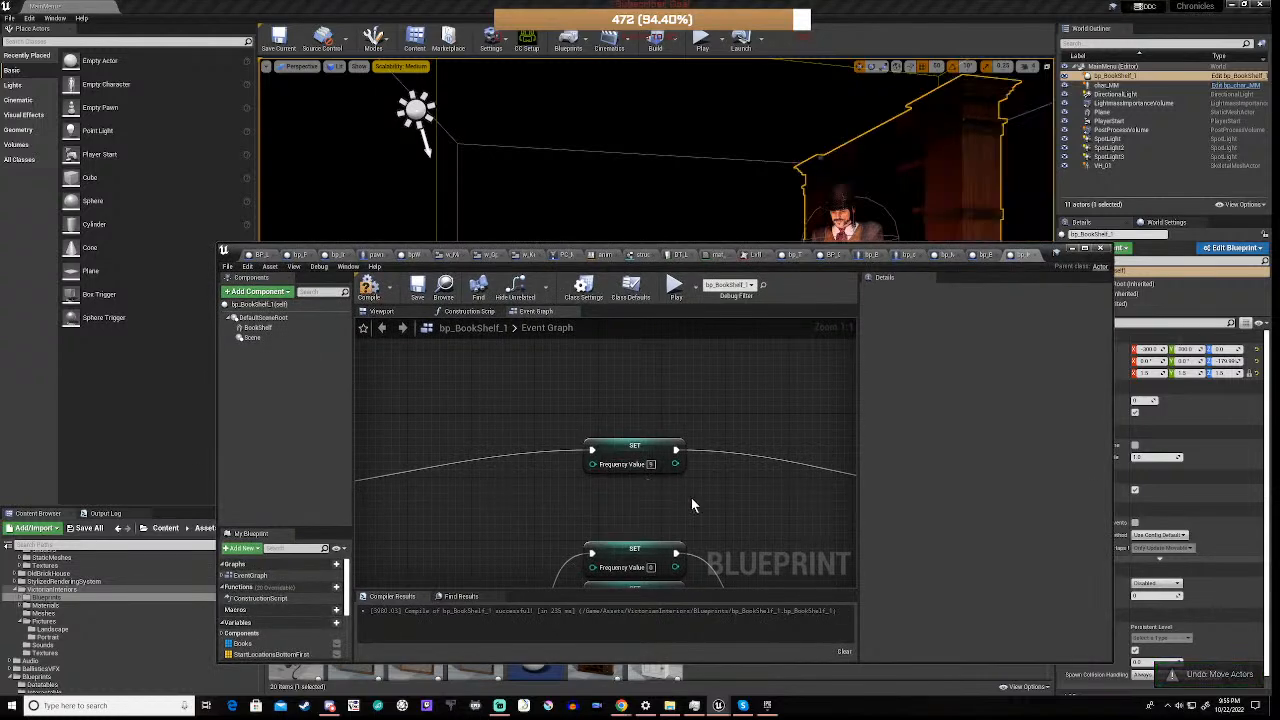
# Examine the bp_BookShelf_1 Event Graph from the Is Random branch through the For Each Loop, random offsets and book rotation nodes
pyautogui.scroll(-4, 713, 510)
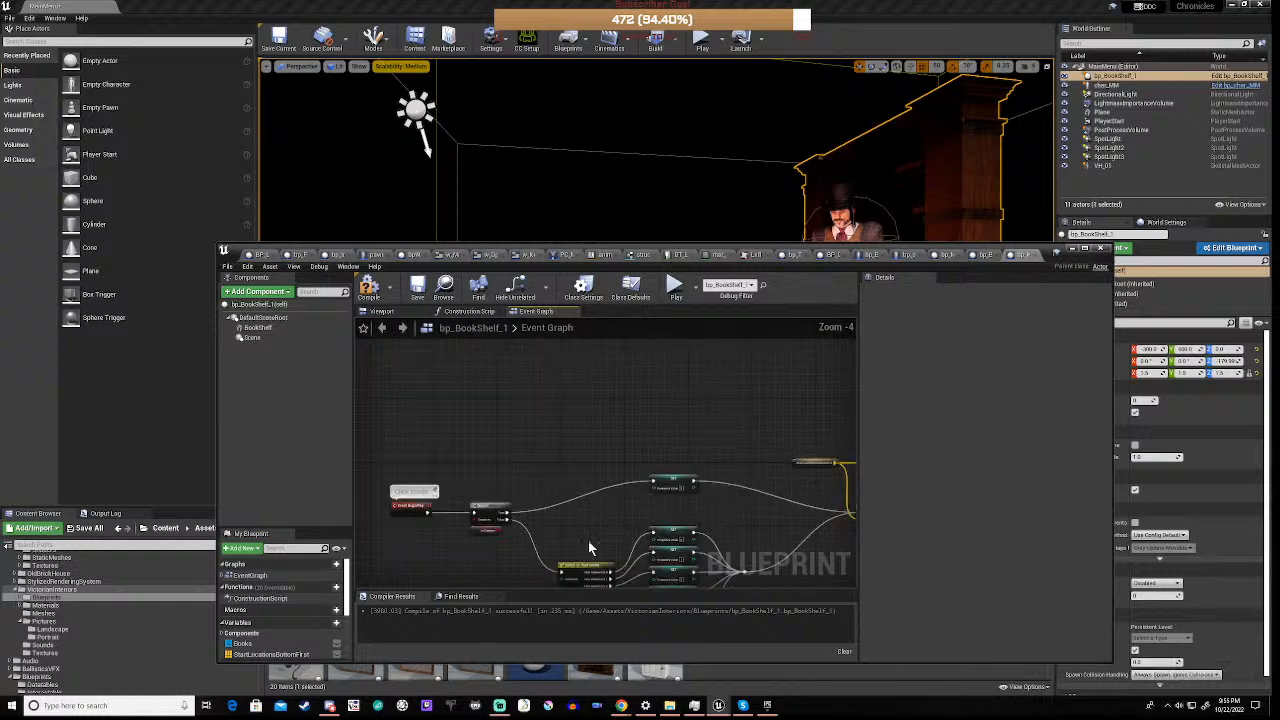
pyautogui.moveTo(588, 548)
pyautogui.mouseDown(button='right')
pyautogui.moveTo(632, 478)
pyautogui.moveTo(330, 482)
pyautogui.moveTo(589, 546)
pyautogui.mouseUp(button='right')
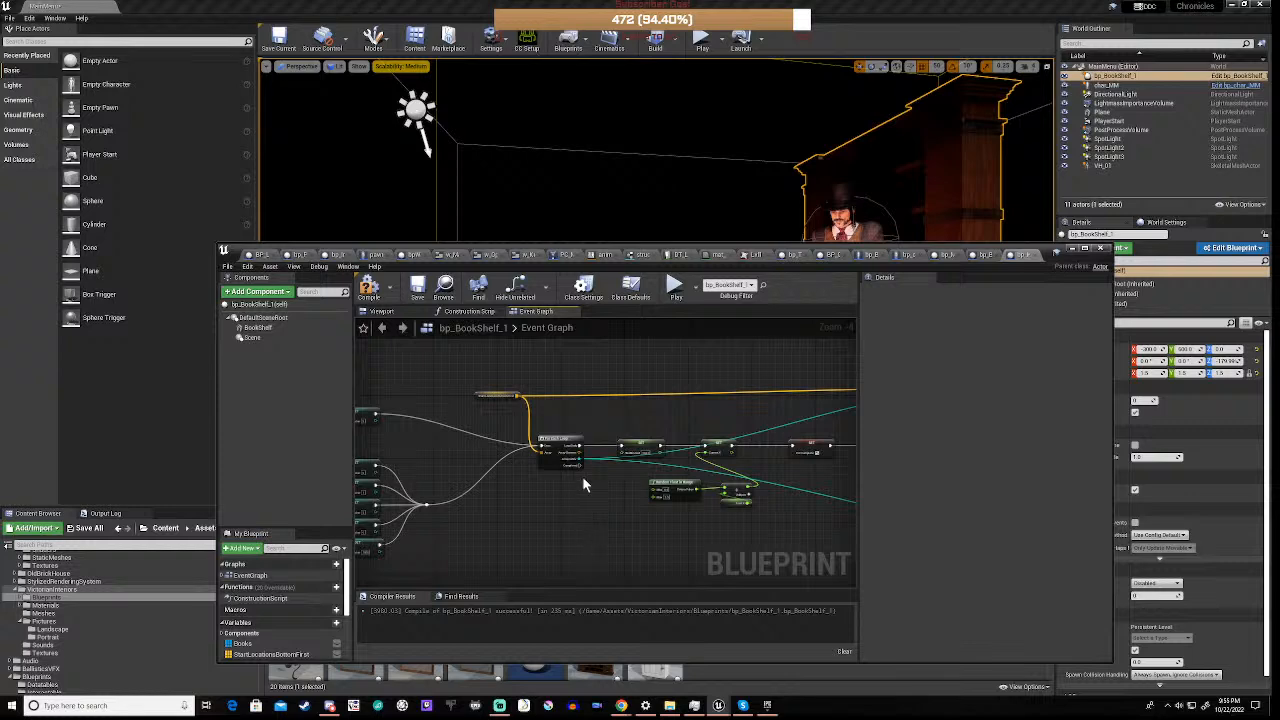
pyautogui.scroll(4, 584, 485)
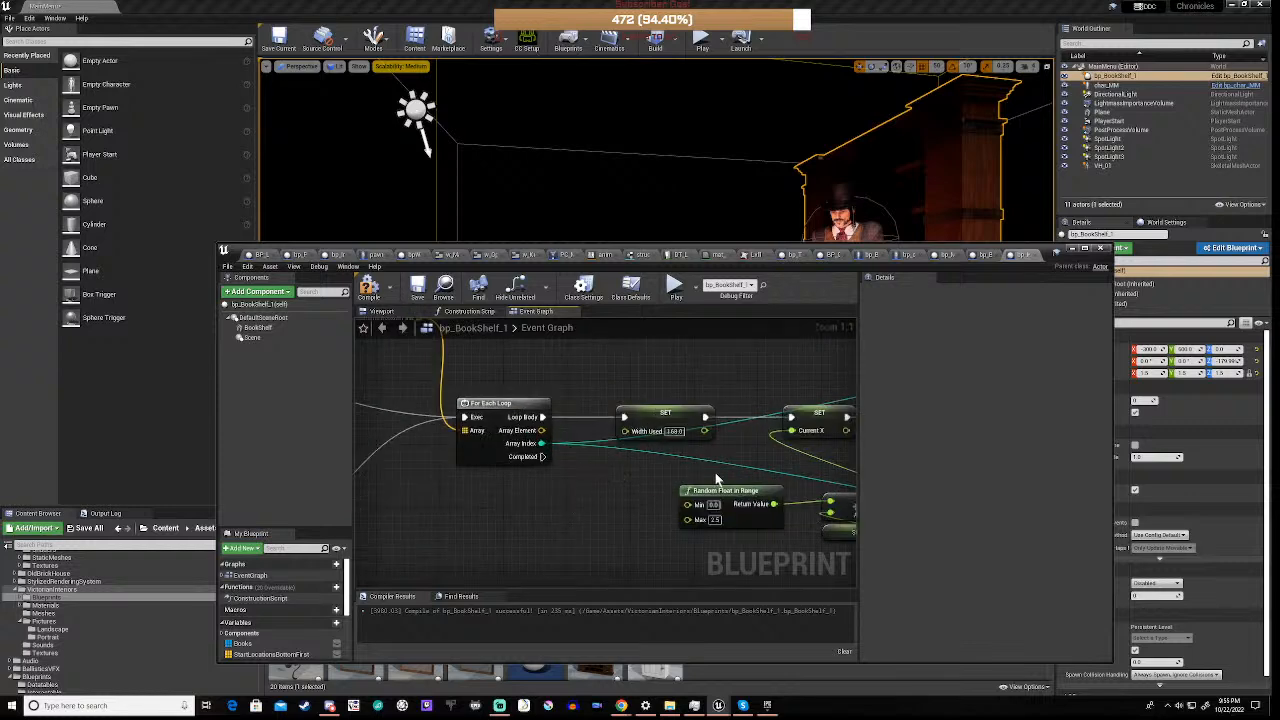
pyautogui.moveTo(715, 478); pyautogui.dragTo(480, 494, button='right')
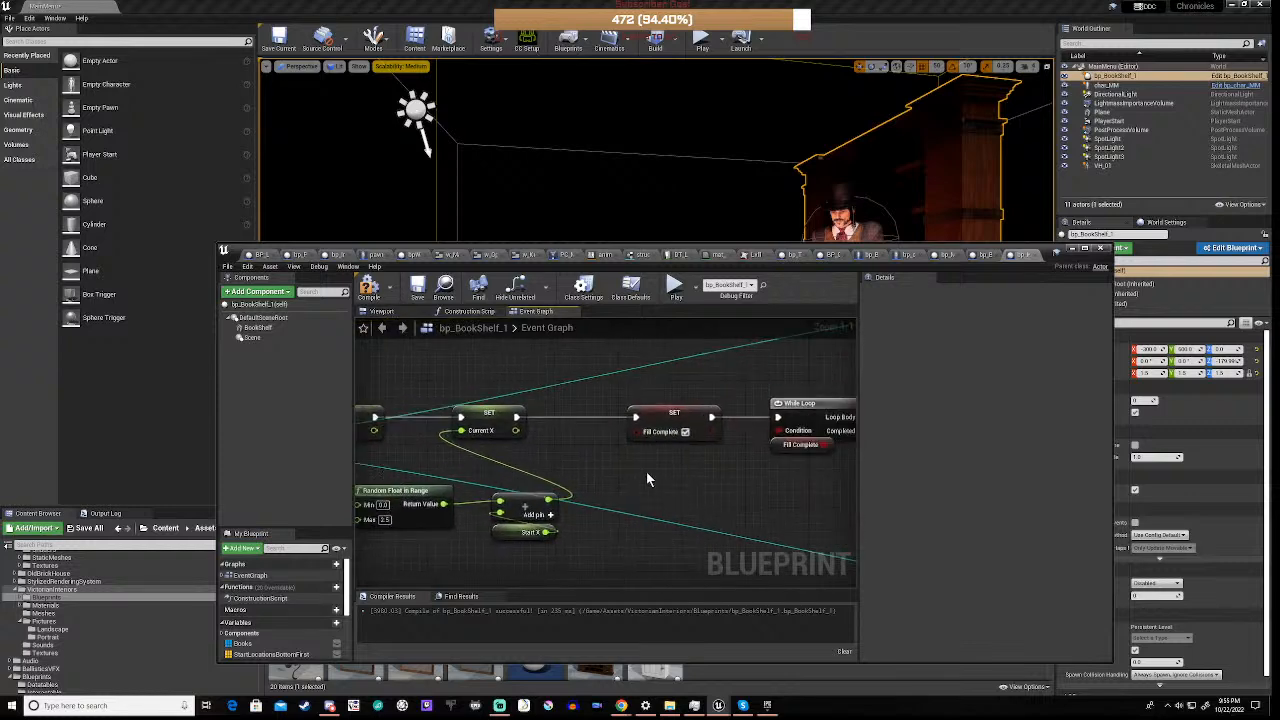
pyautogui.moveTo(812, 496); pyautogui.dragTo(464, 535, button='right')
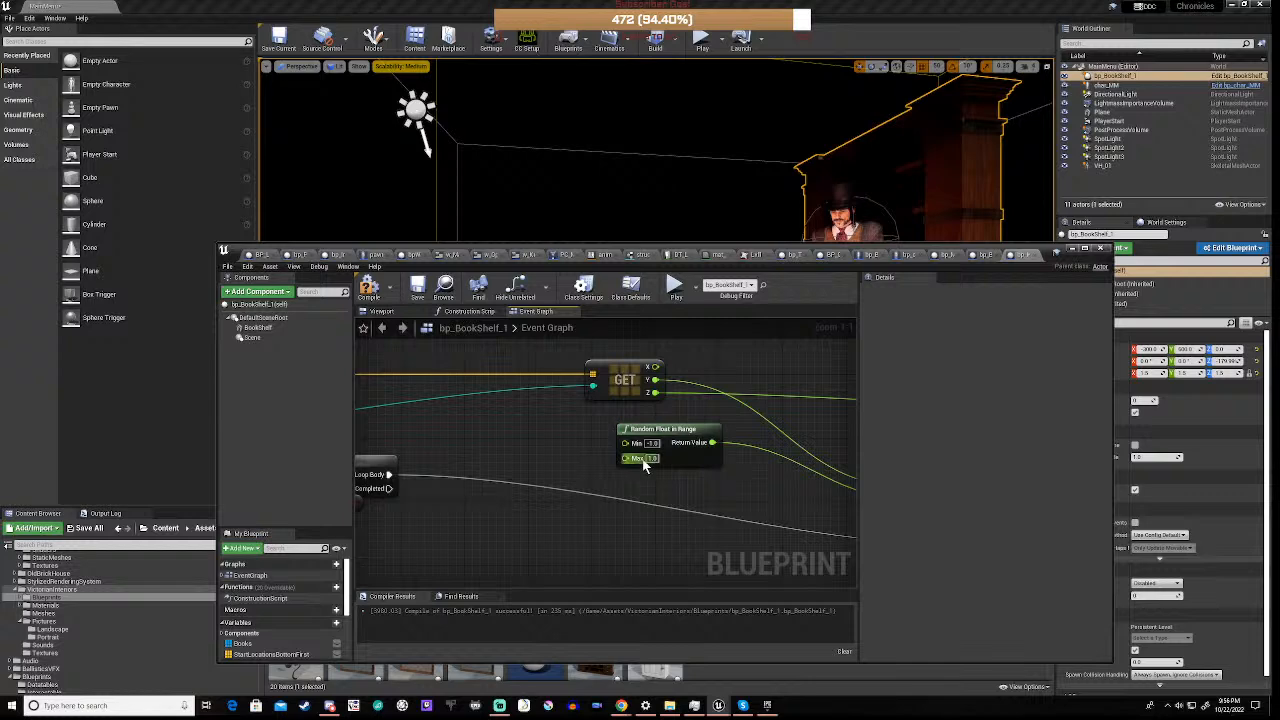
pyautogui.scroll(-2, 577, 454)
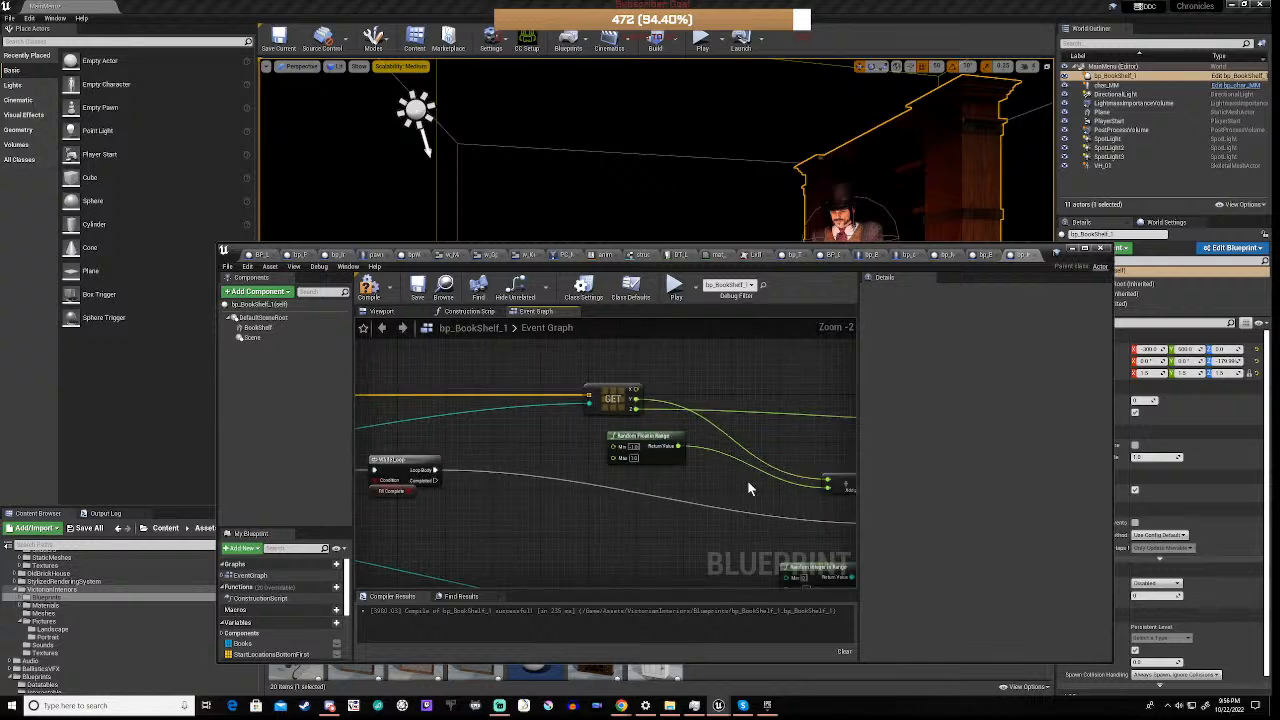
pyautogui.moveTo(747, 488); pyautogui.dragTo(455, 388, button='right')
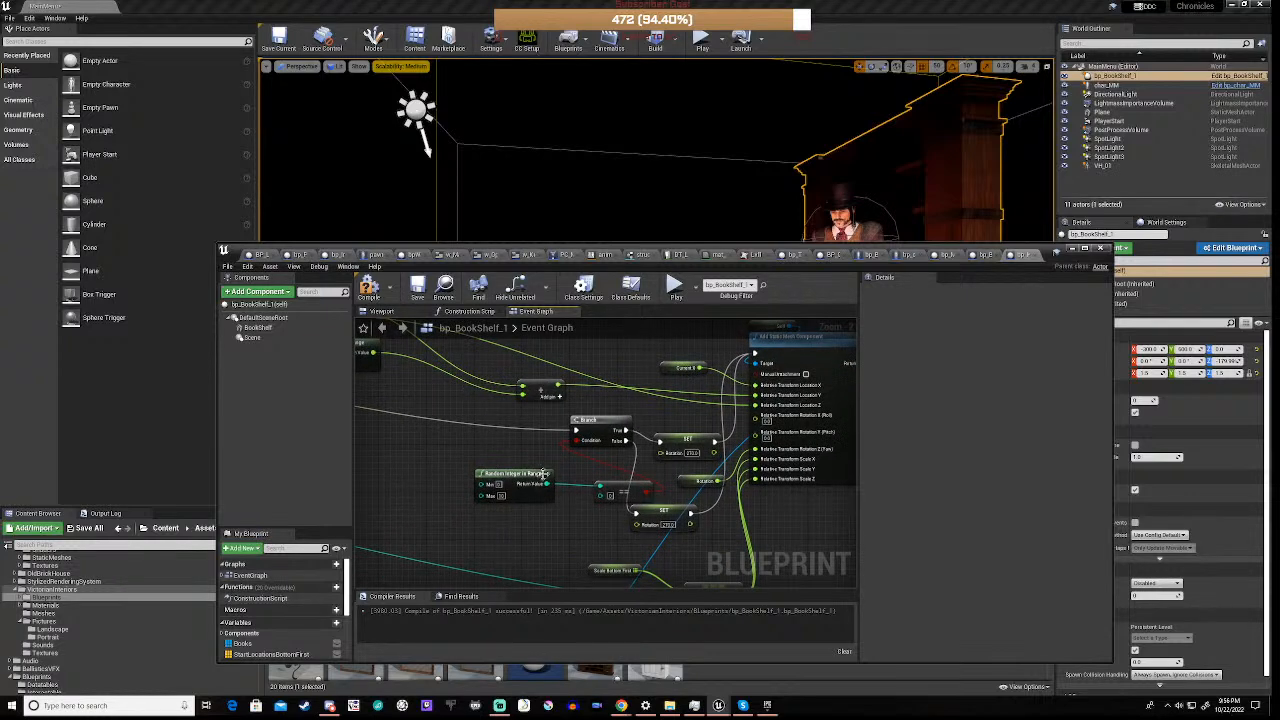
pyautogui.scroll(2, 636, 455)
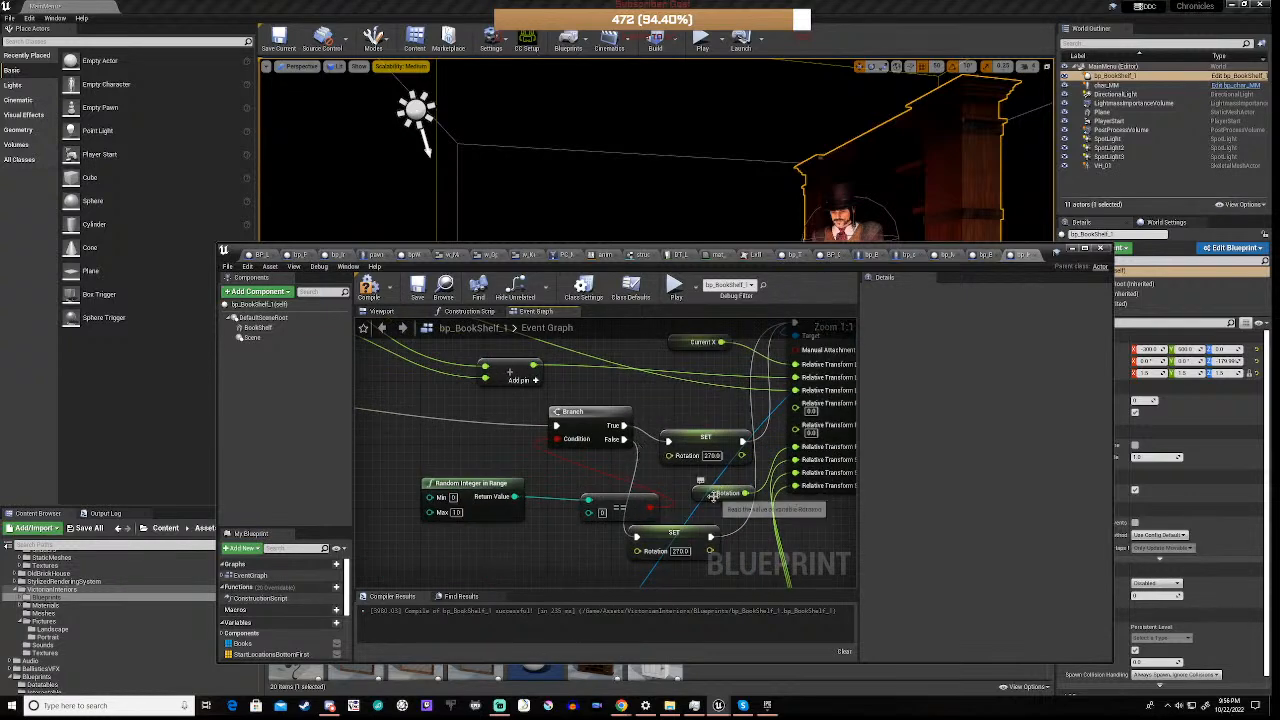
pyautogui.scroll(-5, 561, 552)
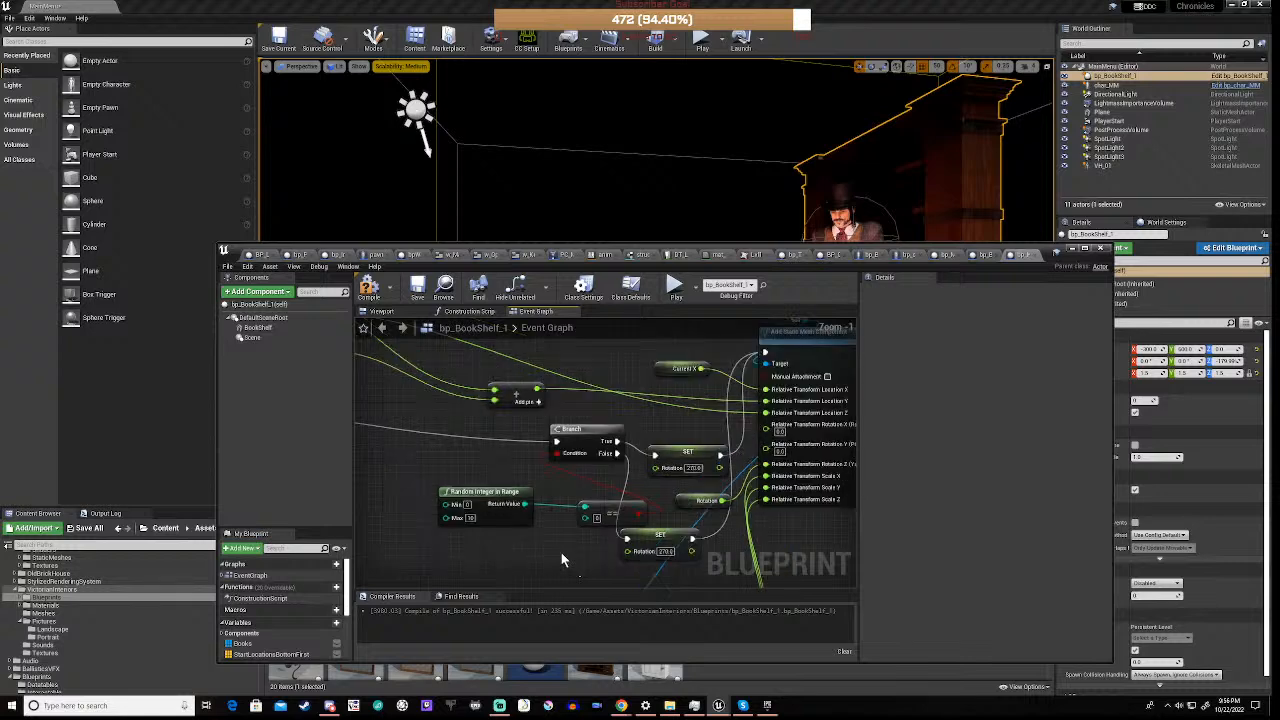
pyautogui.moveTo(695, 553); pyautogui.dragTo(465, 442, button='right')
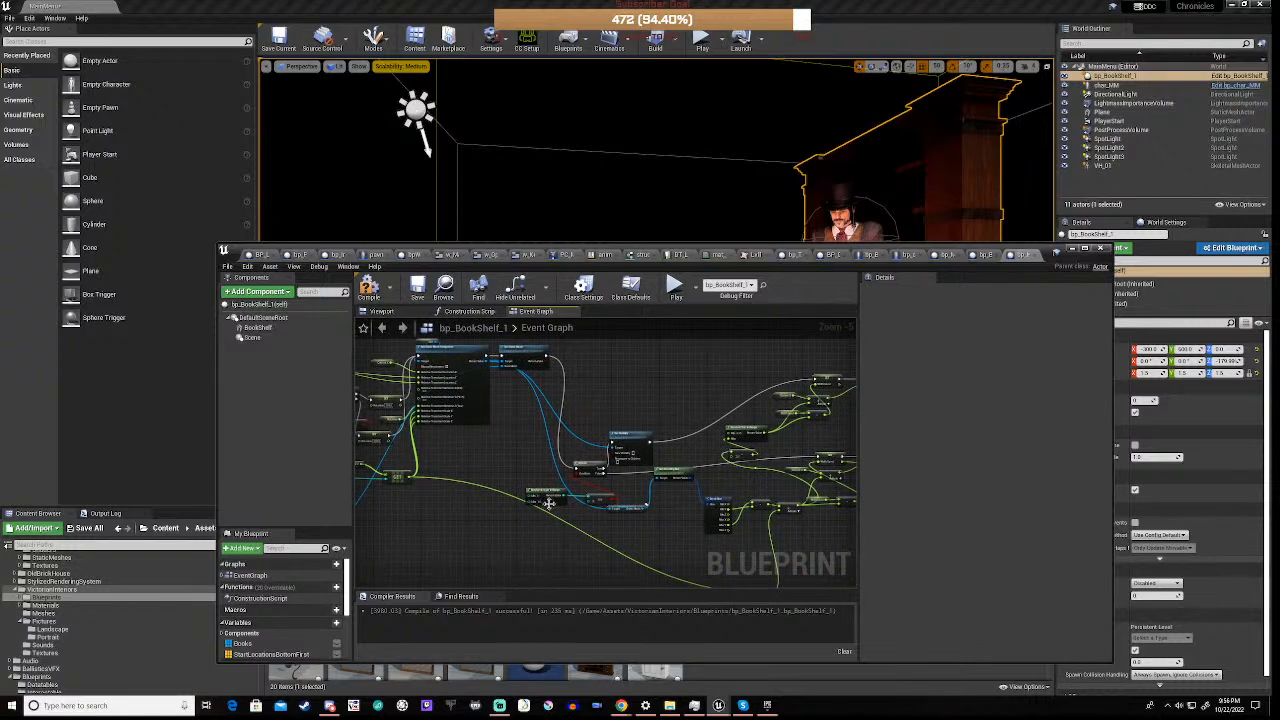
# Examine the Set Static Mesh, Width Used and Current X logic through Fill Complete, and recheck the For Each Loop
pyautogui.scroll(5, 548, 503)
pyautogui.scroll(-4, 668, 461)
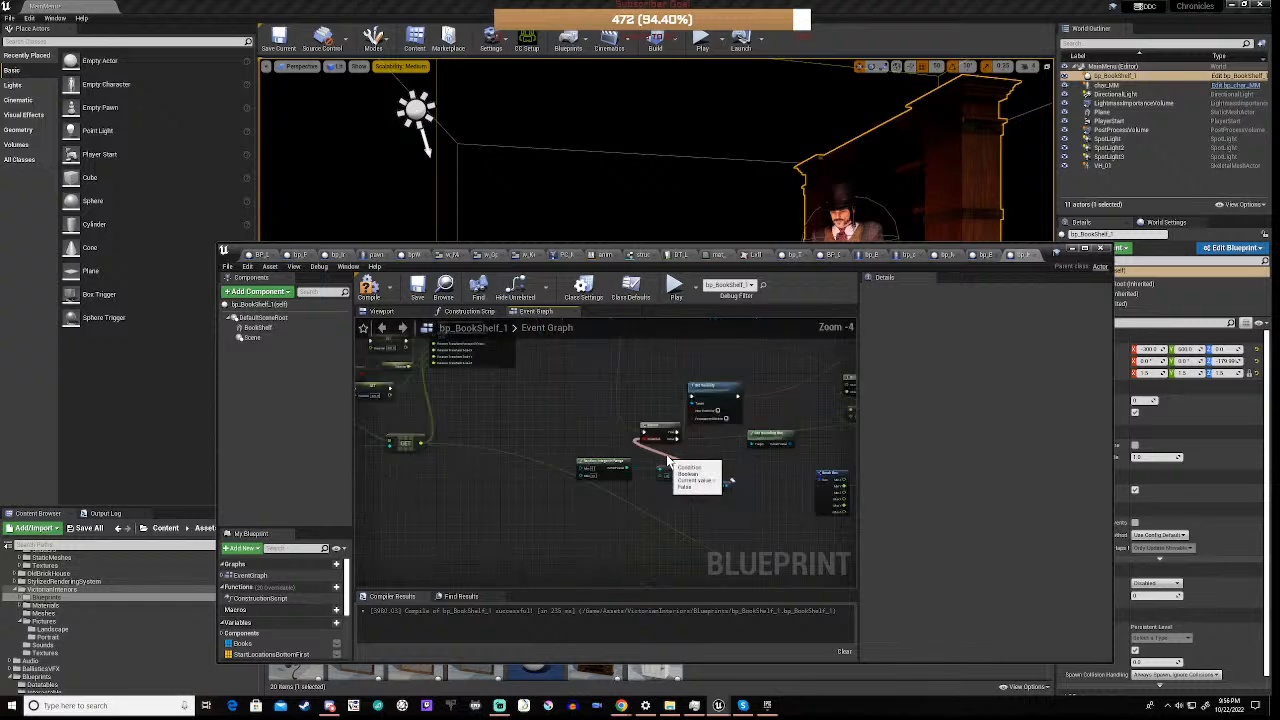
pyautogui.moveTo(757, 404); pyautogui.dragTo(716, 541, button='right')
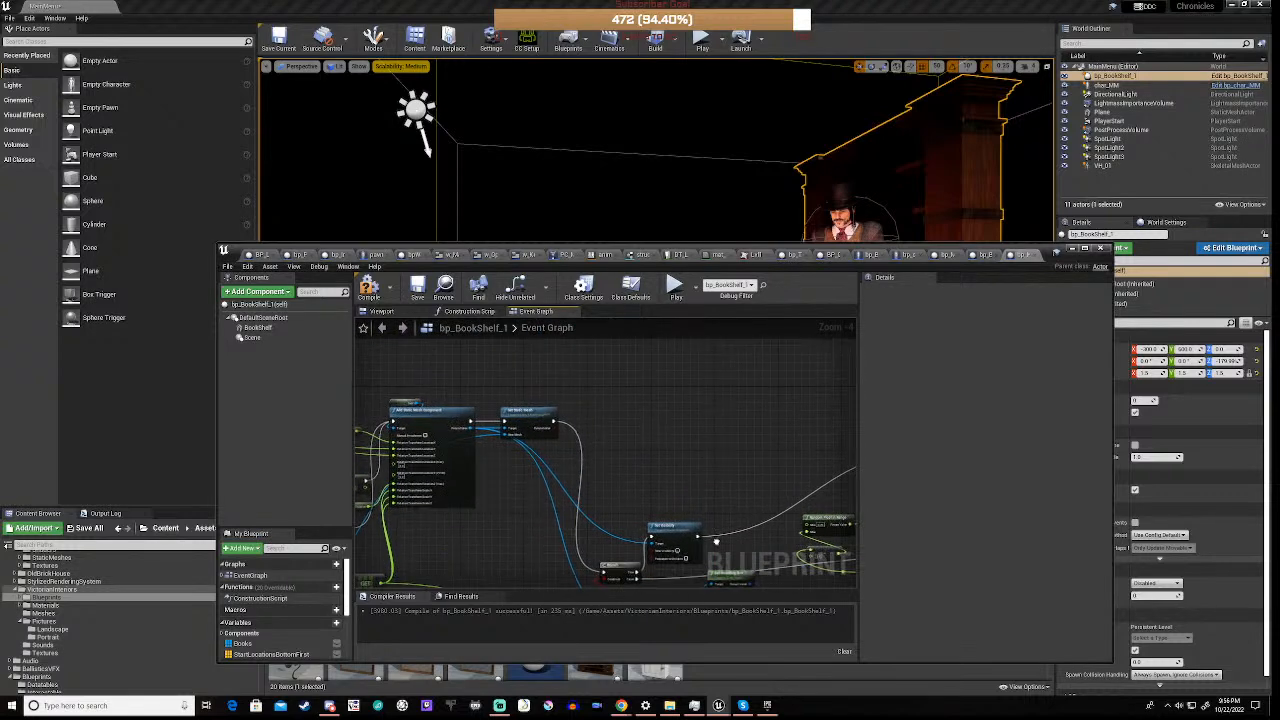
pyautogui.scroll(4, 510, 442)
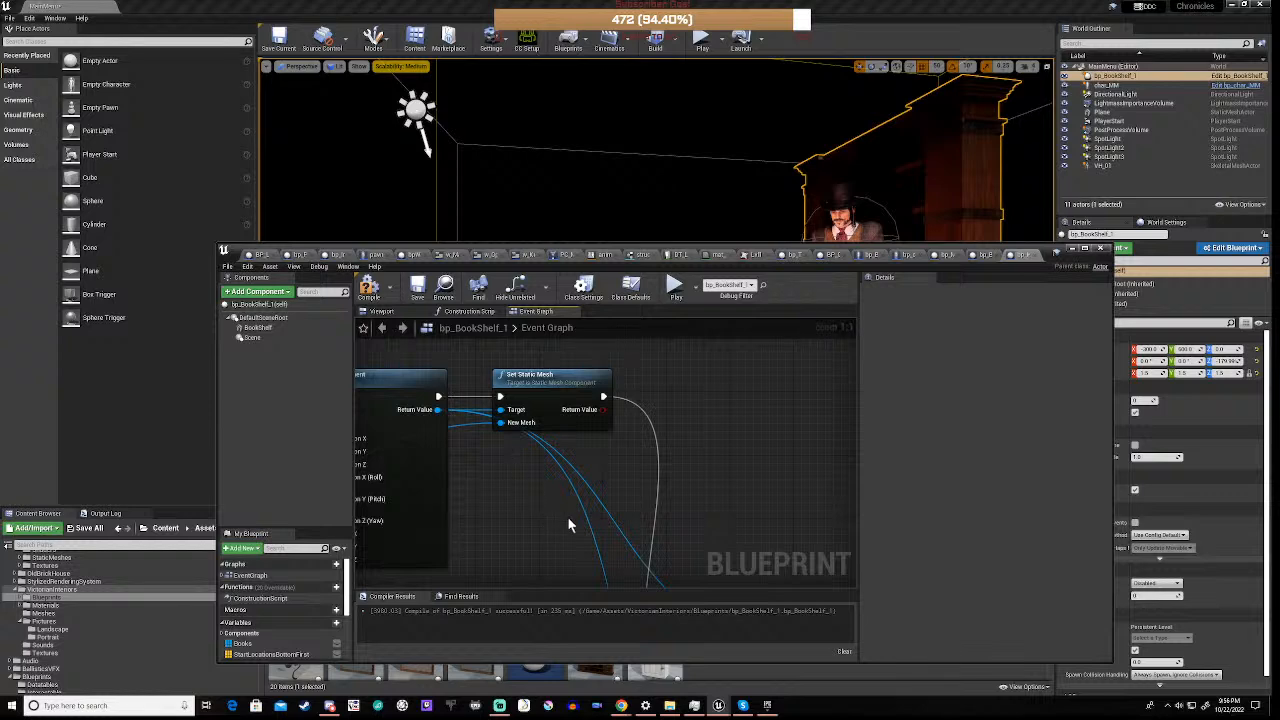
pyautogui.scroll(-3, 733, 517)
pyautogui.moveTo(786, 551); pyautogui.dragTo(268, 418, button='right')
pyautogui.scroll(3, 463, 478)
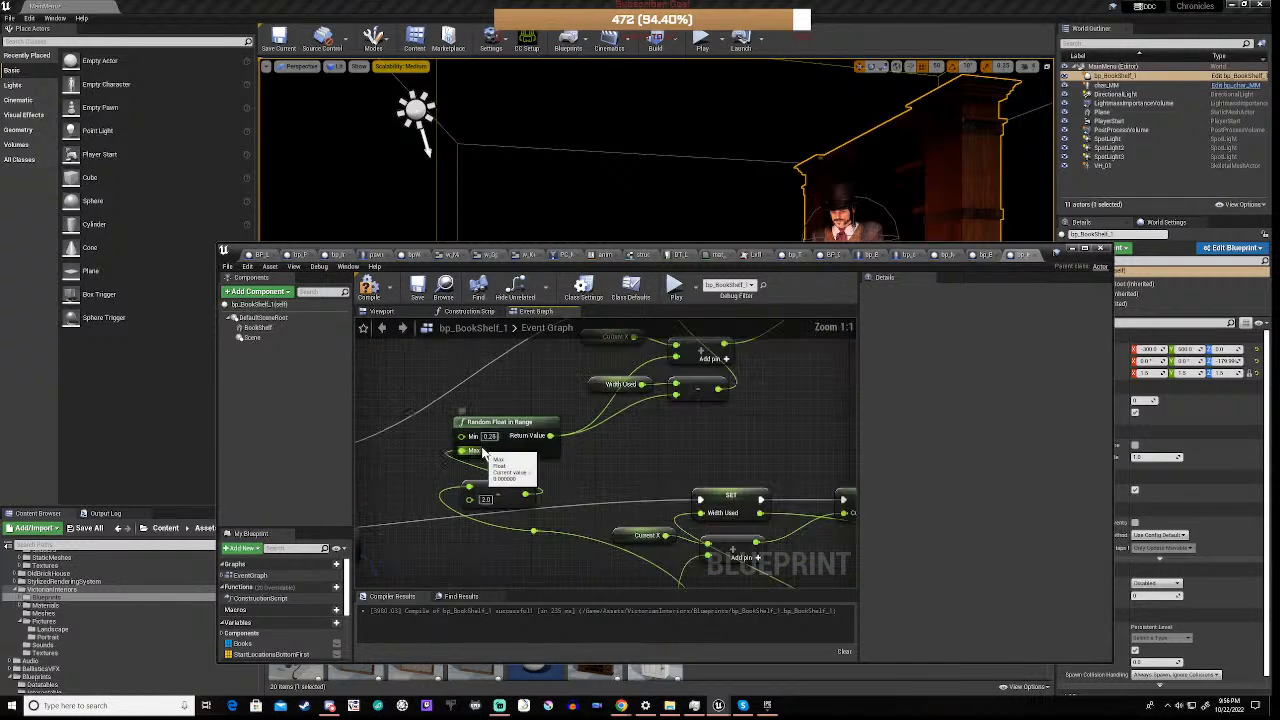
pyautogui.moveTo(633, 445); pyautogui.dragTo(567, 515, button='right')
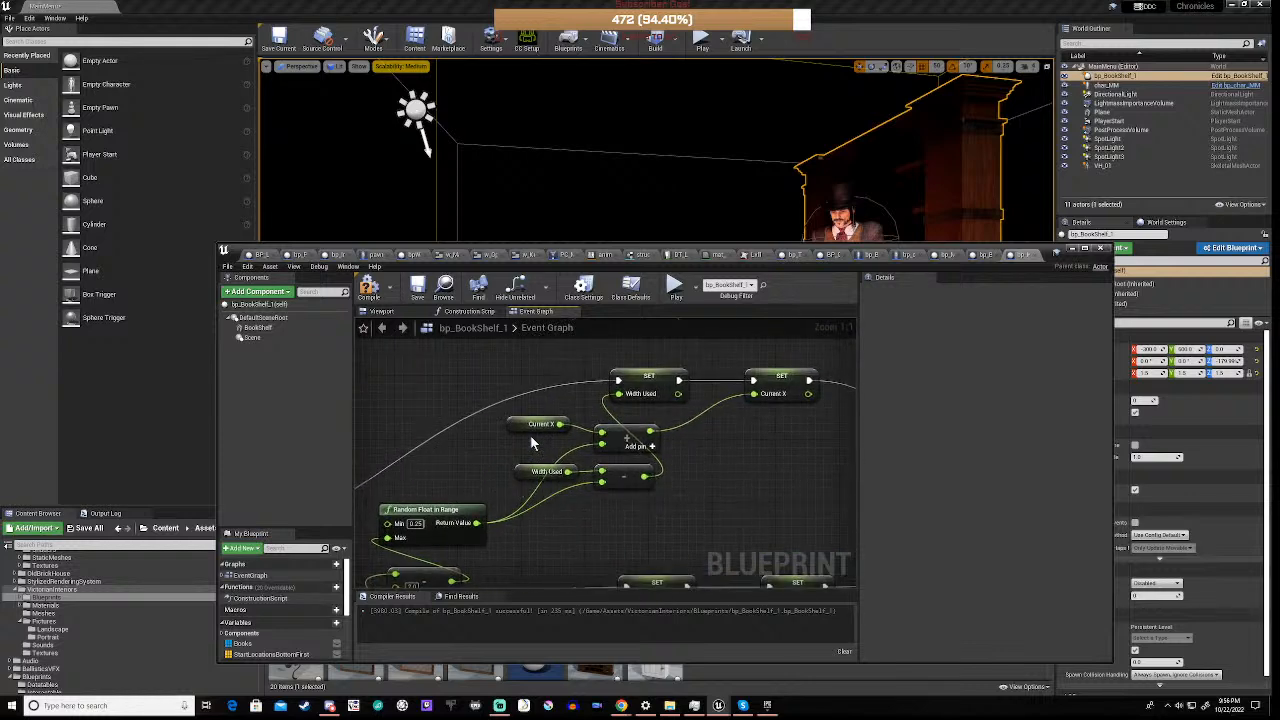
pyautogui.moveTo(773, 456); pyautogui.dragTo(508, 465, button='right')
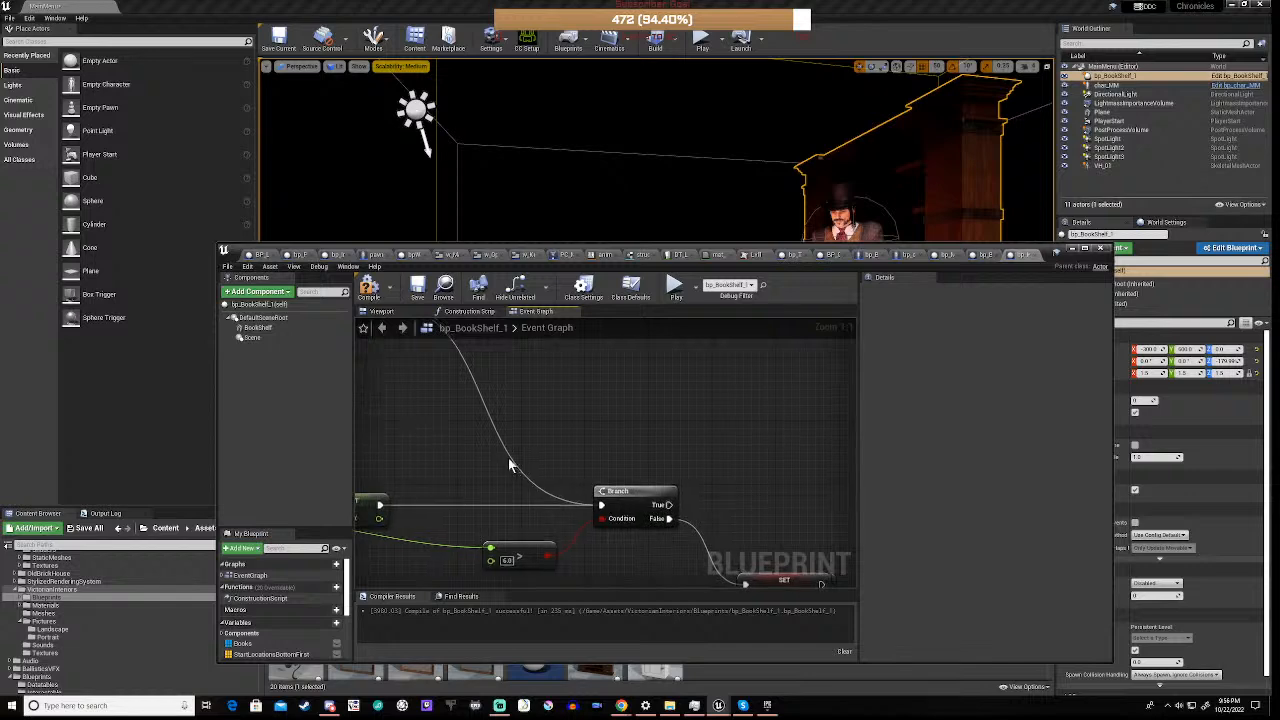
pyautogui.moveTo(655, 543); pyautogui.dragTo(619, 421, button='right')
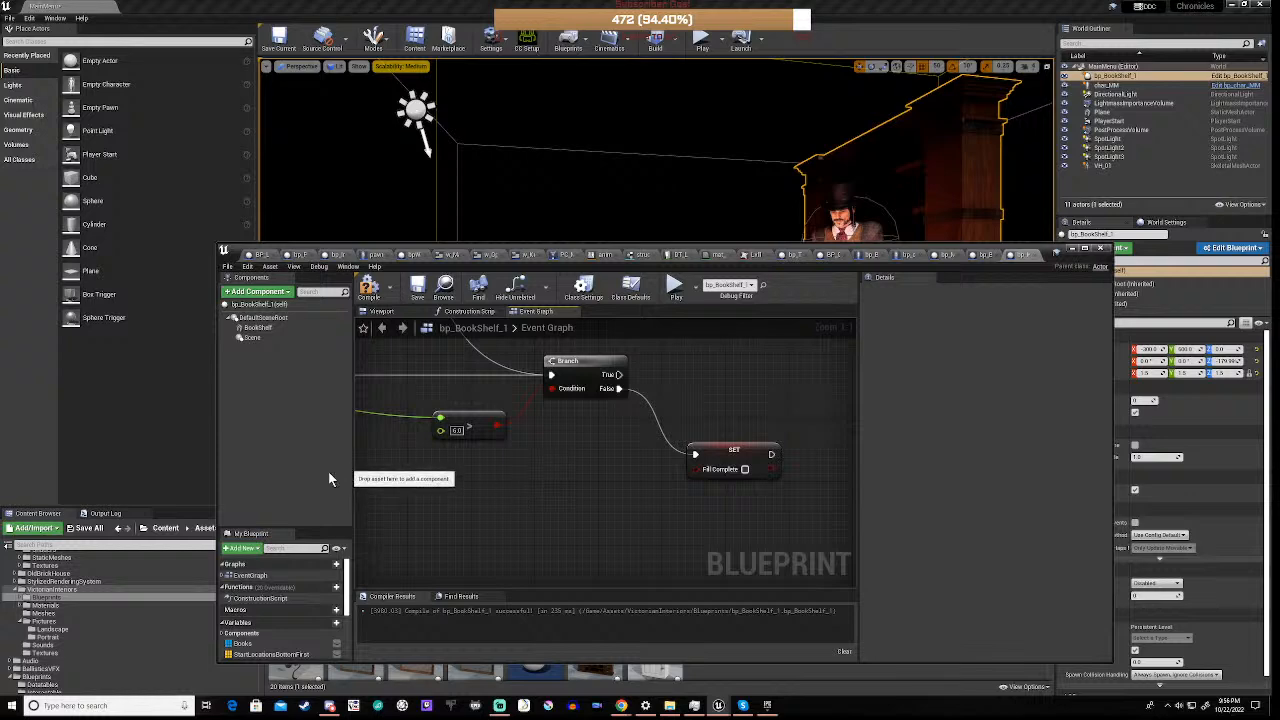
pyautogui.scroll(-5, 520, 489)
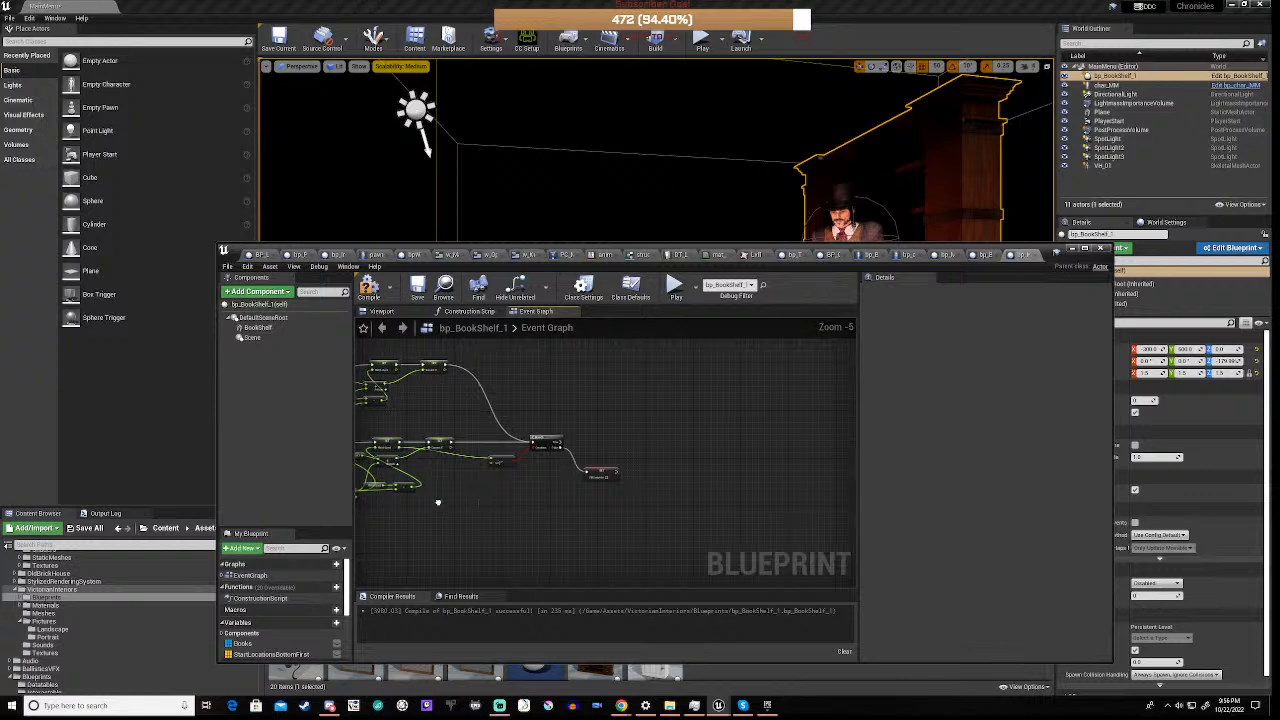
pyautogui.moveTo(450, 486); pyautogui.dragTo(953, 562, button='right')
pyautogui.moveTo(459, 581); pyautogui.dragTo(686, 587, button='right')
pyautogui.scroll(5, 532, 465)
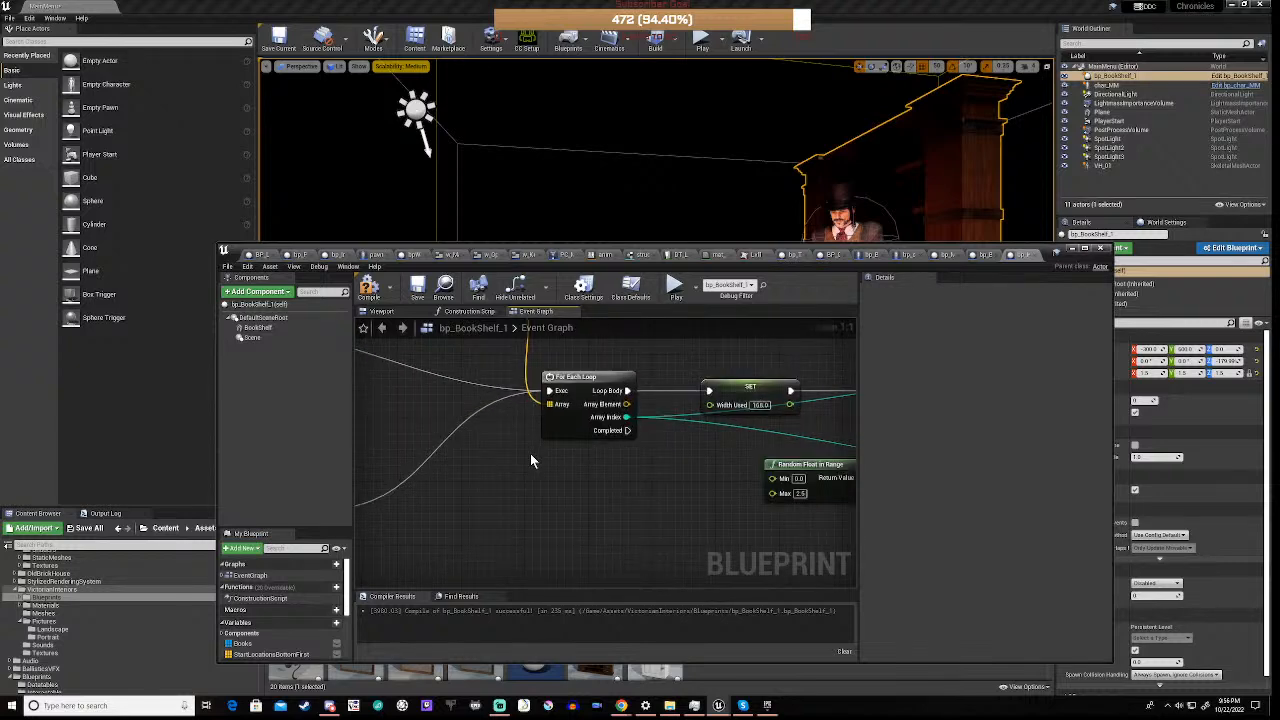
pyautogui.scroll(-4, 530, 460)
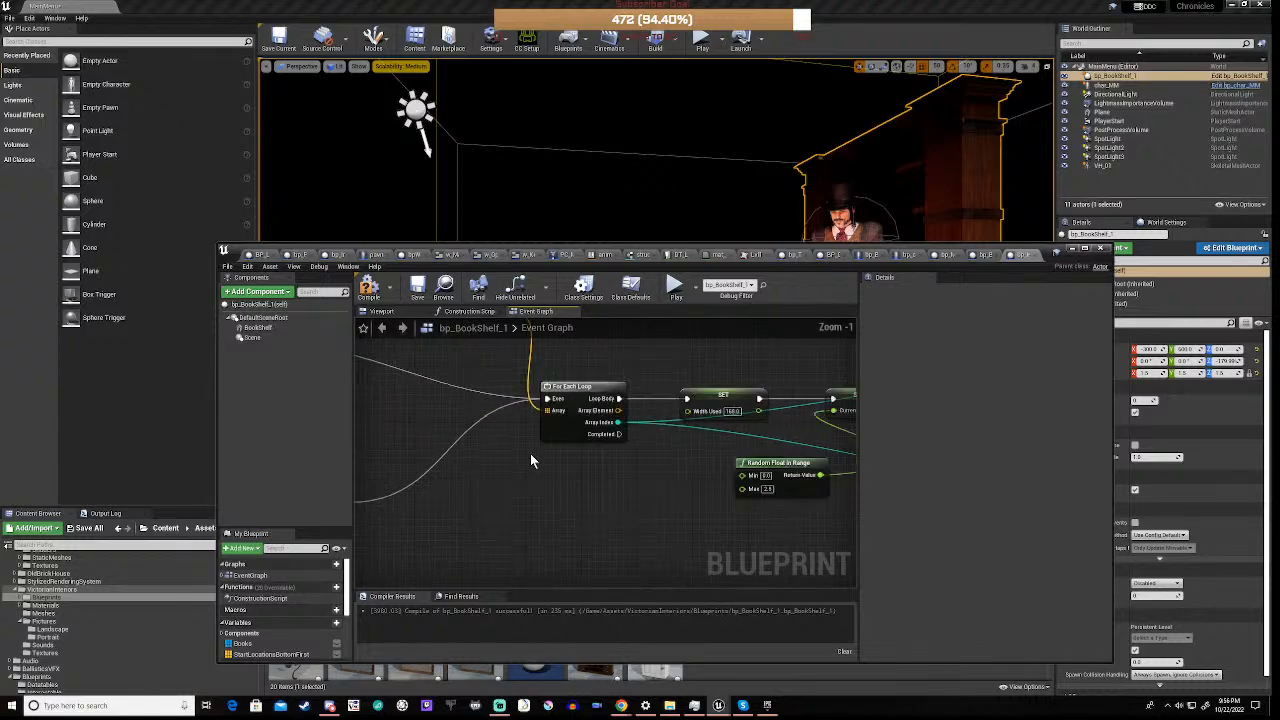
# Recompile bp_BookShelf_1 and minimise the blueprint editor window
pyautogui.click(368, 290)
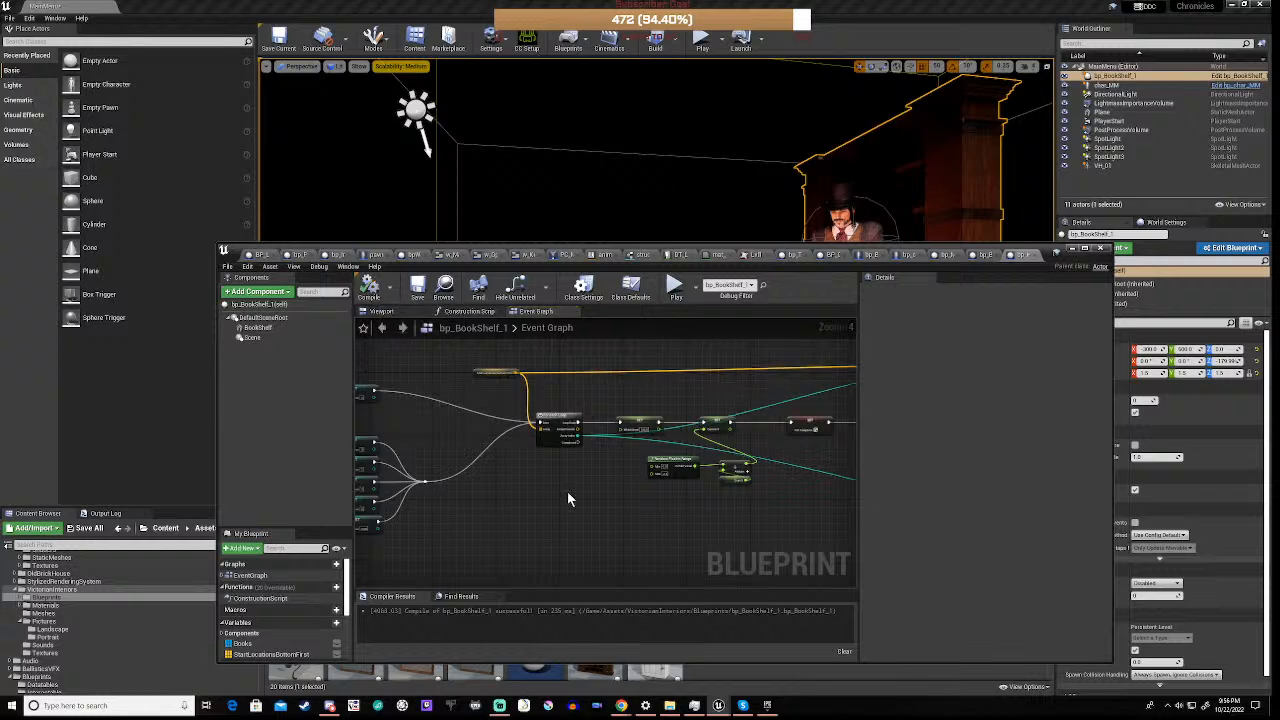
pyautogui.scroll(-4, 567, 494)
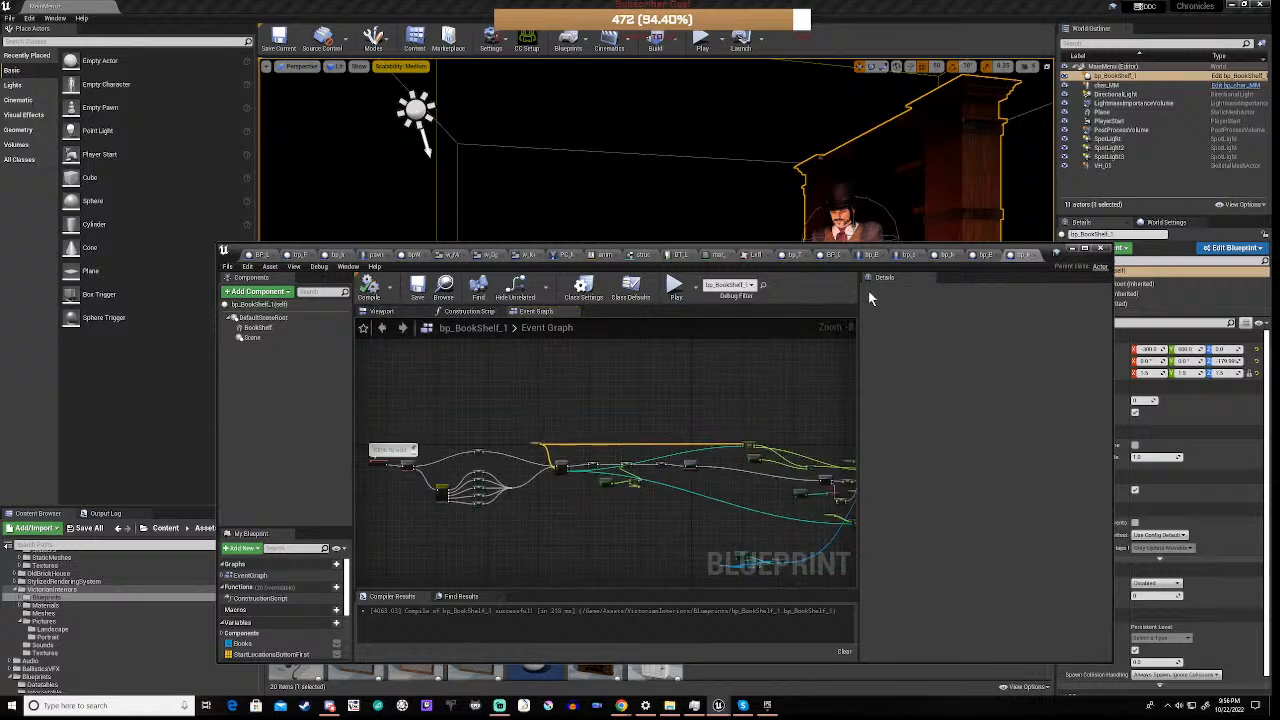
pyautogui.click(1070, 250)
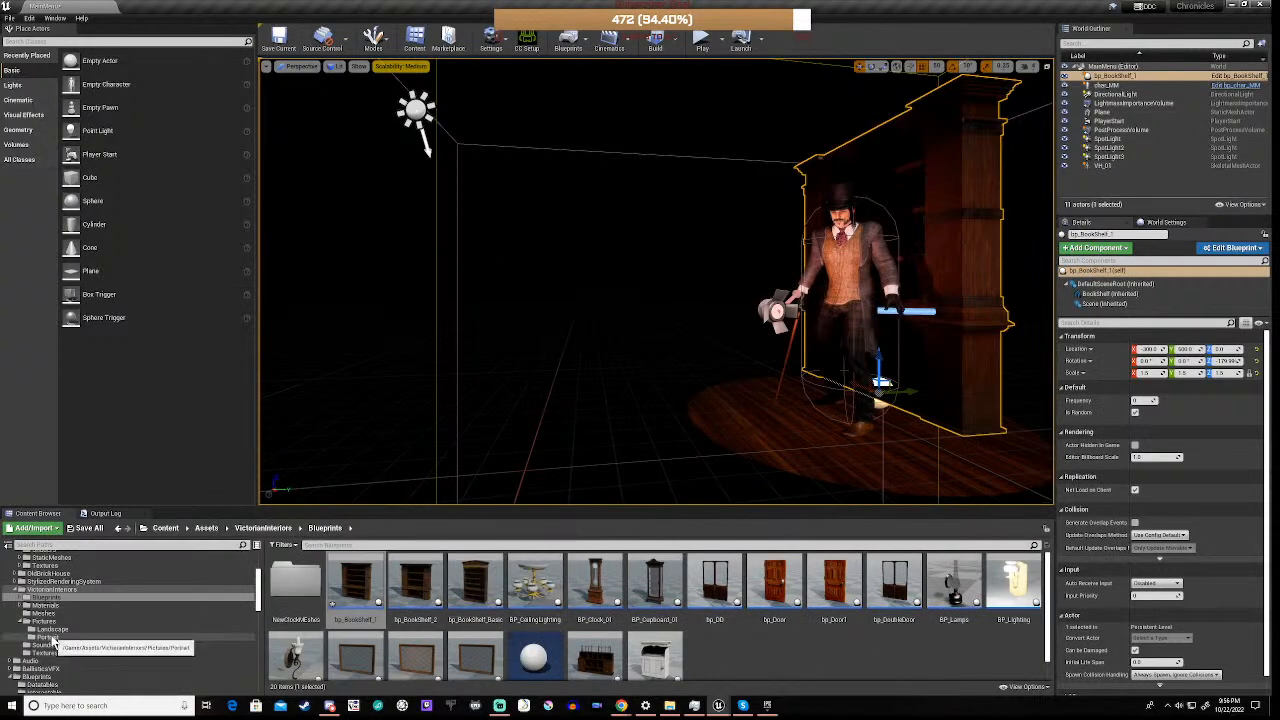
# View the VictorianInteriors Portrait folder, and open the bp_Layout_Straight blueprint from the Maps/LayoutParts folder
pyautogui.click(50, 638)
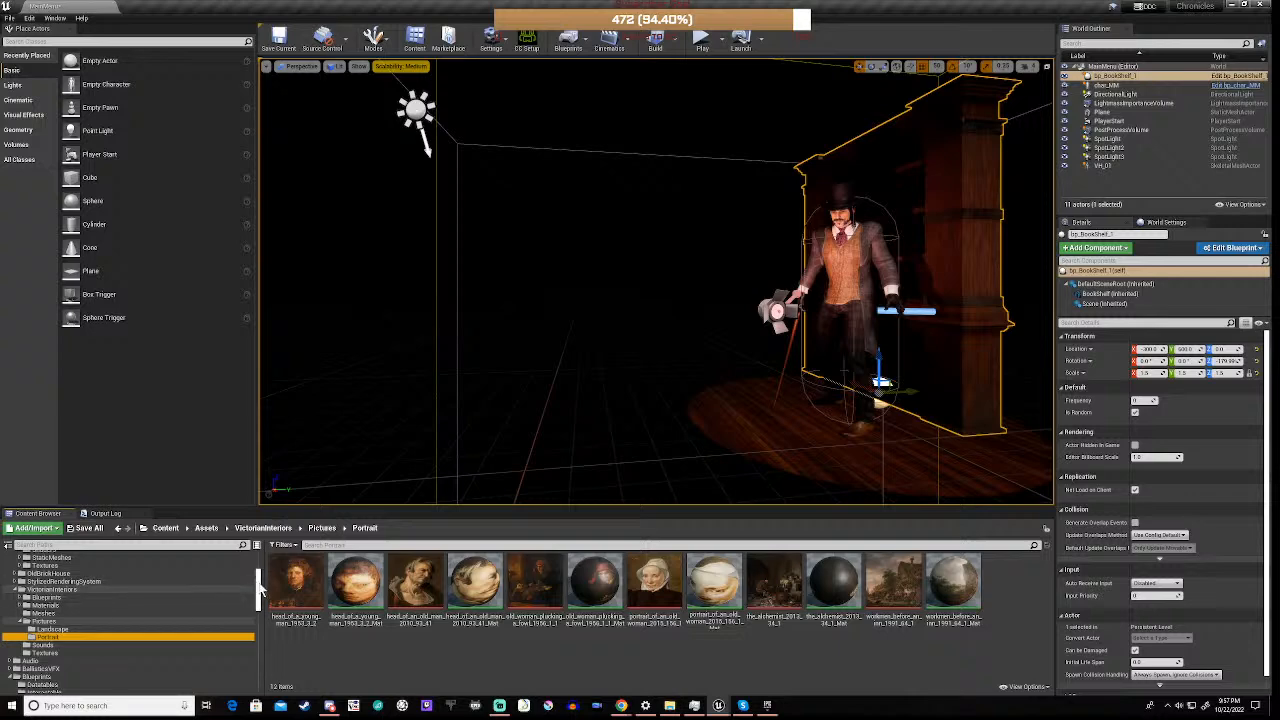
pyautogui.moveTo(258, 590); pyautogui.dragTo(258, 670)
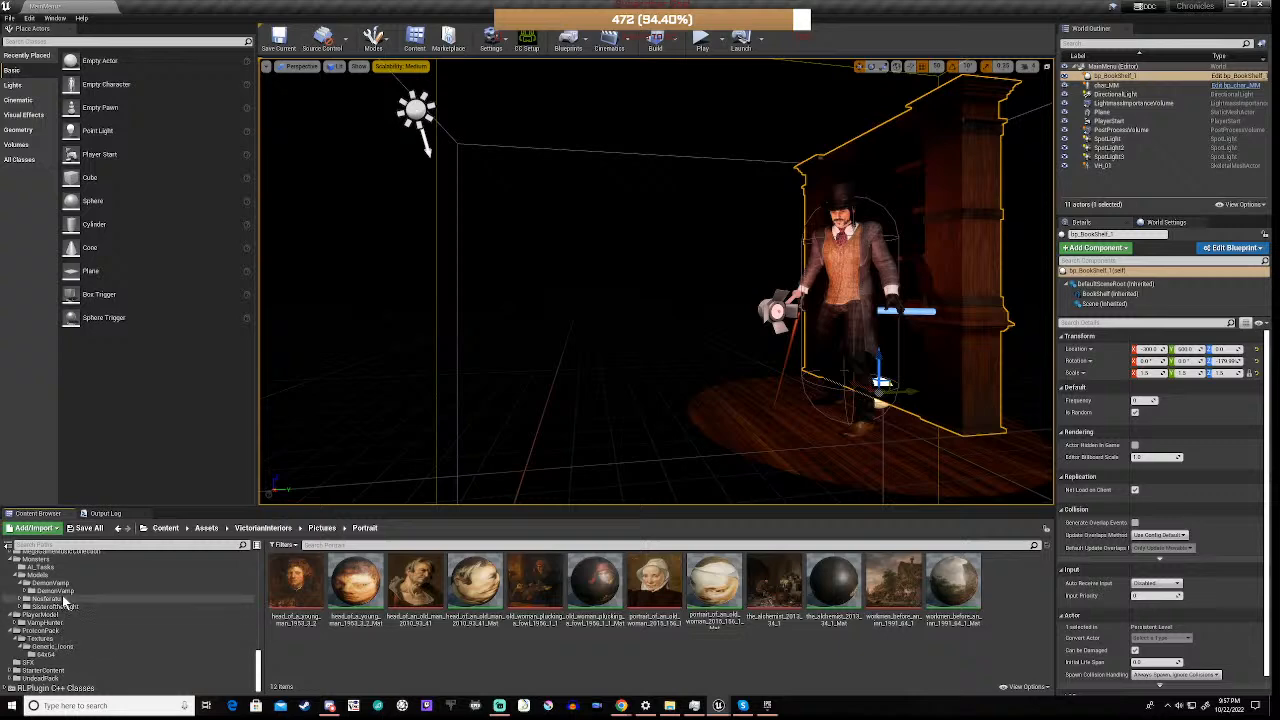
pyautogui.scroll(4, 64, 598)
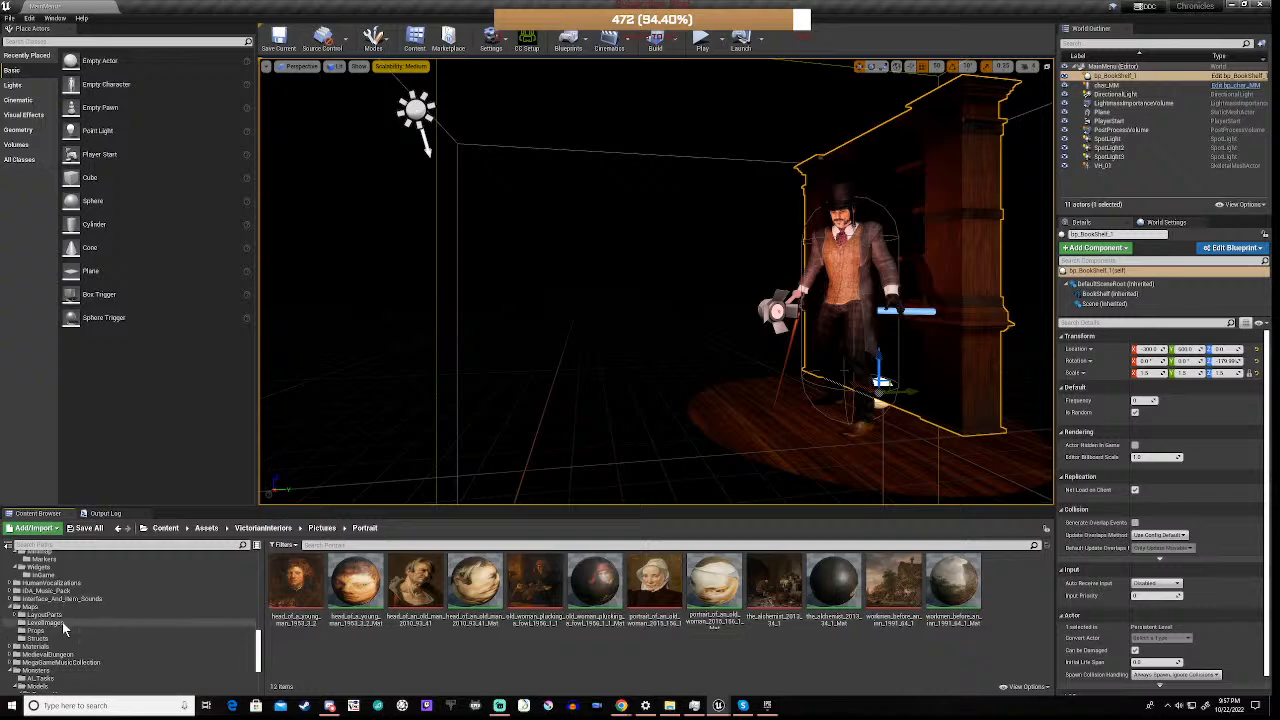
pyautogui.scroll(2, 64, 626)
pyautogui.scroll(3, 64, 626)
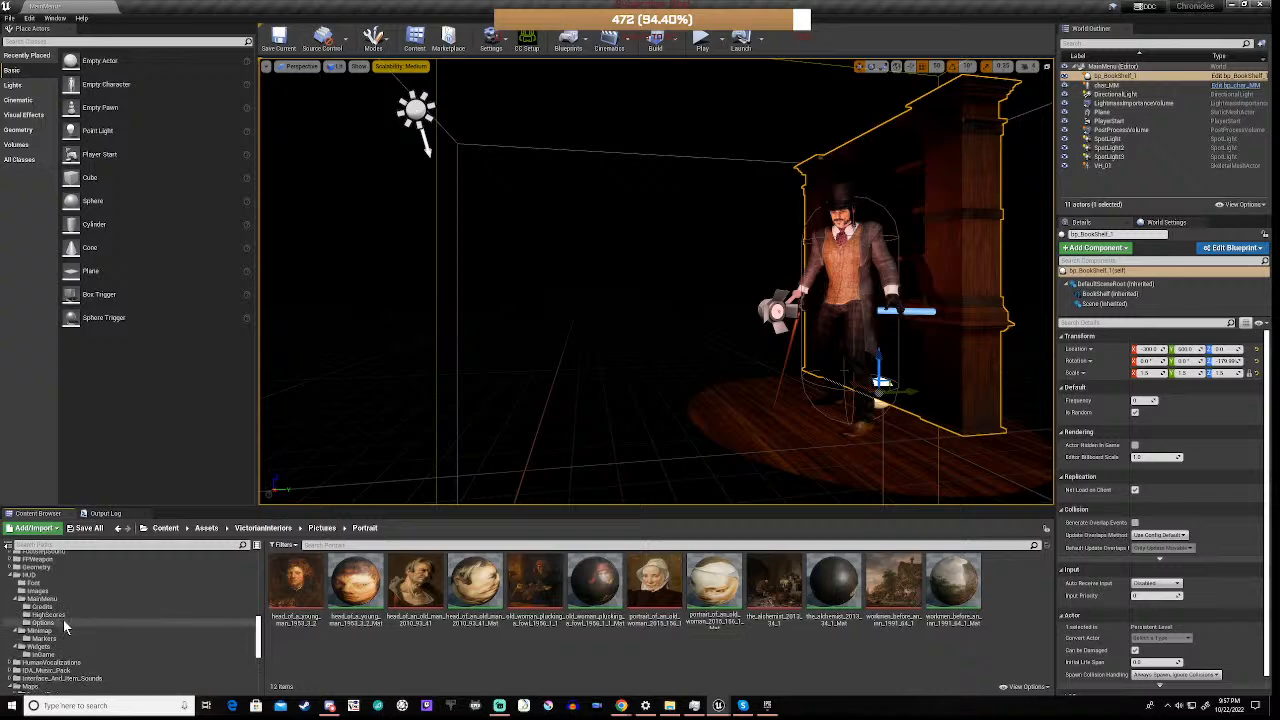
pyautogui.scroll(-3, 64, 622)
pyautogui.click(45, 631)
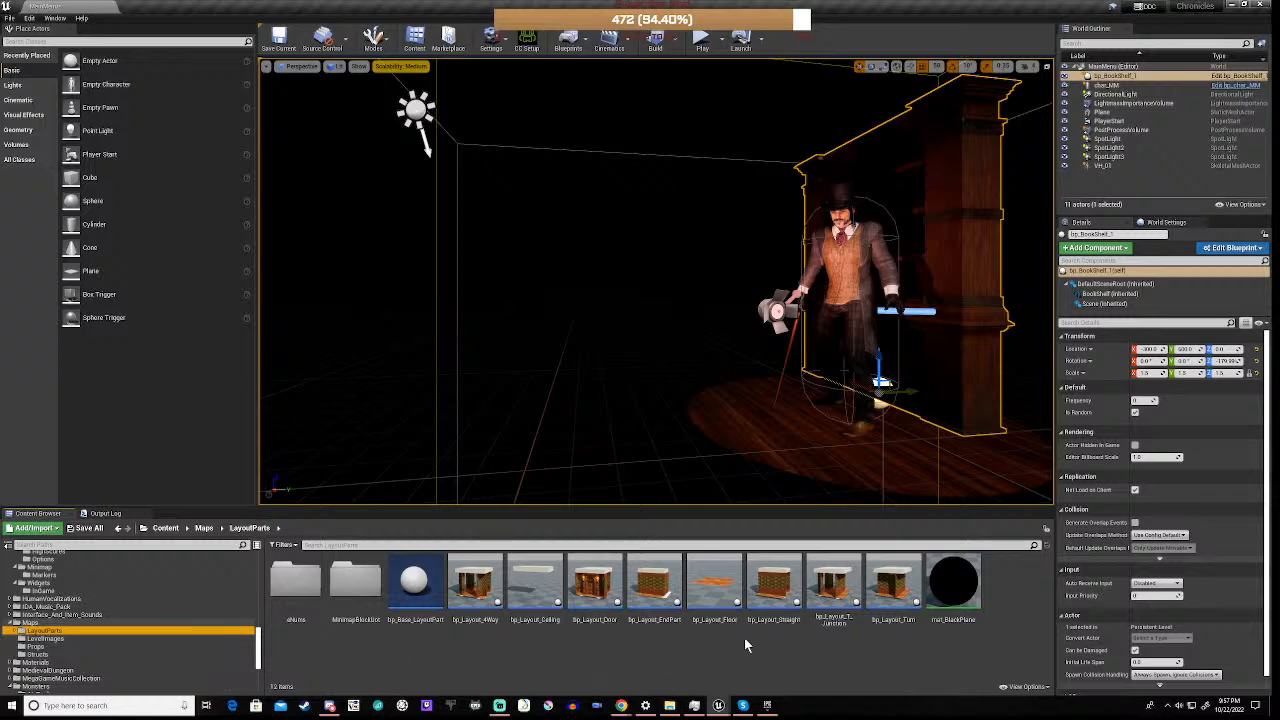
pyautogui.doubleClick(776, 594)
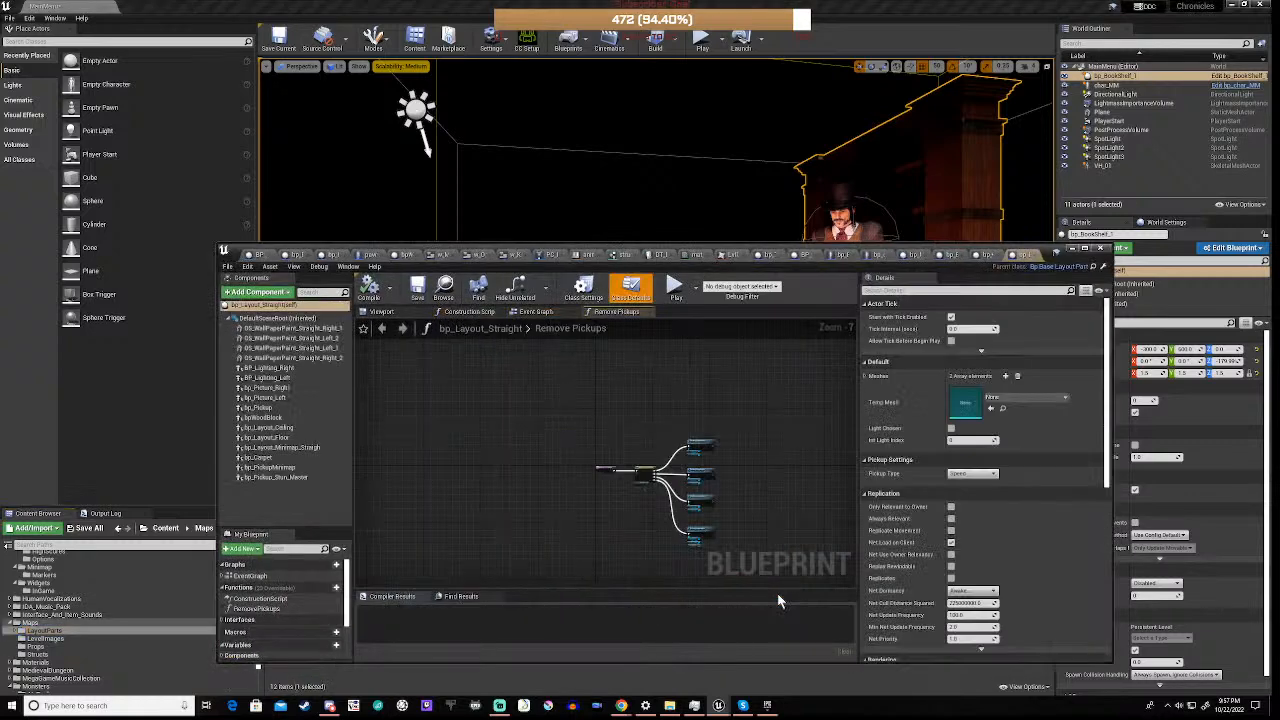
# Examine the bp_Layout_Straight Event Graph from the opening branches through the light index, Bp Picture Left and BP Lighting Left nodes
pyautogui.click(537, 312)
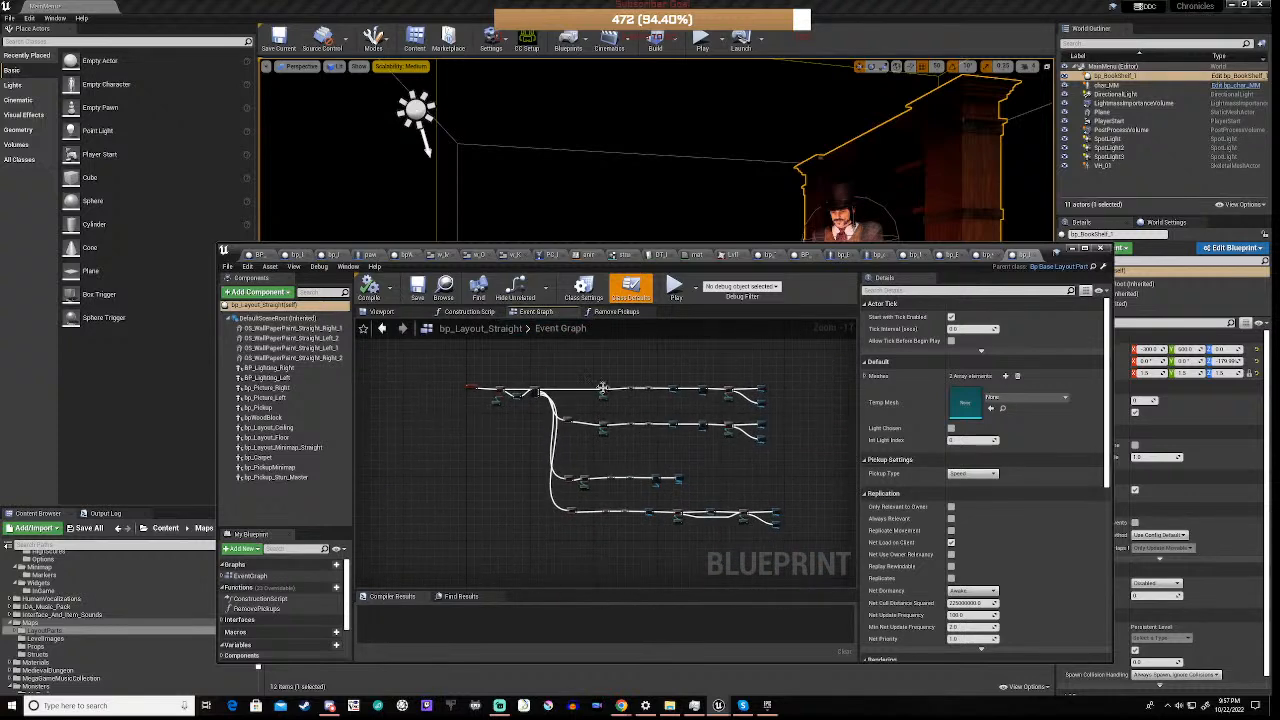
pyautogui.scroll(7, 536, 391)
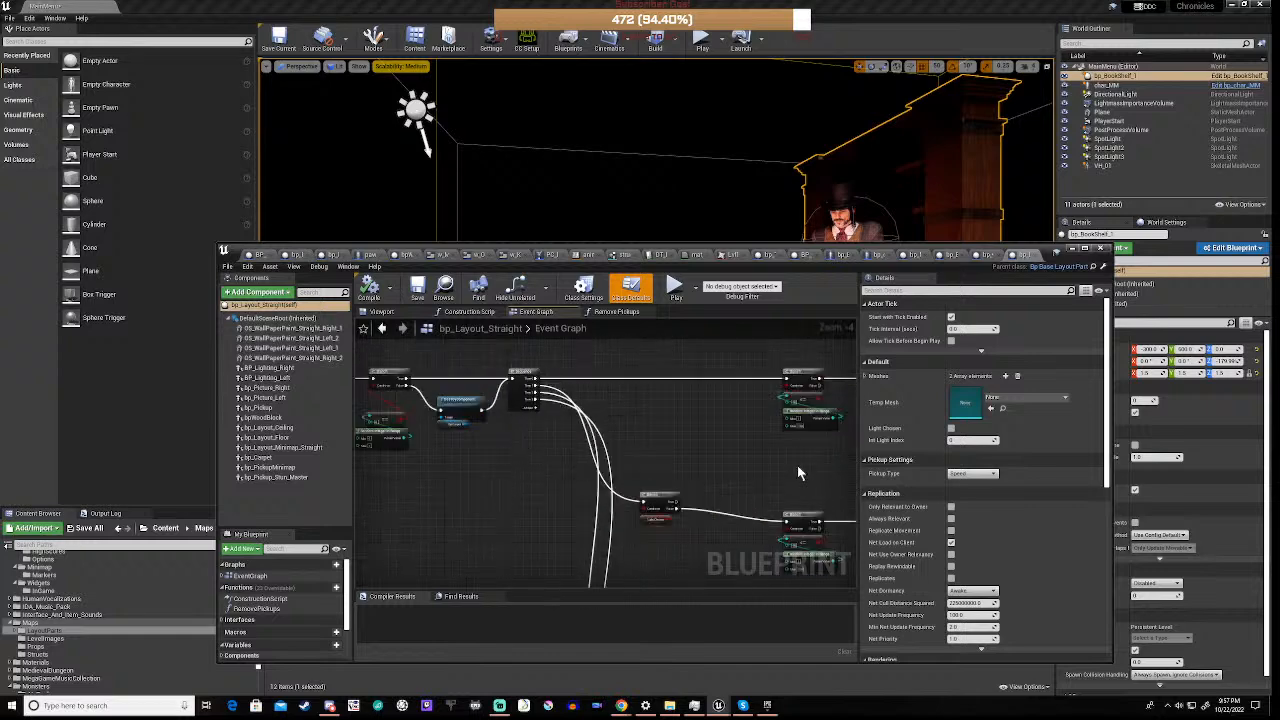
pyautogui.moveTo(523, 420); pyautogui.dragTo(460, 491, button='right')
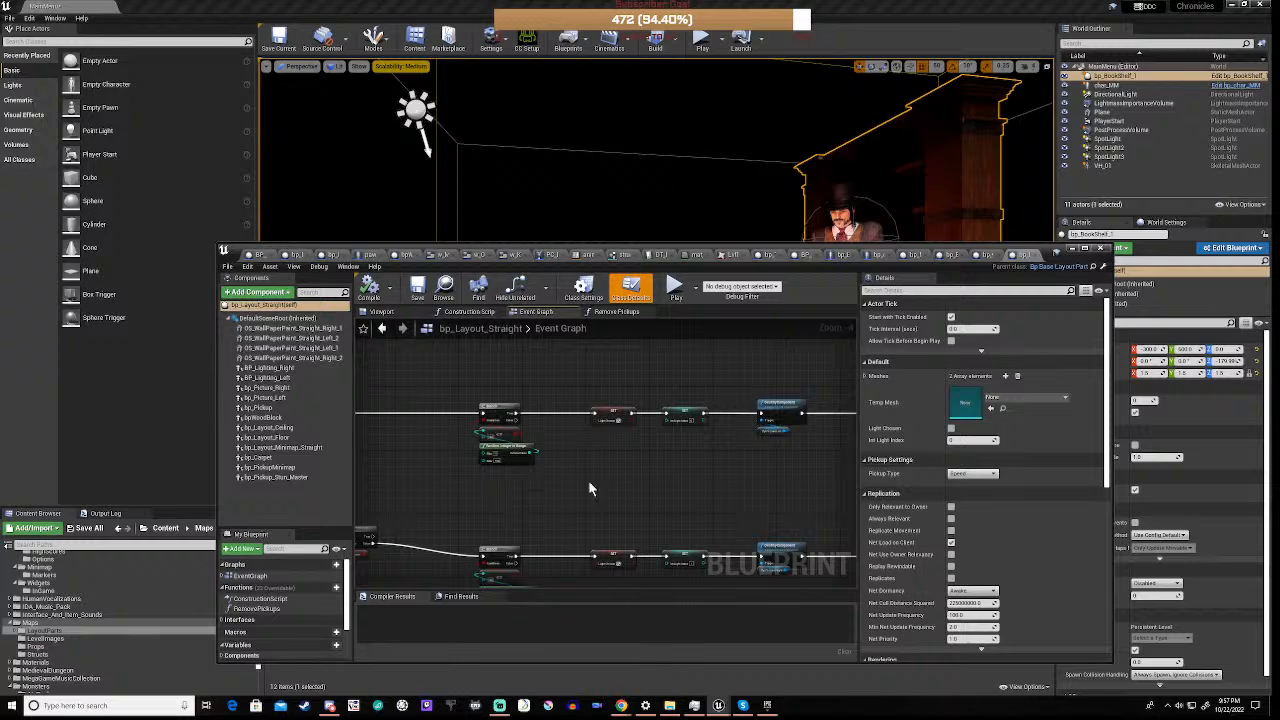
pyautogui.moveTo(678, 459); pyautogui.dragTo(535, 463, button='right')
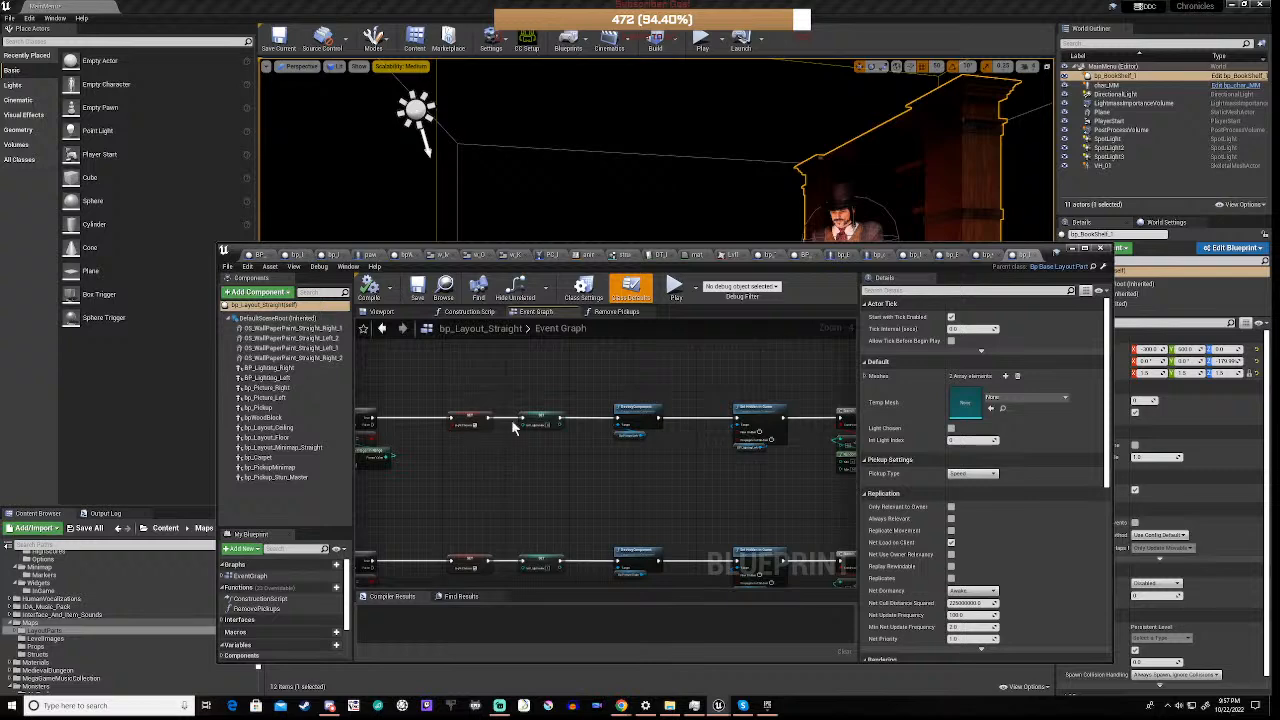
pyautogui.scroll(2, 524, 431)
pyautogui.scroll(2, 530, 405)
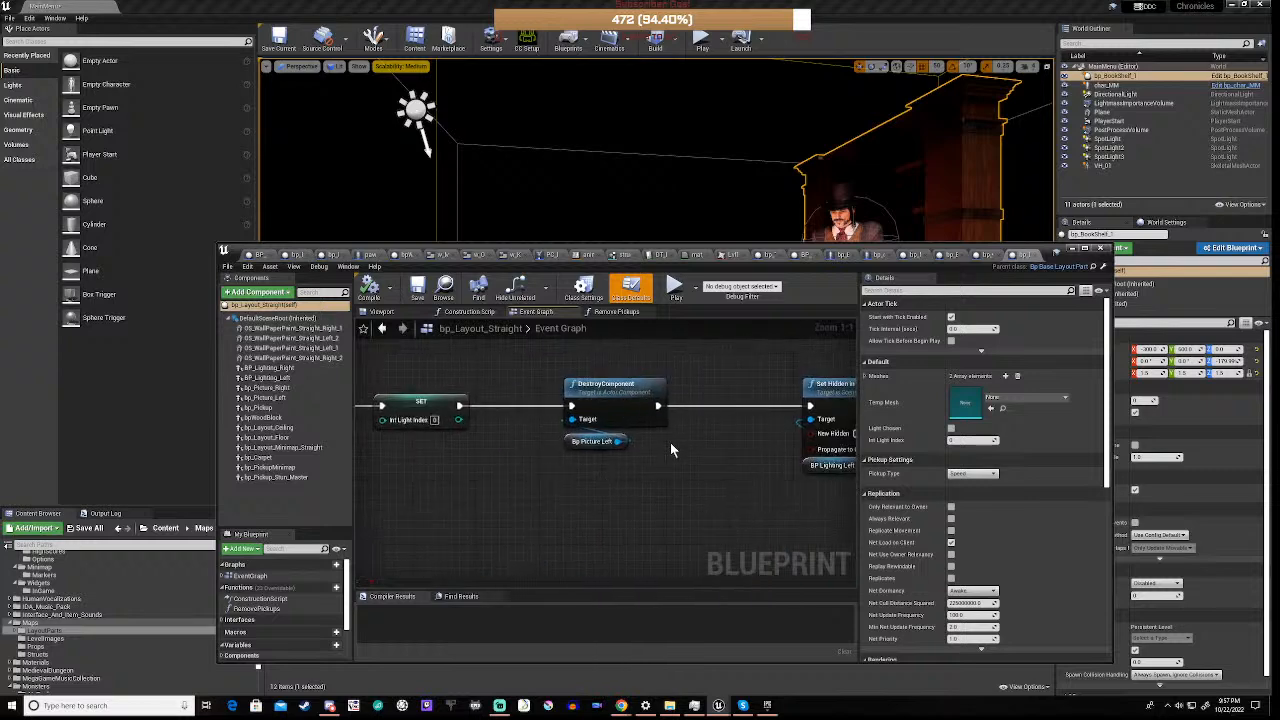
pyautogui.scroll(-3, 670, 442)
pyautogui.moveTo(734, 481); pyautogui.dragTo(584, 478, button='right')
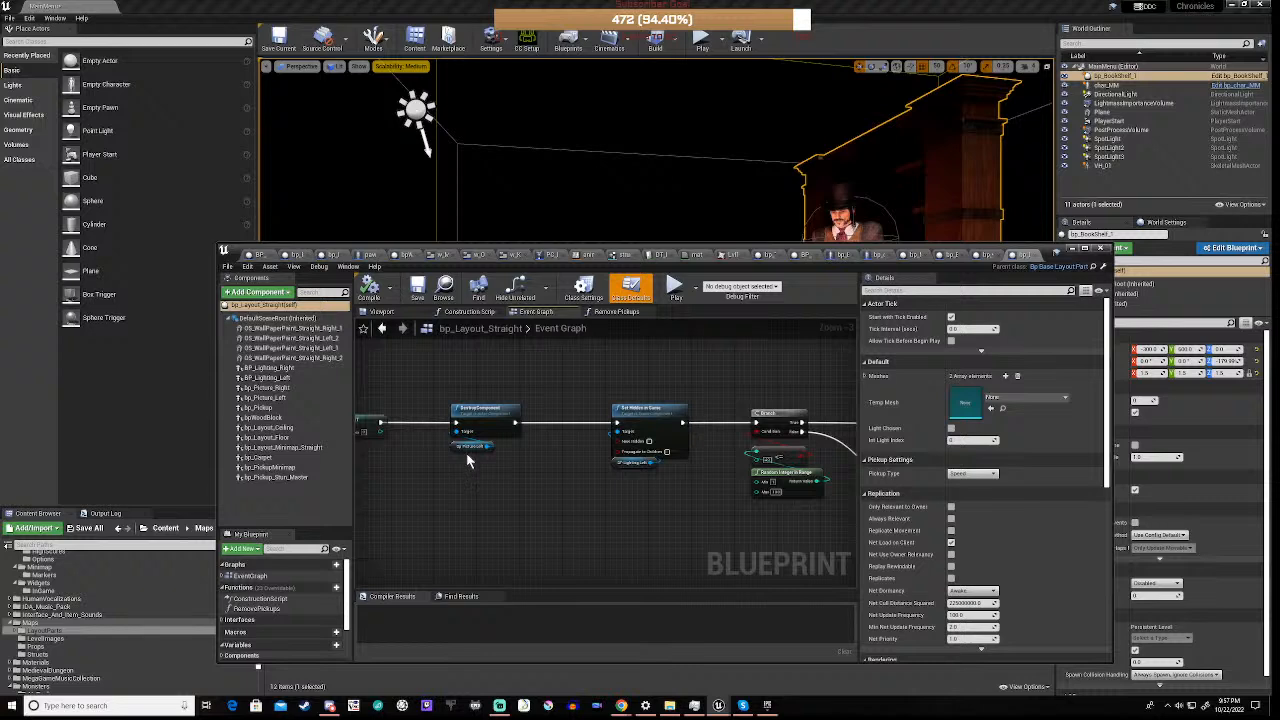
pyautogui.moveTo(734, 521); pyautogui.dragTo(499, 494, button='right')
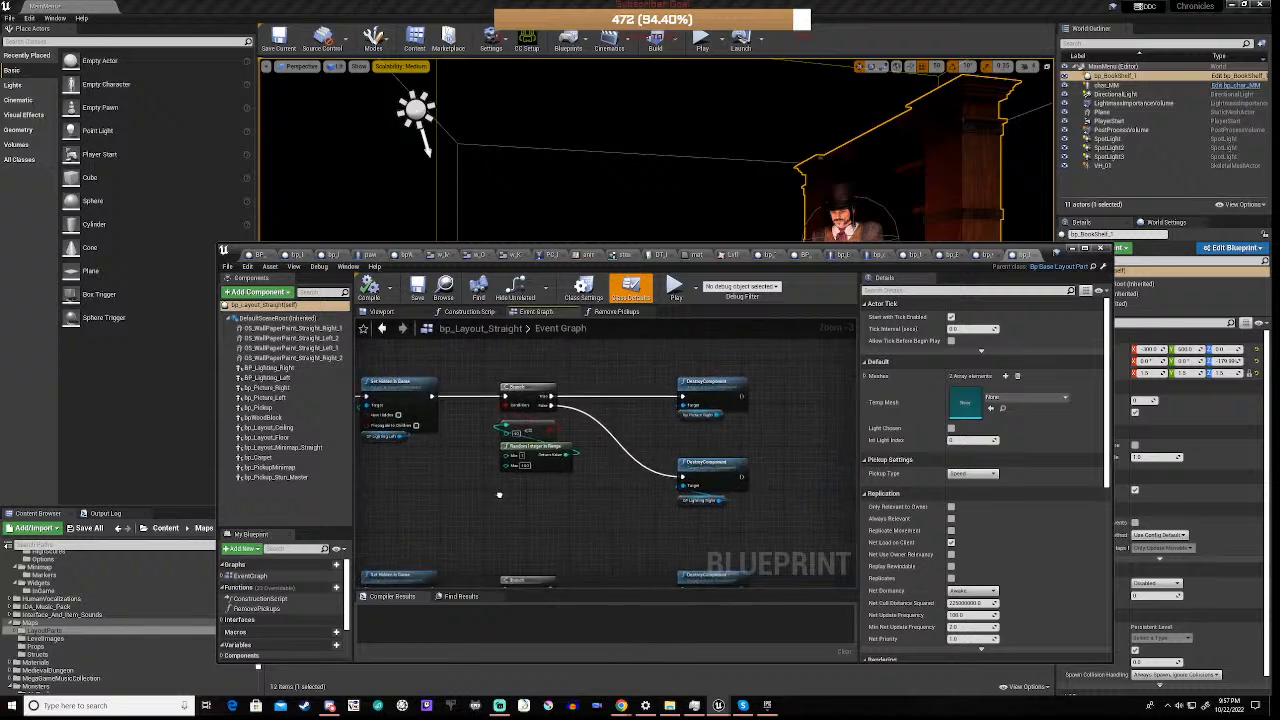
# Examine the random Branch that destroys Bp Picture Right or BP Lighting Right, and compare it with the parallel node rows below
pyautogui.scroll(3, 666, 413)
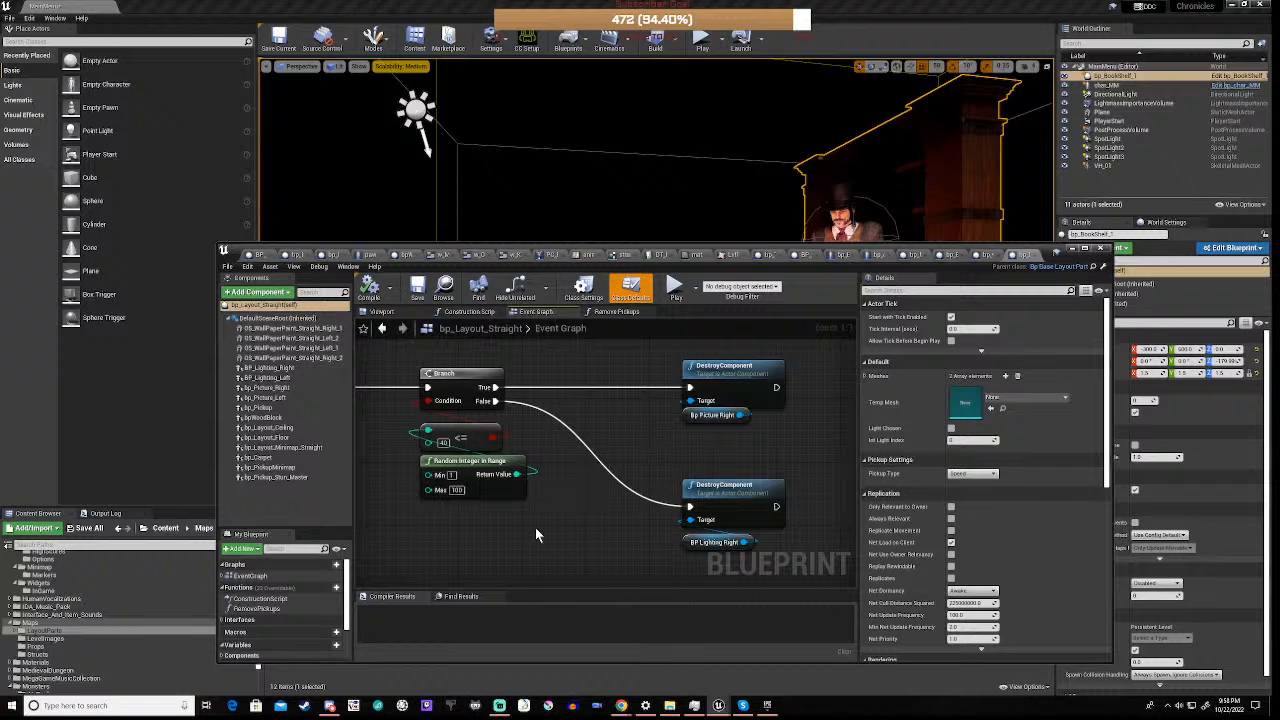
pyautogui.moveTo(535, 527); pyautogui.dragTo(607, 555, button='right')
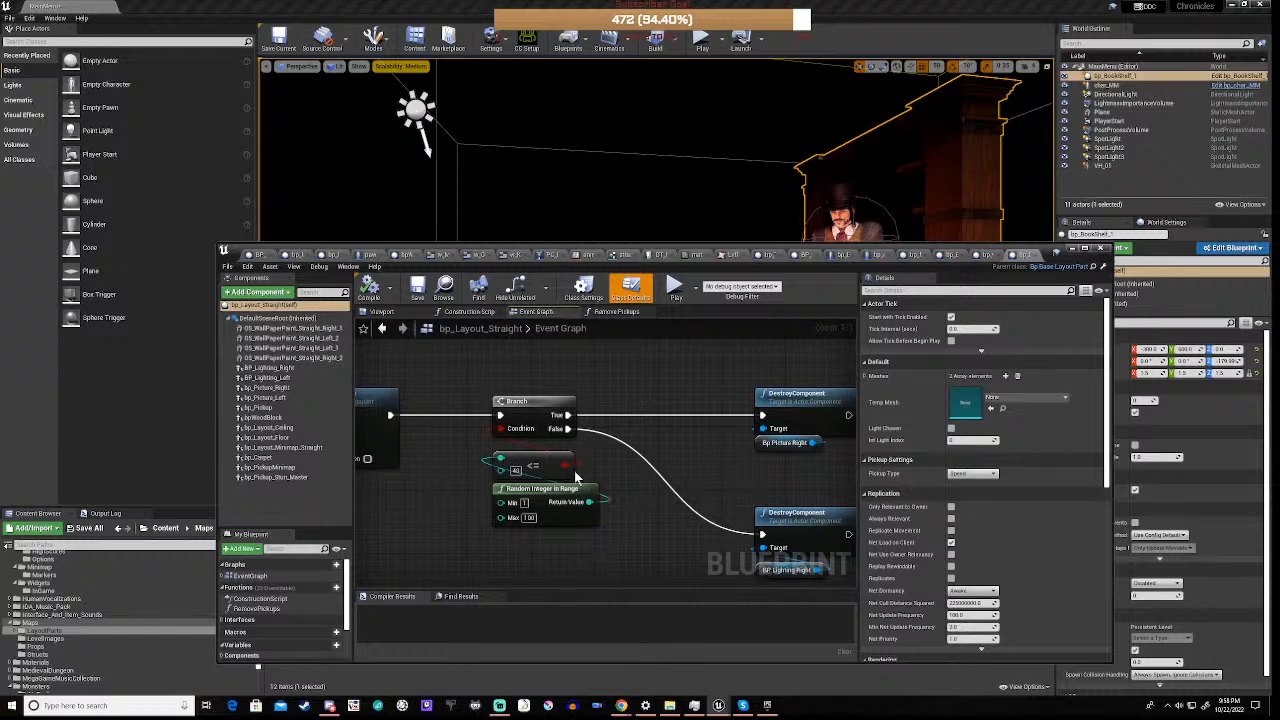
pyautogui.moveTo(697, 474); pyautogui.dragTo(623, 458, button='right')
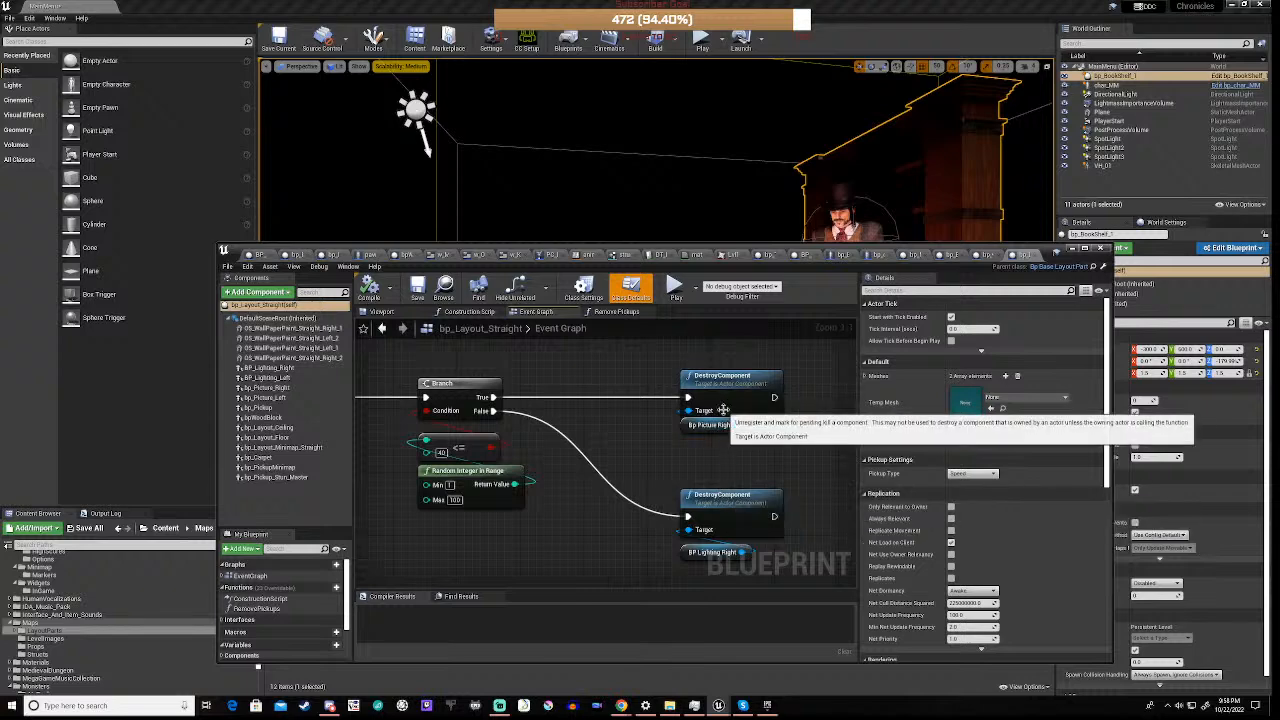
pyautogui.moveTo(566, 515); pyautogui.dragTo(568, 453, button='right')
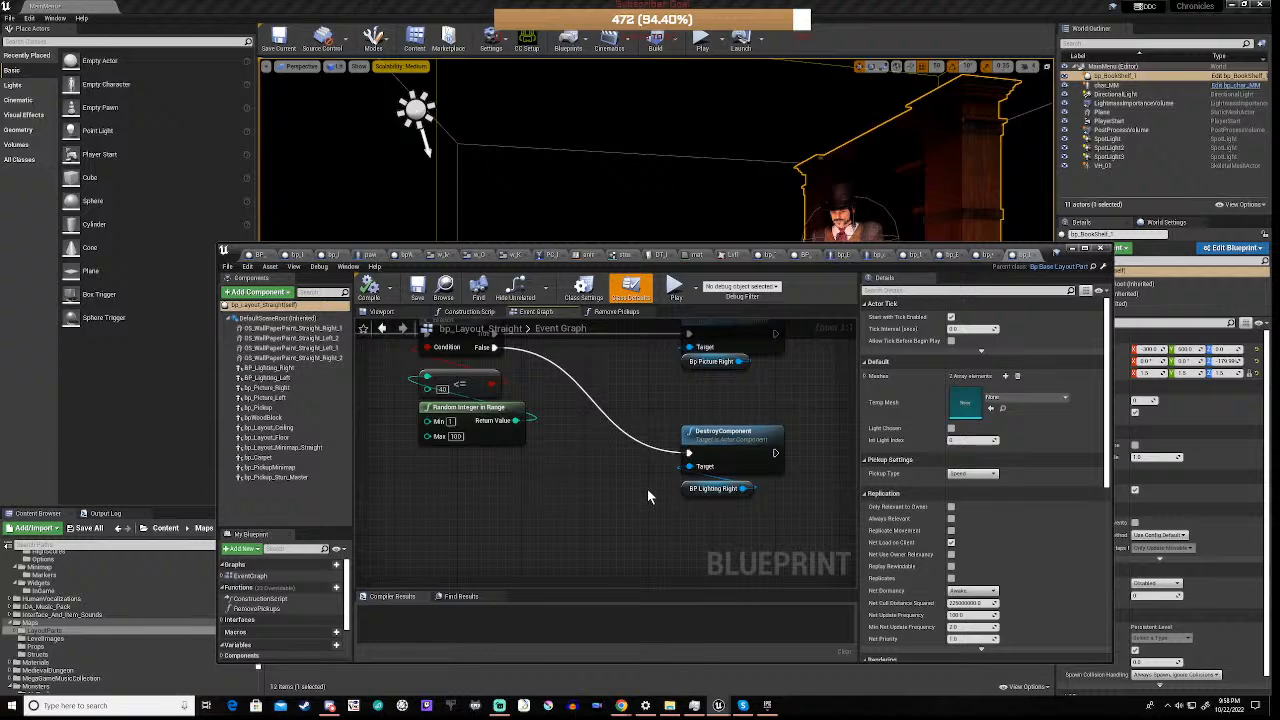
pyautogui.scroll(-5, 647, 488)
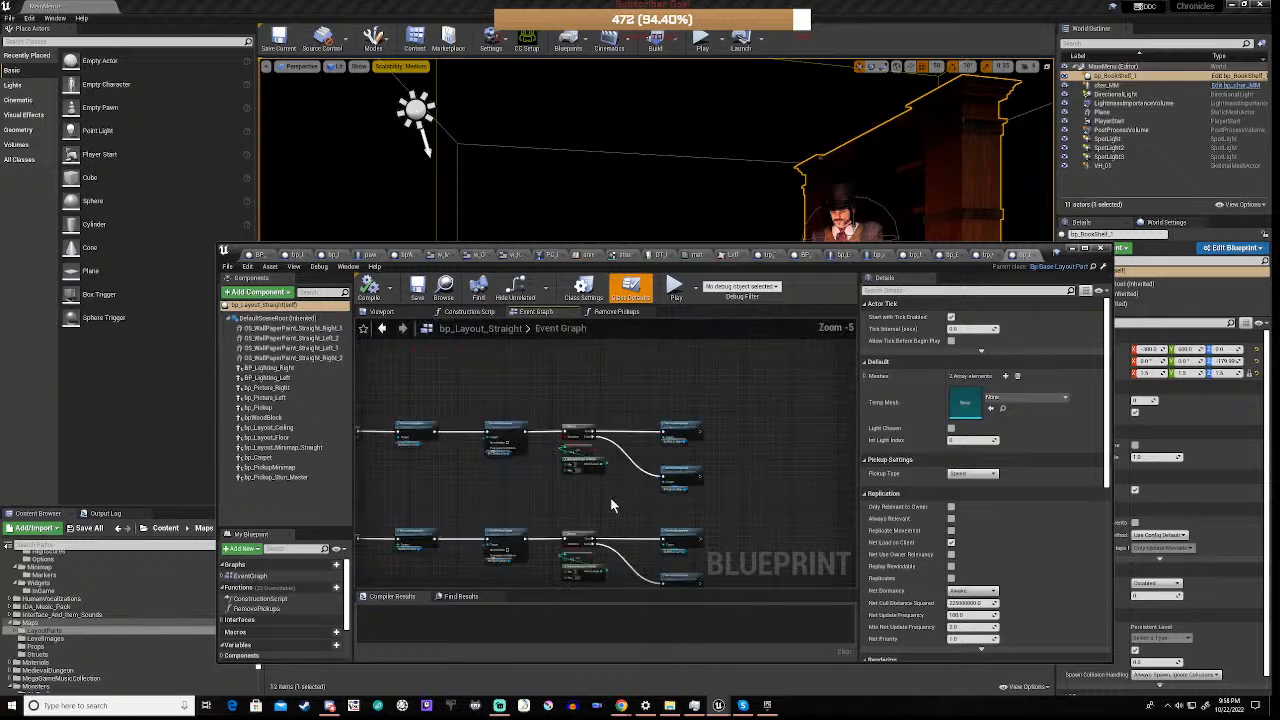
pyautogui.moveTo(517, 511); pyautogui.dragTo(679, 415, button='right')
pyautogui.moveTo(560, 387); pyautogui.dragTo(678, 423, button='right')
pyautogui.scroll(2, 669, 417)
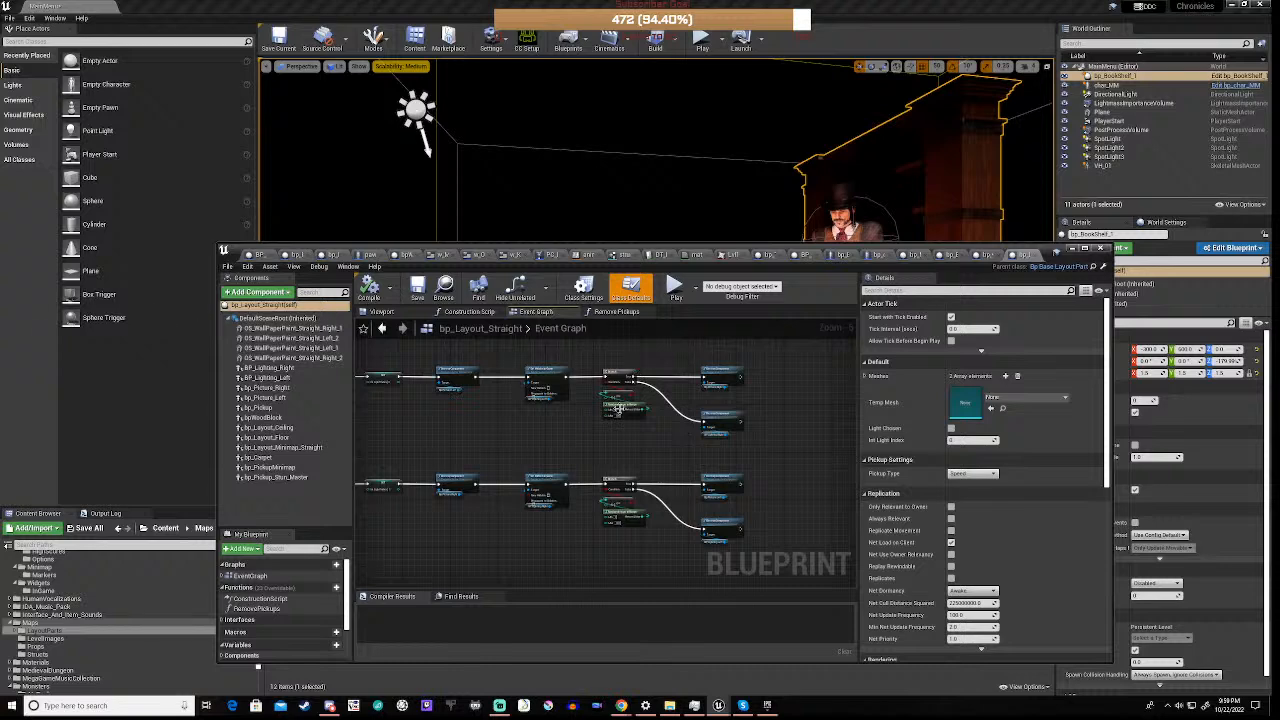
pyautogui.moveTo(497, 443); pyautogui.dragTo(481, 338, button='right')
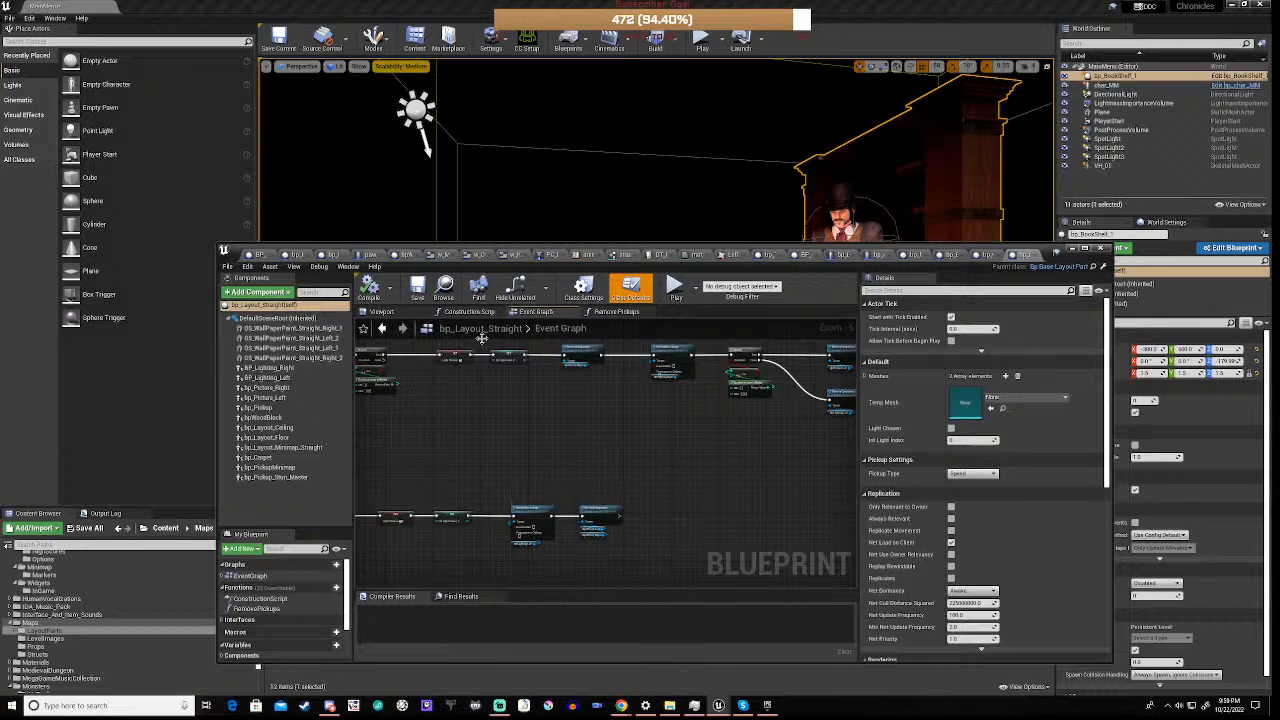
# View the corridor in the blueprint's 3D preview, and inspect the left wallpaper wall's mesh and materials and the root's default settings
pyautogui.click(382, 311)
pyautogui.moveTo(600, 440); pyautogui.dragTo(420, 337, button='right')
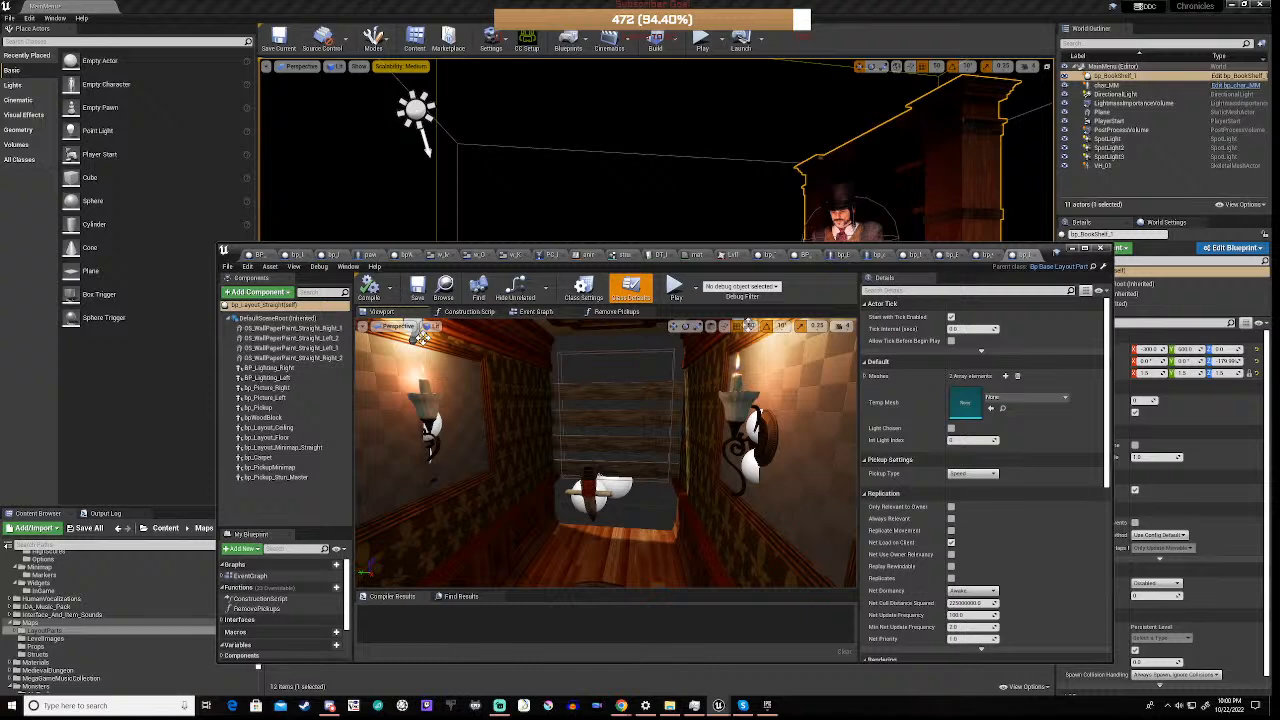
pyautogui.click(420, 336)
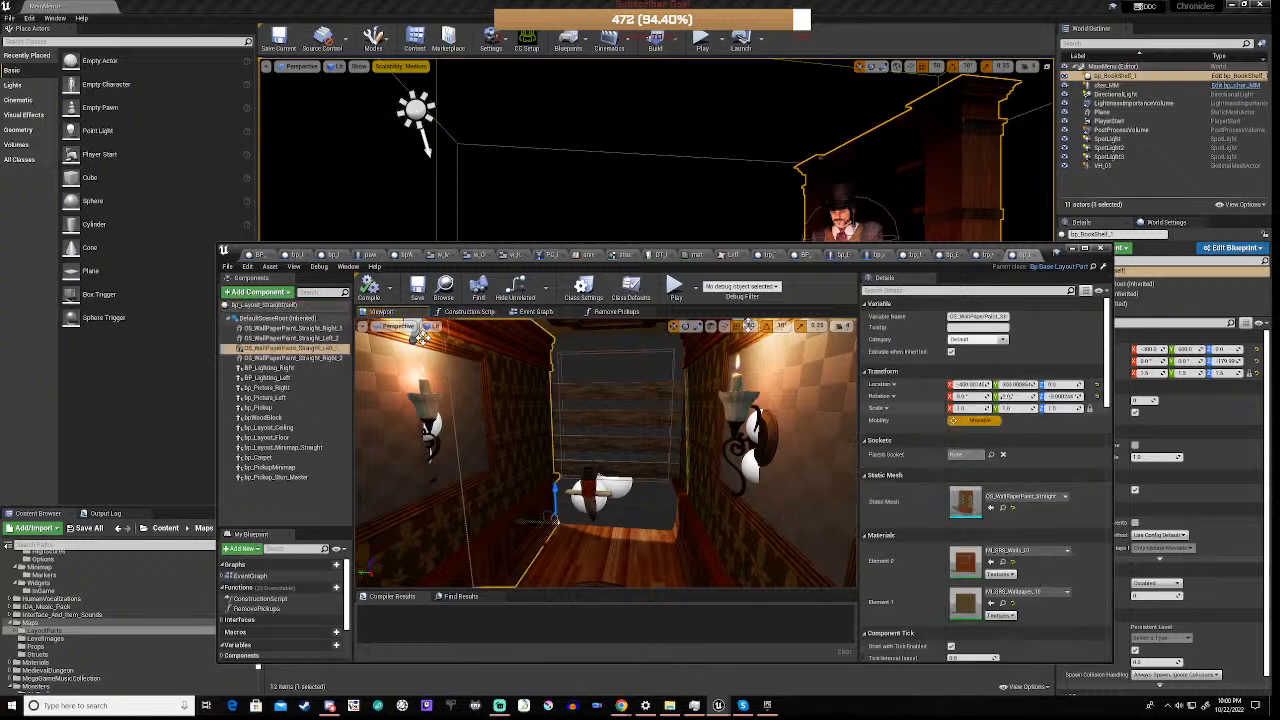
pyautogui.scroll(-5, 927, 490)
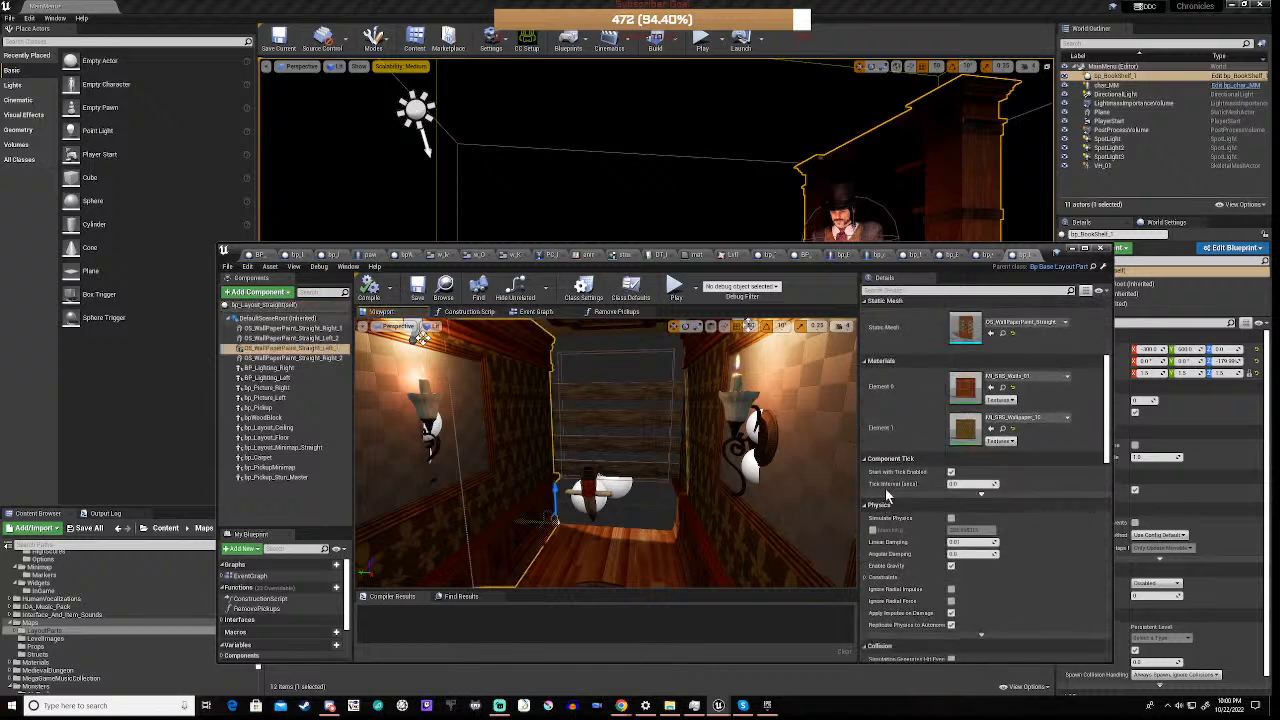
pyautogui.scroll(-3, 265, 630)
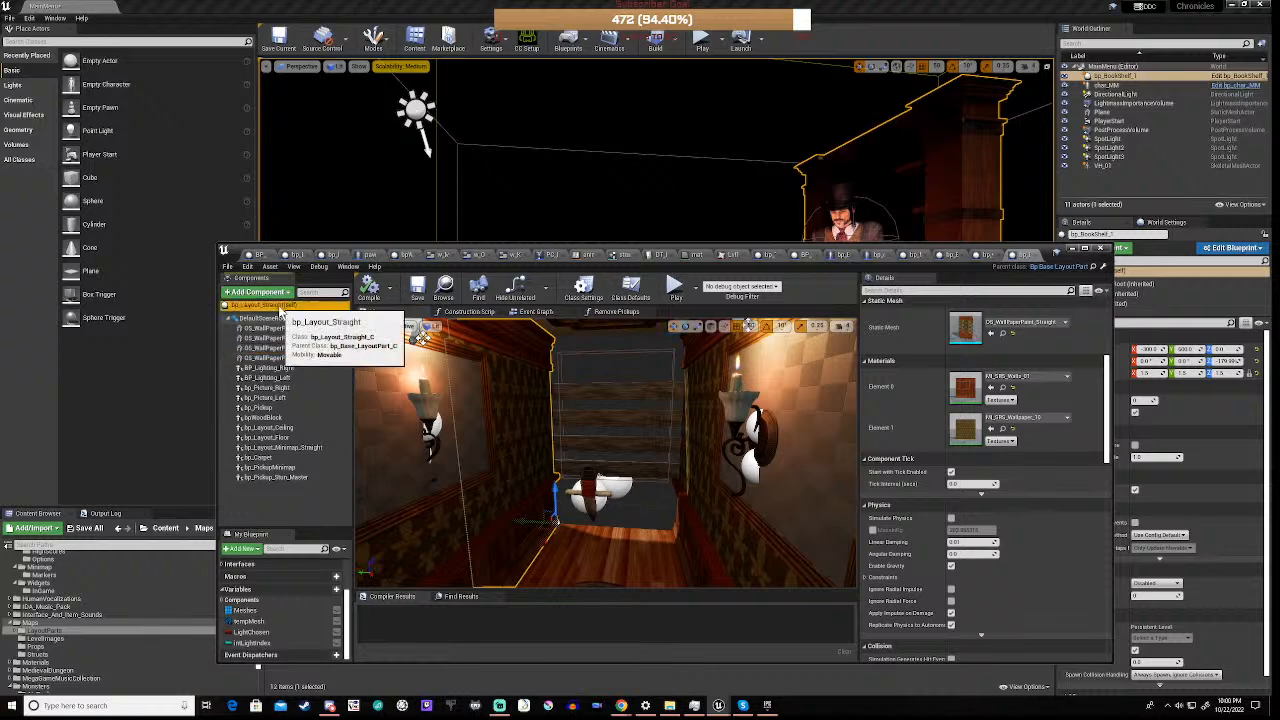
pyautogui.click(280, 308)
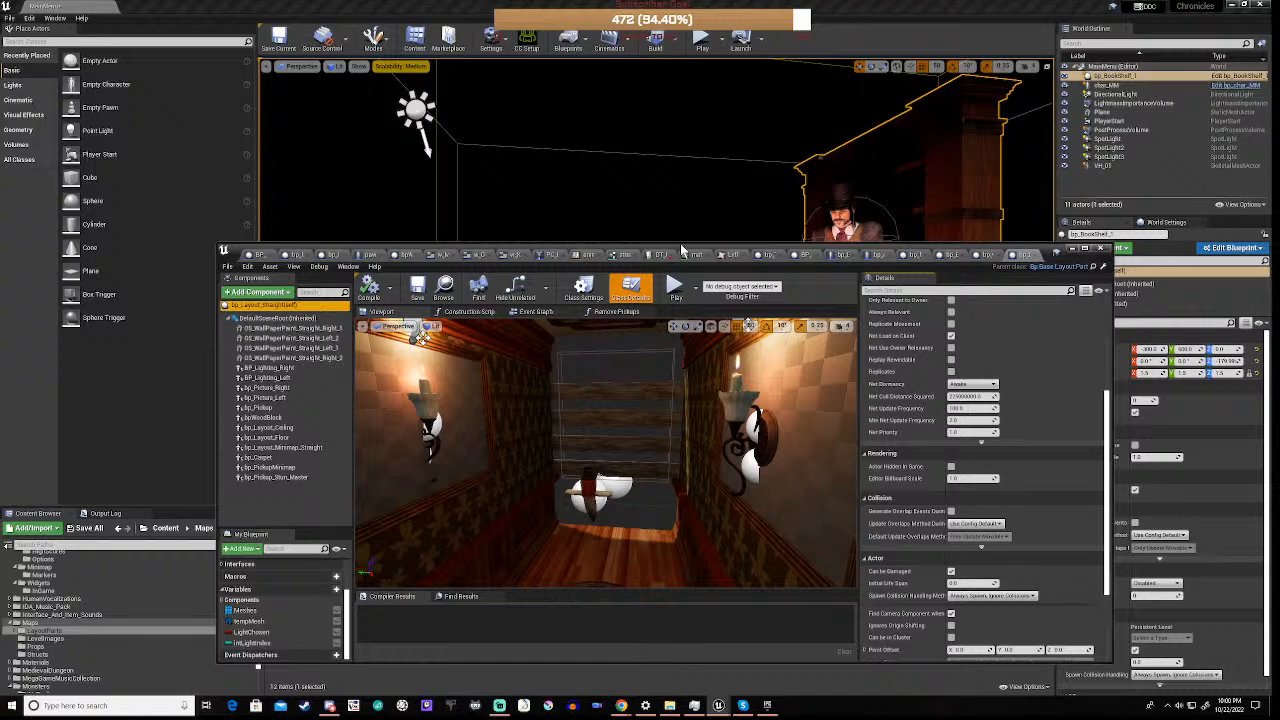
# Minimise the blueprint editor and open level 1 from the Maps folder, saving bp_BookShelf_1, Gateway and MainMenu
pyautogui.moveTo(680, 243); pyautogui.dragTo(697, 263)
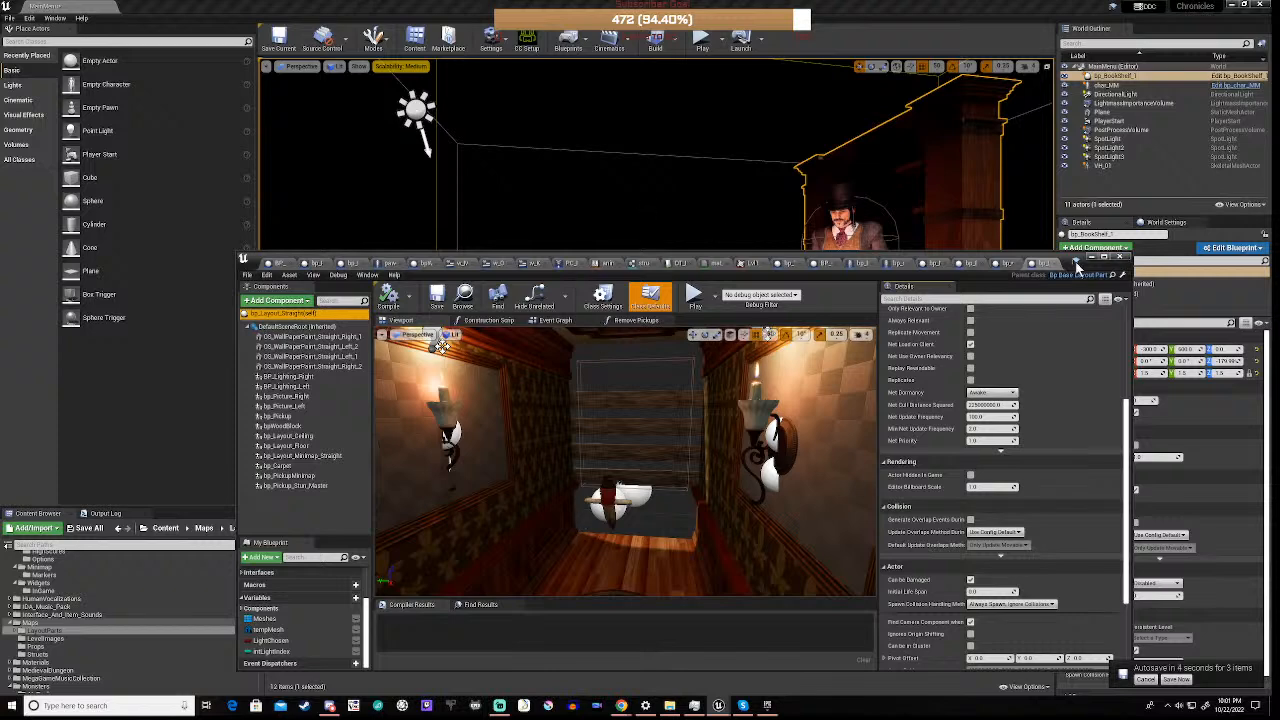
pyautogui.click(1092, 258)
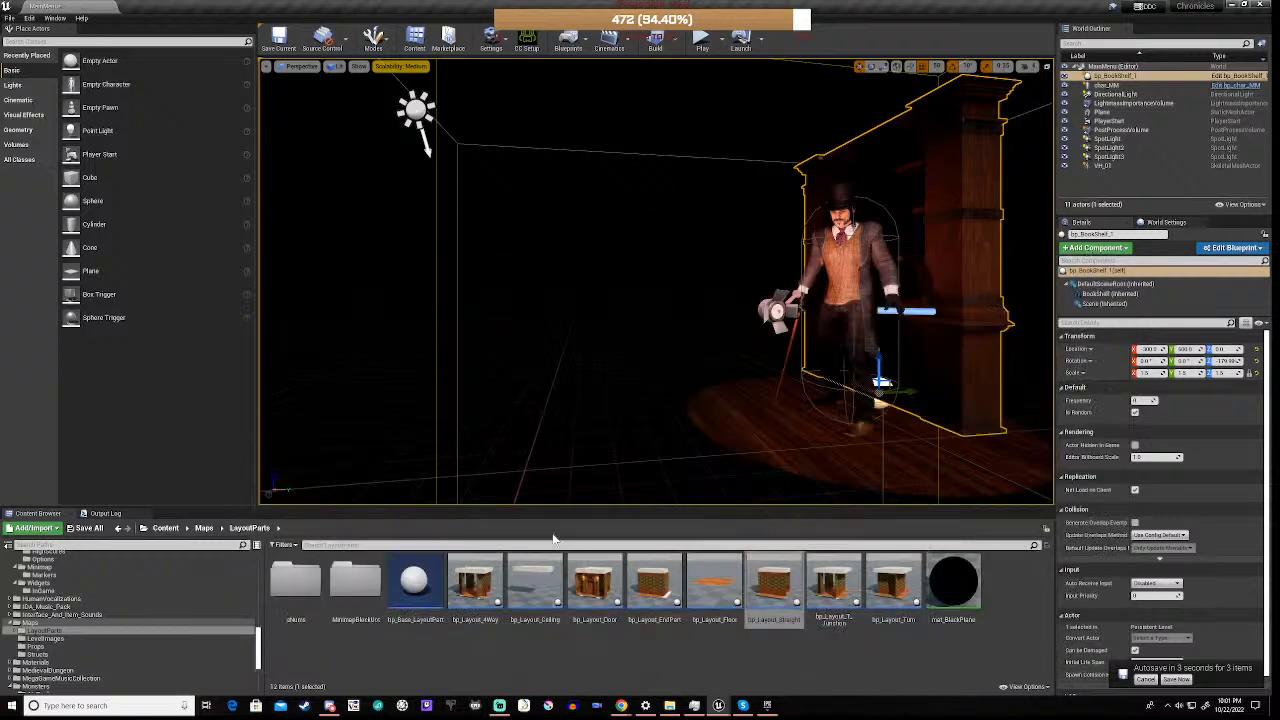
pyautogui.click(140, 614)
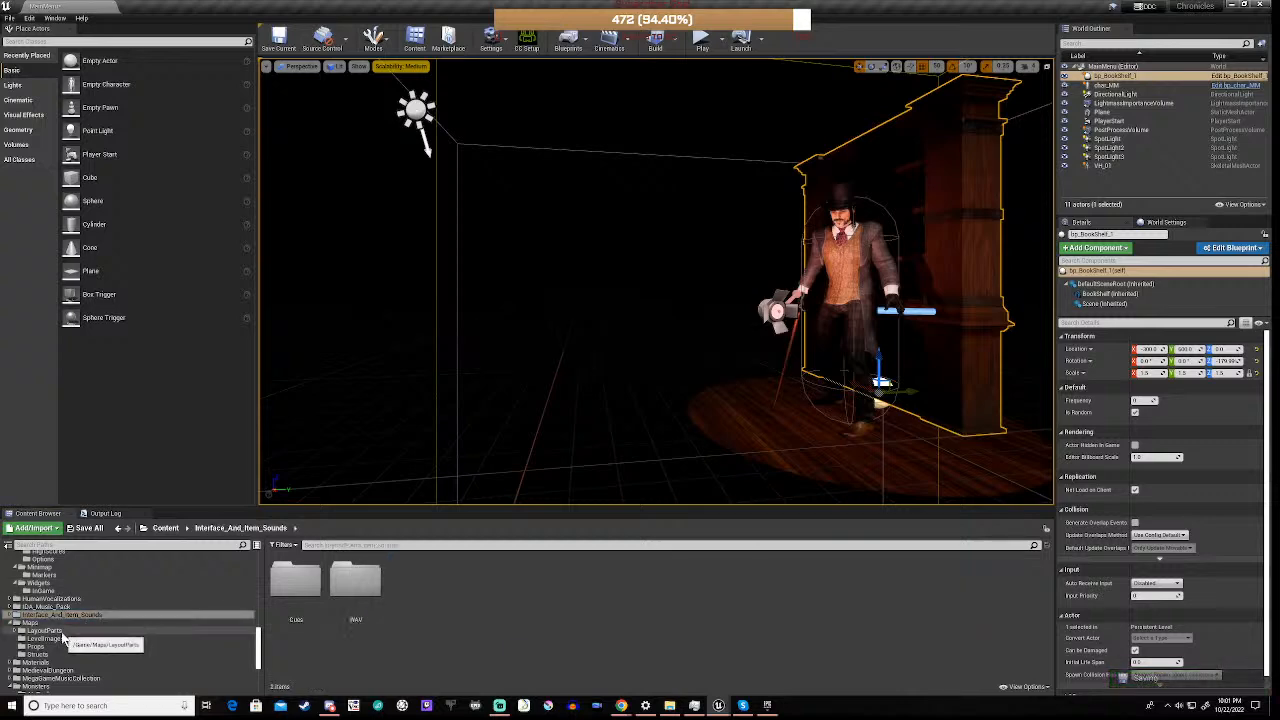
pyautogui.click(49, 623)
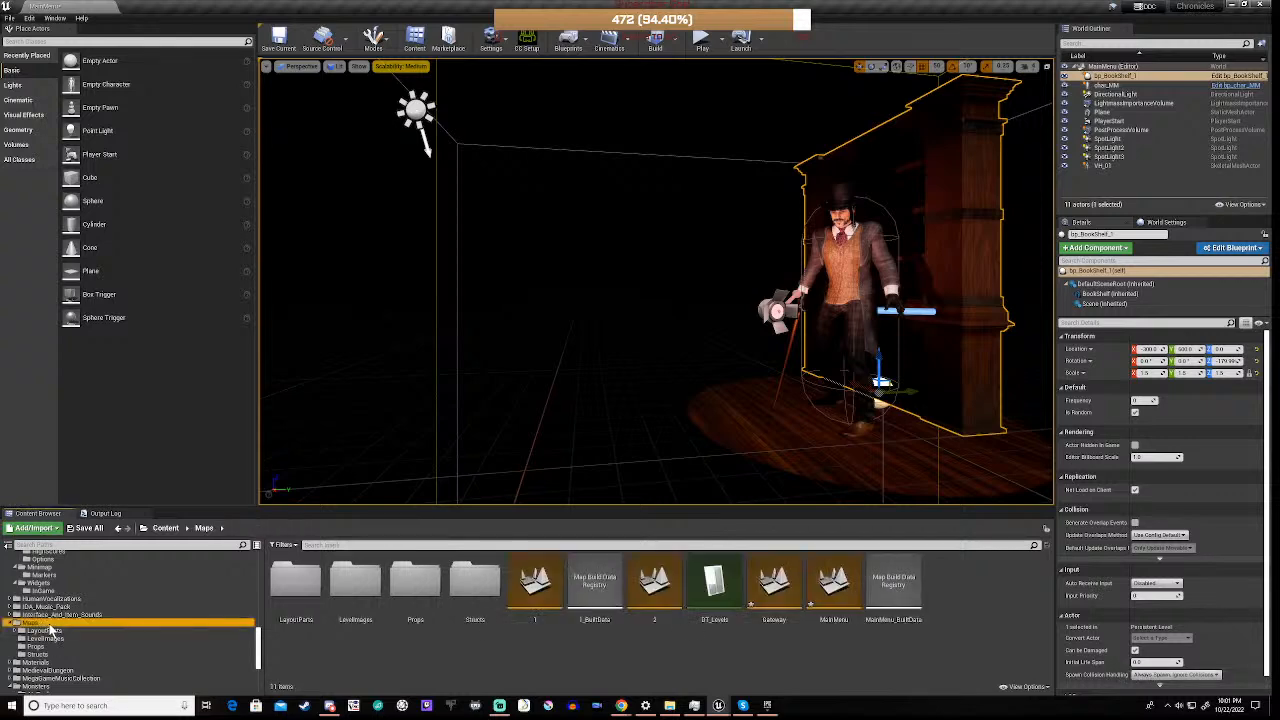
pyautogui.doubleClick(533, 596)
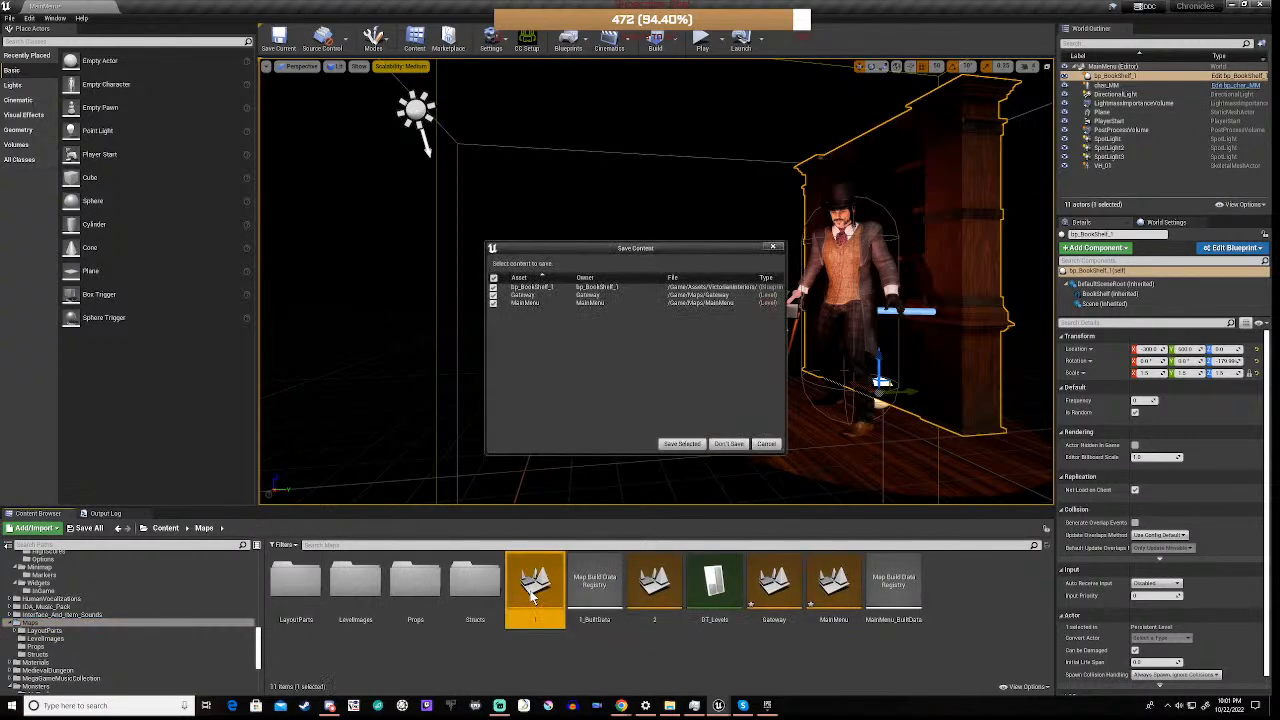
pyautogui.click(680, 442)
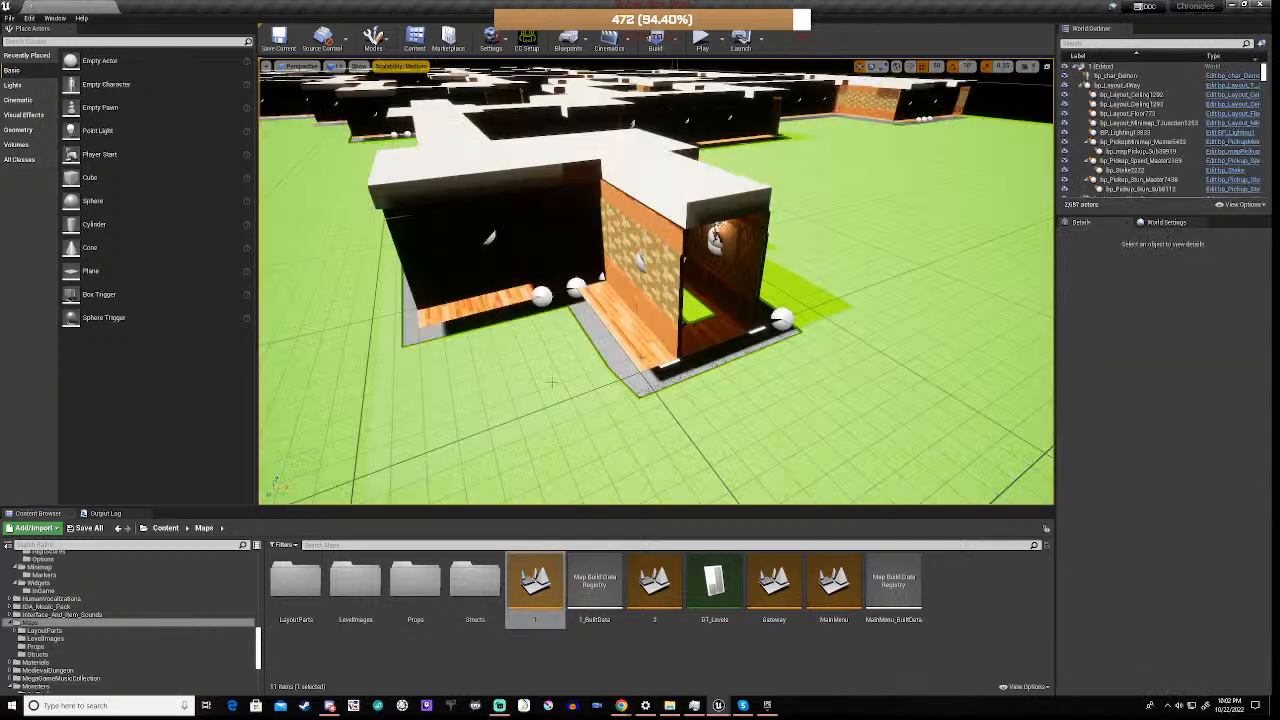
# Select the bp_Layout_Straight corridor piece at the maze's near end and view its Pickup Type options without changing the selection
pyautogui.moveTo(578, 324); pyautogui.dragTo(608, 318, button='right')
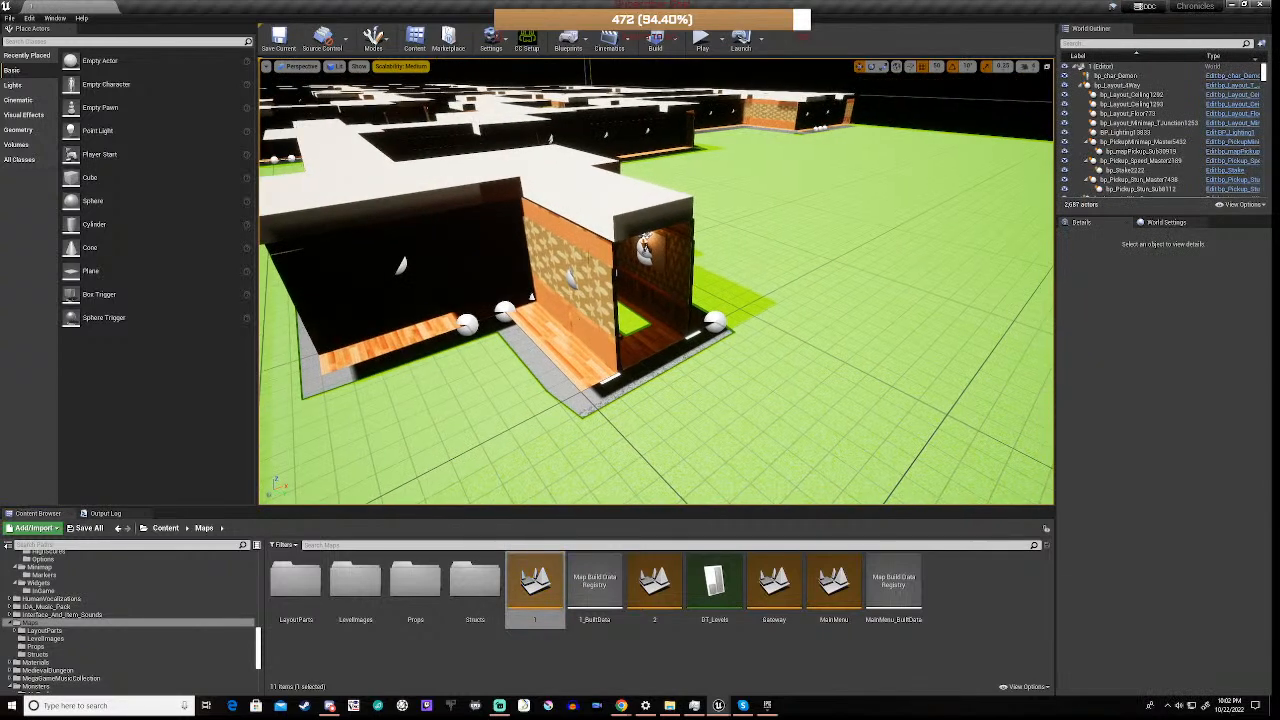
pyautogui.click(590, 256)
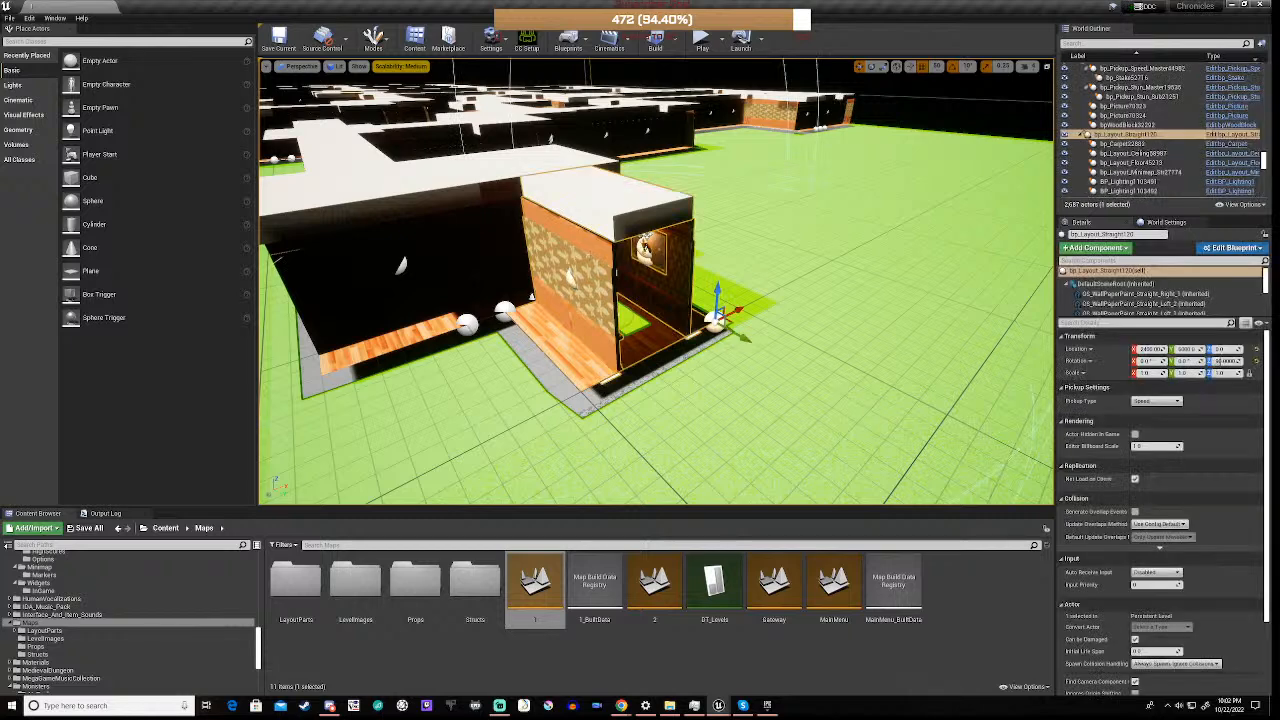
pyautogui.click(1175, 403)
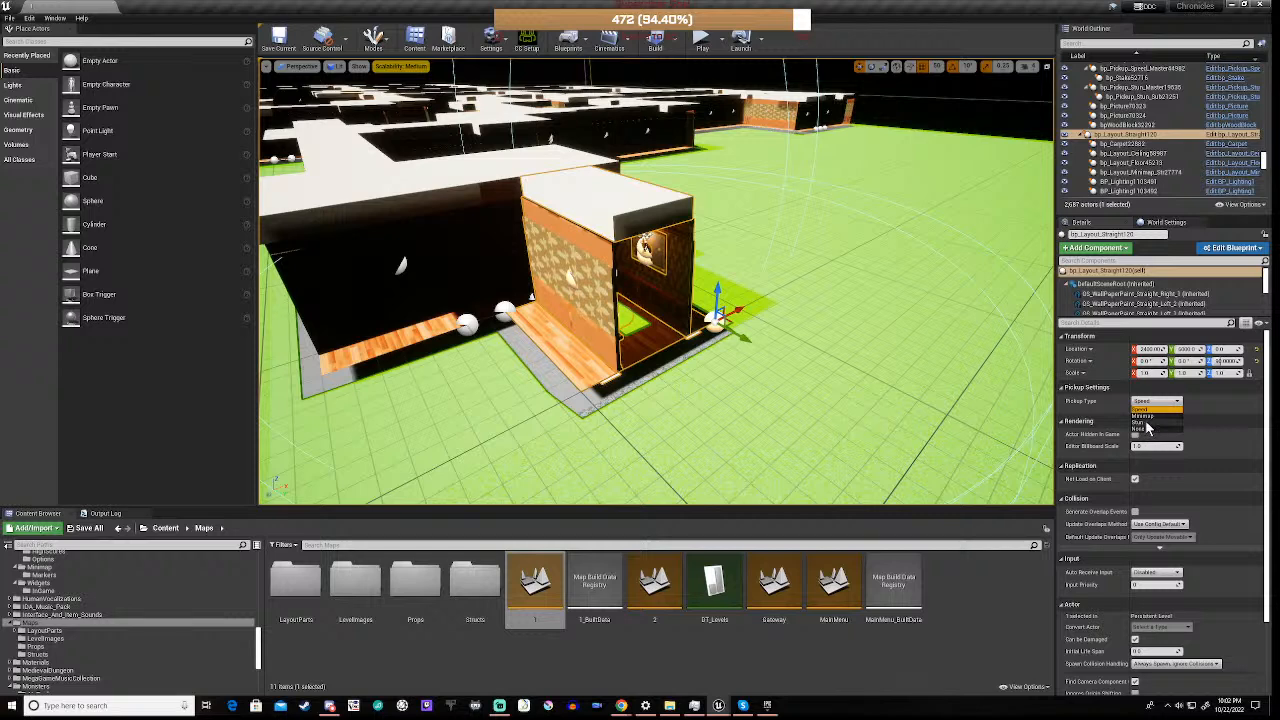
pyautogui.click(1223, 403)
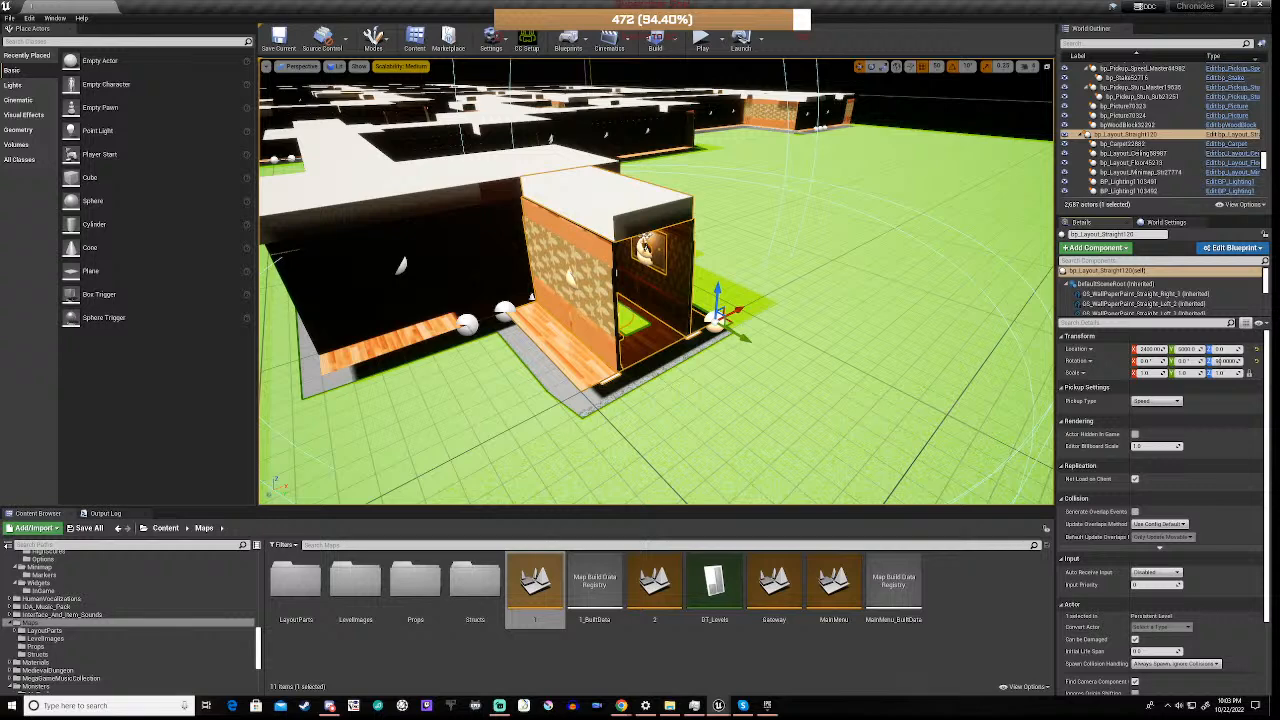
pyautogui.hotkey('alt', 'Tab')
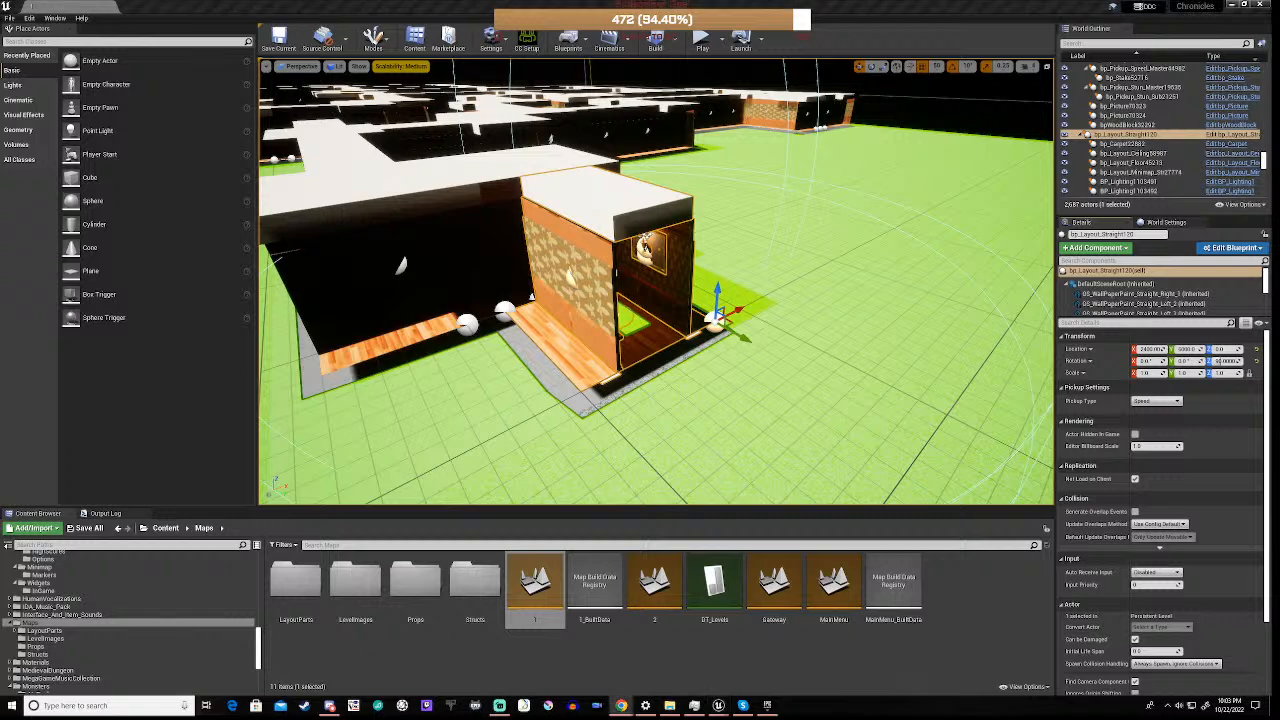